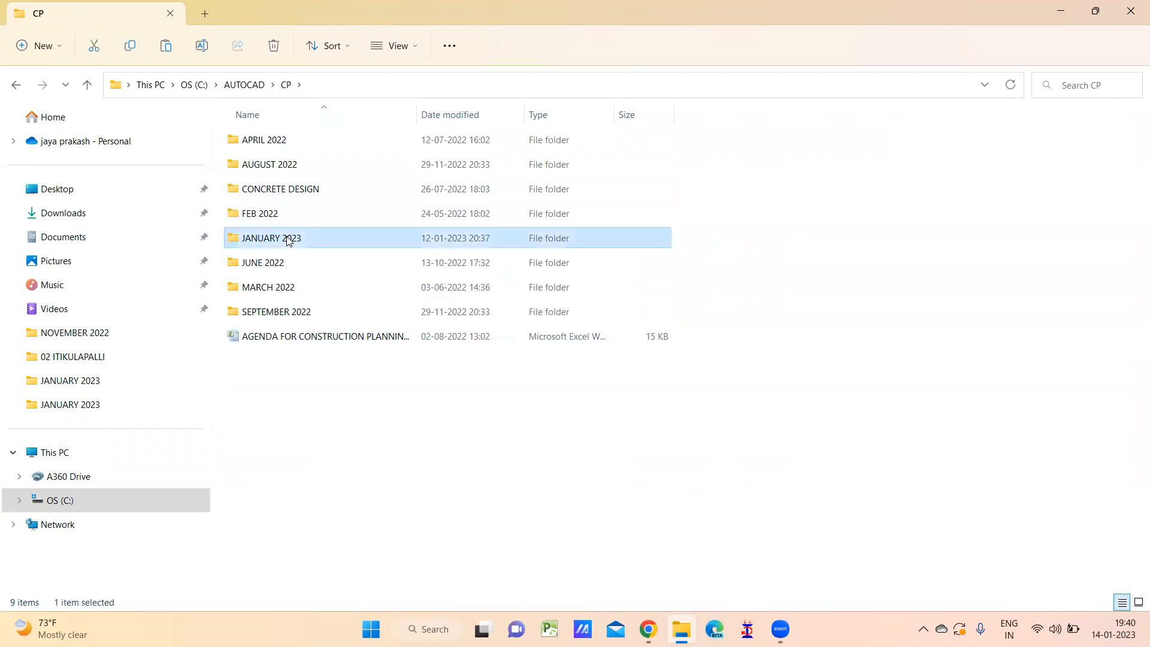
- Open the AGENDA FOR CONSTRUCTION PLANNING @ TEACHNOOK workbook from the JANUARY 2023 folder and dismiss the Office activation notice
{"action": "double_click", "coordinate": [303, 165]}
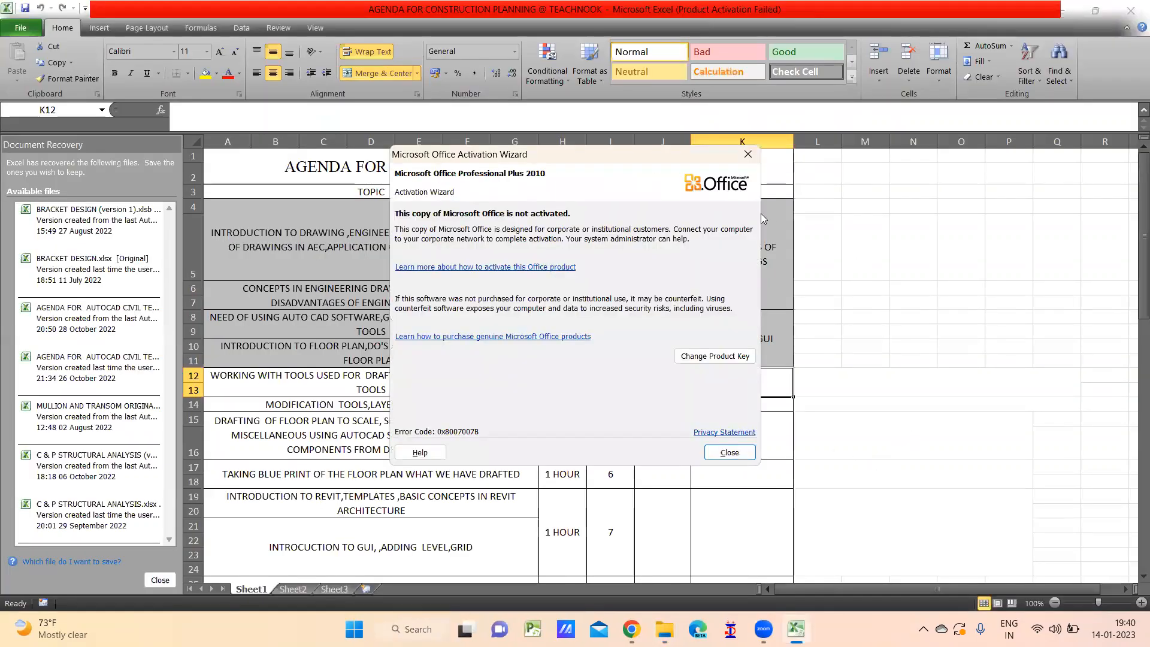
{"action": "left_click", "coordinate": [953, 475]}
{"action": "scroll", "coordinate": [847, 407], "scroll_direction": "down", "scroll_amount": 1}
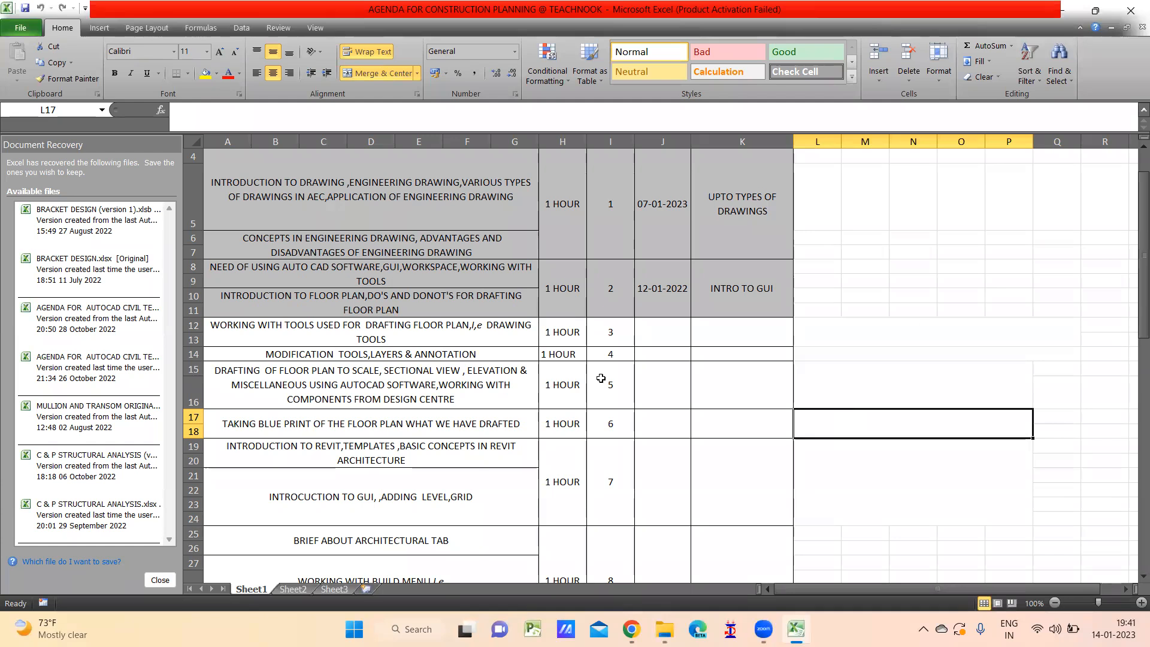
- Enter the date 14-01-2023 for session 3, the drawing tools topic
{"action": "left_click", "coordinate": [659, 330]}
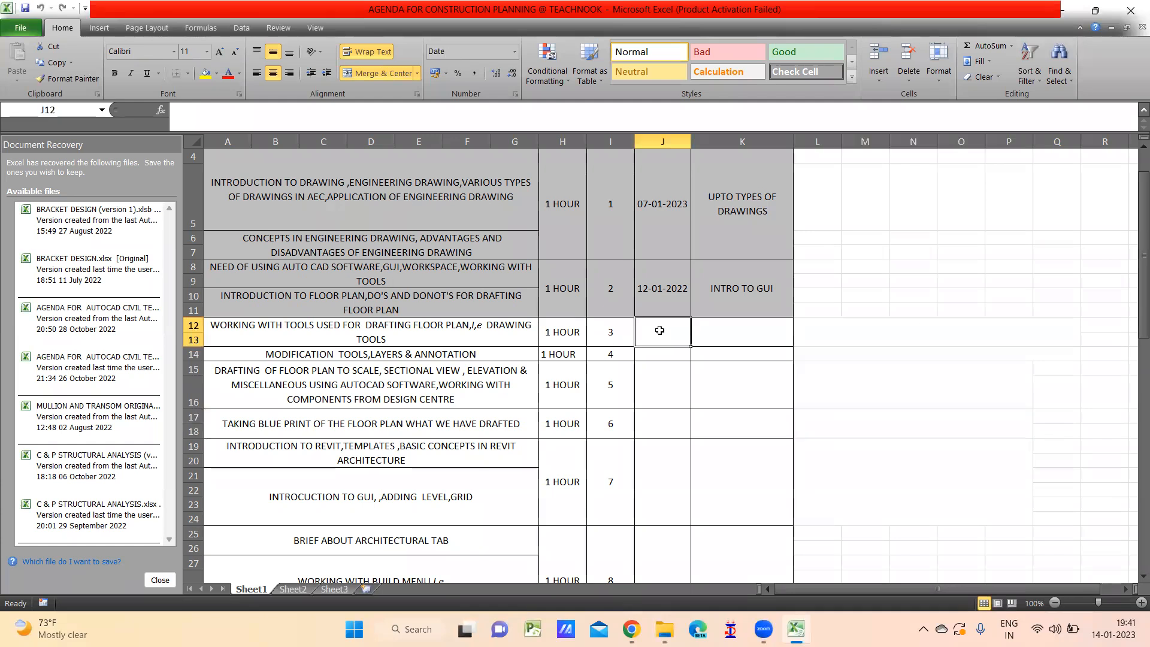
{"action": "type", "text": "14-01-2023"}
{"action": "key", "text": "Return"}
- Shade the whole session 3 row, from the topic to the remarks column, grey like the completed sessions above
{"action": "left_click", "coordinate": [466, 329]}
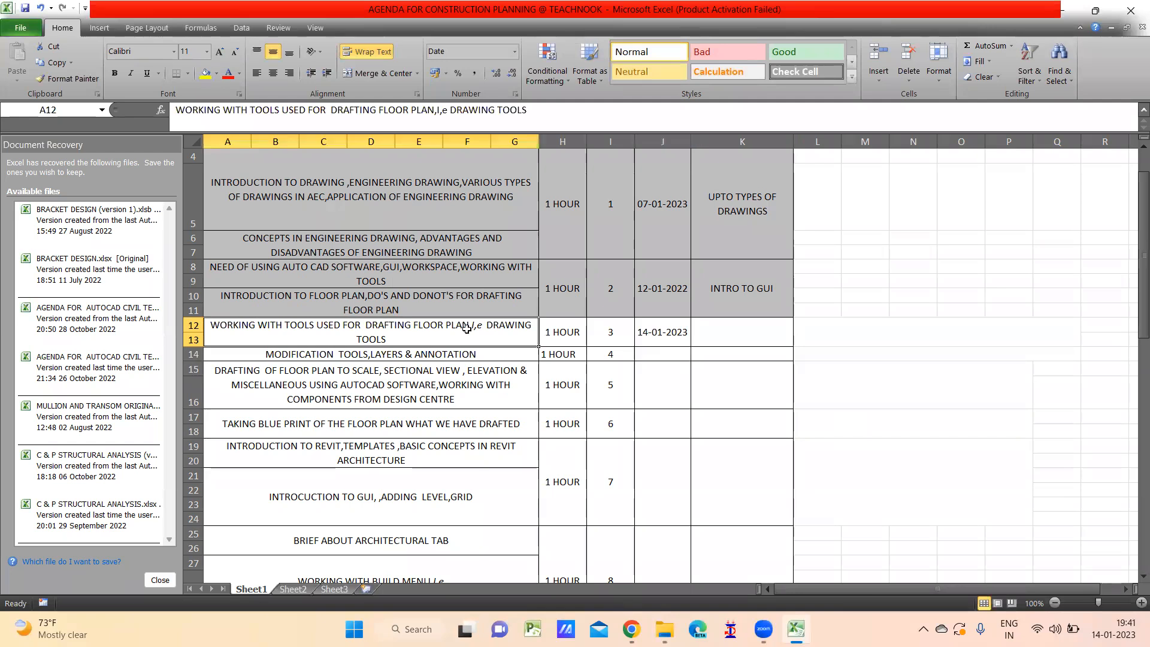
{"action": "left_click_drag", "start_coordinate": [466, 329], "coordinate": [755, 330]}
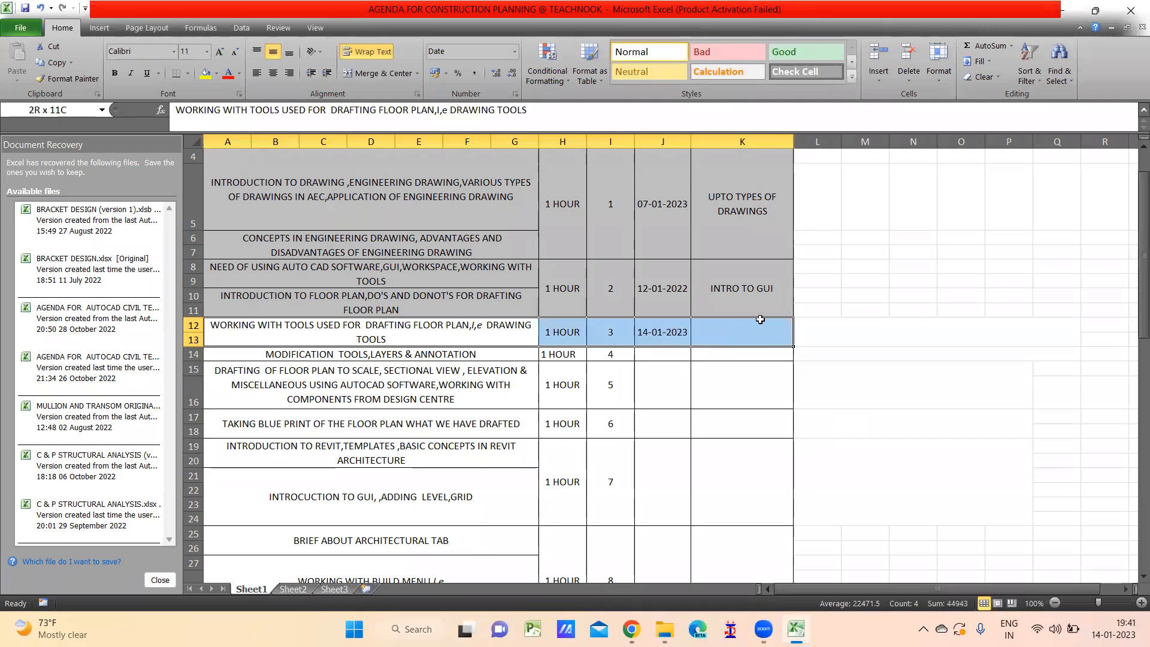
{"action": "left_click", "coordinate": [215, 76]}
{"action": "left_click", "coordinate": [207, 133]}
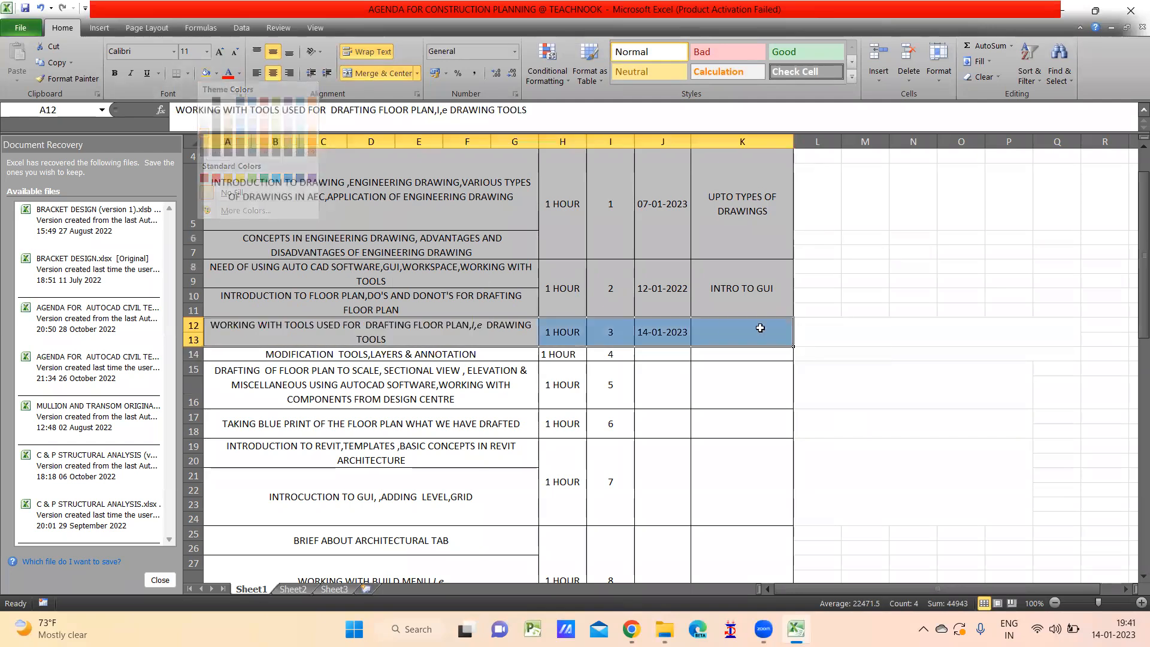
{"action": "left_click", "coordinate": [926, 354]}
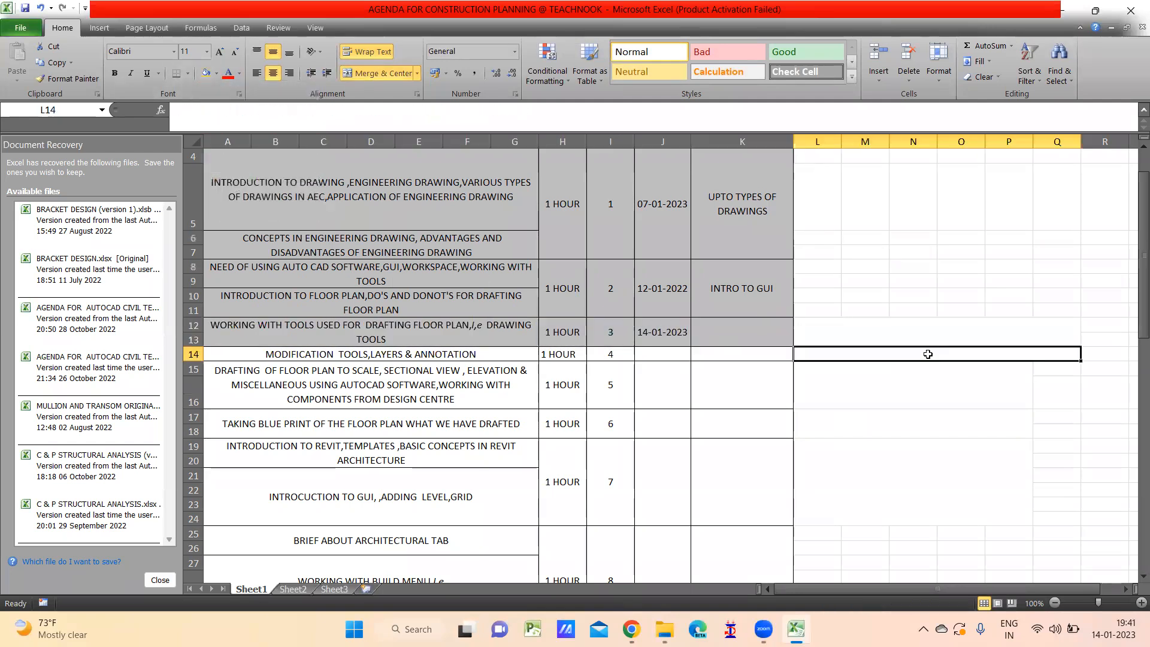
- Switch to AutoCAD 2016 and start a new drawing
{"action": "left_click", "coordinate": [1062, 10]}
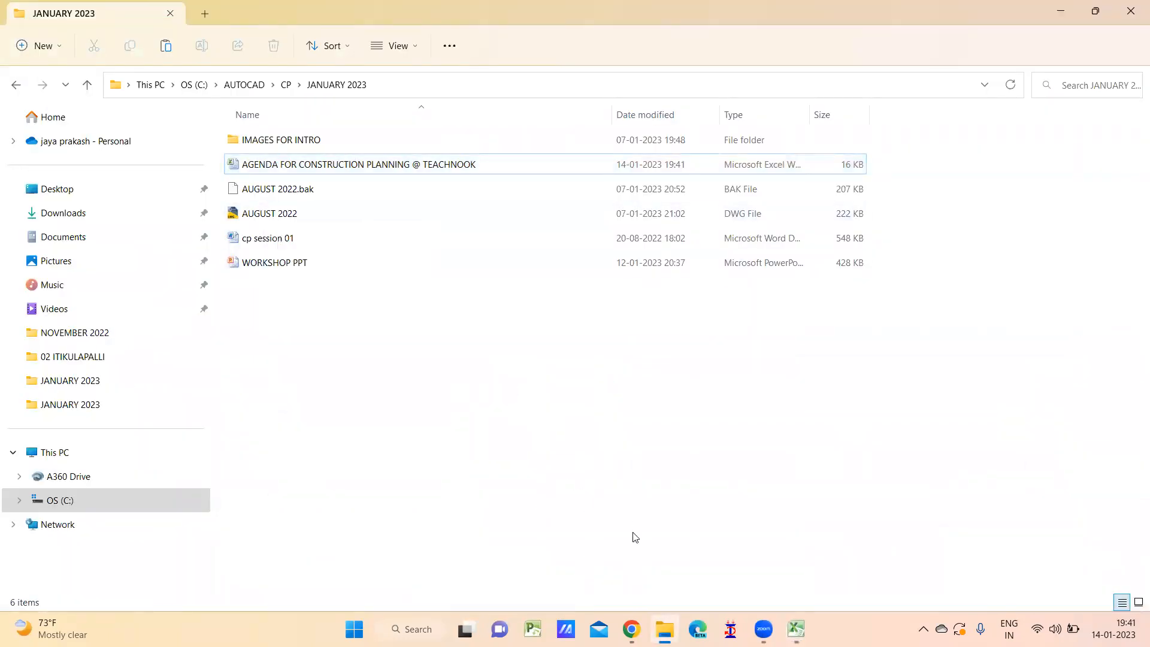
{"action": "left_click", "coordinate": [1060, 12]}
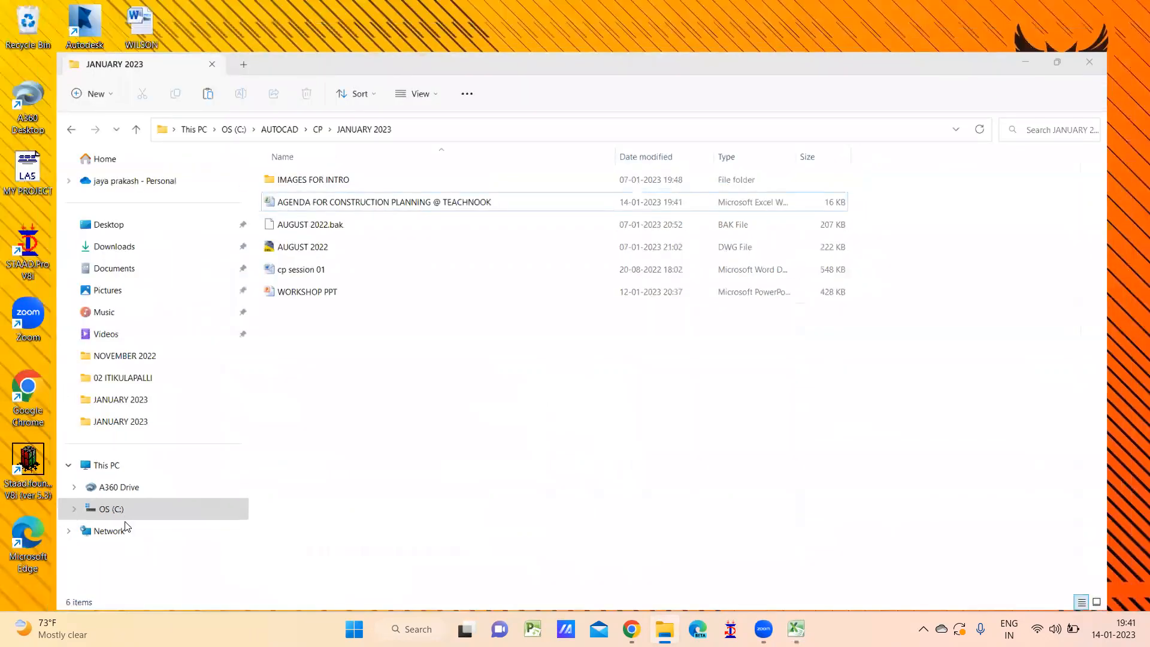
{"action": "double_click", "coordinate": [1045, 172]}
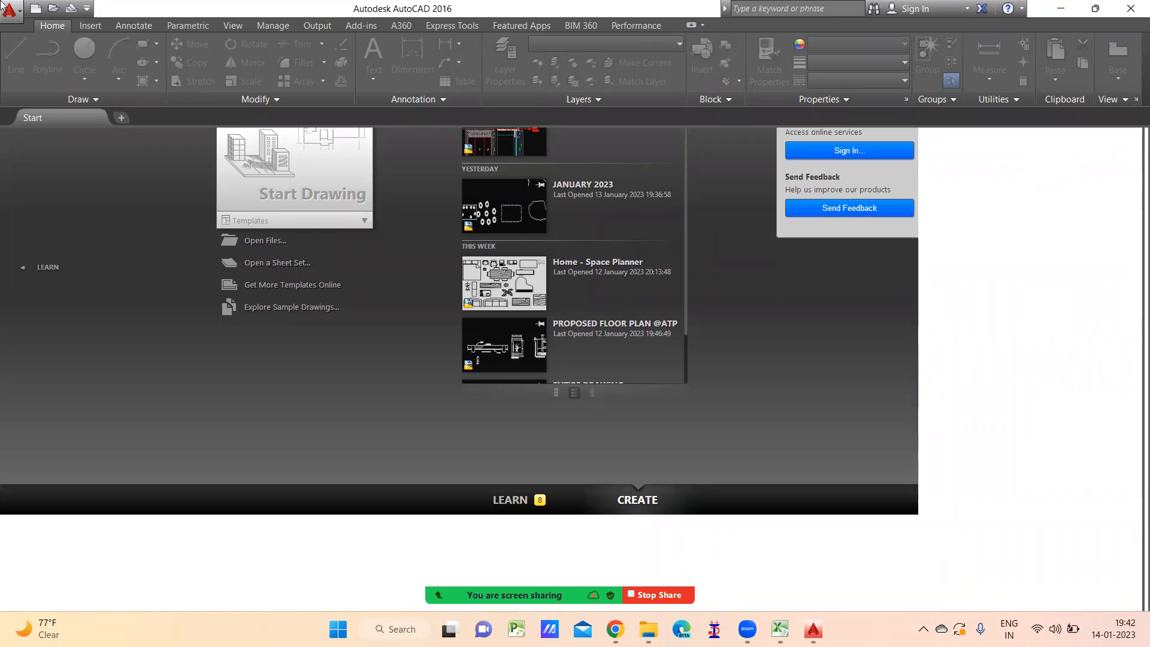
{"action": "left_click", "coordinate": [309, 200]}
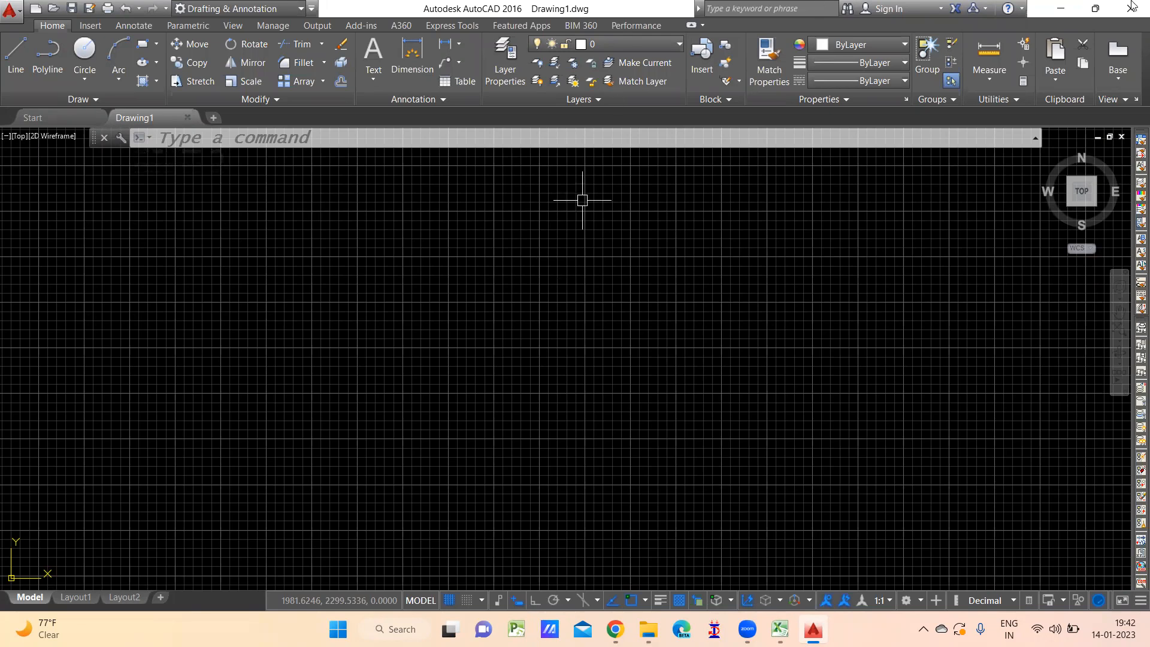
- Examine the available Draw tools, including the rectangle, ellipse and hatch variants and the additional drawing commands
{"action": "left_click", "coordinate": [1083, 192]}
{"action": "scroll", "coordinate": [702, 318], "scroll_direction": "up", "scroll_amount": 8}
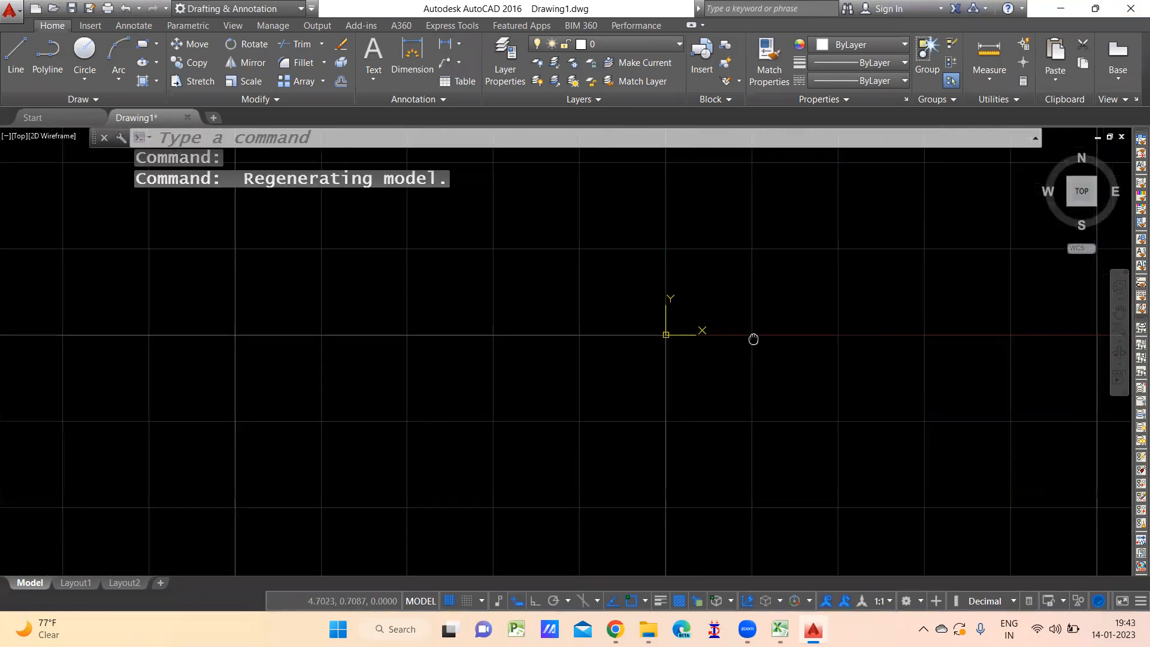
{"action": "middle_click_drag", "start_coordinate": [636, 375], "coordinate": [547, 474]}
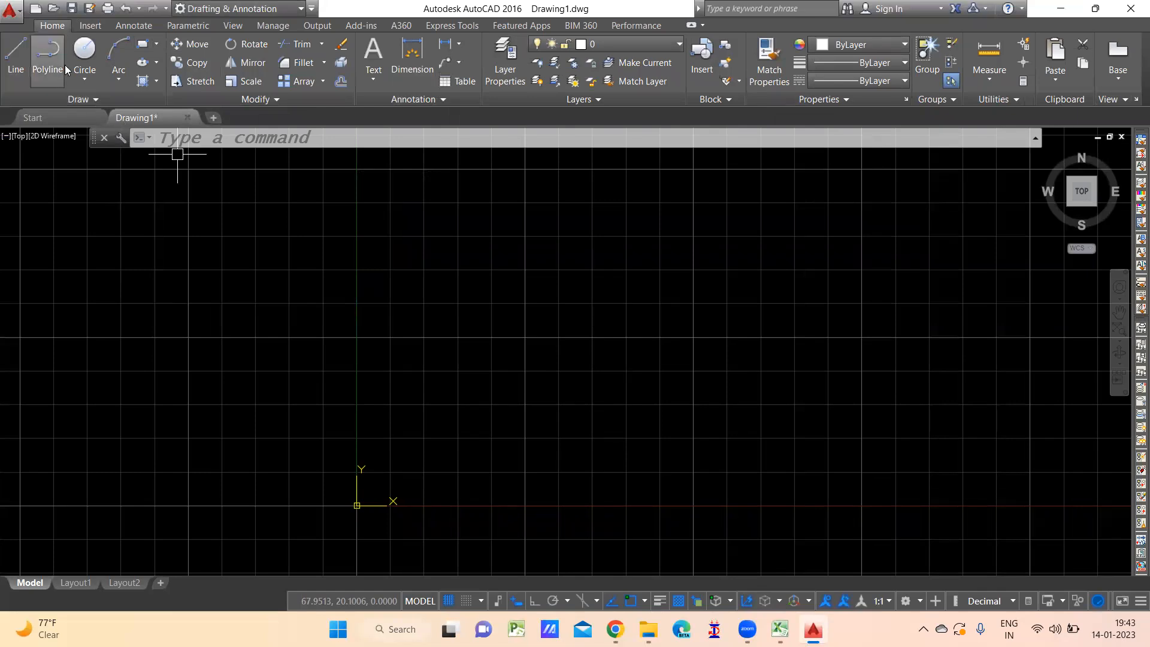
{"action": "left_click", "coordinate": [159, 45]}
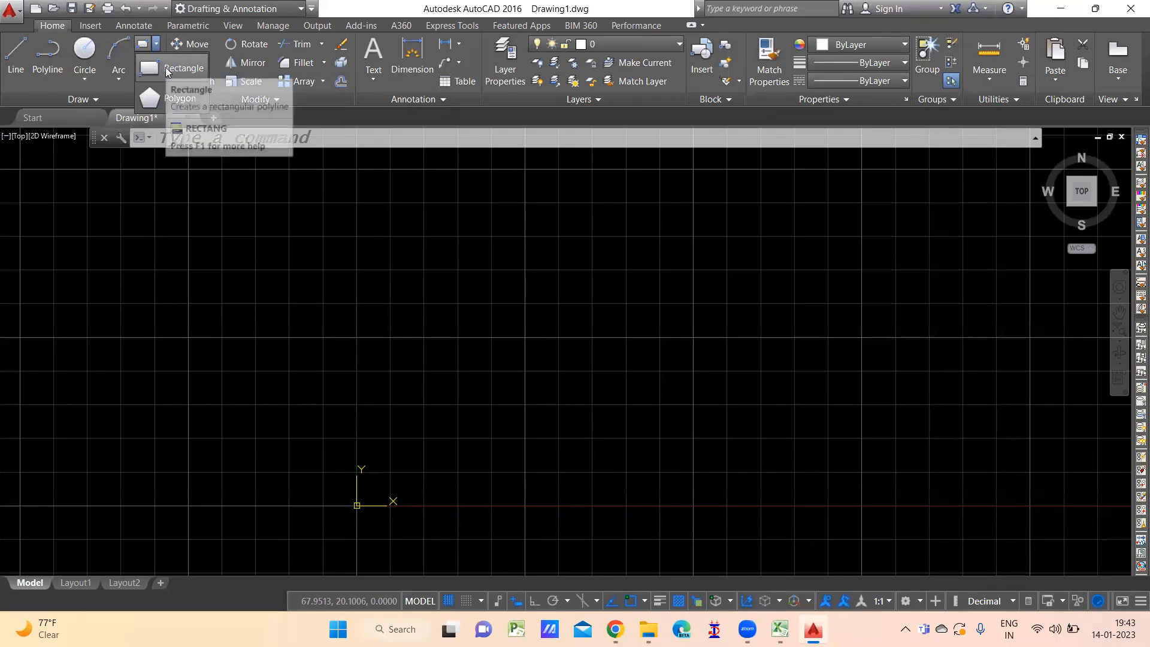
{"action": "left_click", "coordinate": [662, 412]}
{"action": "left_click", "coordinate": [547, 572]}
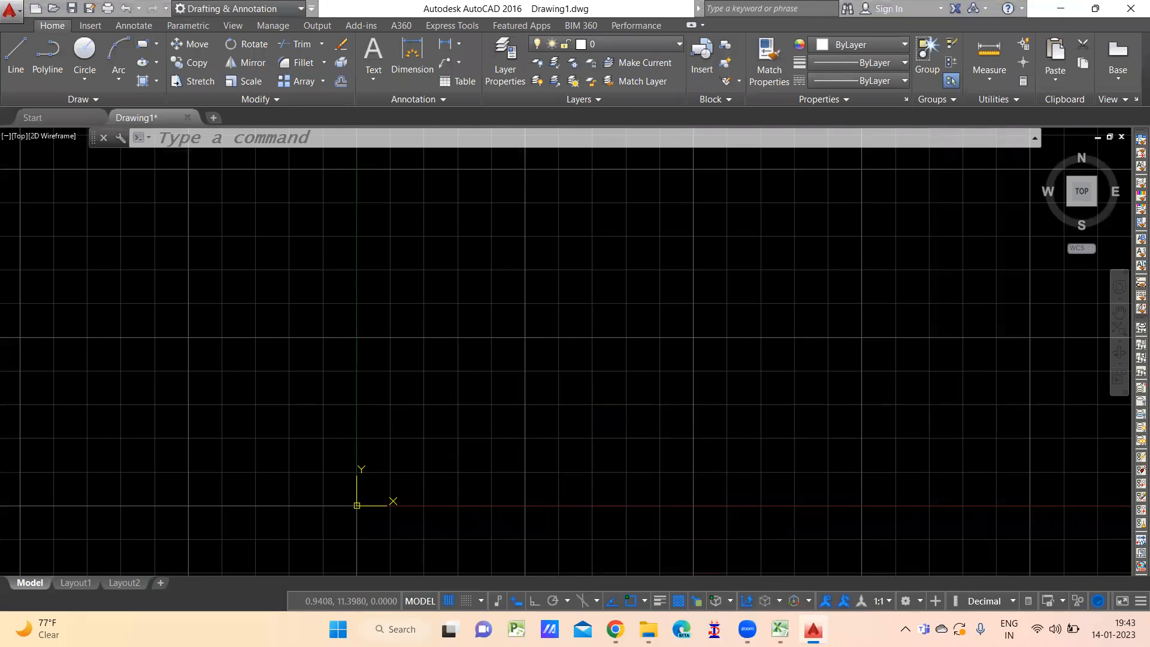
{"action": "left_click", "coordinate": [153, 66]}
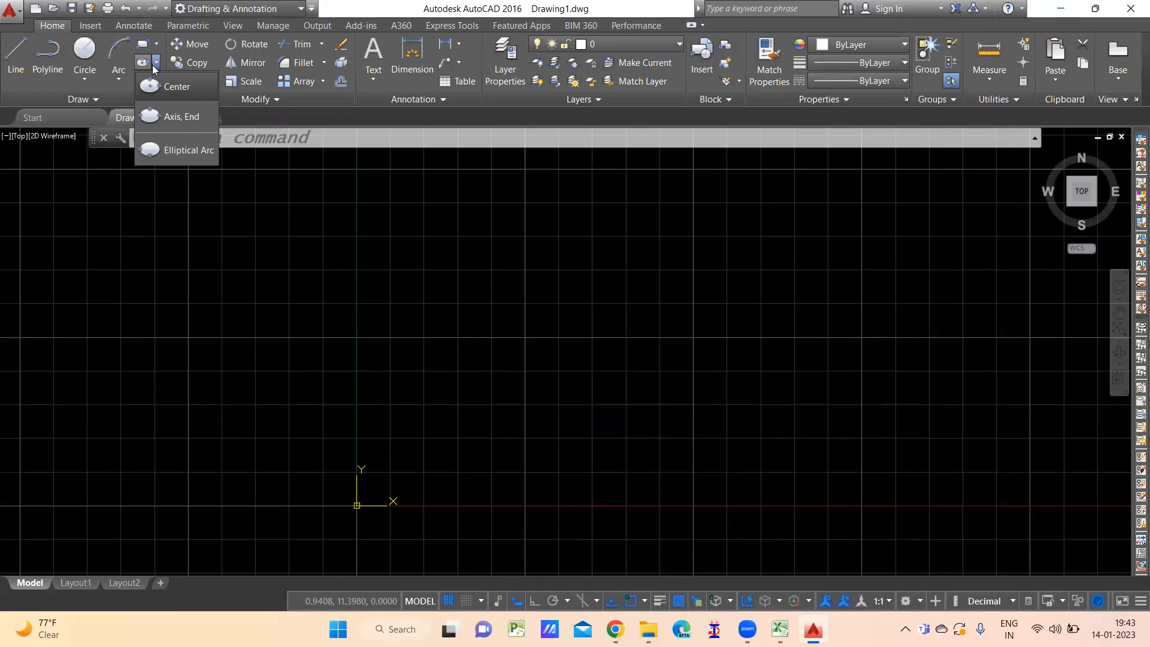
{"action": "left_click", "coordinate": [111, 276]}
{"action": "left_click", "coordinate": [134, 153]}
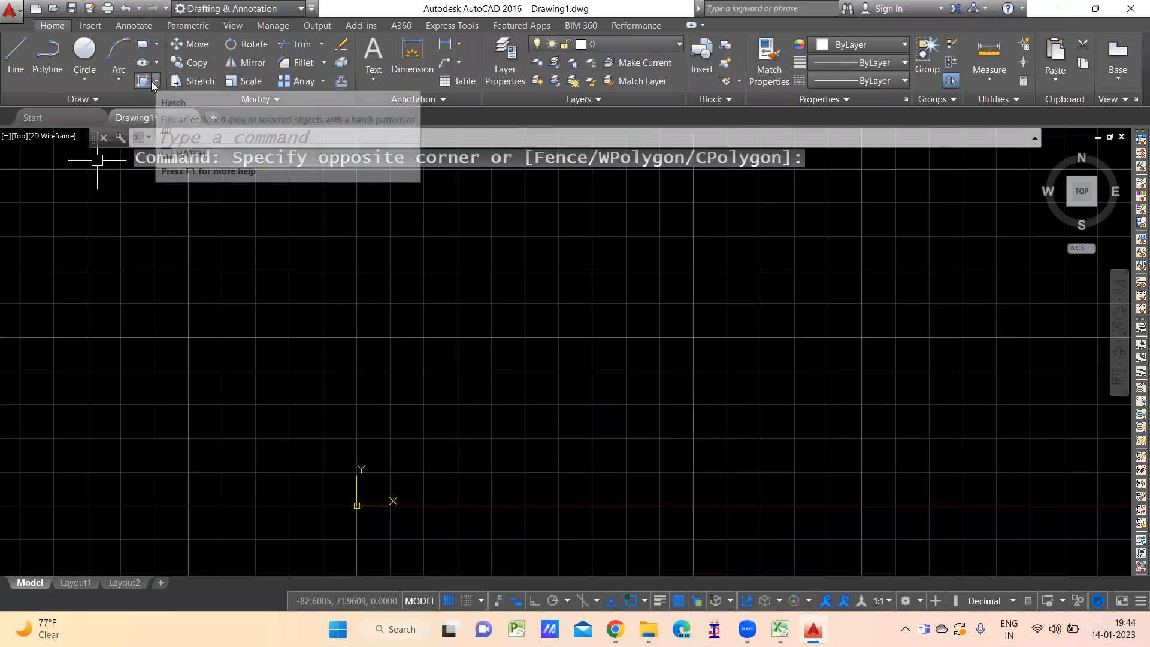
{"action": "left_click", "coordinate": [93, 100]}
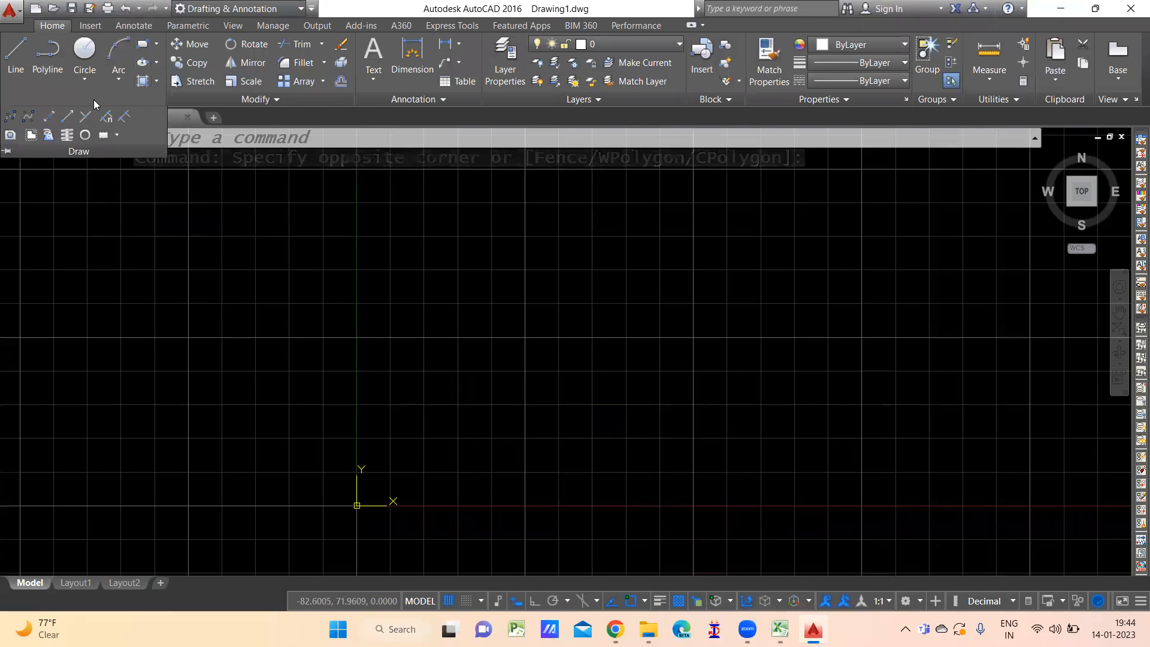
{"action": "key", "text": "Escape"}
{"action": "key", "text": "Escape"}
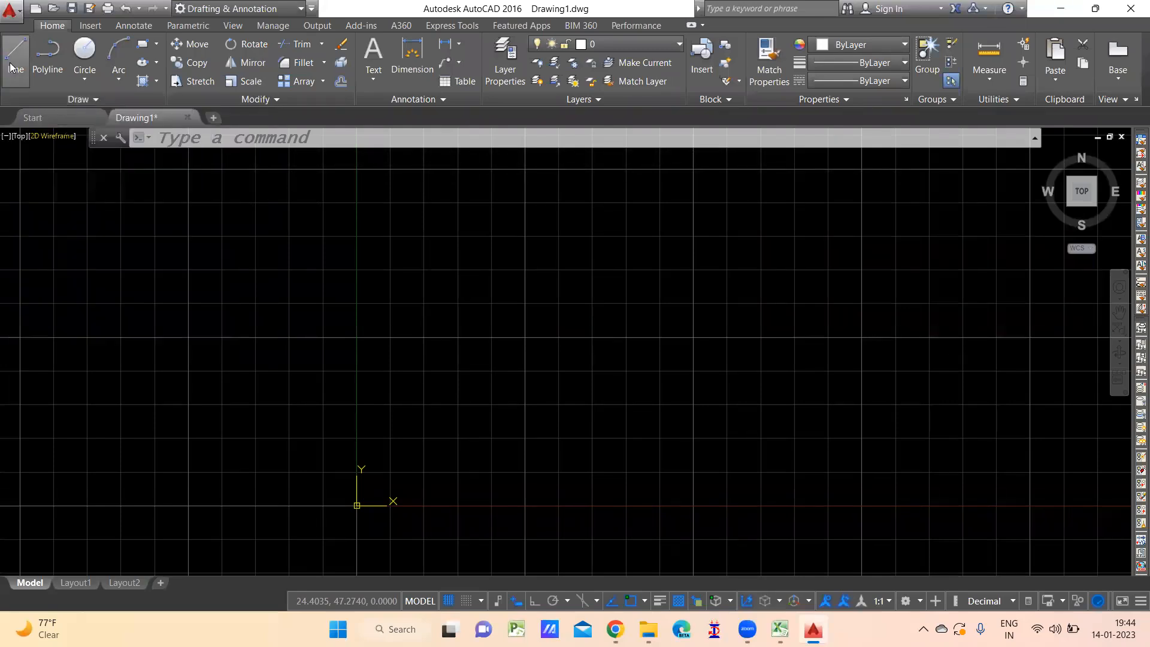
{"action": "left_click", "coordinate": [12, 65]}
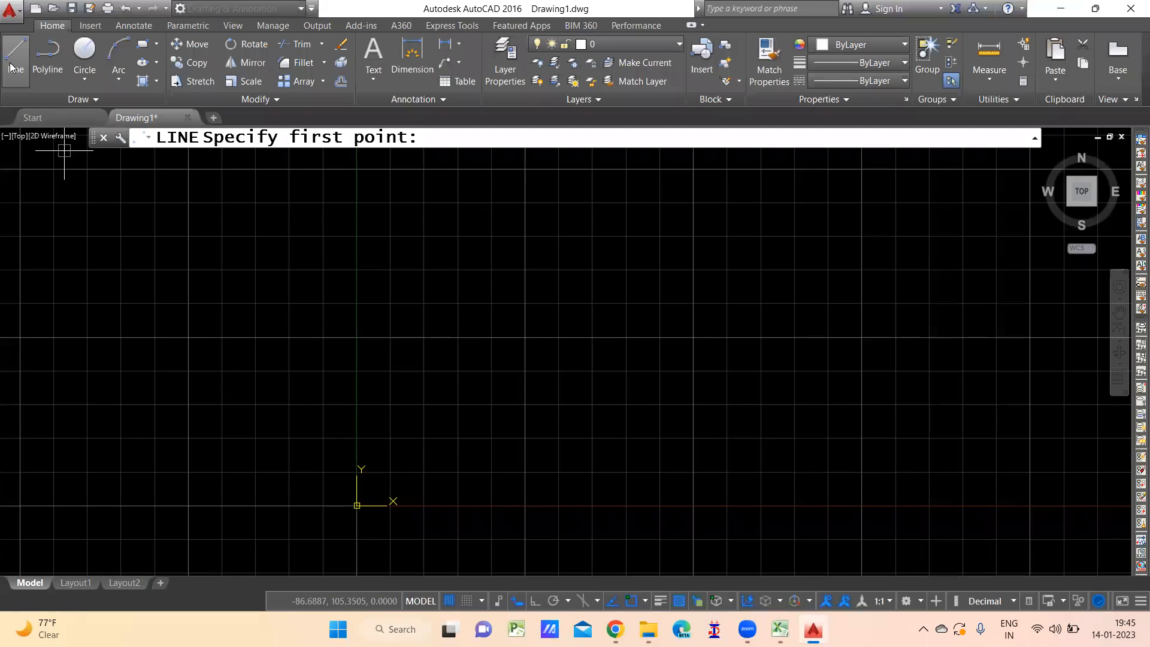
{"action": "middle_click_drag", "start_coordinate": [477, 436], "coordinate": [495, 398]}
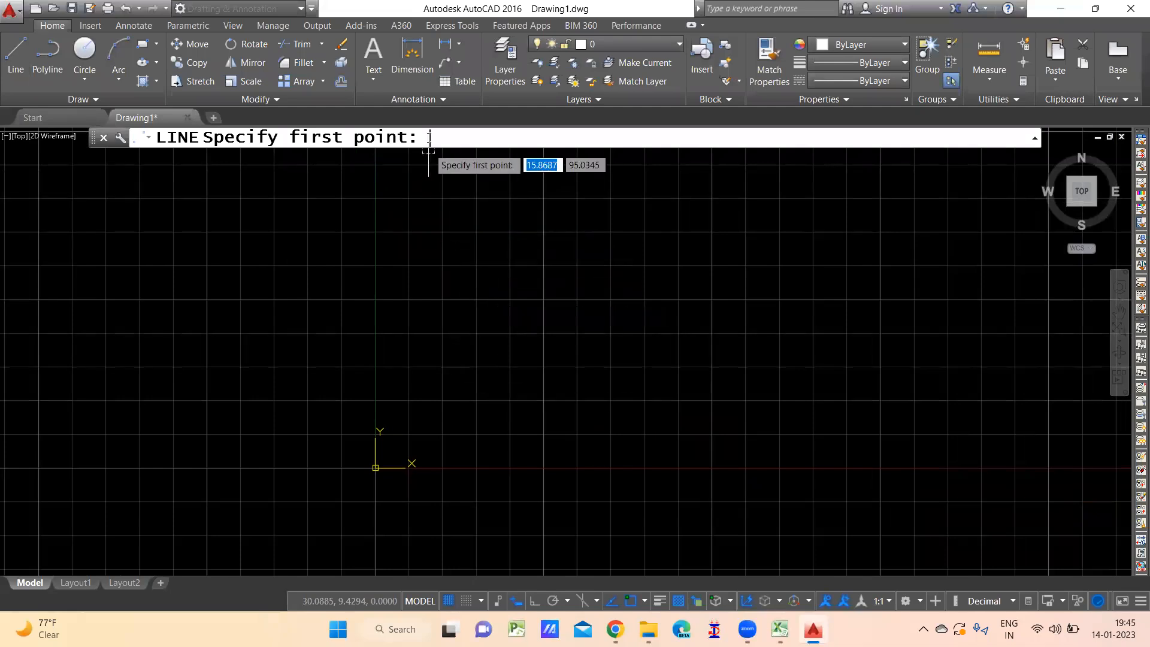
{"action": "type", "text": "00"}
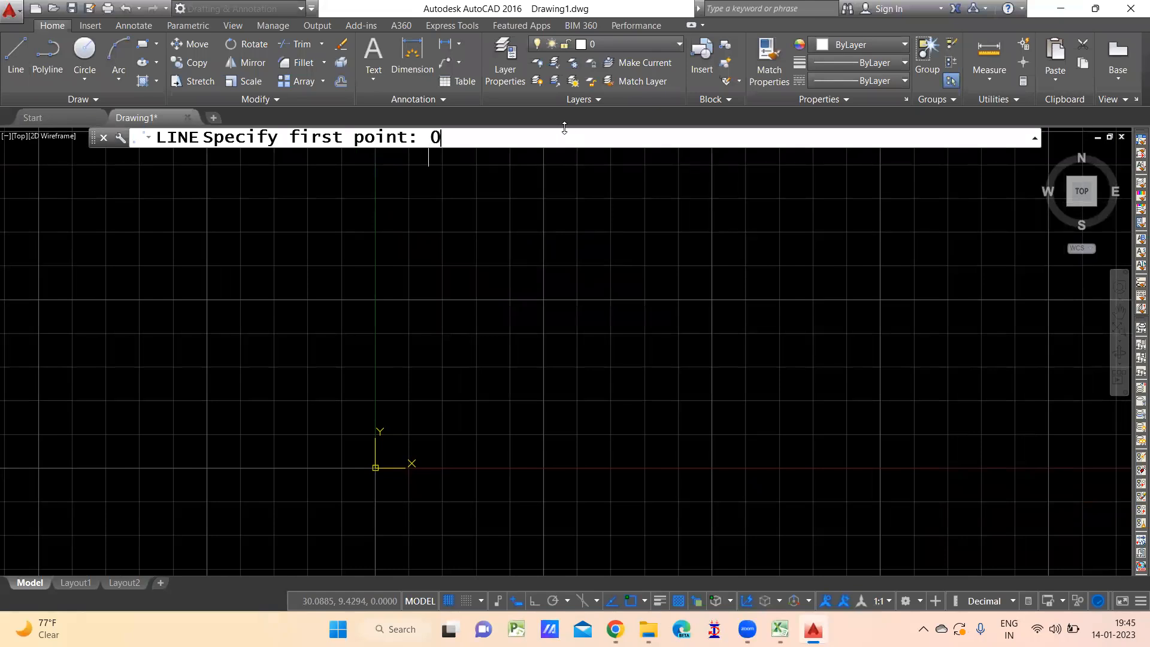
{"action": "type", "text": ",0"}
{"action": "key", "text": "Return"}
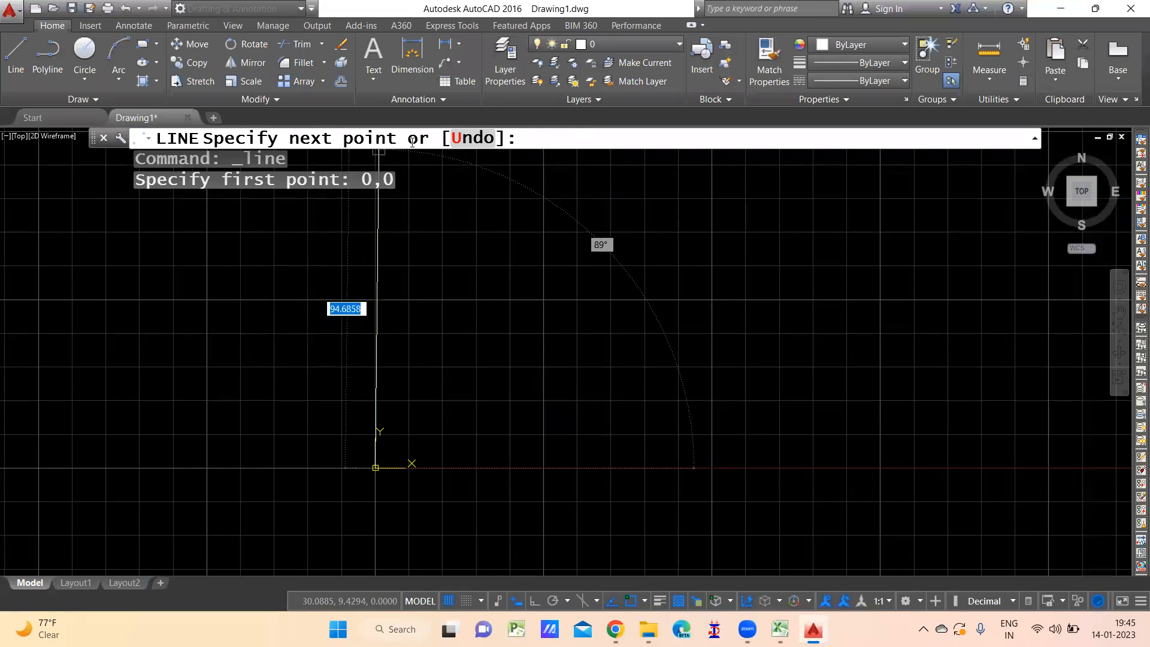
{"action": "middle_click_drag", "start_coordinate": [584, 448], "coordinate": [622, 427]}
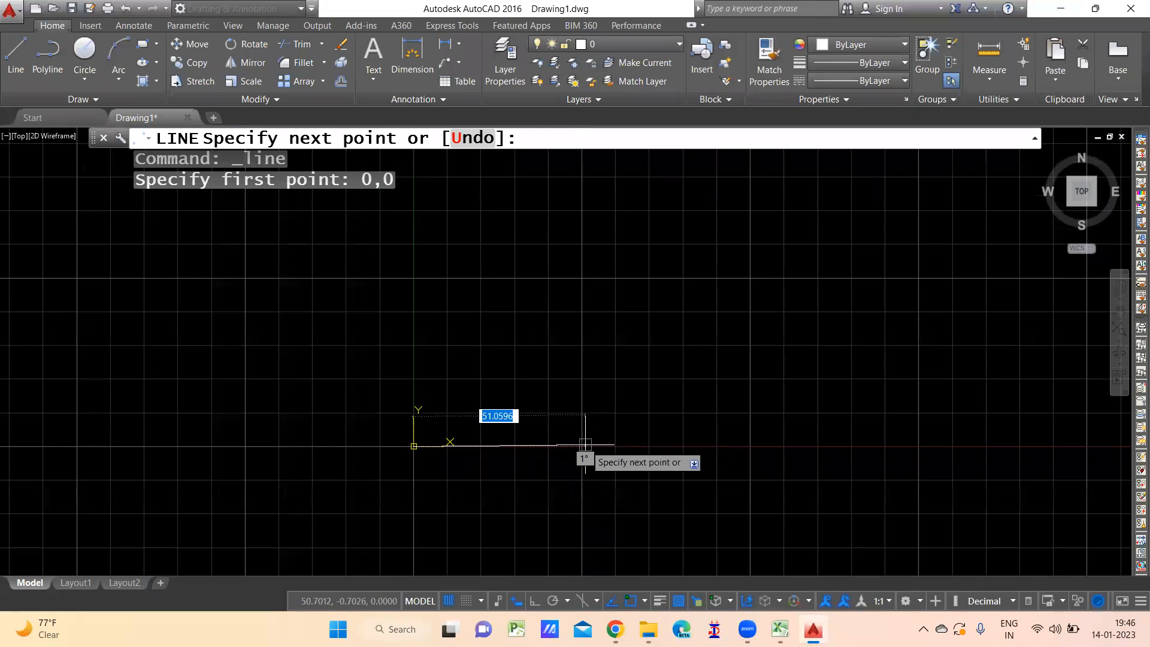
{"action": "type", "text": "100,0"}
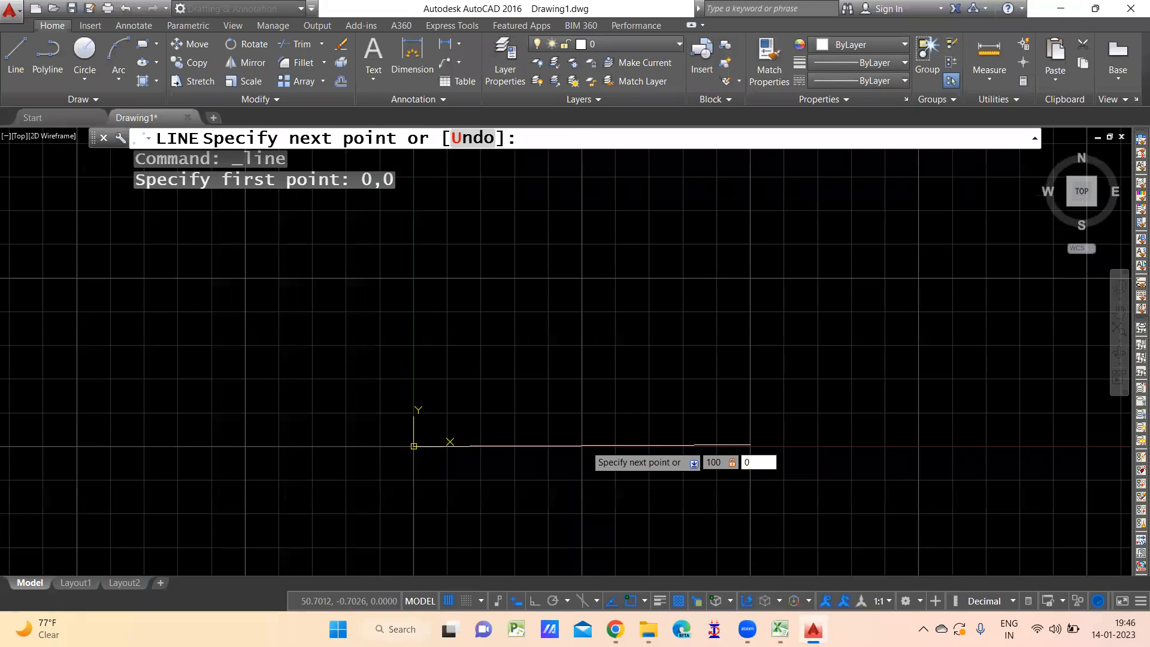
{"action": "key", "text": "Return"}
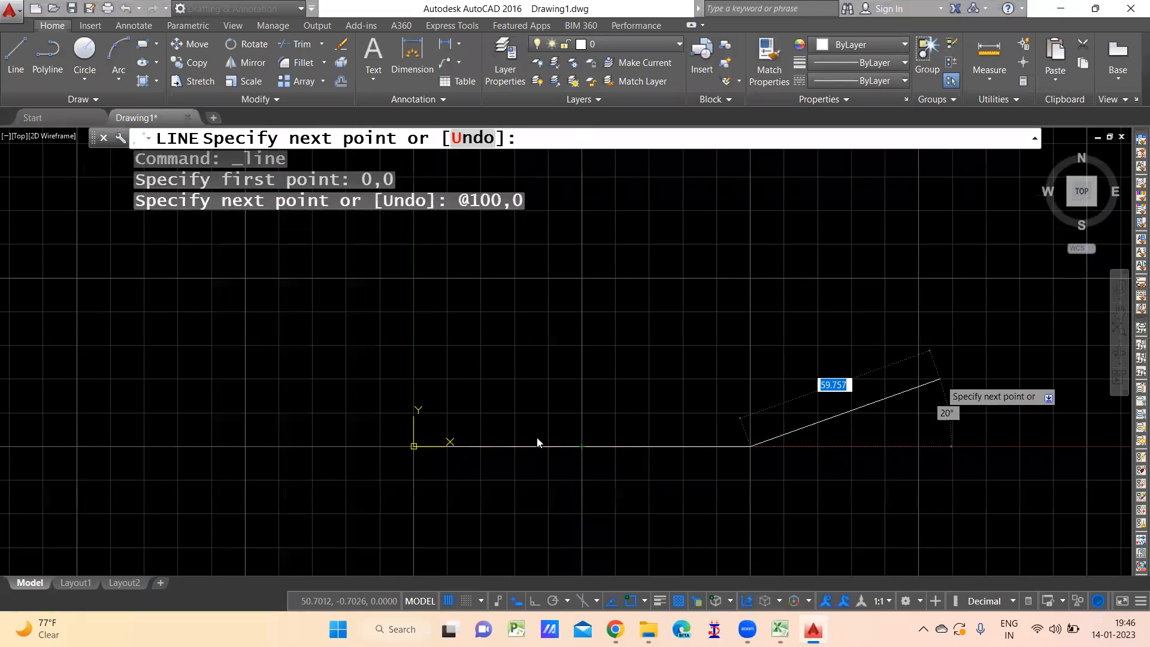
{"action": "middle_click_drag", "start_coordinate": [765, 299], "coordinate": [729, 369]}
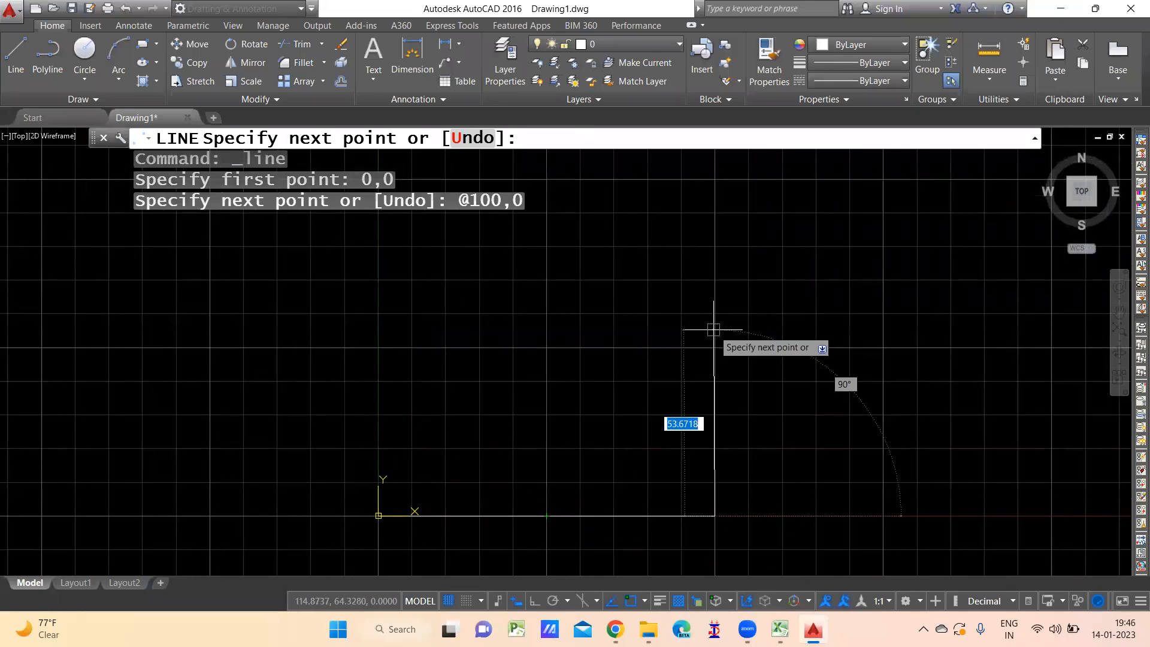
{"action": "type", "text": "100"}
{"action": "key", "text": "Tab"}
{"action": "type", "text": "100"}
{"action": "key", "text": "Return"}
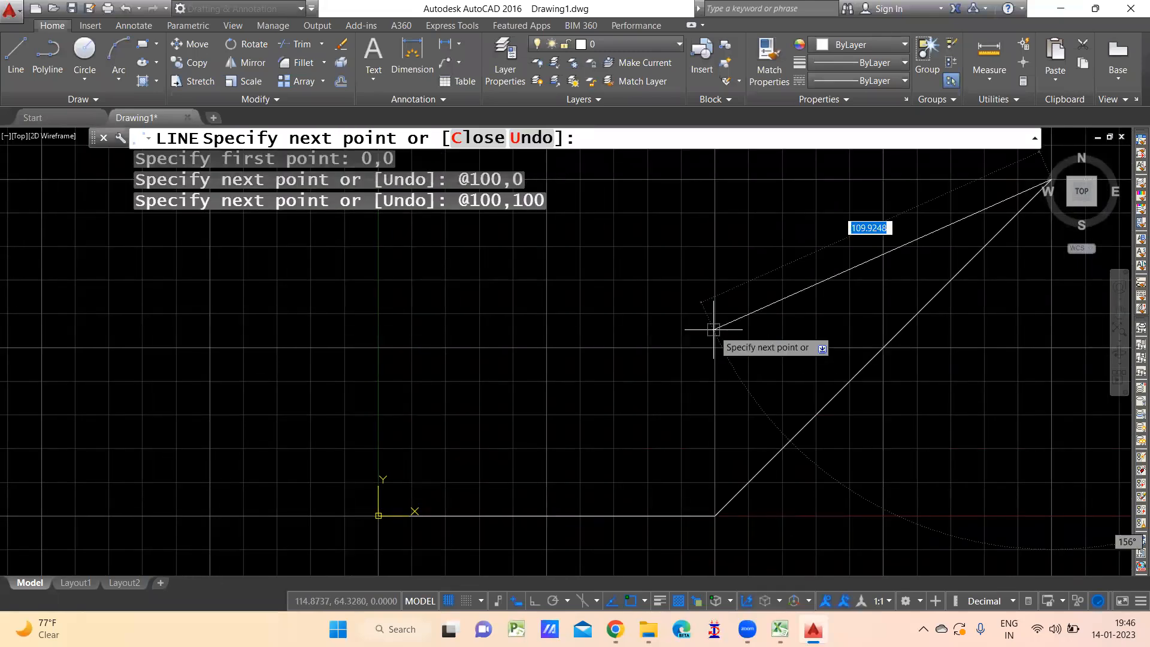
{"action": "middle_click_drag", "start_coordinate": [845, 351], "coordinate": [618, 386]}
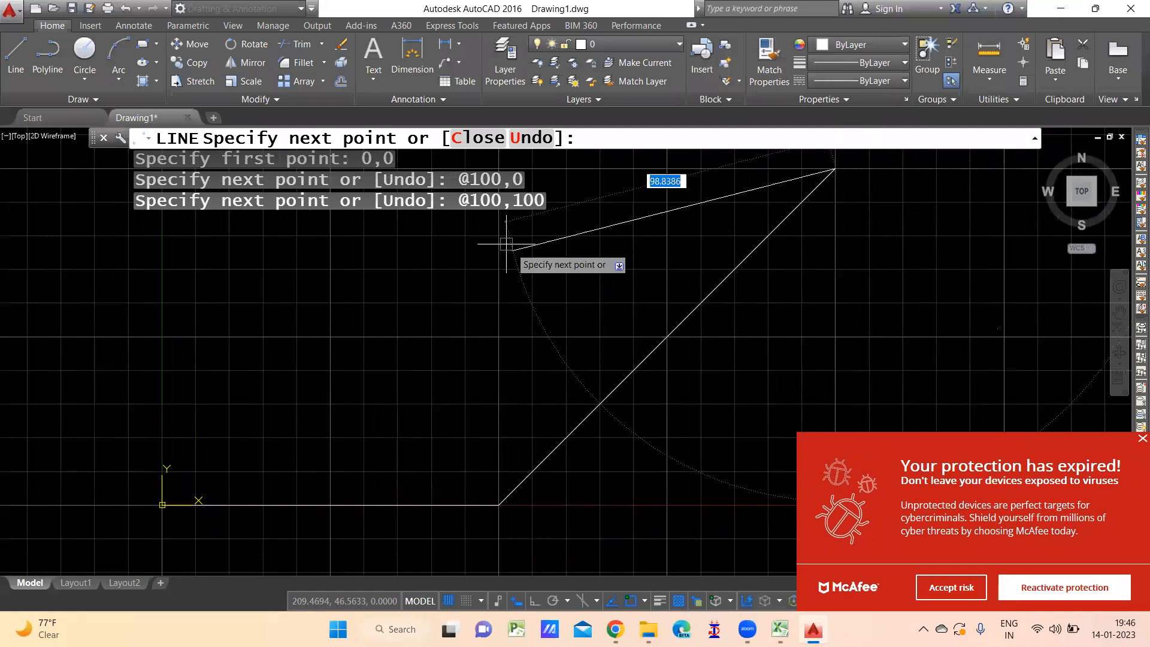
{"action": "key", "text": "ctrl+z"}
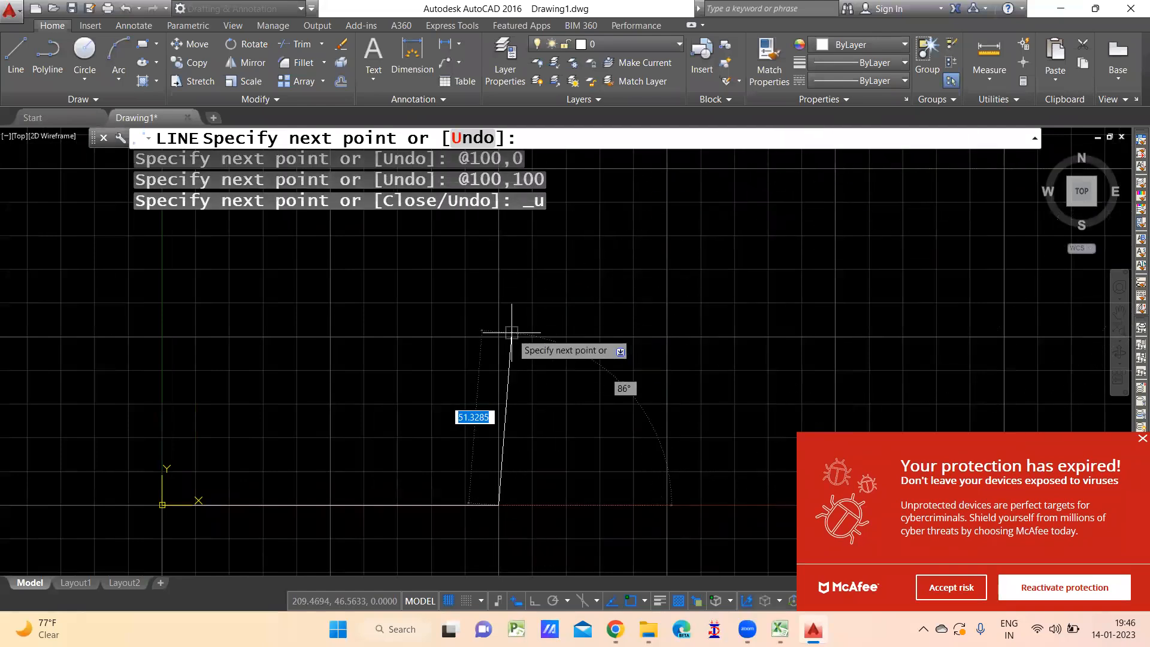
- Add a vertical segment upward from the end of the base line using the relative point @0,100
{"action": "type", "text": "@0,100"}
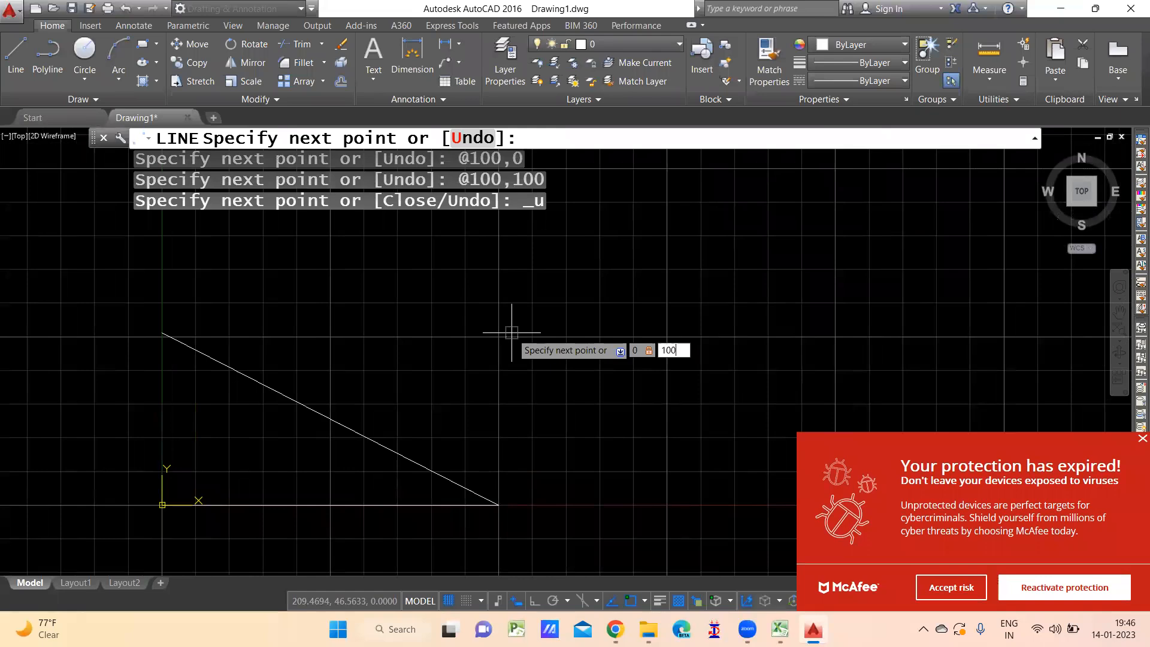
{"action": "key", "text": "Return"}
{"action": "scroll", "coordinate": [513, 335], "scroll_direction": "down", "scroll_amount": 4}
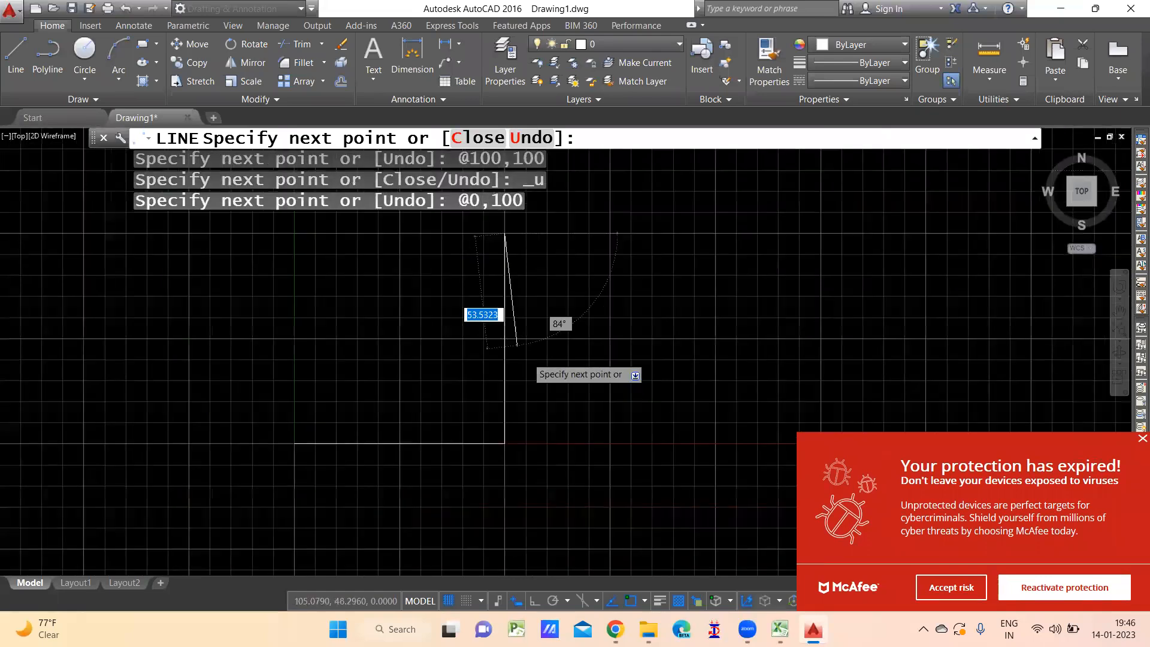
{"action": "type", "text": "-100,0"}
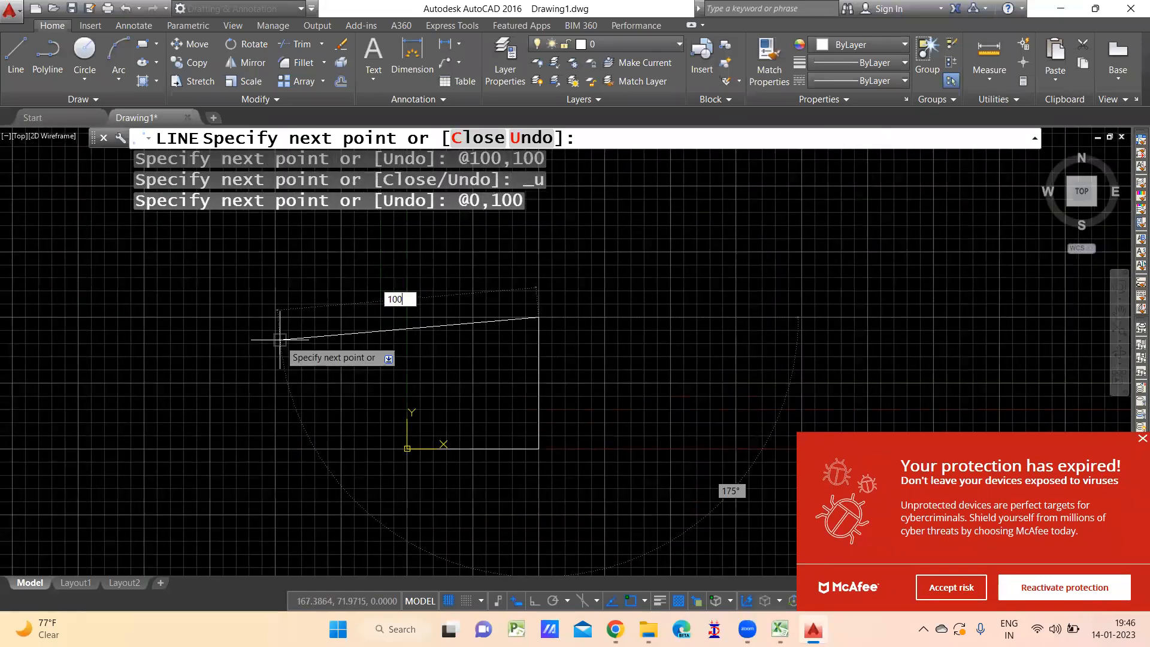
{"action": "key", "text": "Return"}
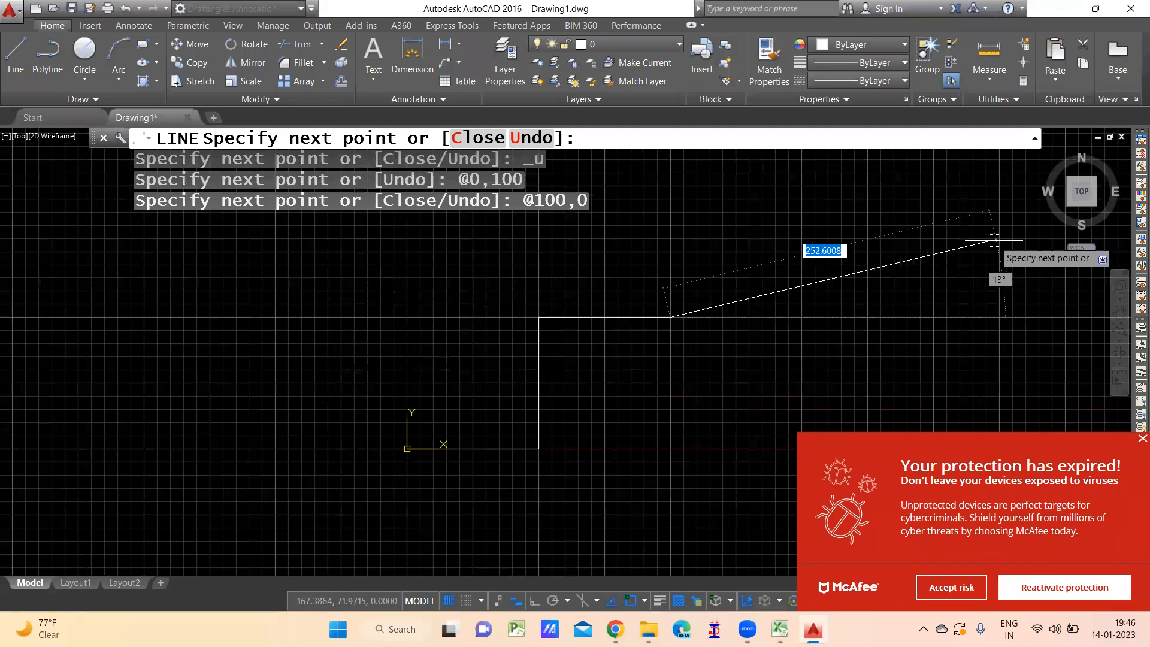
{"action": "key", "text": "ctrl+z"}
- Add the square's top side from the upper end of the vertical segment using the relative point @-100,0
{"action": "type", "text": "-100,0"}
{"action": "key", "text": "Return"}
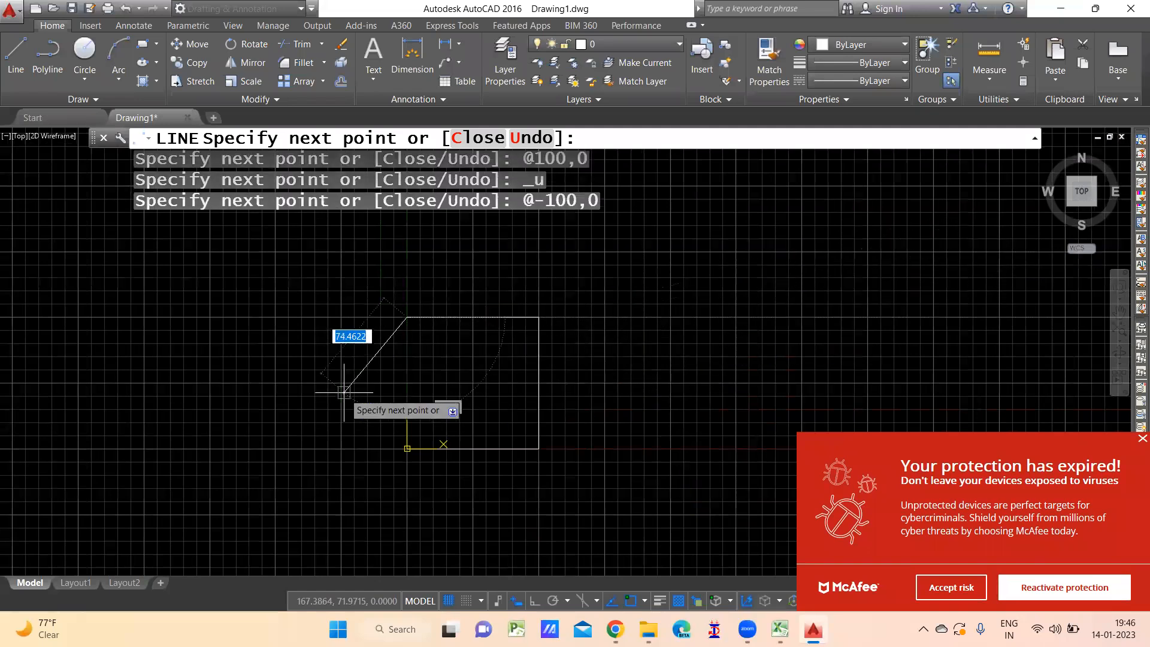
- Try to close the square by entering 0,0 as the next point of the running Line command
{"action": "type", "text": "0,0"}
{"action": "key", "text": "Return"}
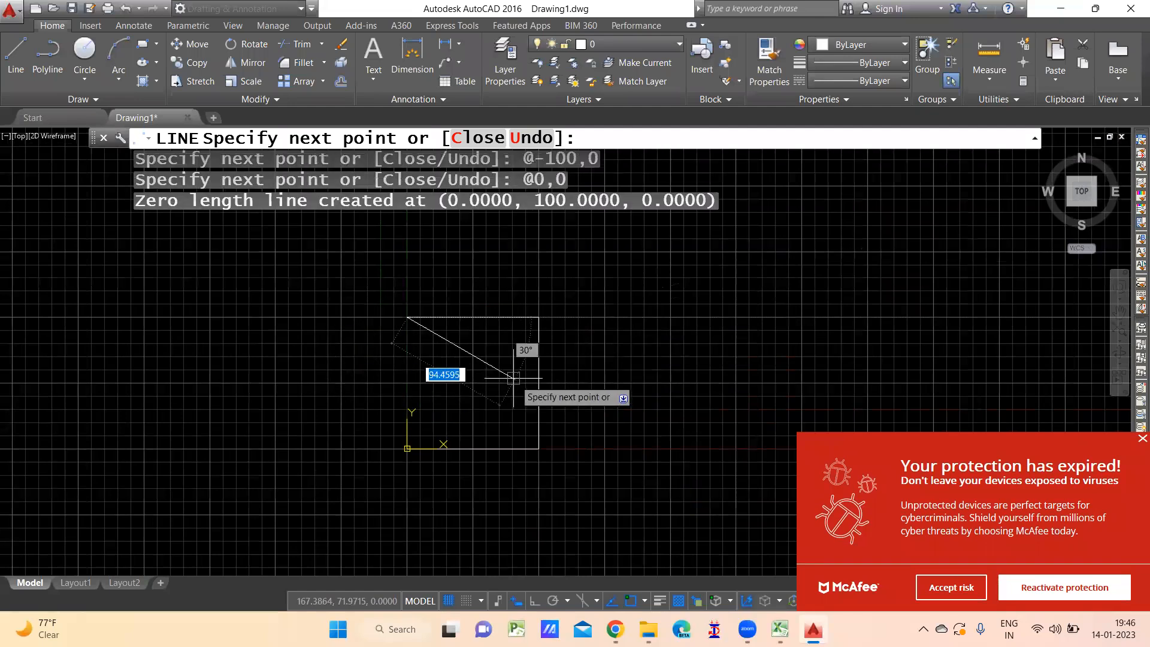
{"action": "type", "text": "0,0"}
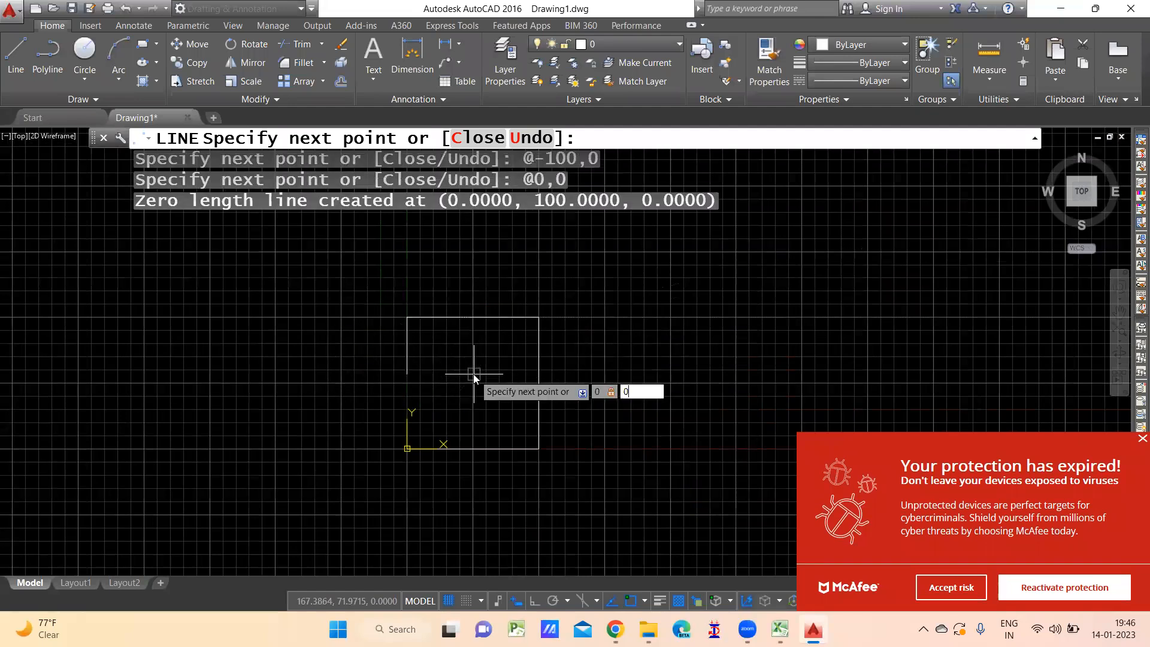
{"action": "key", "text": "Return"}
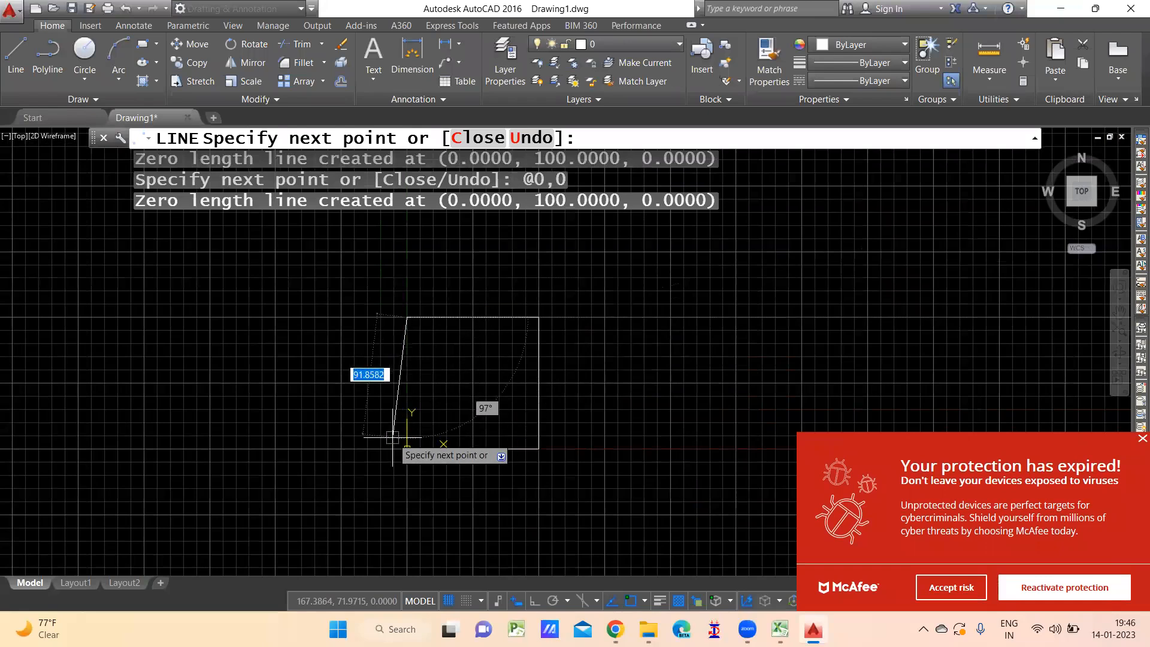
- Complete the square's left side with the relative point @0,-100, dismiss the antivirus pop-up and end the Line command
{"action": "type", "text": "0,-100"}
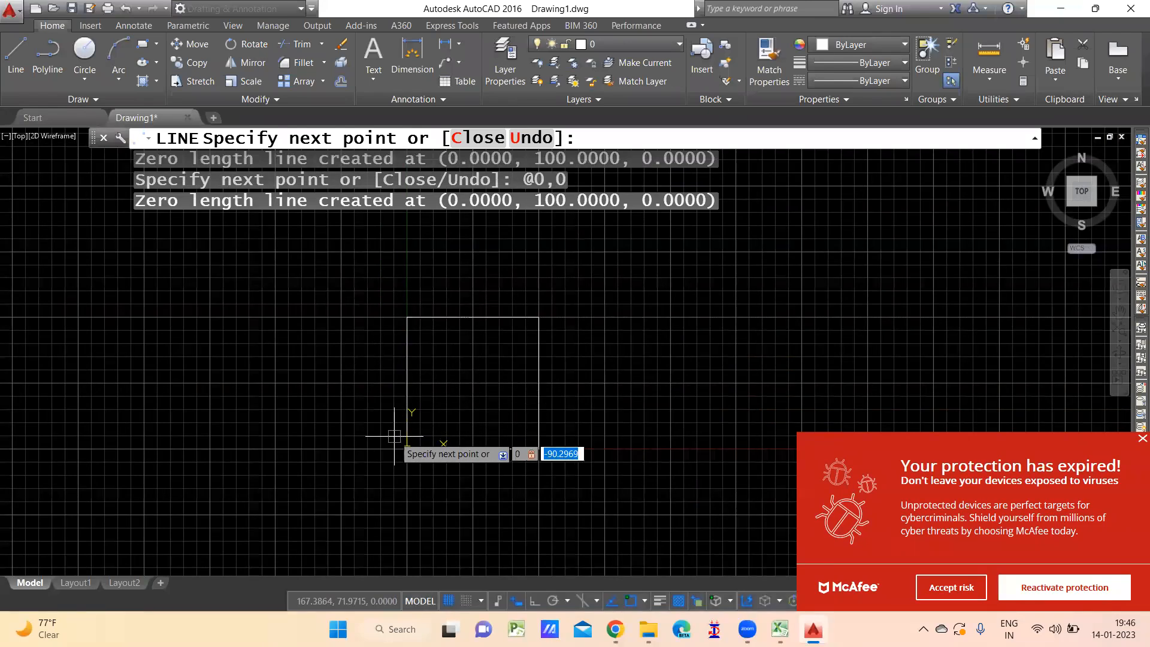
{"action": "key", "text": "Return"}
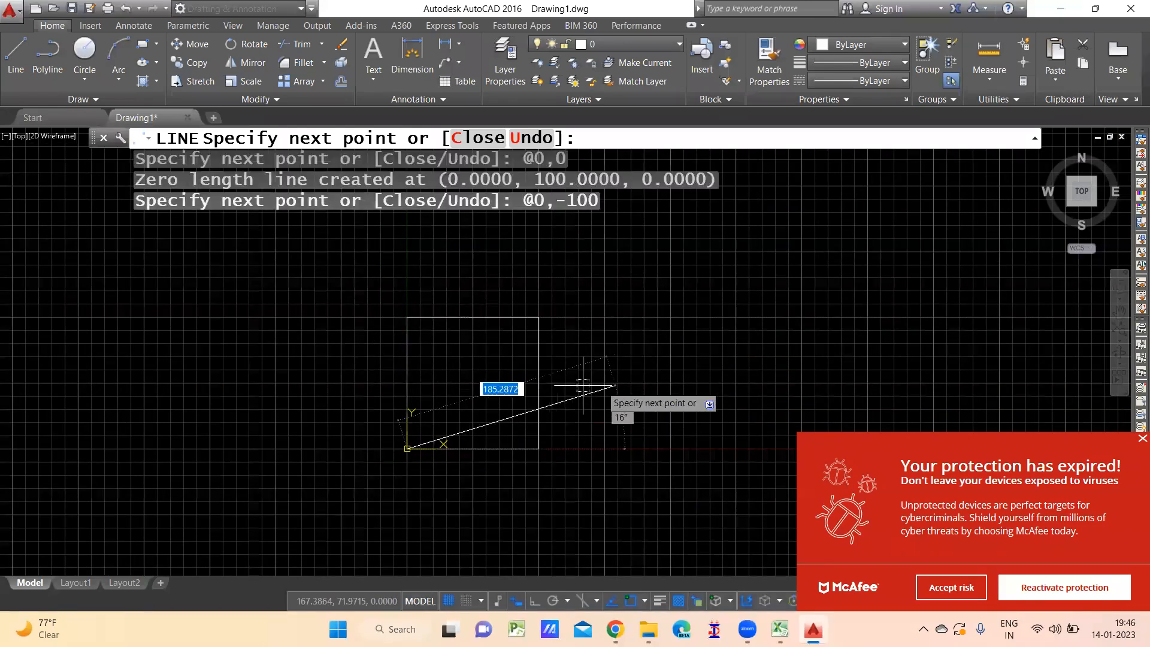
{"action": "left_click", "coordinate": [959, 586]}
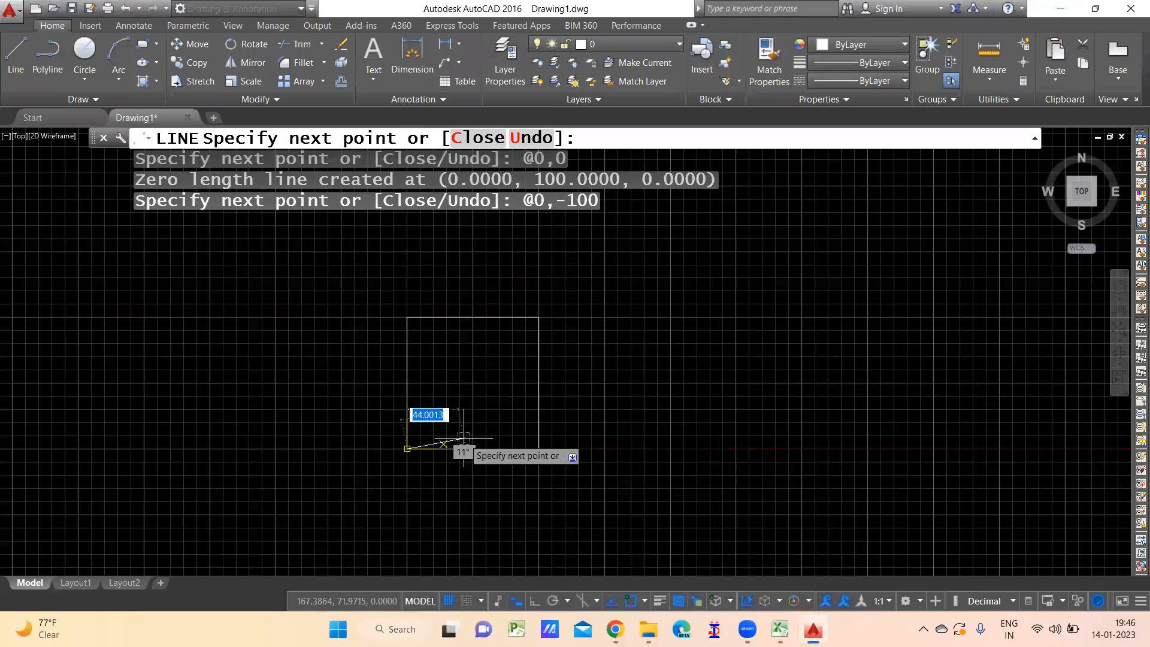
{"action": "middle_click_drag", "start_coordinate": [407, 448], "coordinate": [381, 449]}
{"action": "key", "text": "Return"}
{"action": "scroll", "coordinate": [382, 449], "scroll_direction": "up", "scroll_amount": 4}
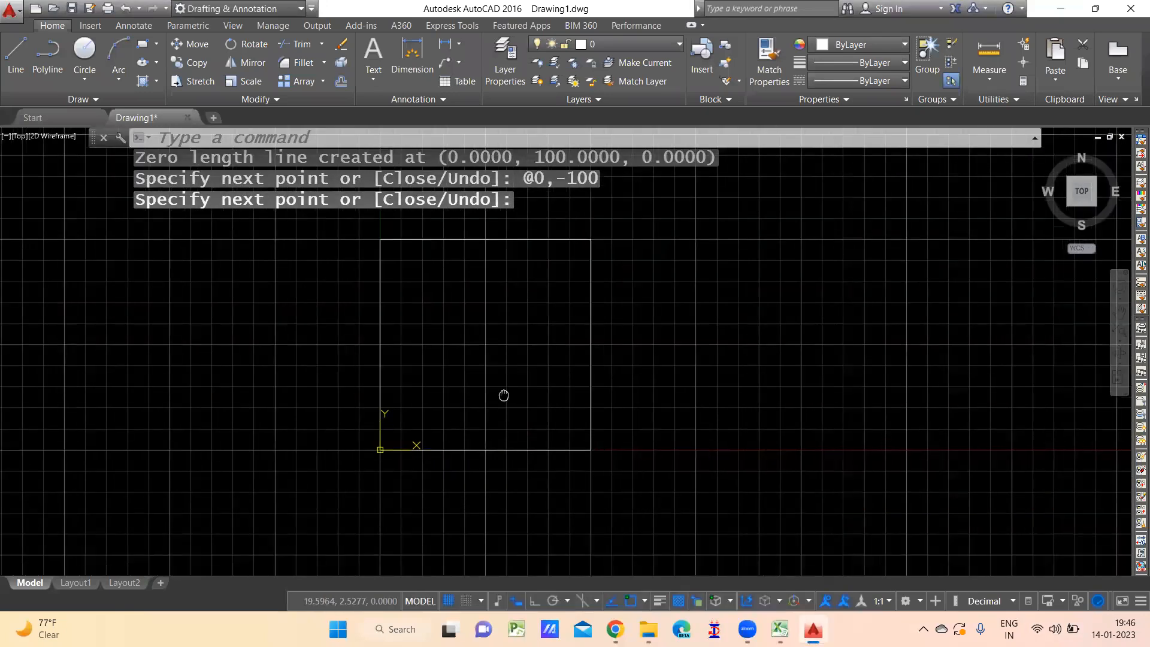
{"action": "scroll", "coordinate": [395, 451], "scroll_direction": "up", "scroll_amount": 2}
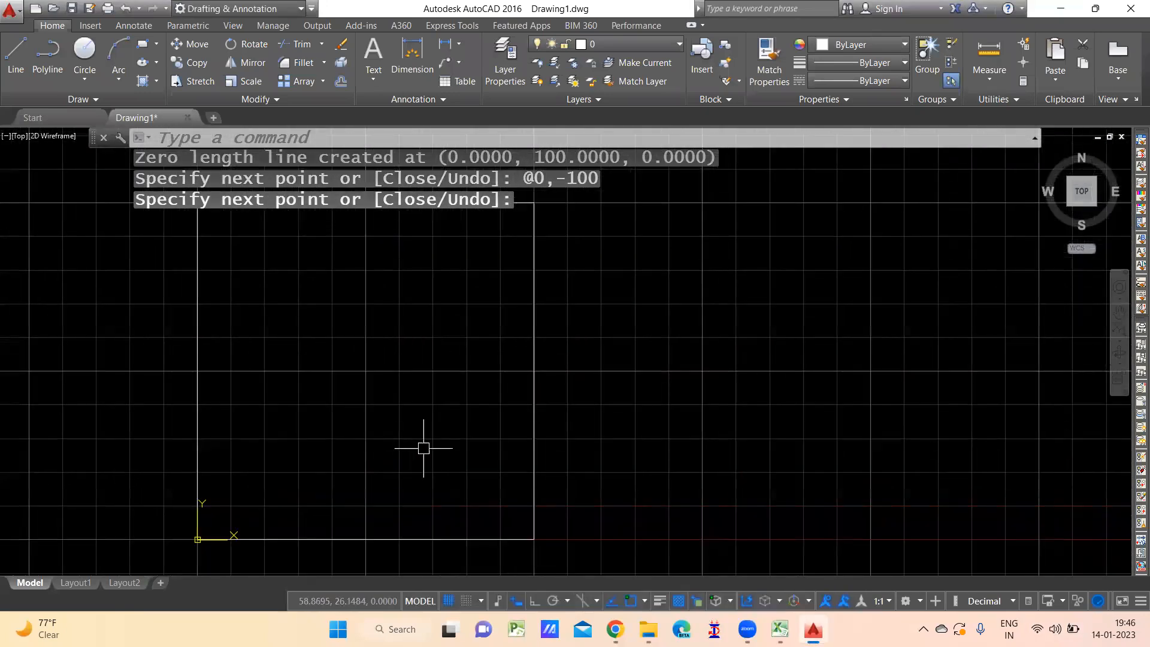
- Erase all the lines of the square and set the empty drawing to the Top view
{"action": "scroll", "coordinate": [423, 448], "scroll_direction": "down", "scroll_amount": 2}
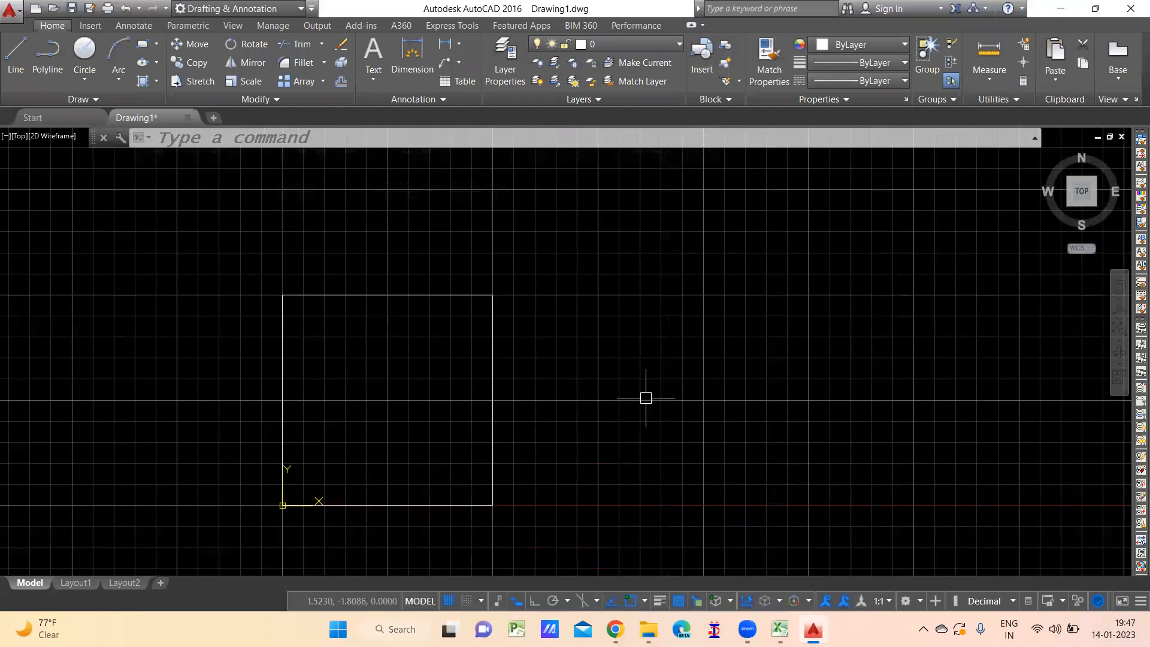
{"action": "key", "text": "Escape"}
{"action": "key", "text": "Escape"}
{"action": "left_click", "coordinate": [603, 257]}
{"action": "left_click", "coordinate": [198, 547]}
{"action": "key", "text": "Delete"}
{"action": "middle_click_drag", "start_coordinate": [465, 393], "coordinate": [537, 382]}
{"action": "left_click", "coordinate": [1087, 192]}
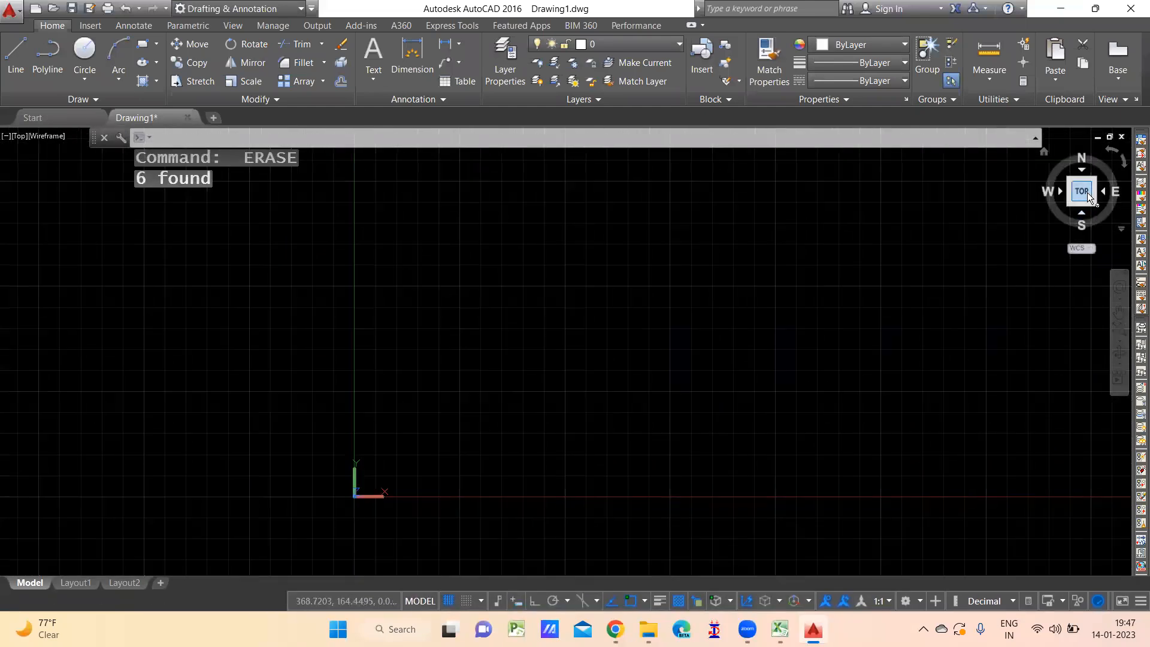
{"action": "scroll", "coordinate": [312, 453], "scroll_direction": "down", "scroll_amount": 4}
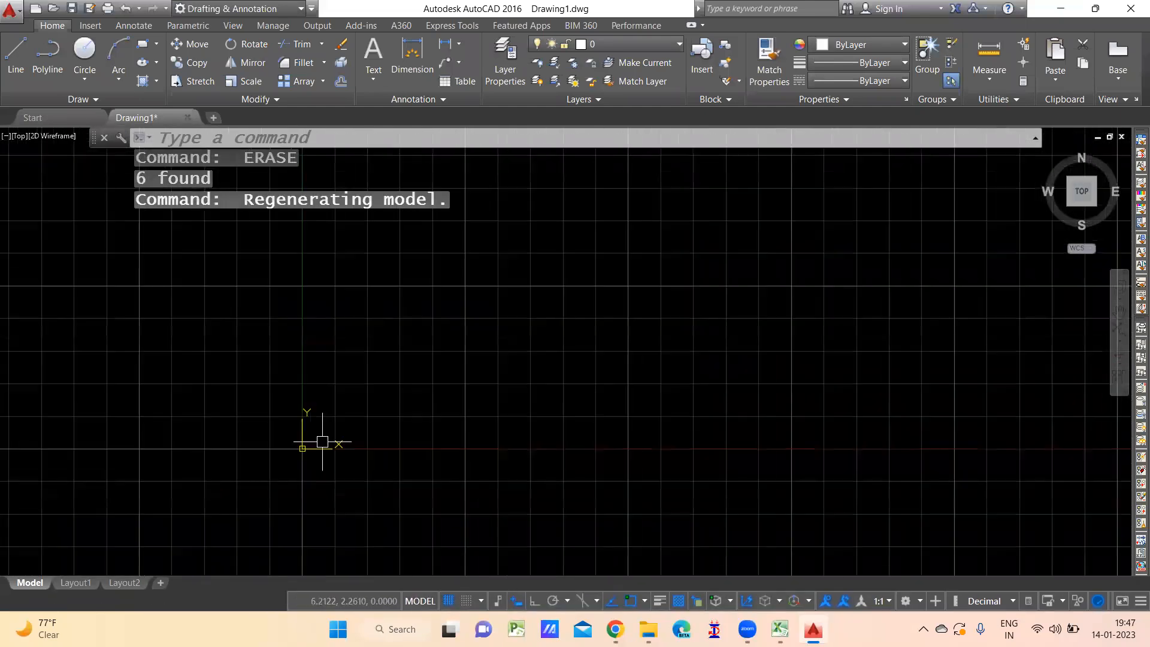
{"action": "scroll", "coordinate": [491, 423], "scroll_direction": "up", "scroll_amount": 2}
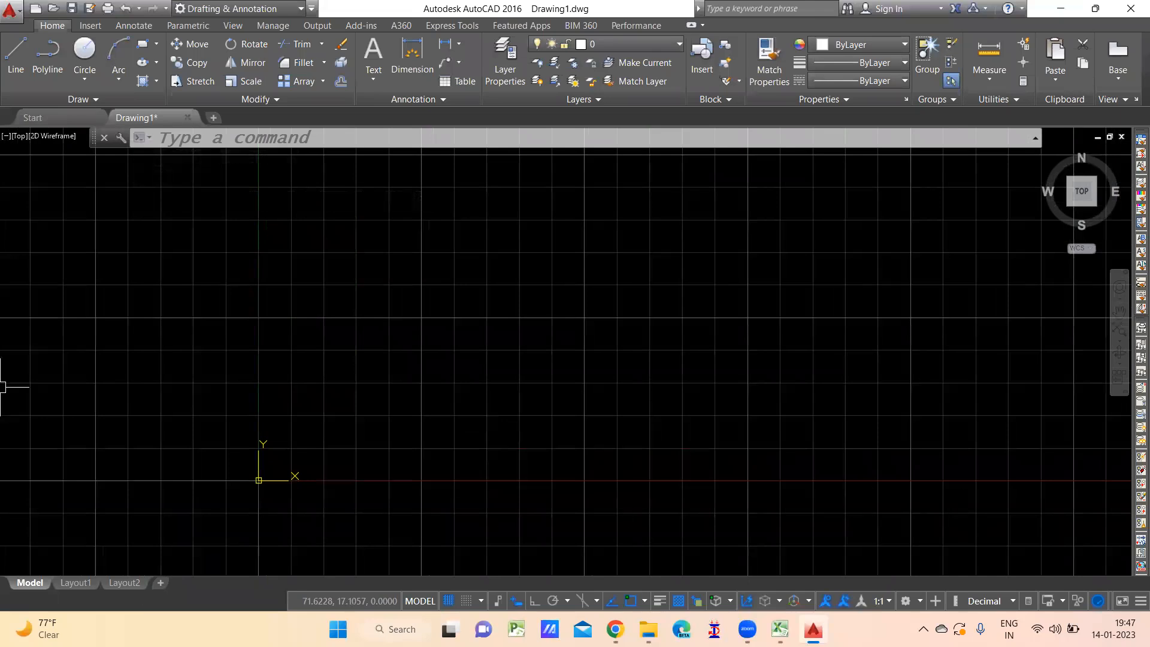
- Look through the drawing utilities and open the Drawing Units settings
{"action": "left_click", "coordinate": [11, 13]}
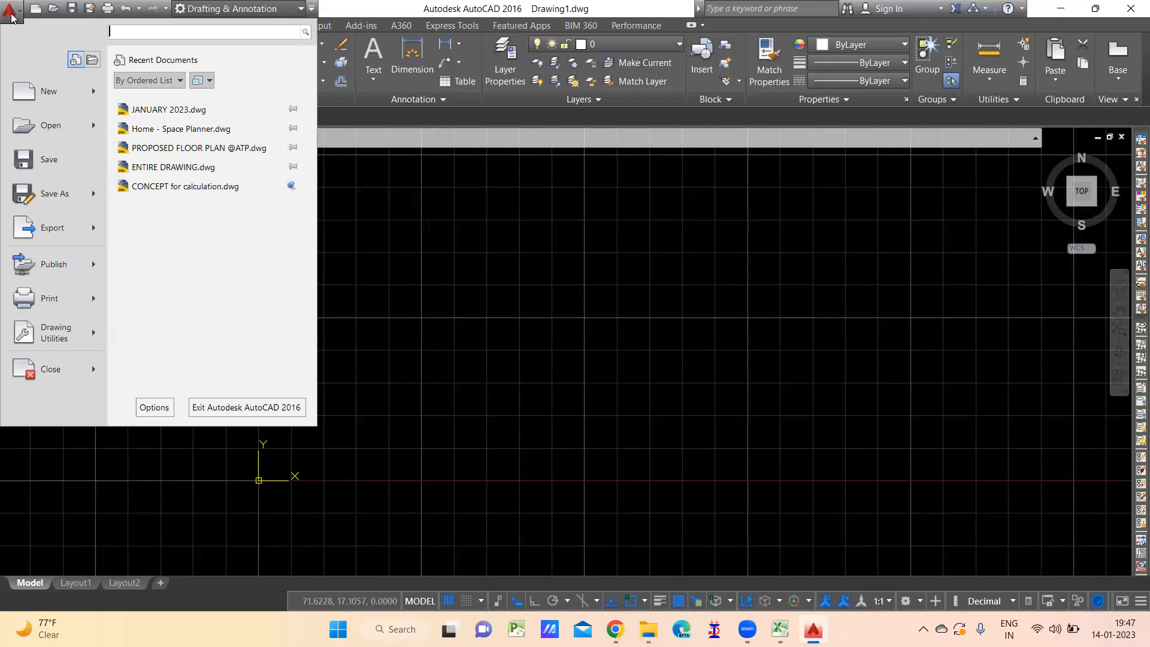
{"action": "mouse_move", "coordinate": [64, 326]}
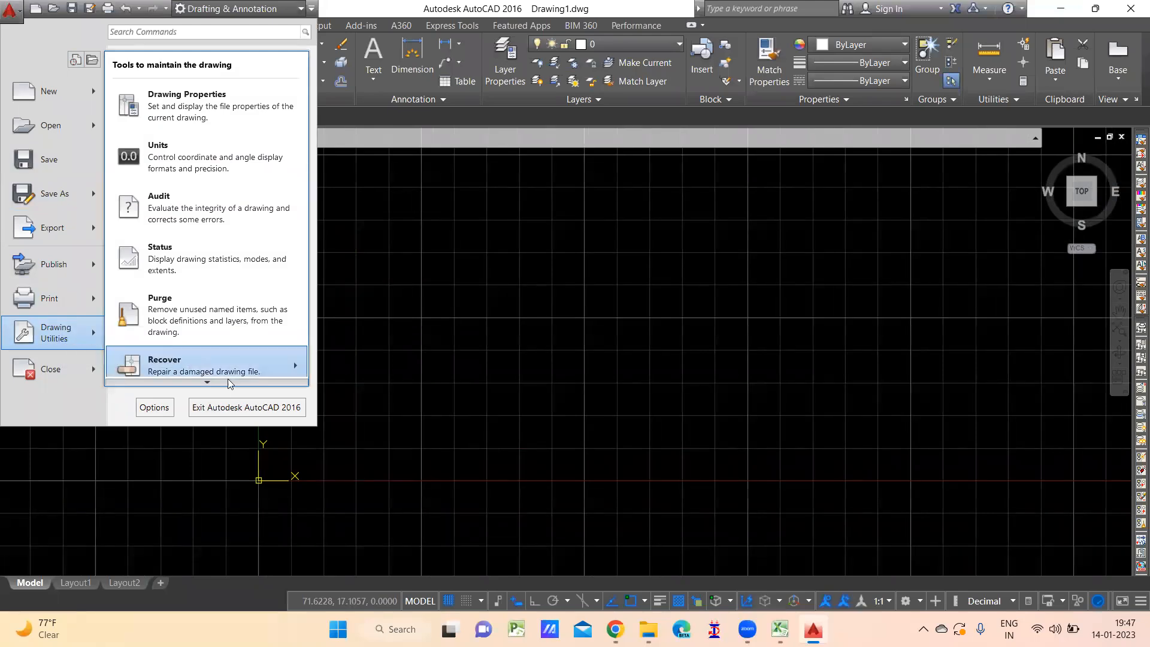
{"action": "scroll", "coordinate": [206, 381], "scroll_direction": "down", "scroll_amount": 2}
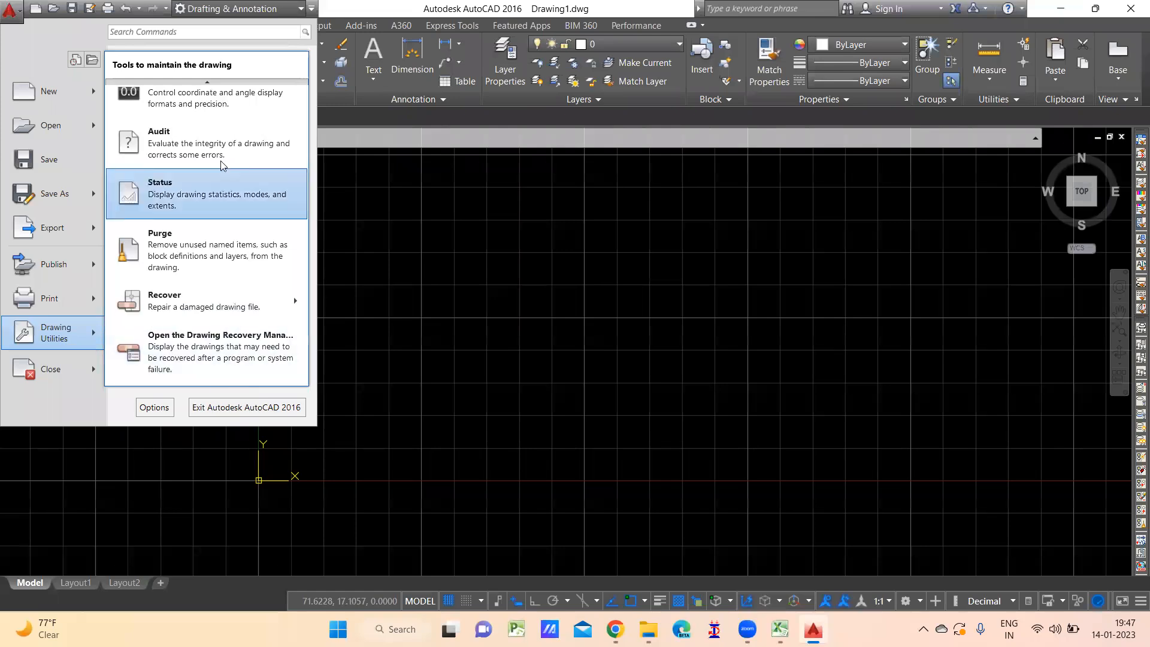
{"action": "scroll", "coordinate": [212, 85], "scroll_direction": "up", "scroll_amount": 2}
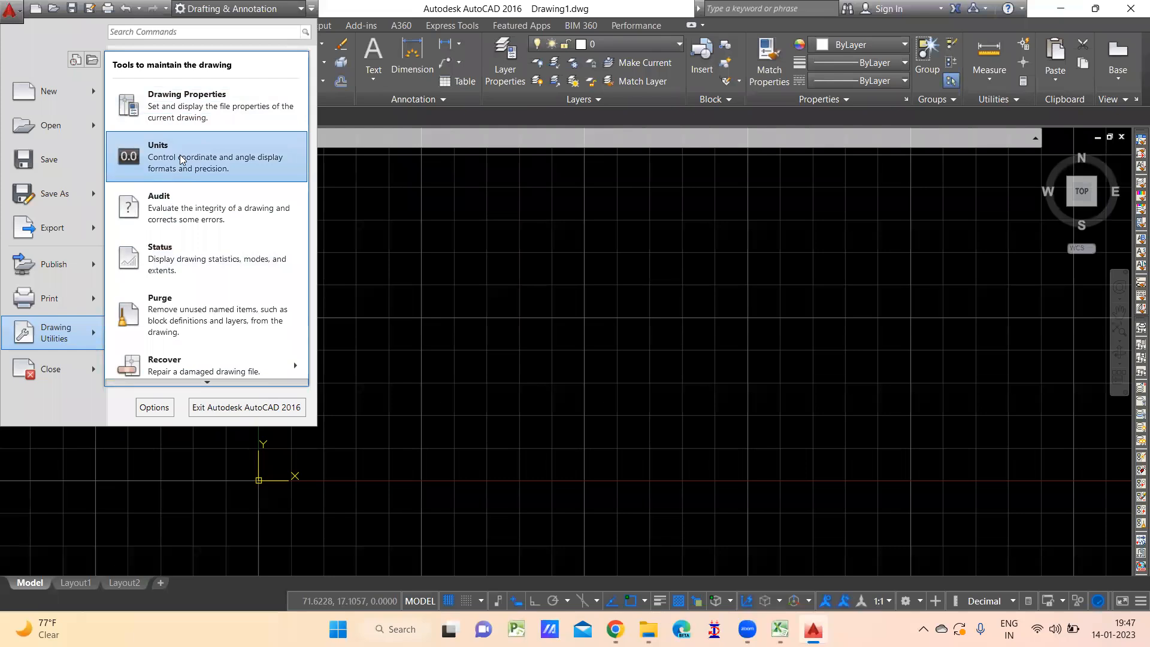
{"action": "left_click", "coordinate": [181, 159]}
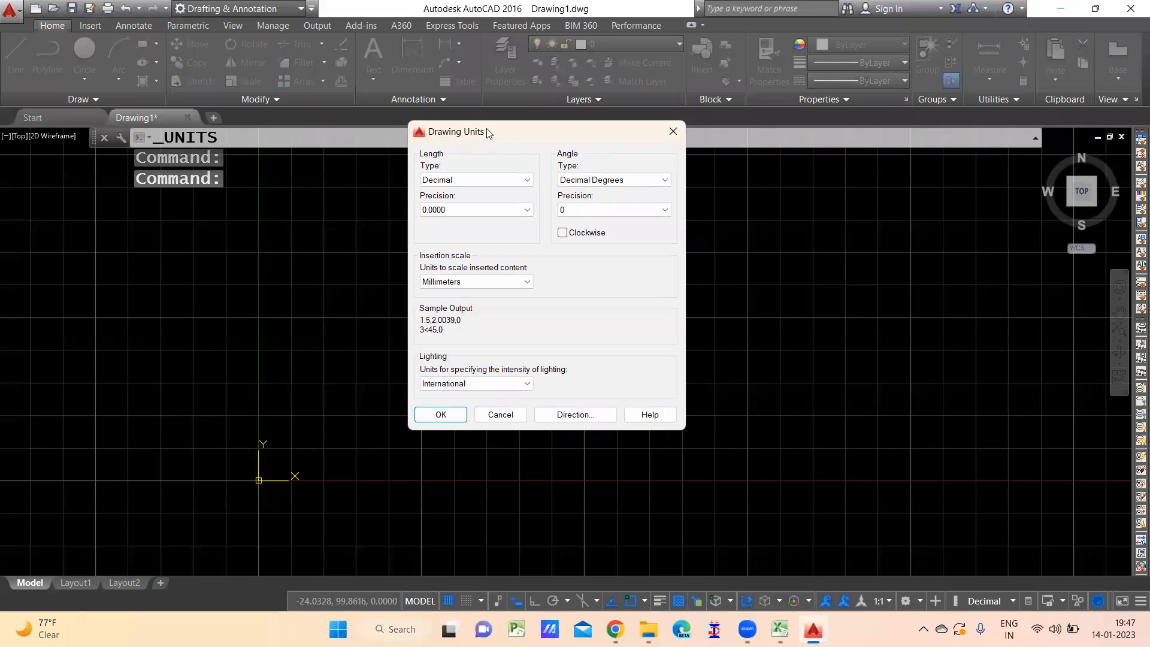
{"action": "left_click_drag", "start_coordinate": [493, 131], "coordinate": [439, 144]}
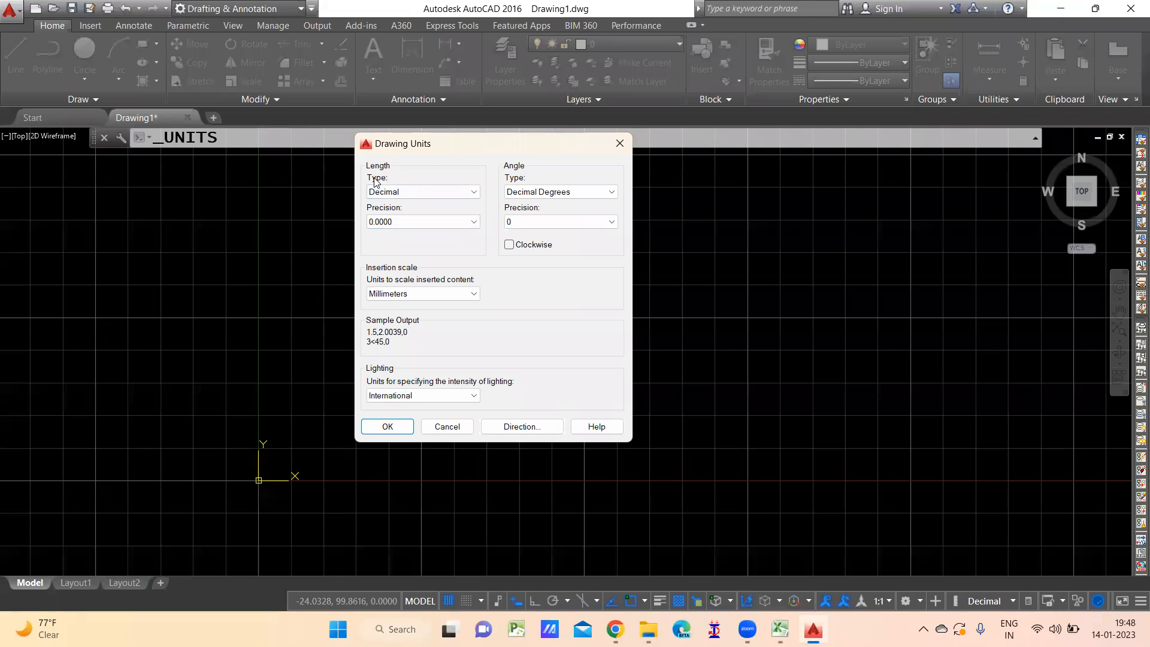
- Examine the available length unit types and the precision options for Decimal units
{"action": "left_click", "coordinate": [417, 192]}
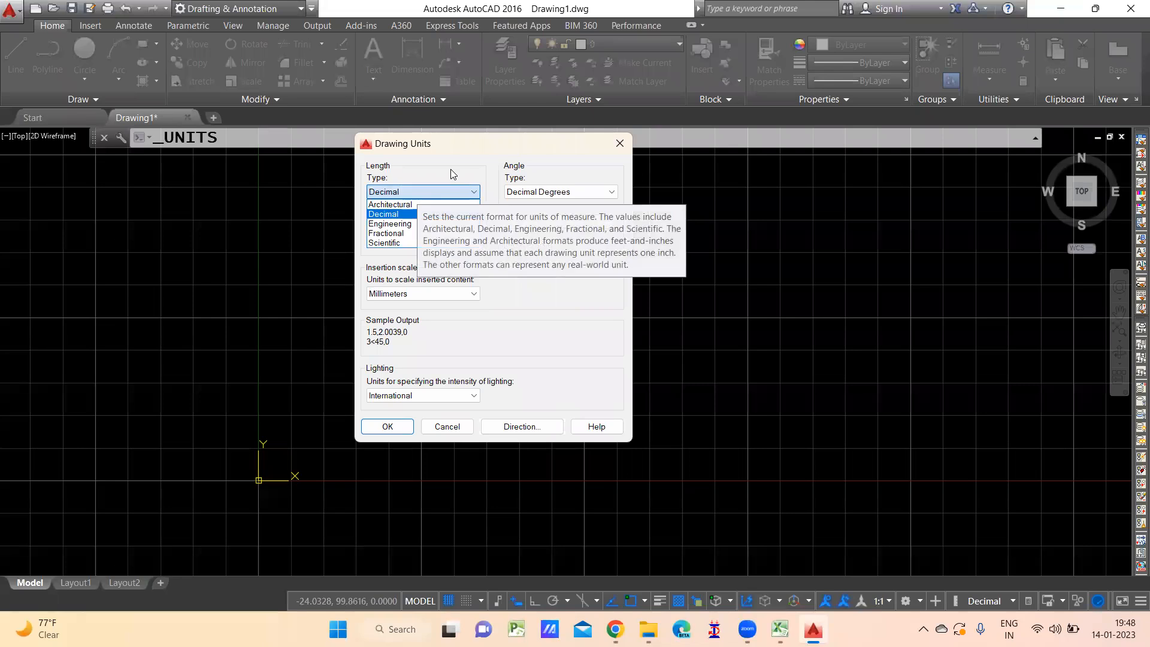
{"action": "left_click", "coordinate": [418, 190]}
{"action": "left_click", "coordinate": [423, 222]}
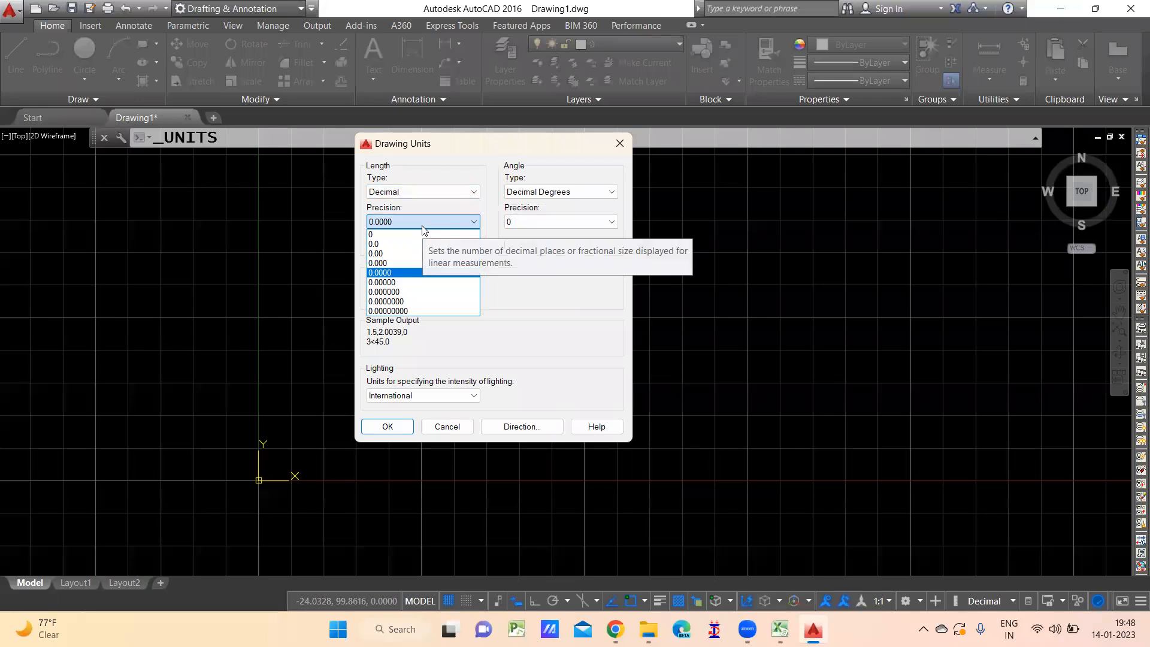
{"action": "left_click", "coordinate": [461, 192]}
- Set the length type to Architectural and review its precision options
{"action": "left_click", "coordinate": [462, 193]}
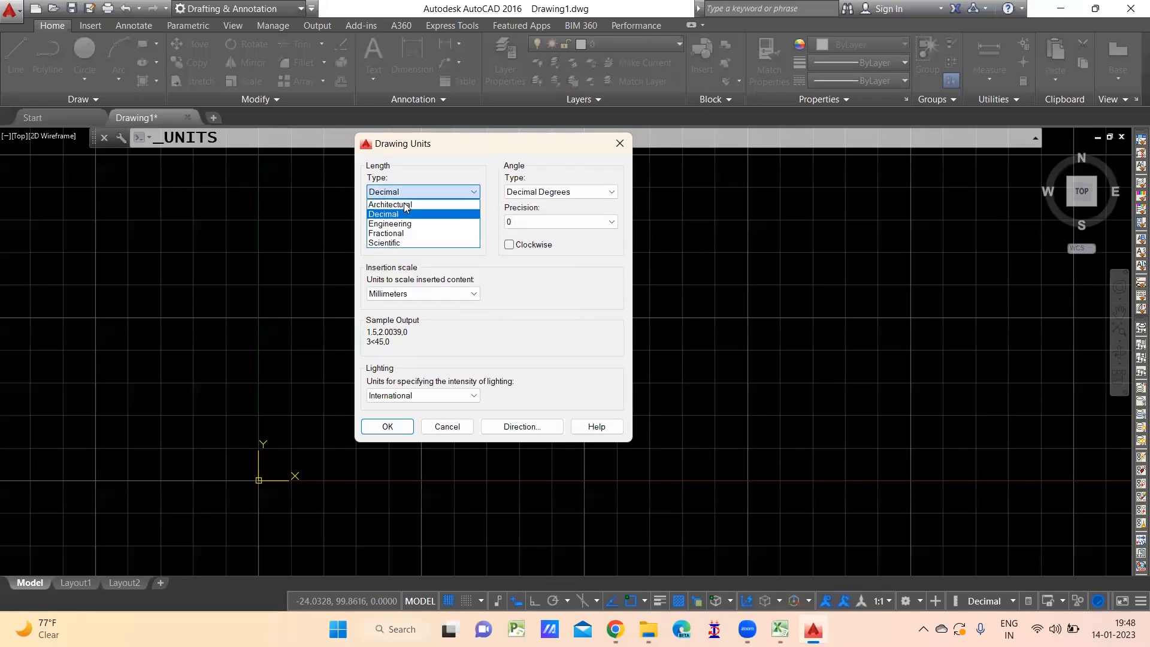
{"action": "left_click", "coordinate": [405, 205]}
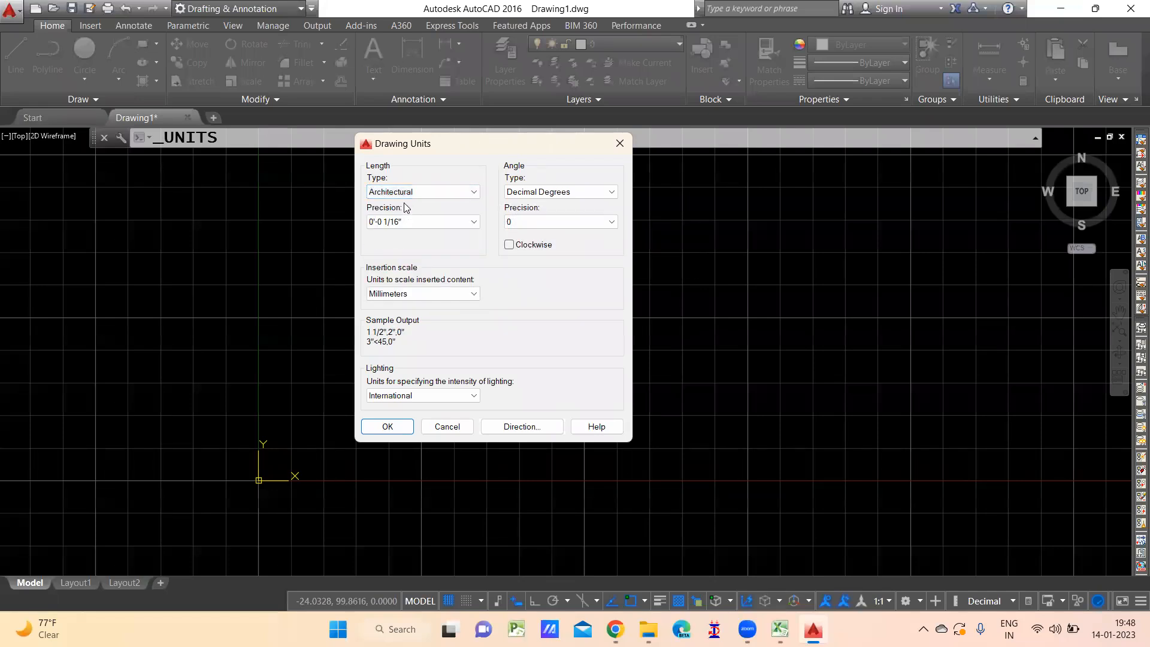
{"action": "left_click", "coordinate": [431, 221]}
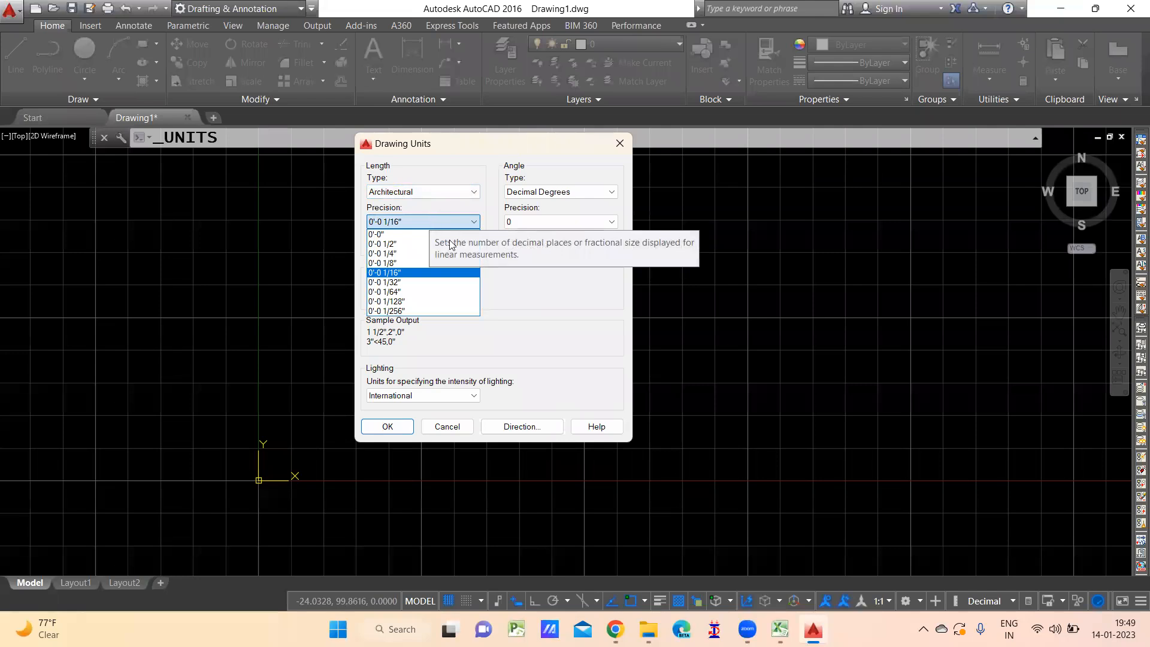
{"action": "left_click", "coordinate": [500, 277]}
- Switch the length type back to Decimal and review its precision options again
{"action": "left_click", "coordinate": [454, 193]}
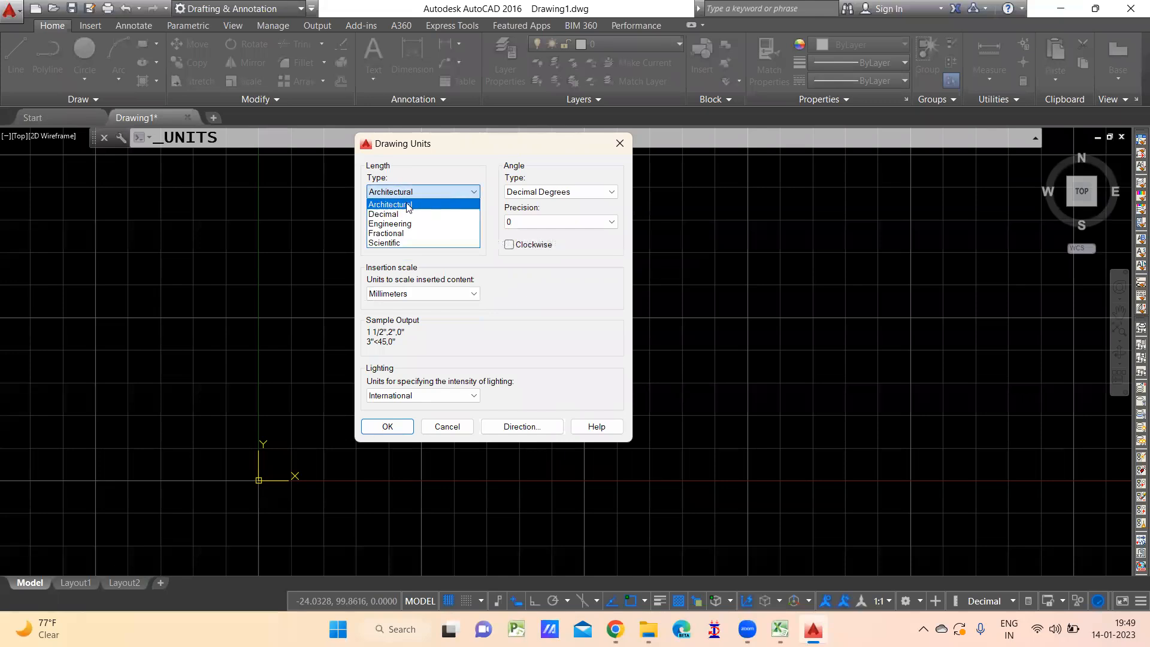
{"action": "left_click", "coordinate": [419, 213]}
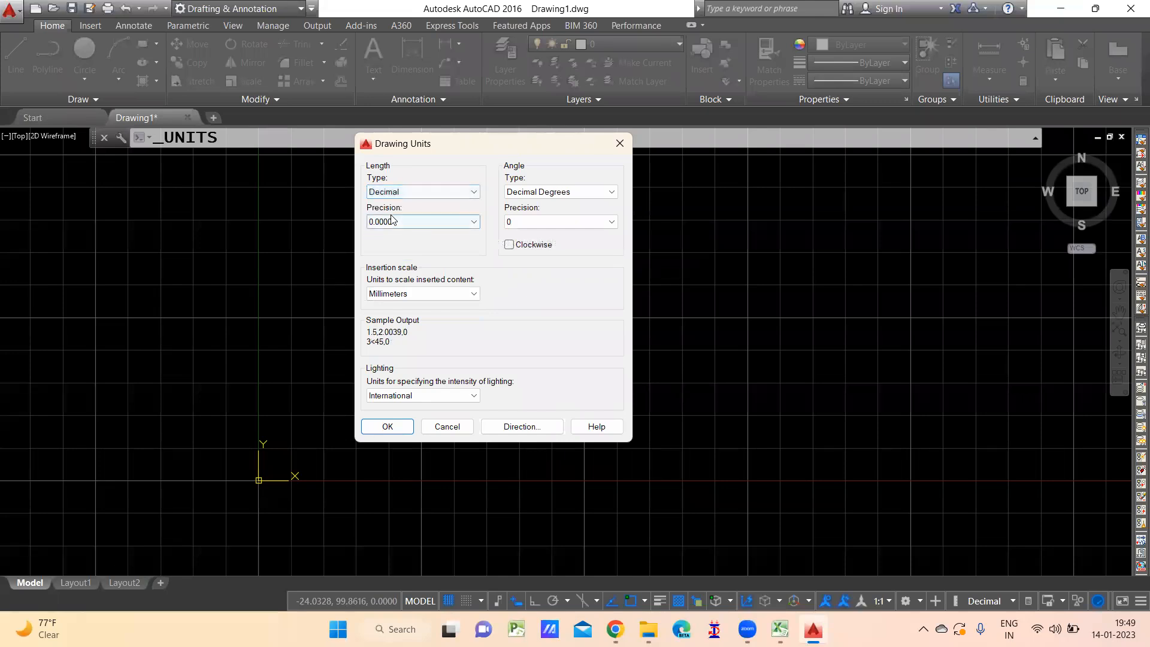
{"action": "left_click", "coordinate": [427, 223]}
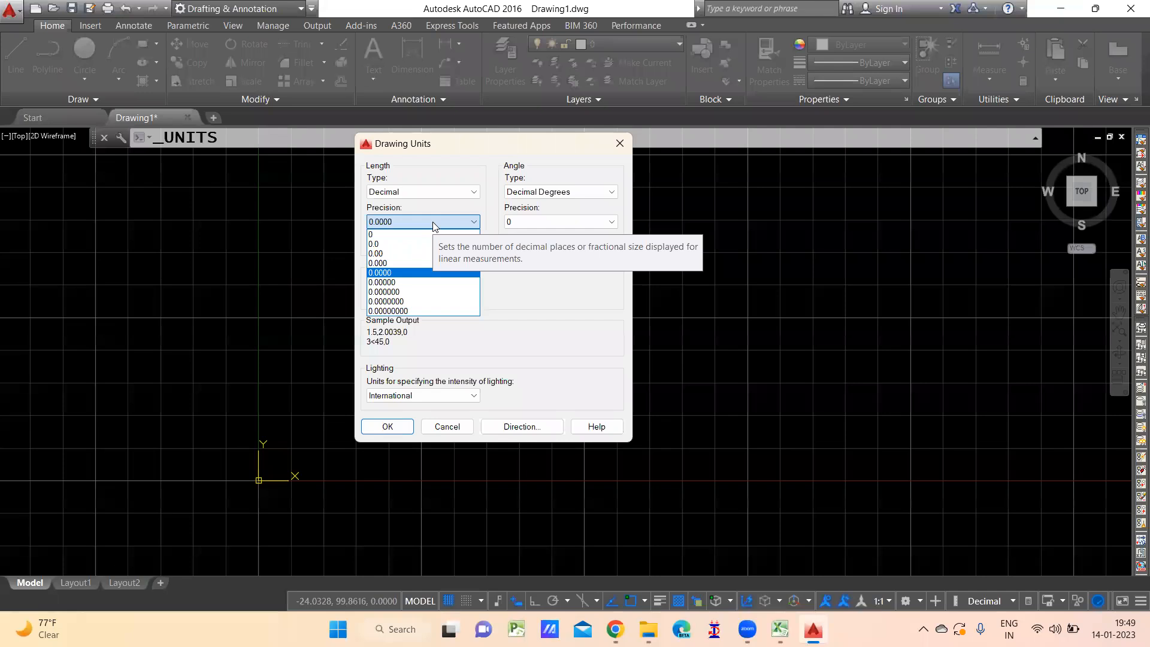
{"action": "left_click", "coordinate": [547, 307]}
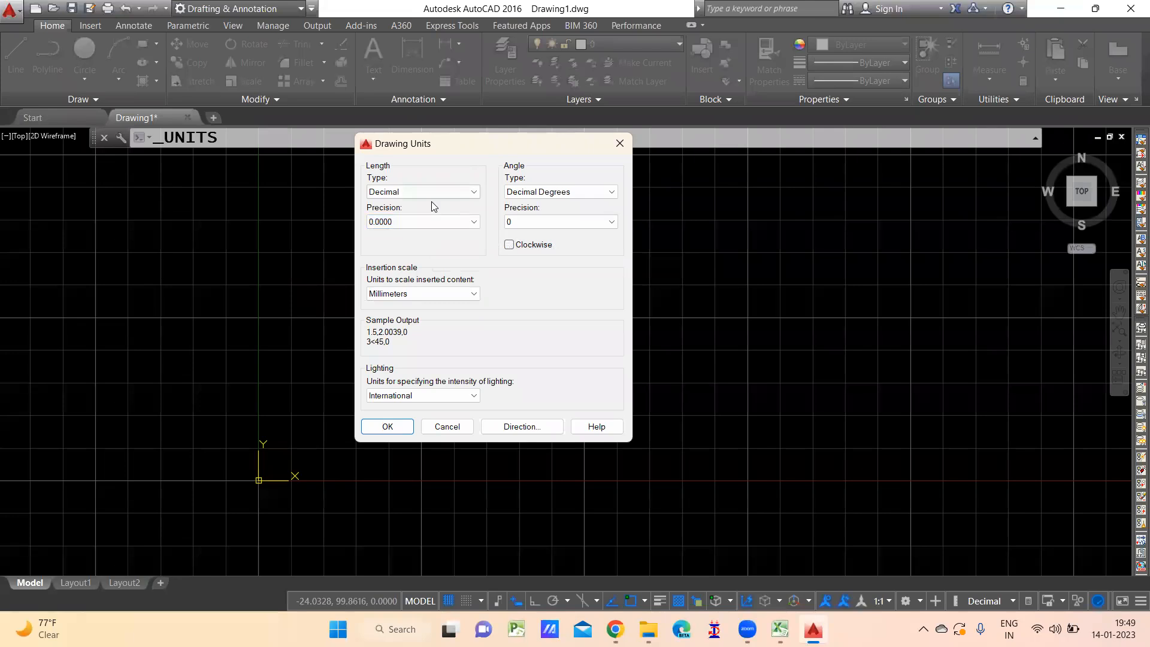
- Set the length type to Engineering and review its precision options in feet and decimal inches
{"action": "left_click", "coordinate": [444, 193]}
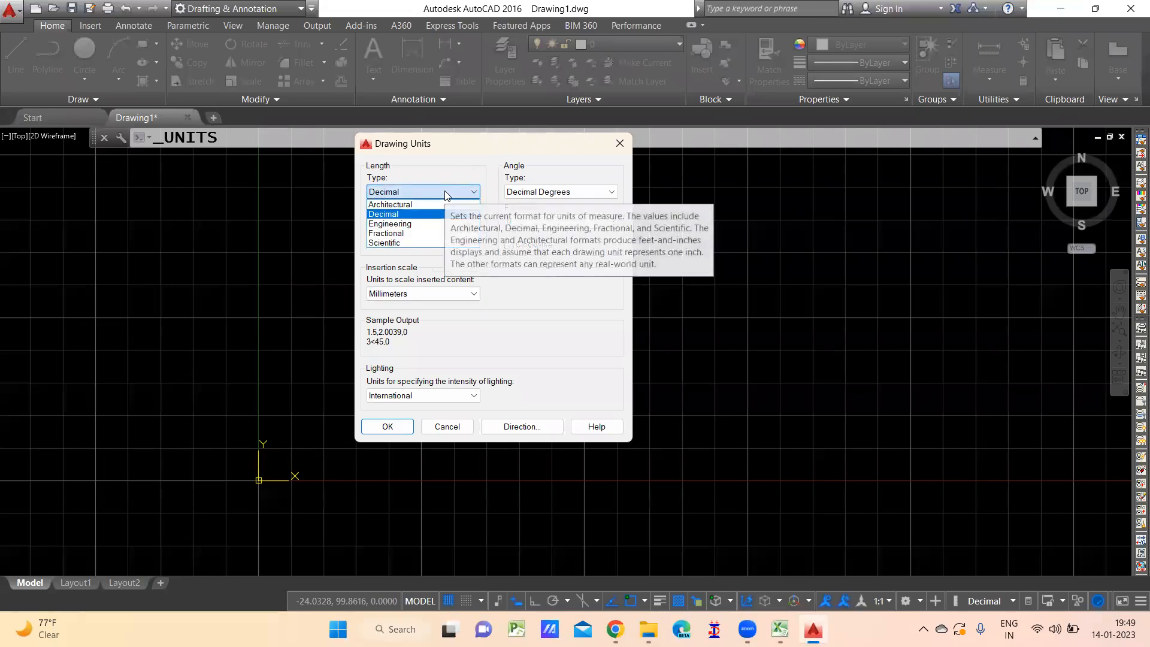
{"action": "left_click", "coordinate": [389, 223]}
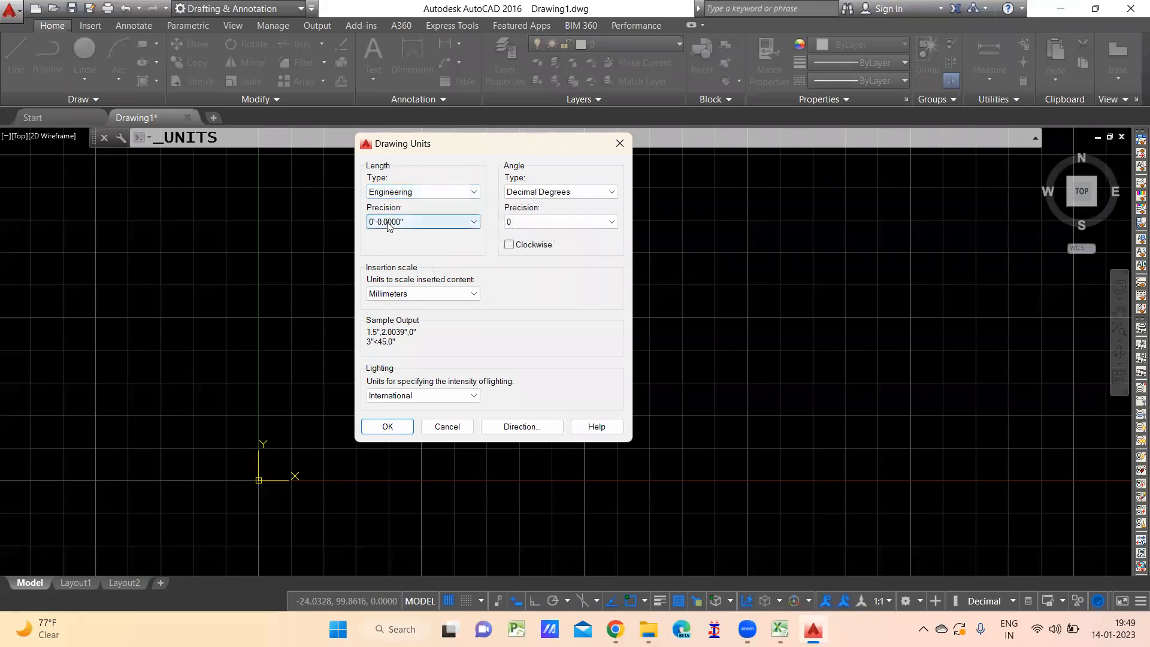
{"action": "left_click", "coordinate": [426, 222]}
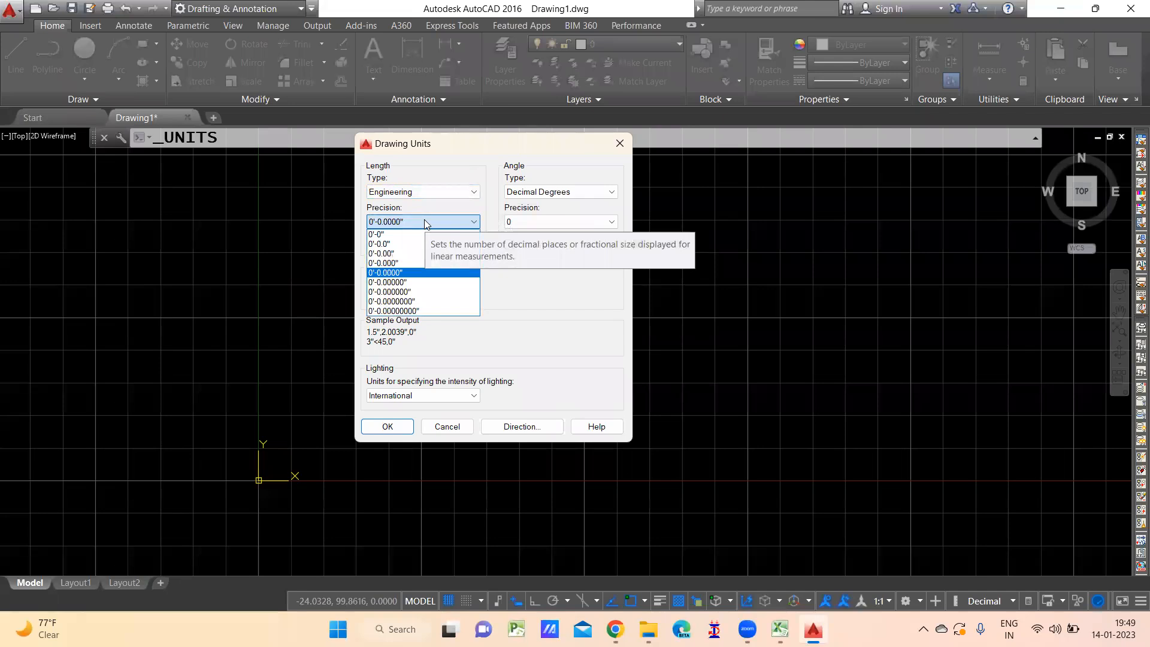
{"action": "left_click", "coordinate": [425, 222]}
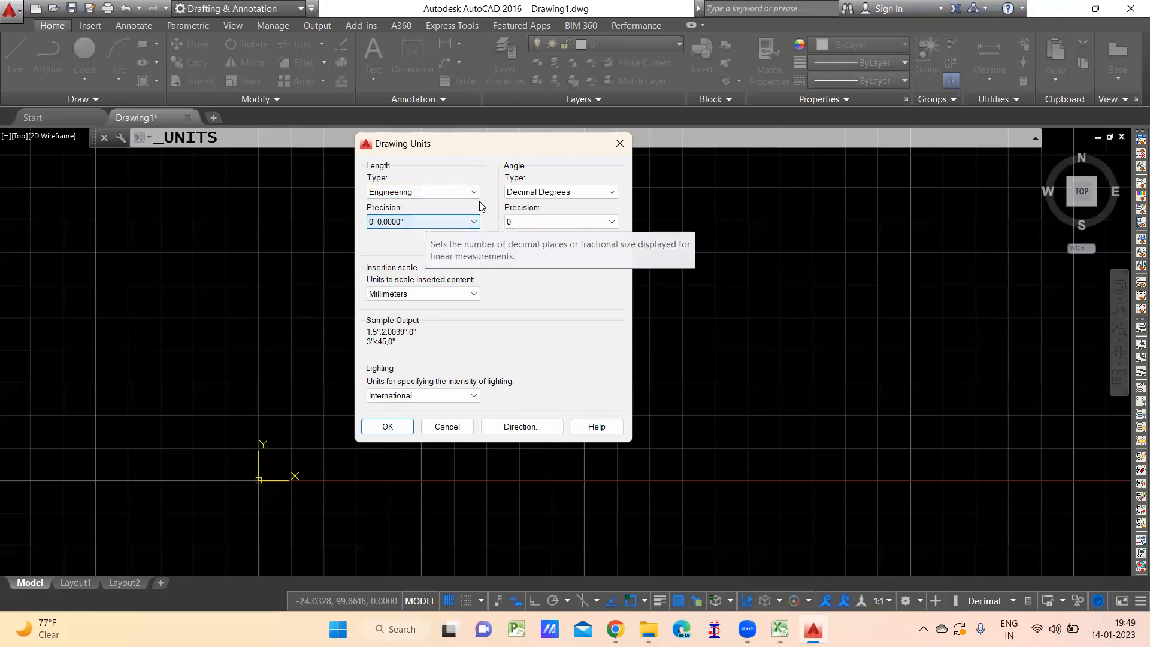
- Set the length type to Fractional and review its precision options
{"action": "left_click", "coordinate": [461, 191]}
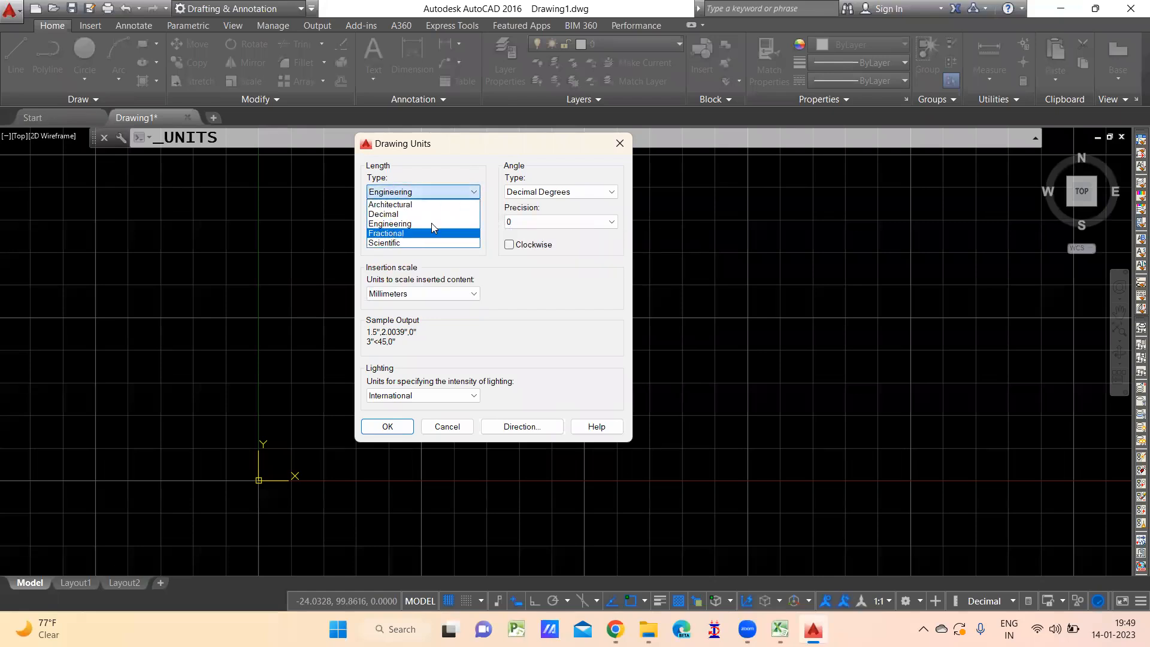
{"action": "left_click", "coordinate": [396, 233]}
{"action": "left_click", "coordinate": [429, 222]}
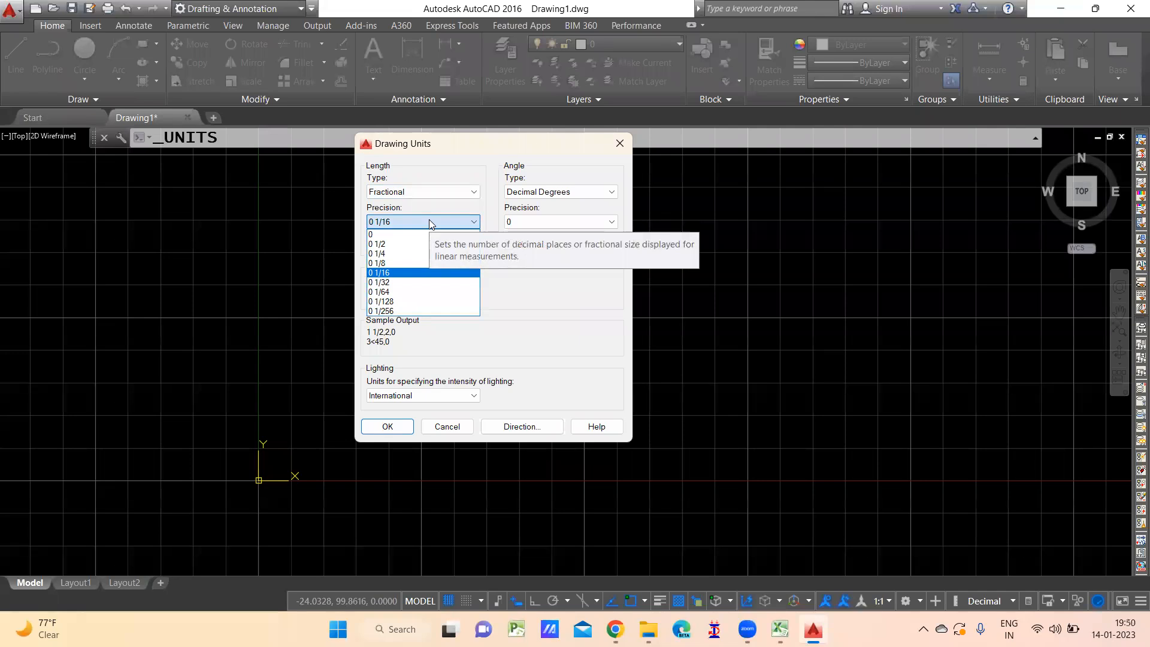
{"action": "left_click", "coordinate": [430, 223]}
- Set the length type to Scientific and review its precision options
{"action": "left_click", "coordinate": [444, 193]}
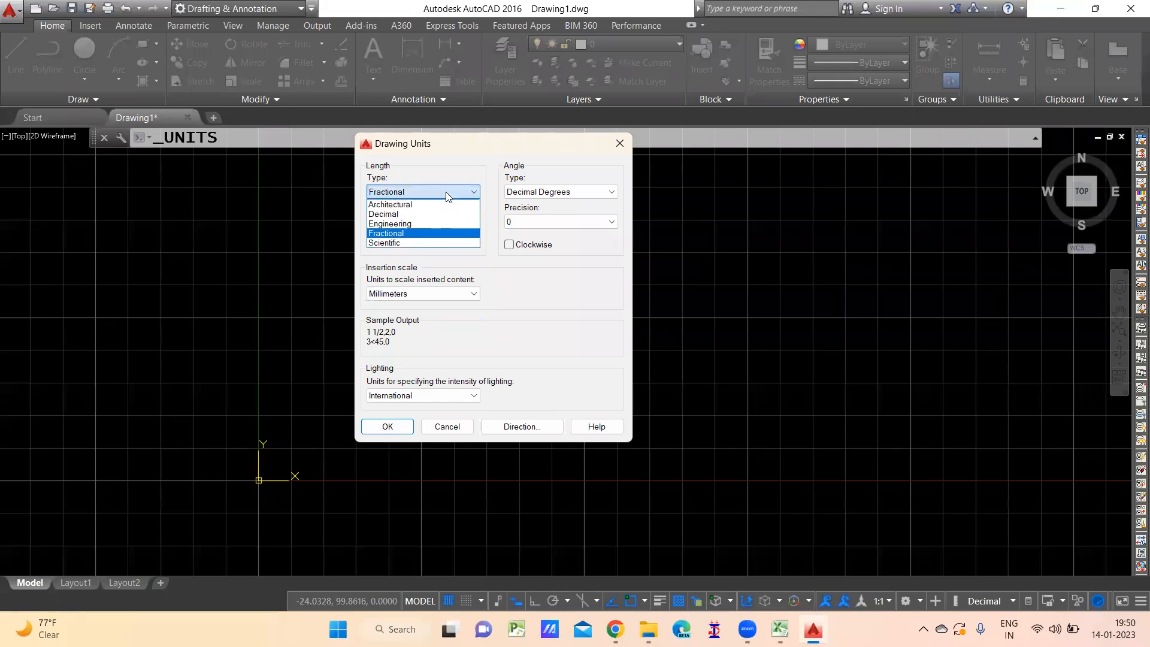
{"action": "left_click", "coordinate": [393, 243]}
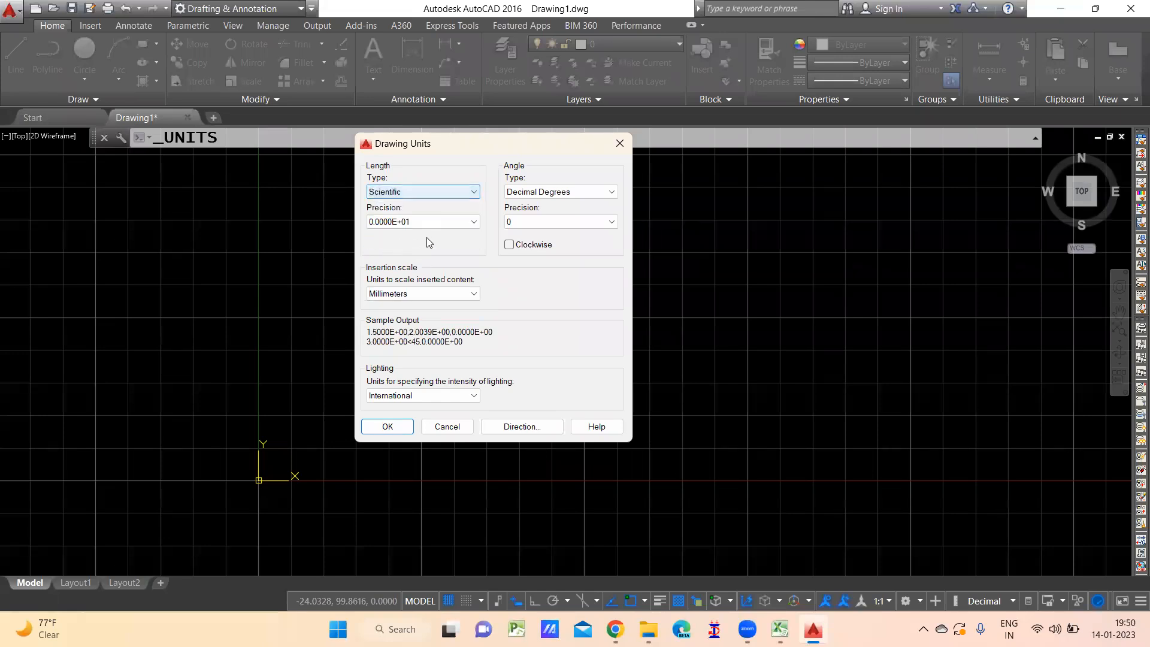
{"action": "left_click", "coordinate": [455, 222]}
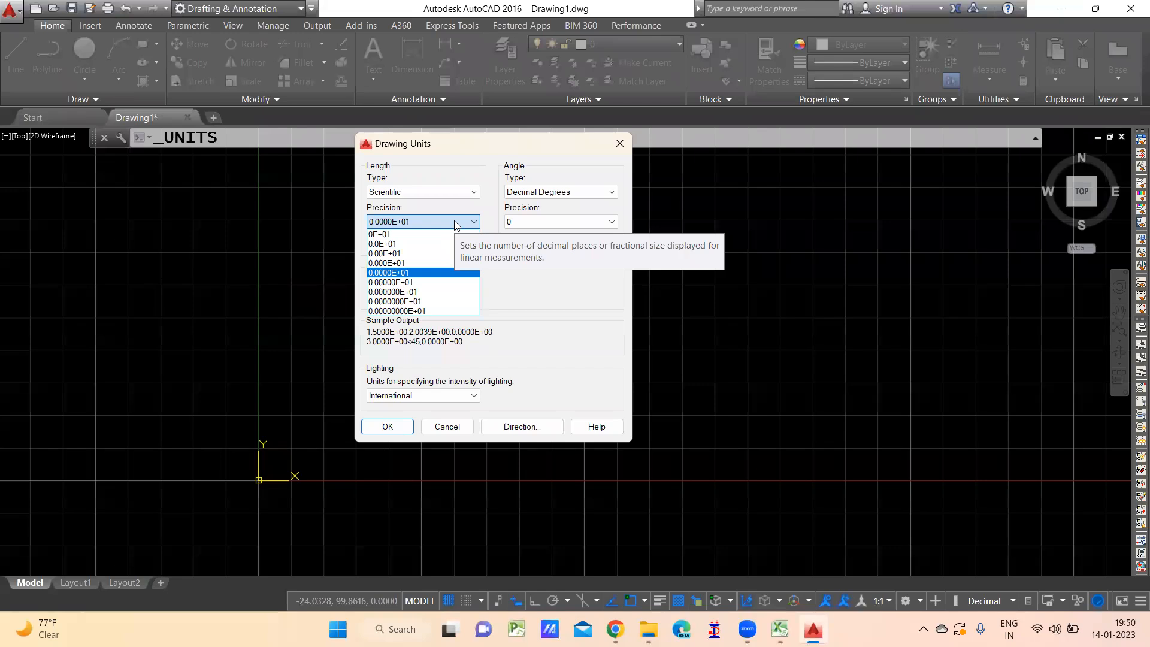
{"action": "left_click", "coordinate": [455, 223]}
- Set the length type to Engineering with a precision of 0'-0"
{"action": "left_click", "coordinate": [460, 191]}
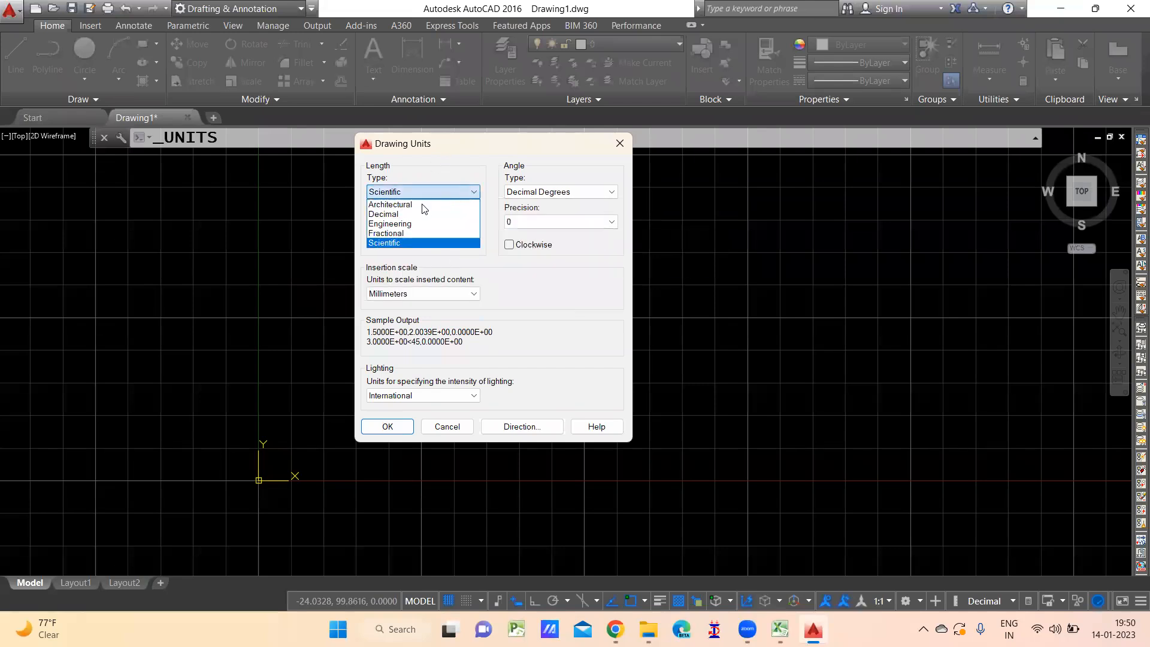
{"action": "left_click", "coordinate": [407, 224]}
{"action": "left_click", "coordinate": [407, 223]}
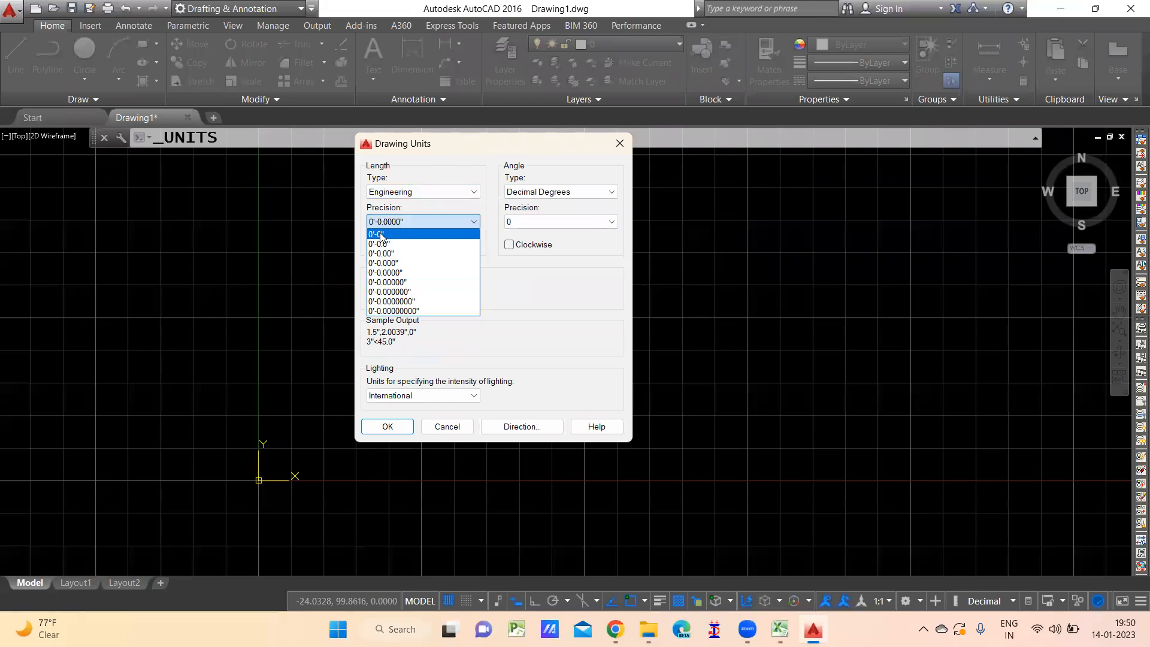
{"action": "left_click", "coordinate": [382, 234]}
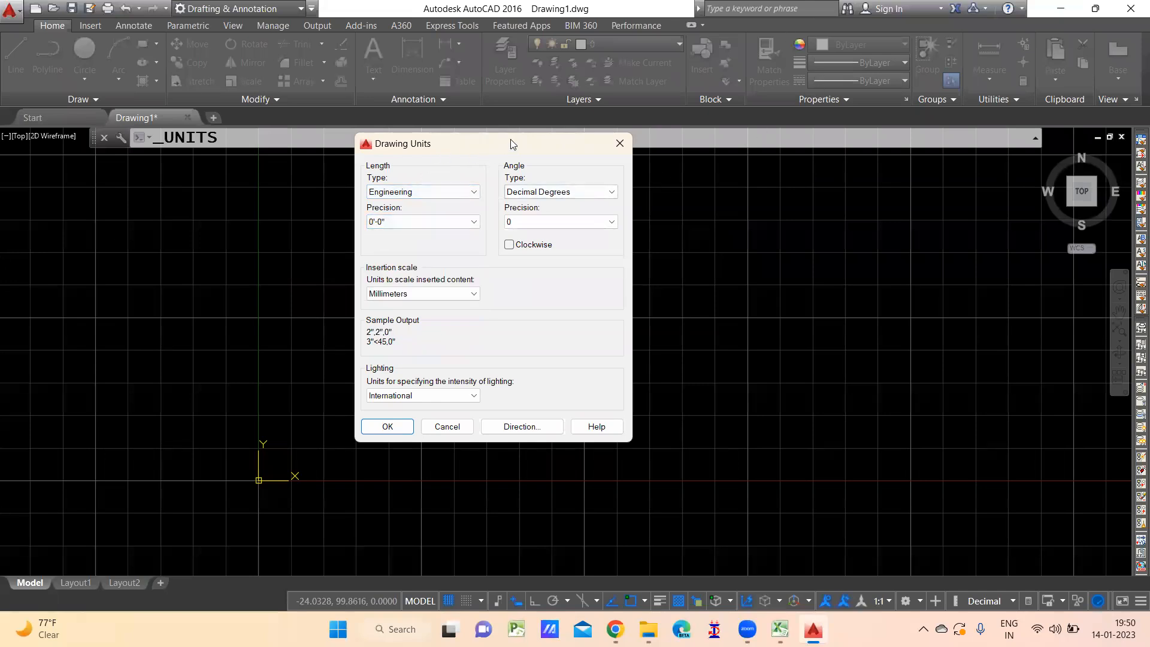
- Choose Decimal Degrees as the angle type and apply the drawing units, keeping Millimeters as the insertion scale
{"action": "left_click_drag", "start_coordinate": [510, 139], "coordinate": [567, 94]}
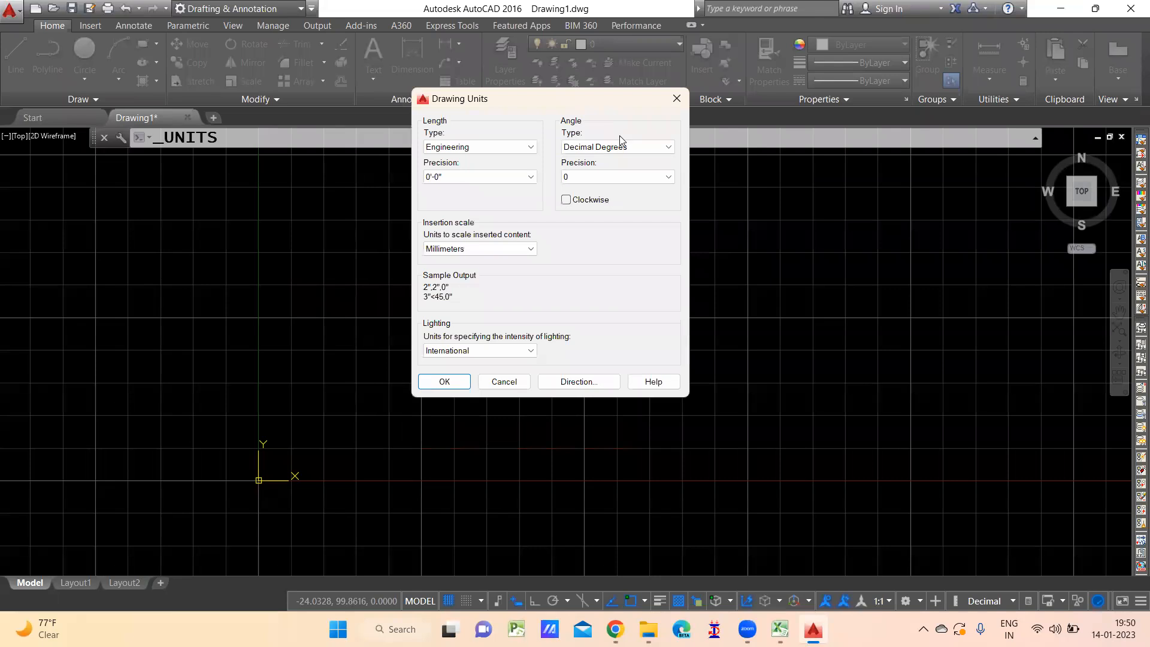
{"action": "left_click", "coordinate": [645, 146]}
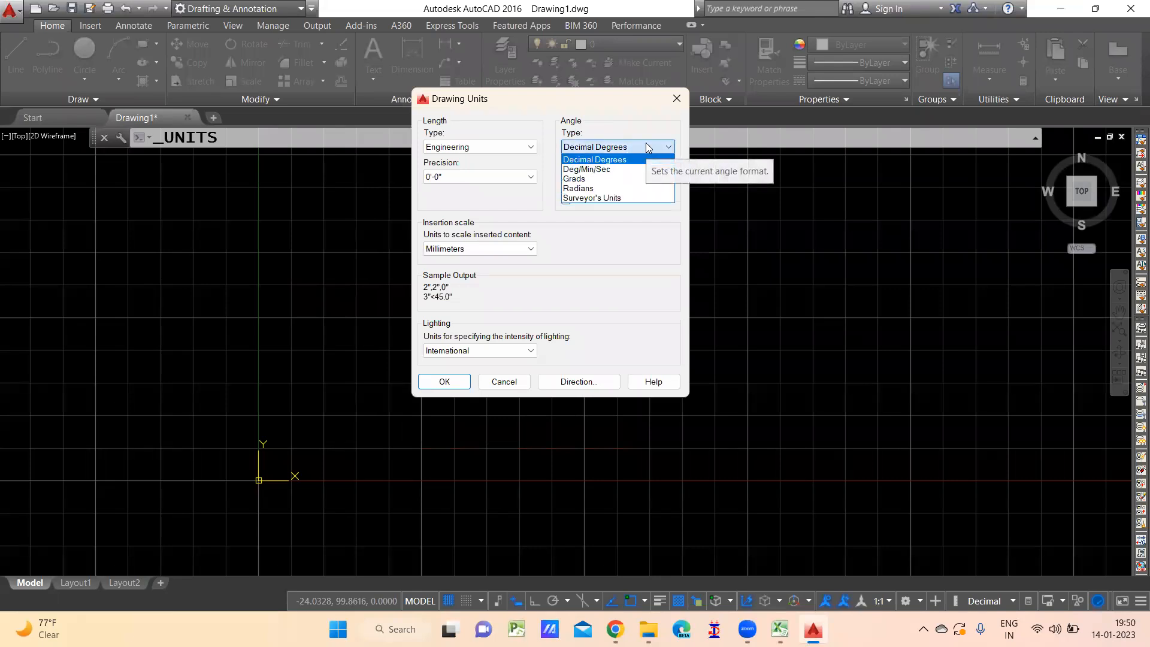
{"action": "left_click", "coordinate": [609, 159]}
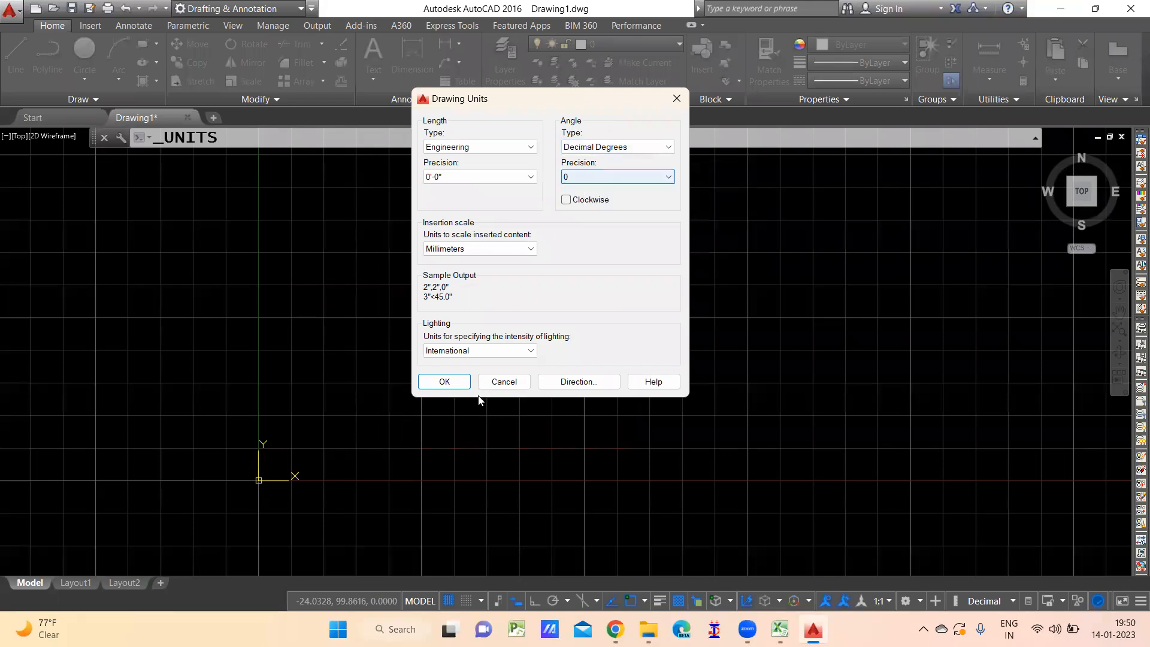
{"action": "left_click", "coordinate": [442, 380]}
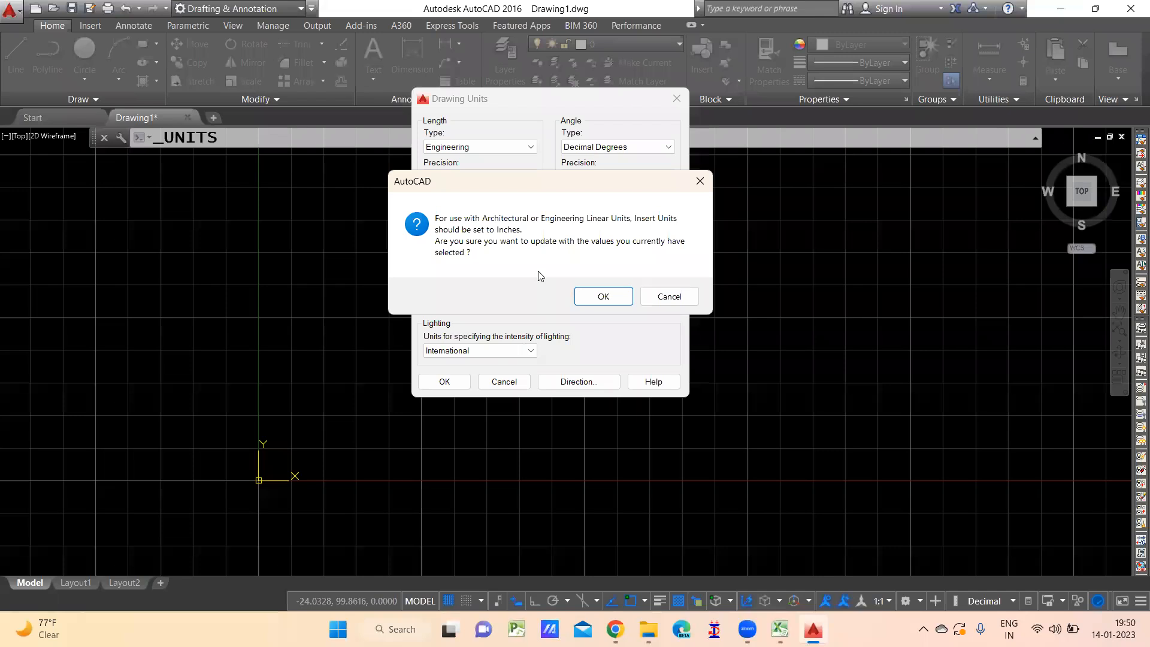
{"action": "left_click", "coordinate": [599, 296]}
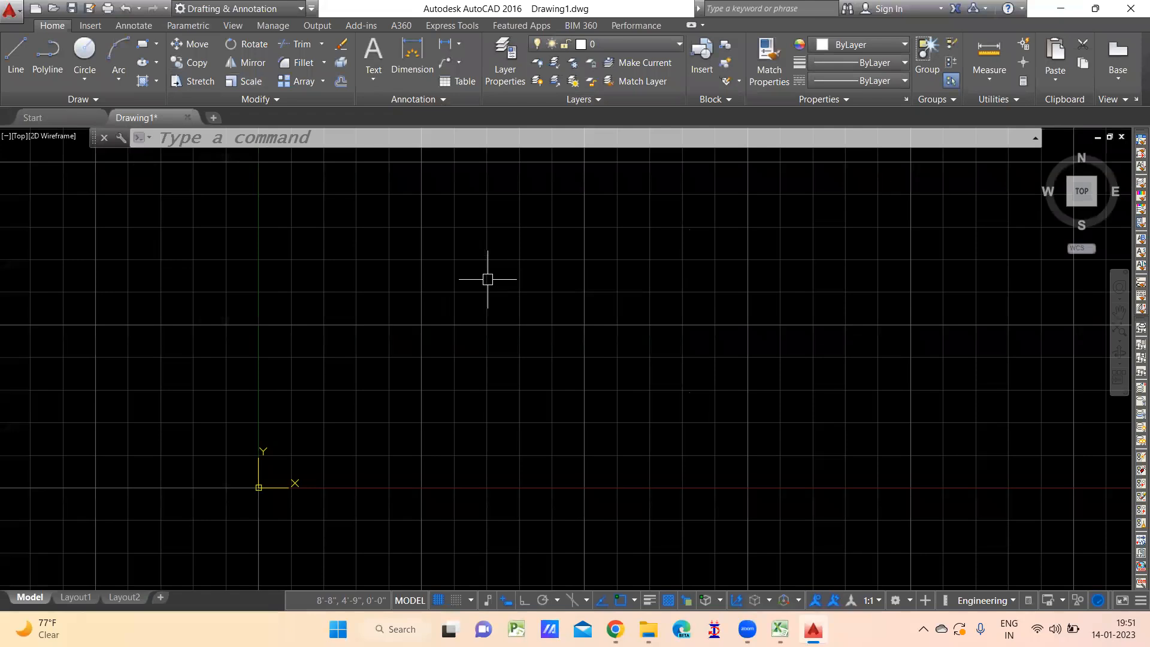
{"action": "key", "text": "Escape"}
{"action": "key", "text": "Escape"}
{"action": "key", "text": "Escape"}
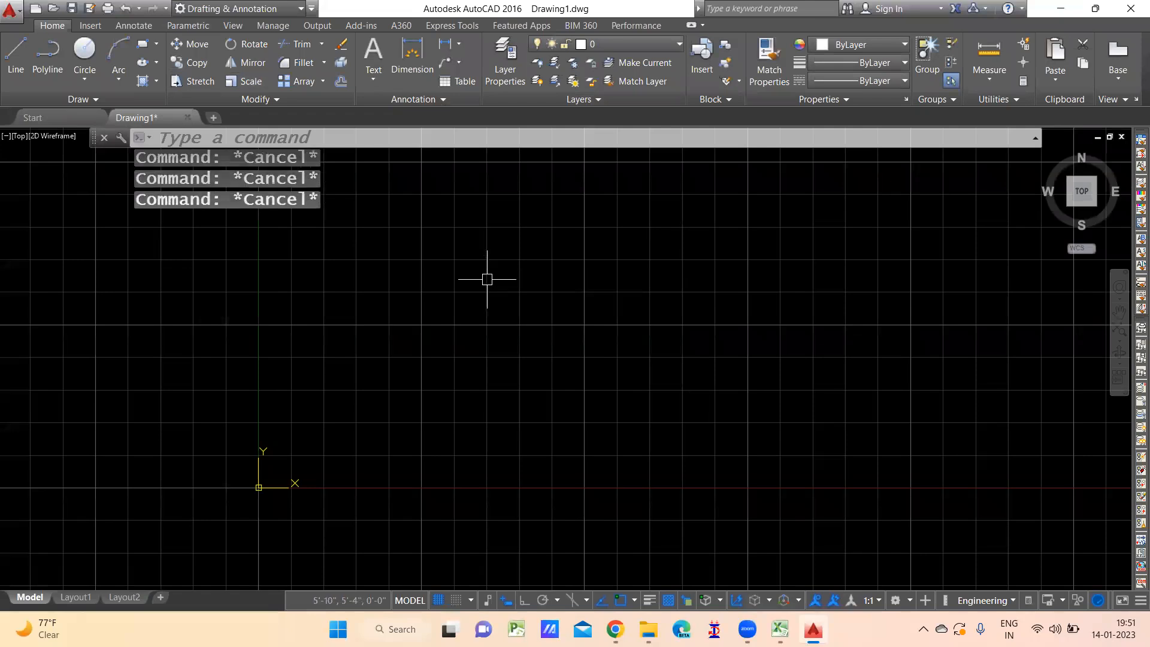
- Bring up the Dimension Style Manager and open the Annotative style for modification
{"action": "left_click", "coordinate": [176, 138]}
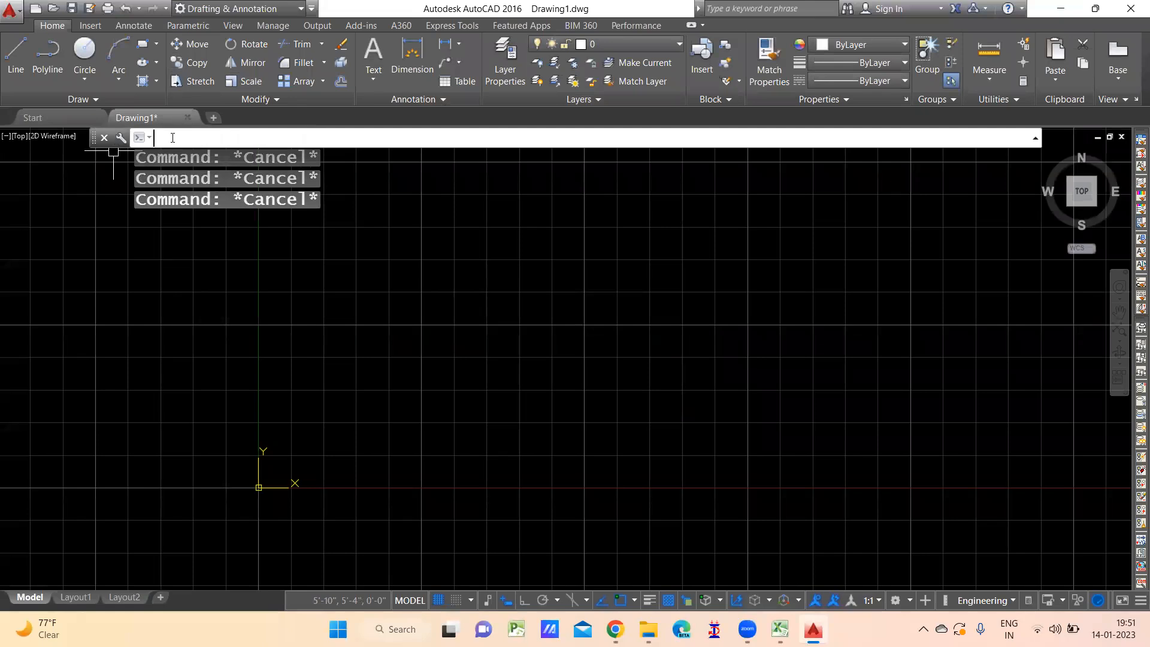
{"action": "type", "text": "D"}
{"action": "key", "text": "Return"}
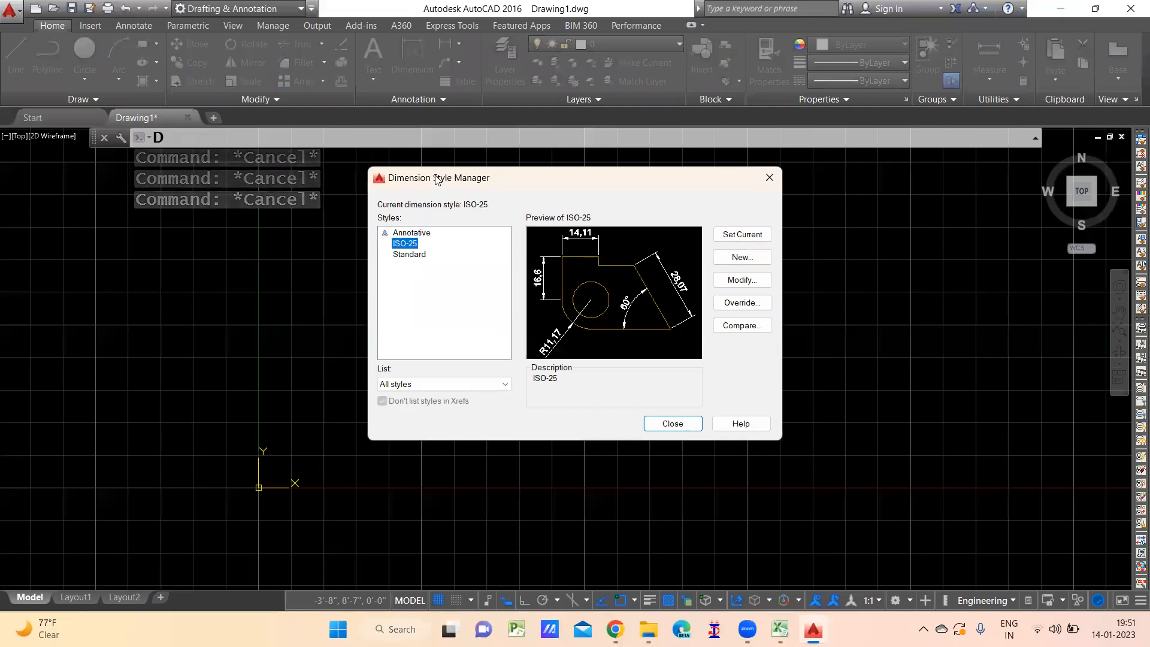
{"action": "left_click_drag", "start_coordinate": [509, 170], "coordinate": [481, 147]}
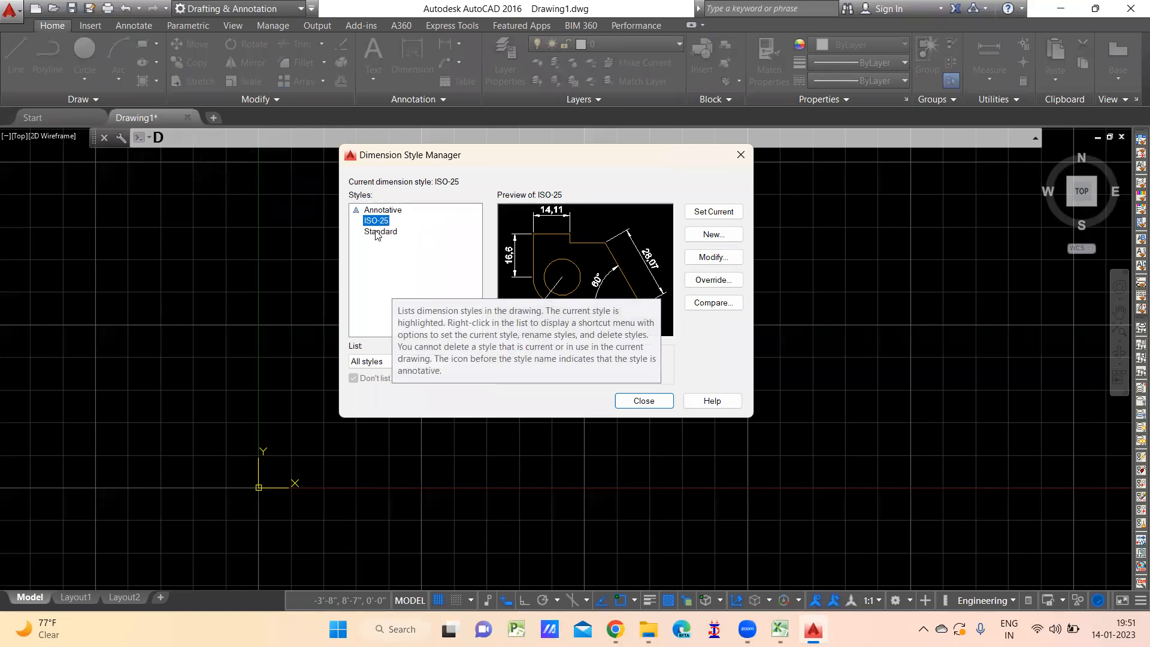
{"action": "left_click_drag", "start_coordinate": [618, 159], "coordinate": [552, 130]}
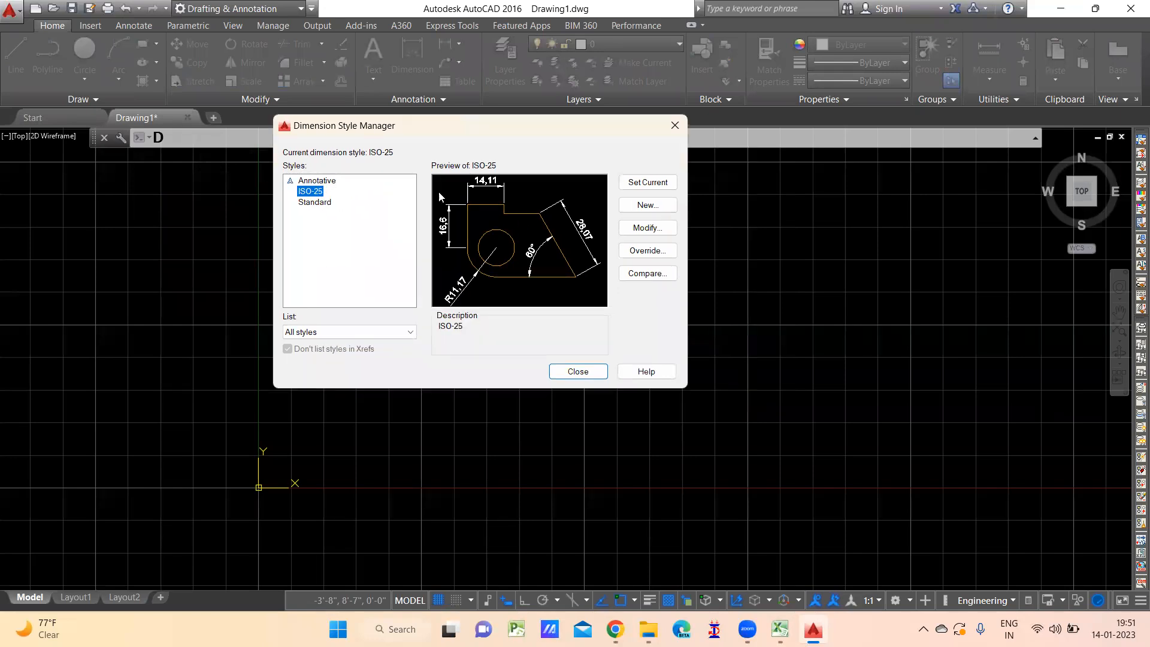
{"action": "left_click", "coordinate": [317, 182]}
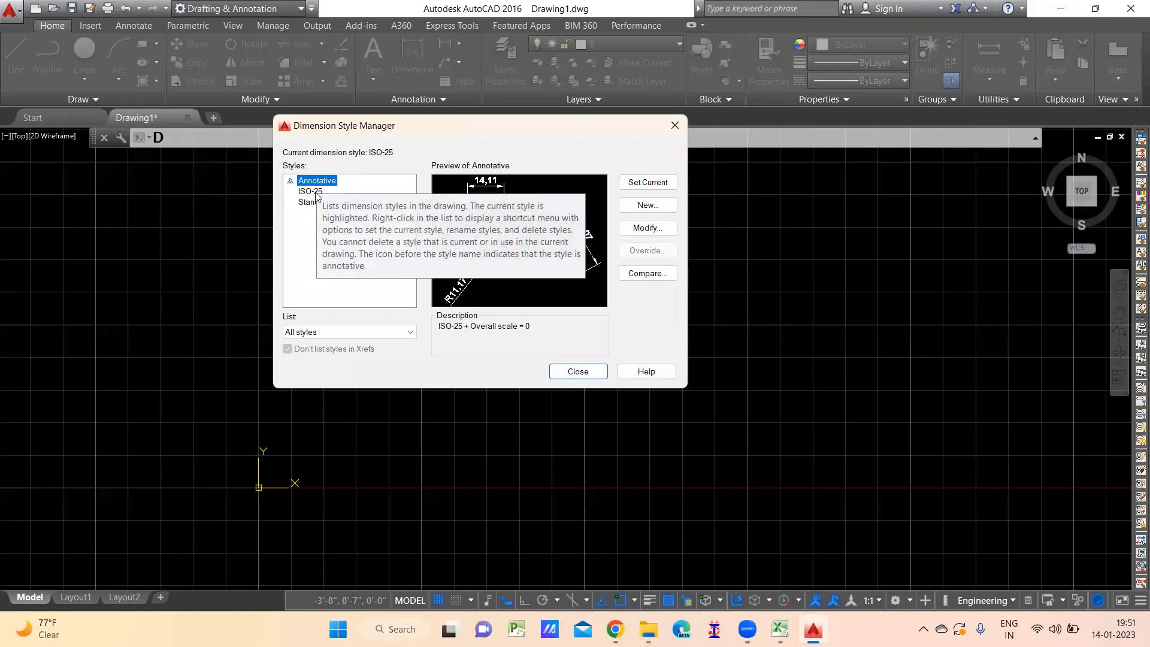
{"action": "left_click", "coordinate": [642, 230]}
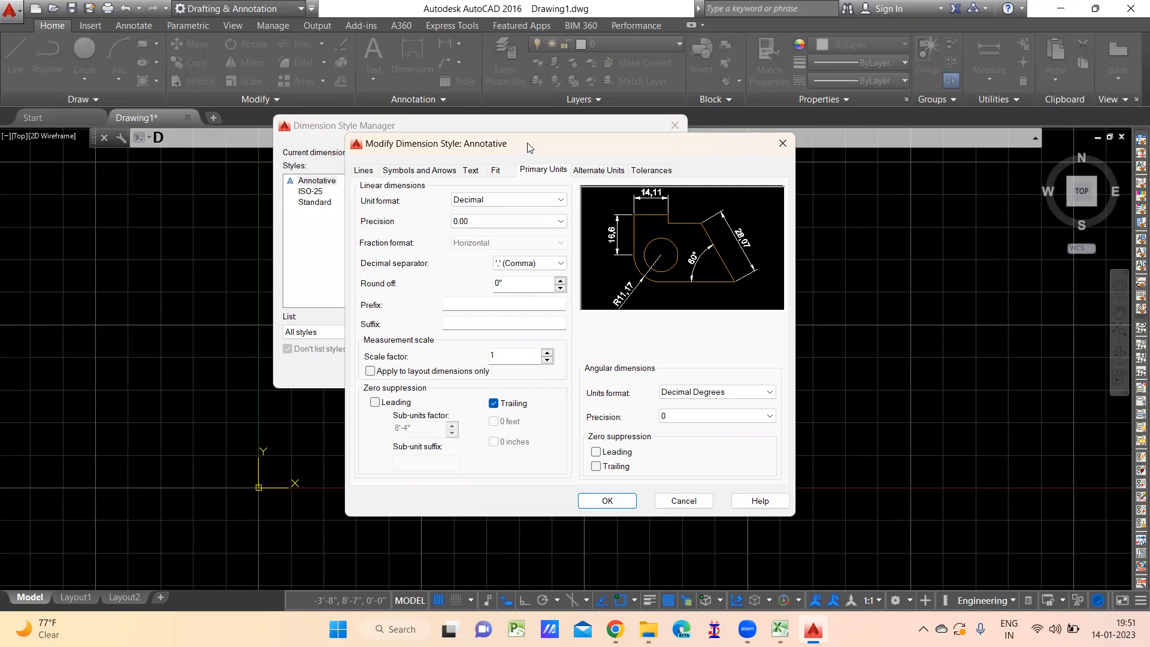
{"action": "left_click_drag", "start_coordinate": [529, 147], "coordinate": [509, 95]}
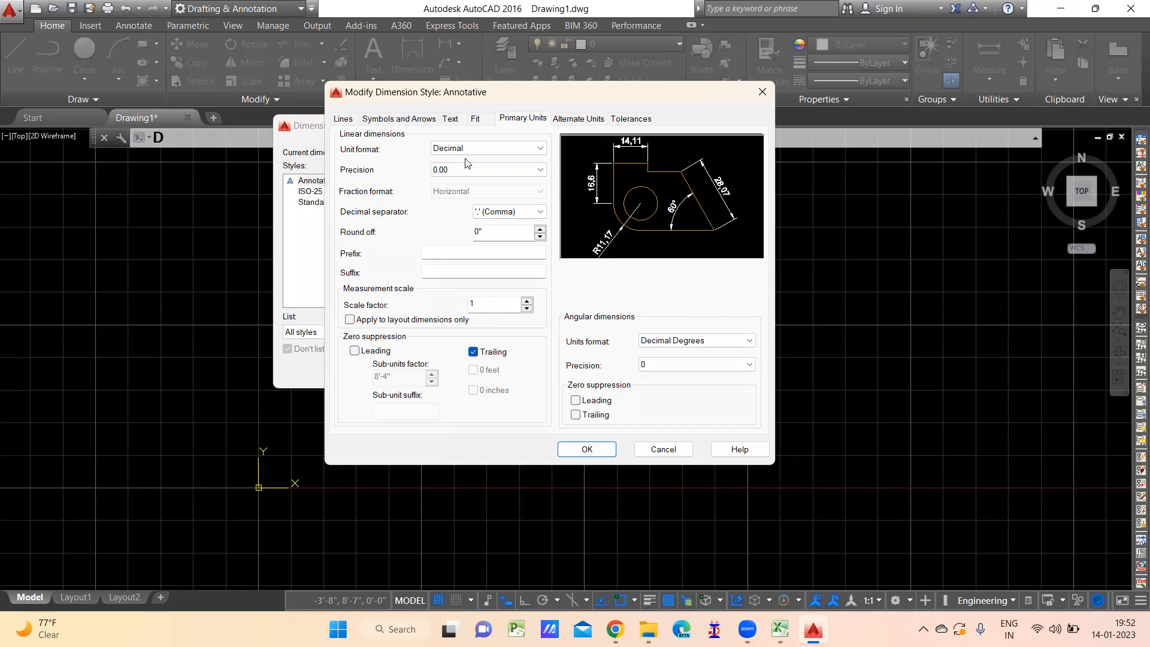
- Set the Annotative style's linear unit format to Engineering with precision 0'-0" and make it the current dimension style
{"action": "left_click", "coordinate": [495, 149]}
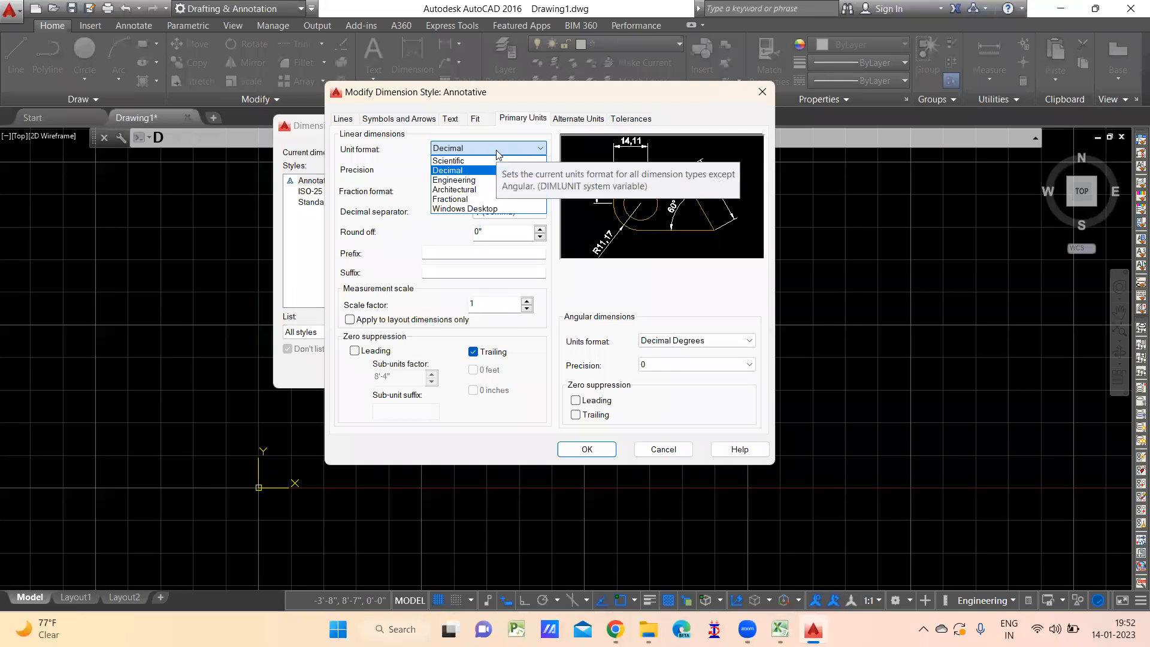
{"action": "left_click", "coordinate": [455, 180]}
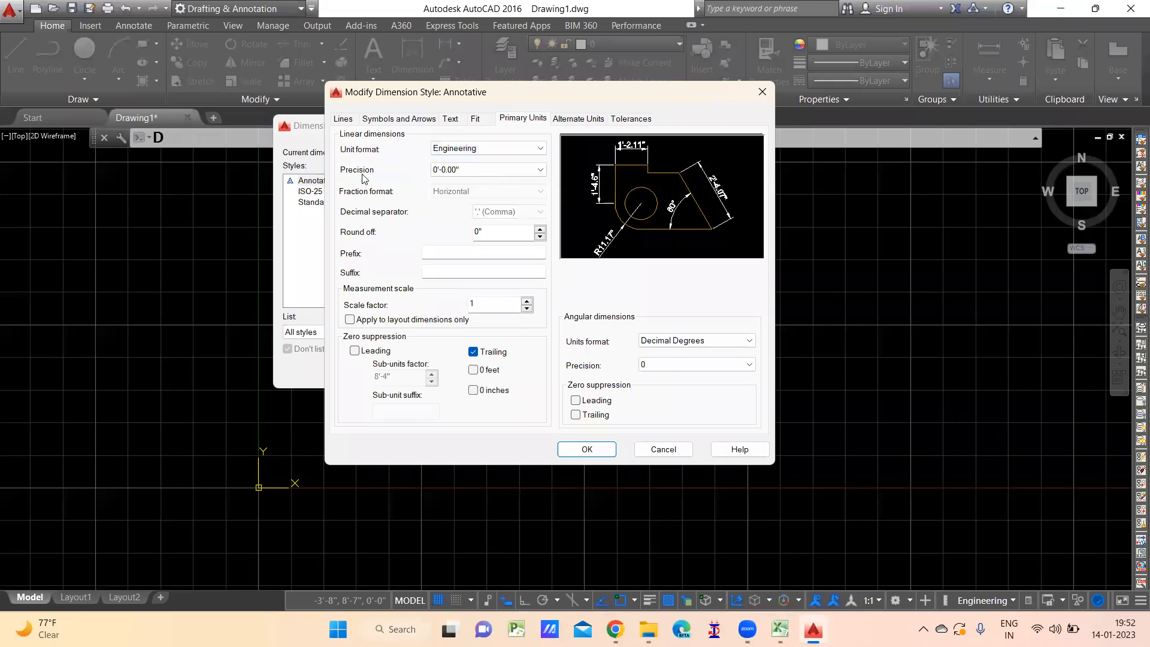
{"action": "left_click", "coordinate": [486, 169]}
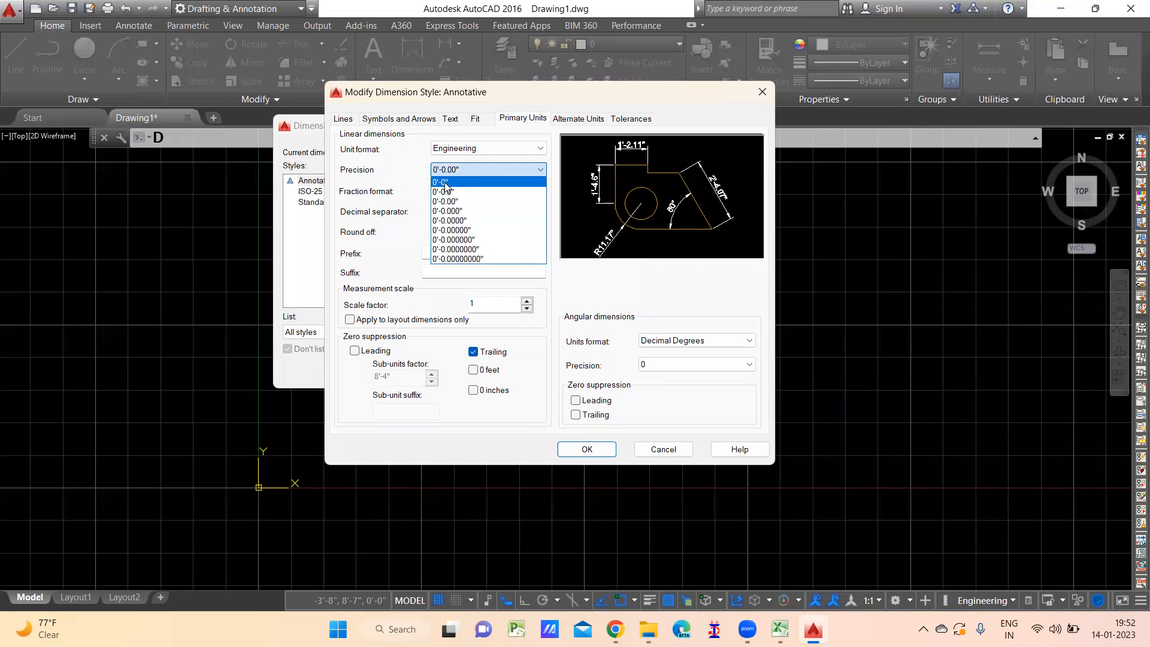
{"action": "left_click", "coordinate": [445, 183]}
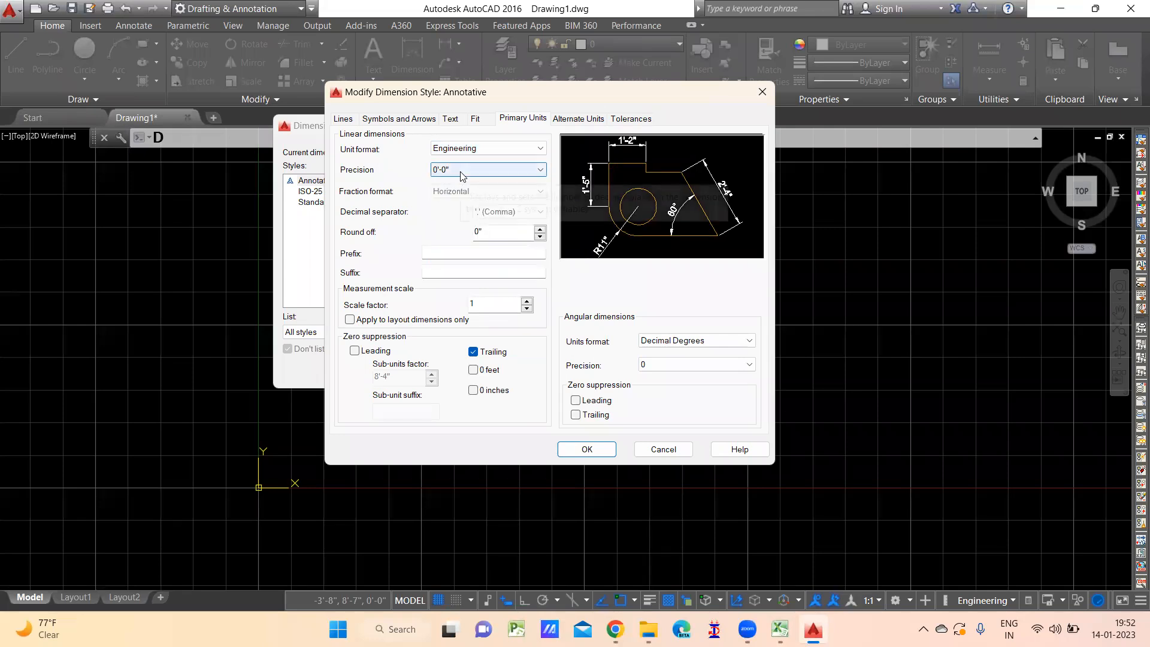
{"action": "left_click", "coordinate": [582, 446]}
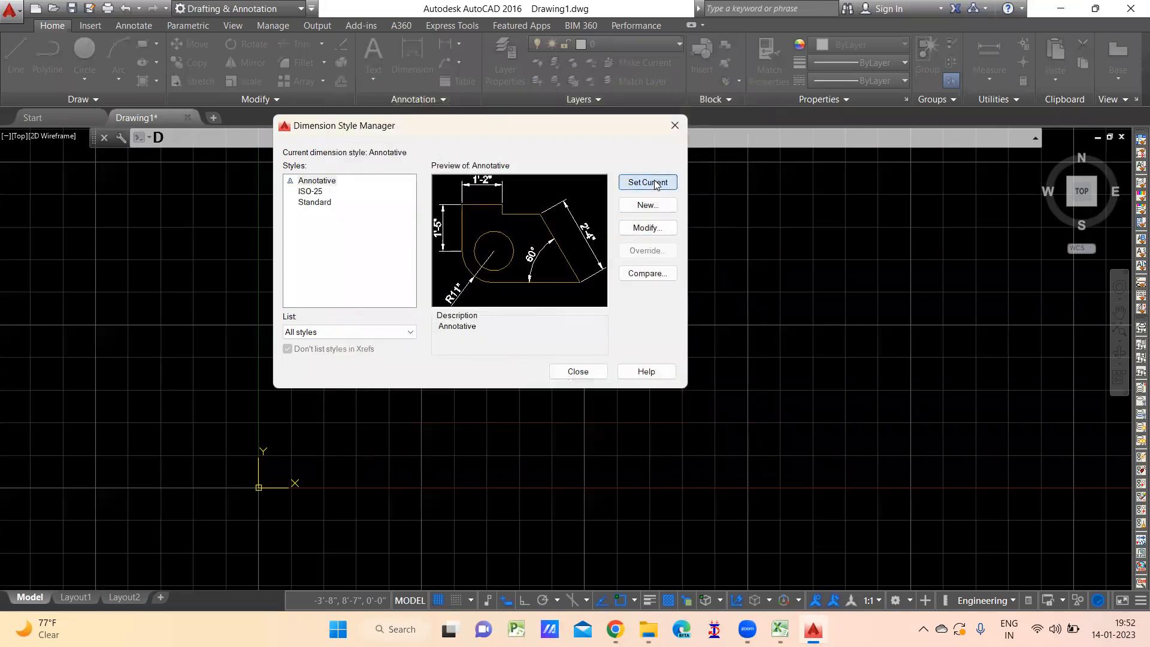
{"action": "left_click", "coordinate": [572, 372]}
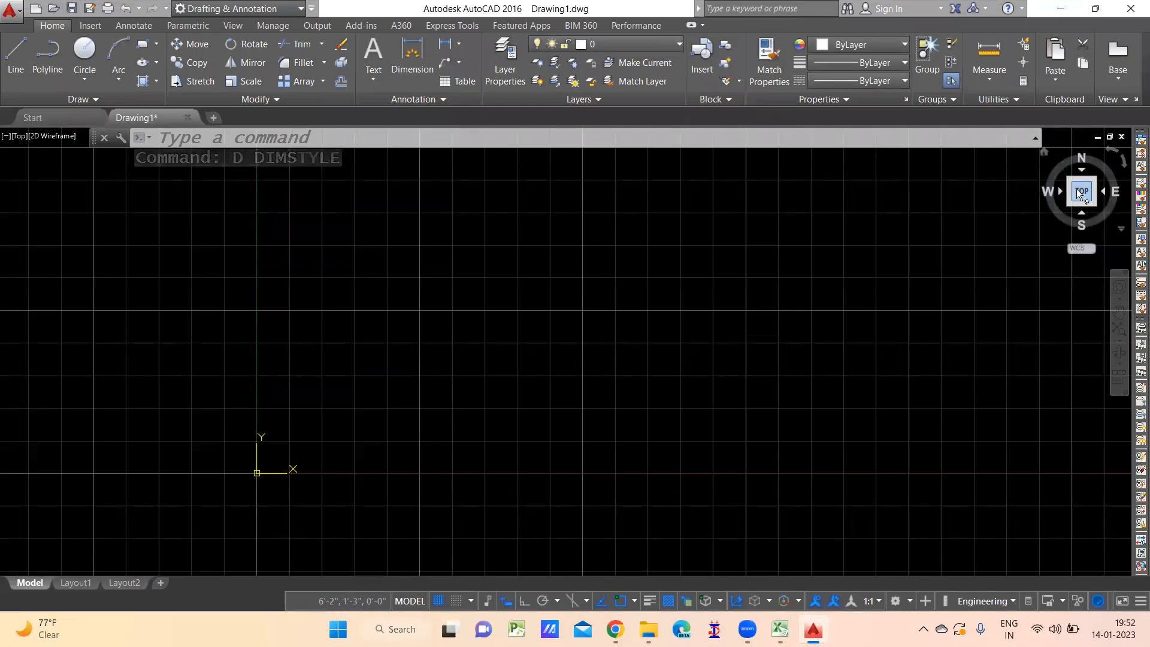
- Try to draw a line from the origin 0,0 to 10',0
{"action": "scroll", "coordinate": [663, 348], "scroll_direction": "down", "scroll_amount": 4}
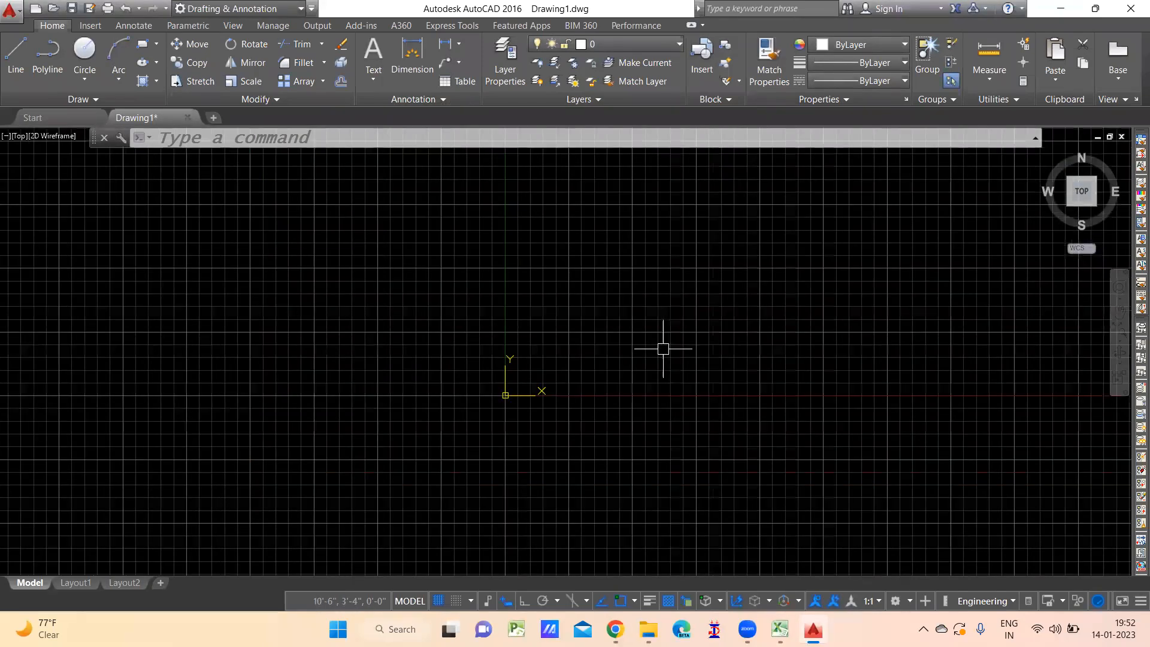
{"action": "scroll", "coordinate": [663, 349], "scroll_direction": "down", "scroll_amount": 2}
{"action": "scroll", "coordinate": [590, 373], "scroll_direction": "up", "scroll_amount": 10}
{"action": "middle_click_drag", "start_coordinate": [399, 437], "coordinate": [302, 501]}
{"action": "scroll", "coordinate": [618, 431], "scroll_direction": "down", "scroll_amount": 3}
{"action": "middle_click_drag", "start_coordinate": [618, 431], "coordinate": [495, 422]}
{"action": "middle_click_drag", "start_coordinate": [175, 409], "coordinate": [229, 419]}
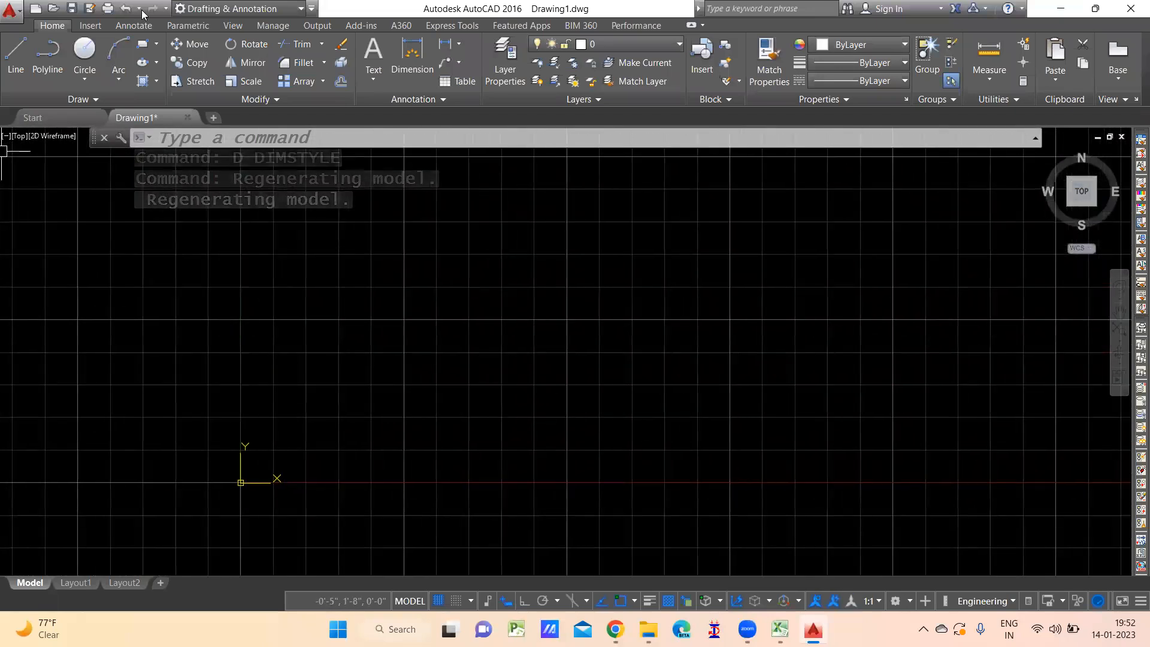
{"action": "left_click", "coordinate": [18, 67]}
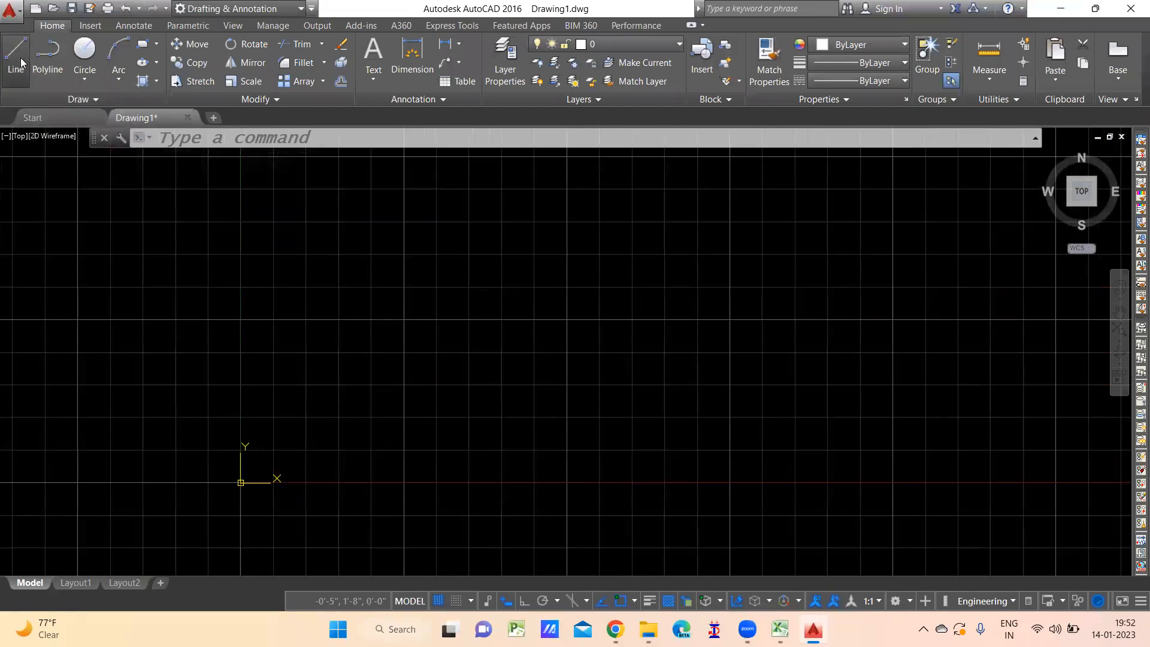
{"action": "type", "text": "0,0"}
{"action": "key", "text": "Return"}
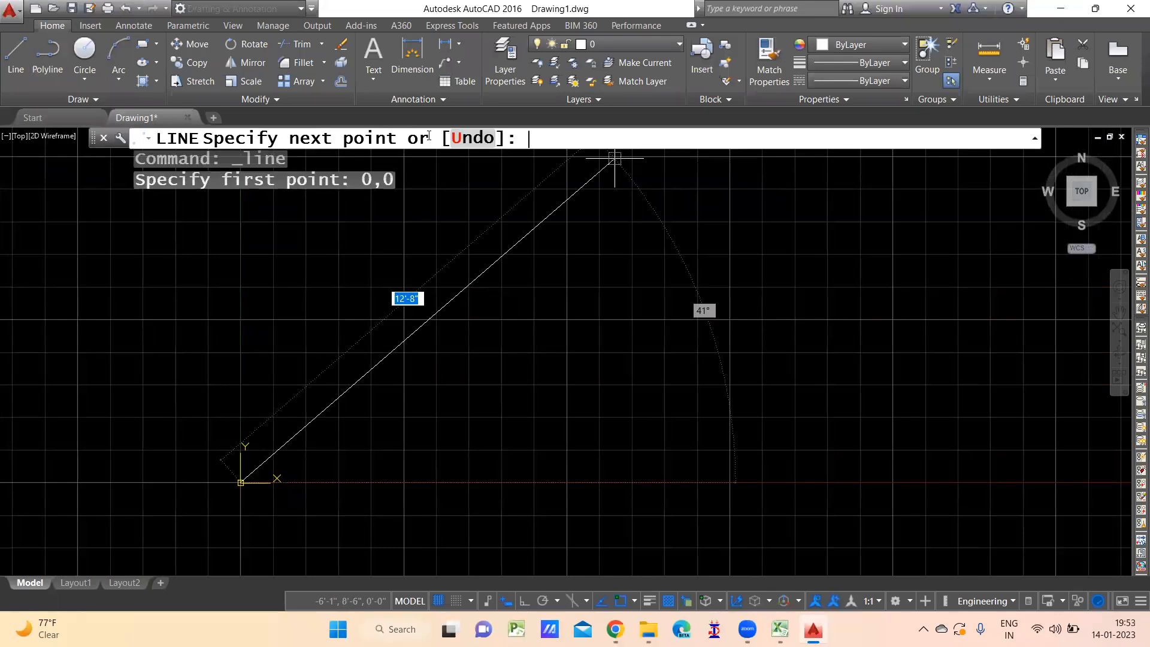
{"action": "type", "text": "10',0"}
{"action": "key", "text": "Return"}
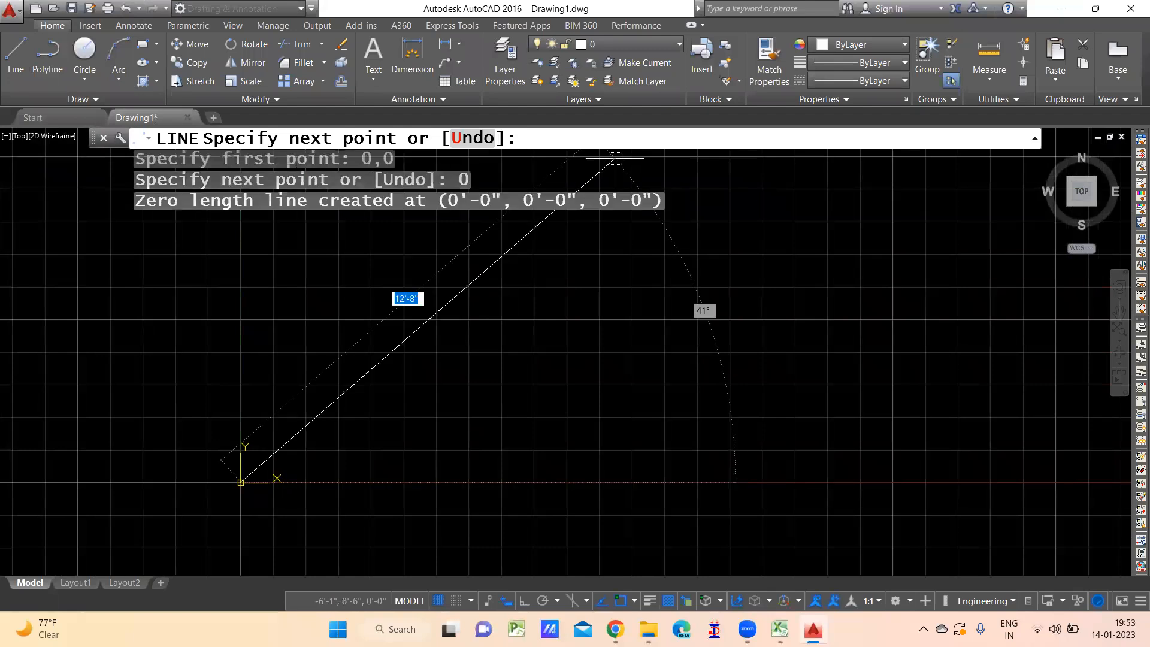
- Enter 10',0 as the next point of the line from the origin, and erase the drawn lines
{"action": "scroll", "coordinate": [269, 479], "scroll_direction": "up", "scroll_amount": 6}
{"action": "middle_click_drag", "start_coordinate": [274, 448], "coordinate": [487, 462]}
{"action": "scroll", "coordinate": [413, 453], "scroll_direction": "up", "scroll_amount": 8}
{"action": "middle_click_drag", "start_coordinate": [329, 411], "coordinate": [844, 457]}
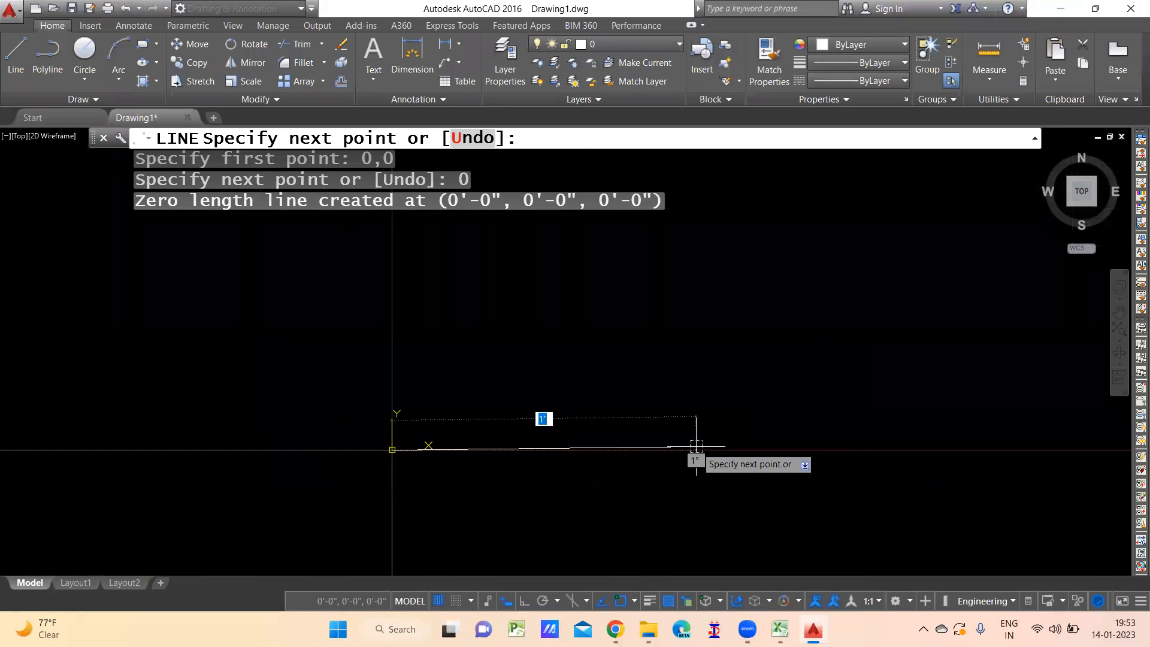
{"action": "type", "text": "10',0"}
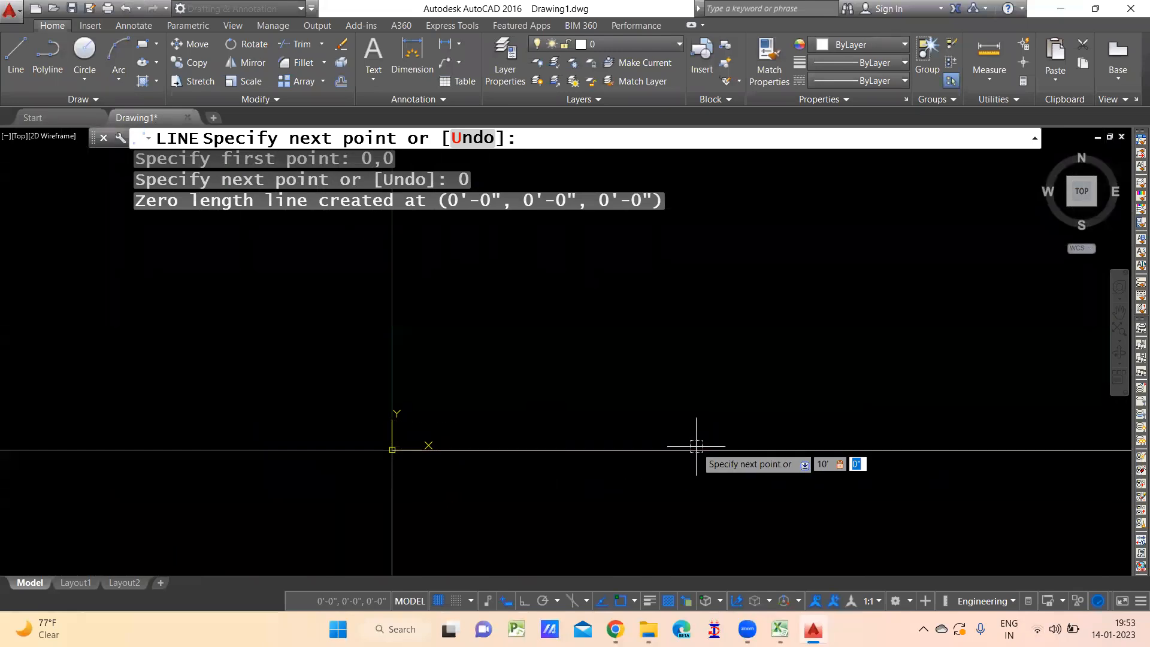
{"action": "key", "text": "Return"}
{"action": "scroll", "coordinate": [846, 453], "scroll_direction": "down", "scroll_amount": 6}
{"action": "middle_click_drag", "start_coordinate": [863, 411], "coordinate": [486, 357]}
{"action": "scroll", "coordinate": [756, 349], "scroll_direction": "down", "scroll_amount": 14}
{"action": "scroll", "coordinate": [755, 349], "scroll_direction": "down", "scroll_amount": 6}
{"action": "scroll", "coordinate": [486, 357], "scroll_direction": "up", "scroll_amount": 8}
{"action": "scroll", "coordinate": [488, 359], "scroll_direction": "down", "scroll_amount": 5}
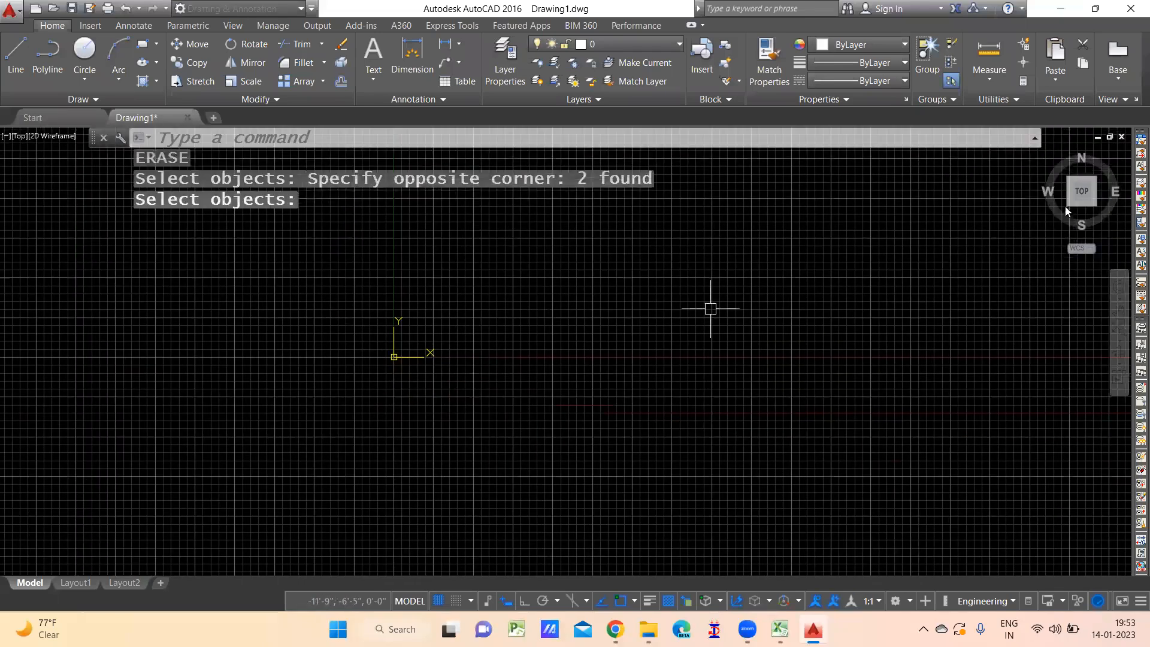
{"action": "key", "text": "Escape"}
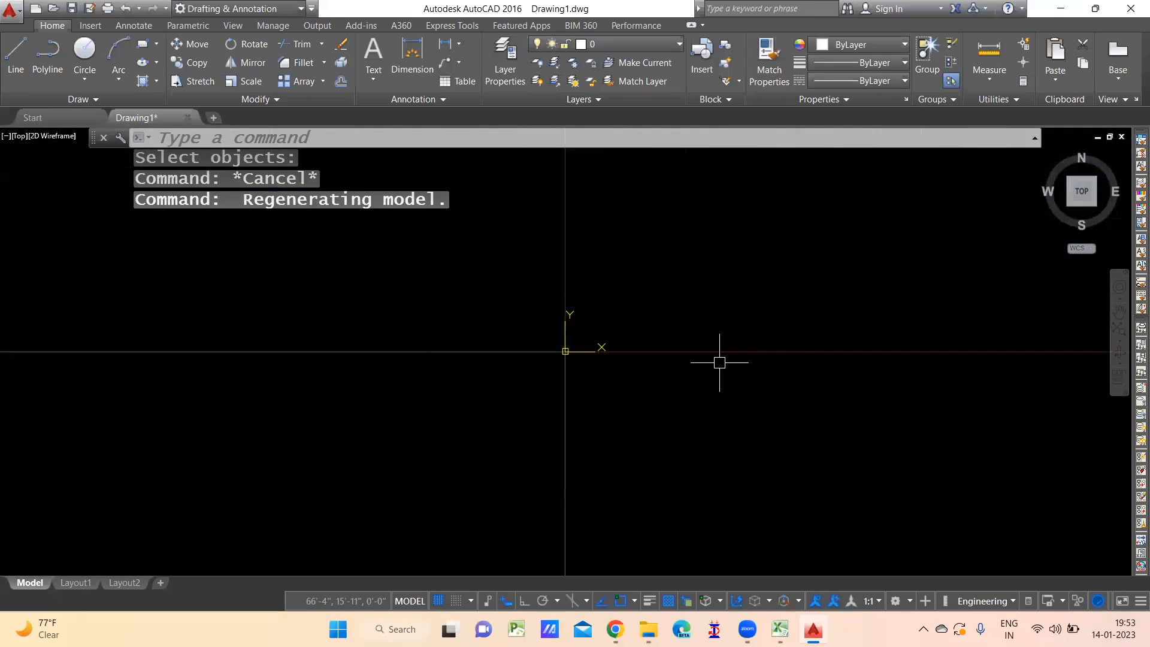
{"action": "left_click", "coordinate": [11, 68]}
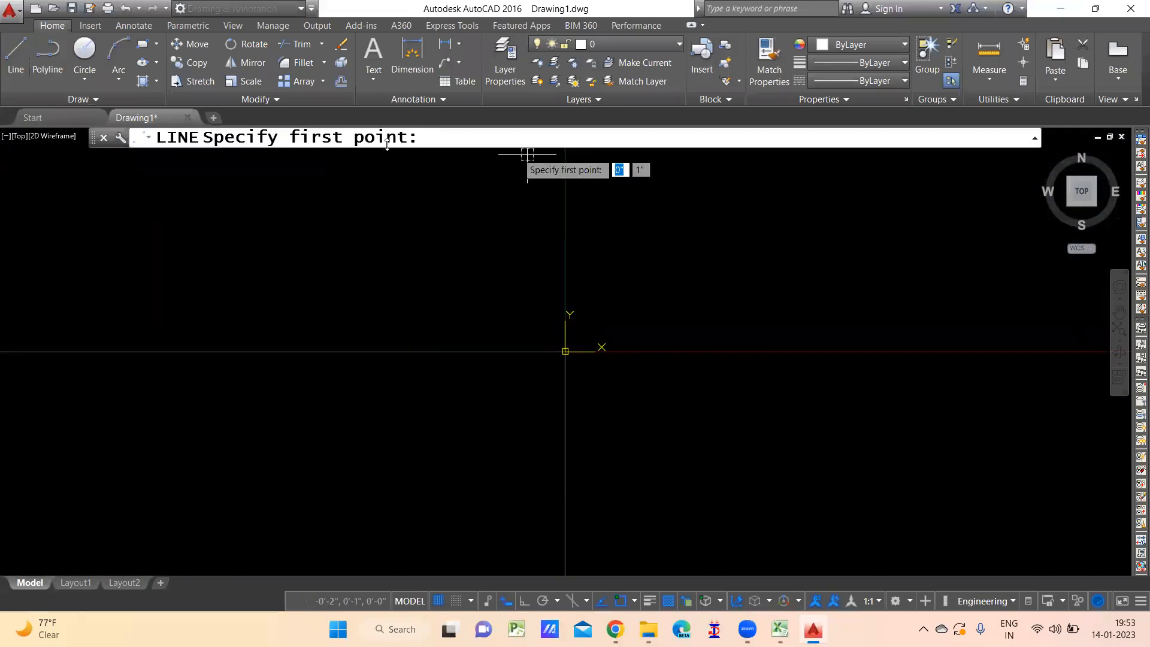
{"action": "type", "text": "0,0"}
{"action": "key", "text": "Return"}
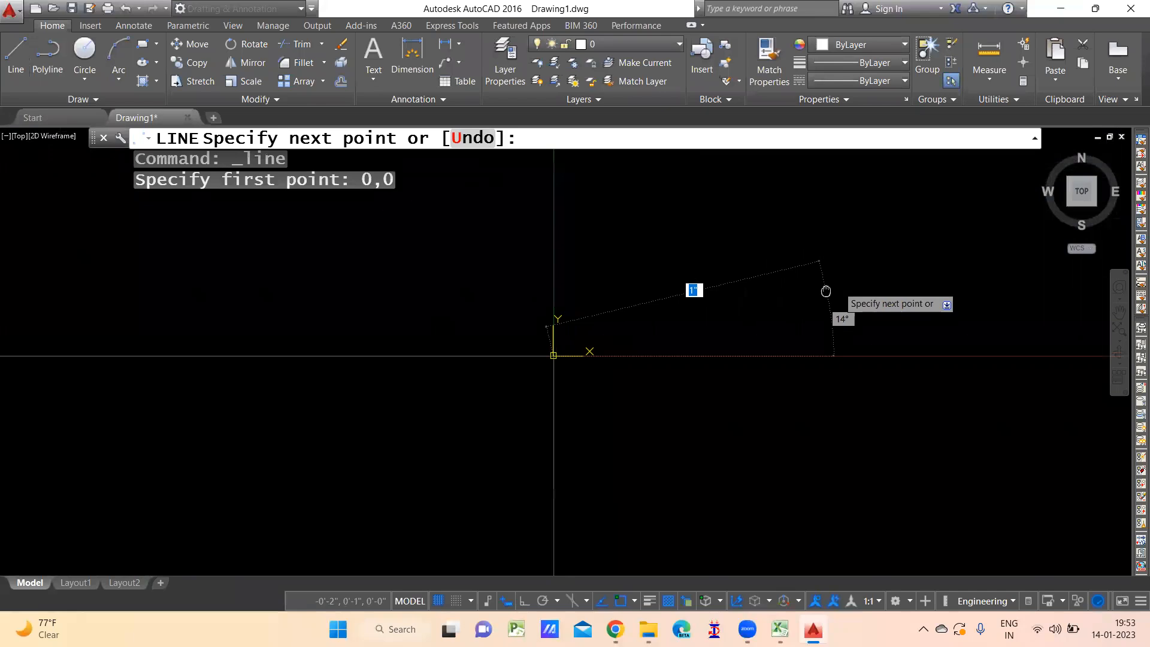
{"action": "type", "text": "10'"}
{"action": "key", "text": "Tab"}
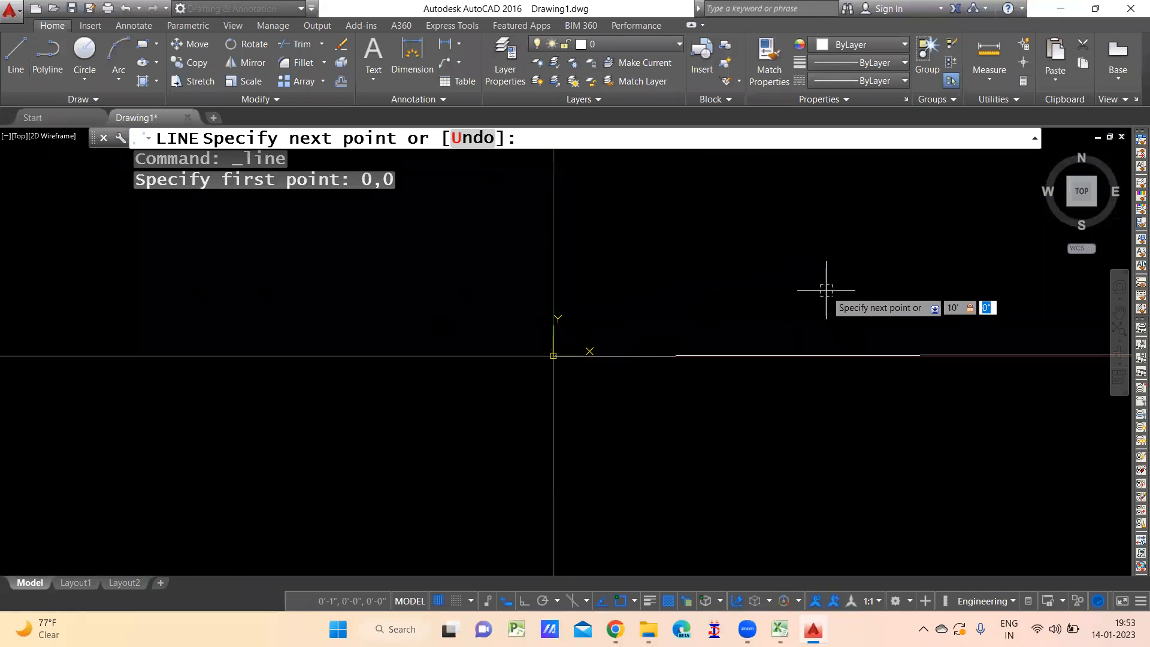
{"action": "key", "text": "Return"}
{"action": "scroll", "coordinate": [826, 293], "scroll_direction": "up", "scroll_amount": 3}
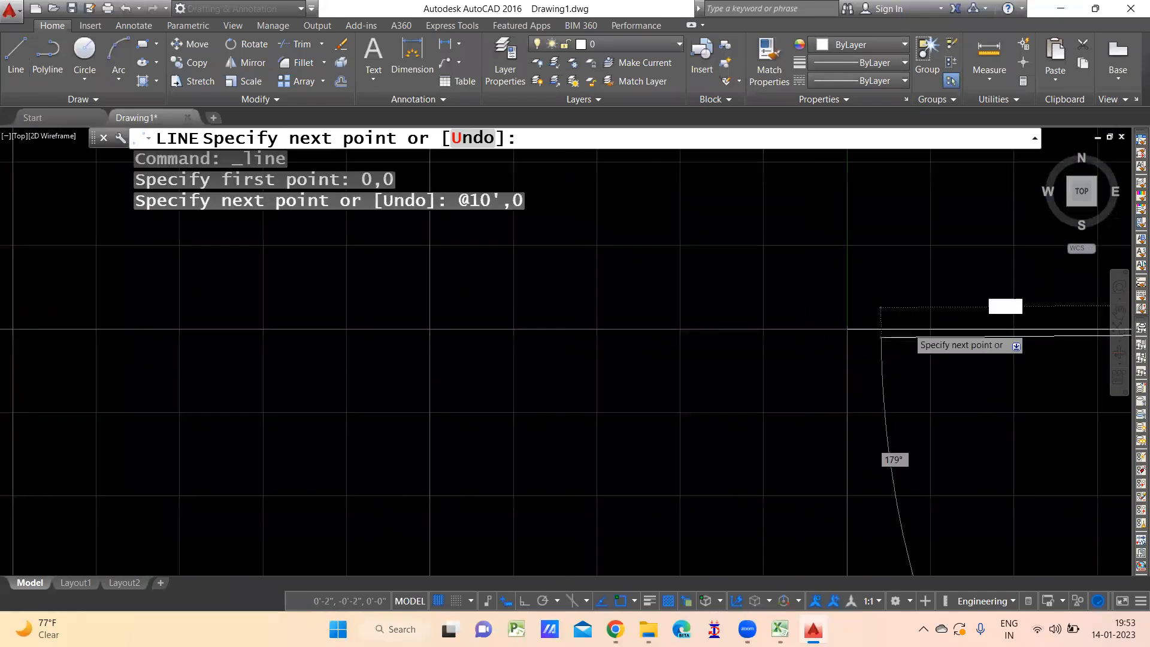
{"action": "scroll", "coordinate": [423, 387], "scroll_direction": "down", "scroll_amount": 2}
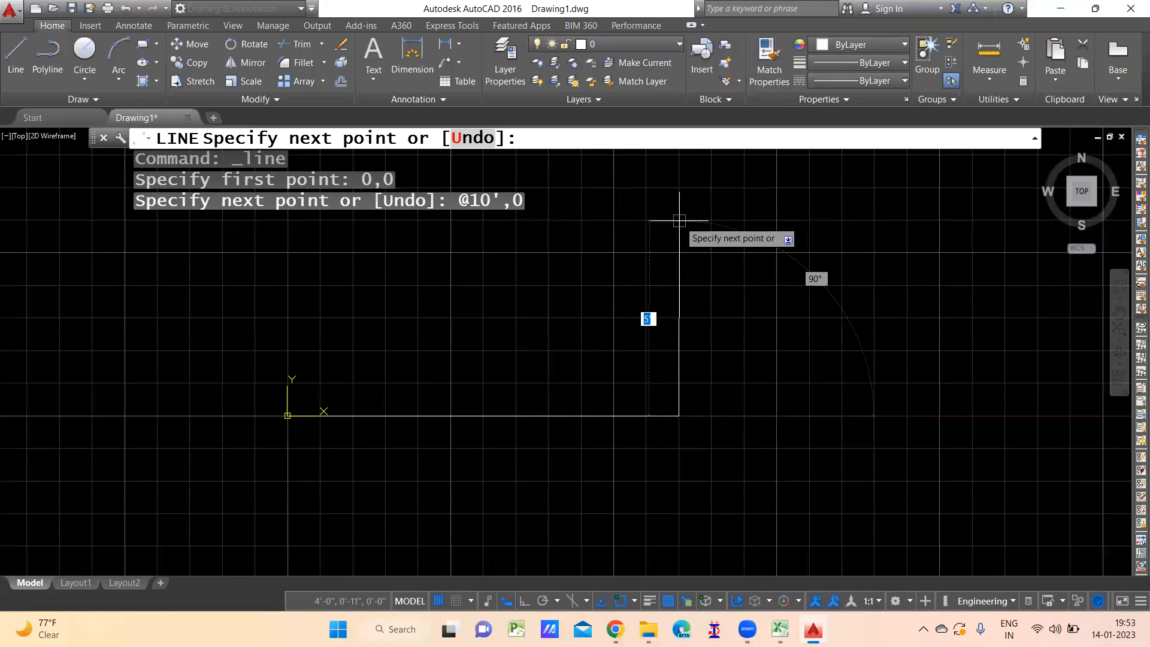
- Continue the line vertically to the relative point @0,10' to form the square's second side
{"action": "type", "text": "0,10'"}
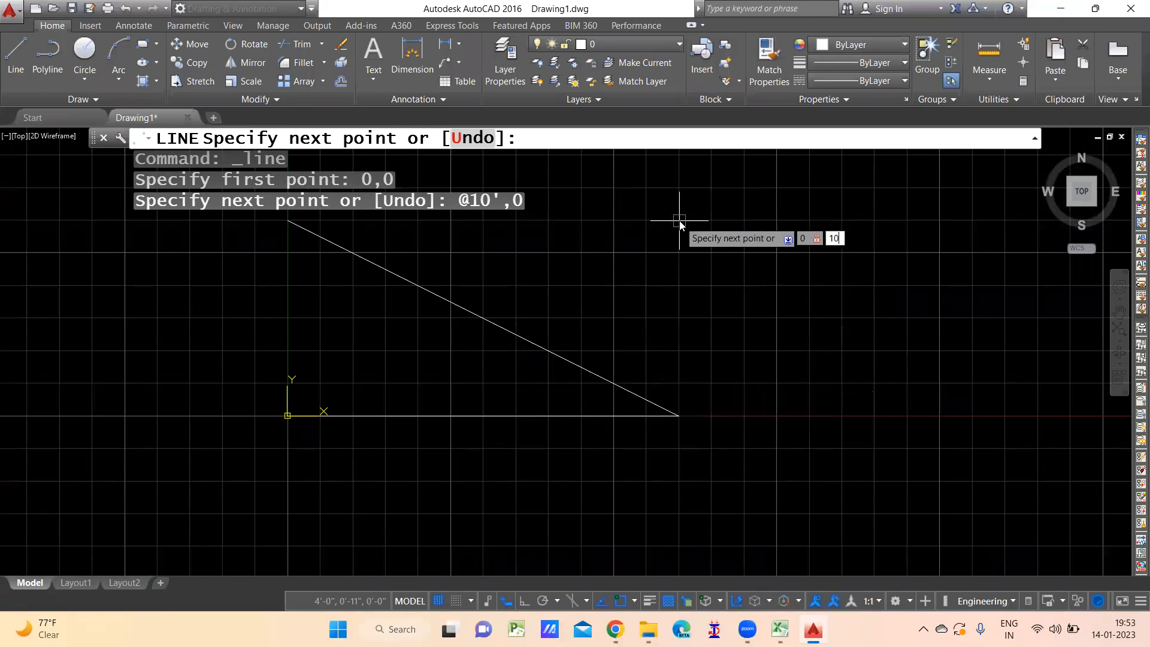
{"action": "key", "text": "Return"}
{"action": "scroll", "coordinate": [688, 267], "scroll_direction": "down", "scroll_amount": 2}
{"action": "middle_click_drag", "start_coordinate": [693, 271], "coordinate": [573, 378]}
{"action": "middle_click_drag", "start_coordinate": [714, 330], "coordinate": [990, 416]}
{"action": "middle_click_drag", "start_coordinate": [593, 329], "coordinate": [994, 186]}
{"action": "left_click", "coordinate": [1085, 191]}
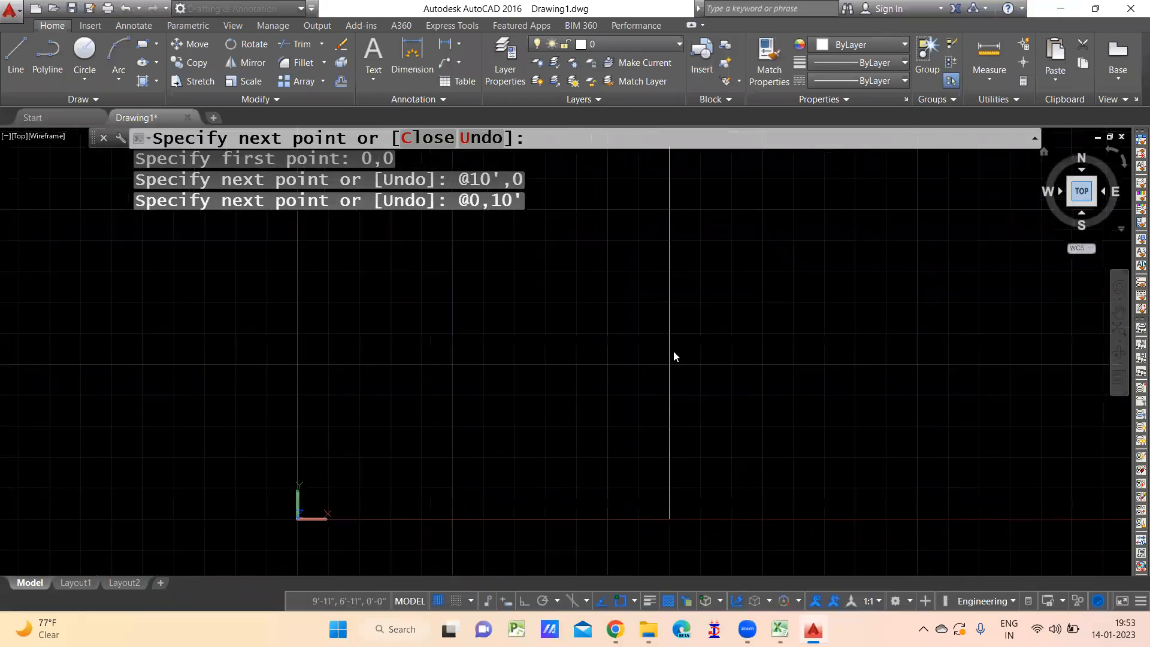
{"action": "middle_click_drag", "start_coordinate": [620, 261], "coordinate": [639, 412]}
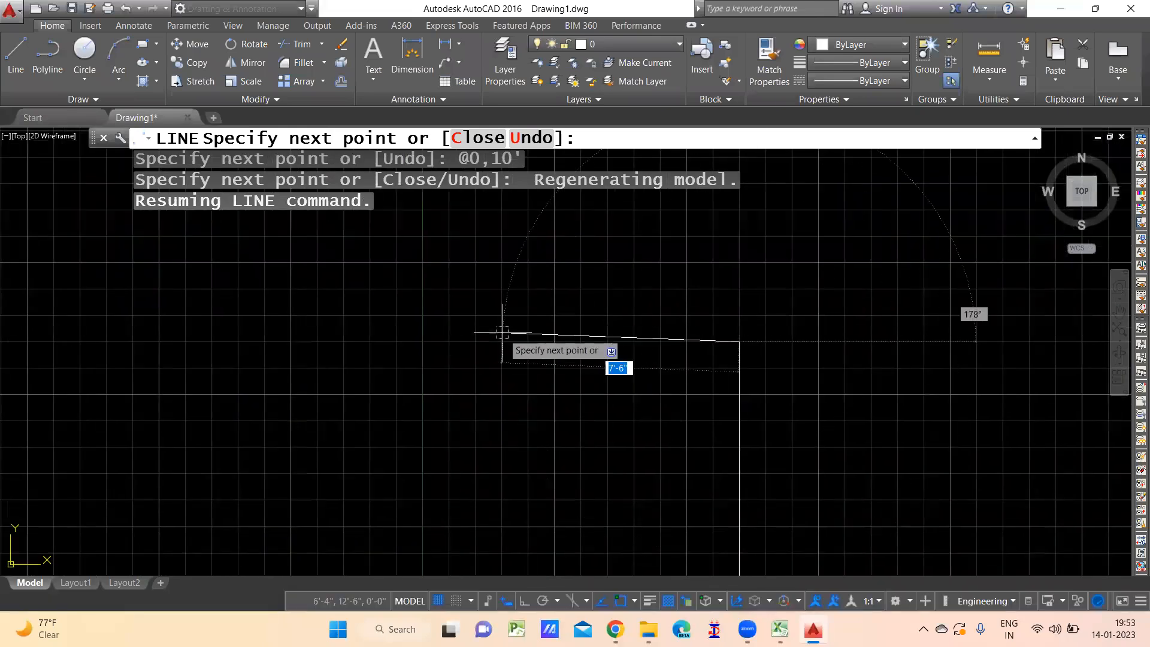
- Complete the 10' square with the relative points @-10',0 and @0,-10', and end the line
{"action": "type", "text": "-10',0"}
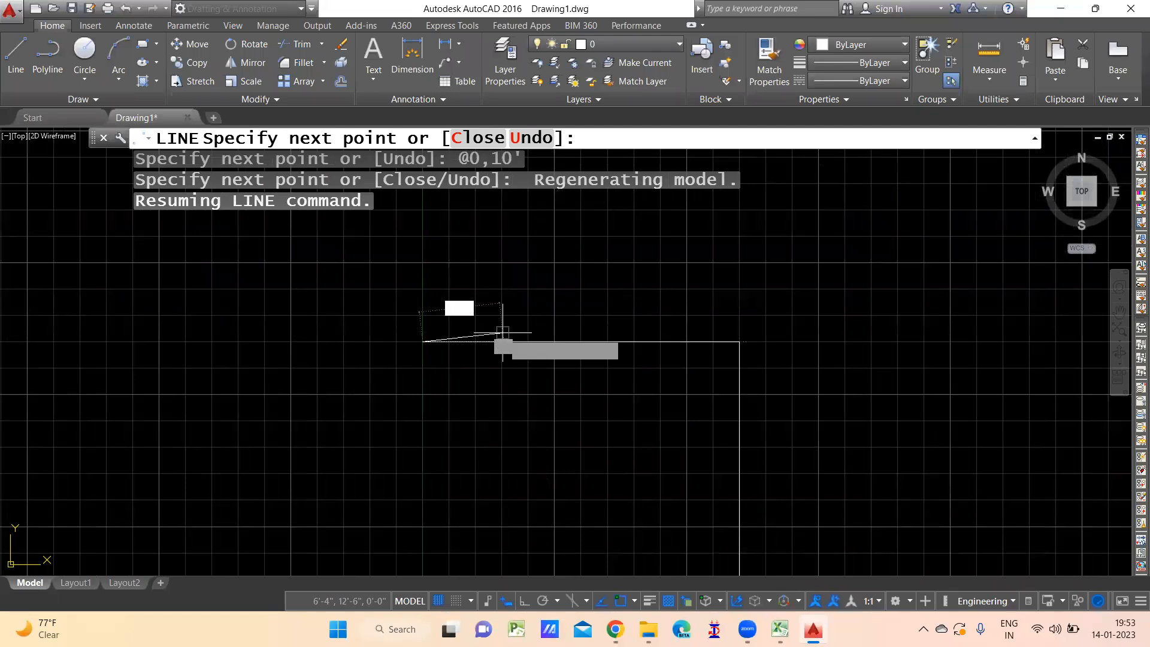
{"action": "key", "text": "Return"}
{"action": "scroll", "coordinate": [466, 386], "scroll_direction": "down", "scroll_amount": 3}
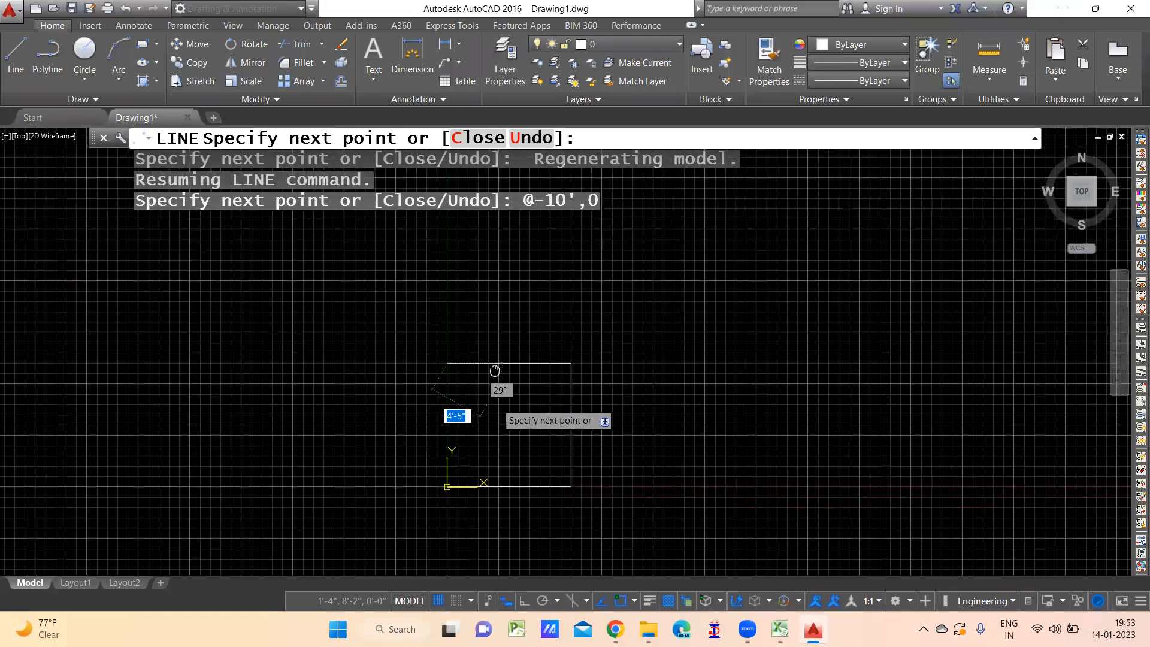
{"action": "type", "text": "0"}
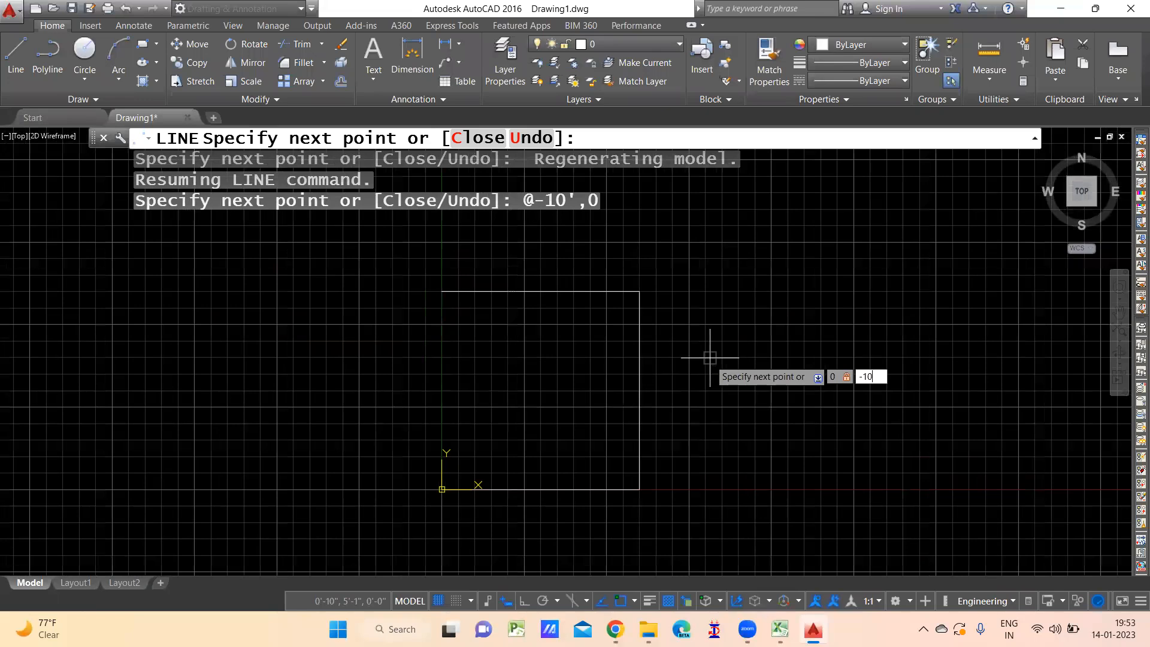
{"action": "type", "text": ",-10'"}
{"action": "key", "text": "Return"}
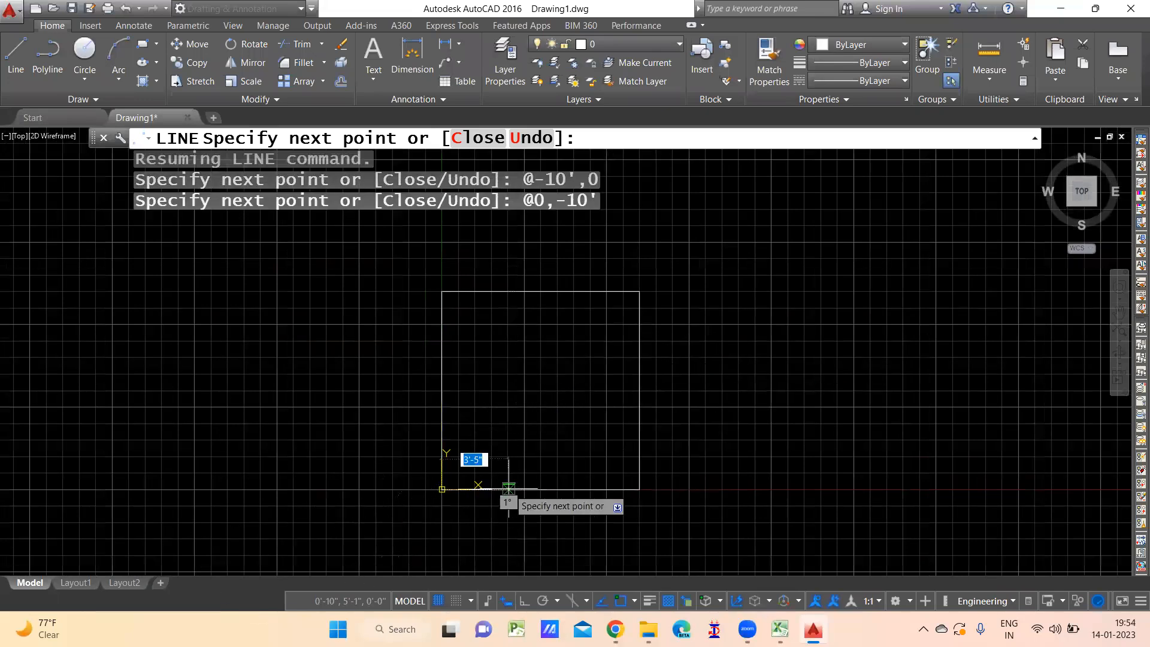
{"action": "scroll", "coordinate": [442, 497], "scroll_direction": "up", "scroll_amount": 2}
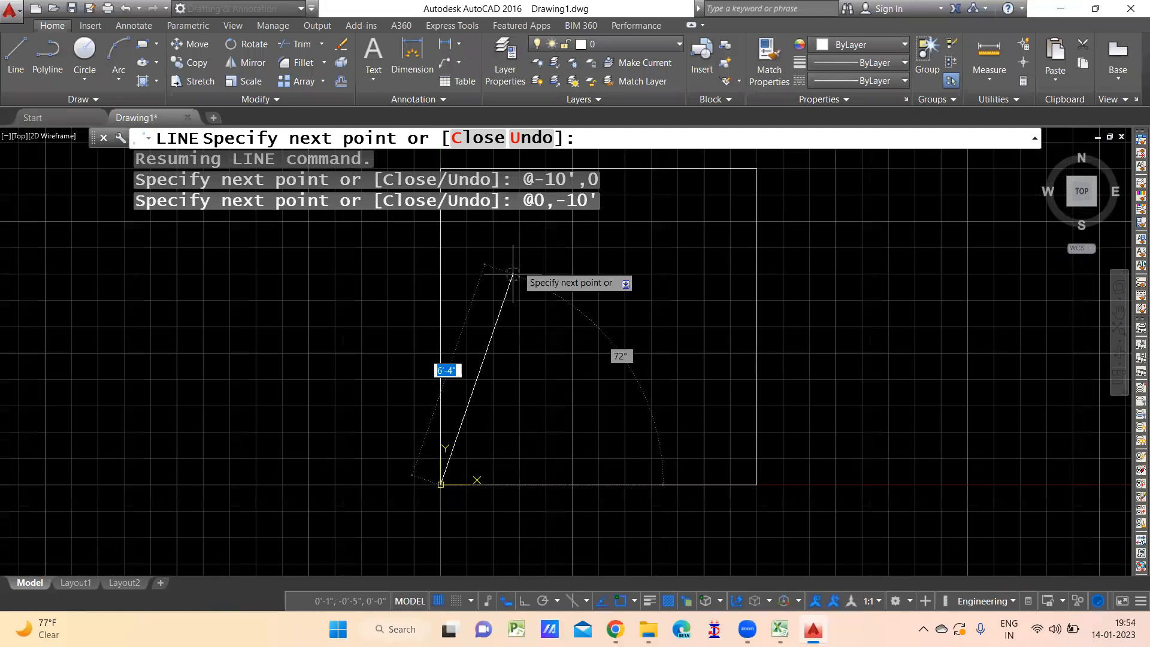
{"action": "left_click", "coordinate": [485, 138]}
- Add a linear dimension above the square's top edge, measured between its two upper corners
{"action": "middle_click_drag", "start_coordinate": [516, 491], "coordinate": [391, 584]}
{"action": "type", "text": "DLI"}
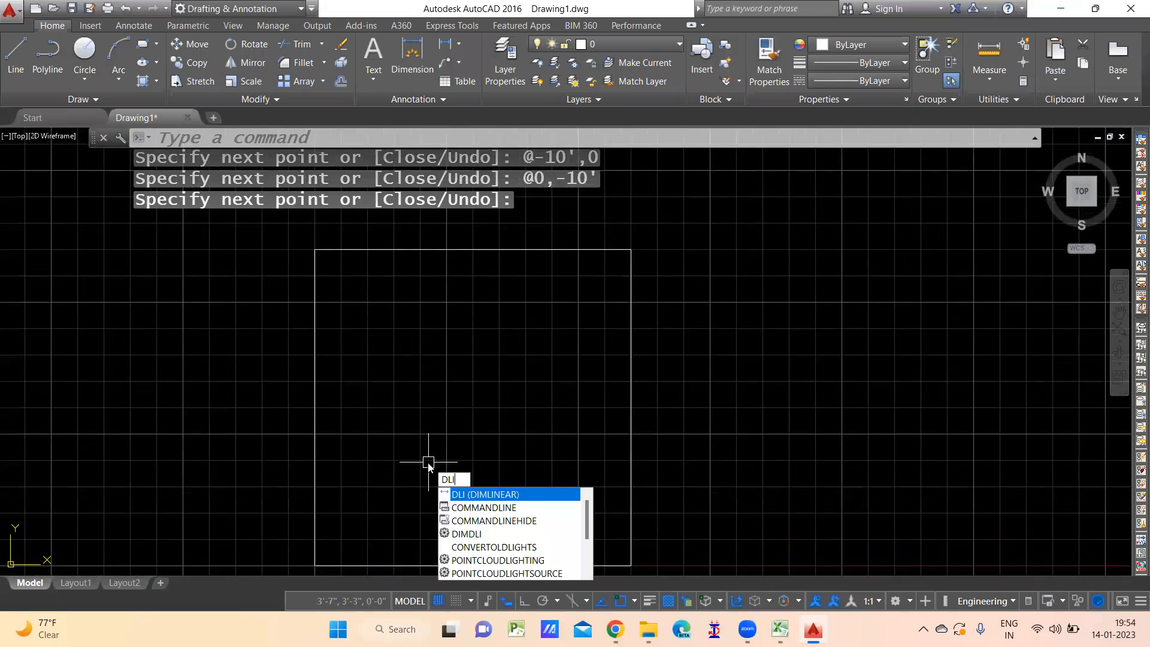
{"action": "key", "text": "Return"}
{"action": "middle_click_drag", "start_coordinate": [426, 414], "coordinate": [433, 473]}
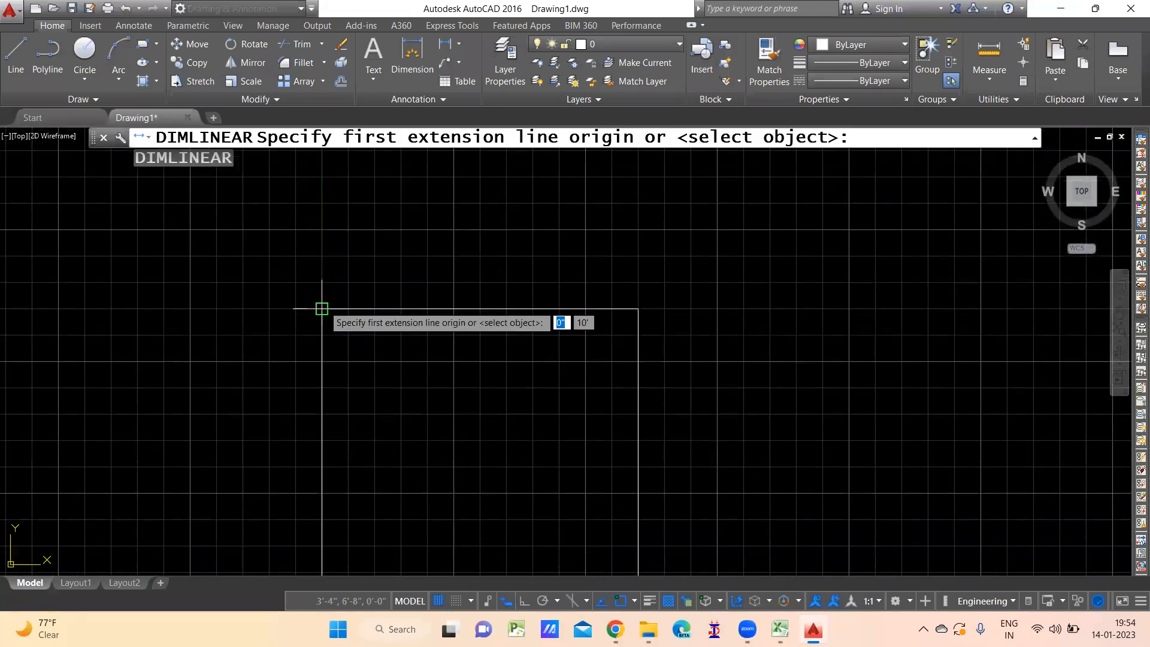
{"action": "left_click", "coordinate": [321, 309]}
{"action": "left_click", "coordinate": [638, 309]}
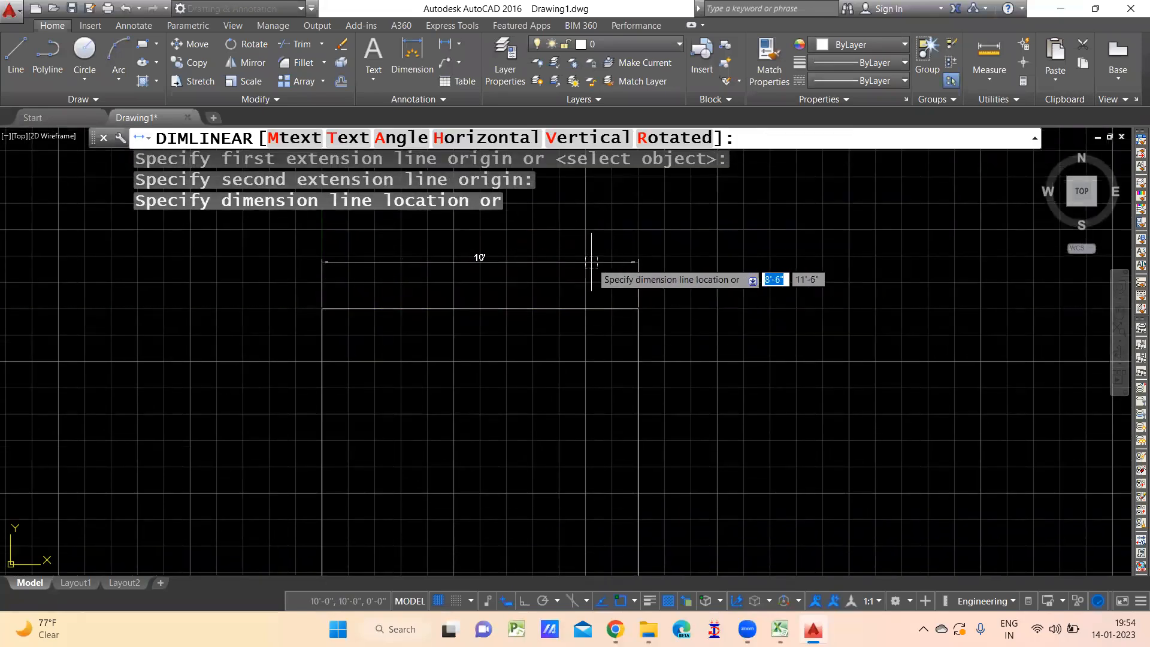
{"action": "scroll", "coordinate": [563, 284], "scroll_direction": "up", "scroll_amount": 2}
{"action": "left_click", "coordinate": [549, 288]}
- Add a vertical linear dimension beside the square's right edge, measured between its lower and upper corners
{"action": "middle_click_drag", "start_coordinate": [804, 358], "coordinate": [661, 301]}
{"action": "scroll", "coordinate": [662, 303], "scroll_direction": "down", "scroll_amount": 2}
{"action": "middle_click_drag", "start_coordinate": [668, 356], "coordinate": [529, 283]}
{"action": "key", "text": "space"}
{"action": "left_click", "coordinate": [547, 495]}
{"action": "scroll", "coordinate": [546, 356], "scroll_direction": "up", "scroll_amount": 4}
{"action": "left_click", "coordinate": [527, 344]}
{"action": "scroll", "coordinate": [575, 405], "scroll_direction": "down", "scroll_amount": 2}
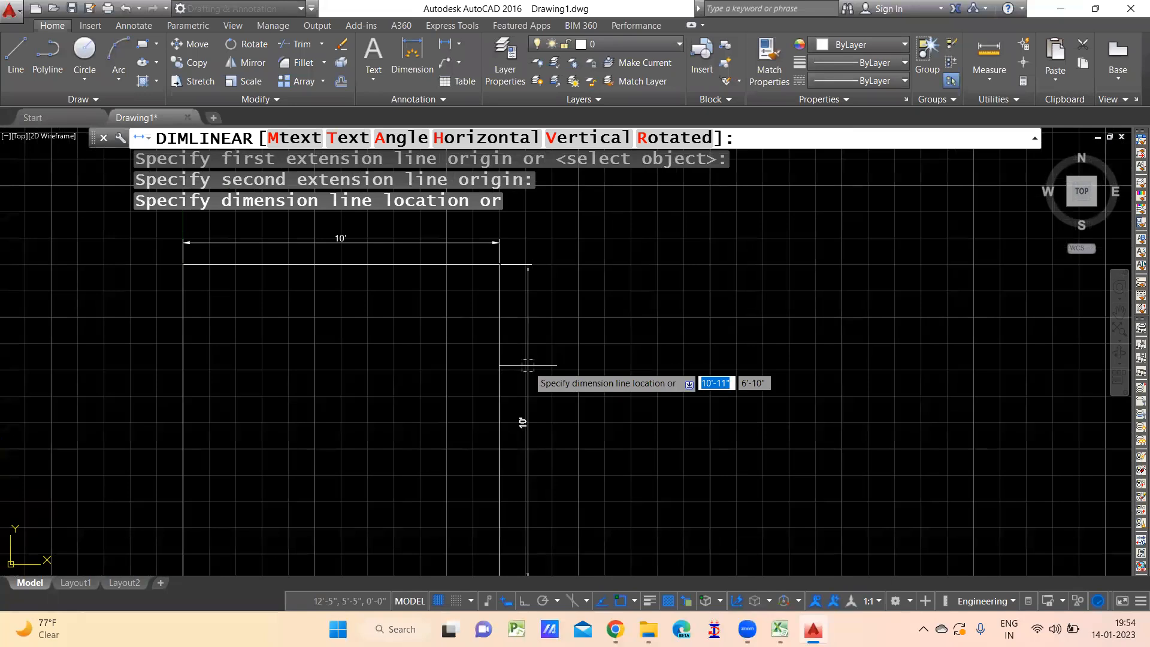
{"action": "left_click", "coordinate": [528, 369]}
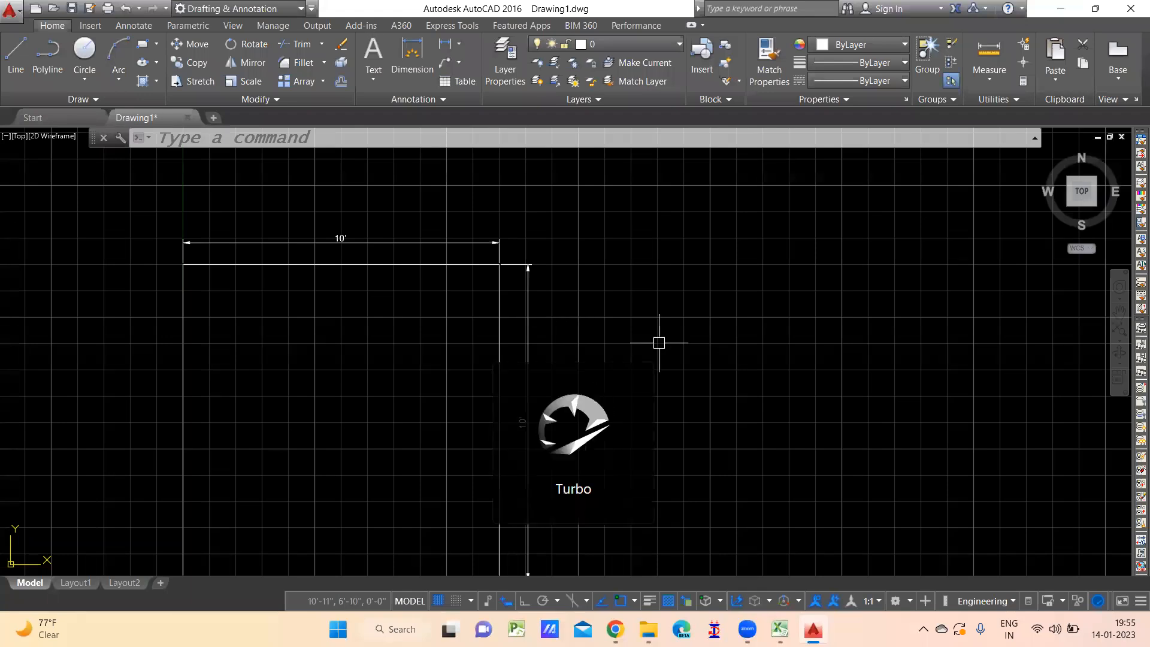
- Examine the horizontal and vertical dimensions placed on the square
{"action": "scroll", "coordinate": [658, 342], "scroll_direction": "down", "scroll_amount": 3}
{"action": "scroll", "coordinate": [708, 359], "scroll_direction": "up", "scroll_amount": 4}
{"action": "middle_click_drag", "start_coordinate": [709, 359], "coordinate": [642, 411]}
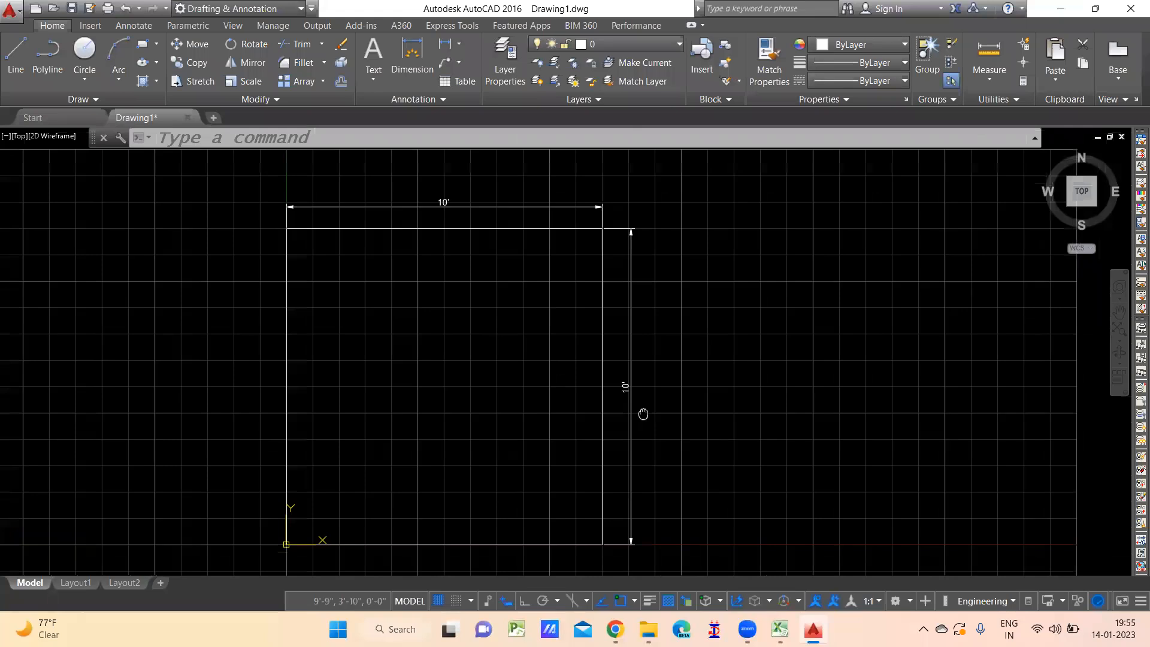
{"action": "scroll", "coordinate": [424, 226], "scroll_direction": "up", "scroll_amount": 2}
{"action": "mouse_move", "coordinate": [423, 225]}
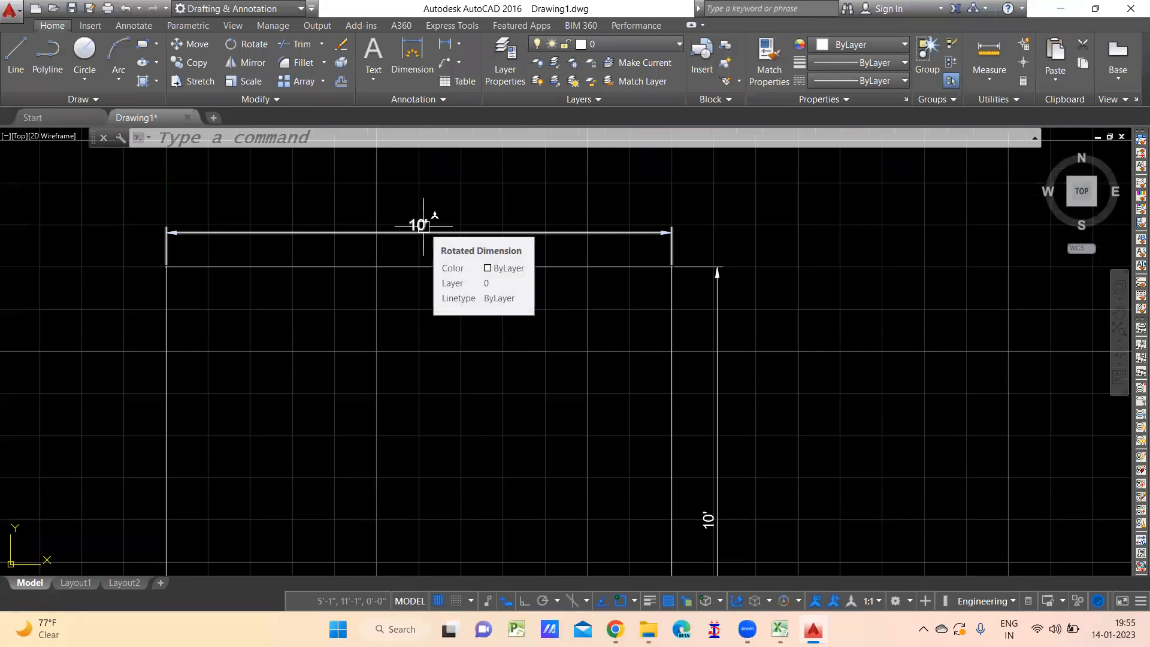
{"action": "scroll", "coordinate": [557, 168], "scroll_direction": "down", "scroll_amount": 4}
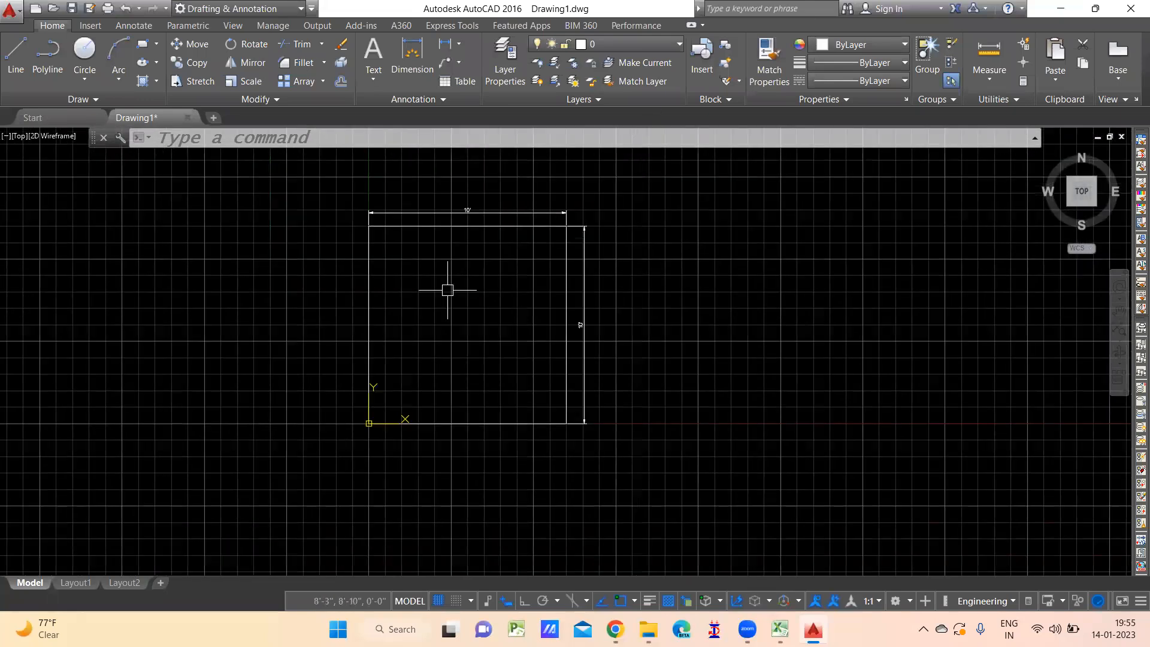
{"action": "middle_click_drag", "start_coordinate": [613, 318], "coordinate": [443, 365]}
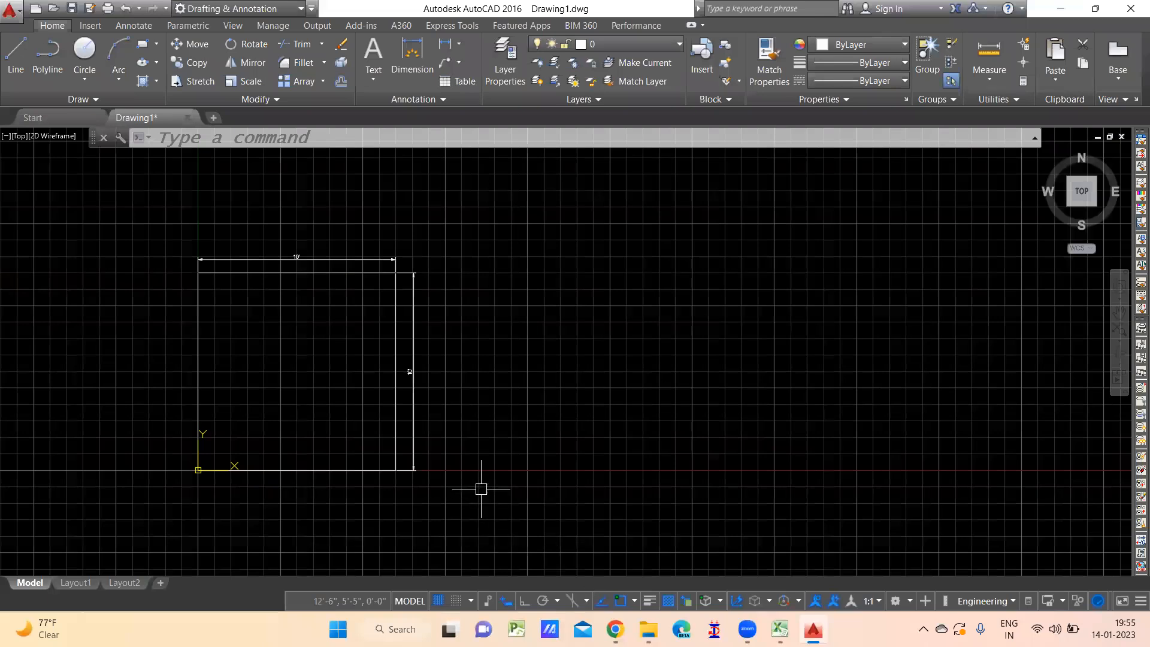
{"action": "left_click", "coordinate": [15, 57]}
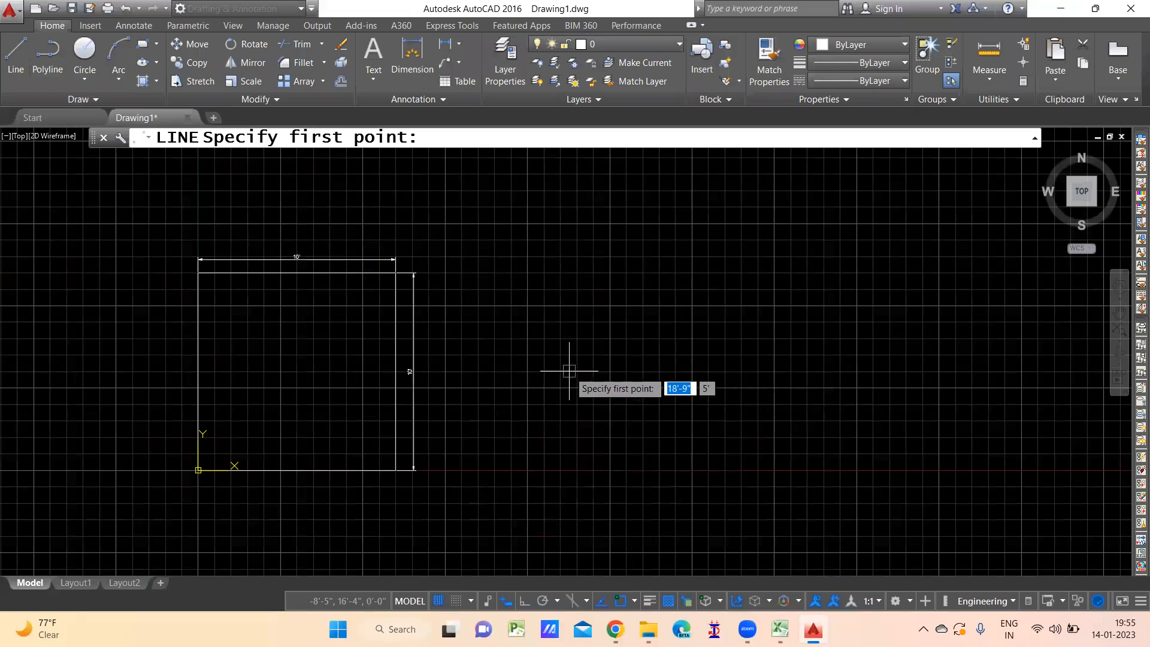
{"action": "left_click", "coordinate": [569, 371]}
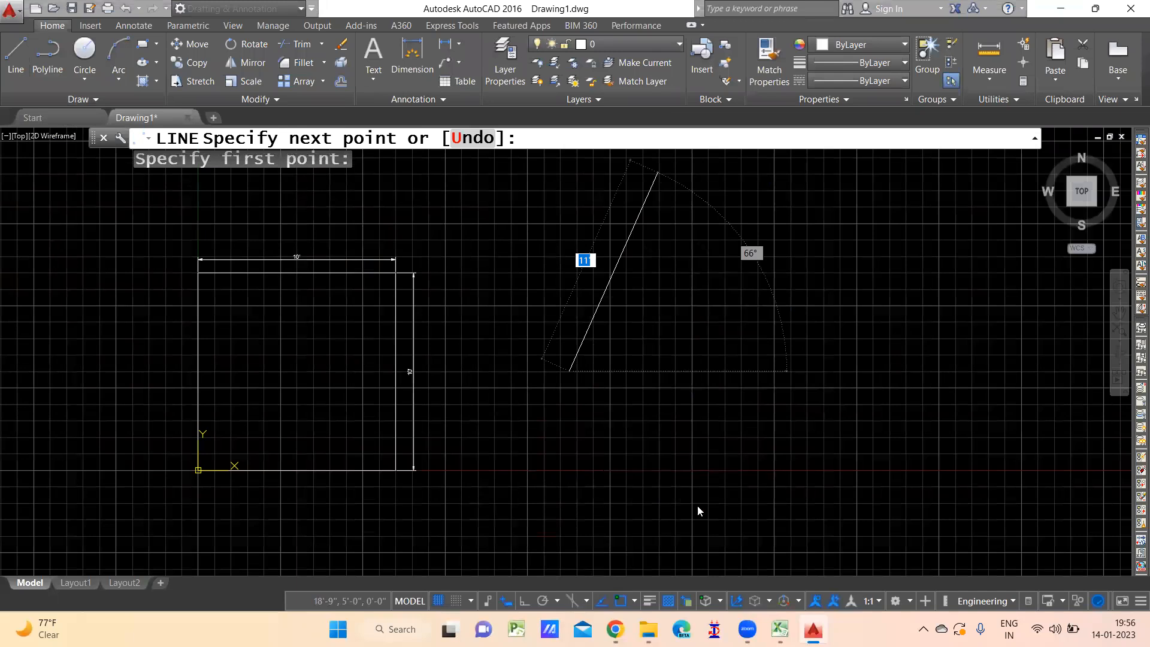
{"action": "scroll", "coordinate": [623, 314], "scroll_direction": "down", "scroll_amount": 2}
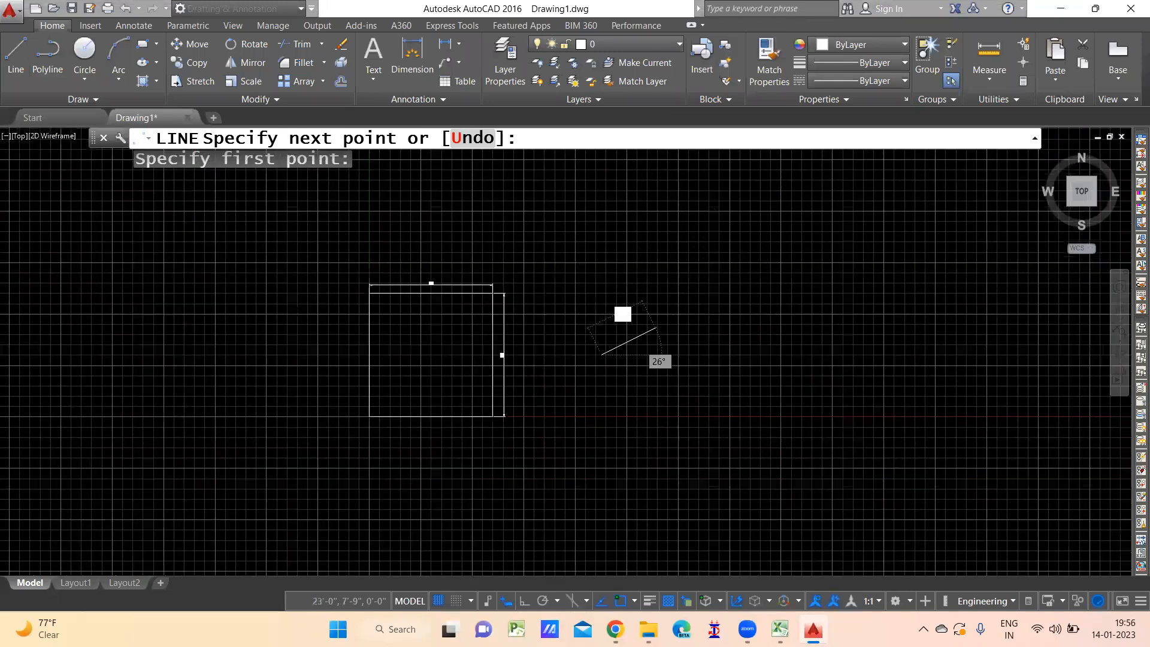
{"action": "scroll", "coordinate": [660, 342], "scroll_direction": "down", "scroll_amount": 2}
{"action": "scroll", "coordinate": [666, 361], "scroll_direction": "up", "scroll_amount": 4}
{"action": "type", "text": "10'"}
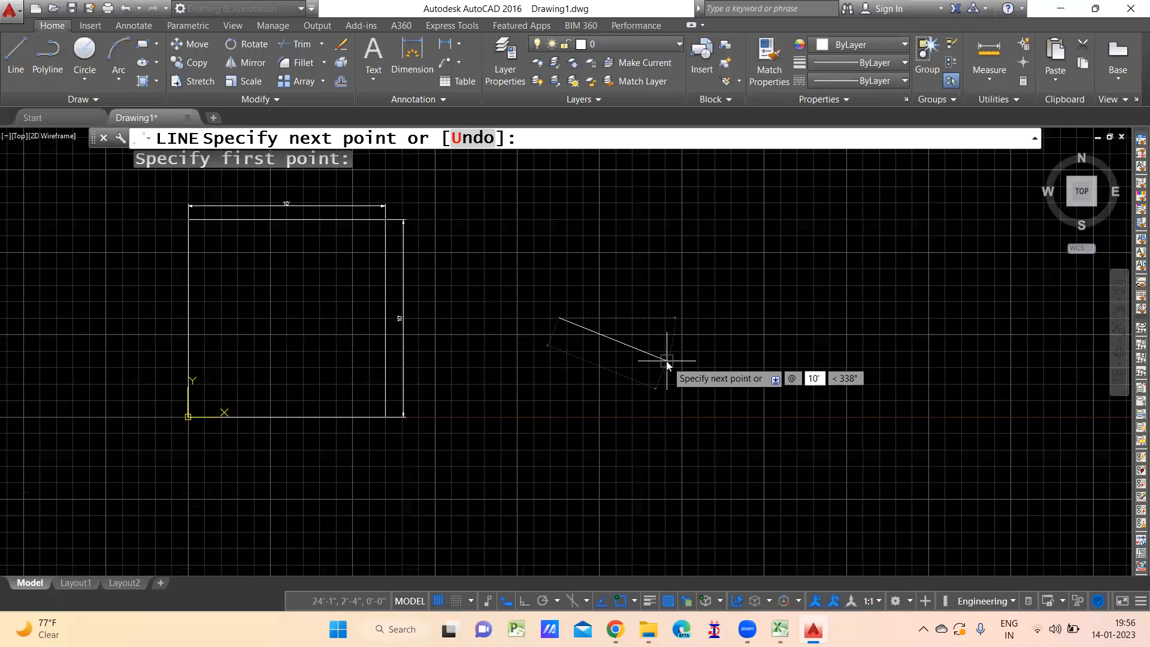
{"action": "key", "text": "Tab"}
{"action": "type", "text": "0"}
{"action": "key", "text": "Return"}
{"action": "middle_click_drag", "start_coordinate": [913, 250], "coordinate": [877, 350]}
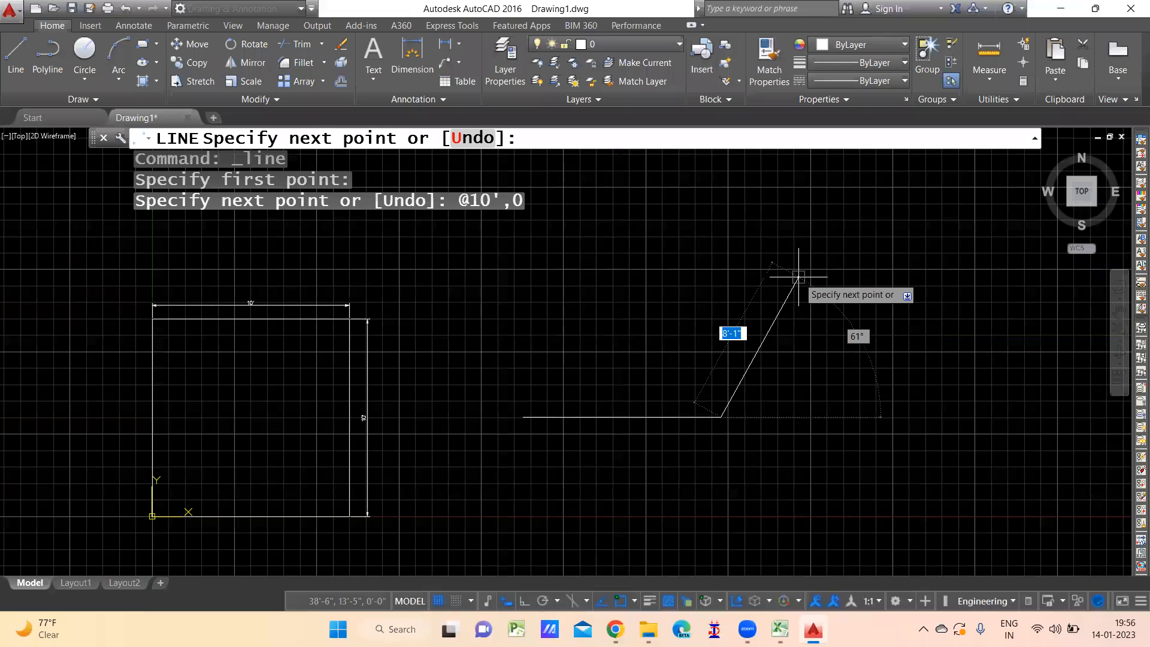
- Complete the second square with the relative points @0,10', @-10',0 and @0,-10', and end the line
{"action": "type", "text": "@0,"}
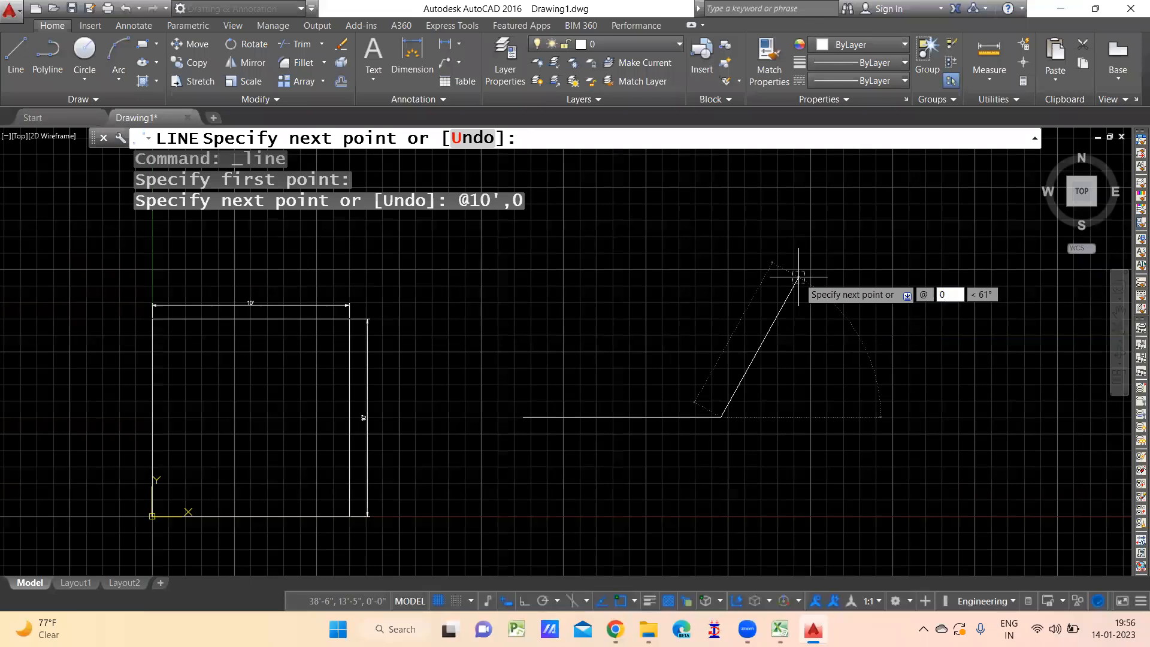
{"action": "type", "text": "10'"}
{"action": "key", "text": "Return"}
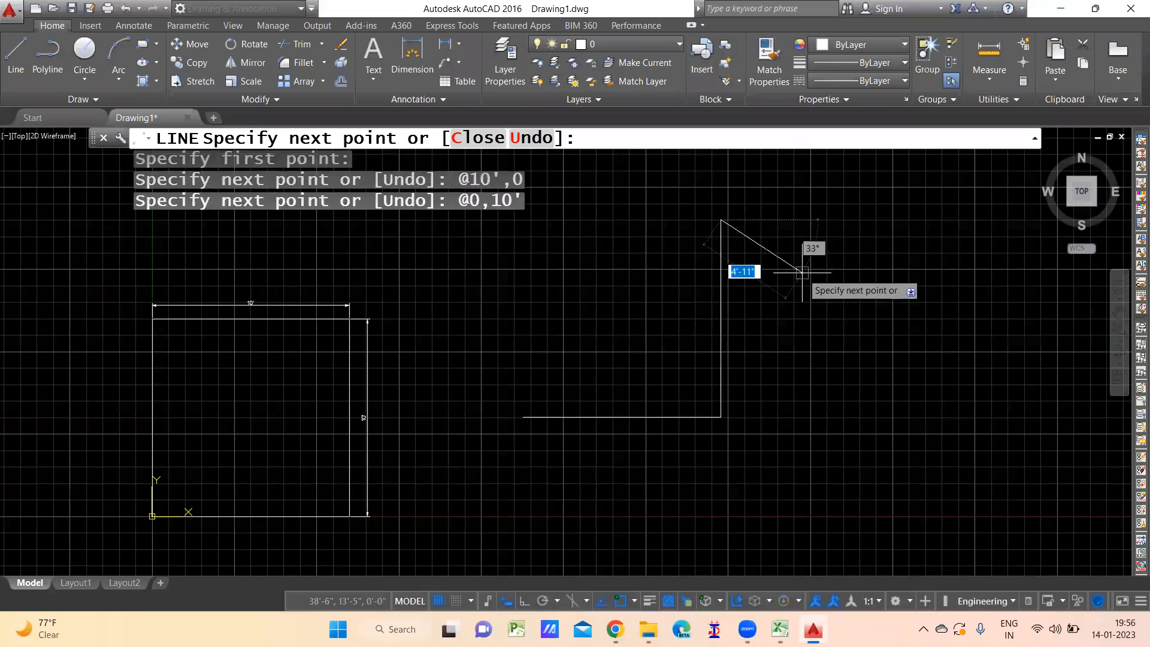
{"action": "type", "text": "@-10'"}
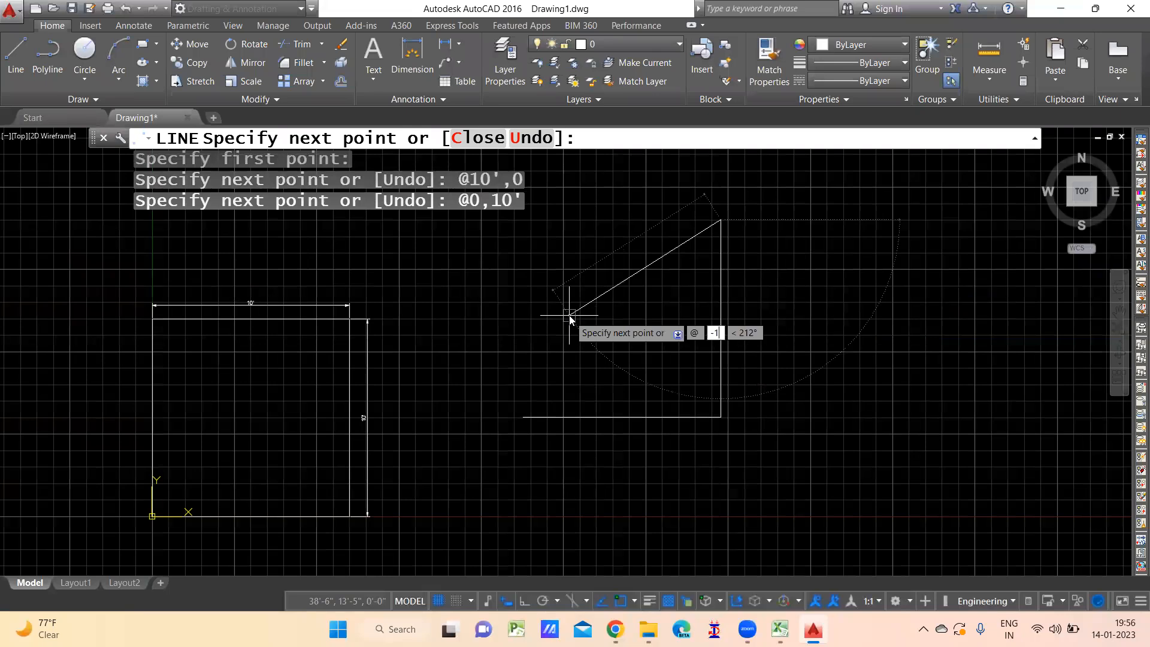
{"action": "type", "text": ",0"}
{"action": "key", "text": "Return"}
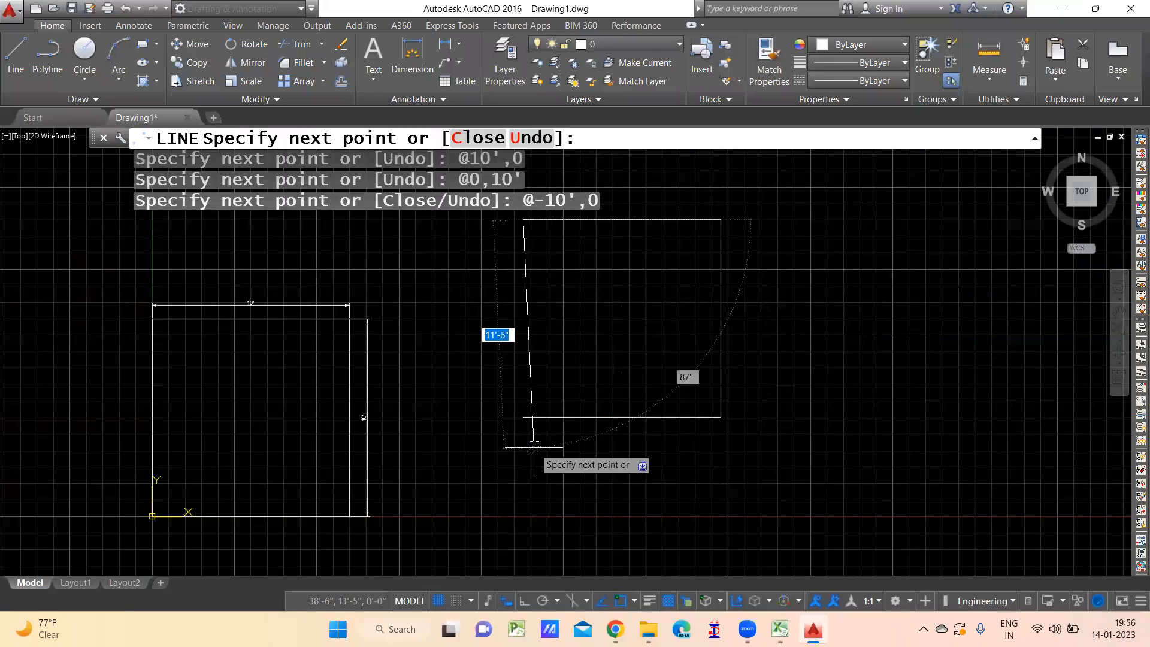
{"action": "type", "text": "@0,-10'"}
{"action": "key", "text": "Return"}
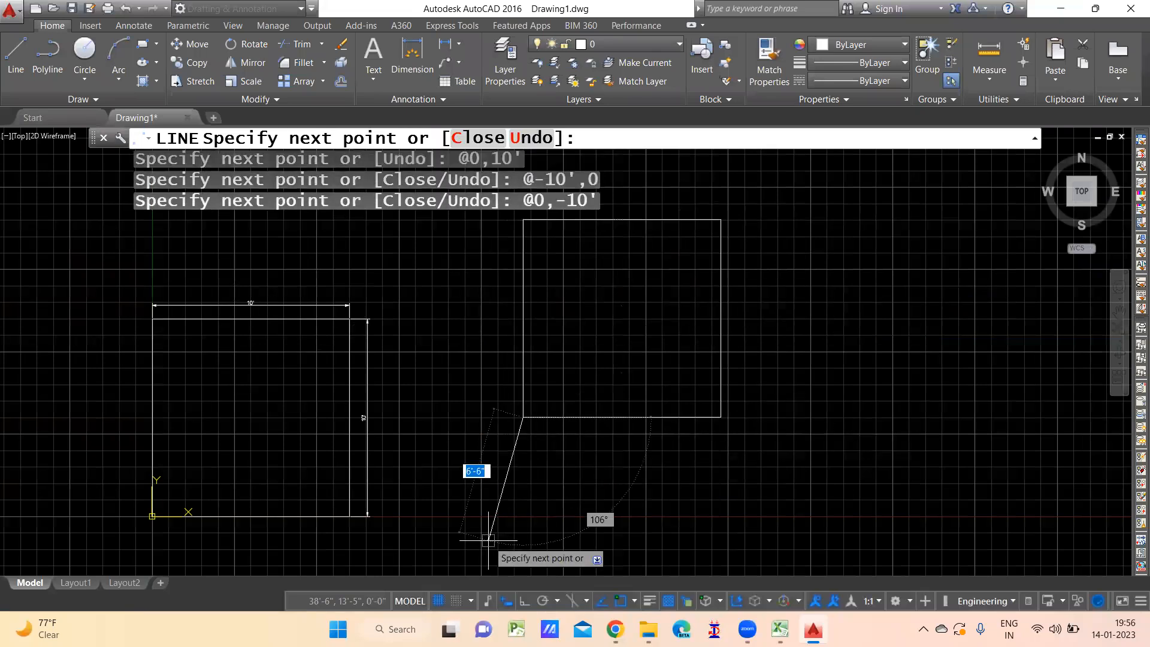
{"action": "key", "text": "Return"}
- Add a linear dimension above the second square's top edge, between its two upper corners
{"action": "middle_click_drag", "start_coordinate": [660, 342], "coordinate": [611, 373]}
{"action": "type", "text": "dimlinear"}
{"action": "key", "text": "Return"}
{"action": "middle_click_drag", "start_coordinate": [546, 331], "coordinate": [430, 437]}
{"action": "left_click", "coordinate": [367, 360]}
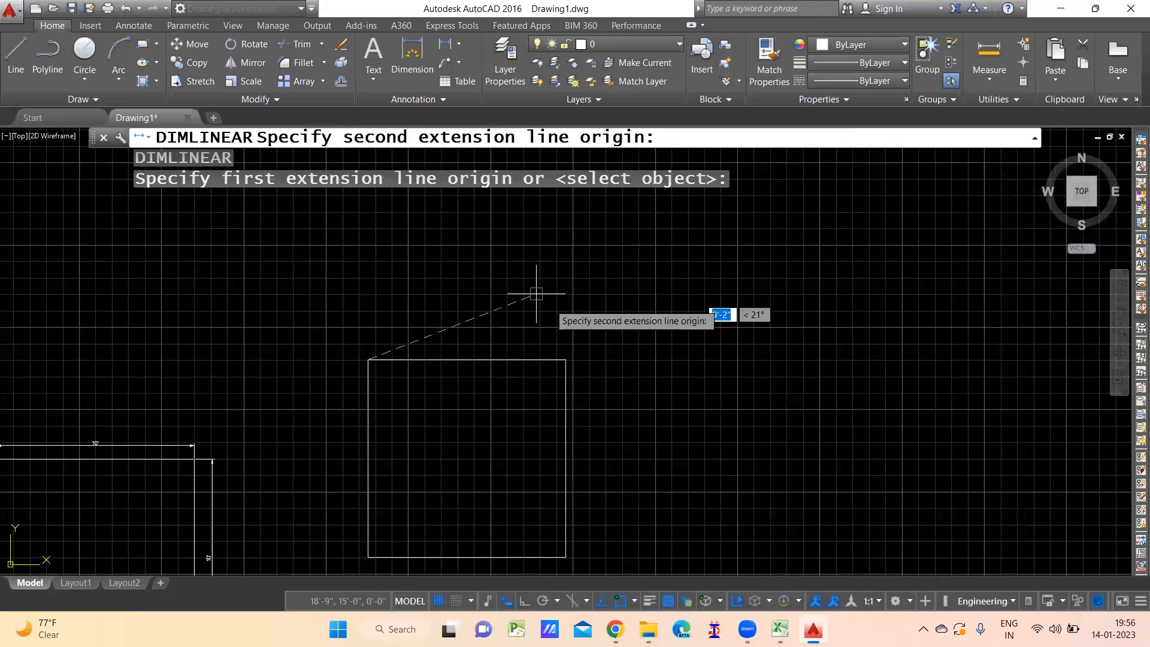
{"action": "left_click", "coordinate": [566, 360]}
{"action": "scroll", "coordinate": [539, 353], "scroll_direction": "up", "scroll_amount": 4}
{"action": "left_click", "coordinate": [515, 329]}
{"action": "middle_click_drag", "start_coordinate": [827, 380], "coordinate": [770, 323]}
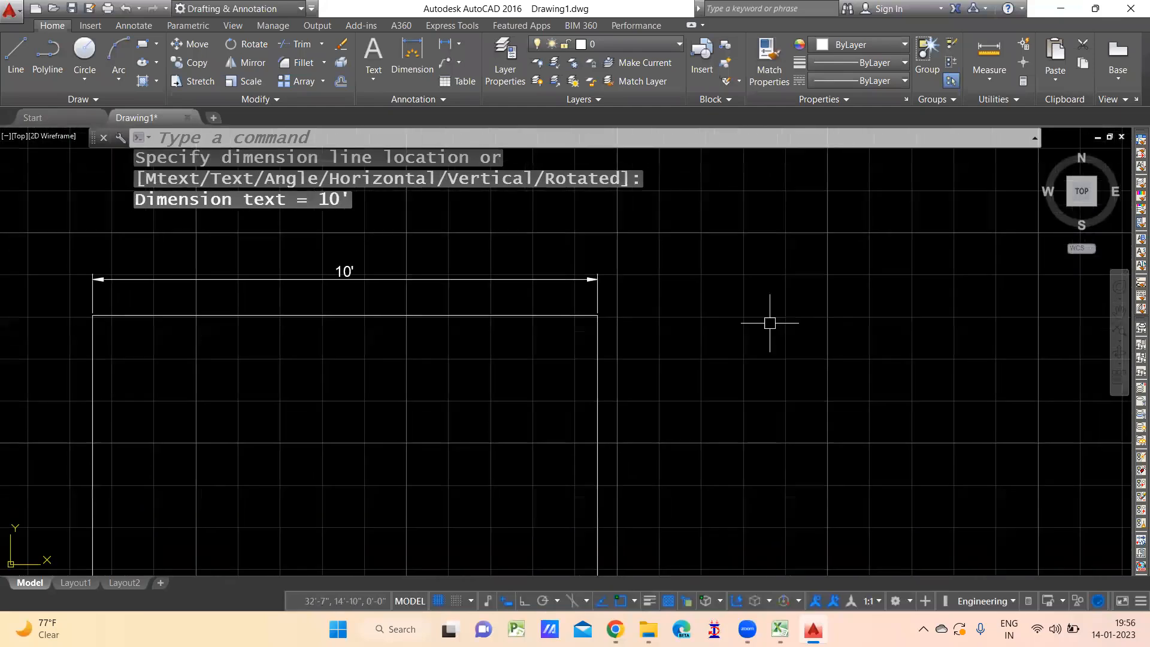
- Add a vertical linear dimension beside the second square's right edge, between its upper and lower corners
{"action": "key", "text": "Return"}
{"action": "left_click", "coordinate": [598, 313]}
{"action": "scroll", "coordinate": [729, 452], "scroll_direction": "down", "scroll_amount": 4}
{"action": "middle_click_drag", "start_coordinate": [729, 452], "coordinate": [713, 332]}
{"action": "left_click", "coordinate": [680, 458]}
{"action": "scroll", "coordinate": [688, 372], "scroll_direction": "up", "scroll_amount": 4}
{"action": "left_click", "coordinate": [649, 383]}
{"action": "scroll", "coordinate": [666, 362], "scroll_direction": "down", "scroll_amount": 4}
{"action": "middle_click_drag", "start_coordinate": [727, 388], "coordinate": [701, 403]}
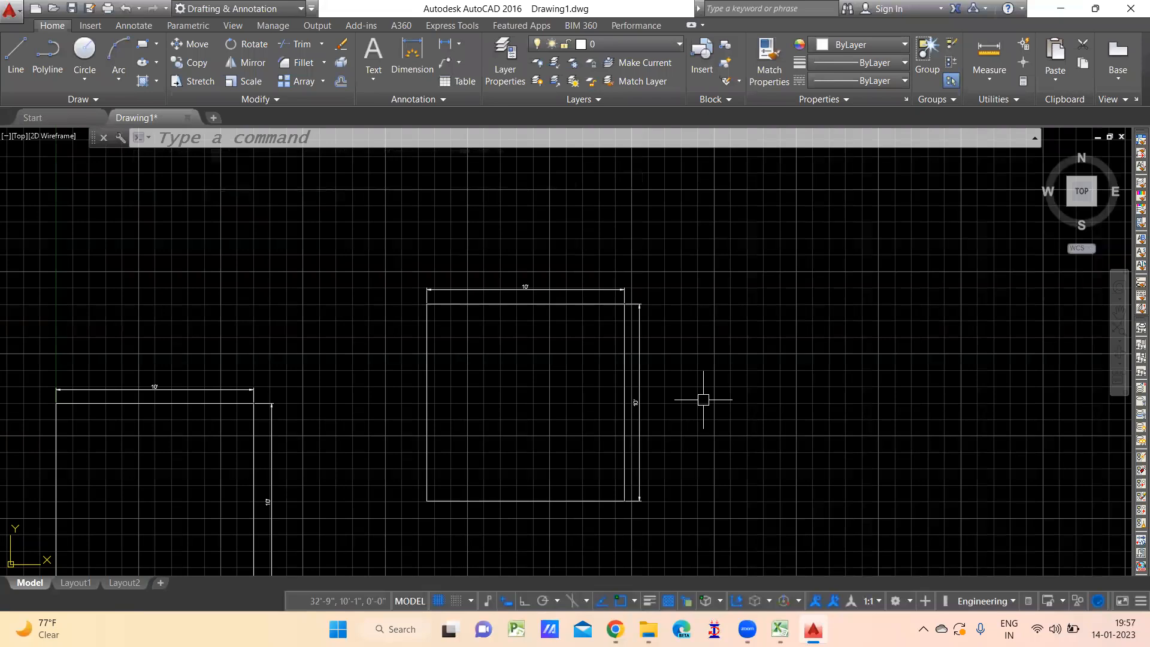
{"action": "scroll", "coordinate": [444, 410], "scroll_direction": "up", "scroll_amount": 6}
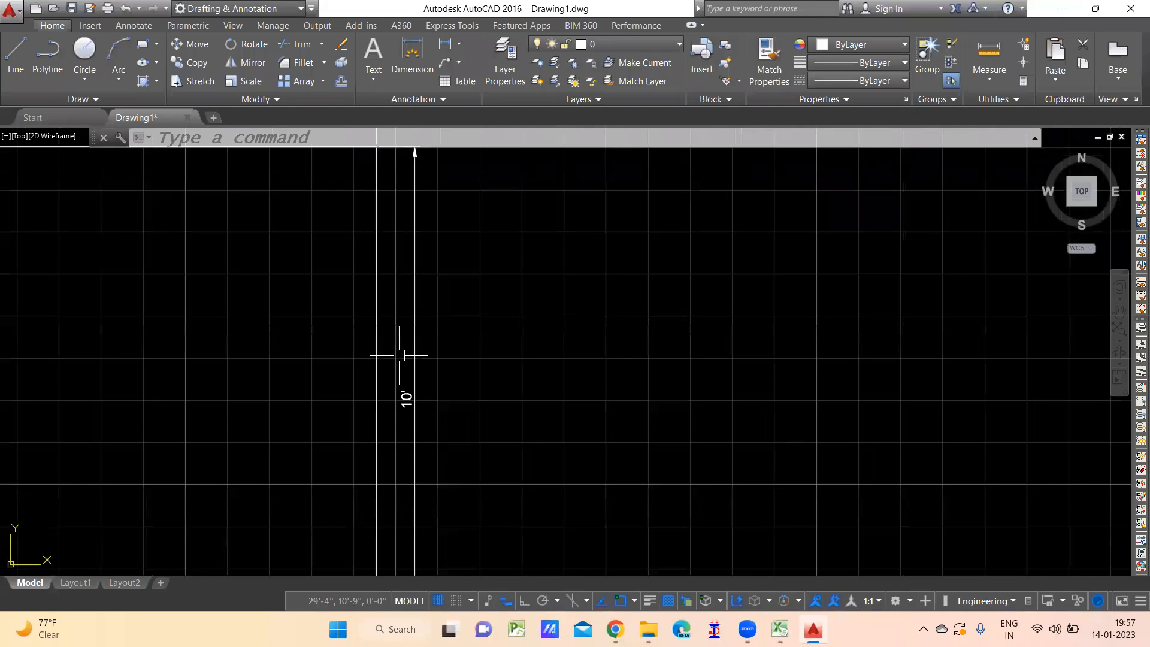
{"action": "scroll", "coordinate": [557, 377], "scroll_direction": "down", "scroll_amount": 4}
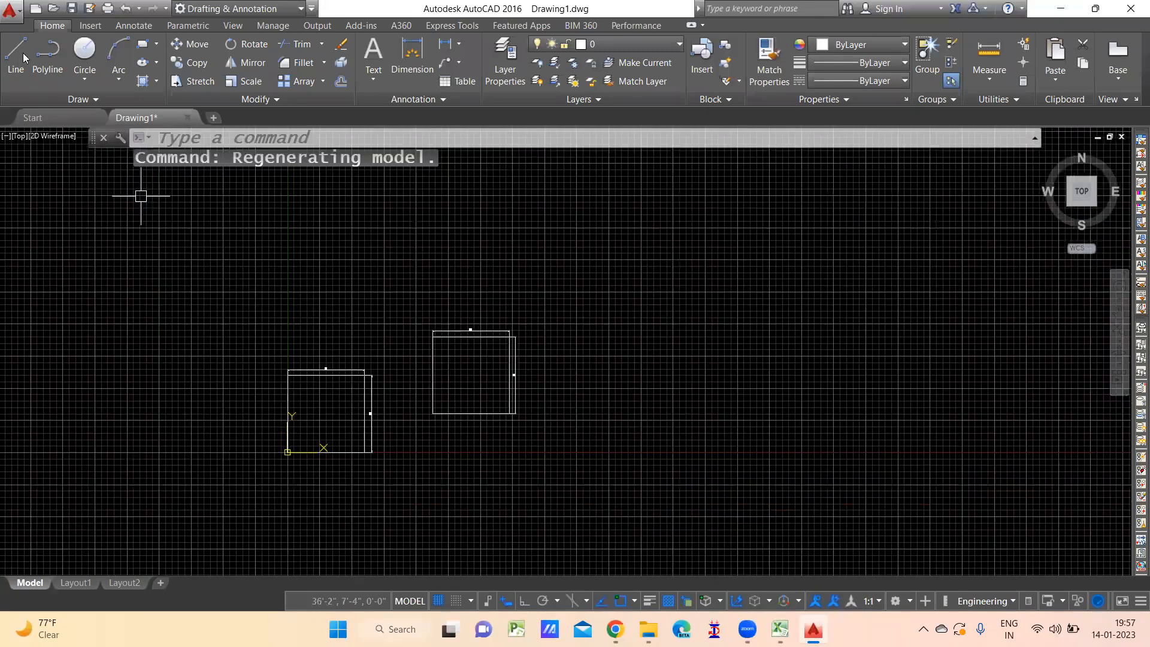
{"action": "left_click", "coordinate": [17, 55]}
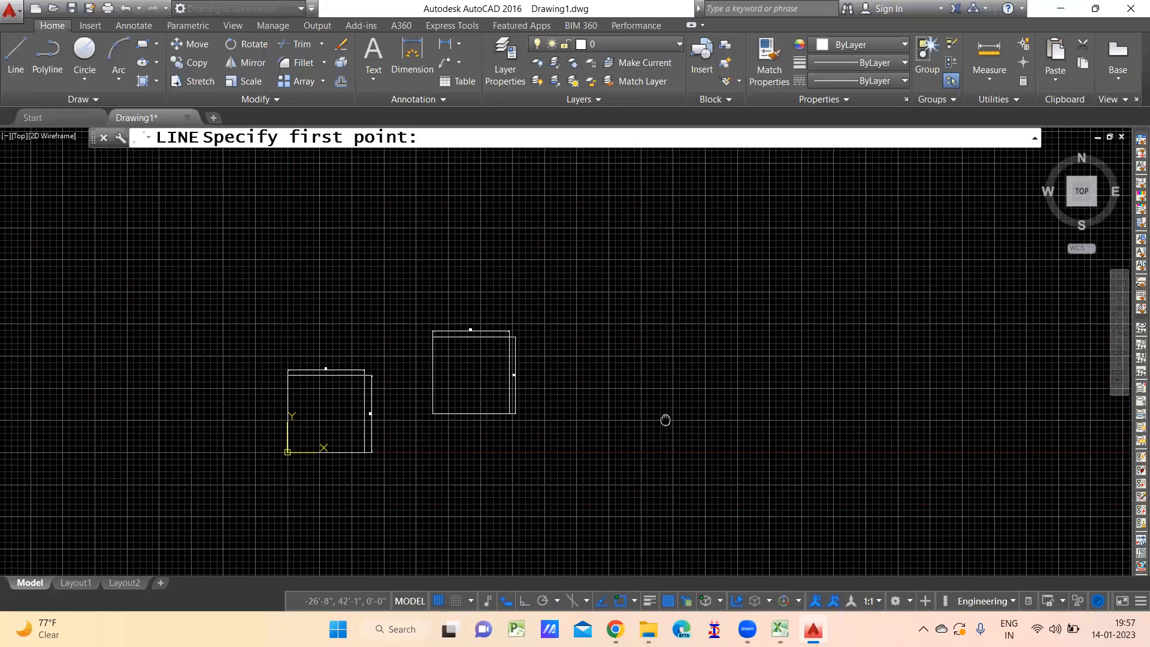
{"action": "scroll", "coordinate": [664, 420], "scroll_direction": "up", "scroll_amount": 4}
{"action": "left_click", "coordinate": [441, 404]}
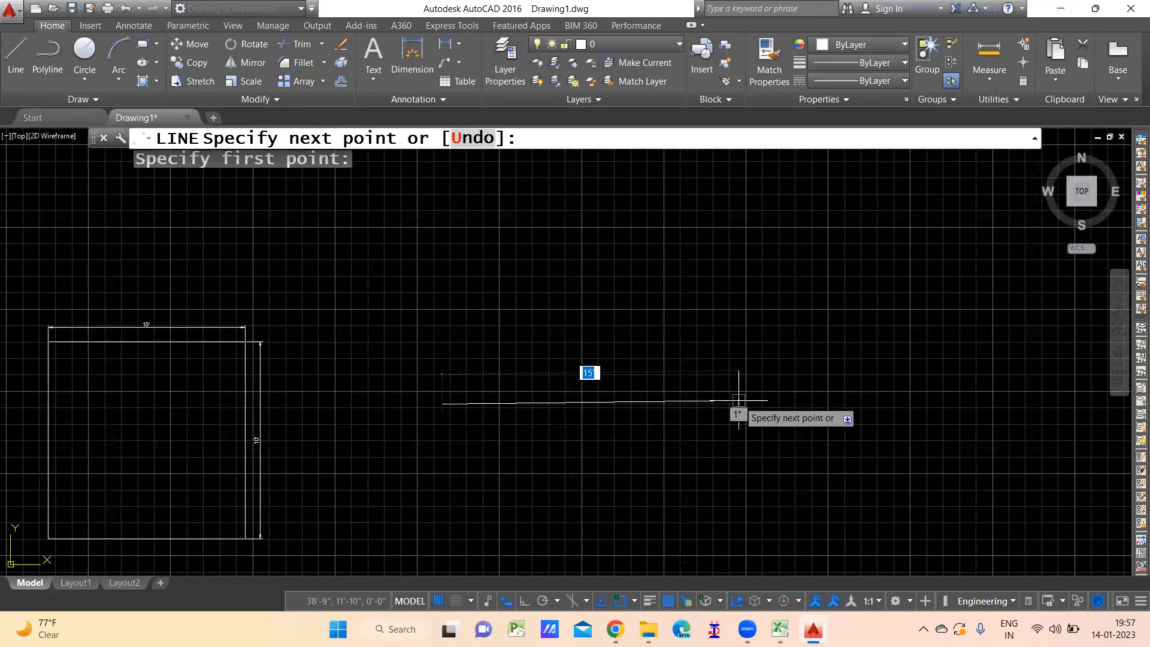
{"action": "type", "text": "@"}
{"action": "type", "text": "10"}
{"action": "key", "text": "Tab"}
{"action": "type", "text": "0"}
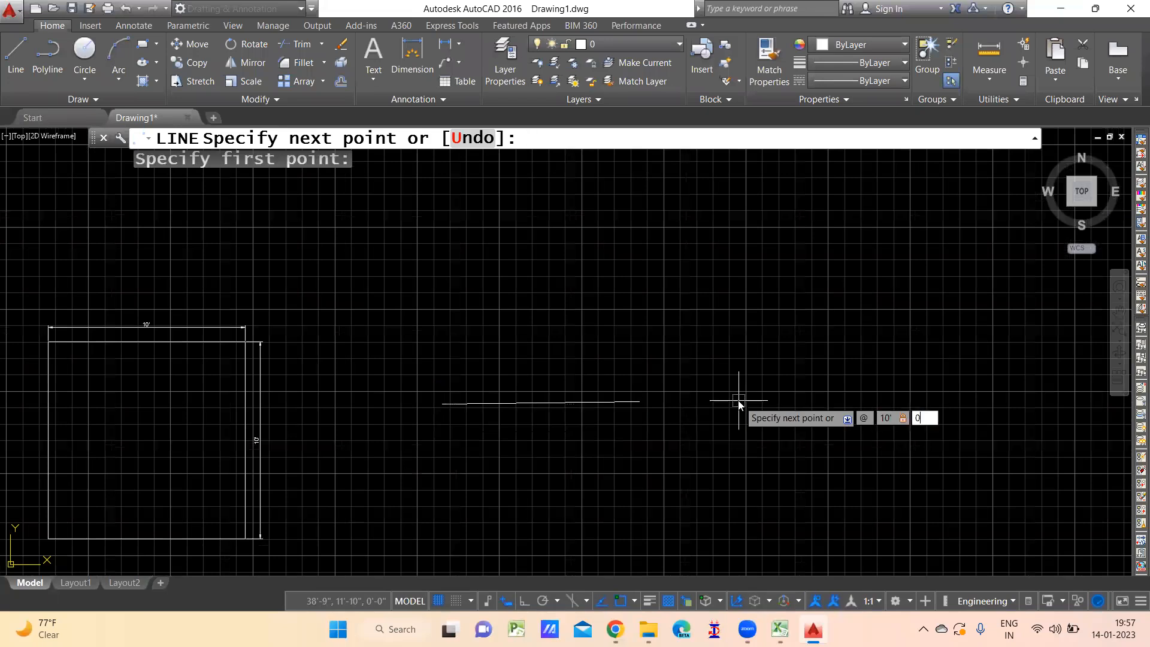
{"action": "key", "text": "Return"}
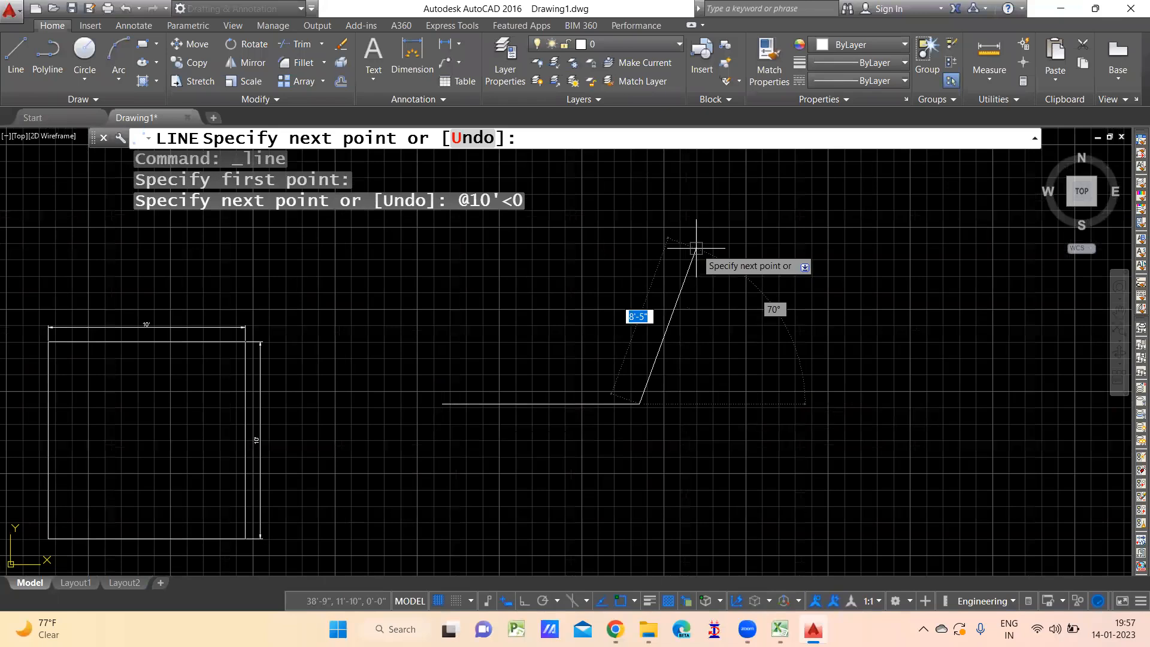
{"action": "type", "text": "@10"}
{"action": "key", "text": "Tab"}
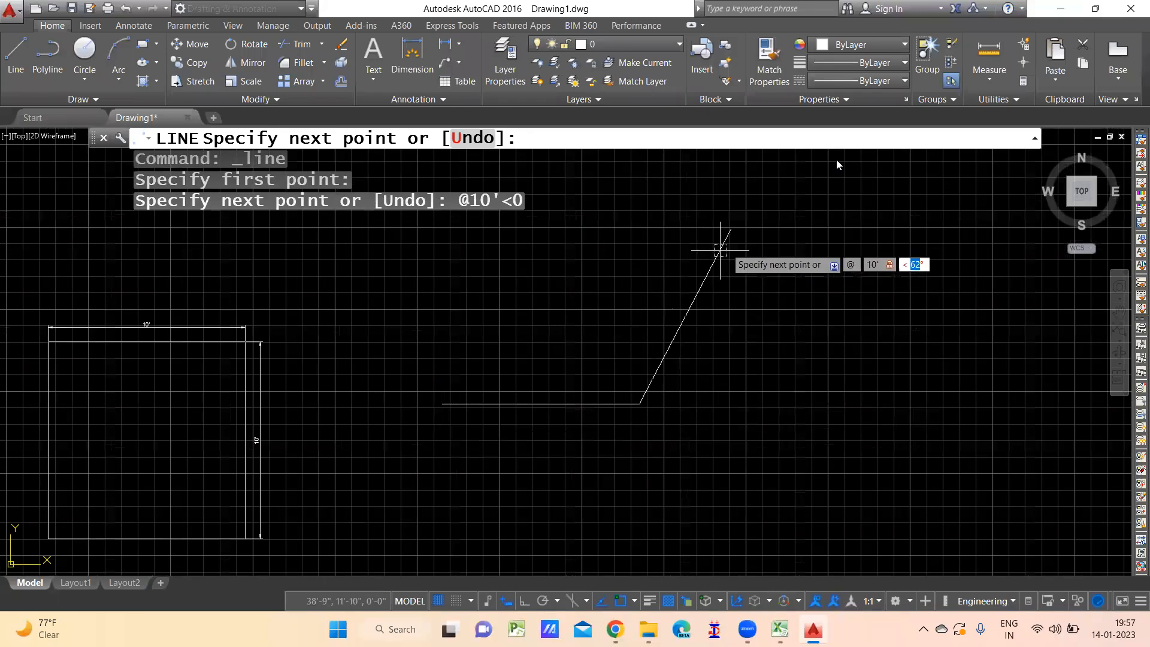
{"action": "type", "text": "90"}
{"action": "key", "text": "Return"}
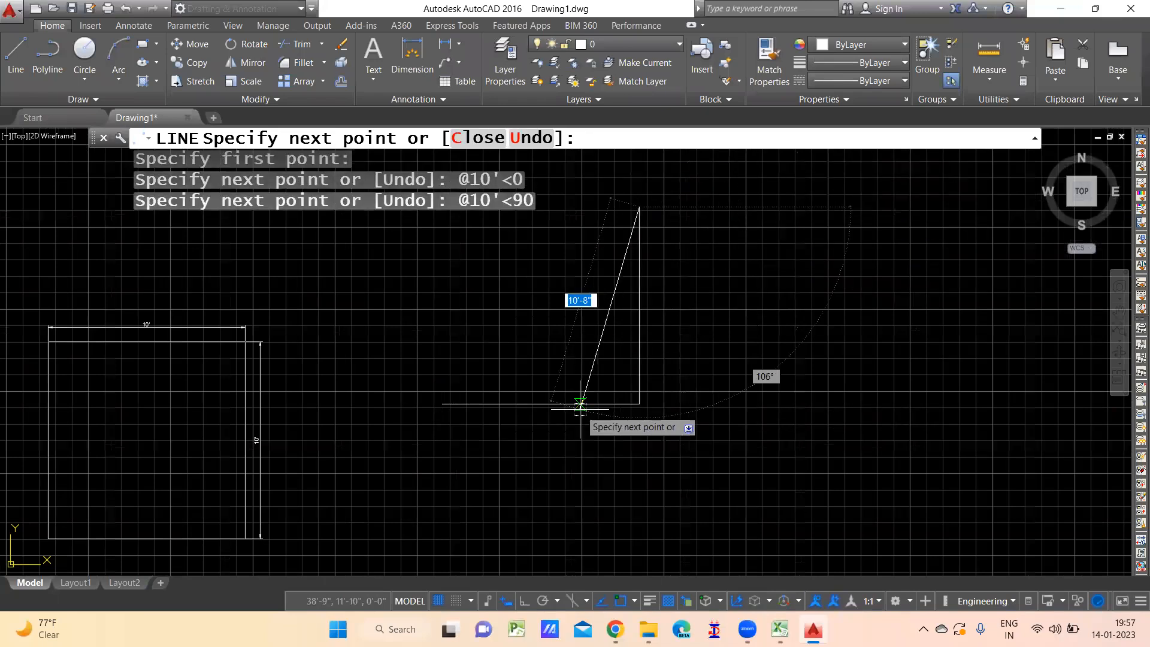
{"action": "type", "text": "@10"}
{"action": "key", "text": "Tab"}
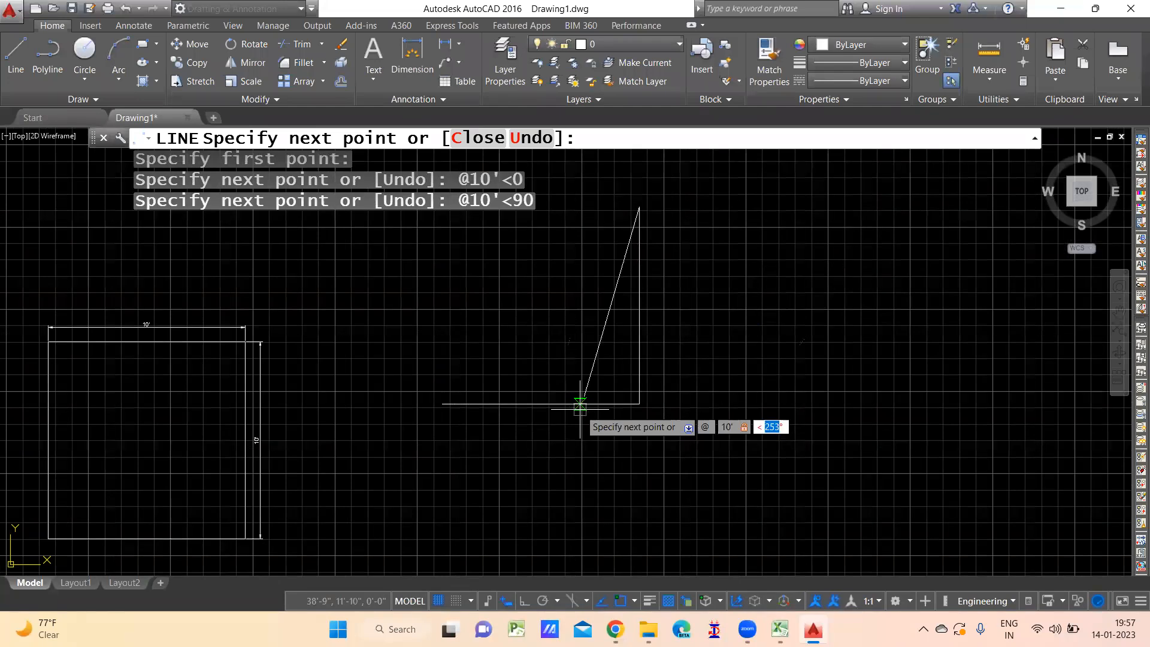
{"action": "type", "text": "180"}
{"action": "key", "text": "Return"}
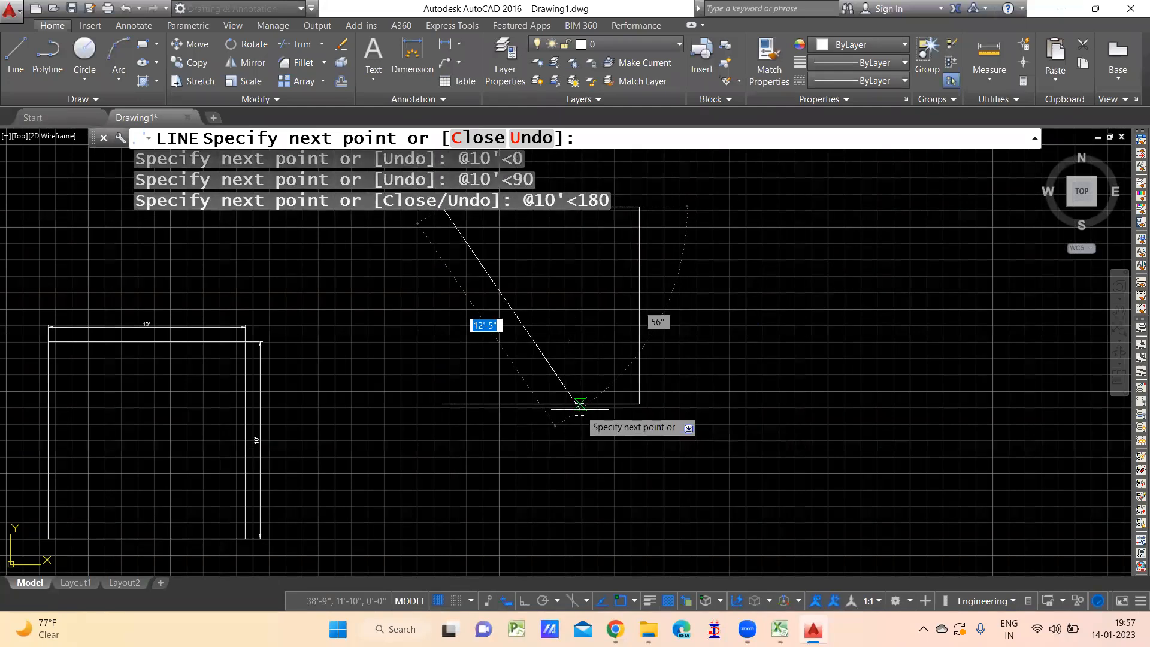
{"action": "middle_click_drag", "start_coordinate": [446, 372], "coordinate": [405, 453]}
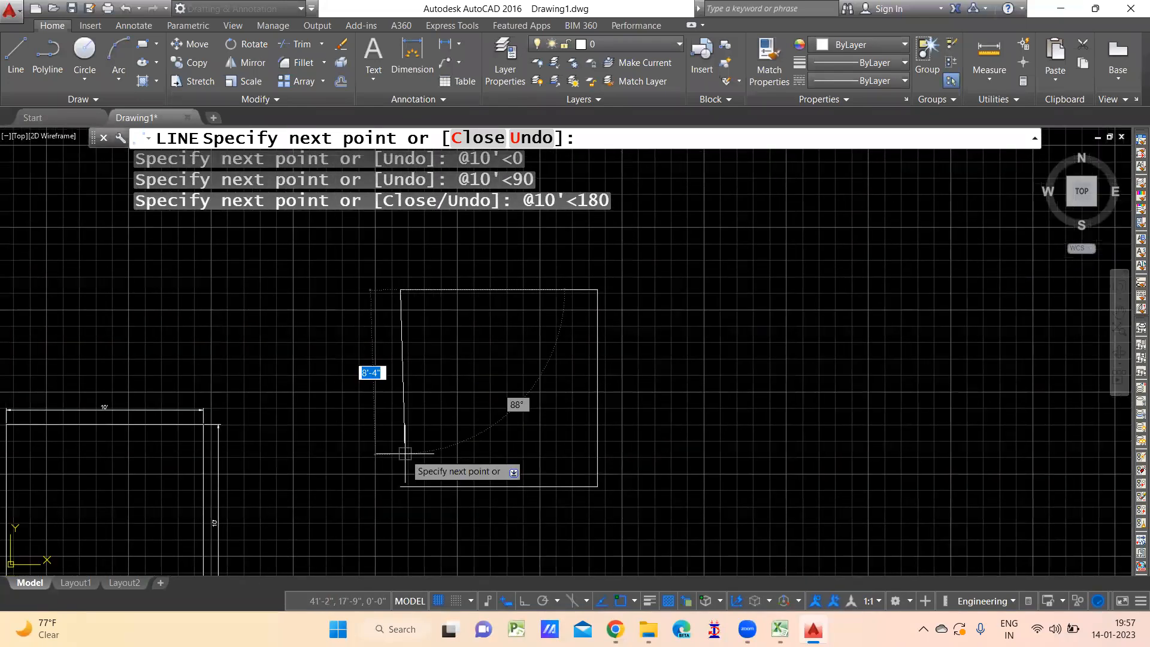
{"action": "type", "text": "10'"}
{"action": "key", "text": "Tab"}
{"action": "type", "text": "1"}
{"action": "key", "text": "BackSpace"}
{"action": "type", "text": "270"}
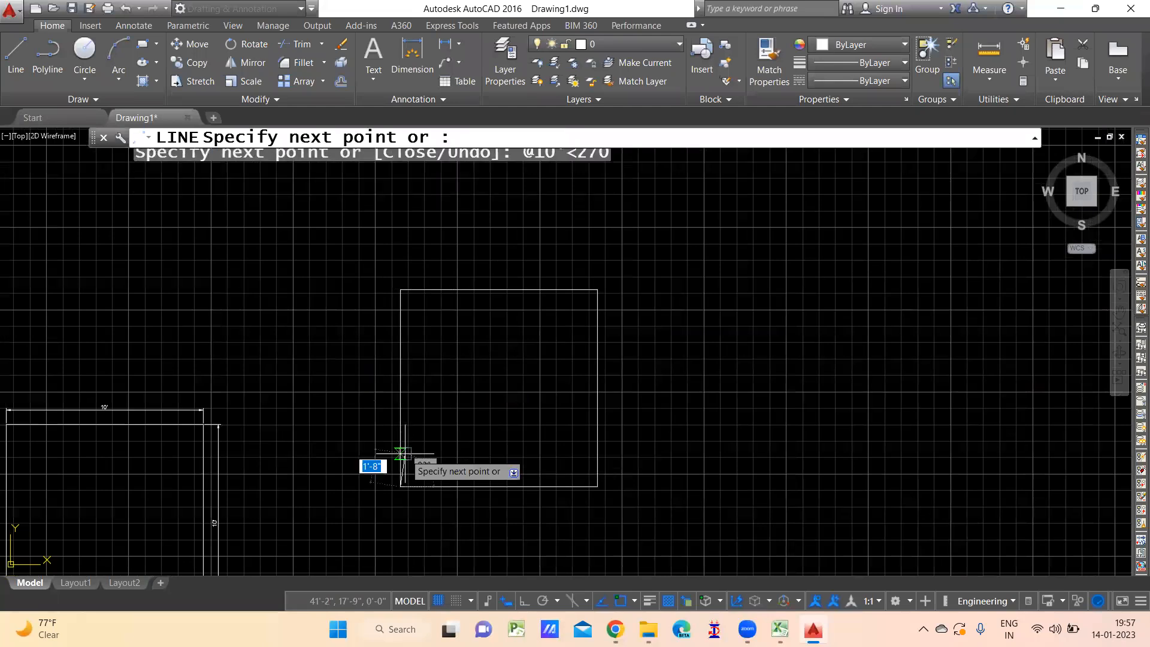
{"action": "key", "text": "Return"}
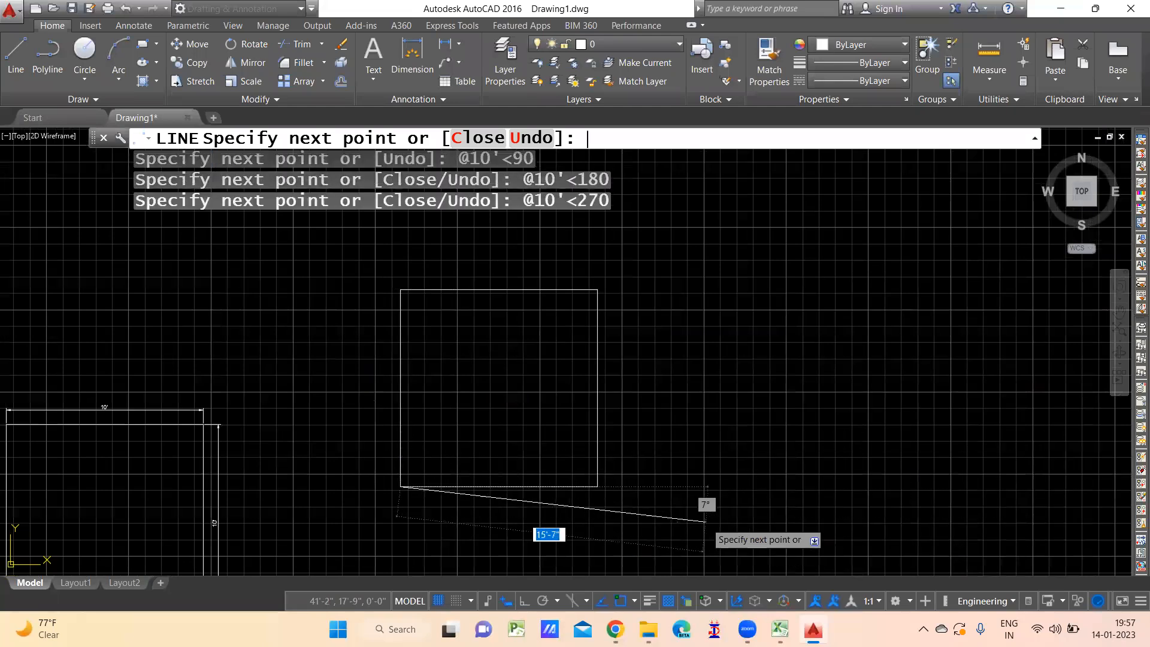
{"action": "key", "text": "Return"}
- Add a linear dimension above the third square's top edge, between its two upper corners
{"action": "mouse_move", "coordinate": [515, 267]}
{"action": "middle_mouse_down"}
{"action": "mouse_move", "coordinate": [513, 311]}
{"action": "mouse_move", "coordinate": [498, 318]}
{"action": "middle_mouse_up"}
{"action": "type", "text": "DLI"}
{"action": "key", "text": "Return"}
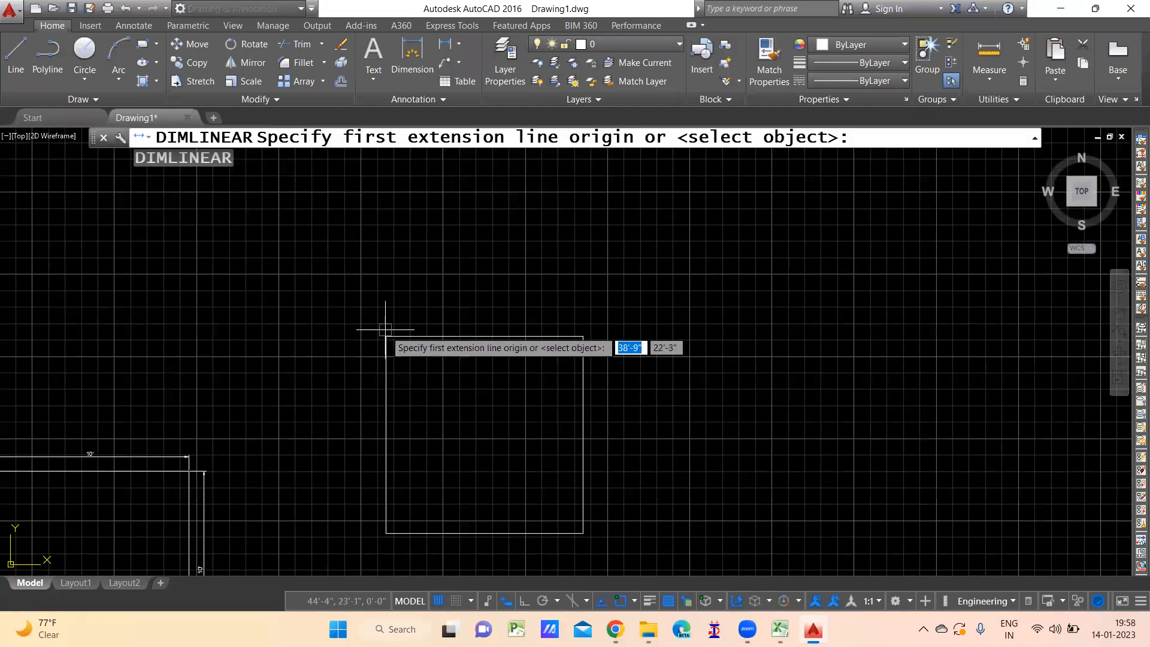
{"action": "left_click", "coordinate": [385, 336]}
{"action": "left_click", "coordinate": [583, 336]}
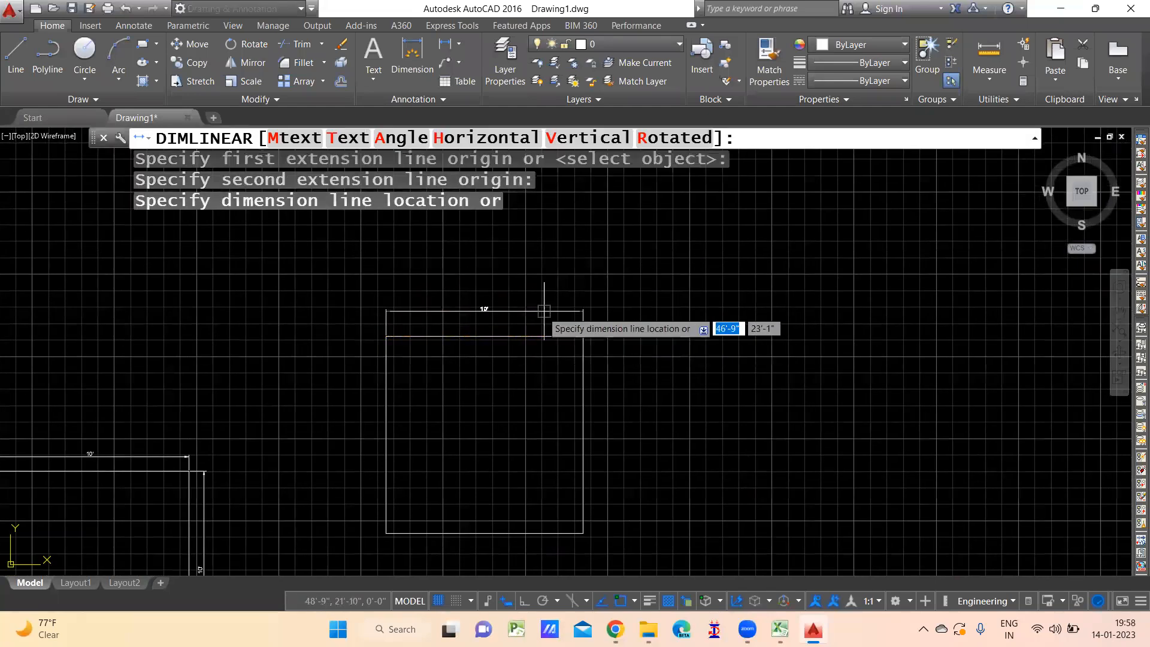
{"action": "scroll", "coordinate": [530, 316], "scroll_direction": "up", "scroll_amount": 4}
{"action": "left_click", "coordinate": [526, 327]}
- Add a vertical linear dimension beside the third square's right edge, between its upper and lower corners
{"action": "middle_click_drag", "start_coordinate": [806, 410], "coordinate": [768, 366]}
{"action": "key", "text": "Return"}
{"action": "left_click", "coordinate": [623, 328]}
{"action": "scroll", "coordinate": [683, 397], "scroll_direction": "down", "scroll_amount": 4}
{"action": "middle_click_drag", "start_coordinate": [682, 397], "coordinate": [693, 256]}
{"action": "scroll", "coordinate": [668, 424], "scroll_direction": "up", "scroll_amount": 2}
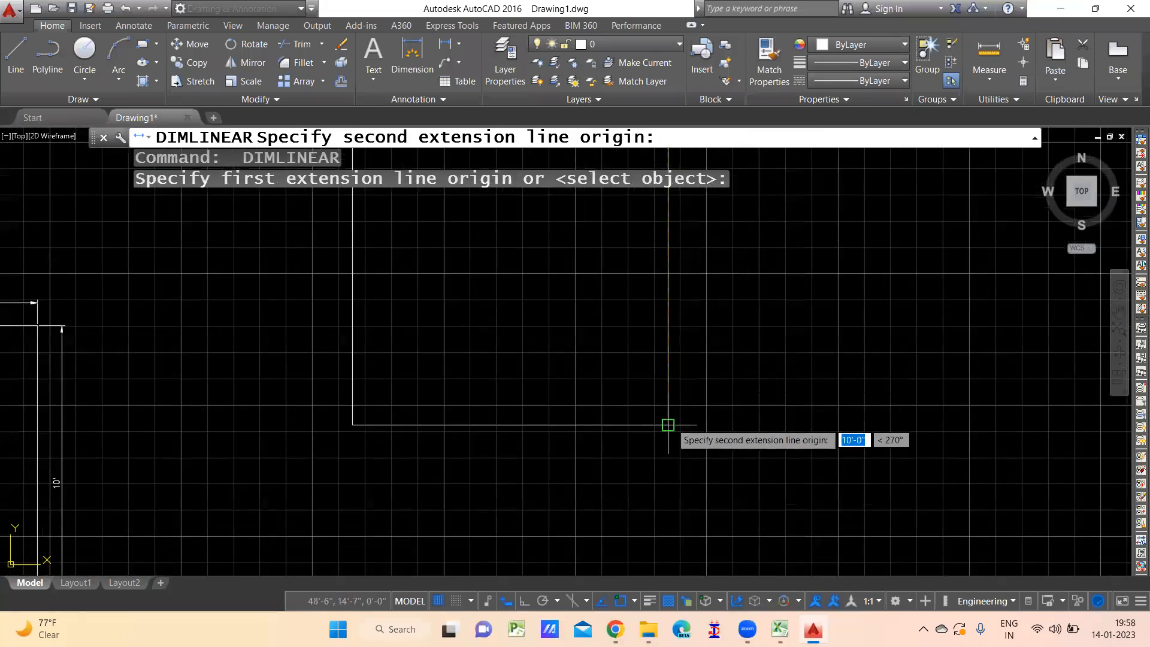
{"action": "left_click", "coordinate": [668, 424]}
{"action": "scroll", "coordinate": [716, 303], "scroll_direction": "down", "scroll_amount": 2}
{"action": "middle_click_drag", "start_coordinate": [716, 303], "coordinate": [643, 452]}
{"action": "scroll", "coordinate": [644, 452], "scroll_direction": "up", "scroll_amount": 2}
{"action": "left_click", "coordinate": [628, 406]}
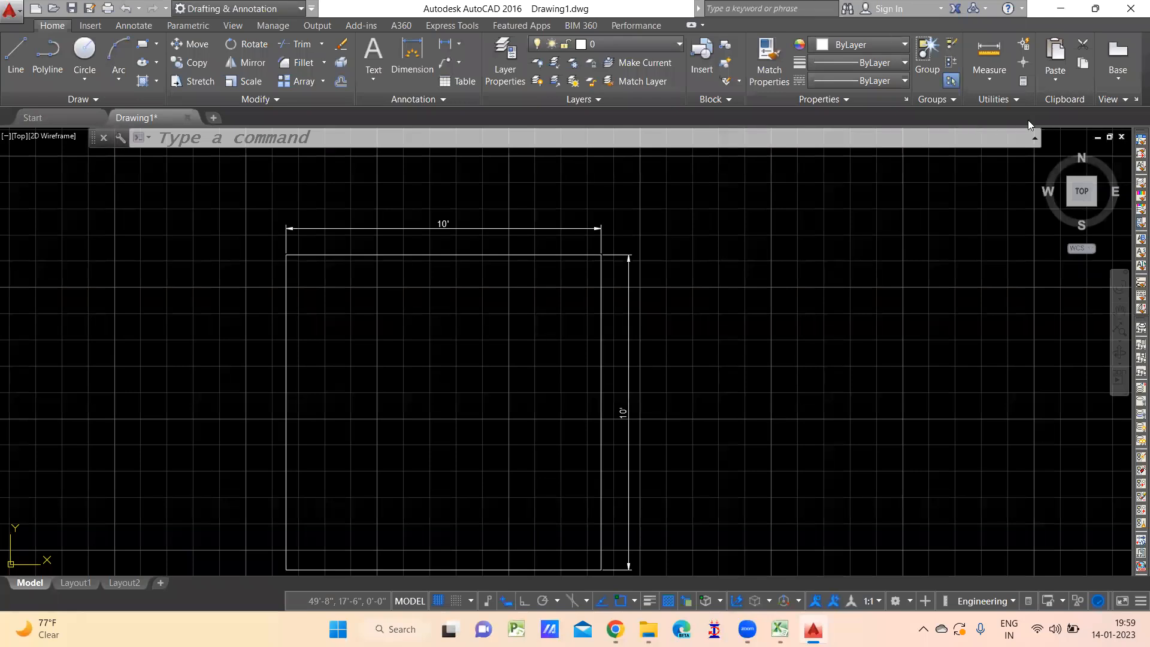
- Examine the third square's dimensions and compare the three dimensioned squares
{"action": "scroll", "coordinate": [673, 343], "scroll_direction": "down", "scroll_amount": 2}
{"action": "scroll", "coordinate": [652, 354], "scroll_direction": "down", "scroll_amount": 4}
{"action": "scroll", "coordinate": [683, 339], "scroll_direction": "up", "scroll_amount": 8}
{"action": "scroll", "coordinate": [649, 390], "scroll_direction": "down", "scroll_amount": 2}
{"action": "middle_click_drag", "start_coordinate": [648, 390], "coordinate": [607, 338]}
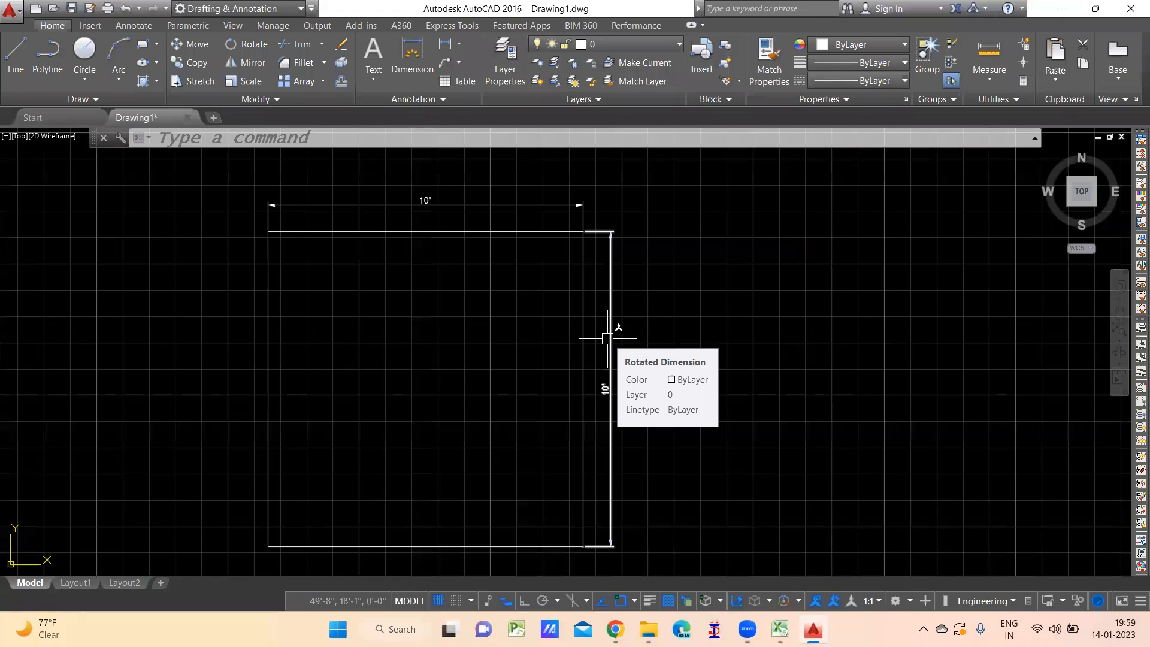
{"action": "scroll", "coordinate": [663, 308], "scroll_direction": "down", "scroll_amount": 5}
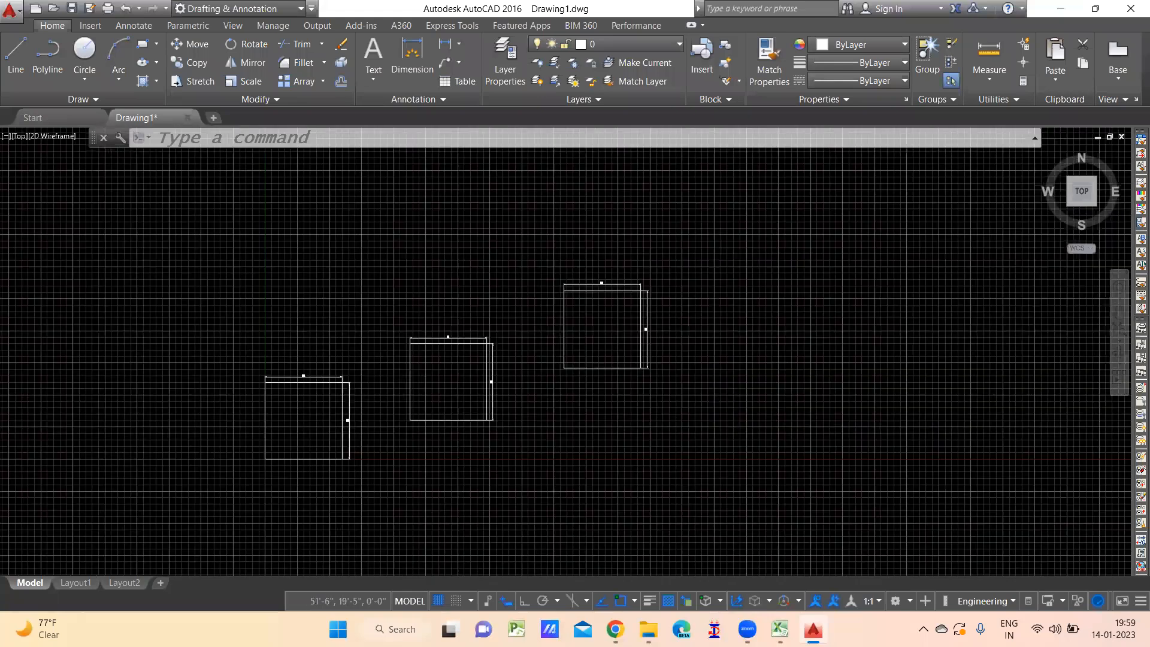
{"action": "mouse_move", "coordinate": [437, 395]}
{"action": "middle_mouse_down"}
{"action": "mouse_move", "coordinate": [613, 347]}
{"action": "mouse_move", "coordinate": [435, 409]}
{"action": "middle_mouse_up"}
{"action": "scroll", "coordinate": [488, 378], "scroll_direction": "up", "scroll_amount": 1}
{"action": "scroll", "coordinate": [420, 334], "scroll_direction": "up", "scroll_amount": 1}
{"action": "mouse_move", "coordinate": [638, 345]}
{"action": "middle_mouse_down"}
{"action": "mouse_move", "coordinate": [628, 368]}
{"action": "mouse_move", "coordinate": [544, 398]}
{"action": "mouse_move", "coordinate": [279, 412]}
{"action": "middle_mouse_up"}
{"action": "key", "text": "Escape"}
{"action": "key", "text": "Escape"}
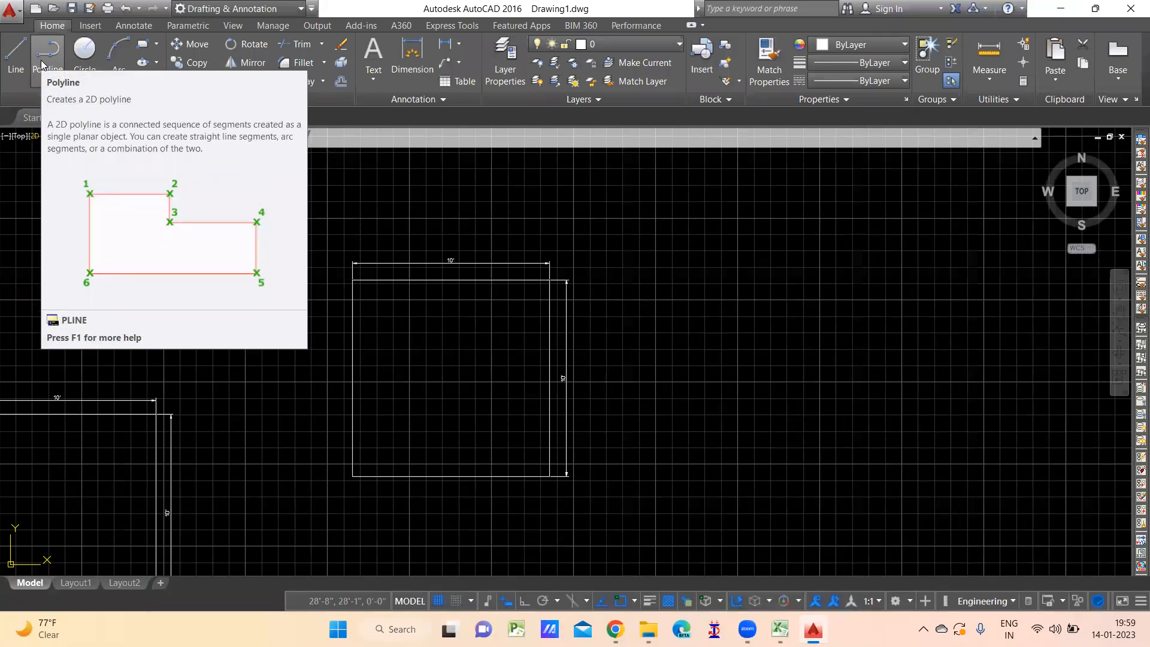
- Start a polyline in the empty area right of the third square and draw a zigzag of six straight segments
{"action": "left_click", "coordinate": [42, 65]}
{"action": "middle_click_drag", "start_coordinate": [719, 385], "coordinate": [564, 399]}
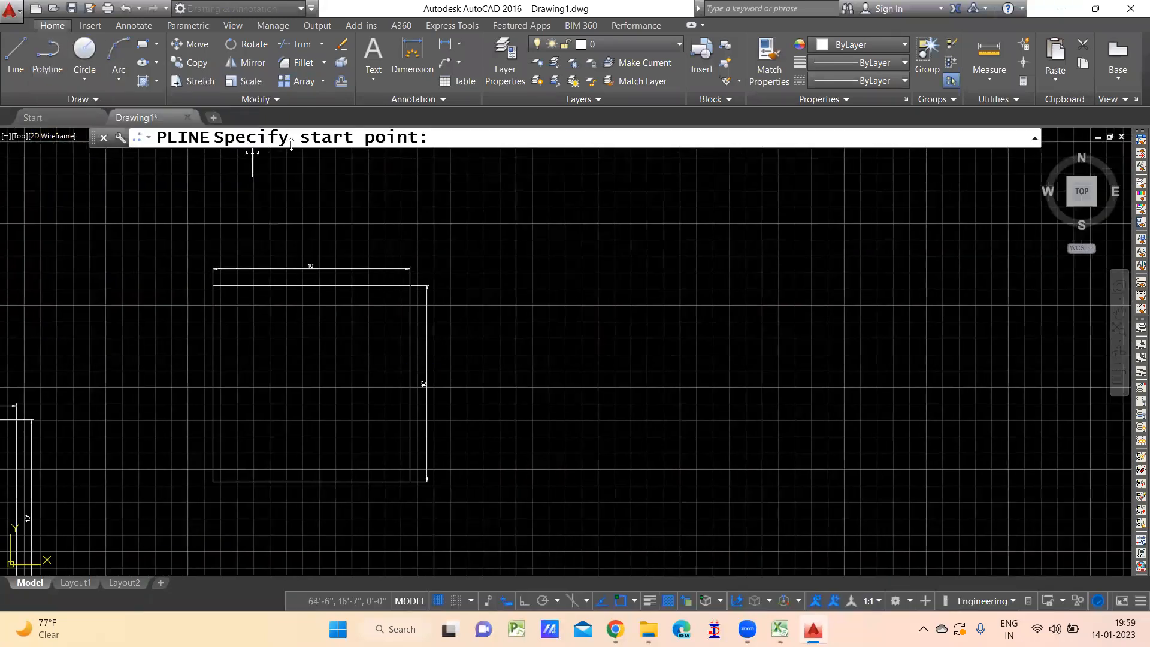
{"action": "scroll", "coordinate": [426, 308], "scroll_direction": "down", "scroll_amount": 2}
{"action": "middle_click_drag", "start_coordinate": [678, 415], "coordinate": [557, 449]}
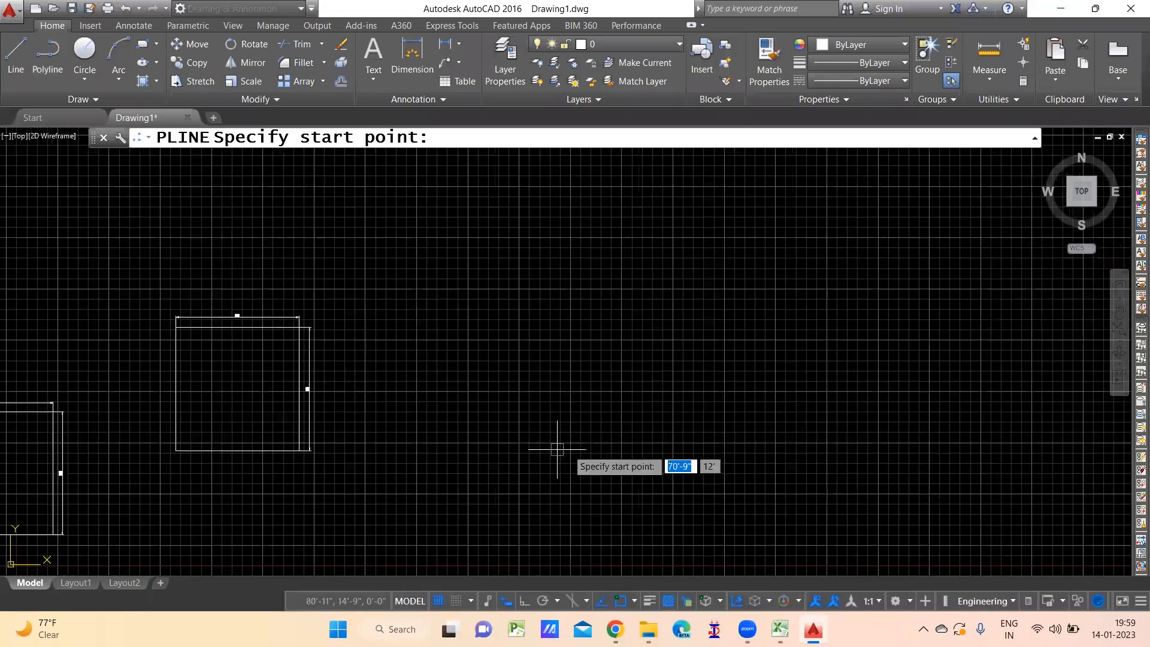
{"action": "scroll", "coordinate": [557, 449], "scroll_direction": "up", "scroll_amount": 4}
{"action": "left_click", "coordinate": [352, 400]}
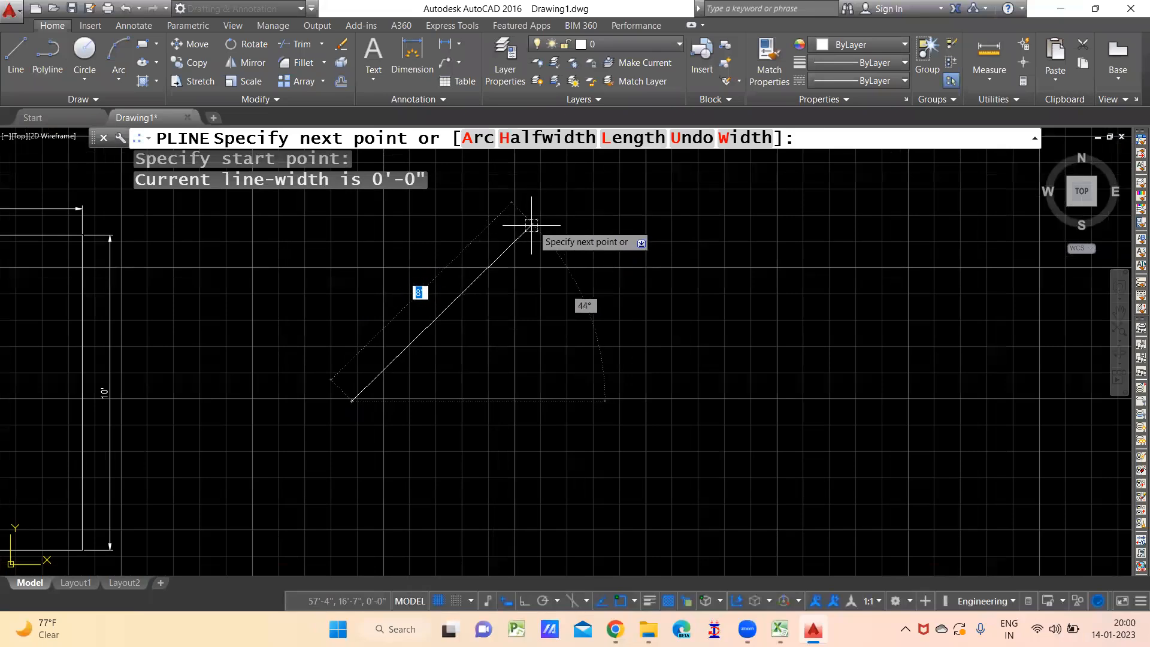
{"action": "left_click", "coordinate": [514, 234]}
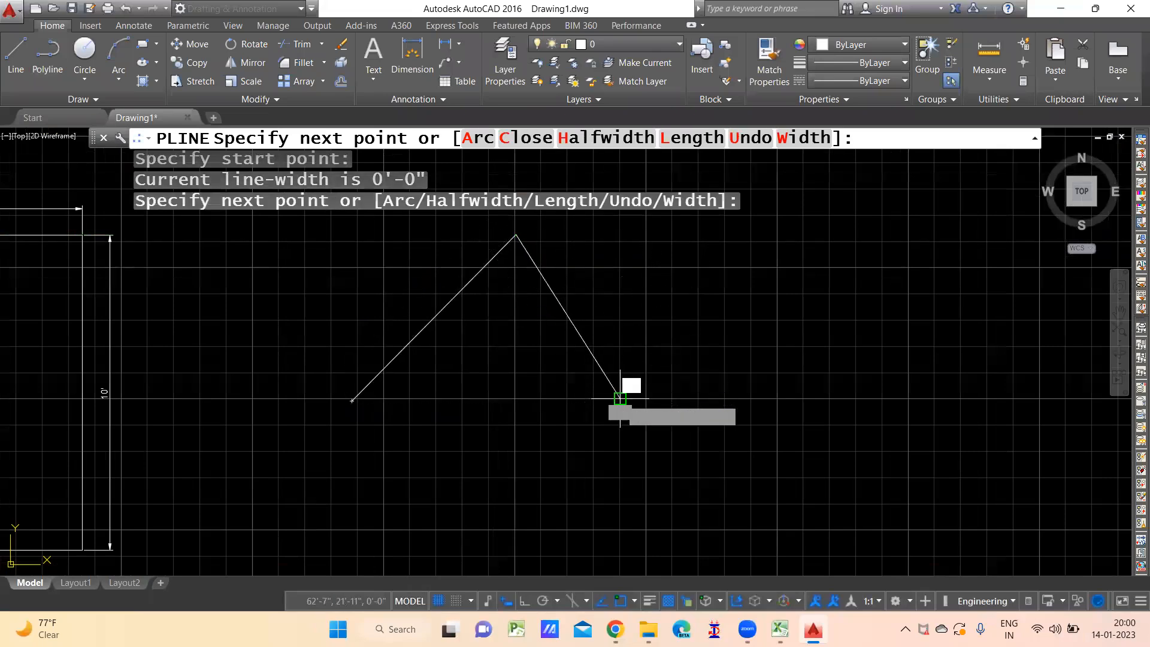
{"action": "left_click", "coordinate": [619, 398]}
{"action": "middle_click_drag", "start_coordinate": [702, 305], "coordinate": [558, 431]}
{"action": "left_click", "coordinate": [584, 354]}
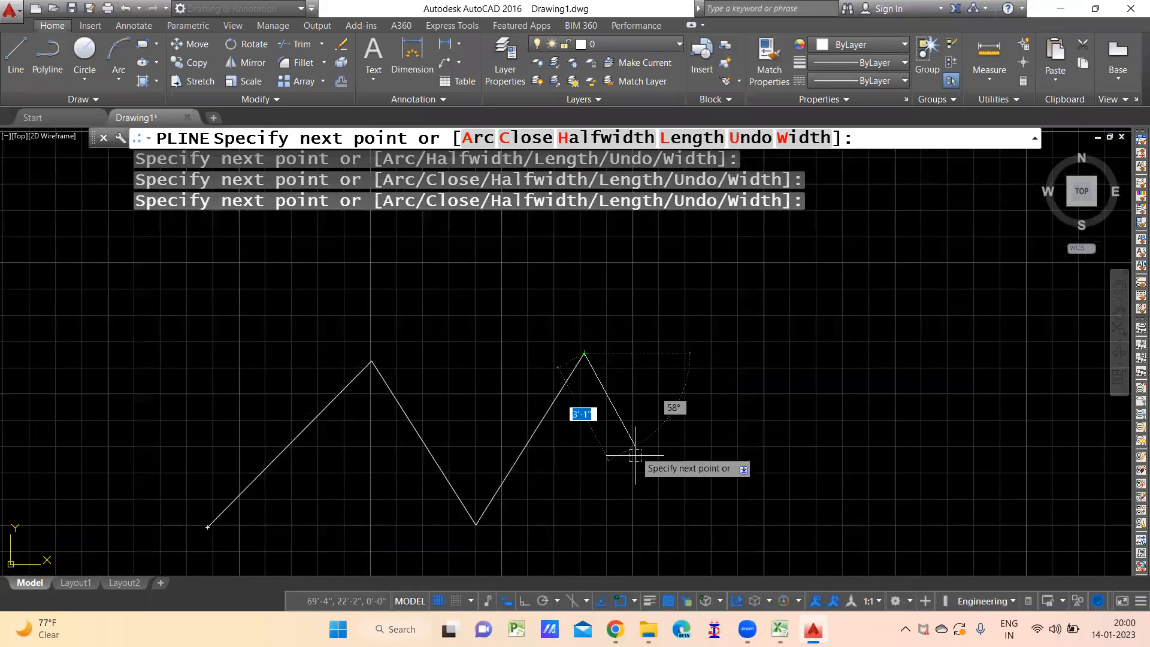
{"action": "left_click", "coordinate": [674, 521]}
{"action": "left_click", "coordinate": [777, 338]}
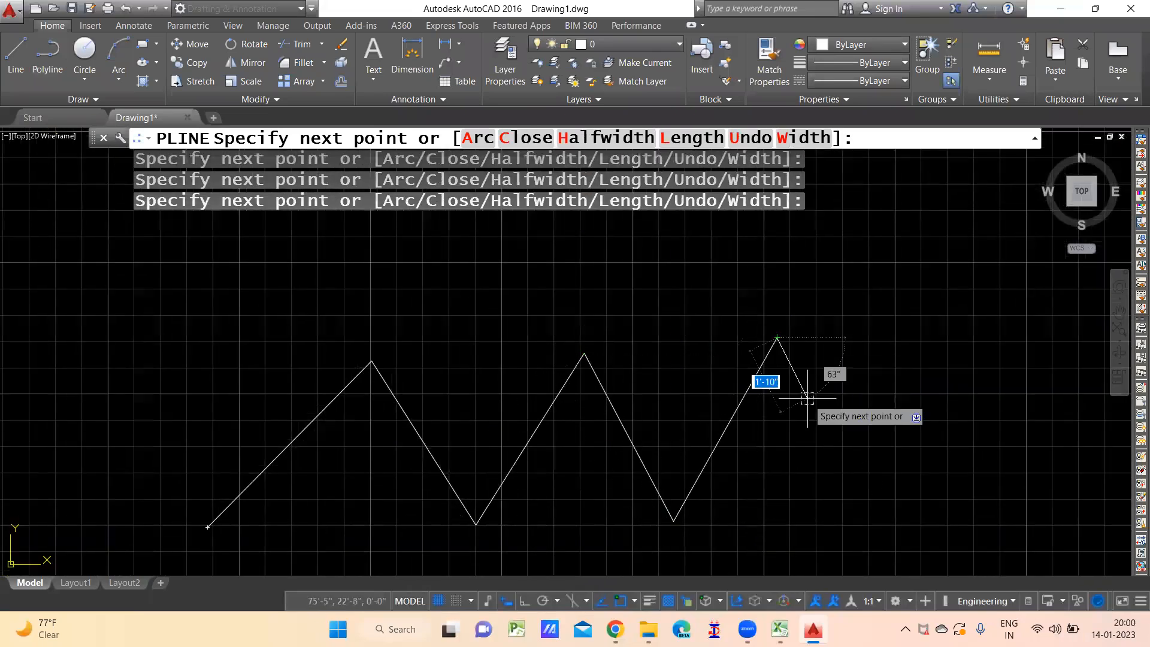
{"action": "left_click", "coordinate": [846, 513]}
- Continue the polyline with a large arc curving below and around to the right, followed by a long, nearly horizontal straight segment
{"action": "type", "text": "A"}
{"action": "key", "text": "Return"}
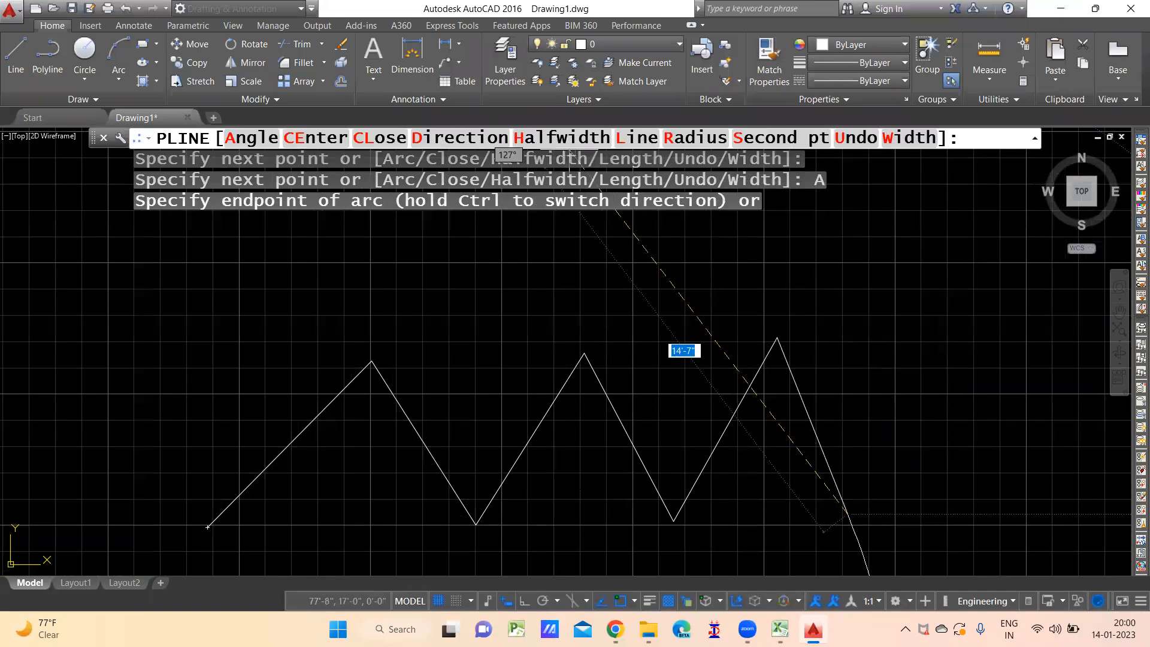
{"action": "middle_click_drag", "start_coordinate": [904, 390], "coordinate": [462, 330]}
{"action": "left_click", "coordinate": [475, 306]}
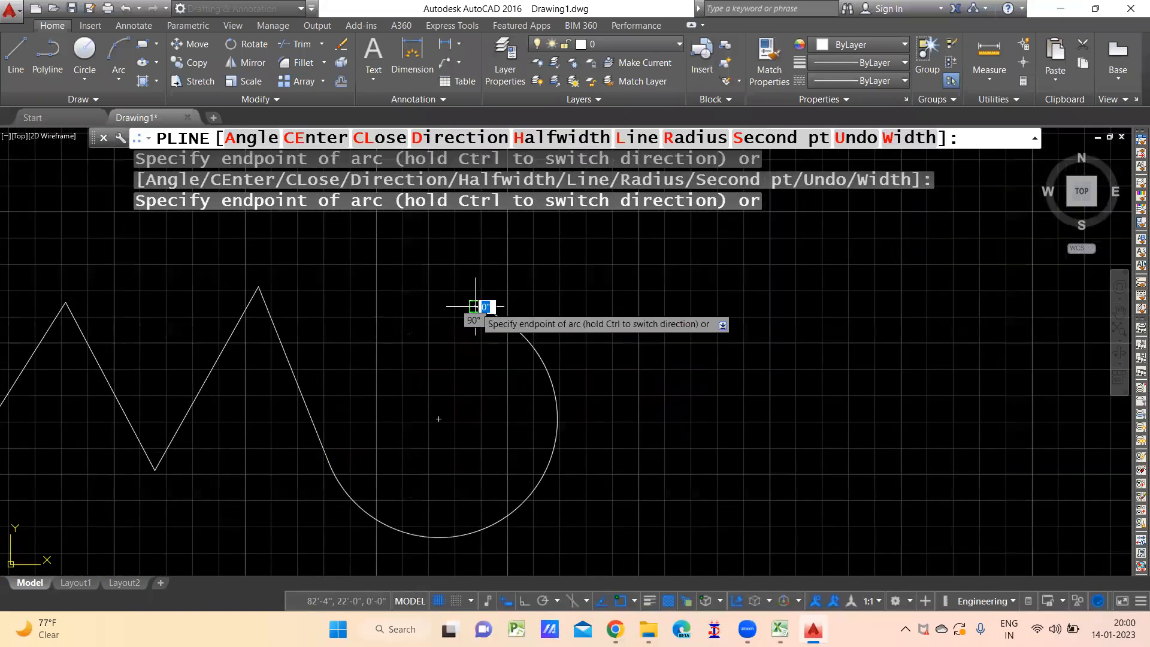
{"action": "left_click", "coordinate": [656, 139]}
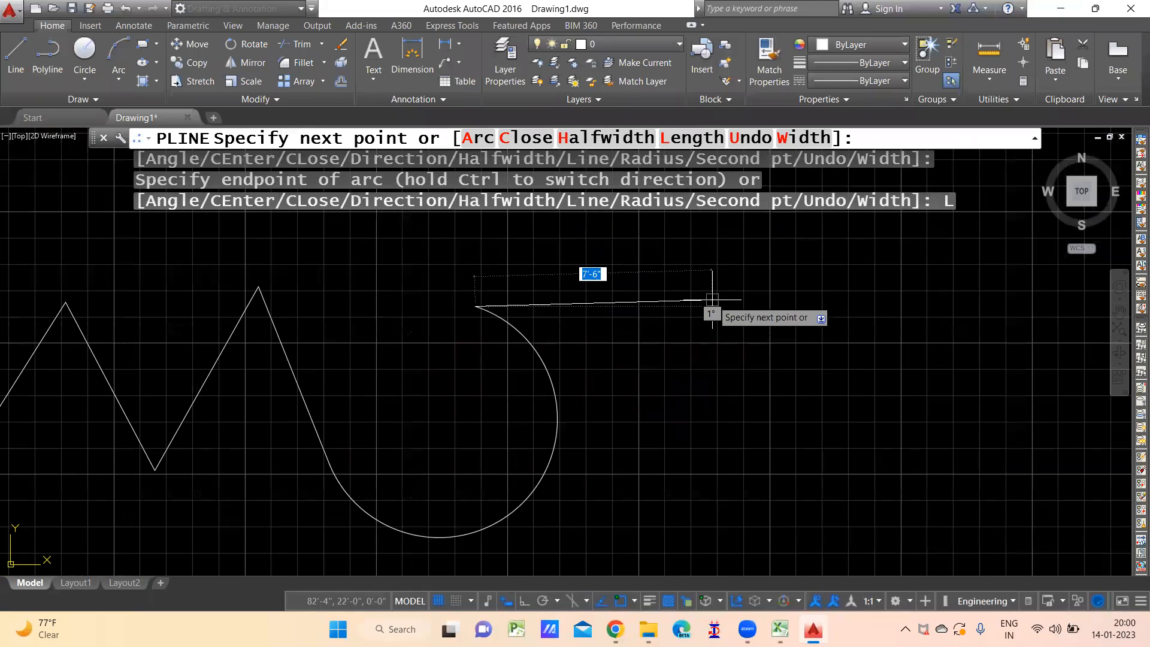
{"action": "left_click", "coordinate": [733, 281]}
- Add a tapered polyline segment rising to the right, with a starting half-width of 6" and an ending half-width of 0
{"action": "right_click", "coordinate": [592, 139]}
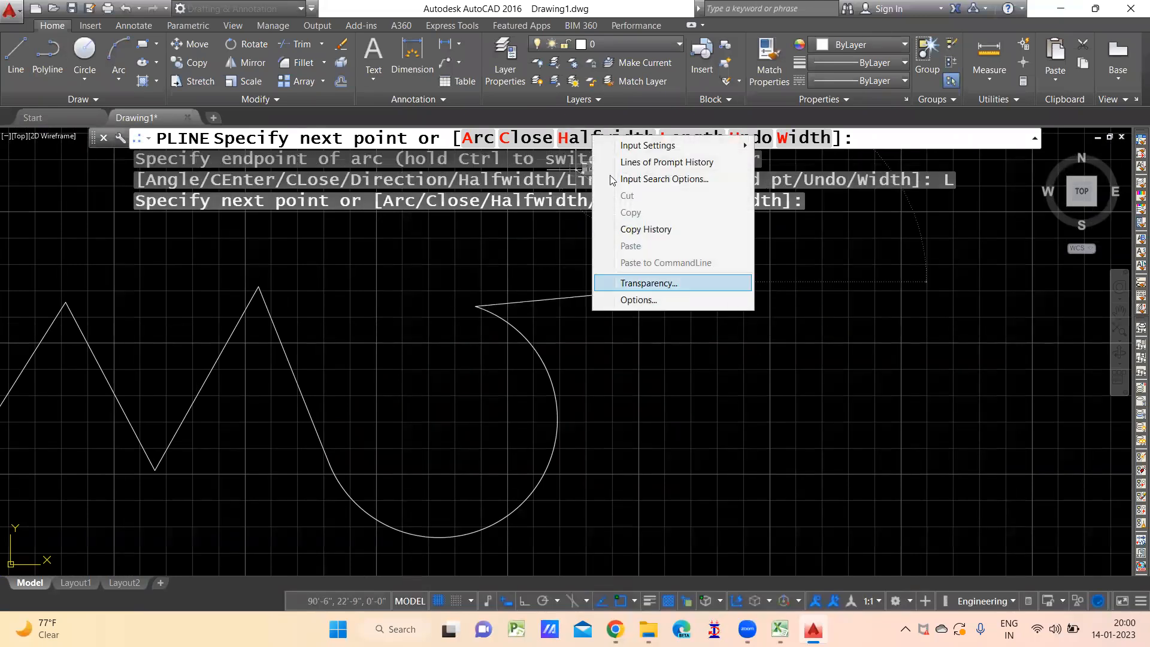
{"action": "left_click", "coordinate": [580, 137]}
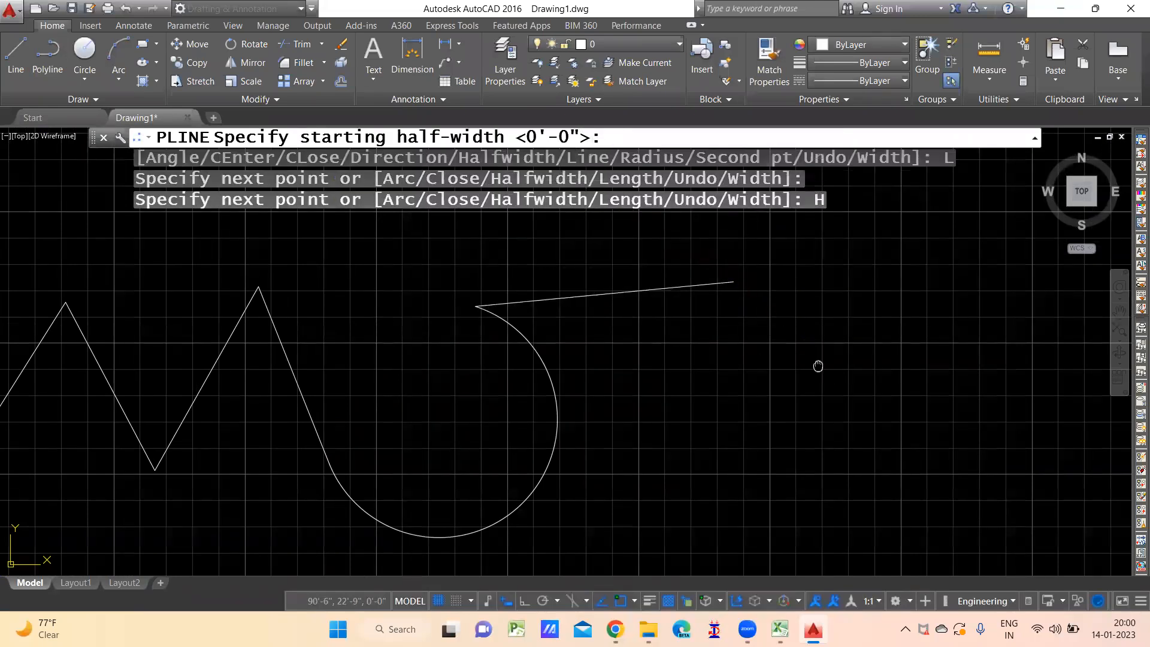
{"action": "middle_click_drag", "start_coordinate": [813, 331], "coordinate": [652, 446]}
{"action": "type", "text": "6"}
{"action": "key", "text": "Return"}
{"action": "type", "text": "0"}
{"action": "key", "text": "Return"}
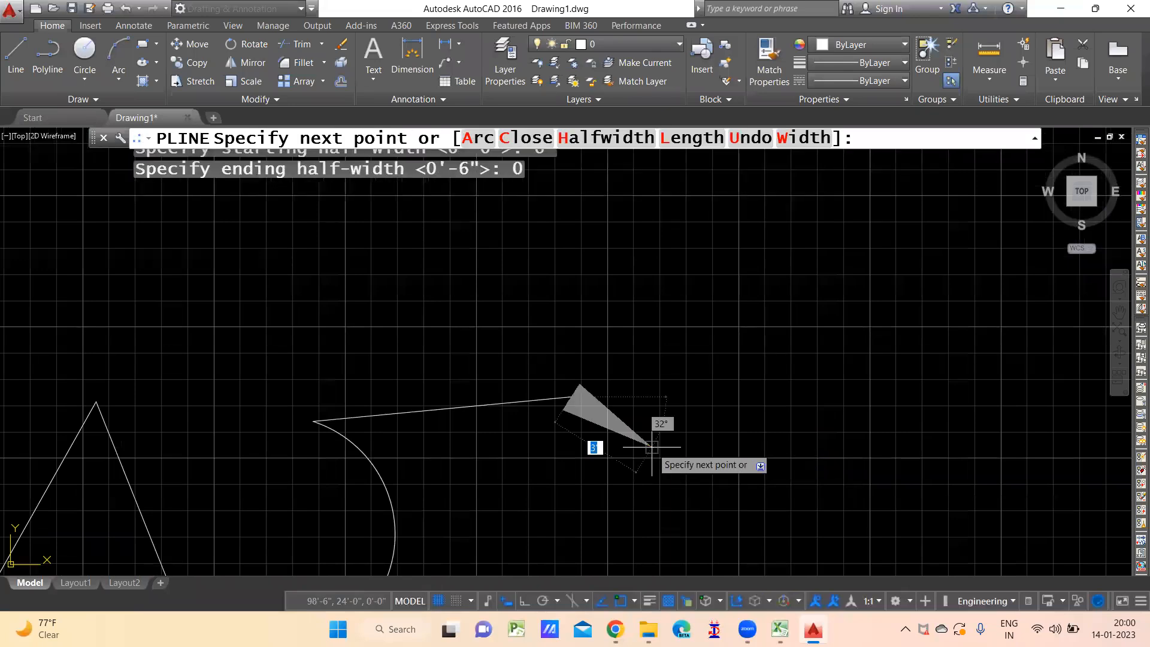
{"action": "scroll", "coordinate": [847, 314], "scroll_direction": "down", "scroll_amount": 4}
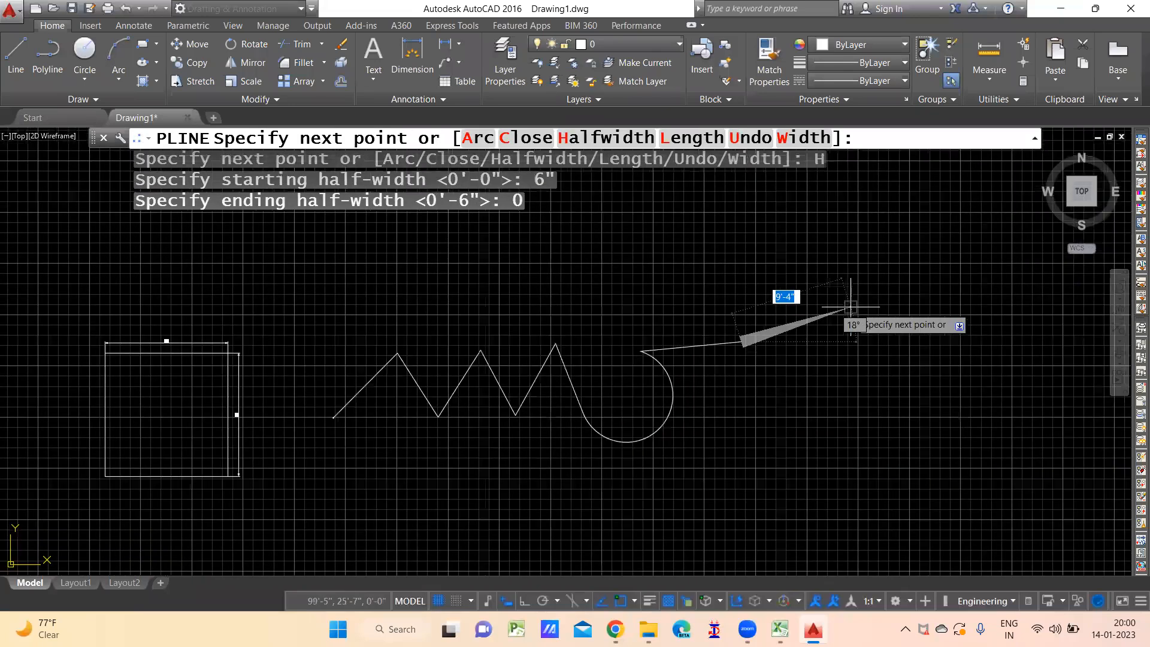
{"action": "left_click", "coordinate": [948, 263]}
- Extend the polyline straight on from the tapered segment's tip with the Length option
{"action": "middle_click_drag", "start_coordinate": [947, 262], "coordinate": [522, 390]}
{"action": "left_click", "coordinate": [704, 138]}
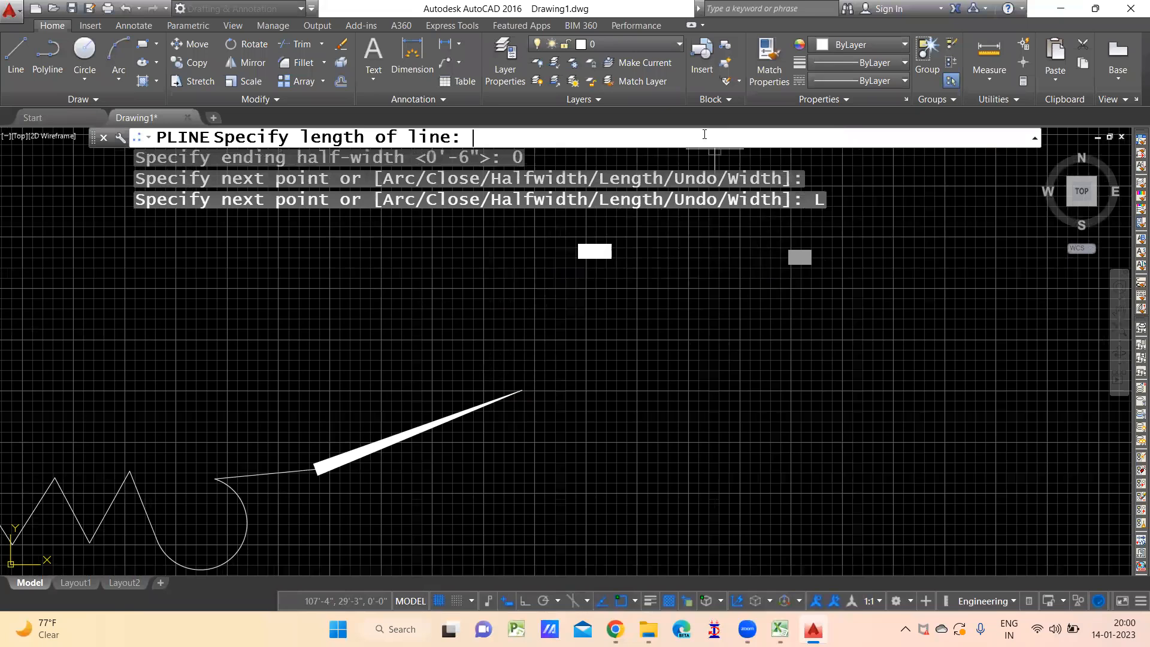
{"action": "left_click", "coordinate": [747, 305]}
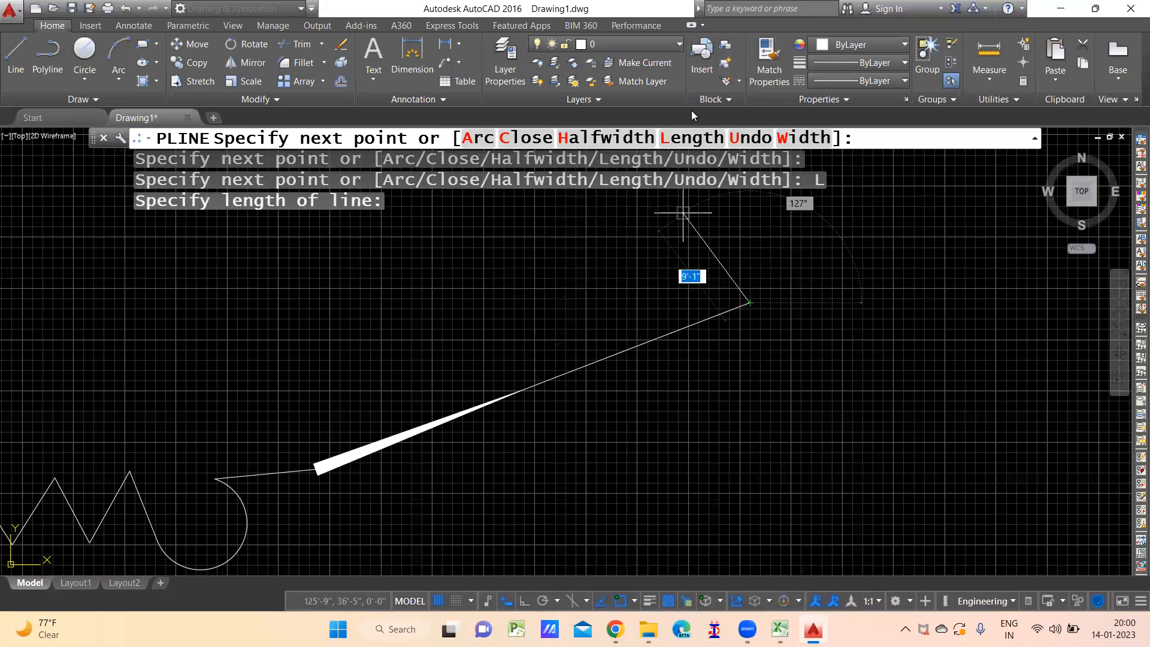
- Try to set a starting width of 6" for the polyline's next segment
{"action": "key", "text": "Return"}
{"action": "type", "text": "W"}
{"action": "key", "text": "Return"}
{"action": "type", "text": "6"}
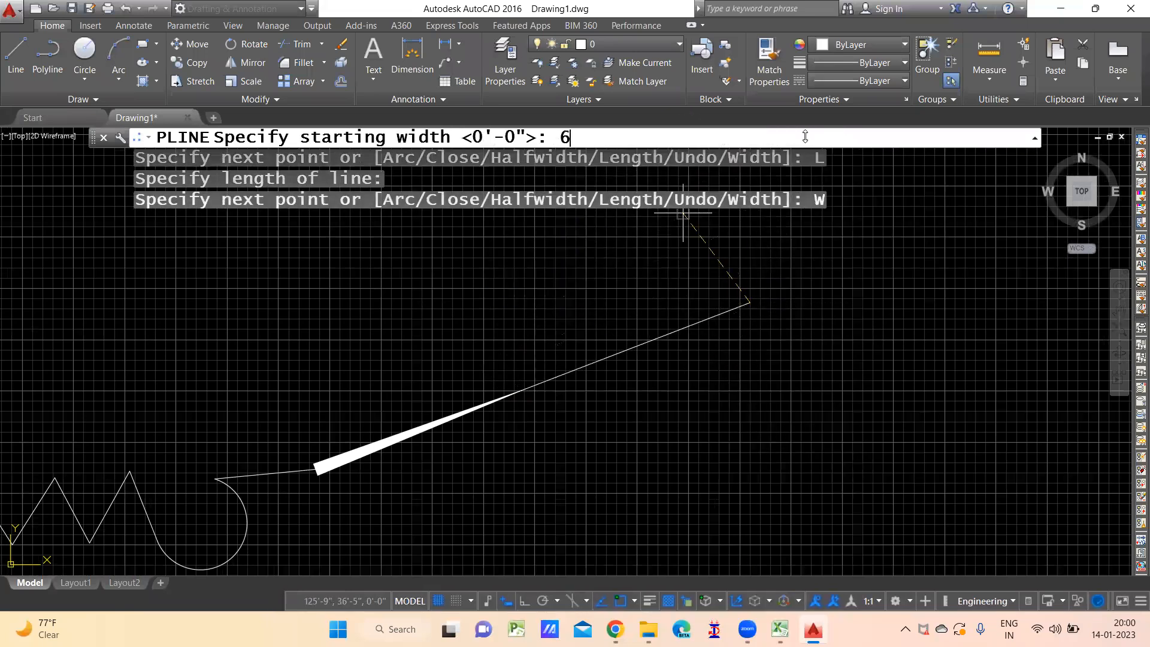
{"action": "key", "text": "Return"}
{"action": "middle_click_drag", "start_coordinate": [946, 352], "coordinate": [467, 426]}
{"action": "key", "text": "Return"}
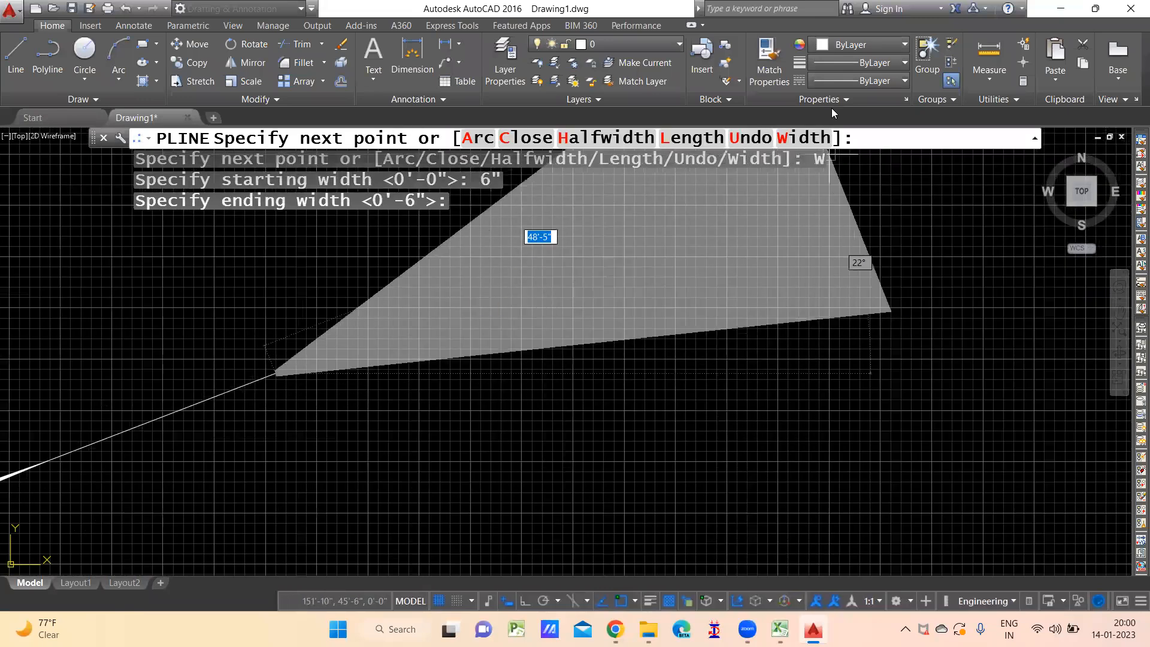
- Set the polyline's starting and ending widths to 6", add a long segment rising to the right and end the polyline
{"action": "type", "text": "W"}
{"action": "key", "text": "Return"}
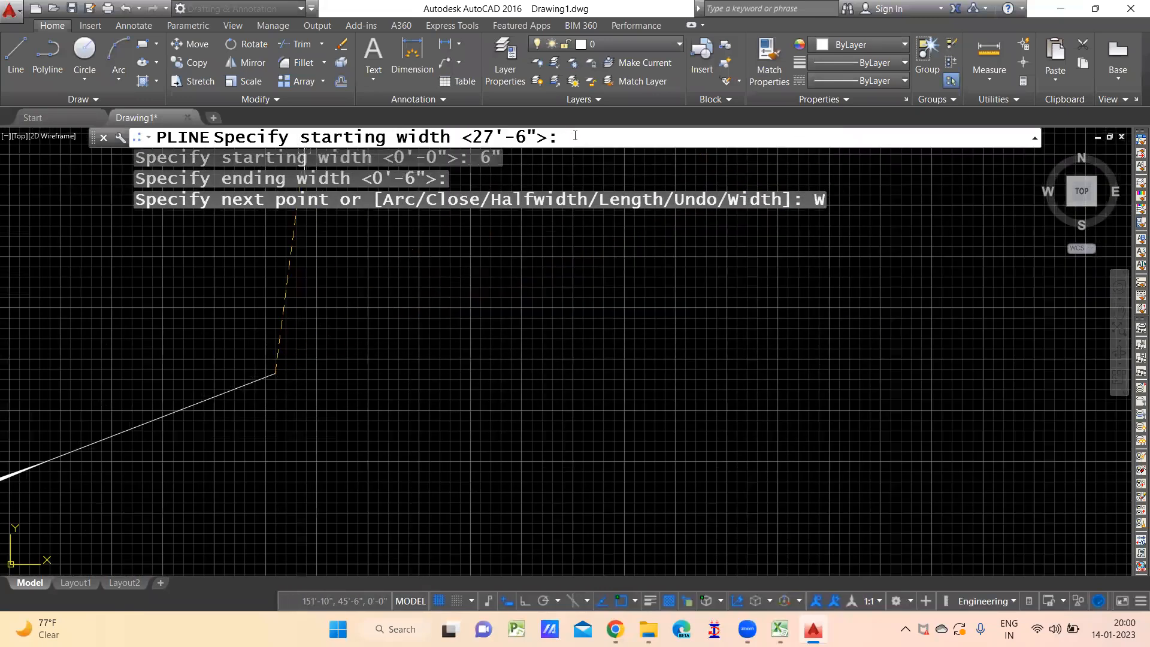
{"action": "type", "text": "6\""}
{"action": "key", "text": "Return"}
{"action": "type", "text": "6\""}
{"action": "key", "text": "Return"}
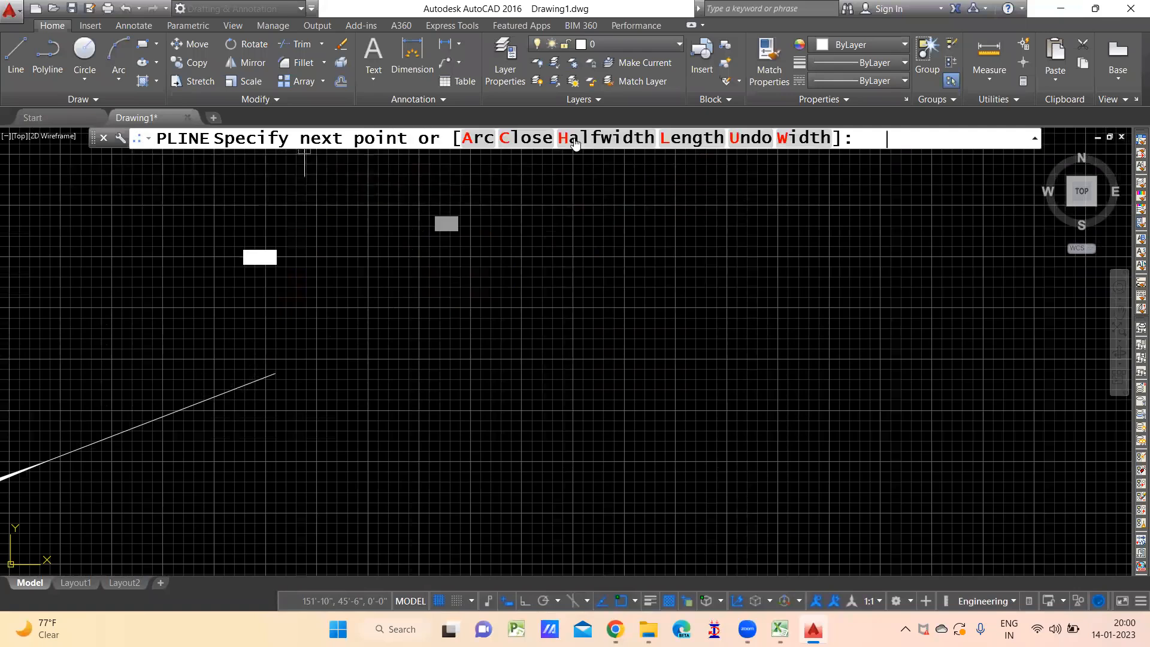
{"action": "left_click", "coordinate": [718, 203]}
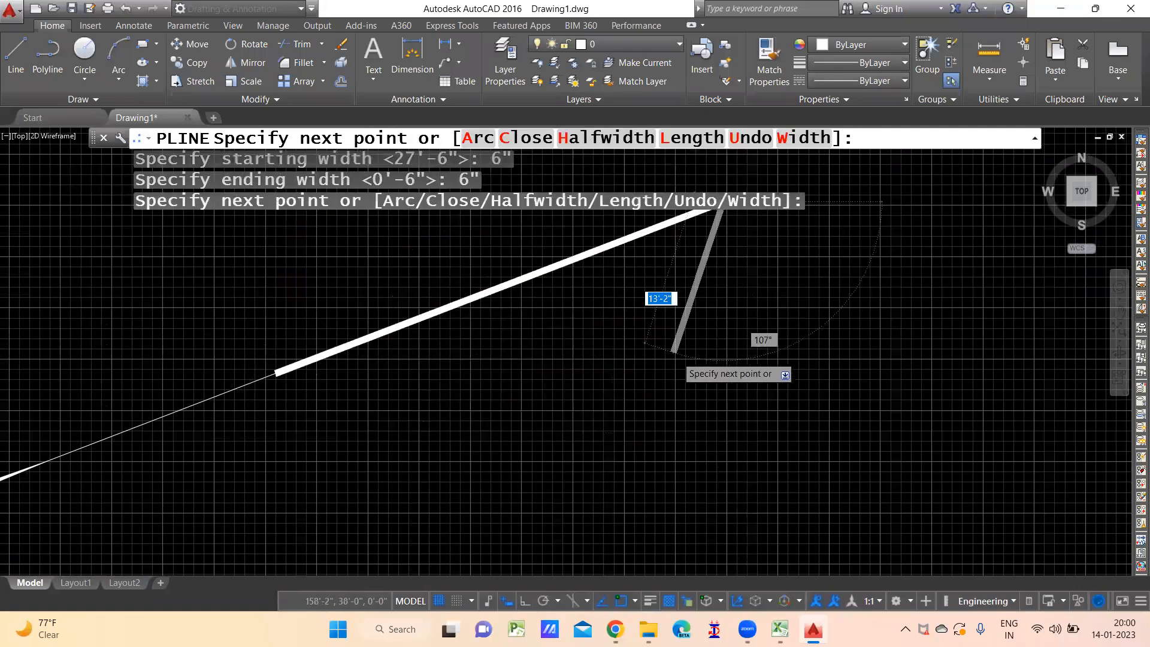
{"action": "scroll", "coordinate": [674, 352], "scroll_direction": "down", "scroll_amount": 5}
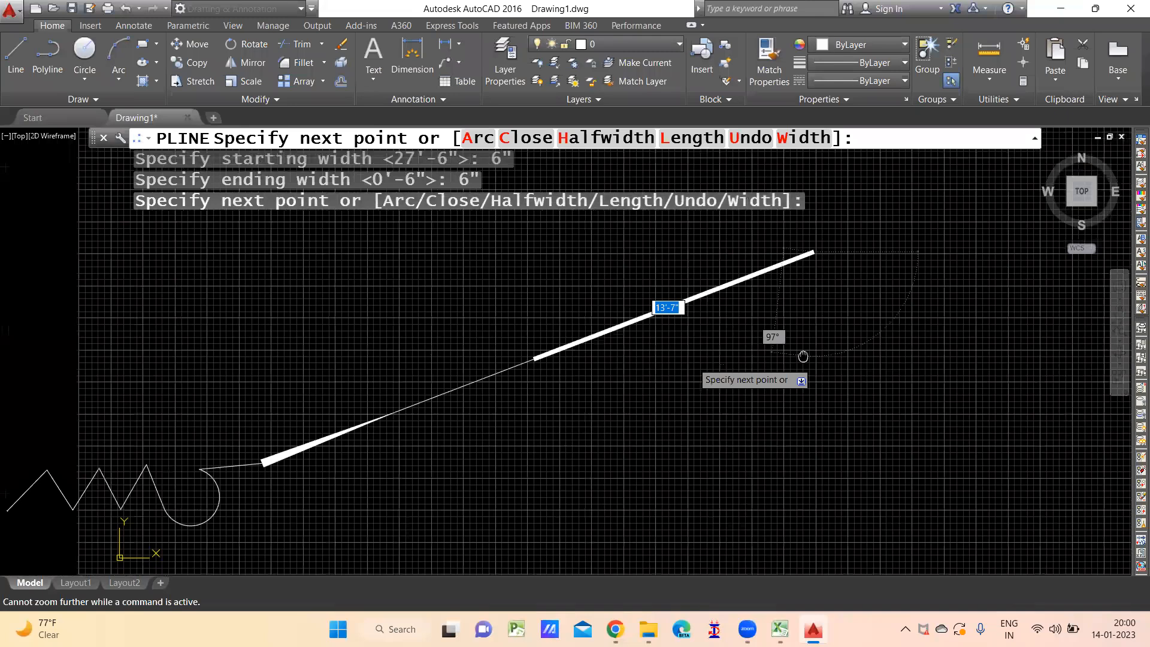
{"action": "middle_click_drag", "start_coordinate": [802, 356], "coordinate": [806, 355]}
{"action": "key", "text": "Return"}
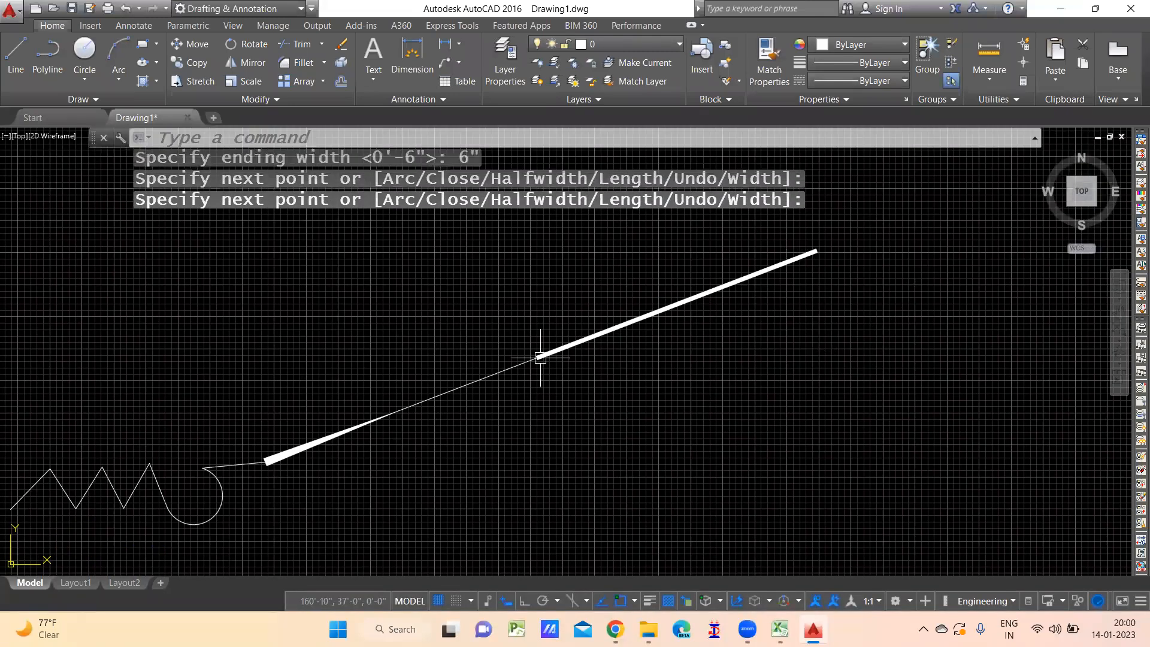
- Erase the three squares, their dimensions and the polyline from the drawing
{"action": "middle_click_drag", "start_coordinate": [476, 390], "coordinate": [926, 279]}
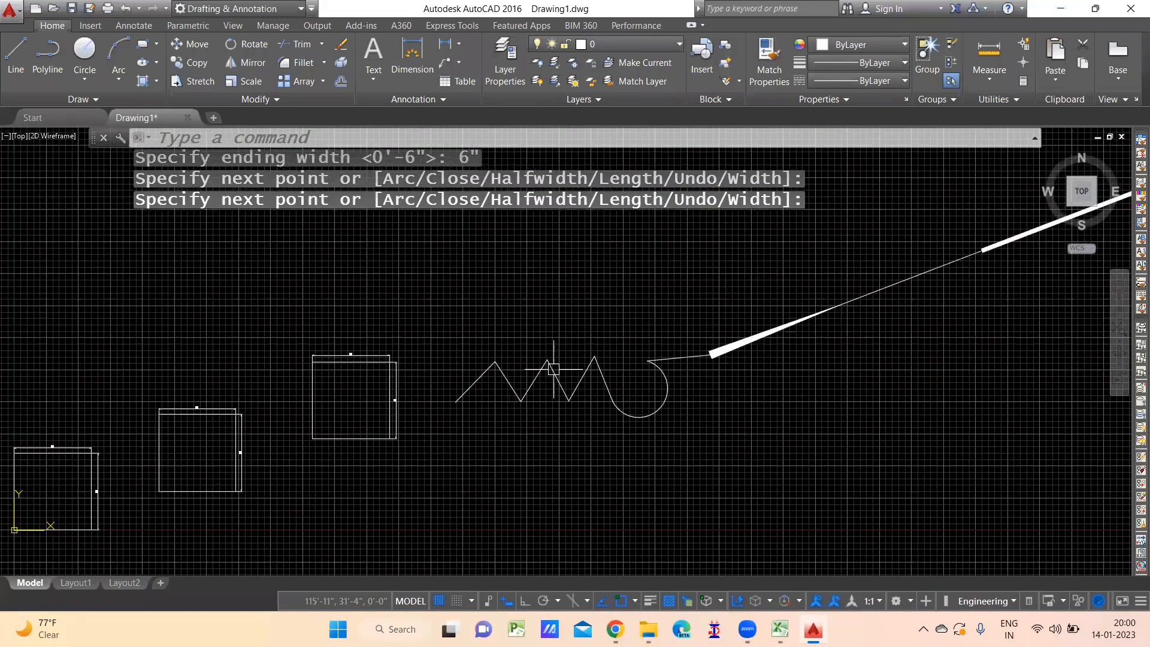
{"action": "scroll", "coordinate": [446, 388], "scroll_direction": "up", "scroll_amount": 5}
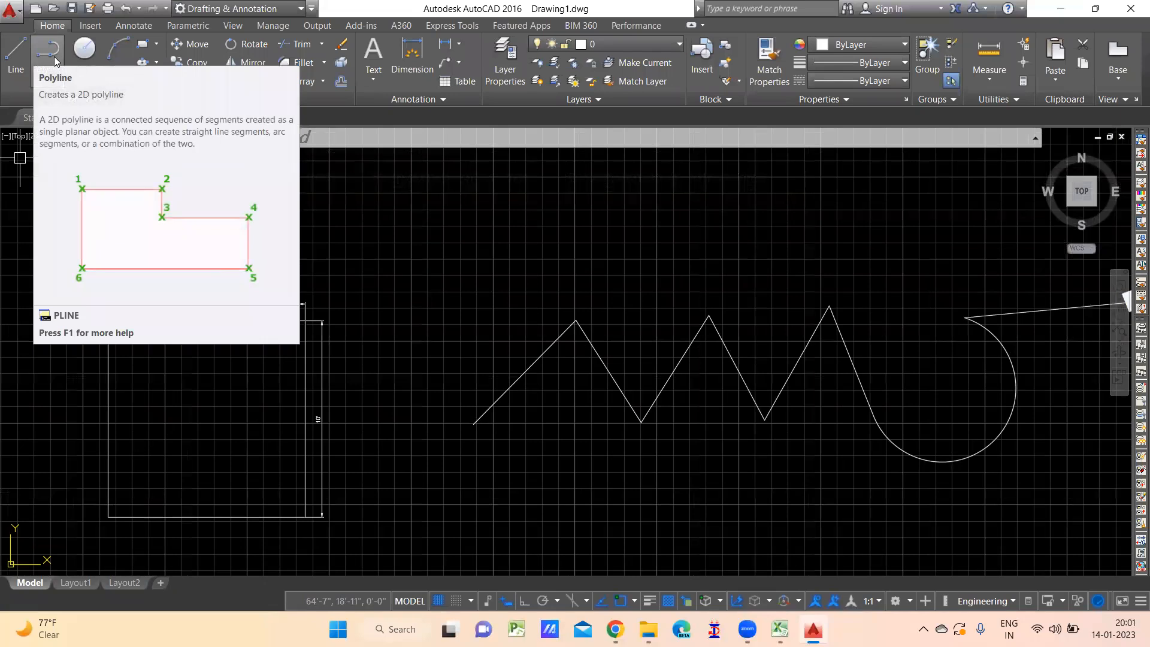
{"action": "key", "text": "Escape"}
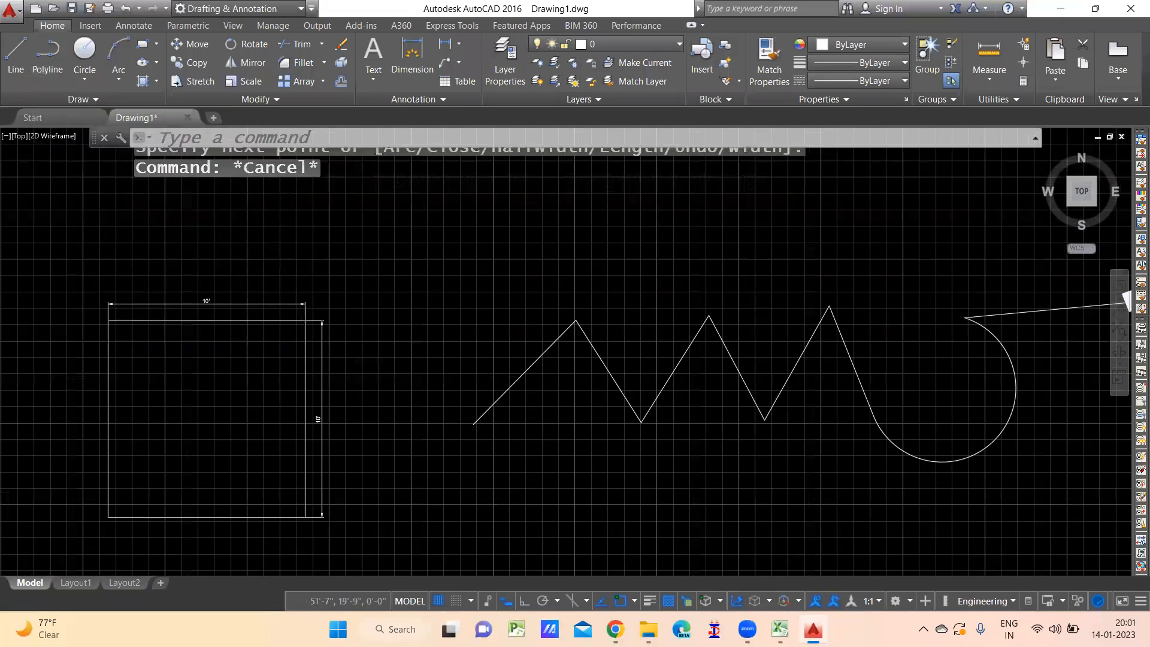
{"action": "scroll", "coordinate": [396, 372], "scroll_direction": "down", "scroll_amount": 2}
{"action": "key", "text": "Return"}
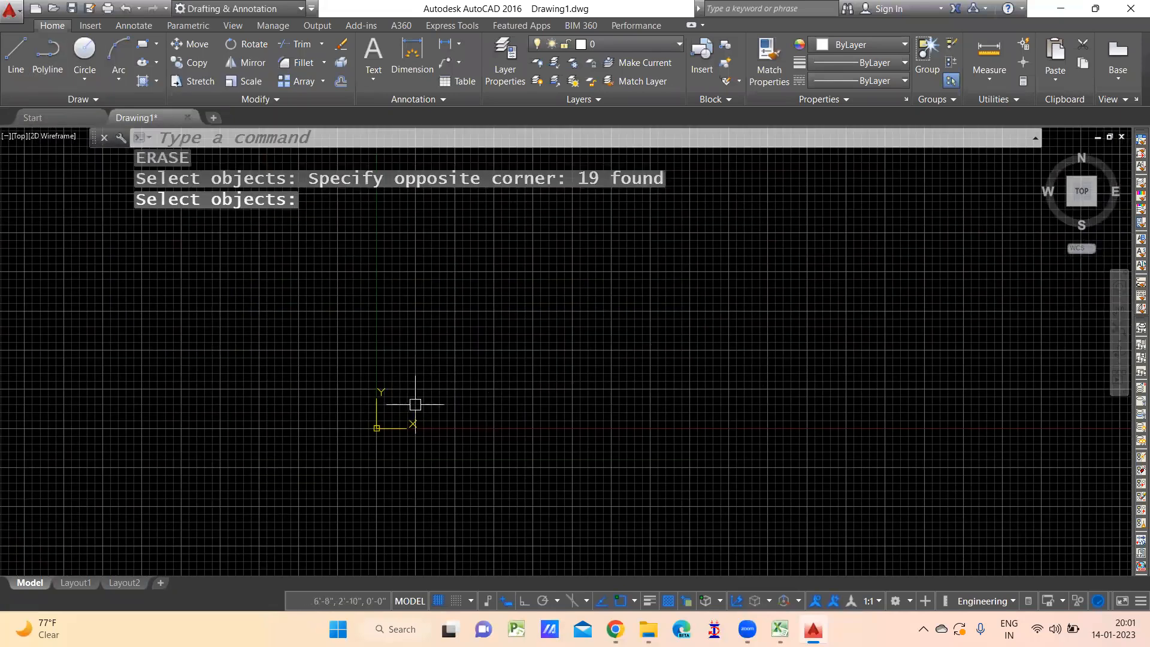
- Start a zigzag with the Line command just above and right of the origin, drawing three connected segments
{"action": "scroll", "coordinate": [413, 404], "scroll_direction": "up", "scroll_amount": 5}
{"action": "middle_click_drag", "start_coordinate": [414, 405], "coordinate": [438, 384]}
{"action": "scroll", "coordinate": [410, 401], "scroll_direction": "up", "scroll_amount": 6}
{"action": "left_click", "coordinate": [16, 55]}
{"action": "middle_click_drag", "start_coordinate": [488, 326], "coordinate": [562, 358]}
{"action": "scroll", "coordinate": [404, 429], "scroll_direction": "up", "scroll_amount": 4}
{"action": "left_click", "coordinate": [239, 430]}
{"action": "left_click", "coordinate": [412, 242]}
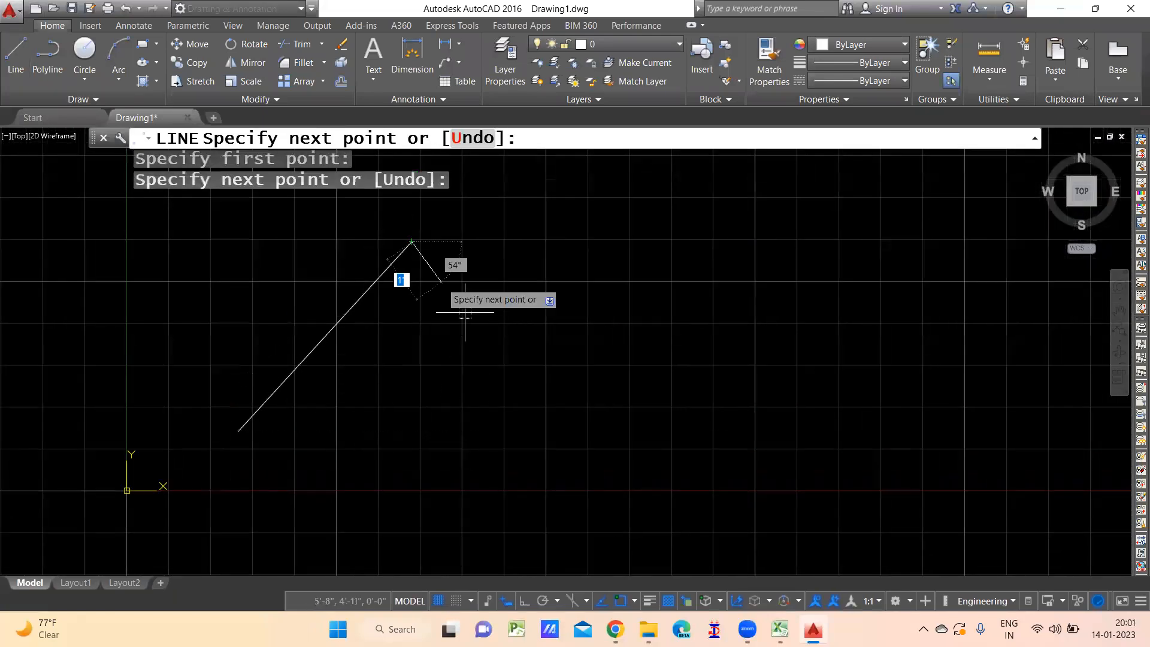
{"action": "left_click", "coordinate": [557, 436]}
{"action": "left_click", "coordinate": [740, 215]}
{"action": "scroll", "coordinate": [731, 384], "scroll_direction": "down", "scroll_amount": 2}
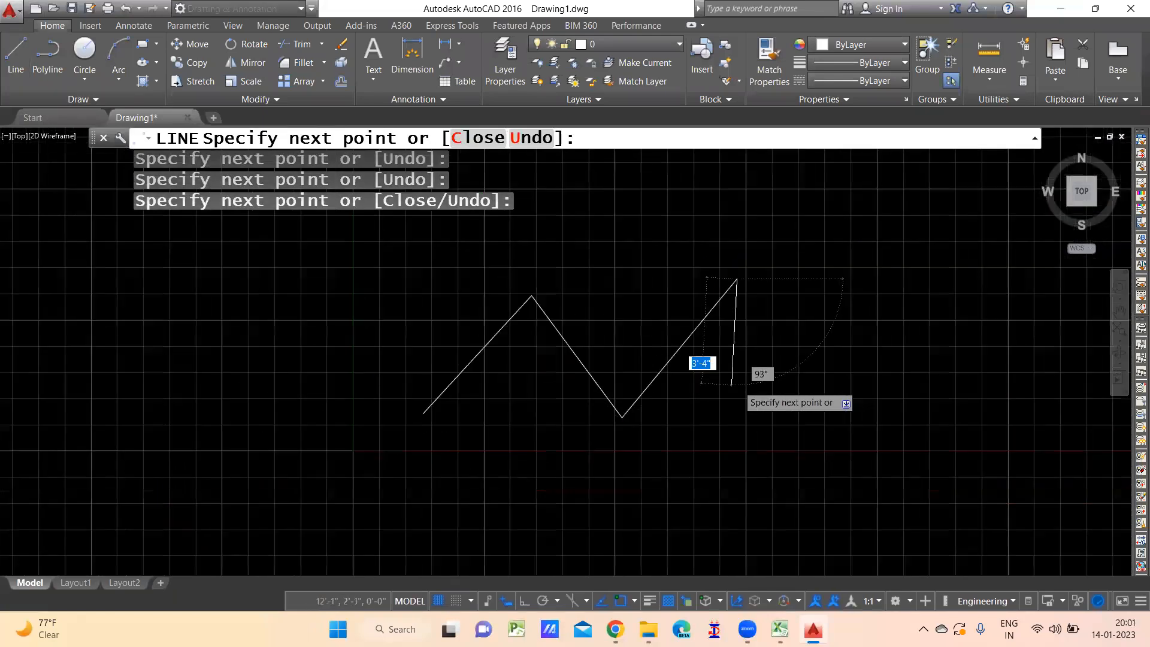
- Continue the zigzag to the right with five more line segments and end the line
{"action": "scroll", "coordinate": [455, 407], "scroll_direction": "down", "scroll_amount": 3}
{"action": "scroll", "coordinate": [371, 404], "scroll_direction": "up", "scroll_amount": 3}
{"action": "left_click", "coordinate": [387, 407]}
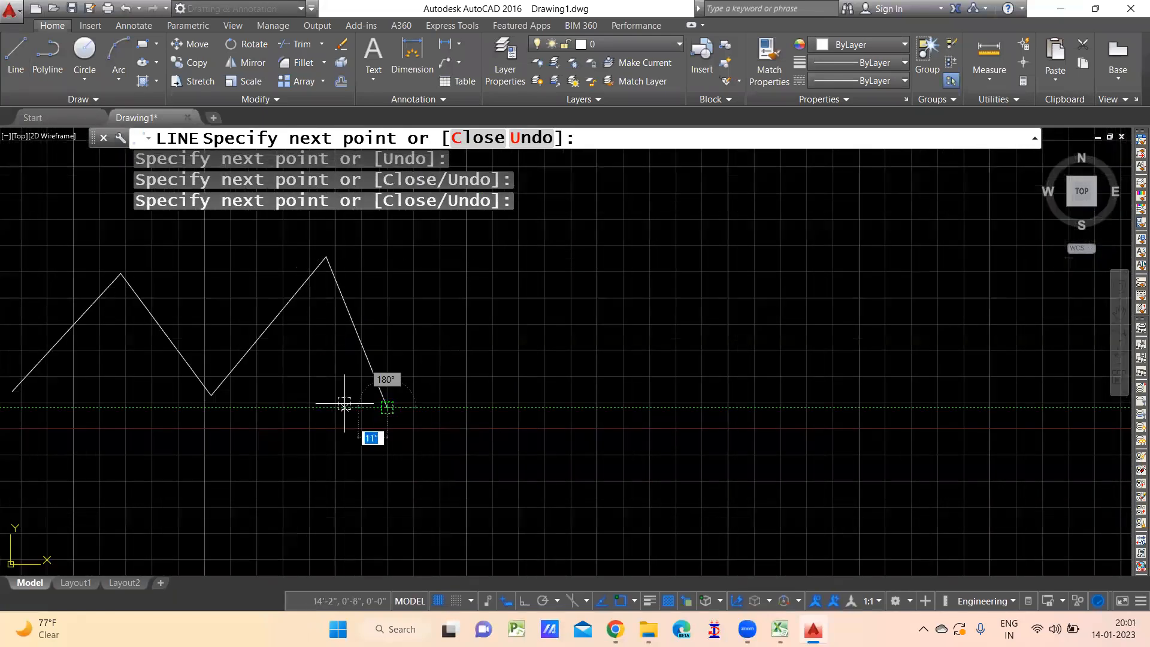
{"action": "left_click", "coordinate": [474, 265]}
{"action": "left_click", "coordinate": [542, 408]}
{"action": "left_click", "coordinate": [615, 265]}
{"action": "left_click", "coordinate": [687, 400]}
{"action": "key", "text": "Return"}
- Start a polyline above the zigzag and draw three thick segments going up, down and up at the current width
{"action": "middle_click_drag", "start_coordinate": [565, 304], "coordinate": [730, 352]}
{"action": "left_click", "coordinate": [48, 60]}
{"action": "middle_click_drag", "start_coordinate": [462, 354], "coordinate": [480, 505]}
{"action": "left_click", "coordinate": [160, 358]}
{"action": "left_click", "coordinate": [278, 220]}
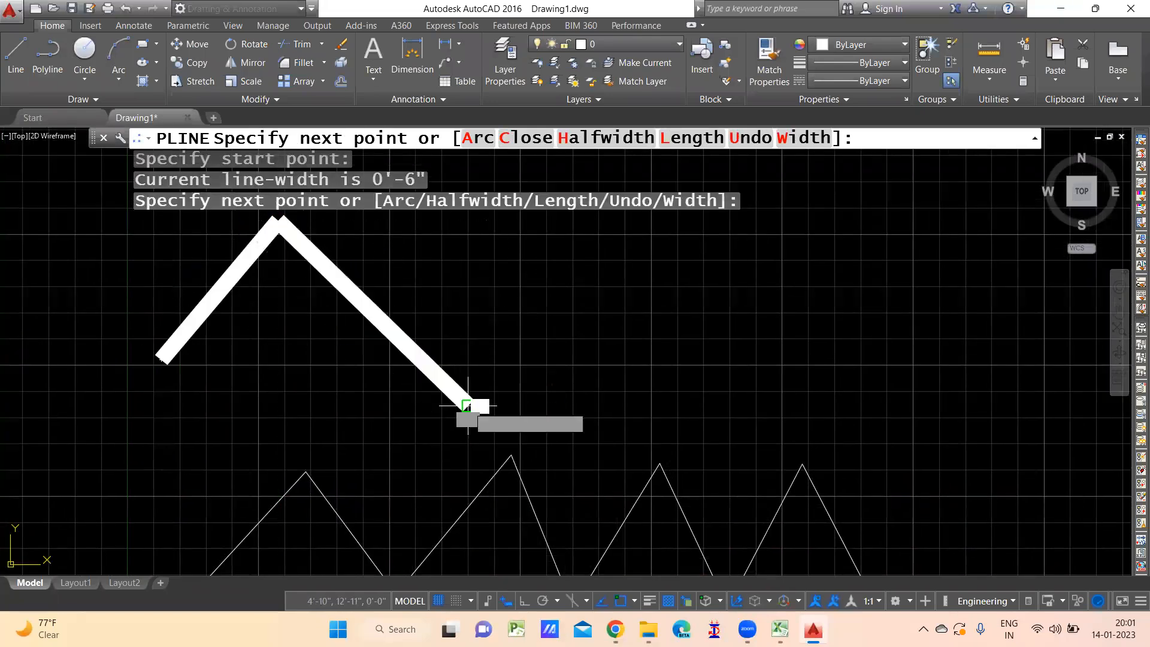
{"action": "left_click", "coordinate": [467, 406]}
{"action": "left_click", "coordinate": [560, 252]}
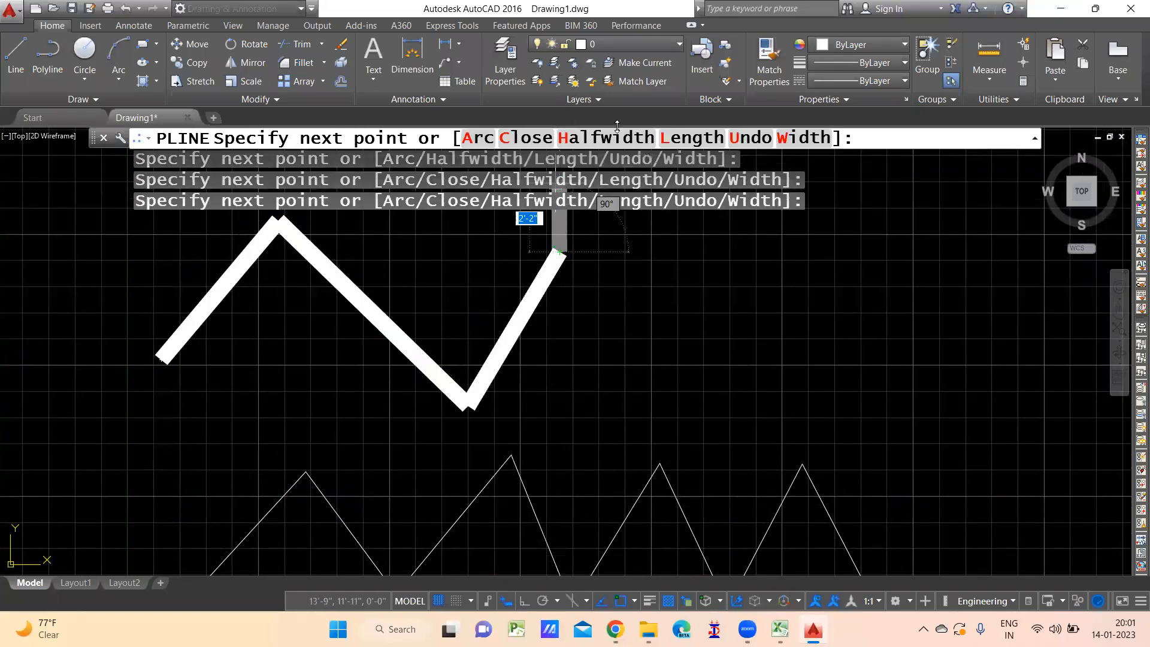
- Set the polyline's starting and ending widths to 0, extend it straight on with the Length option and add two zigzag segments
{"action": "left_click", "coordinate": [778, 139]}
{"action": "type", "text": "0"}
{"action": "key", "text": "Return"}
{"action": "type", "text": "0"}
{"action": "key", "text": "Return"}
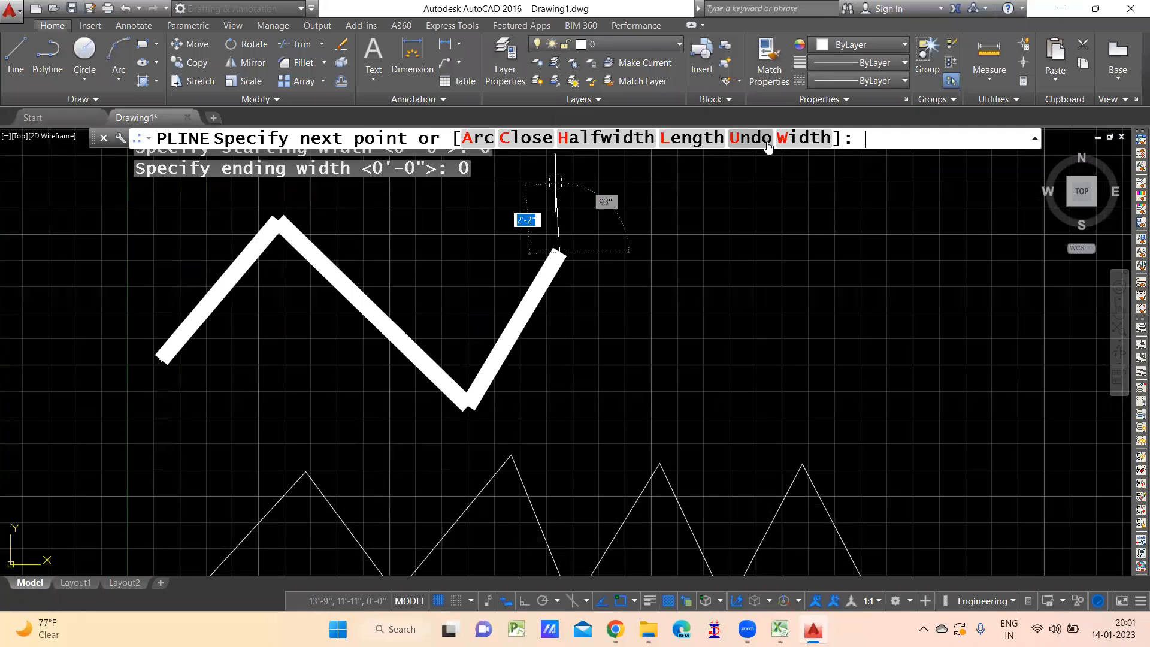
{"action": "left_click", "coordinate": [698, 144]}
{"action": "middle_click_drag", "start_coordinate": [706, 284], "coordinate": [477, 419]}
{"action": "left_click", "coordinate": [591, 413]}
{"action": "left_click", "coordinate": [697, 409]}
{"action": "left_click", "coordinate": [848, 305]}
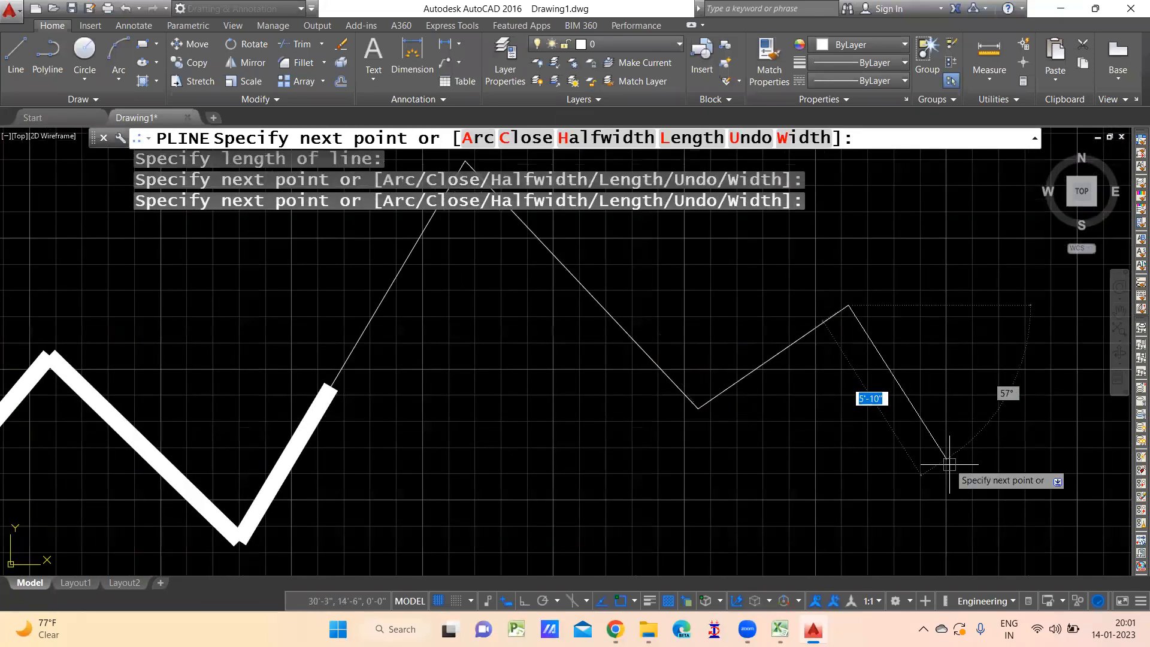
- Add a downward segment to the polyline and finish it with a large arc curving below and around to the right
{"action": "scroll", "coordinate": [960, 457], "scroll_direction": "down", "scroll_amount": 2}
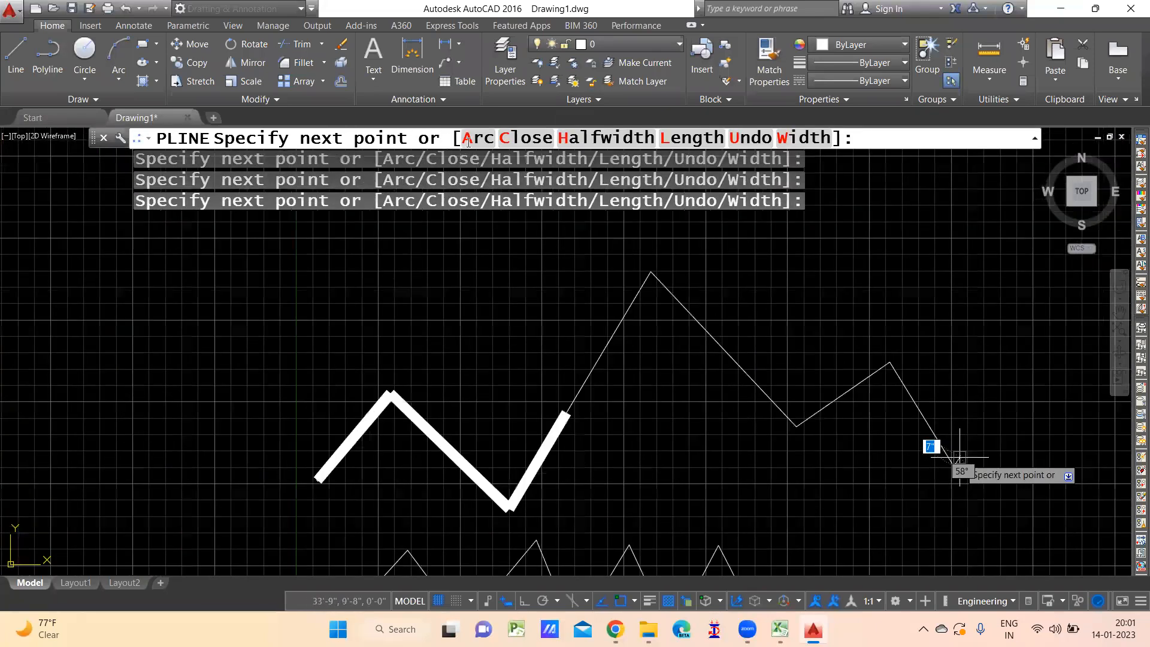
{"action": "scroll", "coordinate": [960, 457], "scroll_direction": "down", "scroll_amount": 2}
{"action": "middle_click_drag", "start_coordinate": [959, 457], "coordinate": [767, 404]}
{"action": "type", "text": "A"}
{"action": "key", "text": "Return"}
{"action": "left_click", "coordinate": [821, 345]}
{"action": "key", "text": "Return"}
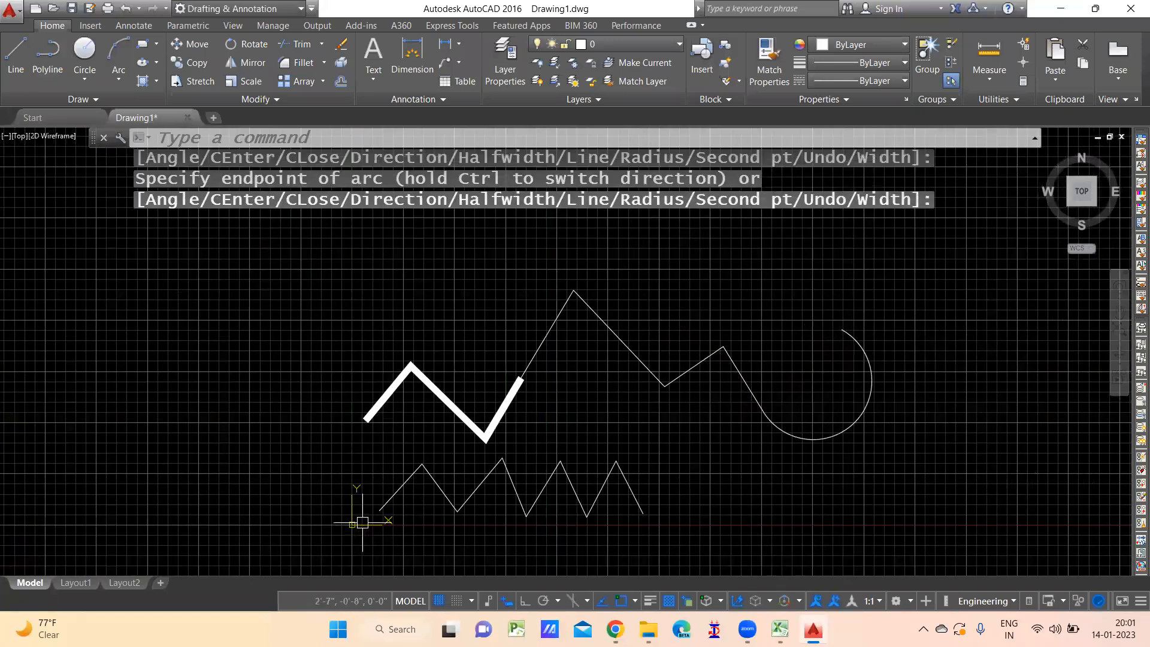
- Check the object type of the first segment of the lower zigzag
{"action": "scroll", "coordinate": [386, 500], "scroll_direction": "up", "scroll_amount": 2}
{"action": "middle_click_drag", "start_coordinate": [540, 450], "coordinate": [589, 431]}
{"action": "middle_click_drag", "start_coordinate": [497, 378], "coordinate": [329, 401]}
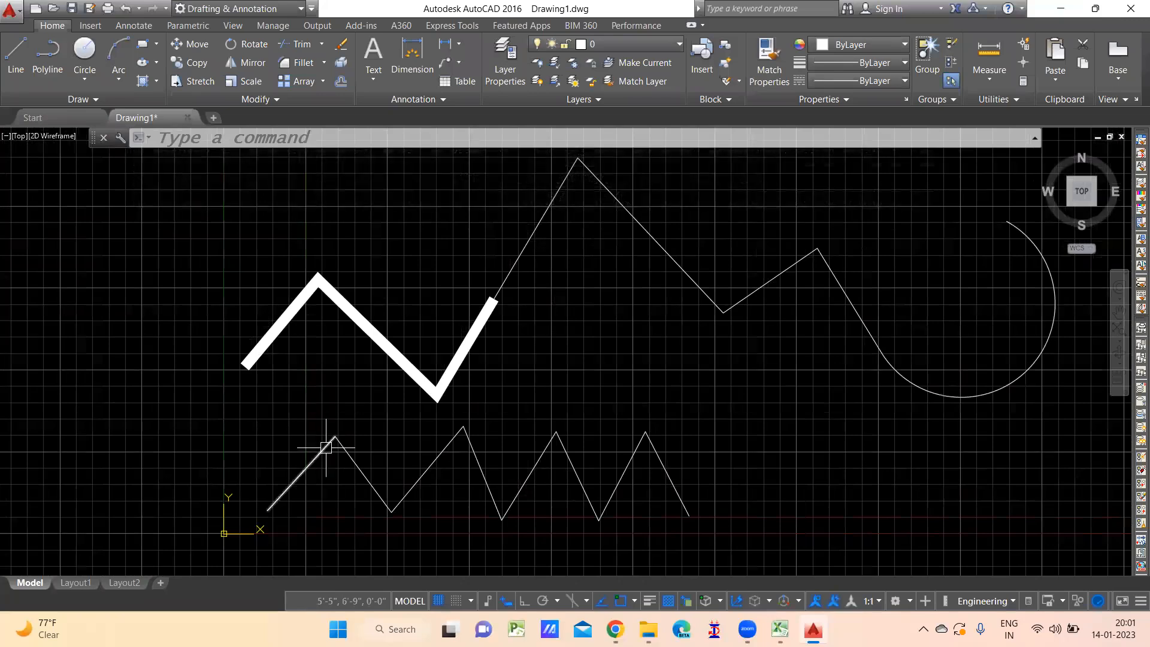
{"action": "scroll", "coordinate": [326, 449], "scroll_direction": "up", "scroll_amount": 4}
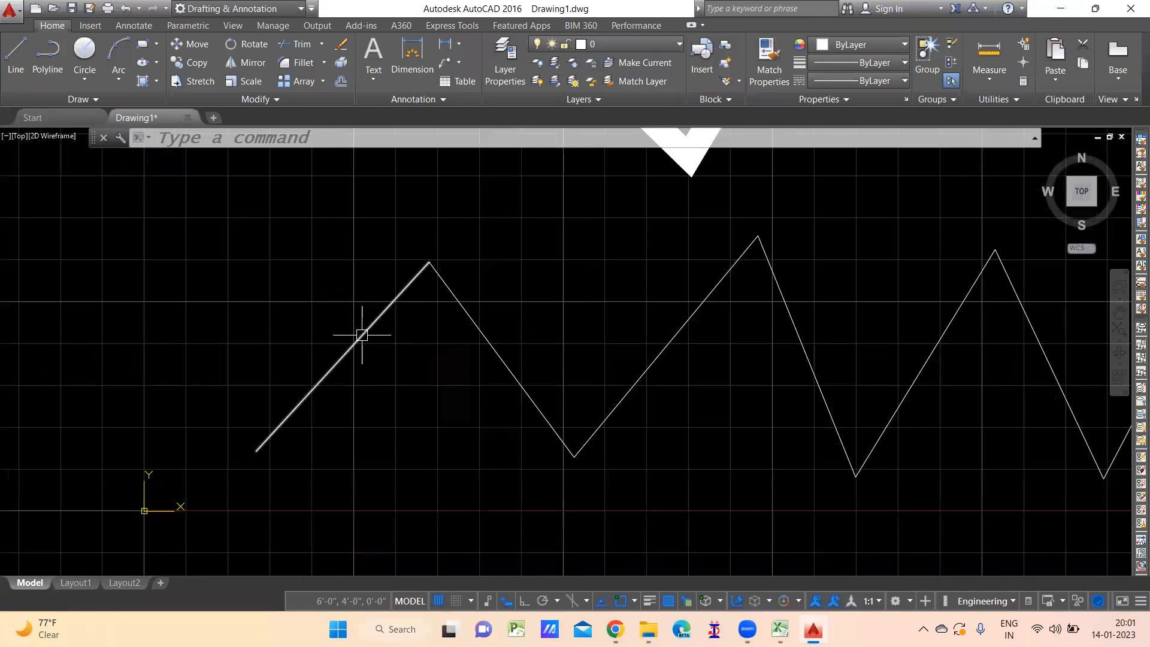
{"action": "mouse_move", "coordinate": [361, 335]}
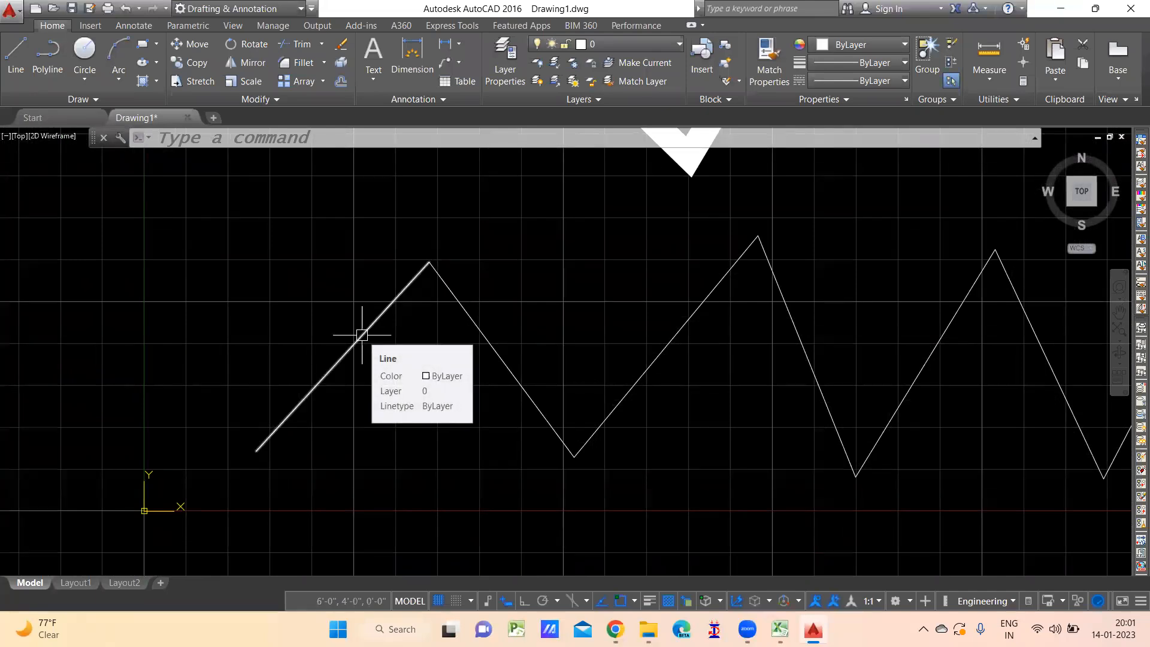
- Select the eight line segments of the lower zigzag one at a time
{"action": "left_click", "coordinate": [362, 335]}
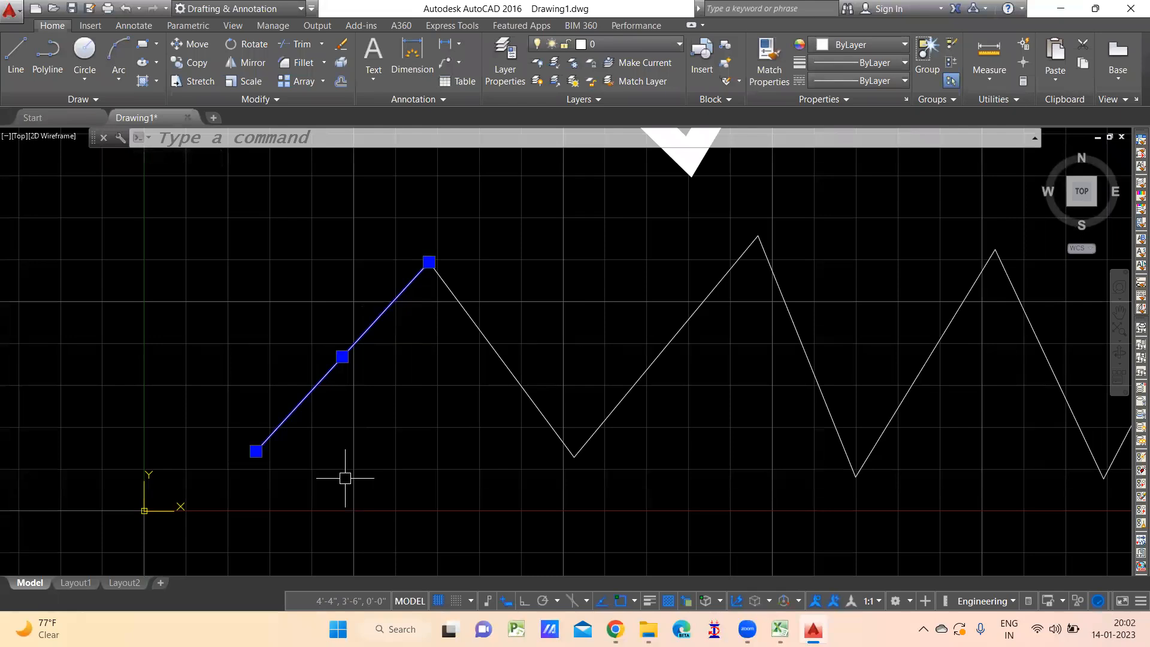
{"action": "left_click", "coordinate": [475, 328]}
{"action": "left_click", "coordinate": [666, 345]}
{"action": "middle_click_drag", "start_coordinate": [777, 402], "coordinate": [474, 367]}
{"action": "left_click", "coordinate": [480, 378]}
{"action": "left_click", "coordinate": [557, 393]}
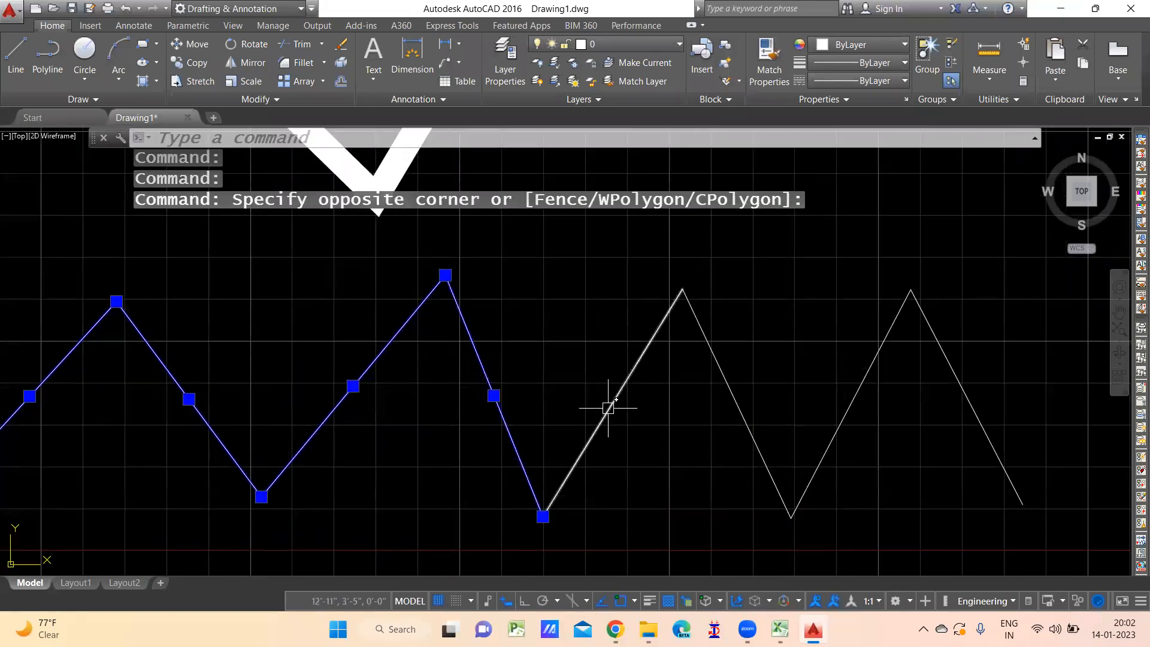
{"action": "left_click", "coordinate": [608, 407]}
{"action": "middle_click_drag", "start_coordinate": [711, 361], "coordinate": [533, 401]}
{"action": "left_click", "coordinate": [609, 380]}
{"action": "left_click", "coordinate": [637, 375]}
{"action": "left_click", "coordinate": [688, 367]}
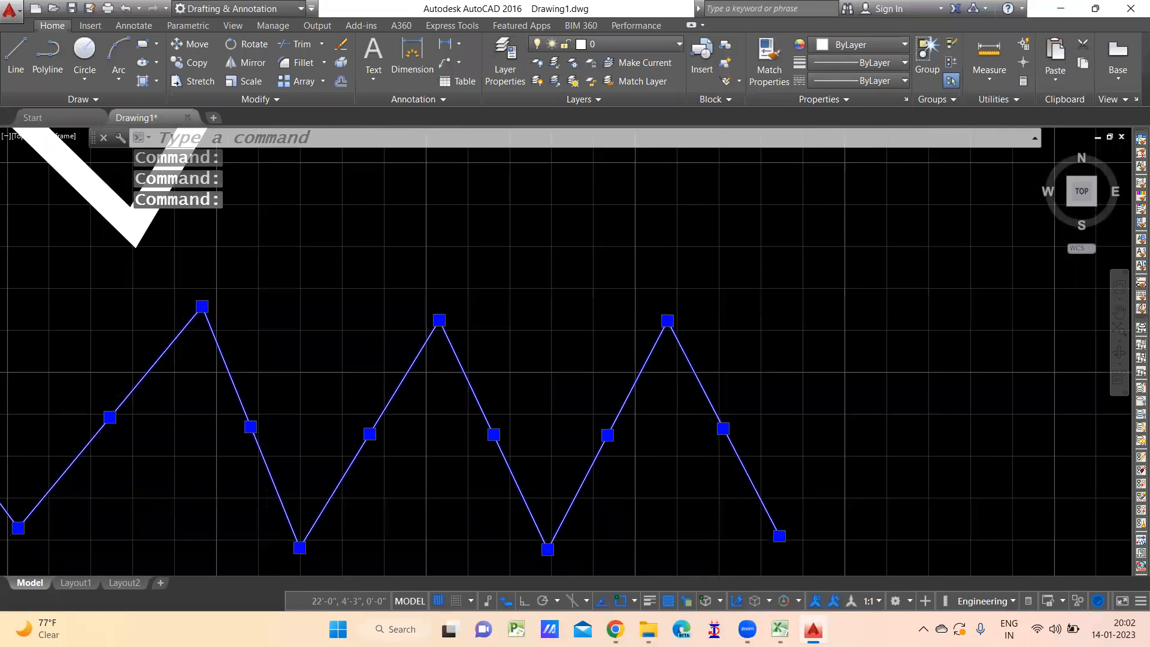
- Compare the individually selected zigzag lines with the polyline above, and clear the selection
{"action": "scroll", "coordinate": [760, 475], "scroll_direction": "down", "scroll_amount": 1}
{"action": "scroll", "coordinate": [483, 454], "scroll_direction": "down", "scroll_amount": 2}
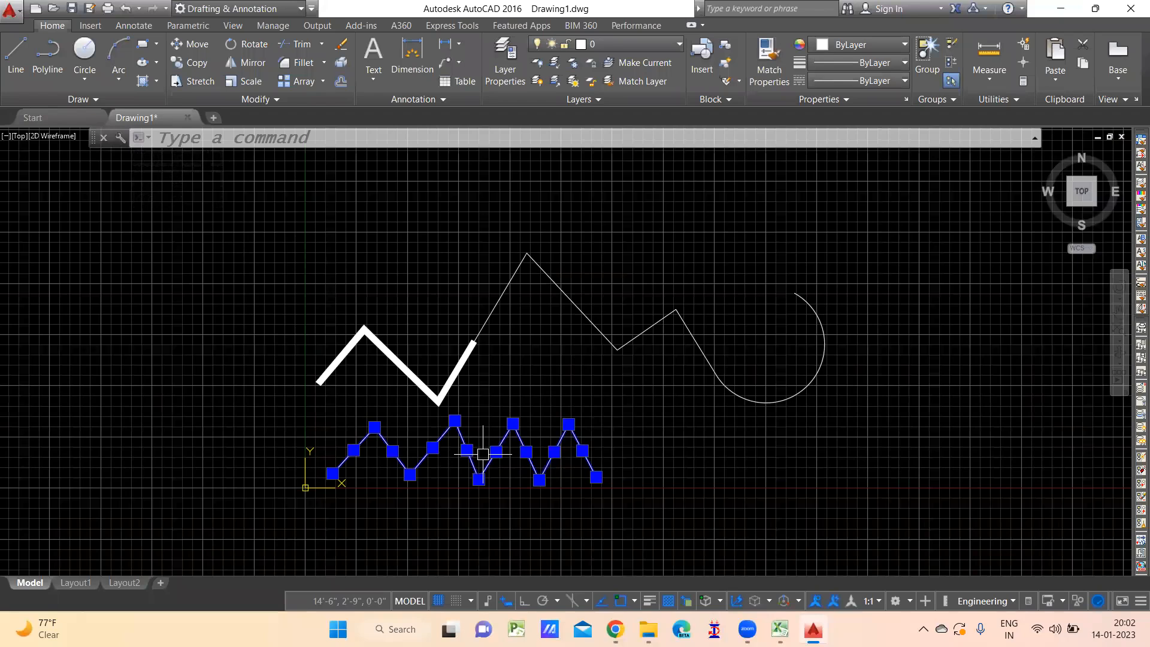
{"action": "middle_click_drag", "start_coordinate": [630, 403], "coordinate": [682, 340]}
{"action": "scroll", "coordinate": [443, 399], "scroll_direction": "up", "scroll_amount": 3}
{"action": "mouse_move", "coordinate": [701, 400]}
{"action": "middle_mouse_down"}
{"action": "mouse_move", "coordinate": [627, 477]}
{"action": "mouse_move", "coordinate": [639, 412]}
{"action": "mouse_move", "coordinate": [616, 424]}
{"action": "middle_mouse_up"}
{"action": "middle_click_drag", "start_coordinate": [458, 352], "coordinate": [454, 423]}
{"action": "scroll", "coordinate": [574, 378], "scroll_direction": "down", "scroll_amount": 2}
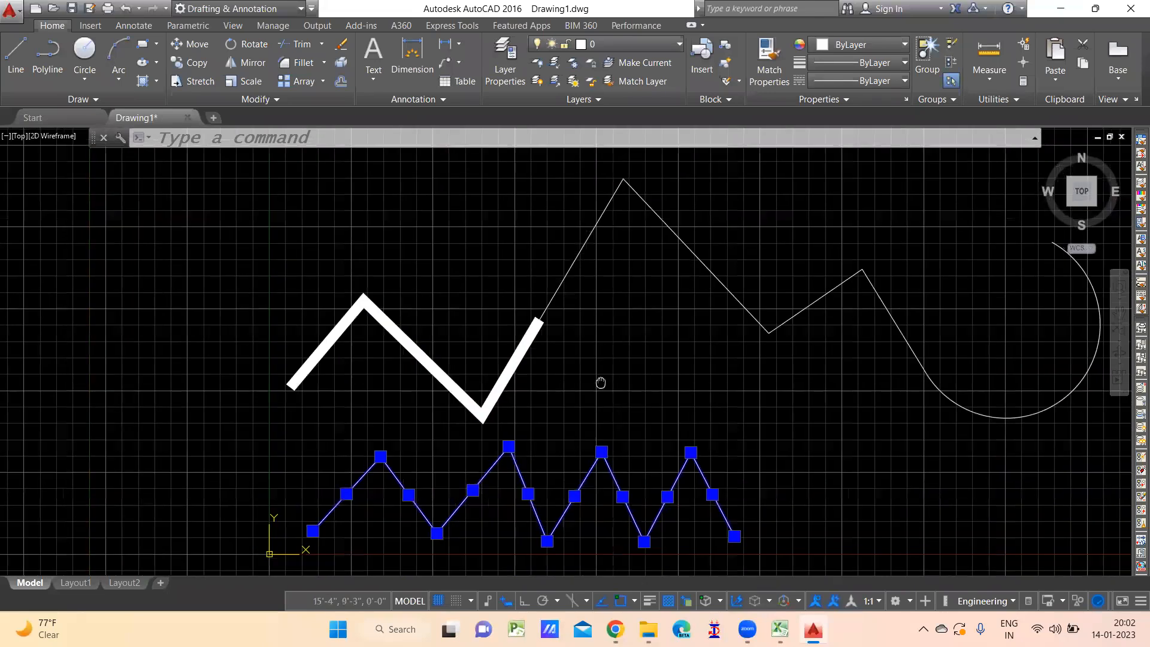
{"action": "key", "text": "Escape"}
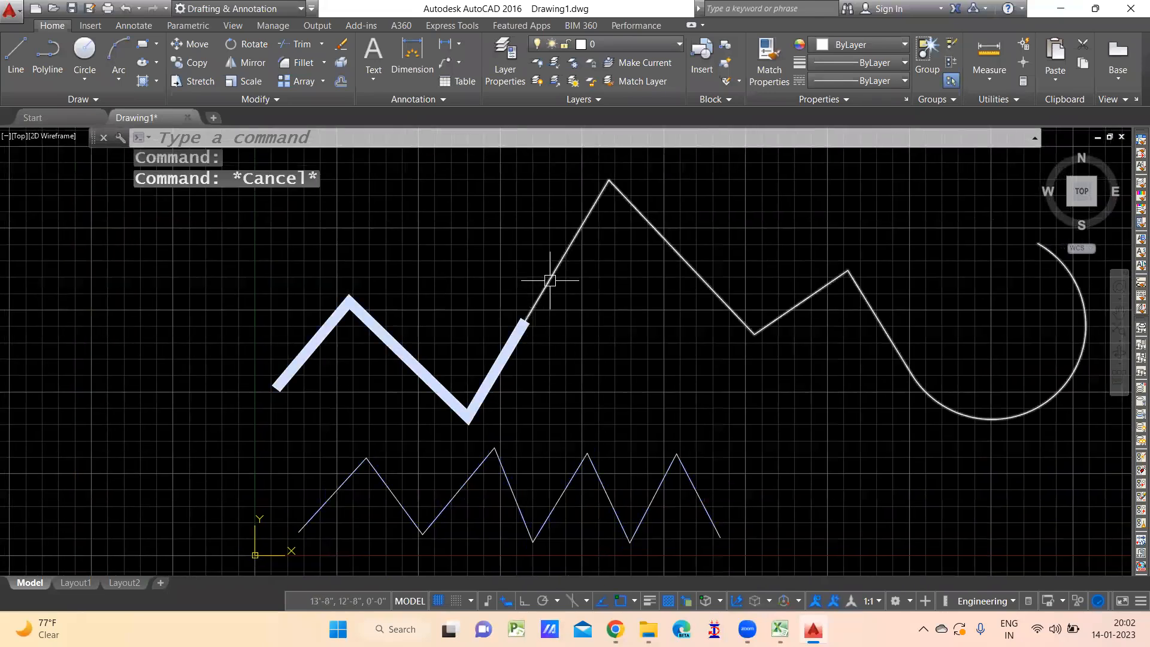
- Select the polyline with a single pick, examine it as one object and clear the selection
{"action": "middle_click_drag", "start_coordinate": [549, 275], "coordinate": [543, 290]}
{"action": "left_click", "coordinate": [560, 258]}
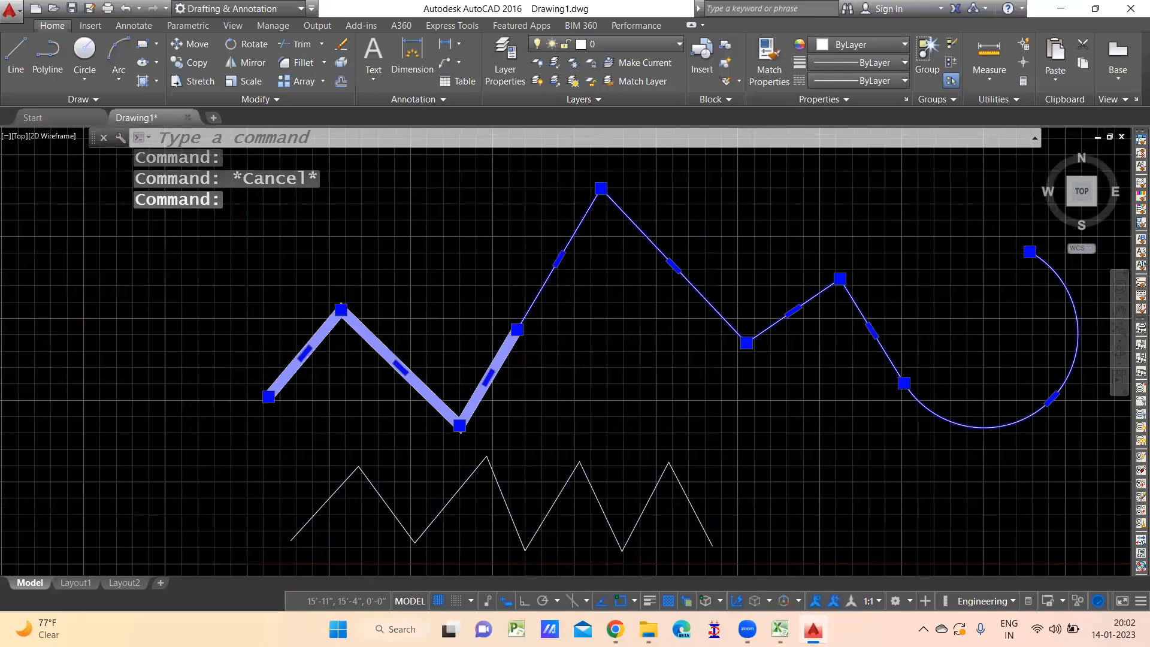
{"action": "scroll", "coordinate": [653, 346], "scroll_direction": "down", "scroll_amount": 2}
{"action": "middle_click_drag", "start_coordinate": [791, 361], "coordinate": [627, 373]}
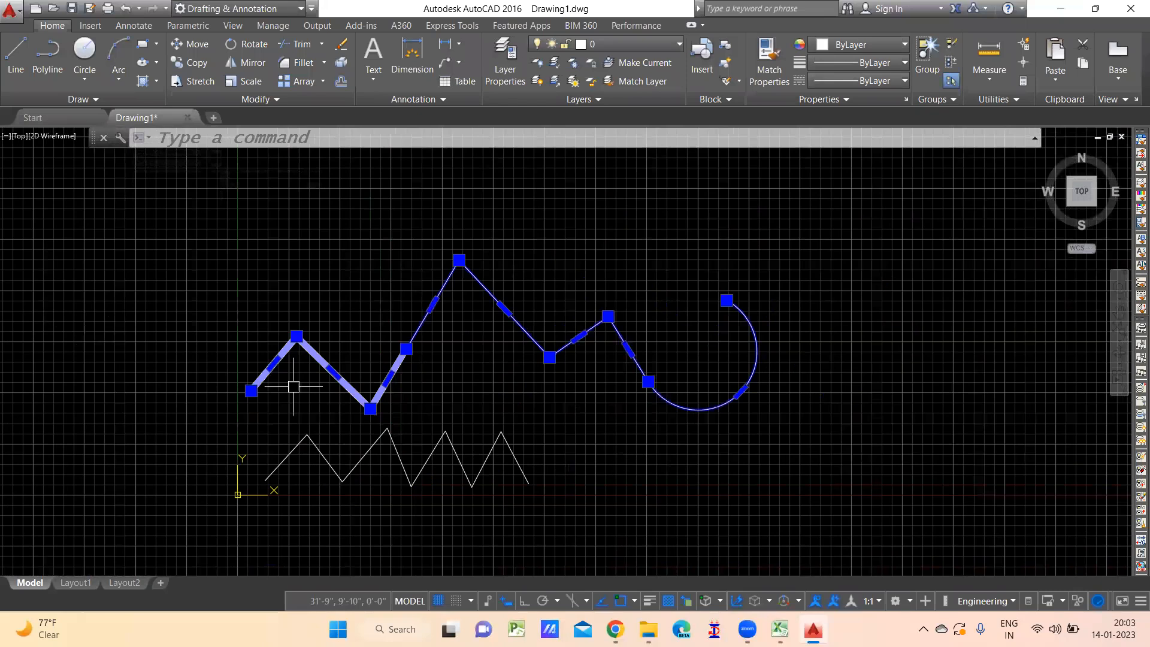
{"action": "key", "text": "Escape"}
- Erase the polyline above the zigzag using a crossing selection
{"action": "left_click", "coordinate": [605, 295]}
{"action": "left_click", "coordinate": [466, 331]}
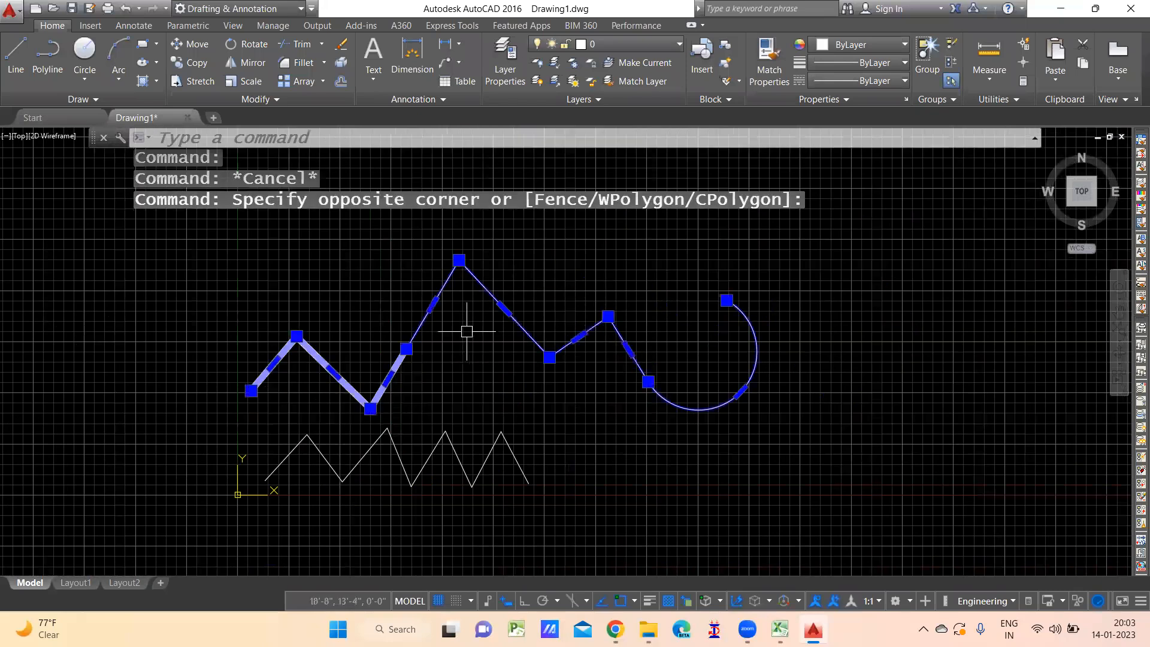
{"action": "type", "text": "E"}
{"action": "key", "text": "Return"}
- Select the last four segments of the zigzag with a crossing window
{"action": "middle_click_drag", "start_coordinate": [481, 524], "coordinate": [757, 457]}
{"action": "scroll", "coordinate": [590, 380], "scroll_direction": "up", "scroll_amount": 4}
{"action": "middle_click_drag", "start_coordinate": [894, 300], "coordinate": [842, 314]}
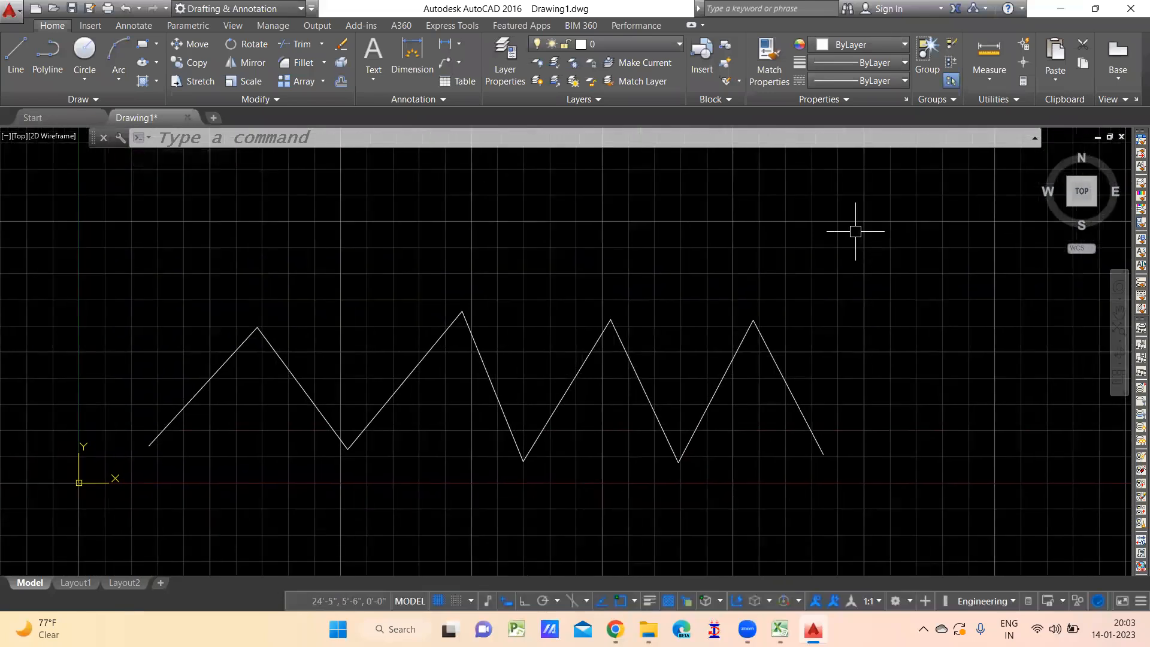
{"action": "left_click", "coordinate": [855, 231]}
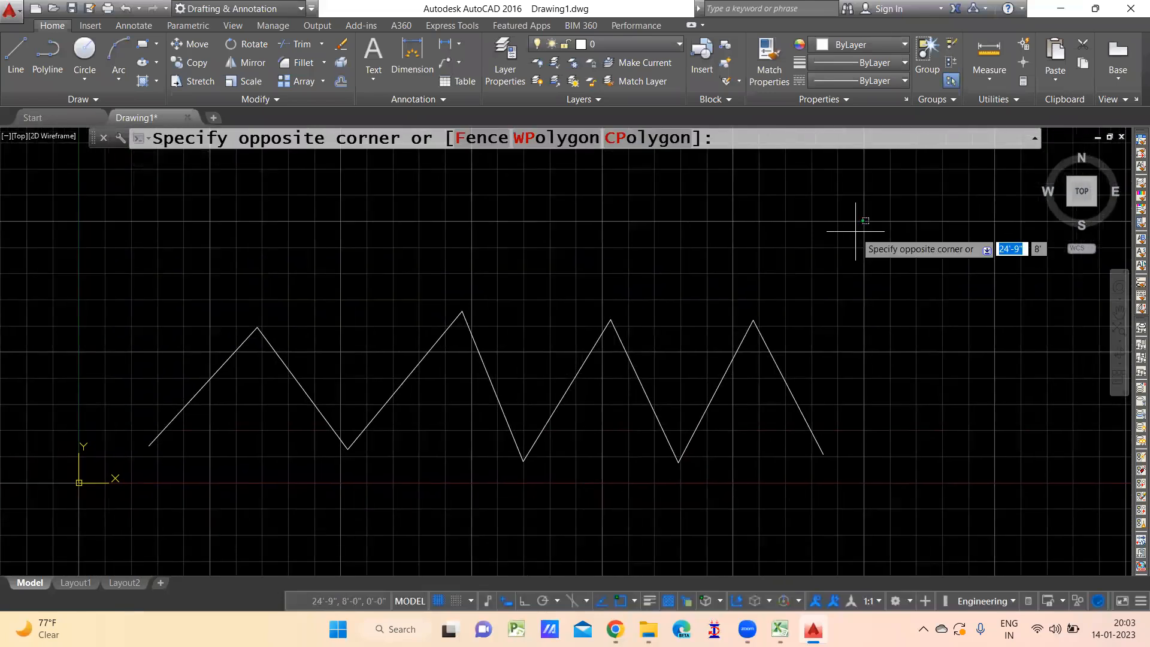
{"action": "left_click", "coordinate": [560, 527]}
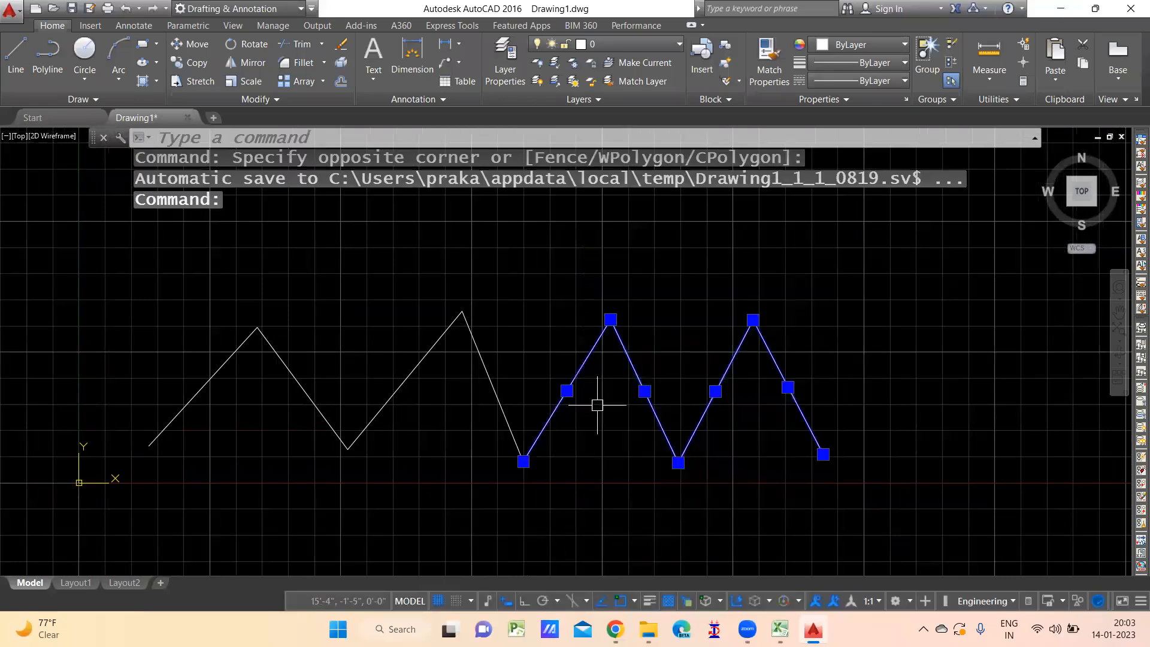
- Clear the current selection, select the zigzag's first three segments with an enclosing window, and deselect them
{"action": "middle_click_drag", "start_coordinate": [406, 425], "coordinate": [523, 419]}
{"action": "key", "text": "Escape"}
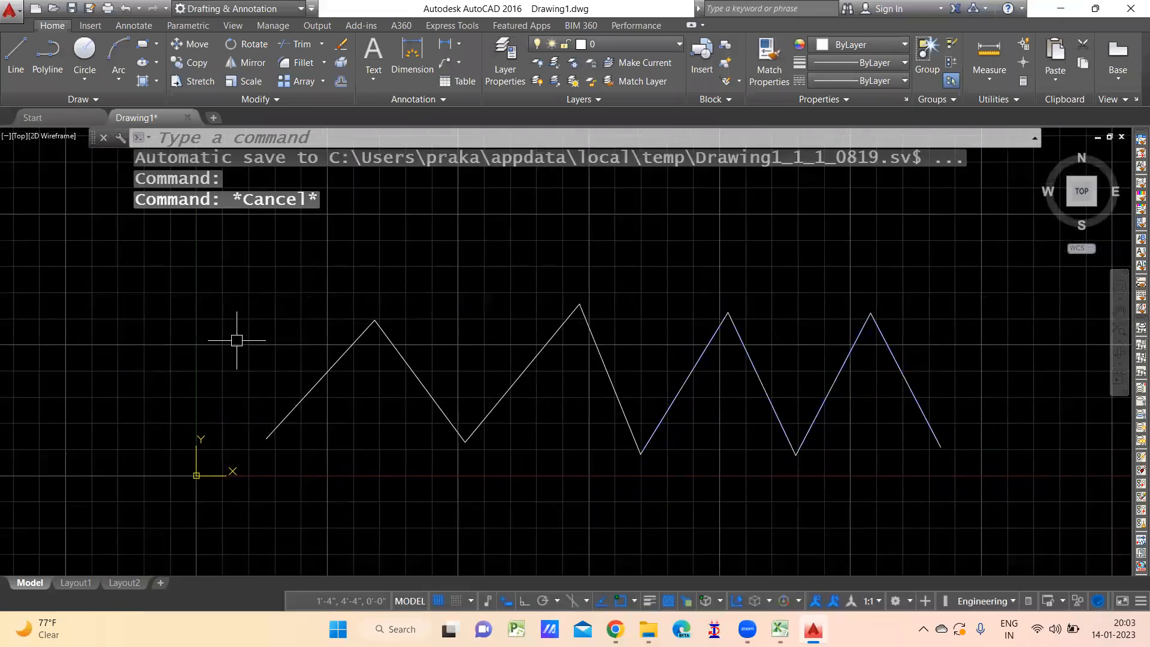
{"action": "left_click", "coordinate": [196, 262]}
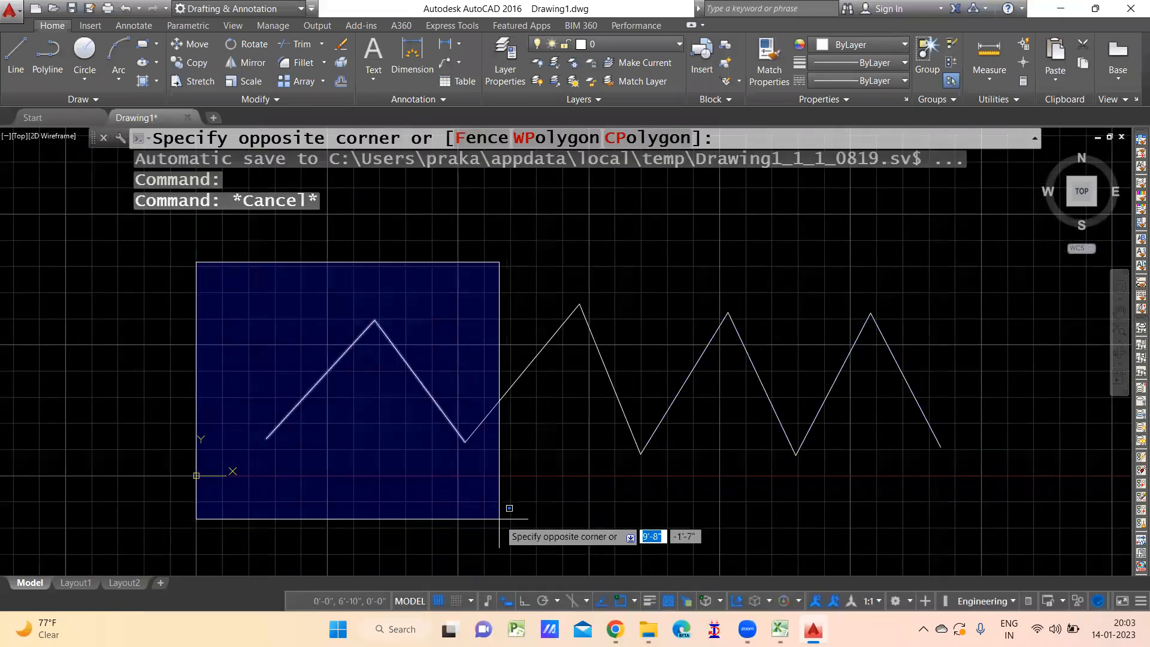
{"action": "left_click", "coordinate": [614, 492]}
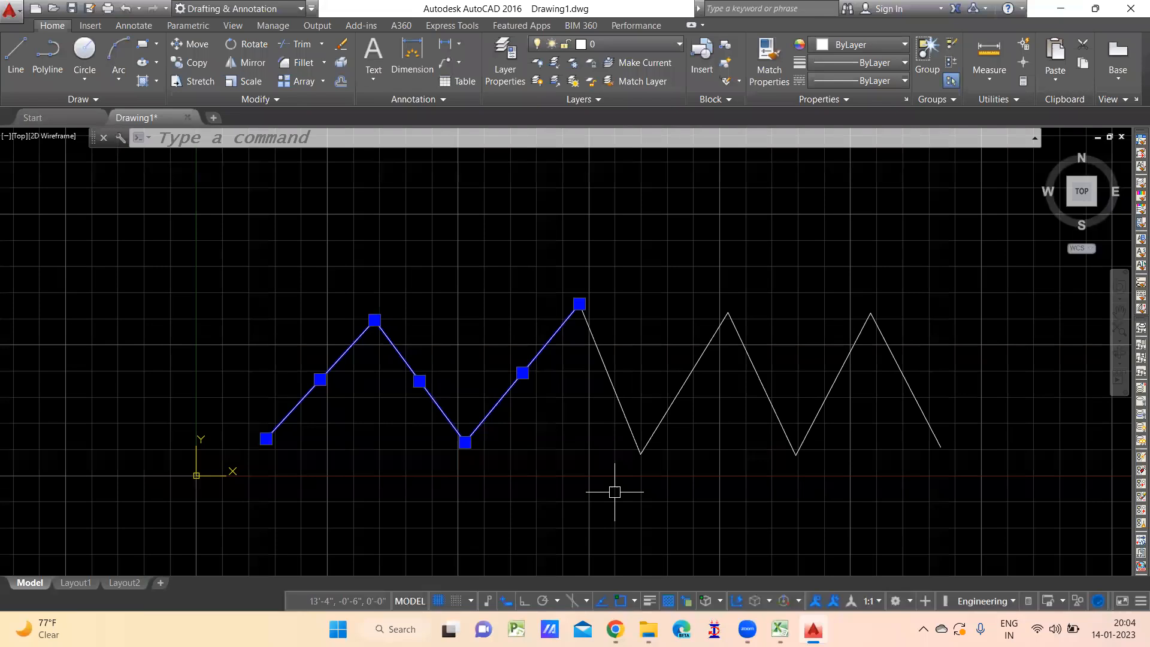
{"action": "right_click", "coordinate": [615, 491]}
{"action": "left_click", "coordinate": [715, 513]}
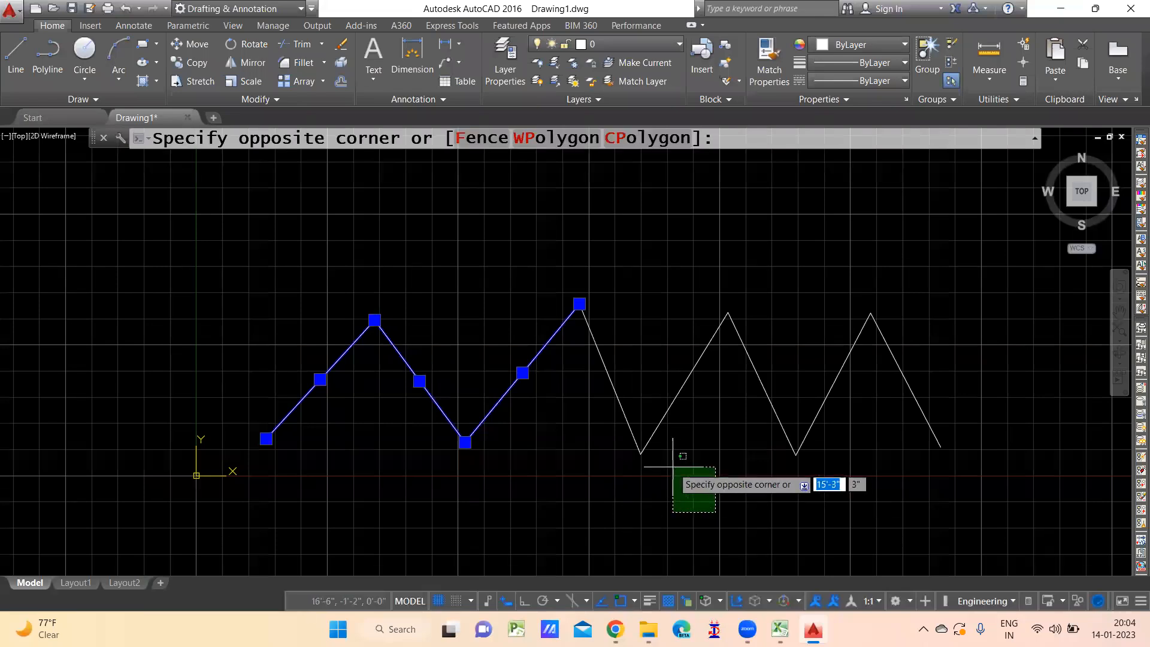
{"action": "left_click", "coordinate": [672, 465]}
{"action": "key", "text": "Escape"}
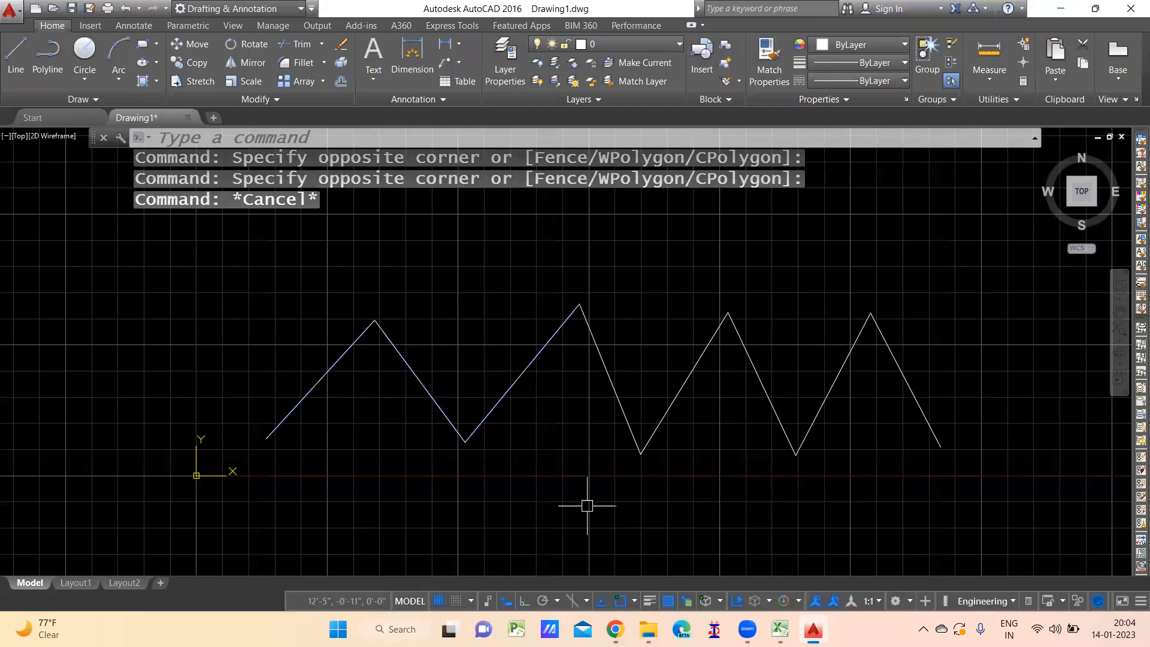
- Draw a circle beside the zigzag with the Center, Radius method and a radius of 5'
{"action": "scroll", "coordinate": [679, 423], "scroll_direction": "down", "scroll_amount": 4}
{"action": "middle_click_drag", "start_coordinate": [674, 411], "coordinate": [581, 413]}
{"action": "scroll", "coordinate": [569, 411], "scroll_direction": "up", "scroll_amount": 2}
{"action": "scroll", "coordinate": [581, 412], "scroll_direction": "down", "scroll_amount": 1}
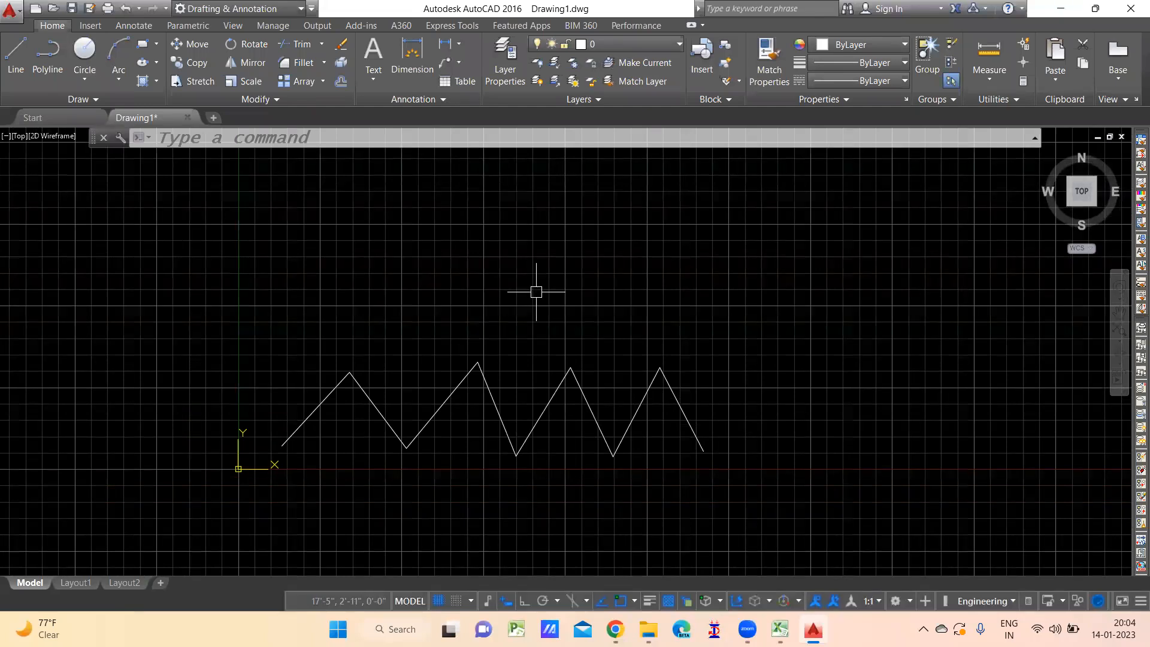
{"action": "left_click", "coordinate": [74, 79]}
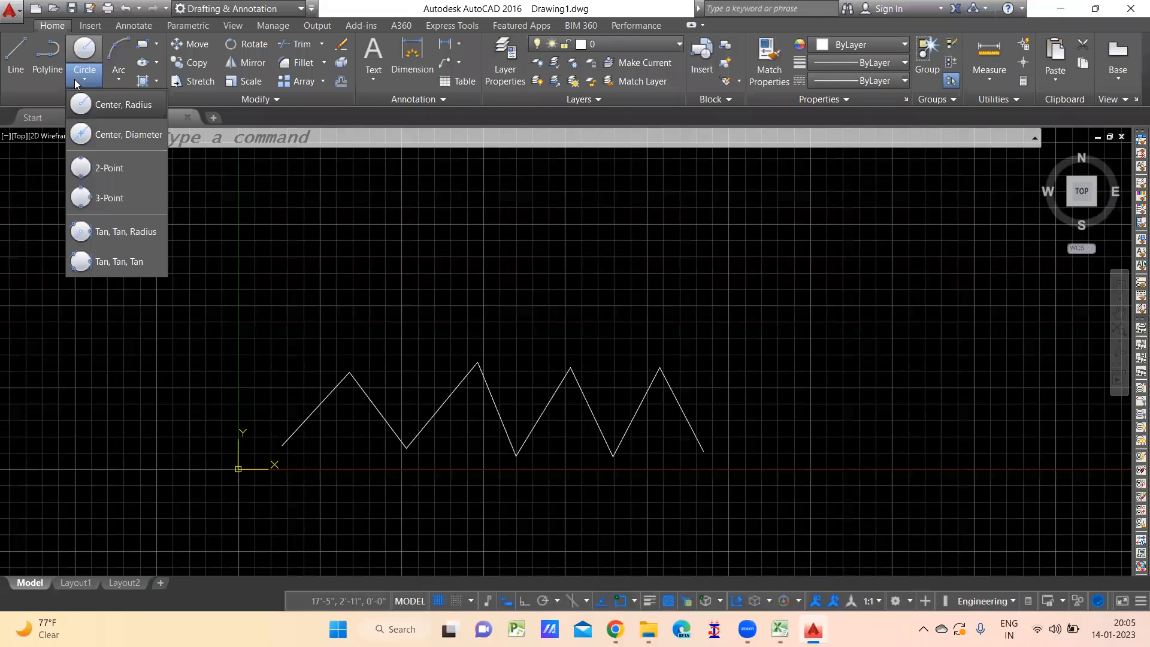
{"action": "left_click", "coordinate": [134, 104]}
{"action": "middle_click_drag", "start_coordinate": [656, 260], "coordinate": [545, 296]}
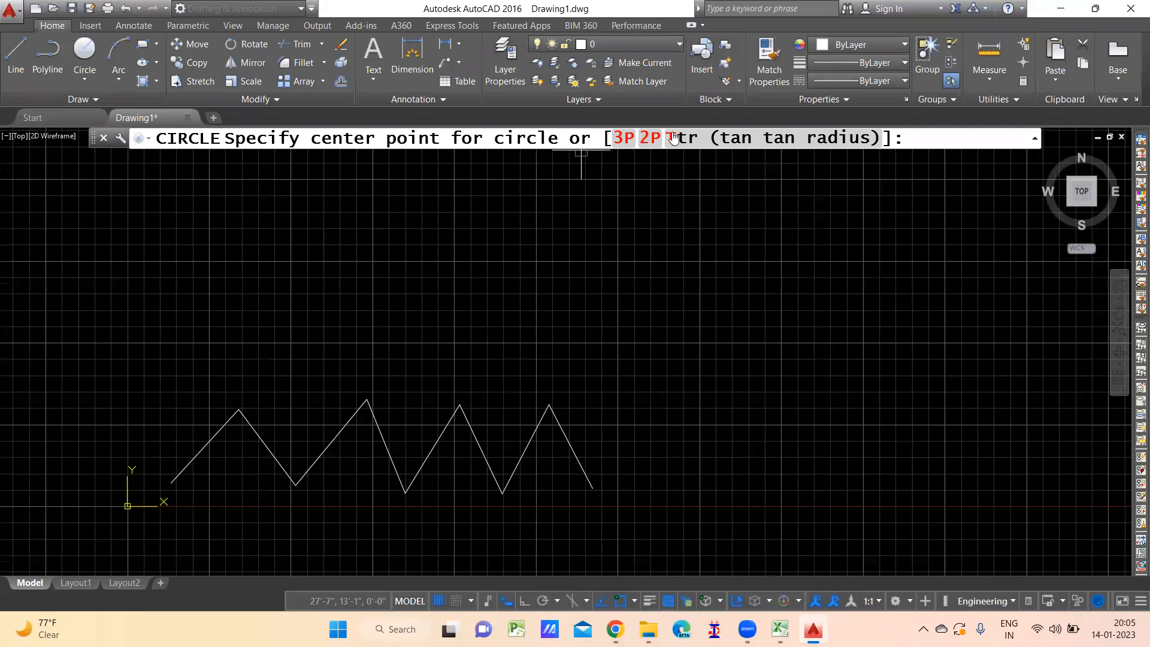
{"action": "middle_click_drag", "start_coordinate": [749, 349], "coordinate": [475, 344]}
{"action": "left_click", "coordinate": [476, 343]}
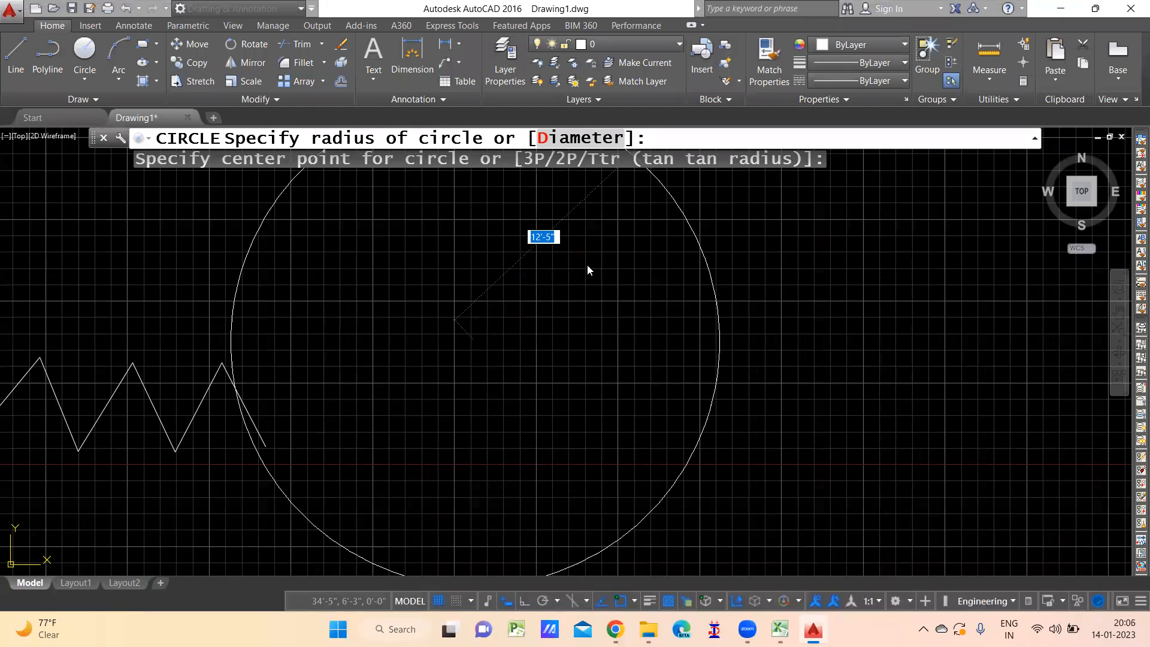
{"action": "scroll", "coordinate": [562, 381], "scroll_direction": "down", "scroll_amount": 5}
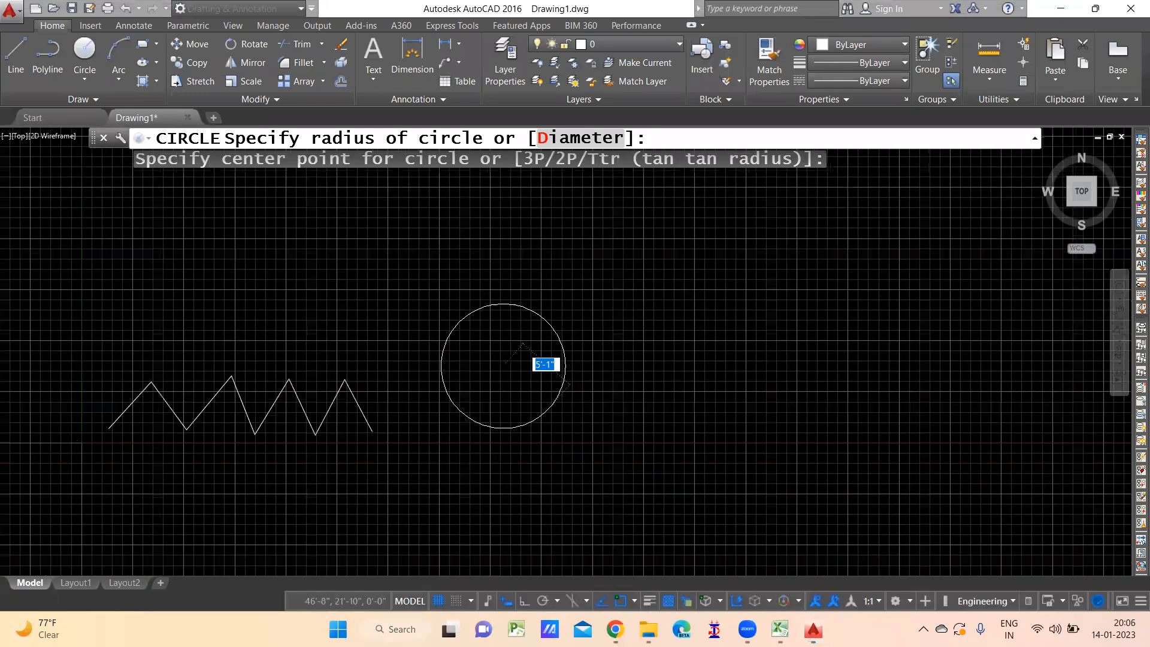
{"action": "scroll", "coordinate": [545, 371], "scroll_direction": "up", "scroll_amount": 2}
{"action": "type", "text": "5"}
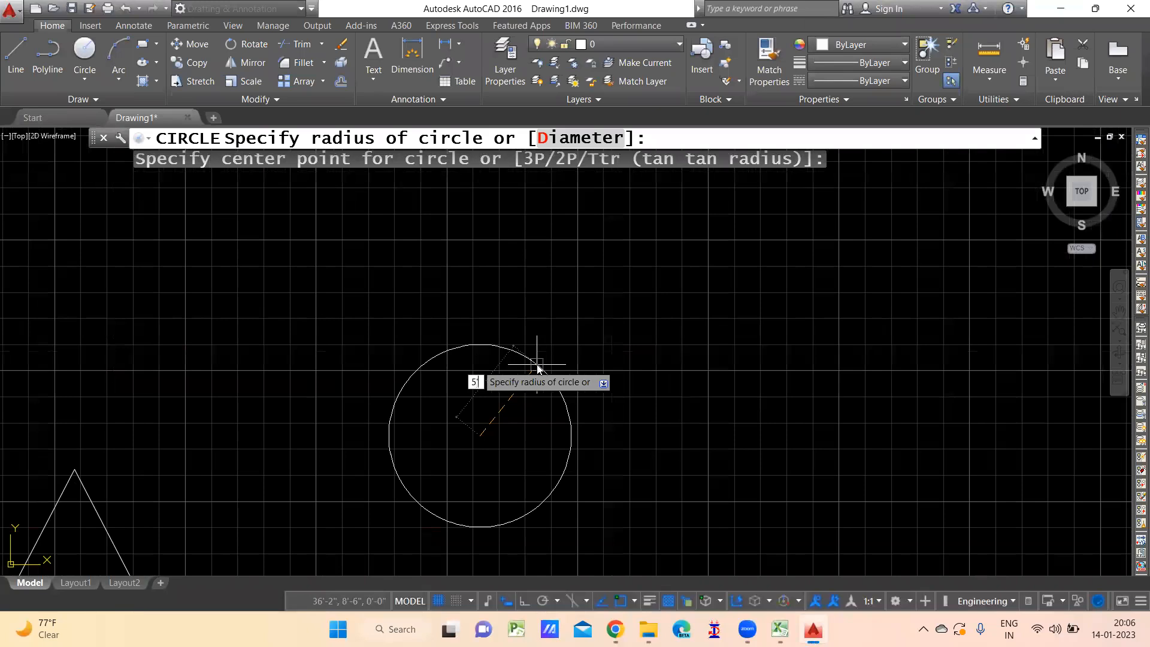
{"action": "type", "text": "'"}
{"action": "key", "text": "Return"}
{"action": "scroll", "coordinate": [598, 350], "scroll_direction": "up", "scroll_amount": 2}
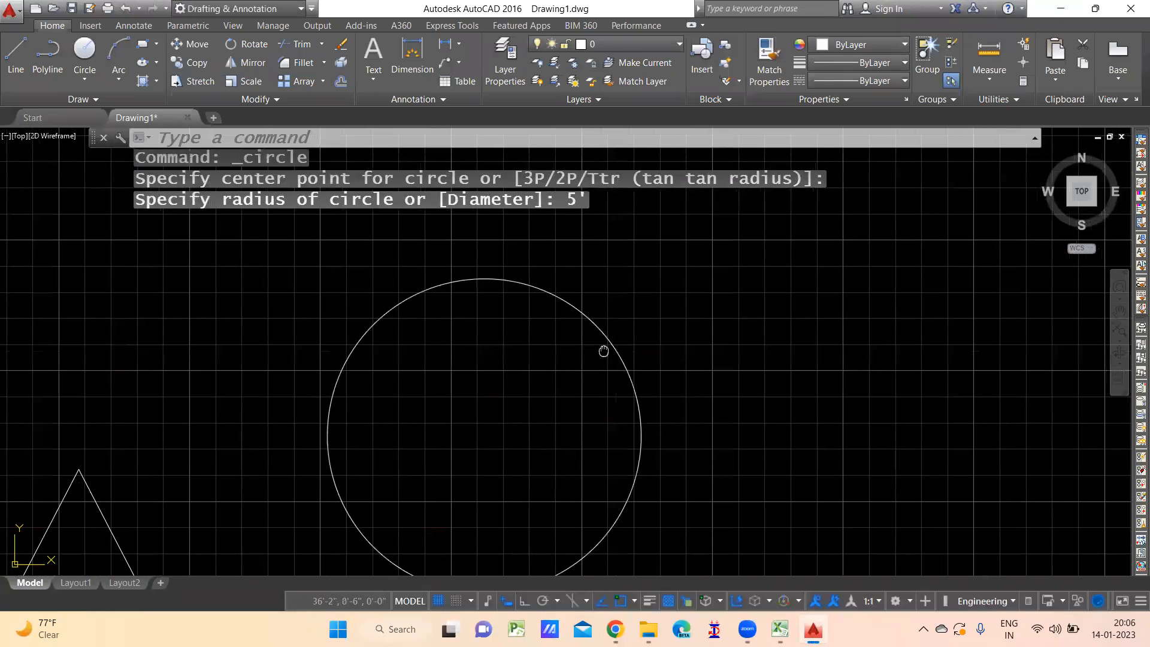
- Select the new circle with a small crossing window and clear the selection
{"action": "left_click", "coordinate": [623, 321]}
{"action": "left_click", "coordinate": [585, 321]}
{"action": "key", "text": "Escape"}
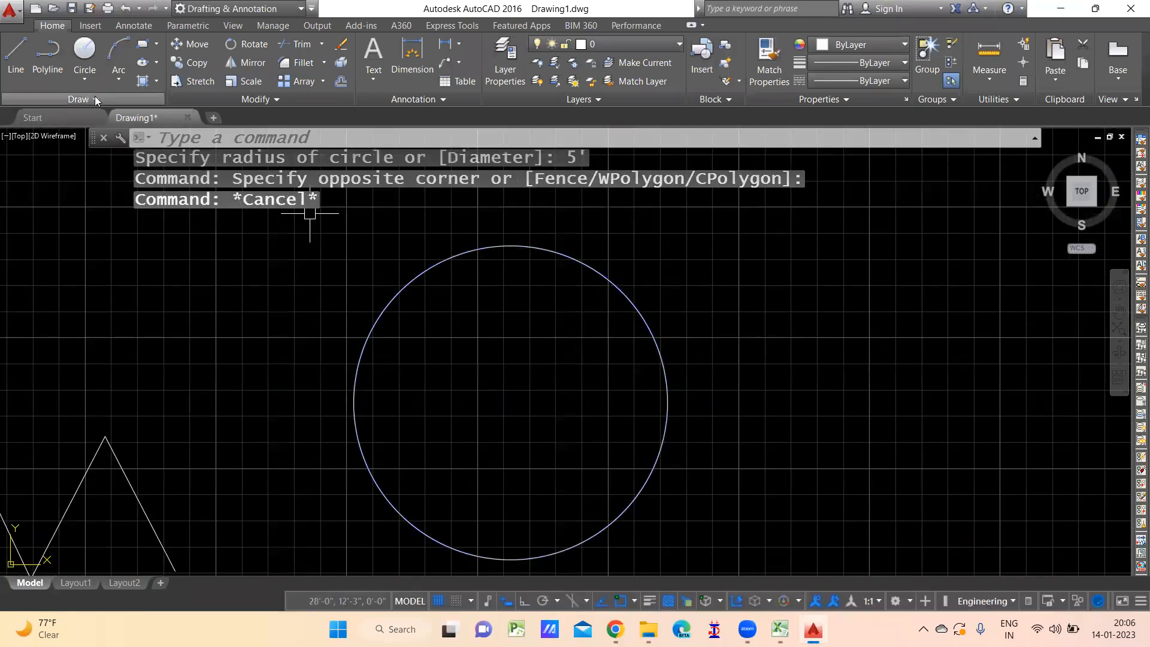
- Draw a second circle beyond the first one with the Center, Diameter method and a diameter of 7'6"
{"action": "left_click", "coordinate": [82, 78]}
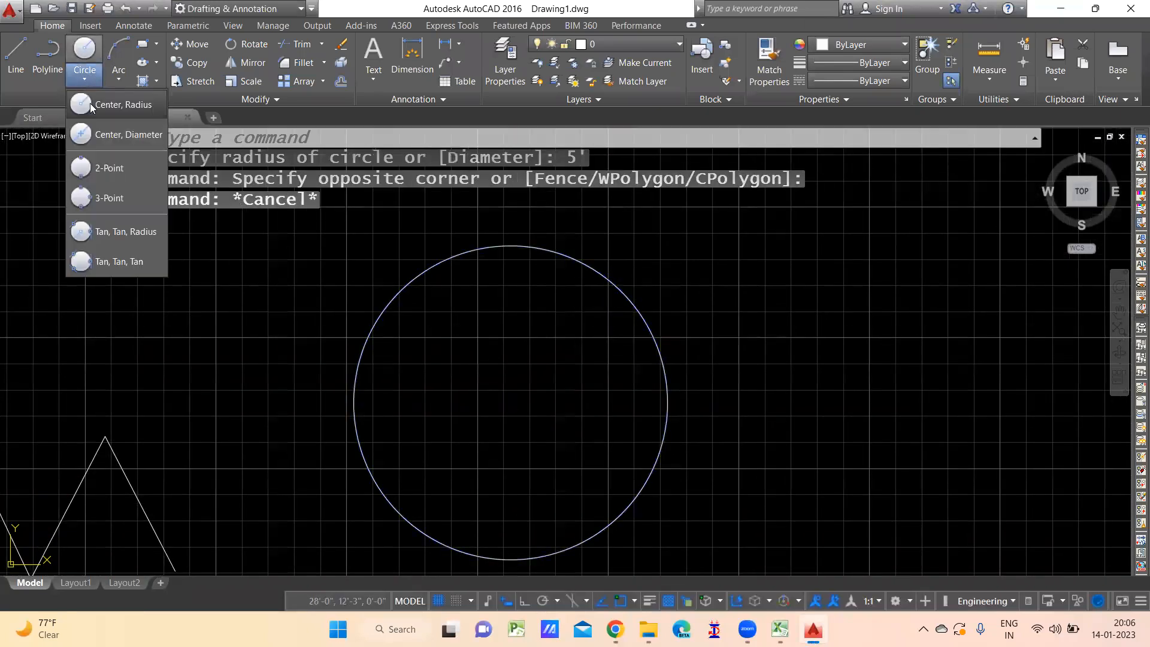
{"action": "left_click", "coordinate": [110, 143]}
{"action": "middle_click_drag", "start_coordinate": [856, 398], "coordinate": [386, 359]}
{"action": "left_click", "coordinate": [526, 367]}
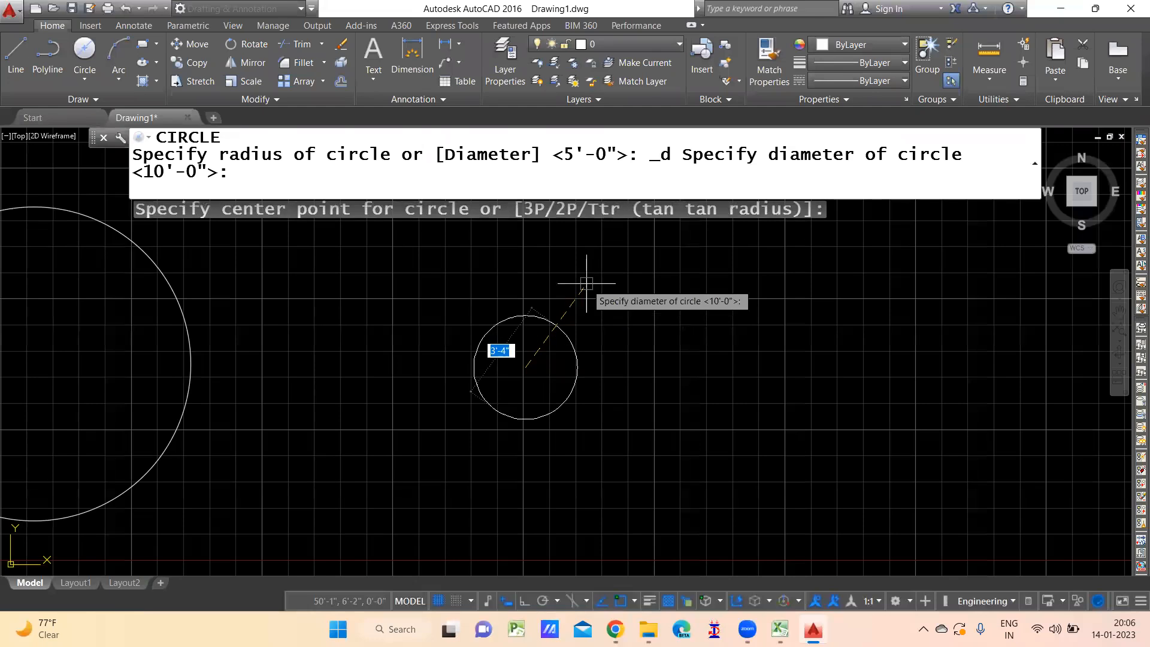
{"action": "middle_click_drag", "start_coordinate": [592, 276], "coordinate": [557, 348]}
{"action": "scroll", "coordinate": [558, 347], "scroll_direction": "up", "scroll_amount": 2}
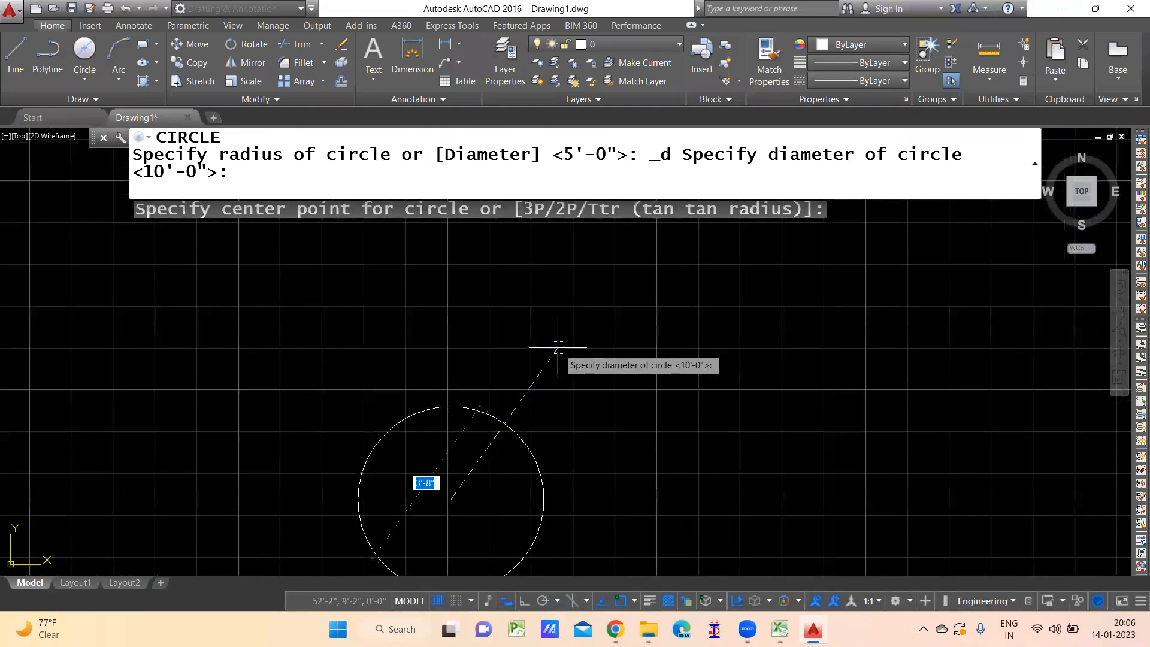
{"action": "scroll", "coordinate": [564, 321], "scroll_direction": "down", "scroll_amount": 2}
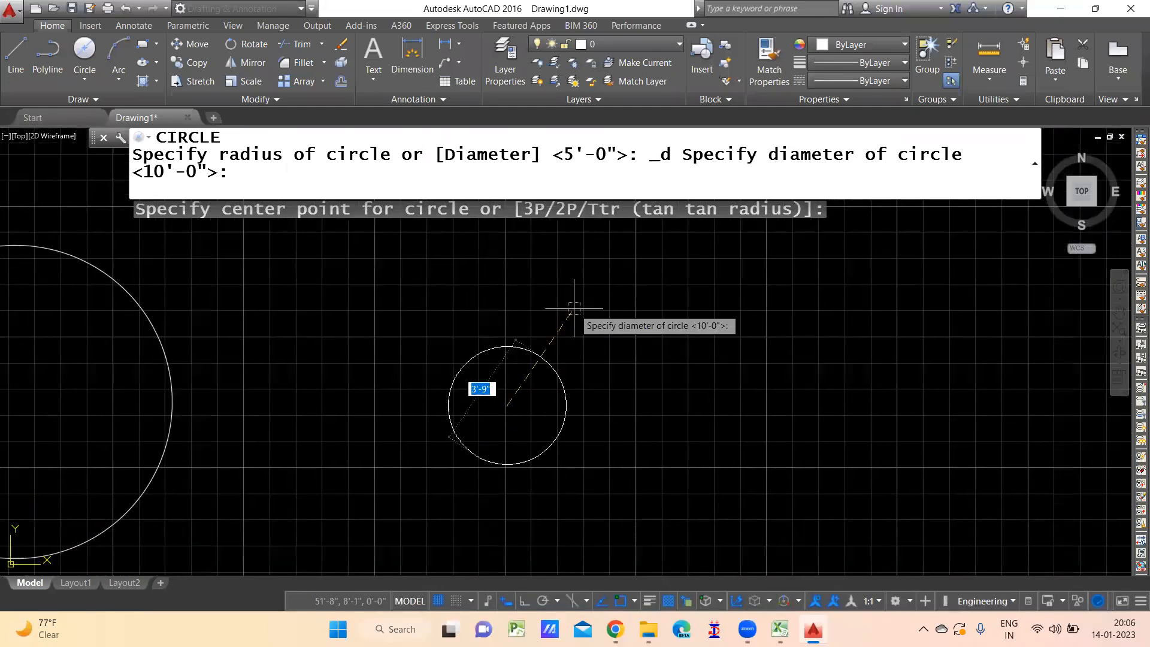
{"action": "type", "text": "7'6\""}
{"action": "key", "text": "Return"}
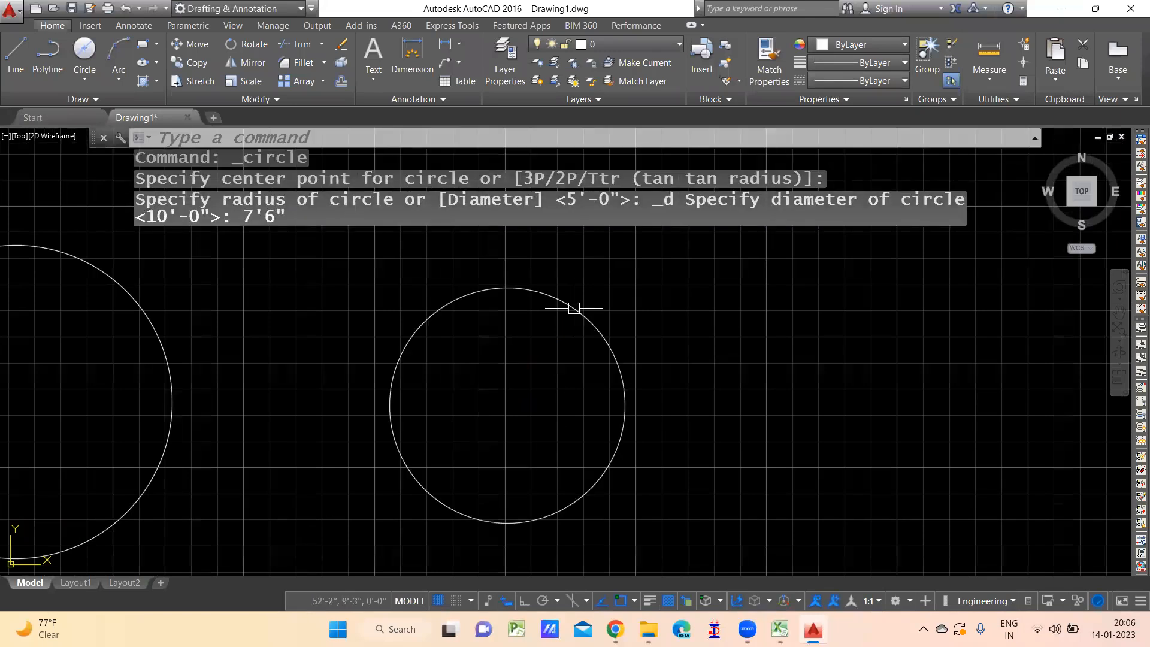
- Add a radius dimension to the larger circle, placing its text inside the circle
{"action": "scroll", "coordinate": [570, 339], "scroll_direction": "down", "scroll_amount": 2}
{"action": "scroll", "coordinate": [550, 347], "scroll_direction": "down", "scroll_amount": 2}
{"action": "middle_click_drag", "start_coordinate": [339, 392], "coordinate": [424, 395]}
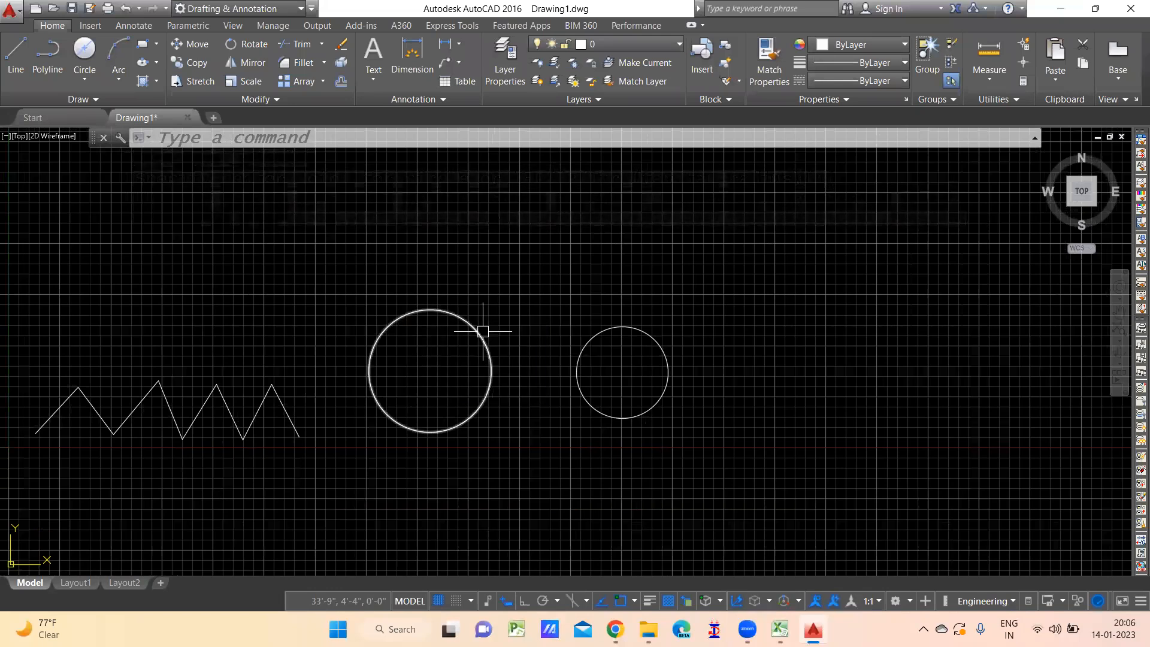
{"action": "middle_click_drag", "start_coordinate": [328, 331], "coordinate": [350, 337]}
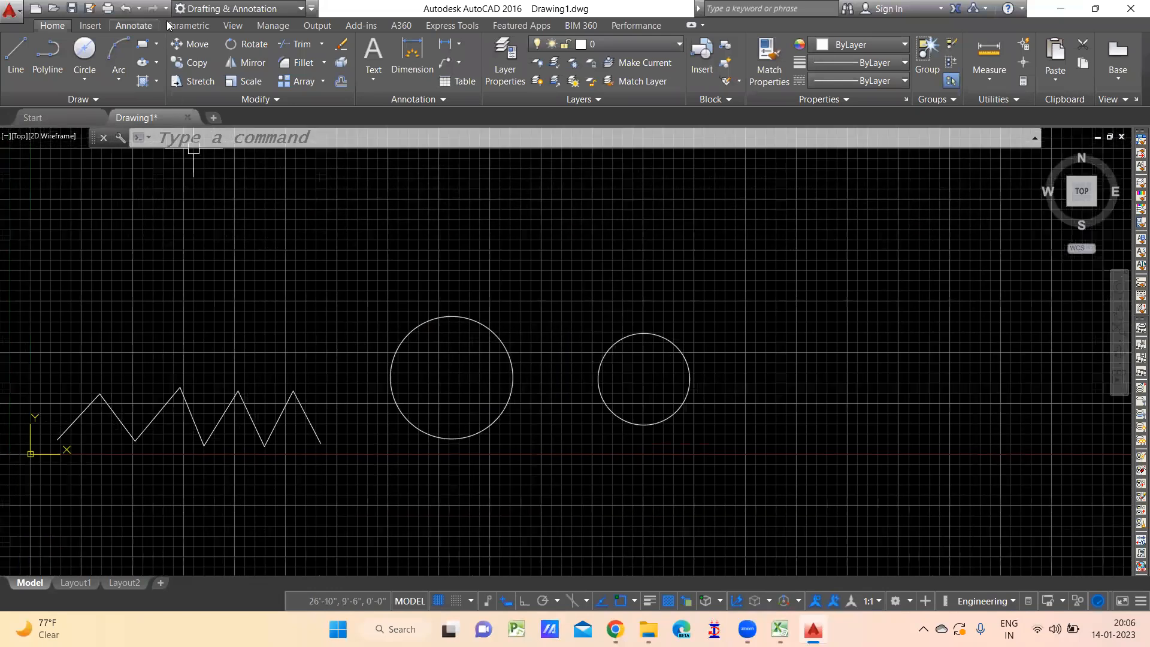
{"action": "left_click", "coordinate": [133, 25]}
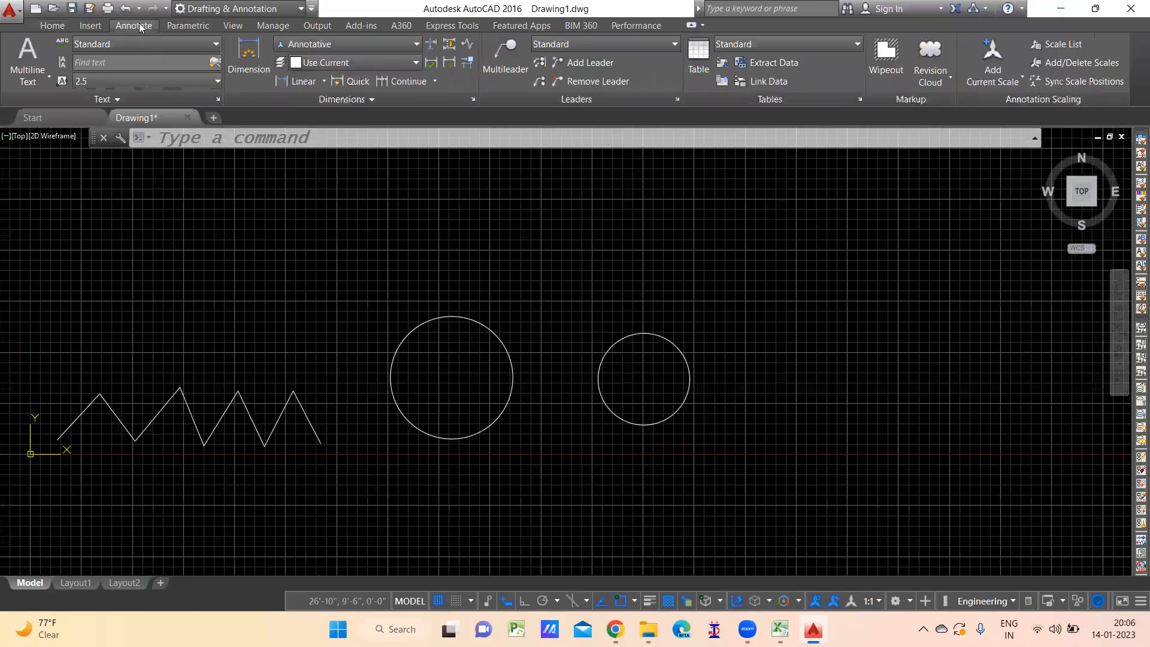
{"action": "left_click", "coordinate": [323, 81]}
{"action": "left_click", "coordinate": [309, 231]}
{"action": "left_click", "coordinate": [442, 319]}
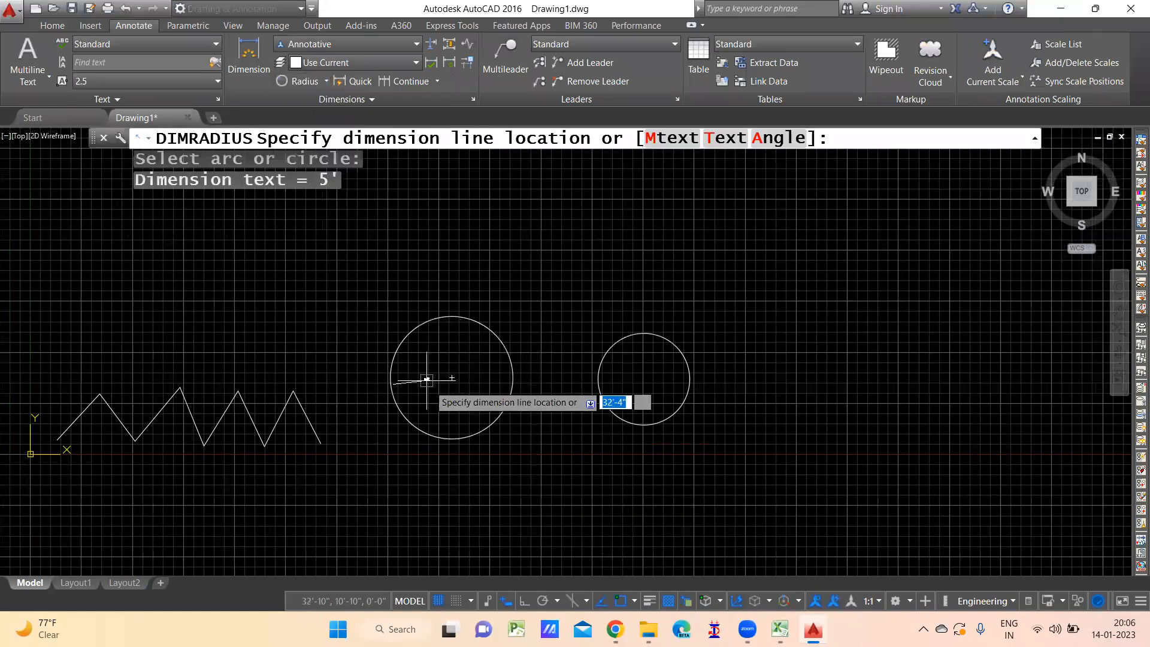
{"action": "scroll", "coordinate": [436, 390], "scroll_direction": "up", "scroll_amount": 3}
{"action": "scroll", "coordinate": [442, 391], "scroll_direction": "up", "scroll_amount": 2}
{"action": "left_click", "coordinate": [405, 332]}
{"action": "middle_click_drag", "start_coordinate": [519, 366], "coordinate": [481, 377]}
- Add a diameter dimension to the smaller circle, placing its text inside the circle
{"action": "left_click", "coordinate": [326, 81]}
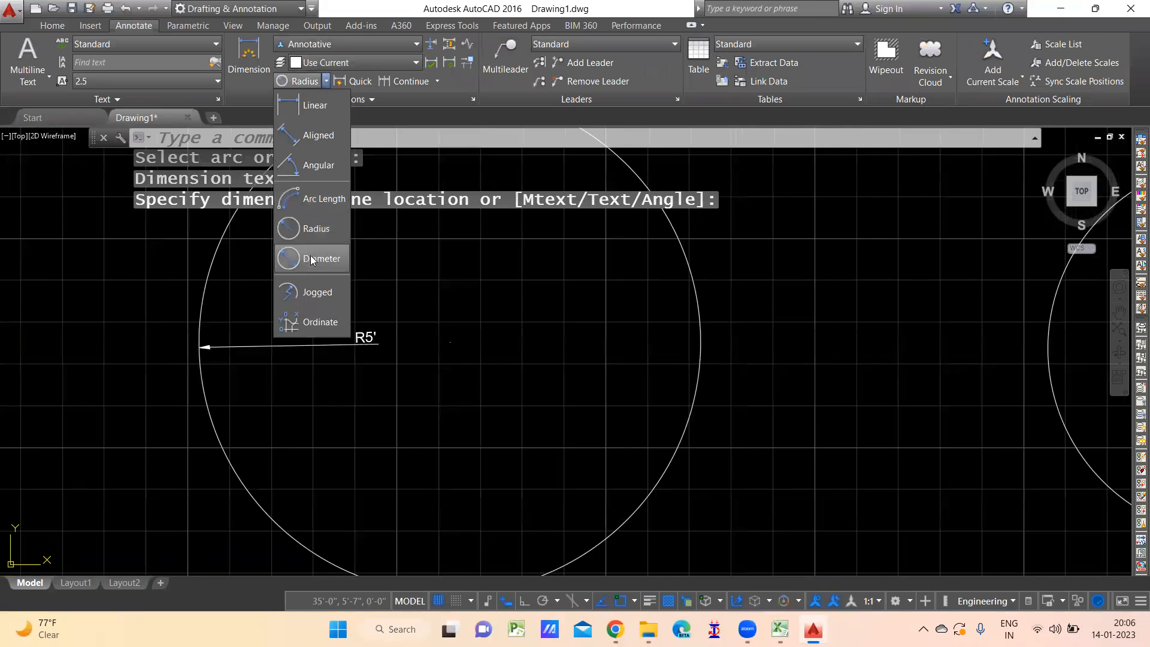
{"action": "left_click", "coordinate": [311, 259]}
{"action": "middle_click_drag", "start_coordinate": [1048, 294], "coordinate": [575, 310]}
{"action": "left_click", "coordinate": [576, 311]}
{"action": "left_click", "coordinate": [688, 314]}
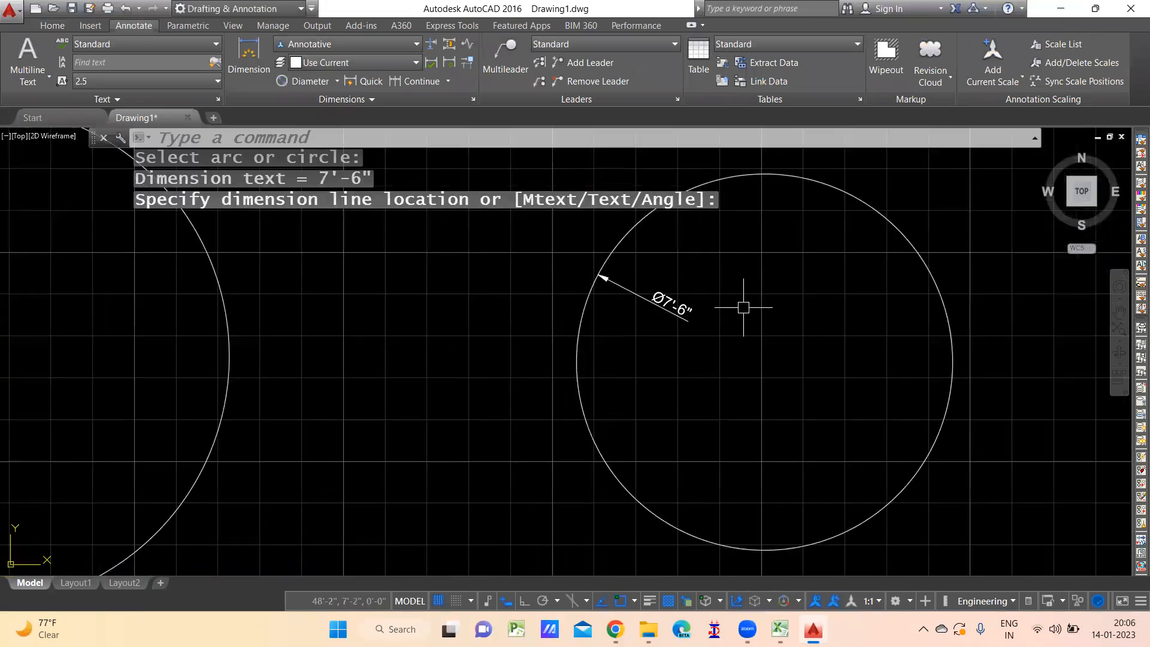
{"action": "scroll", "coordinate": [744, 303], "scroll_direction": "up", "scroll_amount": 4}
{"action": "scroll", "coordinate": [761, 333], "scroll_direction": "down", "scroll_amount": 4}
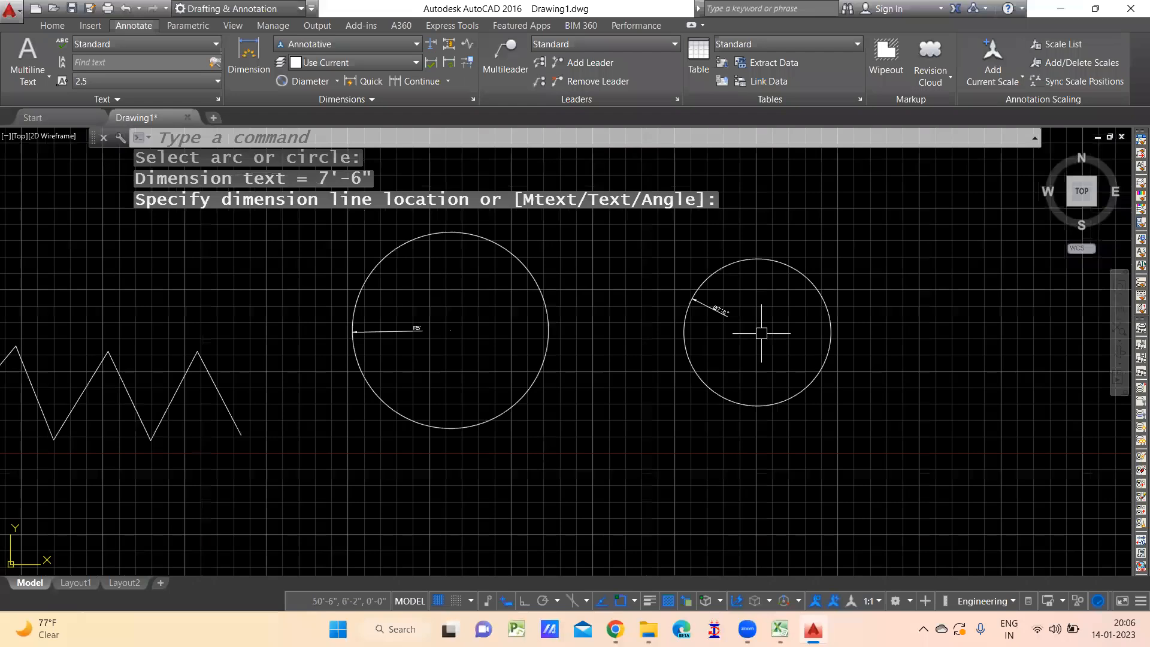
- Select the zigzag, both circles and their dimensions with one crossing window and erase them
{"action": "scroll", "coordinate": [761, 333], "scroll_direction": "down", "scroll_amount": 3}
{"action": "left_click", "coordinate": [875, 271]}
{"action": "left_click", "coordinate": [317, 466]}
{"action": "type", "text": "E"}
{"action": "key", "text": "Return"}
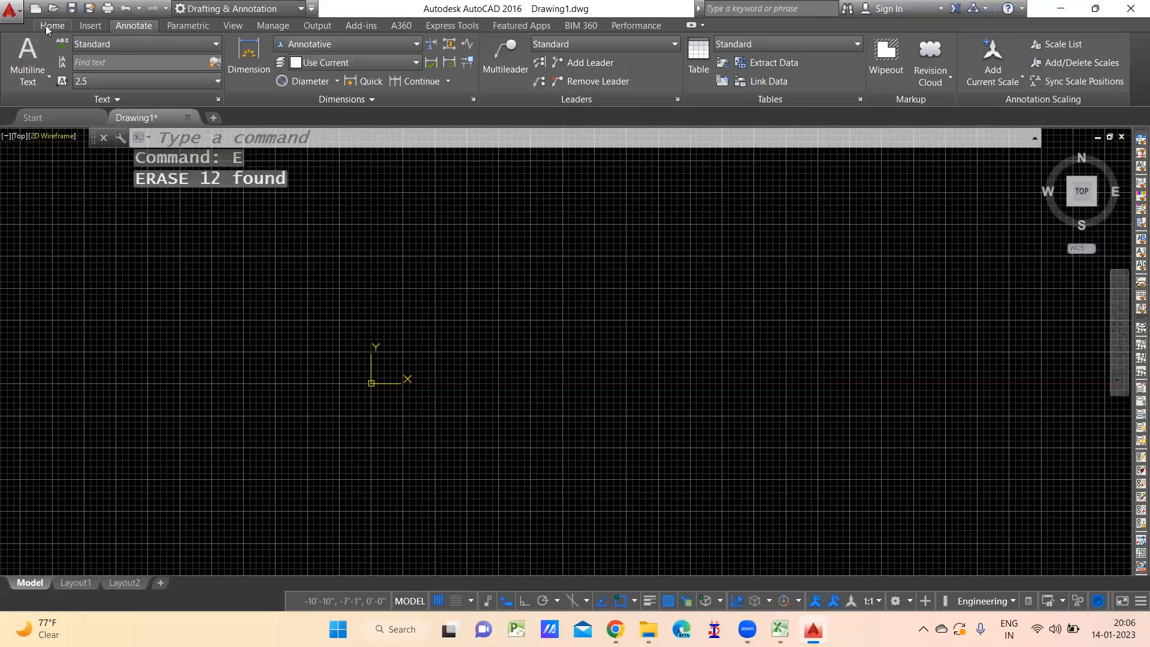
- Draw a circle with the 2-Point method near the origin, picking the ends of a horizontal diameter about 28'-6" long
{"action": "left_click", "coordinate": [48, 25]}
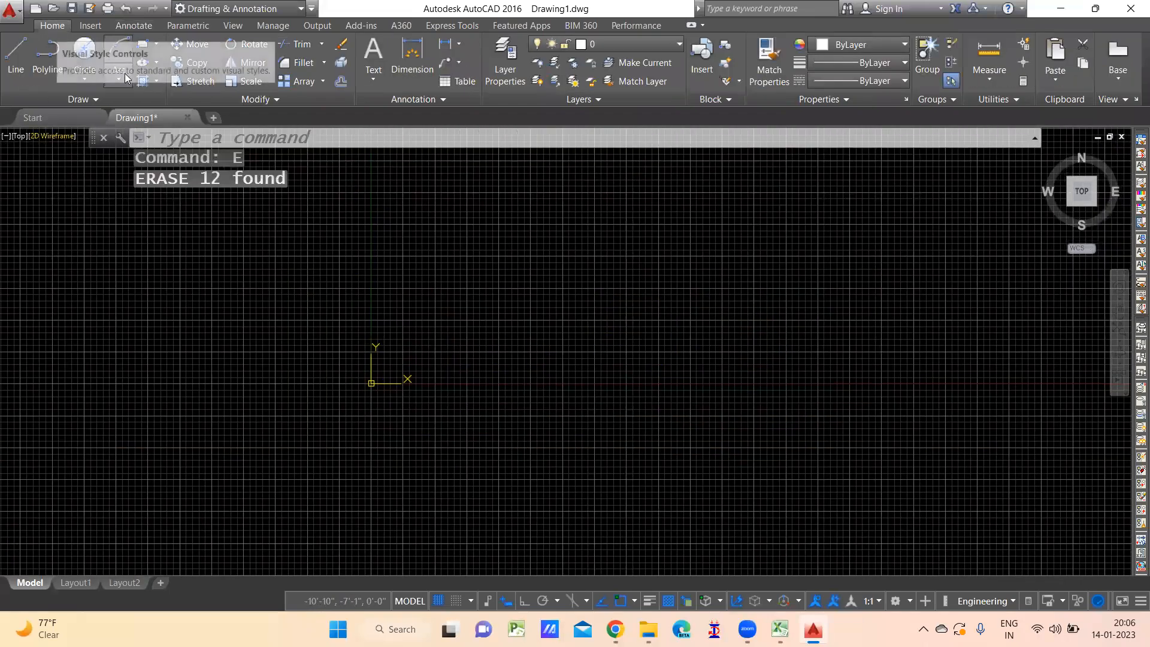
{"action": "left_click", "coordinate": [84, 79]}
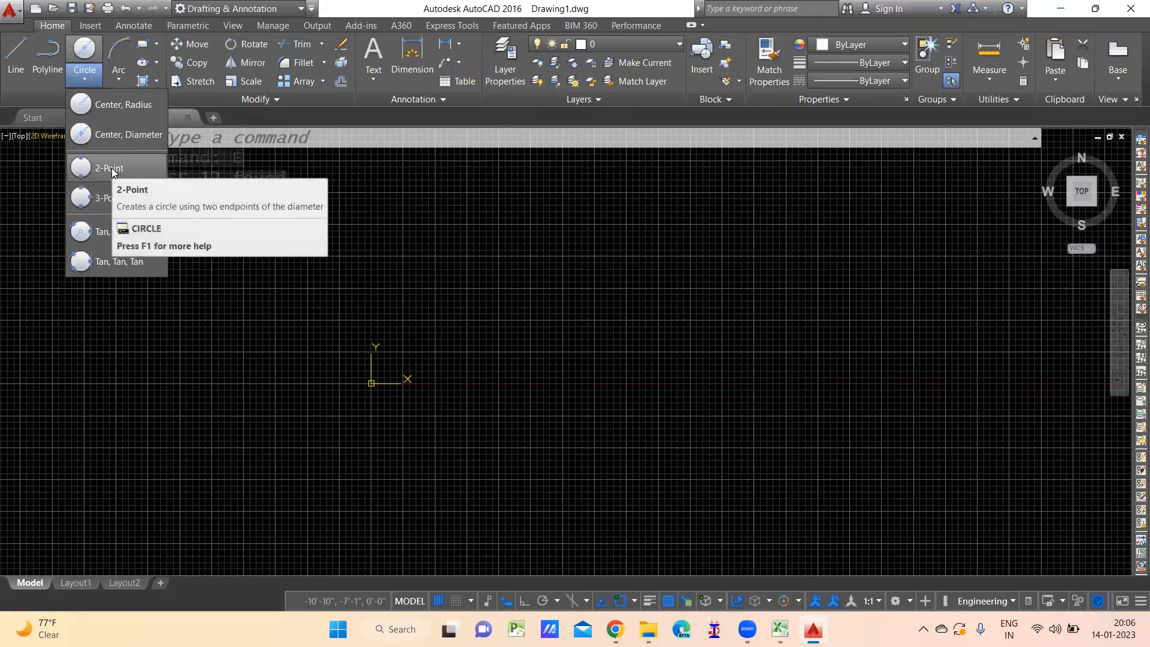
{"action": "left_click", "coordinate": [111, 168]}
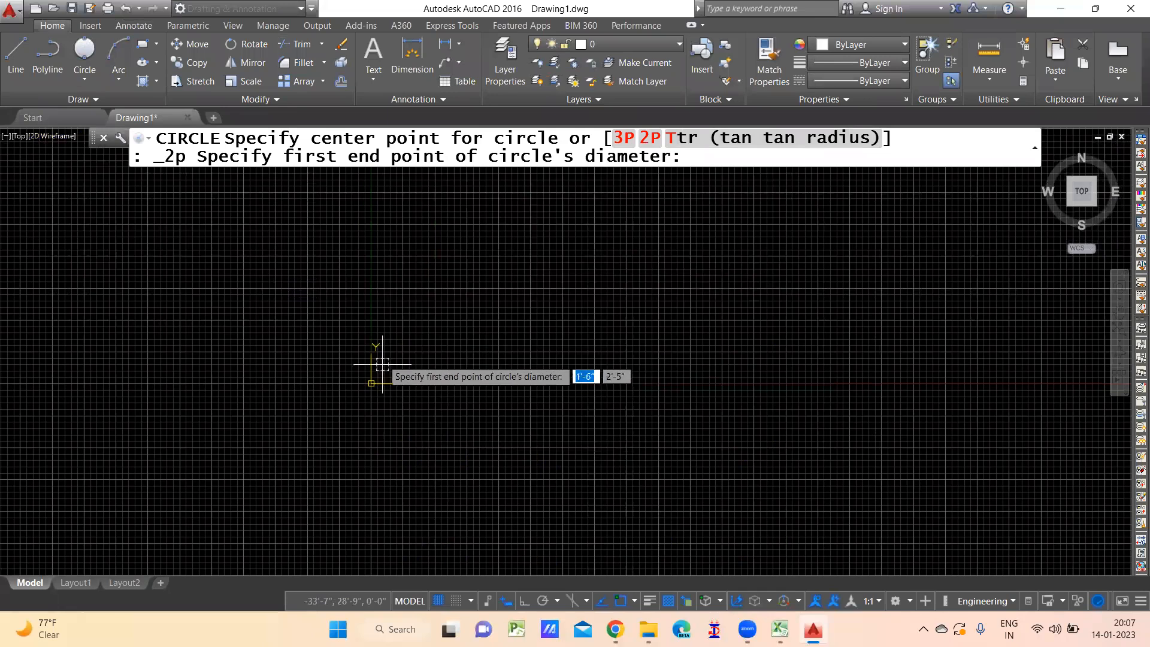
{"action": "left_click", "coordinate": [405, 316]}
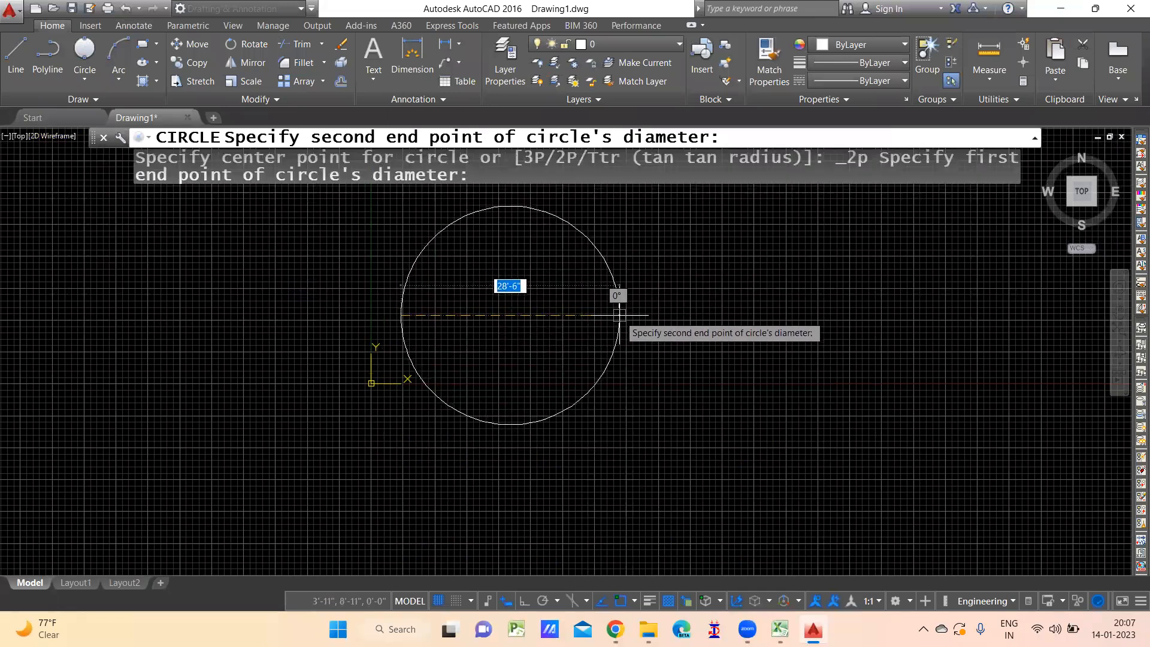
{"action": "left_click", "coordinate": [618, 316]}
- Draw a slightly larger circle with the 3-Point method beside the first one, picking three points on its circumference
{"action": "middle_click_drag", "start_coordinate": [689, 311], "coordinate": [679, 311]}
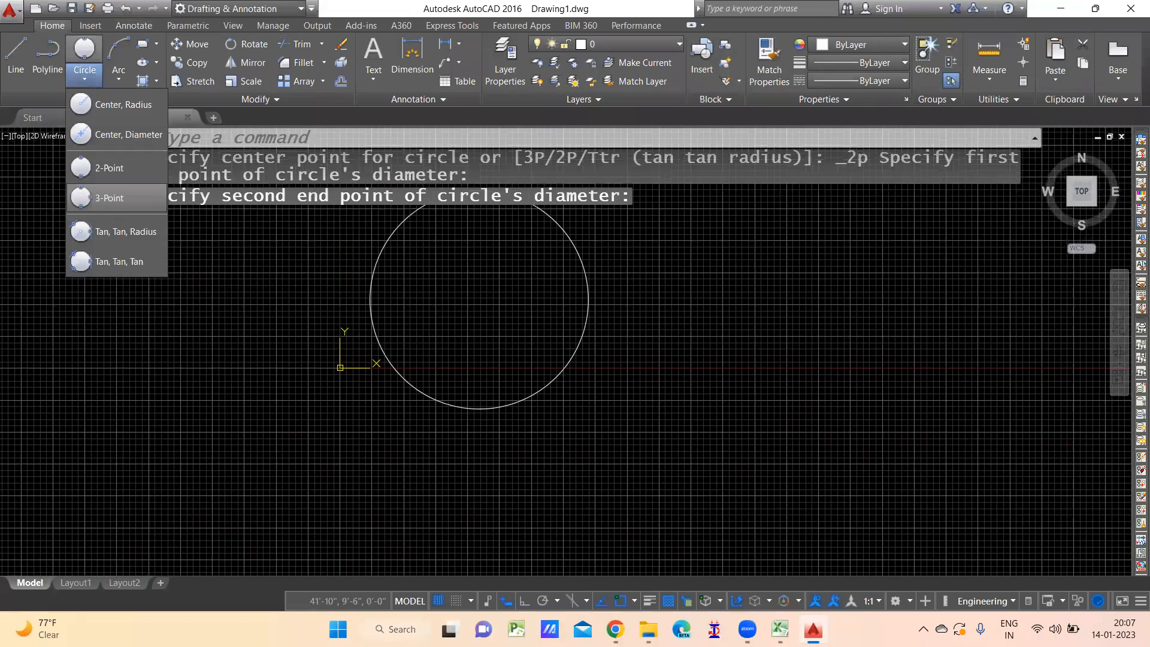
{"action": "left_click", "coordinate": [118, 194]}
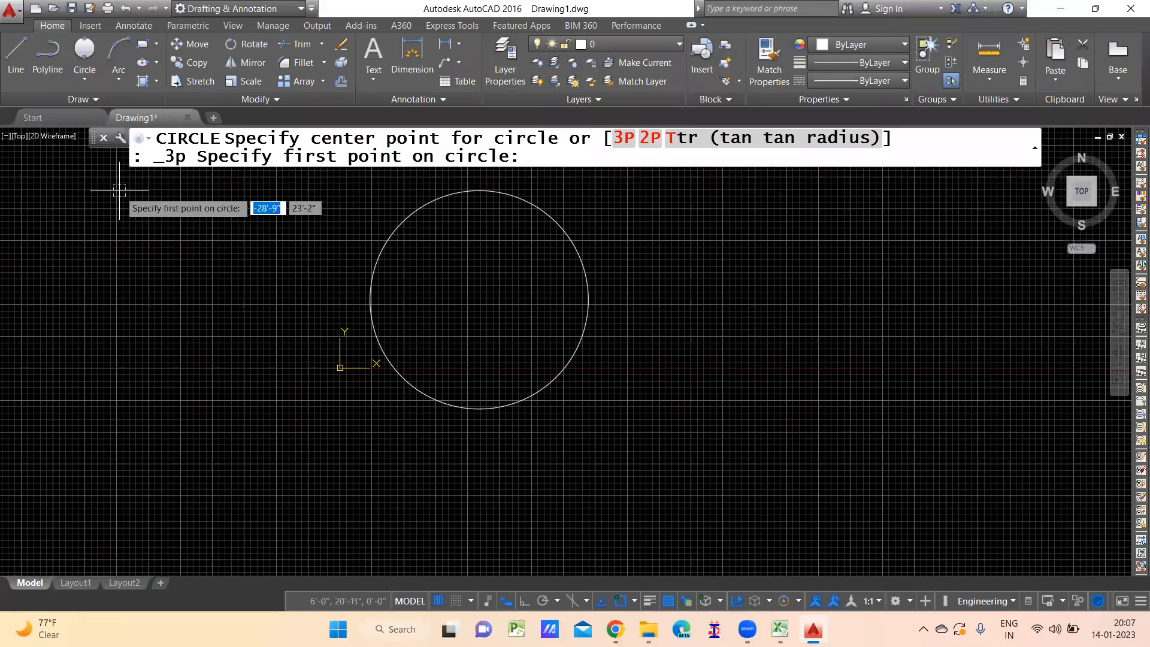
{"action": "middle_click_drag", "start_coordinate": [684, 338], "coordinate": [404, 405]}
{"action": "left_click", "coordinate": [582, 250]}
{"action": "left_click", "coordinate": [426, 357]}
{"action": "left_click", "coordinate": [664, 383]}
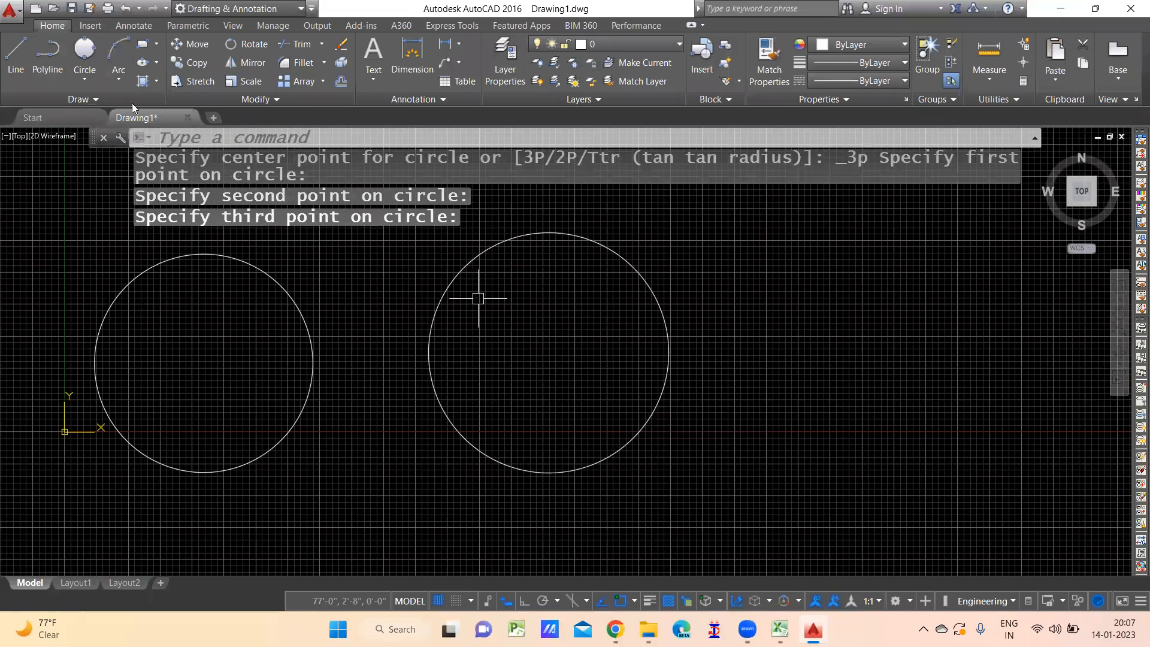
- Select the two circles with one crossing window and erase them
{"action": "left_click", "coordinate": [84, 79]}
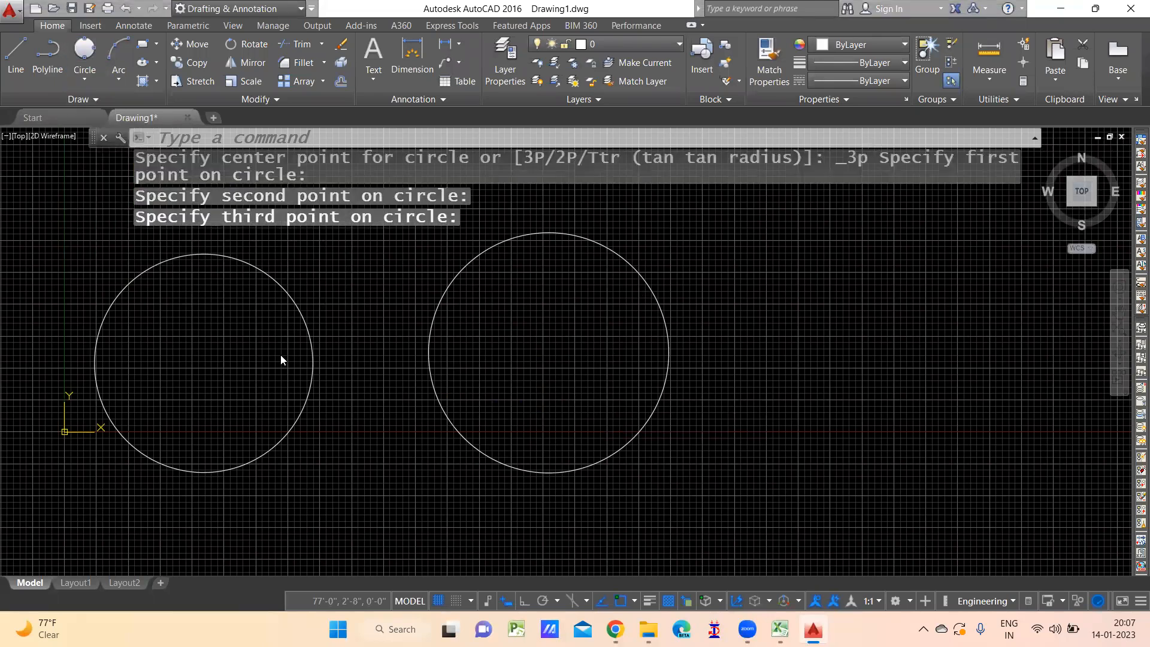
{"action": "scroll", "coordinate": [467, 400], "scroll_direction": "down", "scroll_amount": 2}
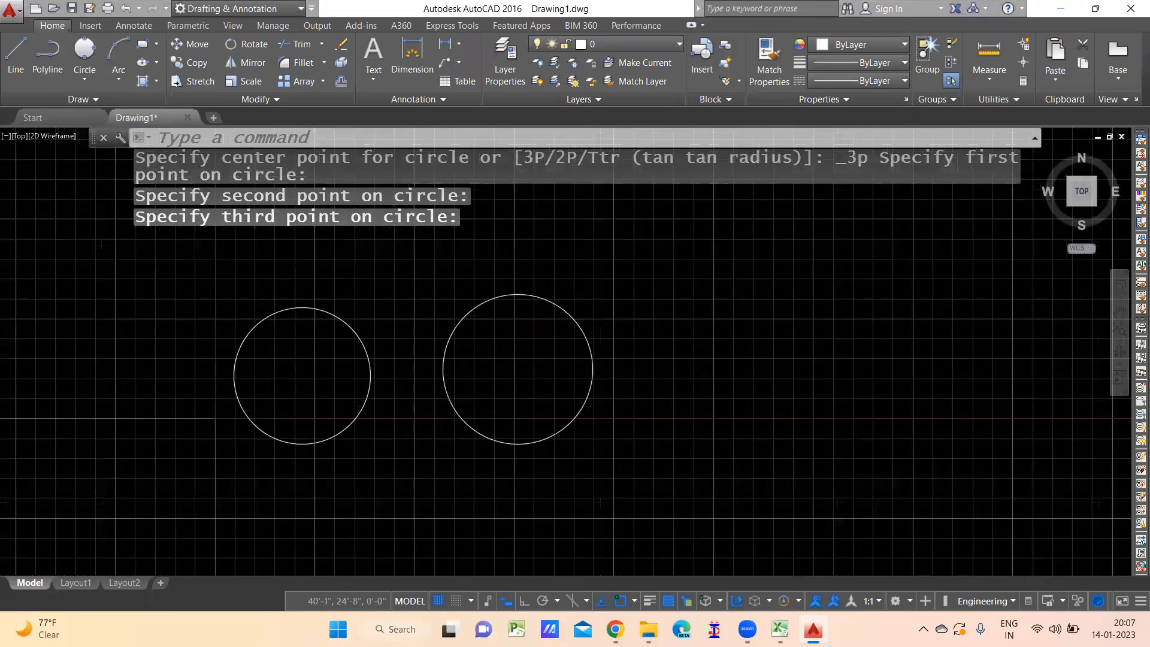
{"action": "scroll", "coordinate": [461, 400], "scroll_direction": "down", "scroll_amount": 2}
{"action": "key", "text": "Escape"}
{"action": "key", "text": "Escape"}
{"action": "key", "text": "Escape"}
{"action": "type", "text": "e"}
{"action": "key", "text": "Return"}
{"action": "left_click", "coordinate": [642, 267]}
{"action": "left_click", "coordinate": [159, 462]}
{"action": "key", "text": "Return"}
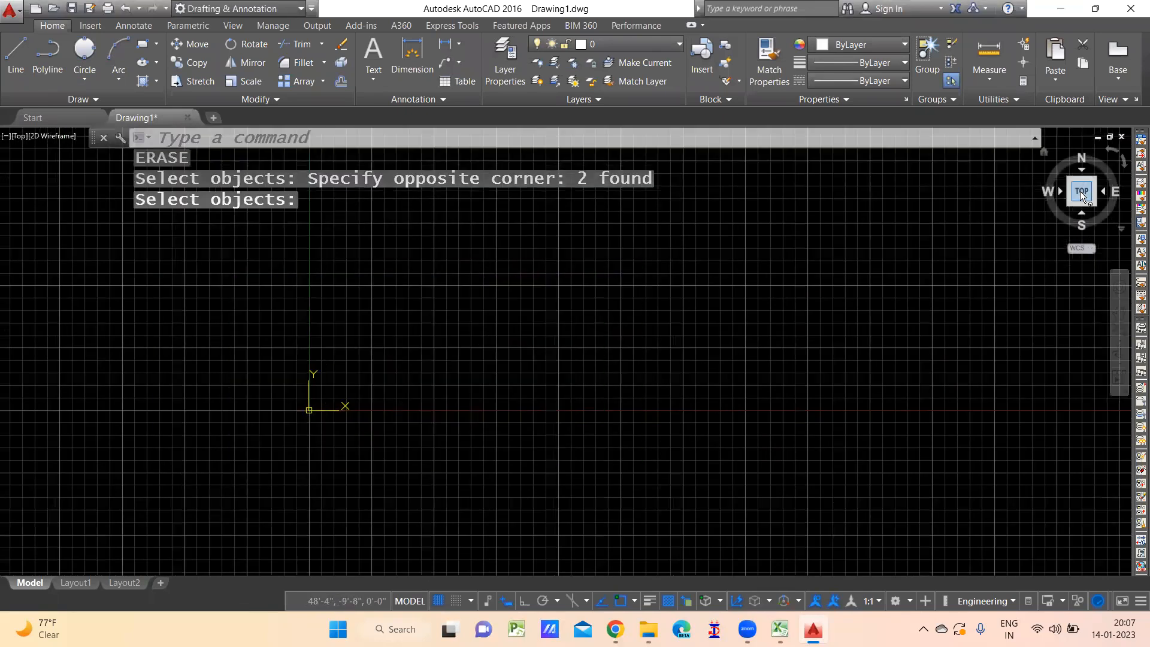
- Turn on Ortho mode and draw a 5' horizontal line starting just above and beside the origin
{"action": "left_click", "coordinate": [1079, 192]}
{"action": "middle_click_drag", "start_coordinate": [570, 358], "coordinate": [648, 475]}
{"action": "key", "text": "Escape"}
{"action": "key", "text": "Escape"}
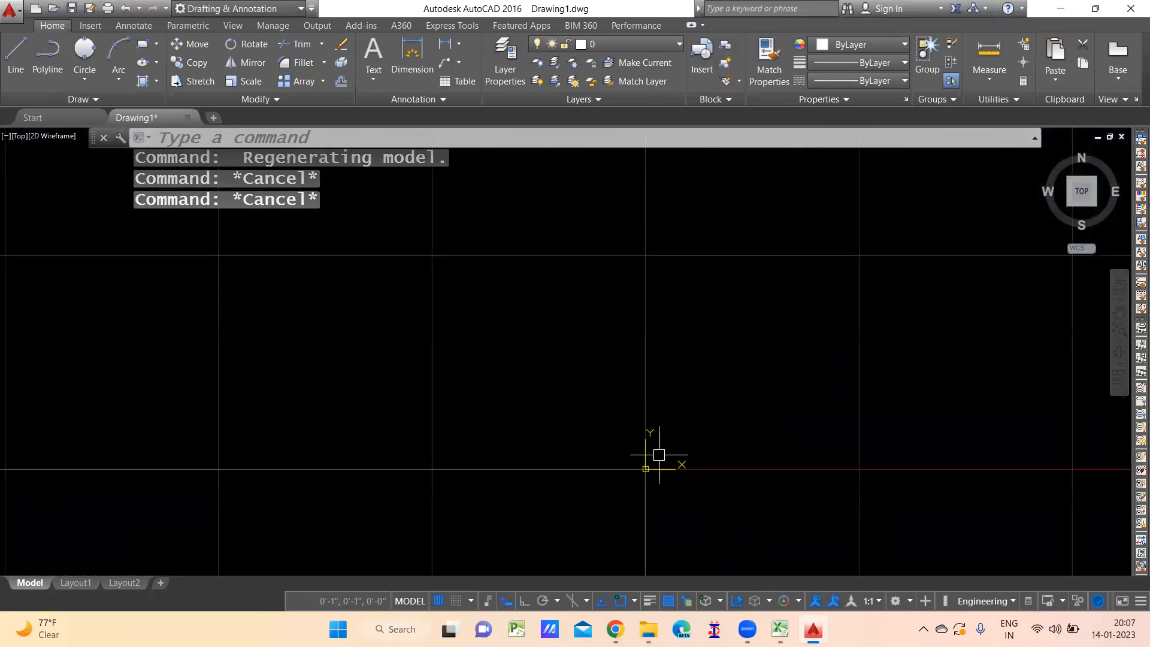
{"action": "type", "text": "l"}
{"action": "key", "text": "Return"}
{"action": "scroll", "coordinate": [670, 446], "scroll_direction": "up", "scroll_amount": 2}
{"action": "left_click", "coordinate": [576, 410]}
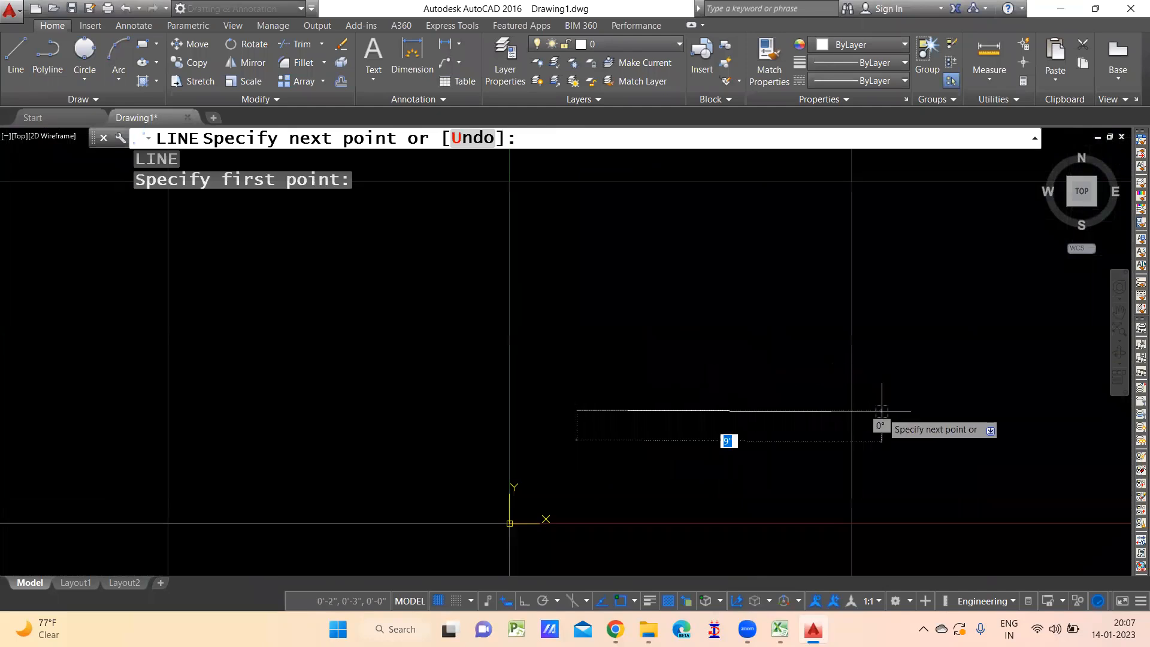
{"action": "key", "text": "F8"}
{"action": "type", "text": "3'"}
{"action": "key", "text": "Return"}
{"action": "key", "text": "Return"}
{"action": "scroll", "coordinate": [934, 398], "scroll_direction": "down", "scroll_amount": 1}
{"action": "middle_click_drag", "start_coordinate": [934, 398], "coordinate": [466, 437]}
{"action": "scroll", "coordinate": [369, 427], "scroll_direction": "down", "scroll_amount": 3}
- Draw a 5' vertical line upward from the left end of the horizontal line, forming an L shape
{"action": "key", "text": "Return"}
{"action": "scroll", "coordinate": [397, 434], "scroll_direction": "up", "scroll_amount": 2}
{"action": "left_click", "coordinate": [340, 457]}
{"action": "middle_click_drag", "start_coordinate": [352, 374], "coordinate": [357, 472]}
{"action": "type", "text": "5'"}
{"action": "key", "text": "Return"}
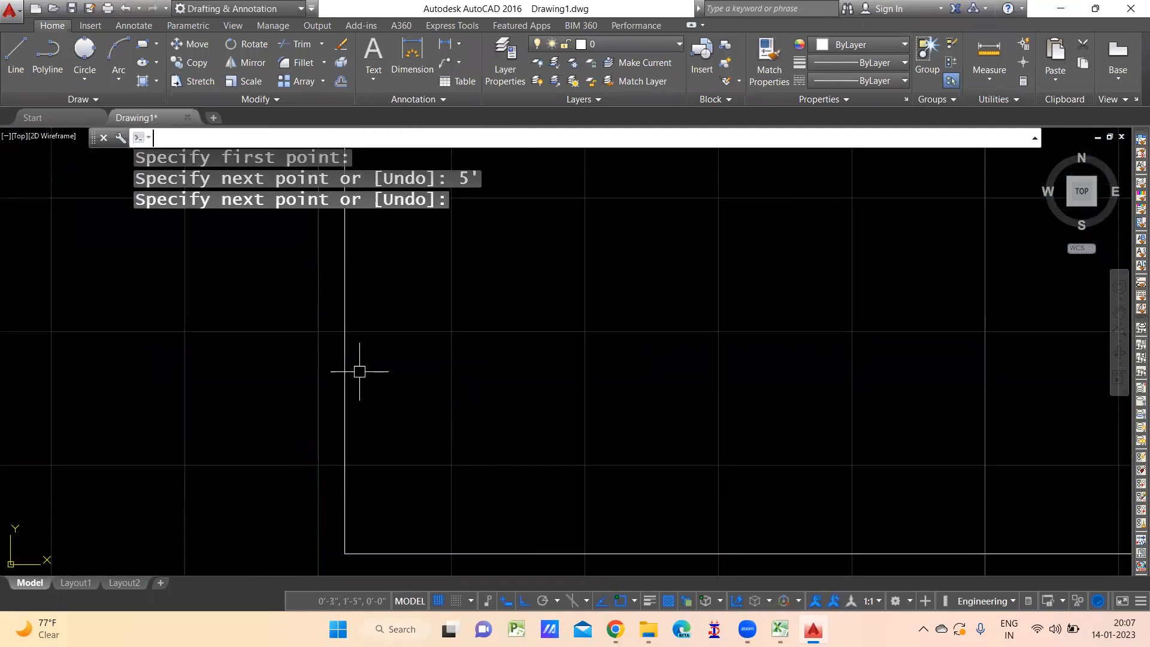
{"action": "key", "text": "Return"}
{"action": "scroll", "coordinate": [385, 371], "scroll_direction": "down", "scroll_amount": 4}
{"action": "scroll", "coordinate": [403, 390], "scroll_direction": "down", "scroll_amount": 4}
{"action": "scroll", "coordinate": [508, 400], "scroll_direction": "down", "scroll_amount": 2}
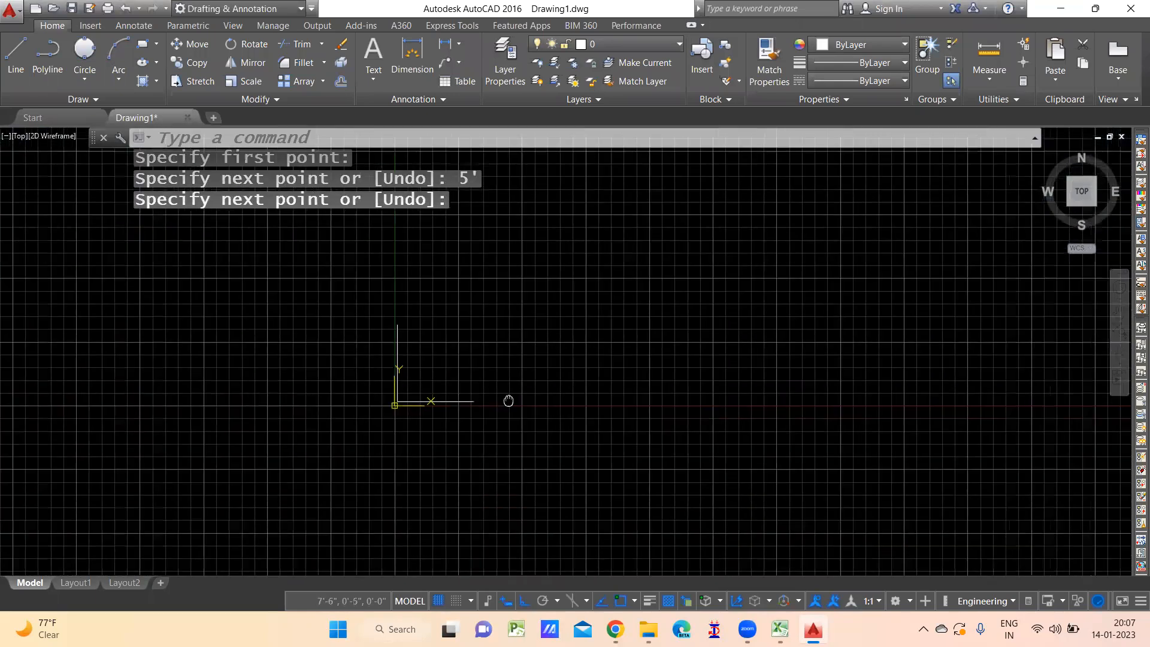
- Move both lines of the L shape about 4'-4" horizontally to the right
{"action": "key", "text": "Escape"}
{"action": "scroll", "coordinate": [406, 394], "scroll_direction": "up", "scroll_amount": 4}
{"action": "type", "text": "m"}
{"action": "key", "text": "Return"}
{"action": "left_click", "coordinate": [406, 394]}
{"action": "left_click", "coordinate": [299, 475]}
{"action": "key", "text": "Return"}
{"action": "left_click", "coordinate": [308, 461]}
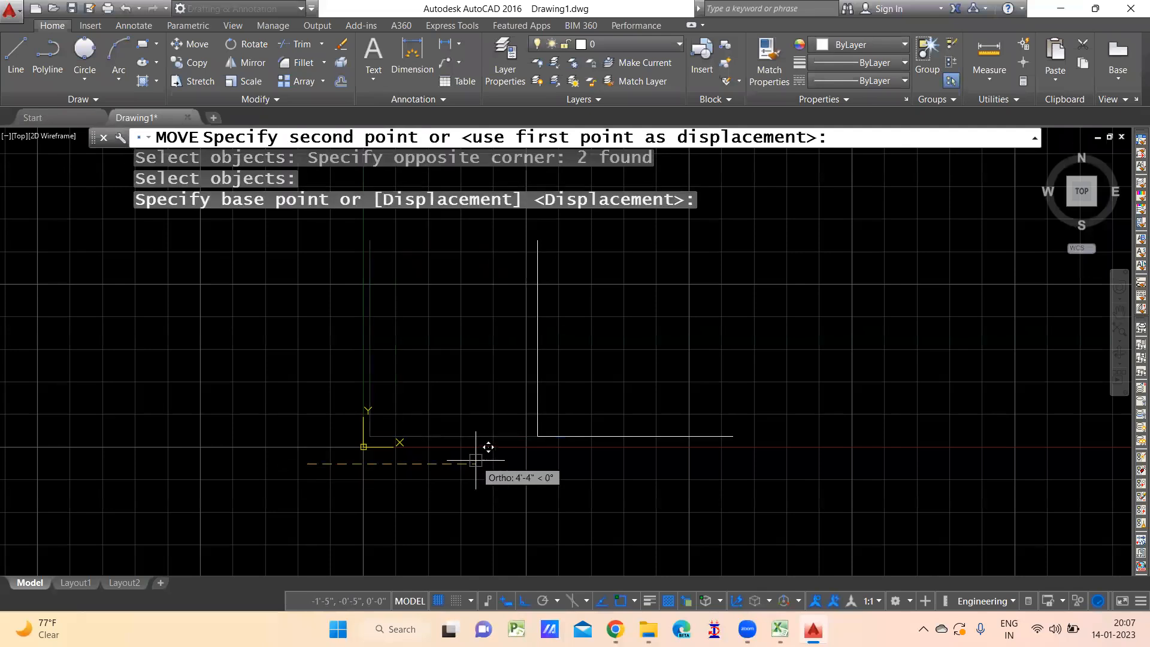
{"action": "left_click", "coordinate": [477, 461]}
{"action": "middle_click_drag", "start_coordinate": [645, 444], "coordinate": [505, 462]}
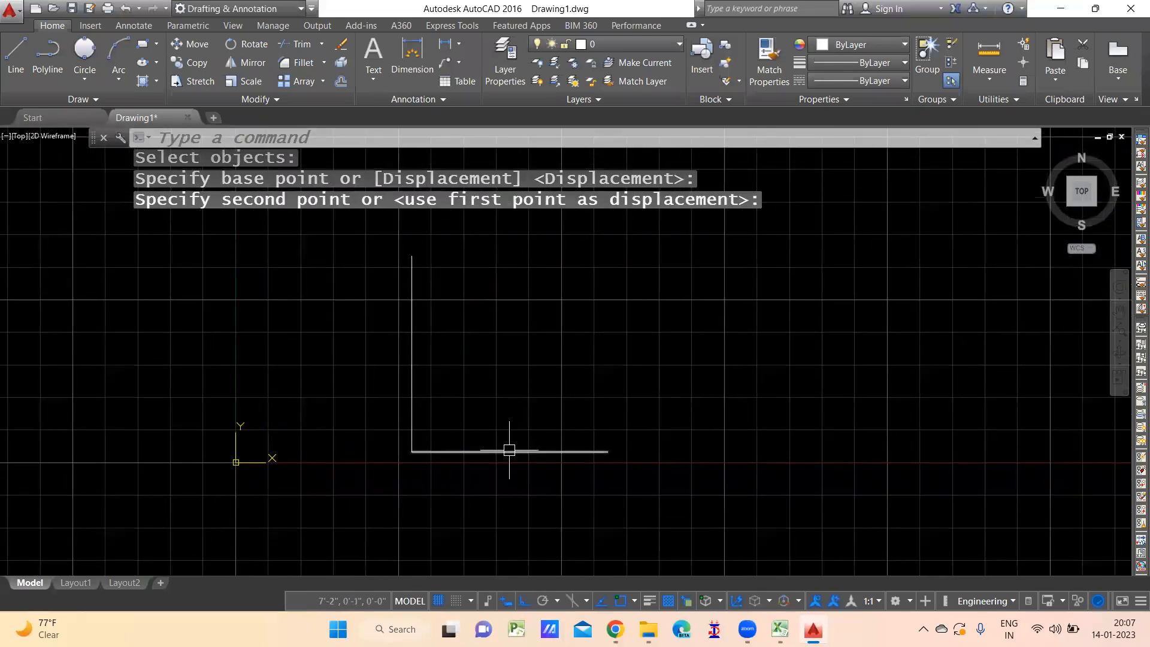
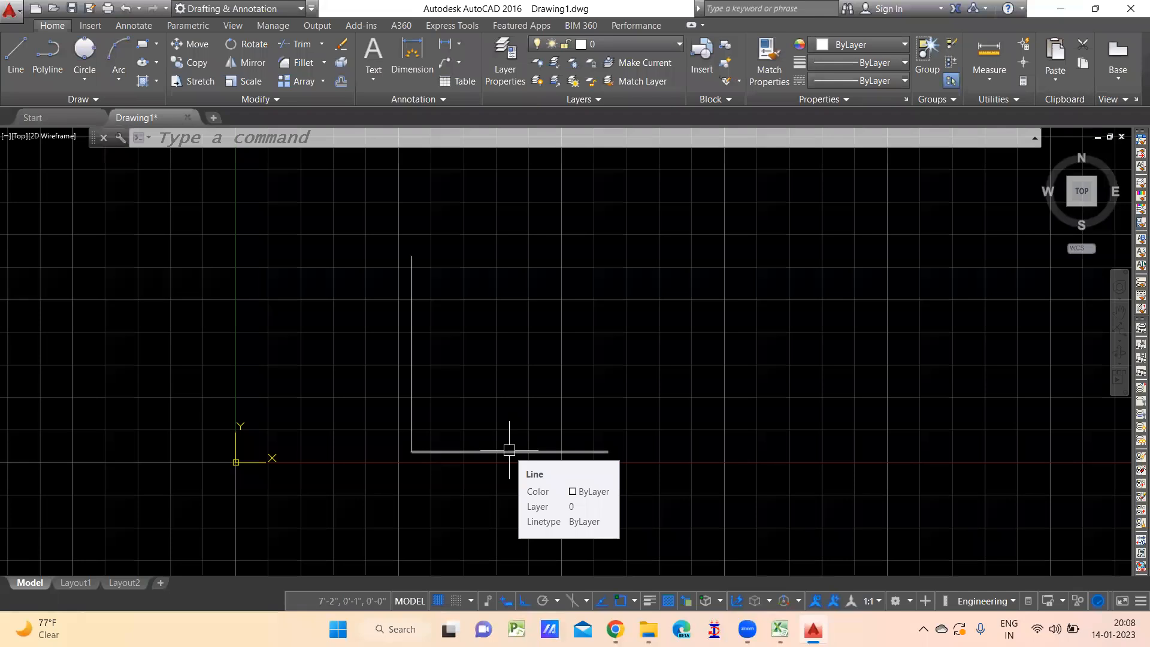
{"action": "left_click", "coordinate": [465, 394]}
{"action": "left_click", "coordinate": [294, 540]}
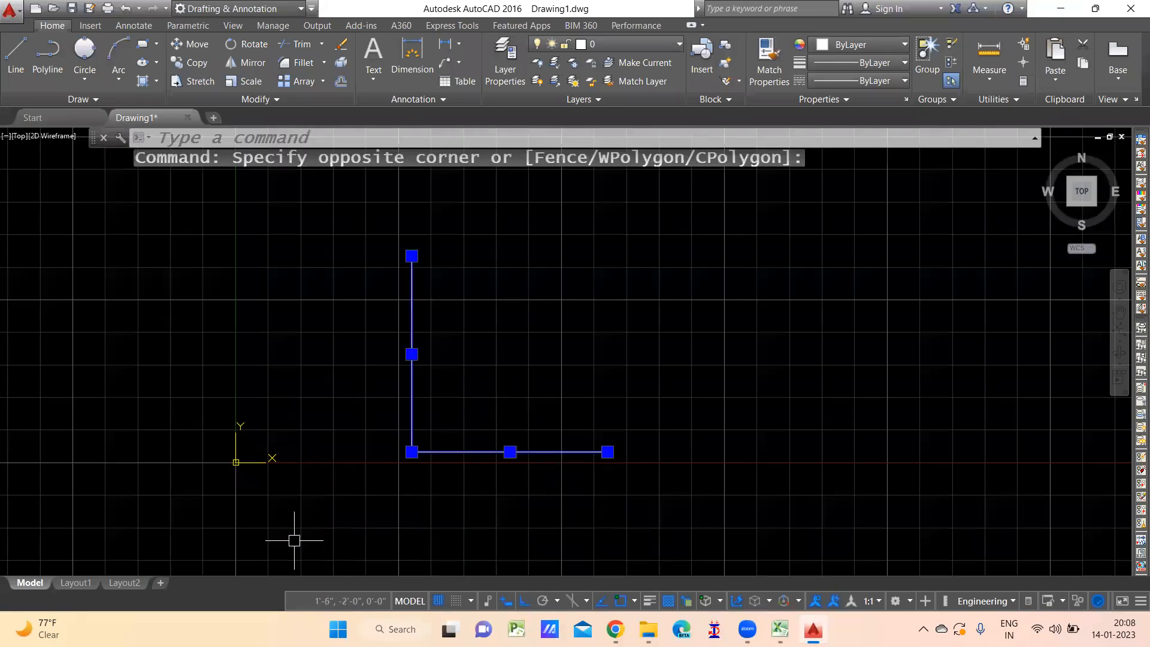
{"action": "type", "text": "o"}
{"action": "key", "text": "Return"}
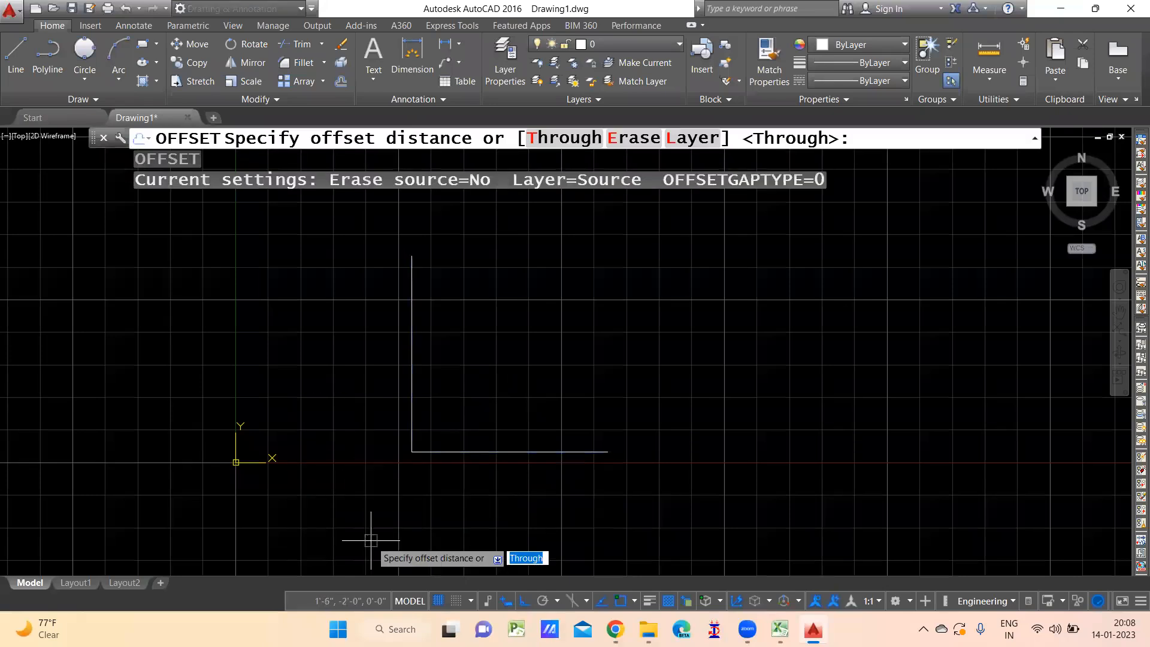
{"action": "left_click", "coordinate": [400, 512]}
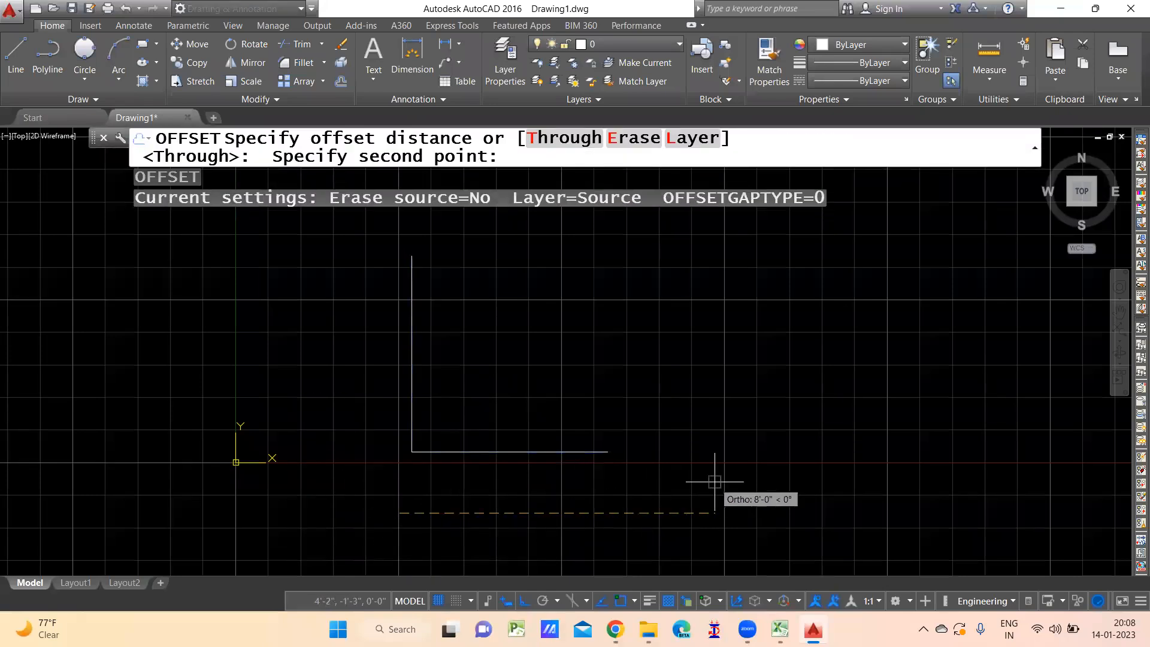
{"action": "scroll", "coordinate": [714, 481], "scroll_direction": "down", "scroll_amount": 3}
{"action": "scroll", "coordinate": [715, 481], "scroll_direction": "down", "scroll_amount": 2}
{"action": "key", "text": "Escape"}
{"action": "key", "text": "Escape"}
- Copy the L shape twice to the right at even spacing, about 7'-4" and 14'-8" from the original
{"action": "type", "text": "co"}
{"action": "key", "text": "Return"}
{"action": "scroll", "coordinate": [672, 494], "scroll_direction": "up", "scroll_amount": 6}
{"action": "left_click", "coordinate": [666, 487]}
{"action": "left_click", "coordinate": [493, 385]}
{"action": "key", "text": "Return"}
{"action": "left_click", "coordinate": [562, 499]}
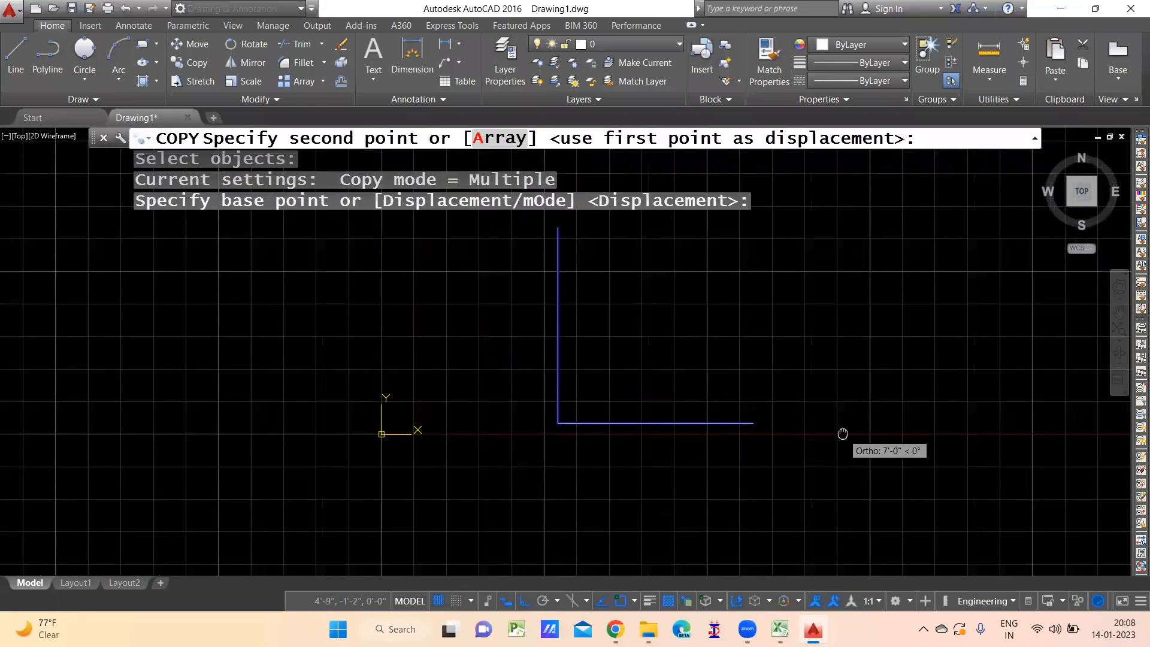
{"action": "middle_click_drag", "start_coordinate": [841, 436], "coordinate": [577, 457]}
{"action": "middle_click_drag", "start_coordinate": [740, 472], "coordinate": [512, 474]}
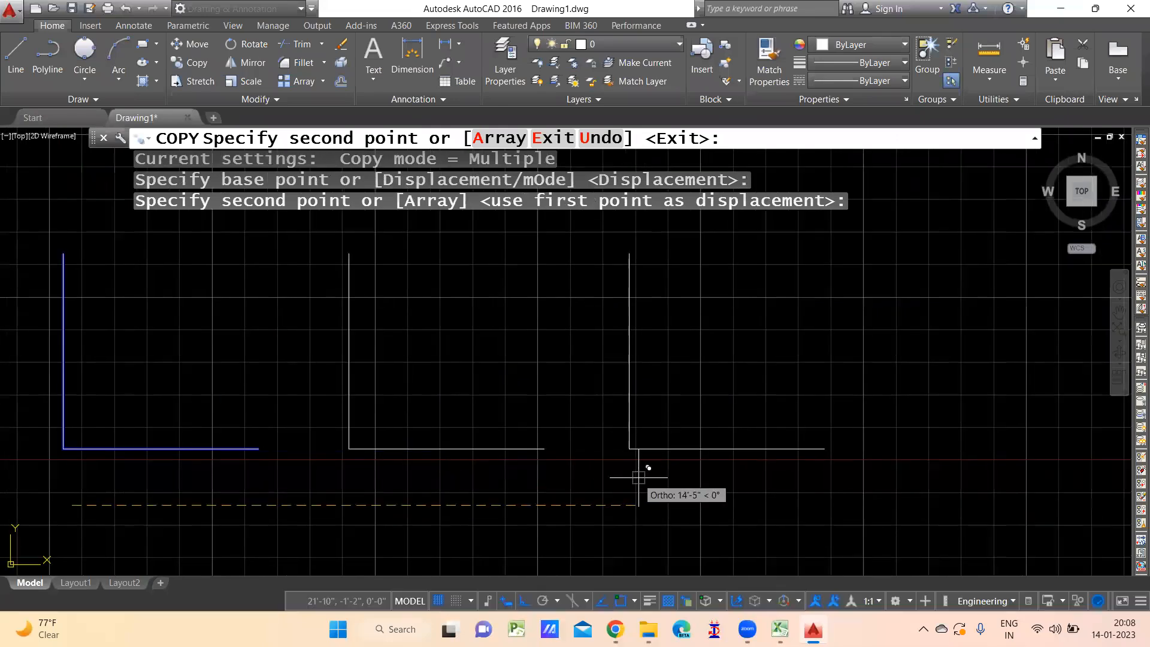
{"action": "left_click", "coordinate": [646, 475]}
{"action": "type", "text": "`"}
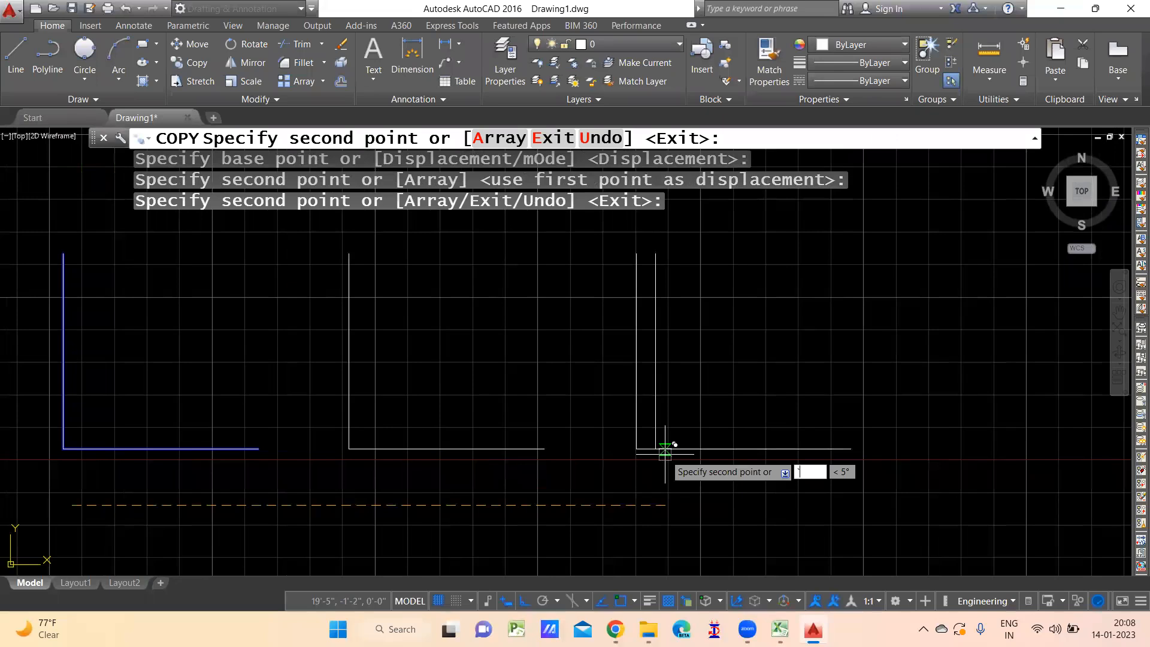
{"action": "scroll", "coordinate": [664, 449], "scroll_direction": "down", "scroll_amount": 4}
{"action": "key", "text": "Escape"}
{"action": "key", "text": "Escape"}
- Copy the row of three L shapes straight up twice, at about 8' and 16', forming a three-by-three grid
{"action": "key", "text": "Return"}
{"action": "left_click", "coordinate": [681, 290]}
{"action": "left_click", "coordinate": [227, 503]}
{"action": "key", "text": "Return"}
{"action": "left_click", "coordinate": [671, 476]}
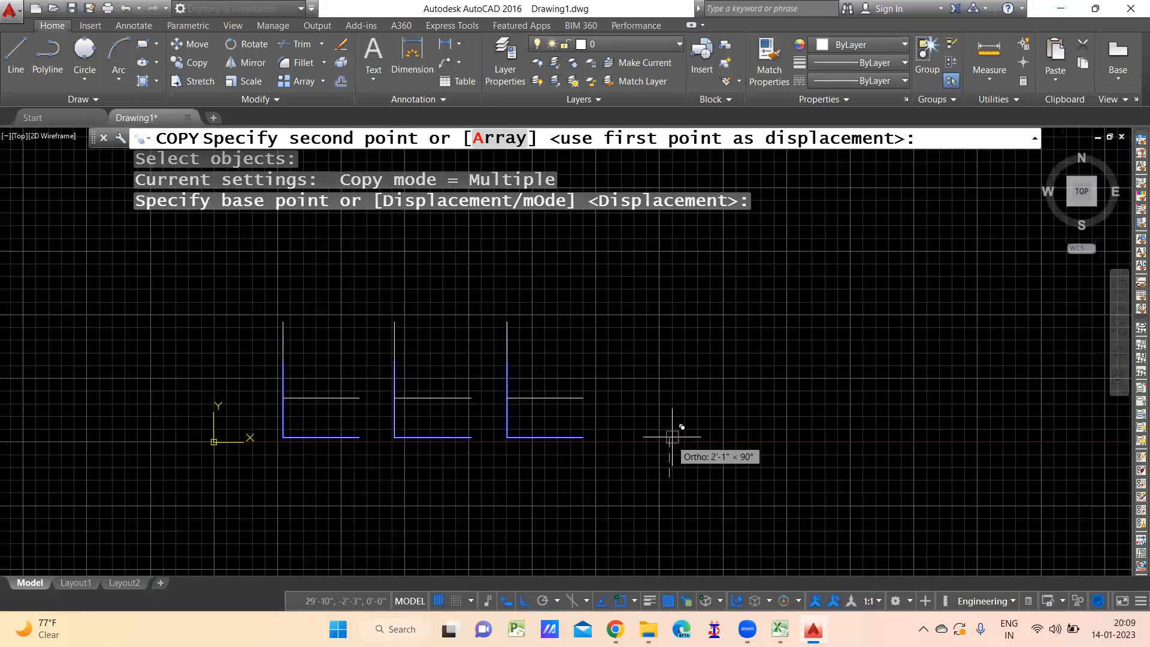
{"action": "left_click", "coordinate": [673, 355]}
{"action": "middle_click_drag", "start_coordinate": [672, 342], "coordinate": [681, 470]}
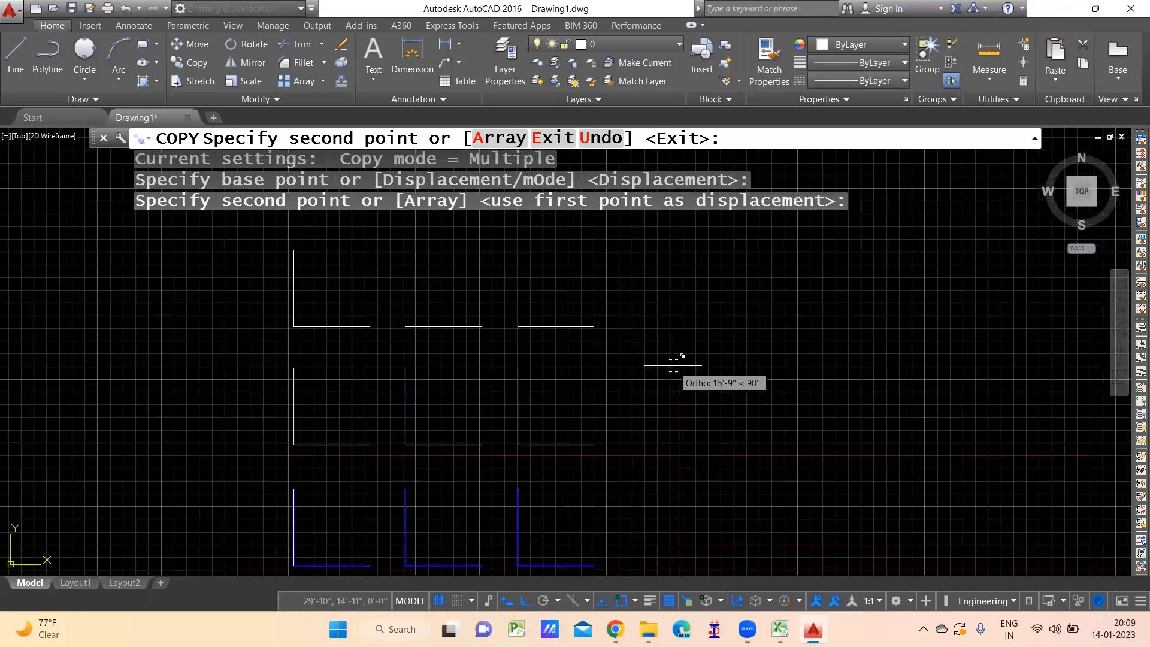
{"action": "left_click", "coordinate": [677, 368]}
{"action": "key", "text": "Escape"}
{"action": "key", "text": "Escape"}
{"action": "middle_click_drag", "start_coordinate": [535, 406], "coordinate": [603, 380]}
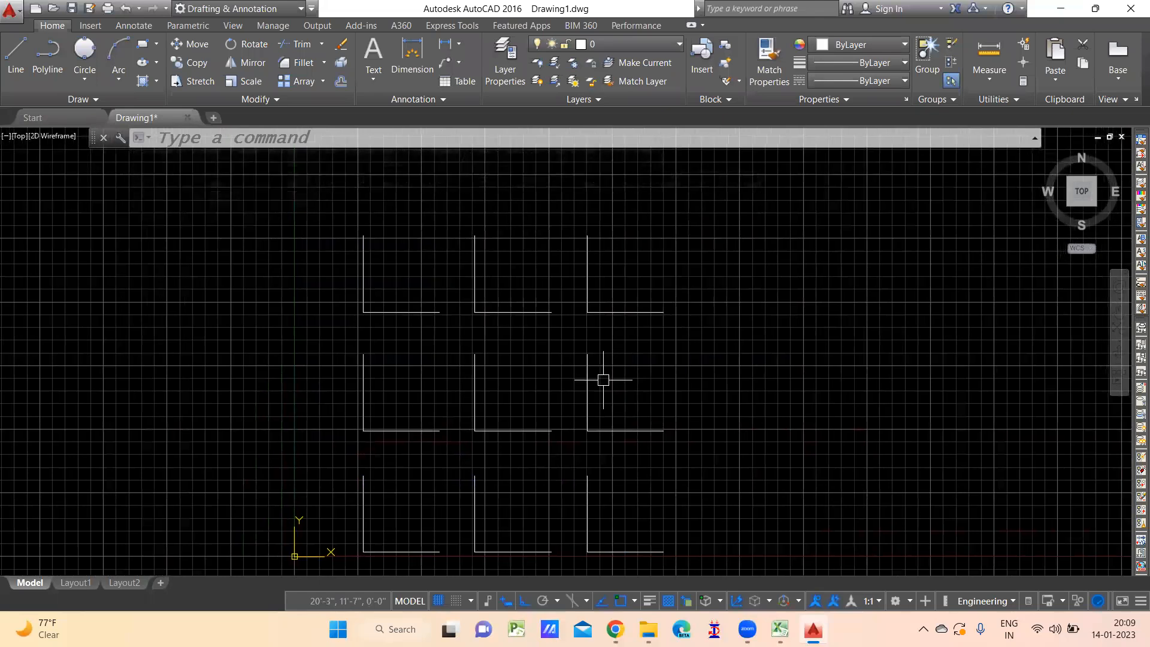
- Erase the upper two rows of L shapes with one crossing window, keeping the bottom row
{"action": "mouse_move", "coordinate": [488, 425]}
{"action": "middle_mouse_down"}
{"action": "mouse_move", "coordinate": [511, 418]}
{"action": "mouse_move", "coordinate": [524, 359]}
{"action": "middle_mouse_up"}
{"action": "key", "text": "Escape"}
{"action": "key", "text": "Escape"}
{"action": "type", "text": "e"}
{"action": "key", "text": "Return"}
{"action": "middle_click_drag", "start_coordinate": [612, 360], "coordinate": [600, 441]}
{"action": "left_click", "coordinate": [726, 260]}
{"action": "left_click", "coordinate": [398, 429]}
{"action": "key", "text": "Return"}
{"action": "middle_click_drag", "start_coordinate": [473, 463], "coordinate": [540, 323]}
- Draw a 5-inch vertical line upward from the right end of the middle L shape's base
{"action": "type", "text": "l"}
{"action": "key", "text": "Return"}
{"action": "scroll", "coordinate": [624, 368], "scroll_direction": "up", "scroll_amount": 2}
{"action": "left_click", "coordinate": [583, 474]}
{"action": "type", "text": "5"}
{"action": "key", "text": "Return"}
{"action": "scroll", "coordinate": [488, 385], "scroll_direction": "up", "scroll_amount": 4}
{"action": "key", "text": "Escape"}
{"action": "key", "text": "Escape"}
{"action": "scroll", "coordinate": [656, 326], "scroll_direction": "down", "scroll_amount": 5}
{"action": "key", "text": "Escape"}
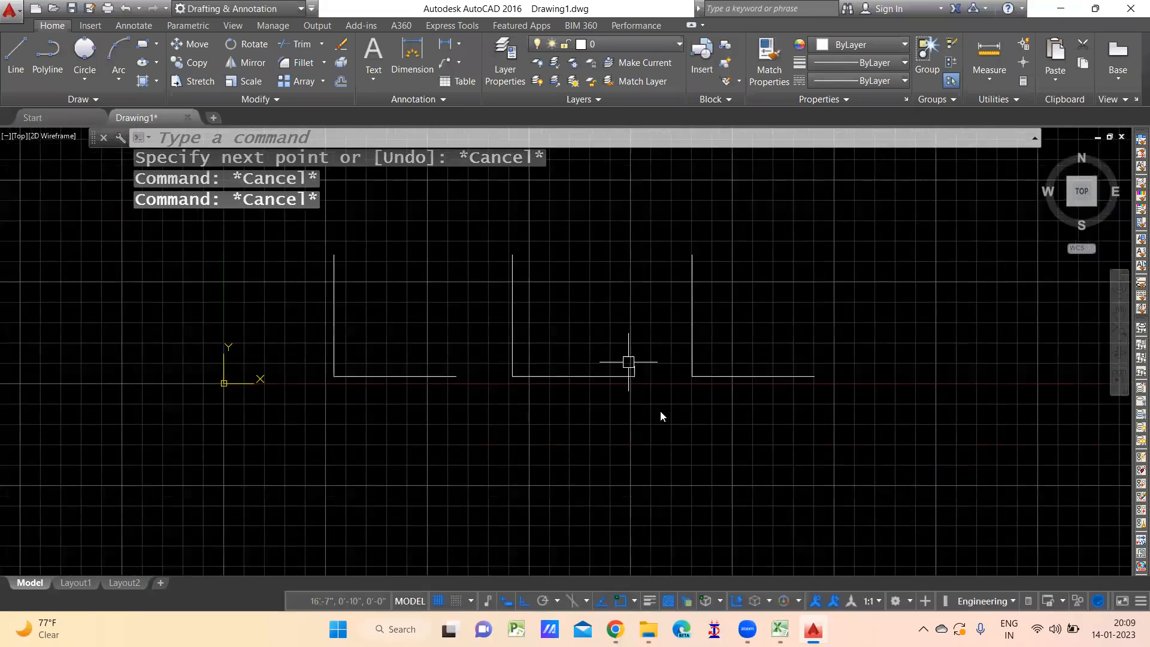
- Delete the short vertical line at the right end of the middle L shape's base
{"action": "scroll", "coordinate": [628, 361], "scroll_direction": "up", "scroll_amount": 2}
{"action": "left_click", "coordinate": [628, 362]}
{"action": "left_click", "coordinate": [659, 410]}
{"action": "key", "text": "Delete"}
- Close the middle L shape into a square with a 5' vertical right side and a top line to the left side's upper end
{"action": "type", "text": "l"}
{"action": "key", "text": "Return"}
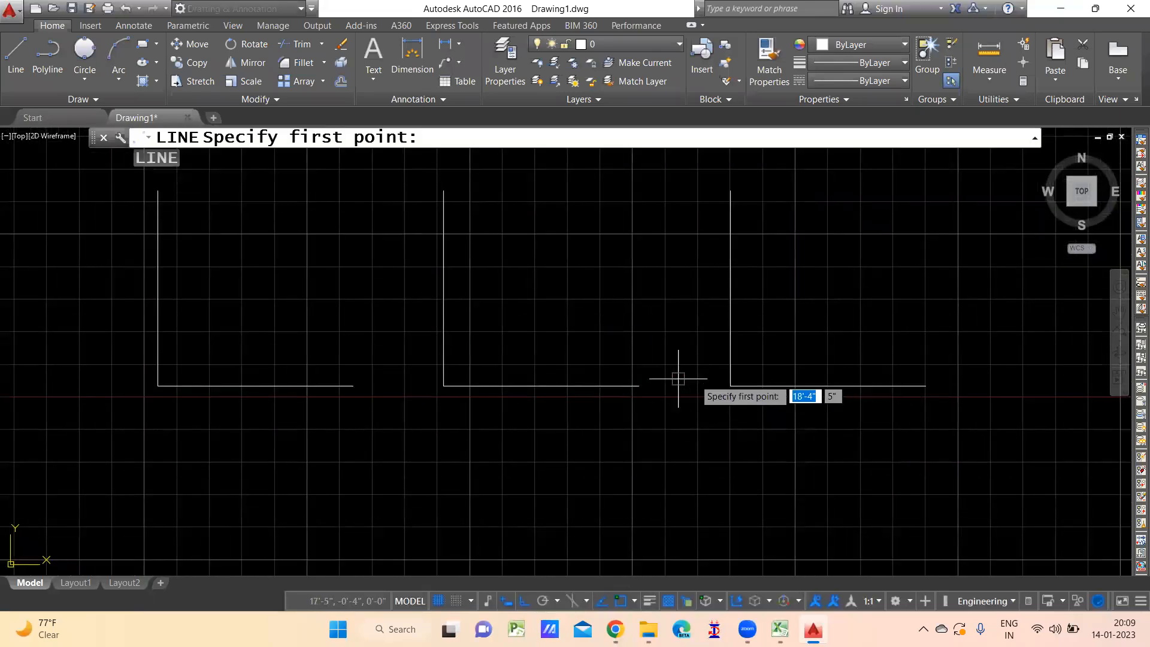
{"action": "left_click", "coordinate": [638, 386]}
{"action": "middle_click_drag", "start_coordinate": [636, 232], "coordinate": [641, 308]}
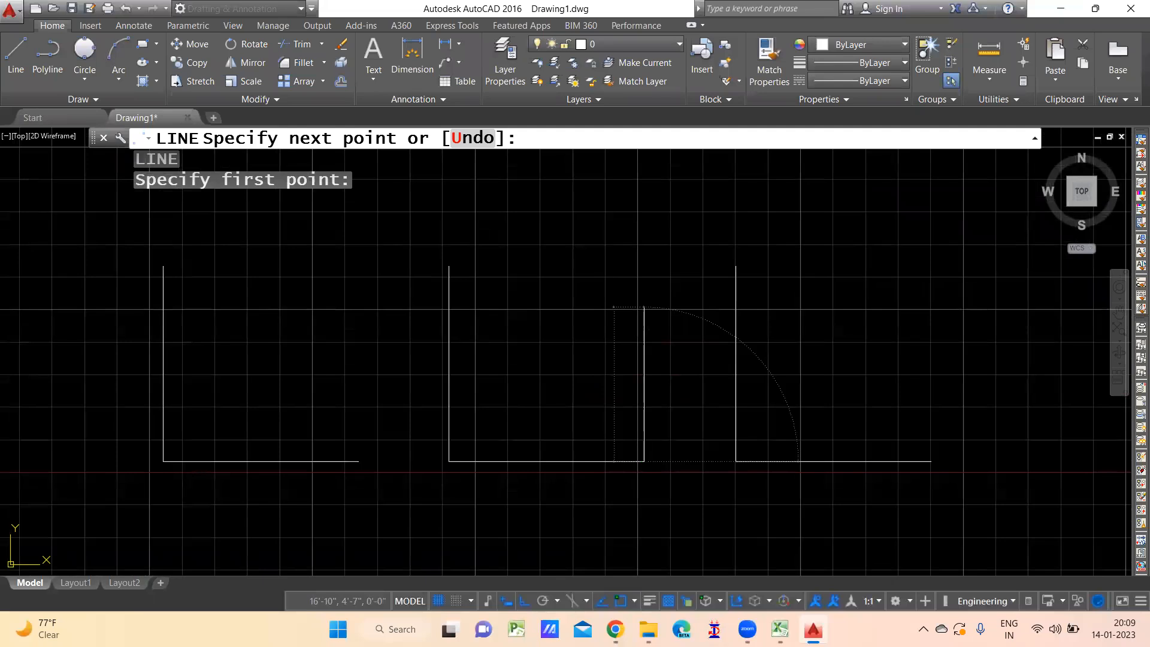
{"action": "type", "text": "5'"}
{"action": "key", "text": "Return"}
{"action": "left_click", "coordinate": [448, 266]}
{"action": "key", "text": "Escape"}
- Close the leftmost L shape into a square with a 5' vertical right side and a connecting top line
{"action": "key", "text": "Return"}
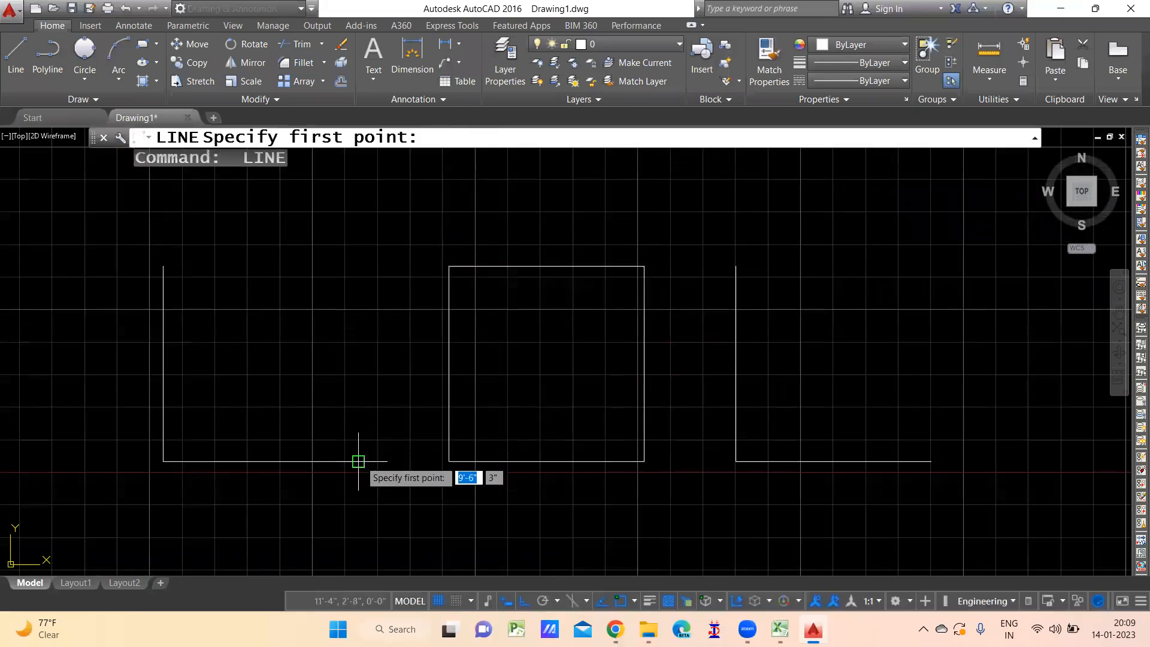
{"action": "left_click", "coordinate": [358, 461]}
{"action": "type", "text": "5'"}
{"action": "key", "text": "Return"}
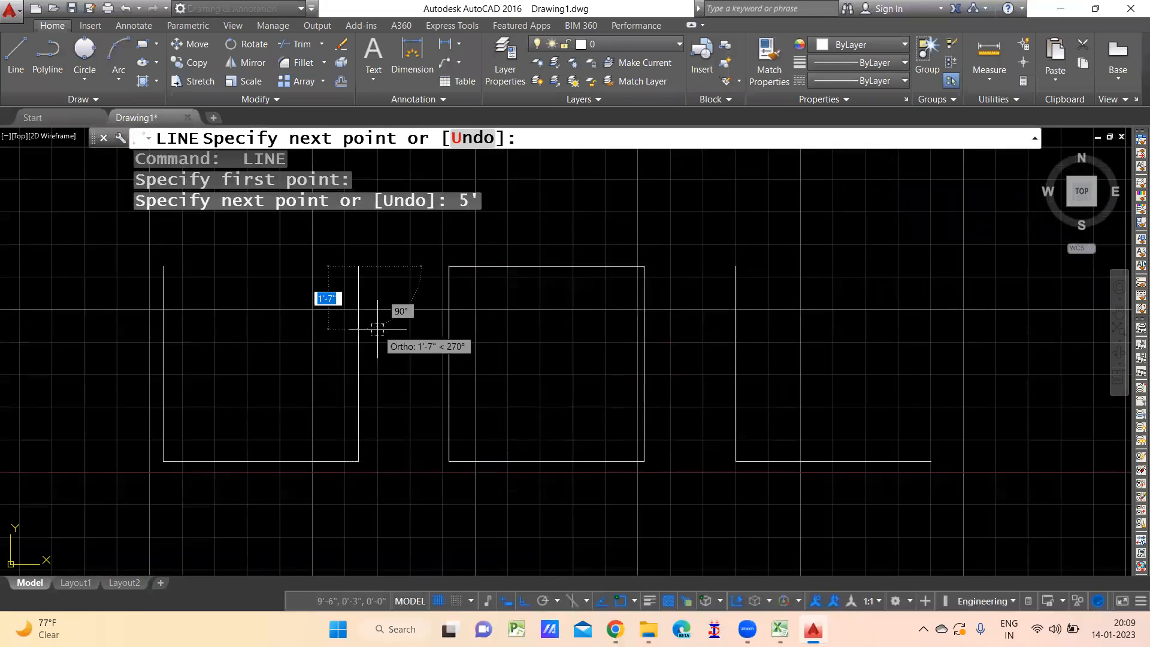
{"action": "left_click", "coordinate": [162, 266]}
{"action": "key", "text": "Escape"}
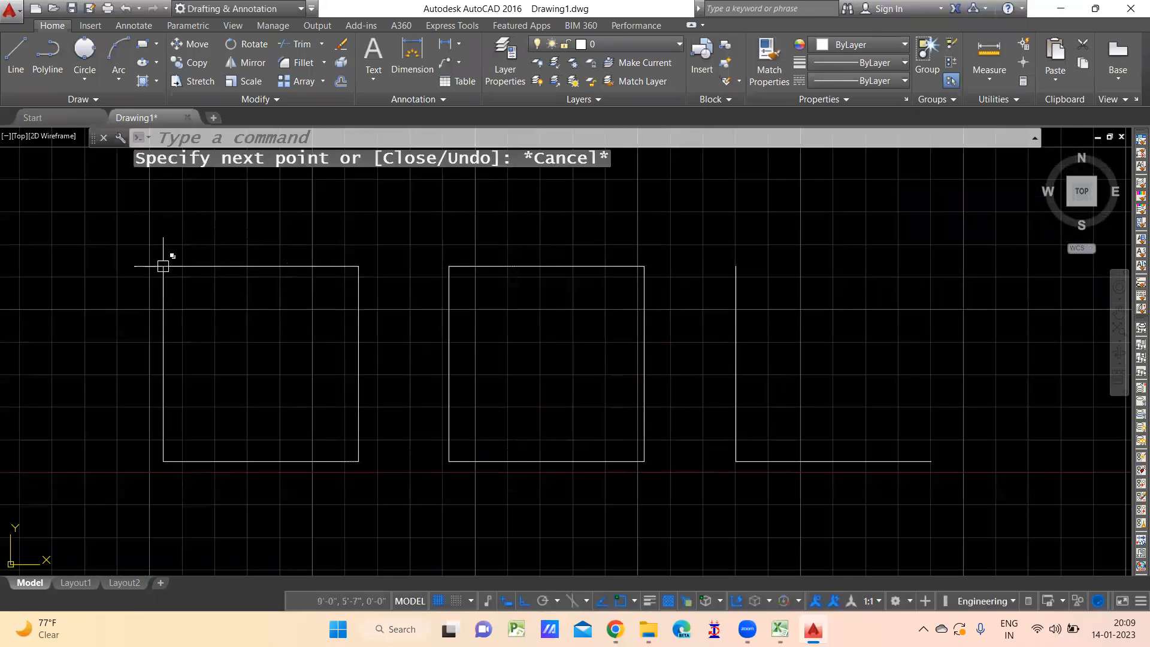
- Trim the overhanging line ends at the upper-left corner of the leftmost square
{"action": "scroll", "coordinate": [163, 266], "scroll_direction": "up", "scroll_amount": 6}
{"action": "type", "text": "tr"}
{"action": "key", "text": "Return"}
{"action": "key", "text": "Return"}
{"action": "scroll", "coordinate": [264, 323], "scroll_direction": "up", "scroll_amount": 3}
{"action": "left_click", "coordinate": [271, 283]}
{"action": "left_click", "coordinate": [258, 410]}
{"action": "key", "text": "Return"}
{"action": "scroll", "coordinate": [313, 413], "scroll_direction": "down", "scroll_amount": 8}
{"action": "scroll", "coordinate": [508, 415], "scroll_direction": "down", "scroll_amount": 2}
{"action": "middle_click_drag", "start_coordinate": [534, 412], "coordinate": [451, 381]}
{"action": "key", "text": "Escape"}
{"action": "key", "text": "Escape"}
- Copy the leftmost square's top and right lines onto the third L shape, using the lower-left corner as base point
{"action": "left_click", "coordinate": [519, 358]}
{"action": "left_click", "coordinate": [454, 405]}
{"action": "type", "text": "co"}
{"action": "key", "text": "Return"}
{"action": "middle_click_drag", "start_coordinate": [403, 473], "coordinate": [400, 350]}
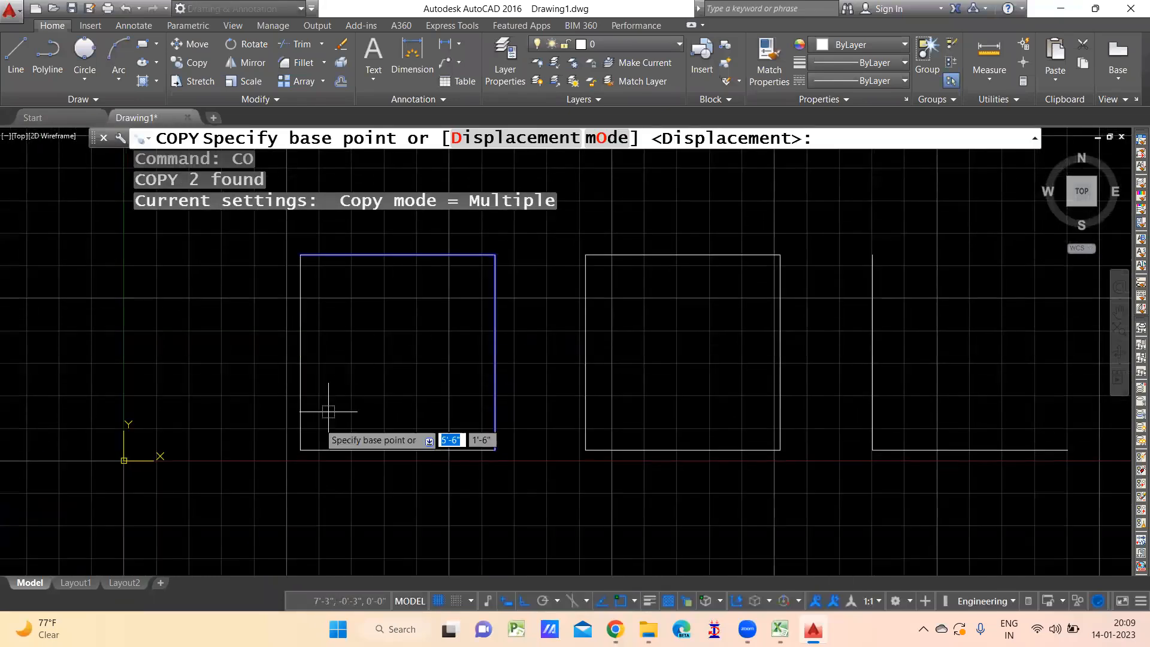
{"action": "left_click", "coordinate": [300, 449]}
{"action": "middle_click_drag", "start_coordinate": [886, 446], "coordinate": [701, 437]}
{"action": "left_click", "coordinate": [687, 439]}
{"action": "key", "text": "Escape"}
{"action": "scroll", "coordinate": [737, 407], "scroll_direction": "down", "scroll_amount": 2}
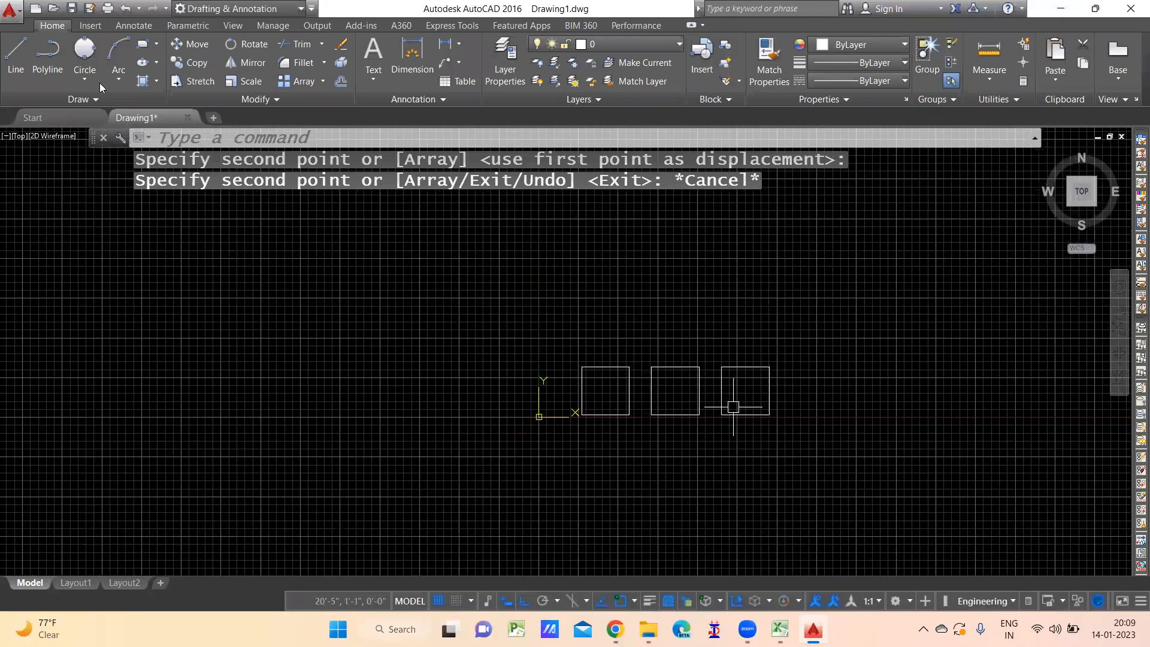
- Start a Tan, Tan, Radius circle in the leftmost square, taking its left side as the first tangent
{"action": "left_click", "coordinate": [85, 78]}
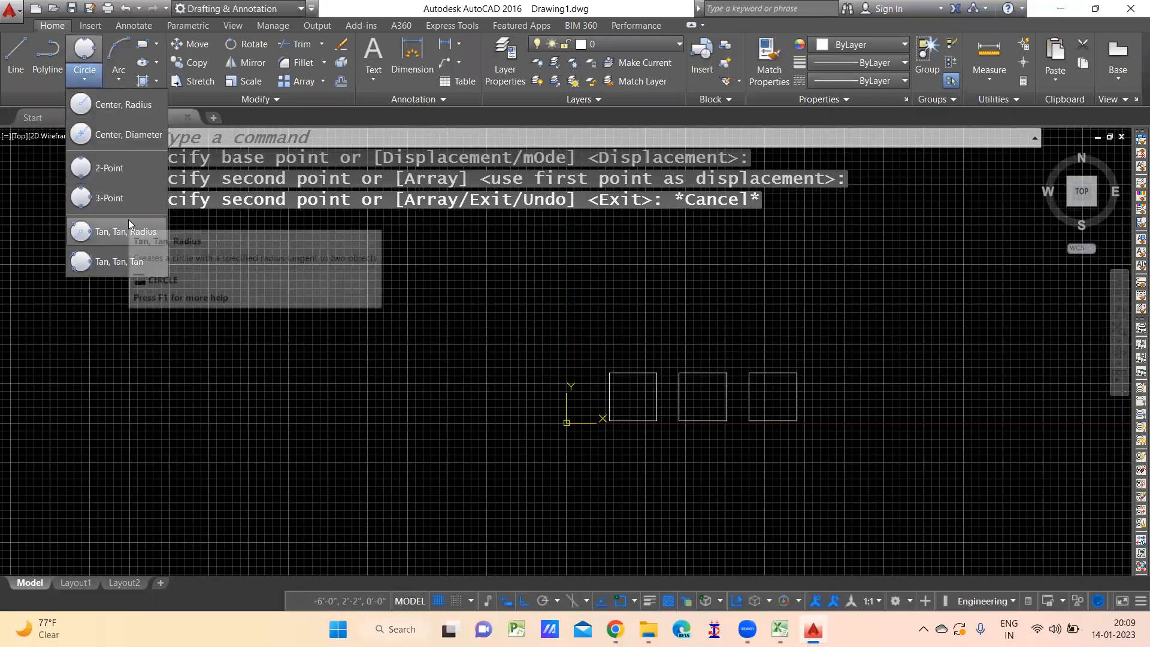
{"action": "left_click", "coordinate": [121, 237]}
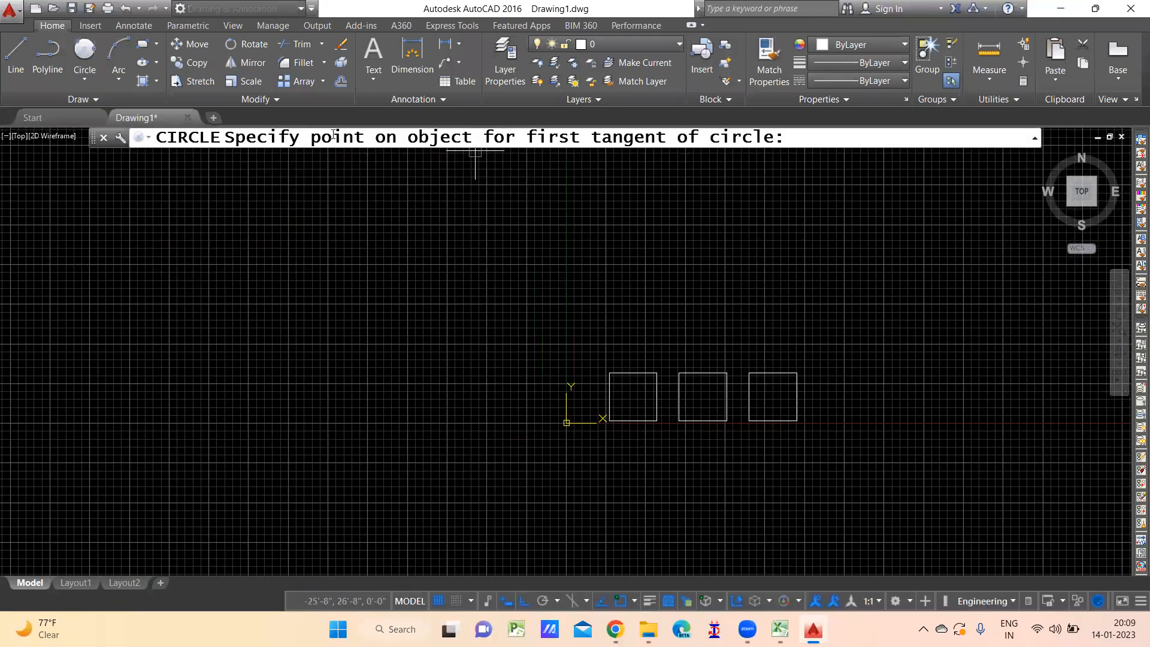
{"action": "middle_click_drag", "start_coordinate": [597, 421], "coordinate": [574, 414]}
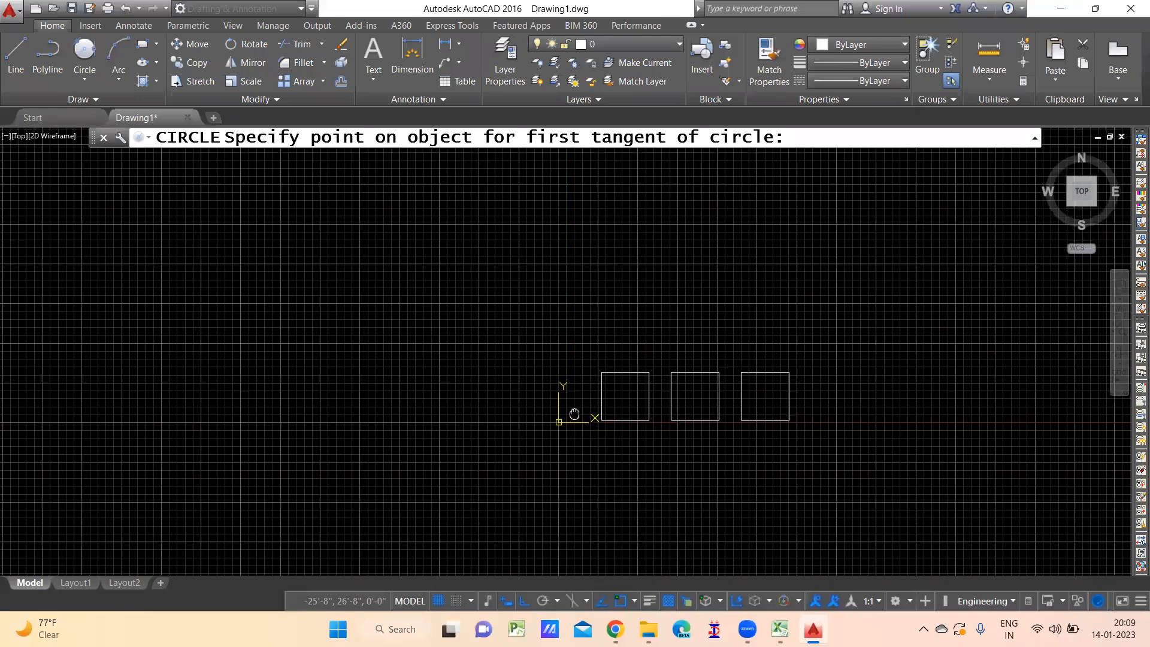
{"action": "scroll", "coordinate": [574, 414], "scroll_direction": "up", "scroll_amount": 6}
{"action": "left_click", "coordinate": [301, 268]}
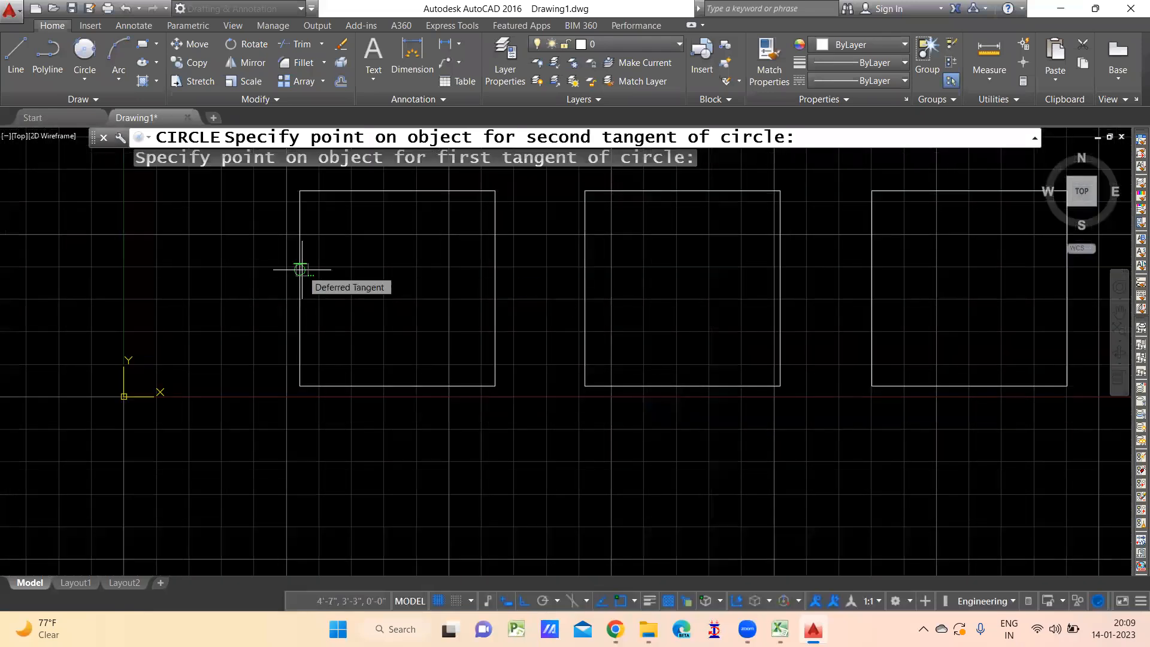
{"action": "scroll", "coordinate": [384, 377], "scroll_direction": "up", "scroll_amount": 6}
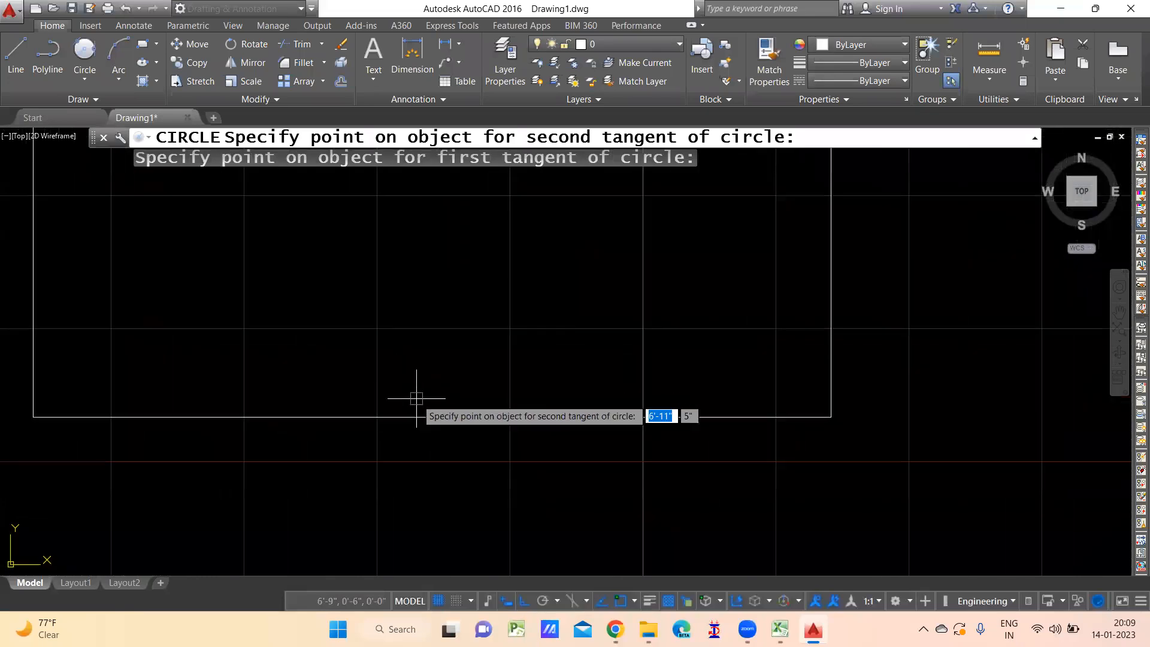
- Finish the Tan, Tan, Radius circle in the first square on its lower edge with a radius of 2'6"
{"action": "left_click", "coordinate": [482, 418]}
{"action": "scroll", "coordinate": [748, 362], "scroll_direction": "down", "scroll_amount": 2}
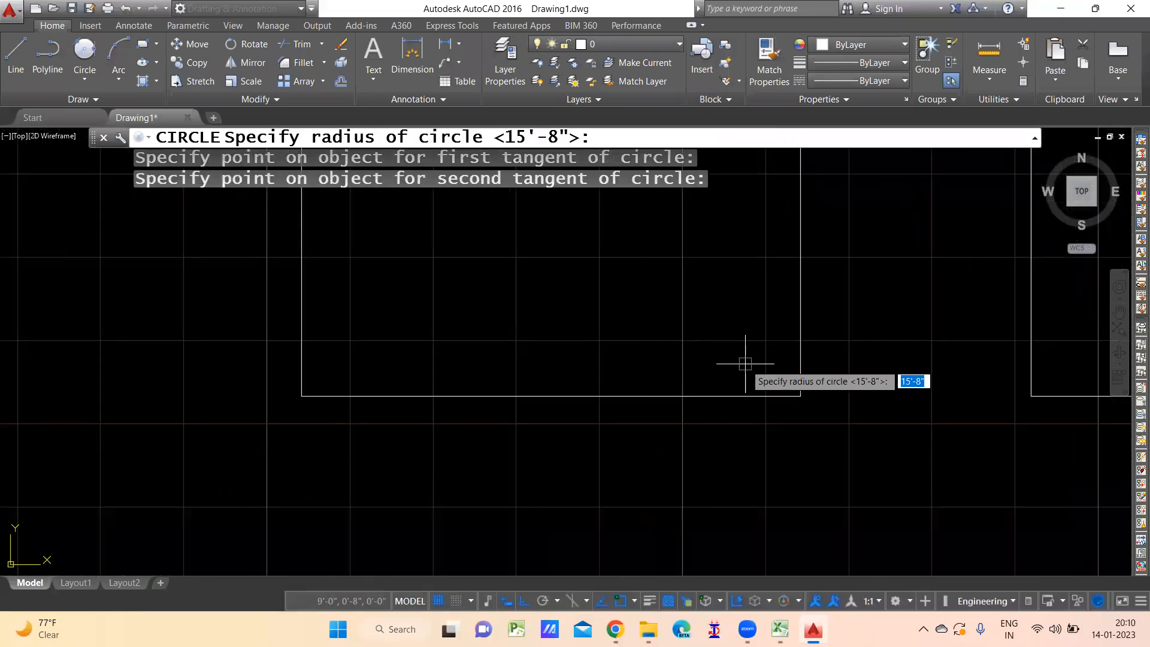
{"action": "type", "text": "2'6\""}
{"action": "key", "text": "Return"}
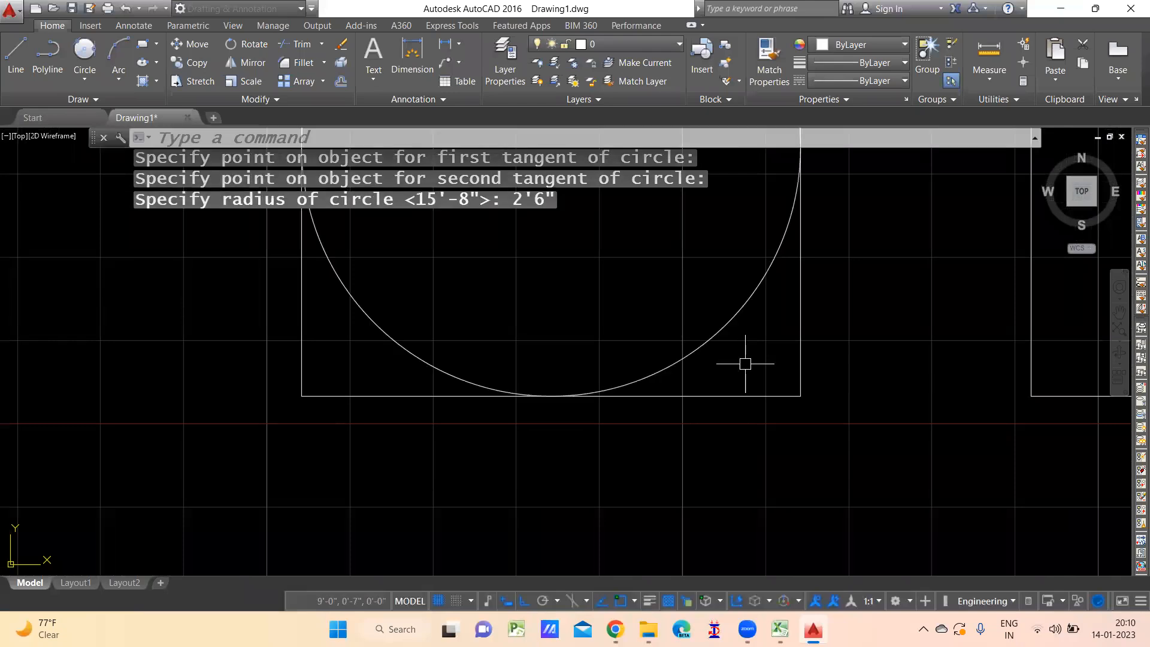
- Draw a Tan, Tan, Tan circle in the middle square, tangent to its top, left and bottom edges
{"action": "scroll", "coordinate": [716, 376], "scroll_direction": "down", "scroll_amount": 2}
{"action": "scroll", "coordinate": [703, 395], "scroll_direction": "down", "scroll_amount": 2}
{"action": "middle_click_drag", "start_coordinate": [624, 445], "coordinate": [534, 482]}
{"action": "left_click", "coordinate": [84, 77]}
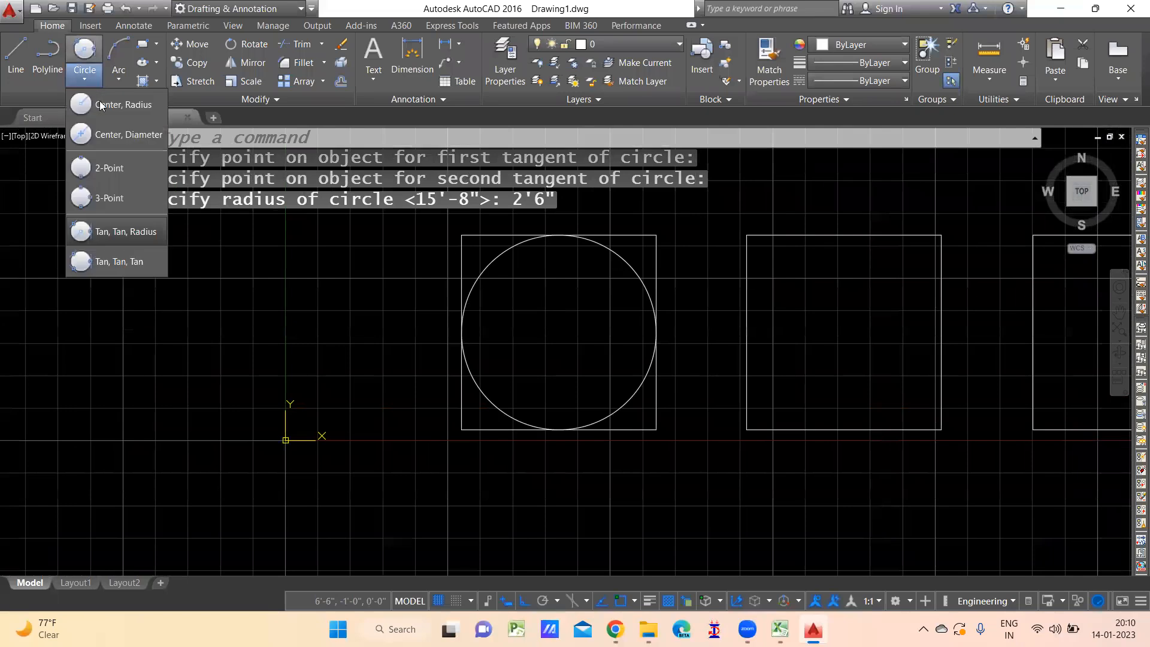
{"action": "left_click", "coordinate": [120, 262]}
{"action": "middle_click_drag", "start_coordinate": [836, 231], "coordinate": [617, 302]}
{"action": "left_click", "coordinate": [616, 304]}
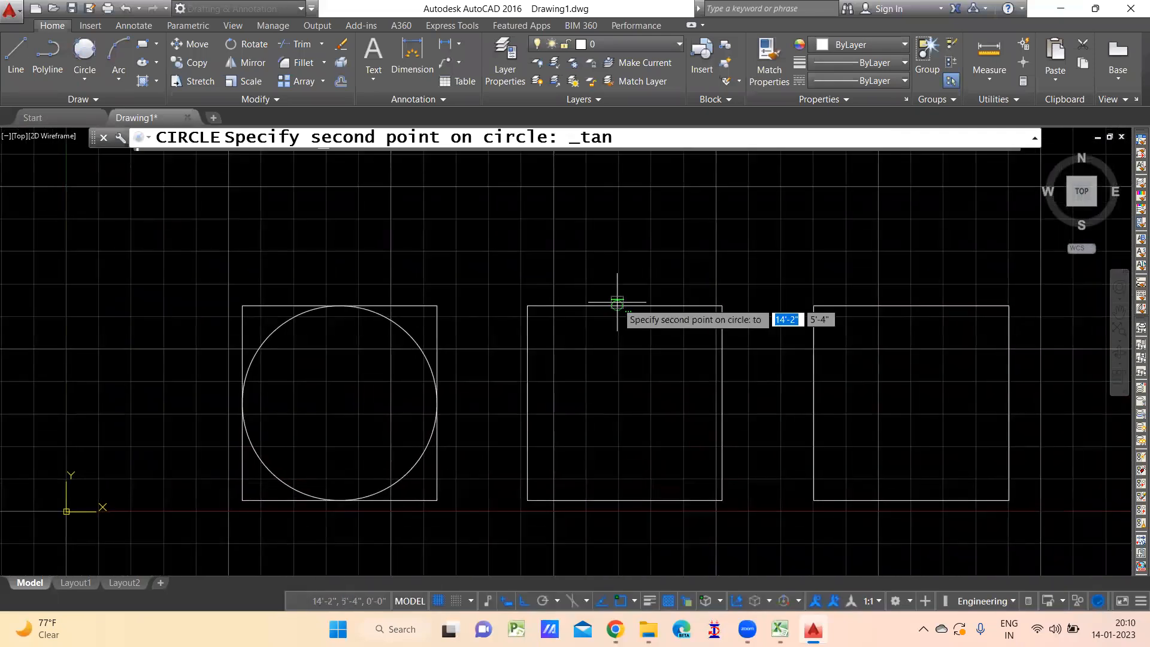
{"action": "left_click", "coordinate": [527, 395]}
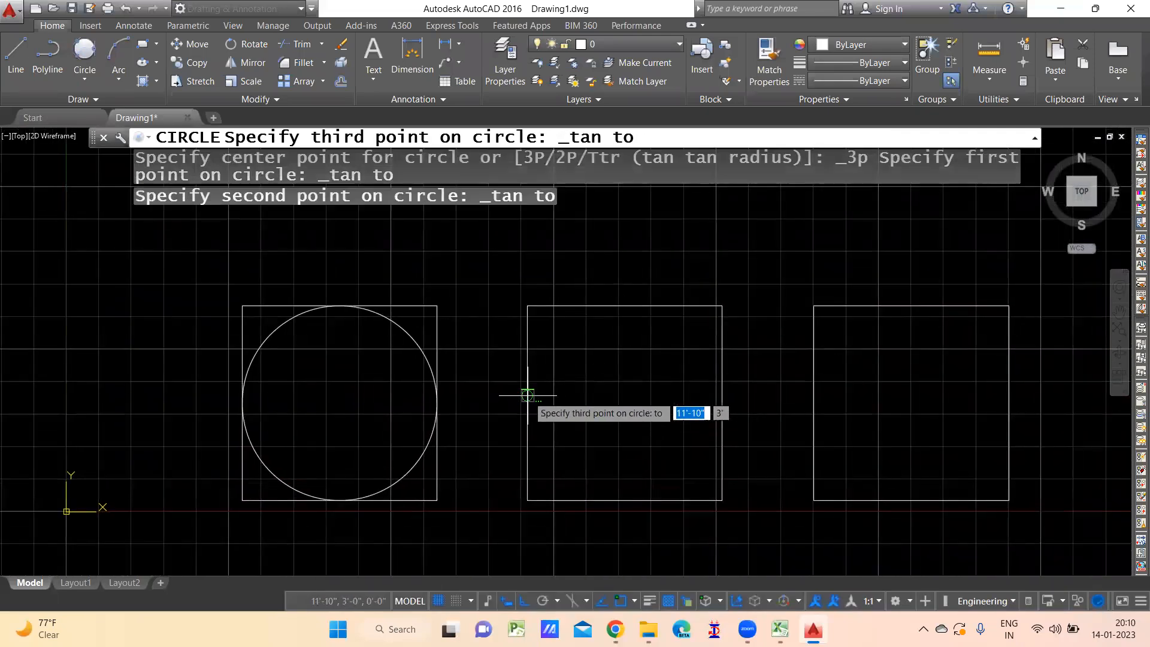
{"action": "left_click", "coordinate": [633, 499]}
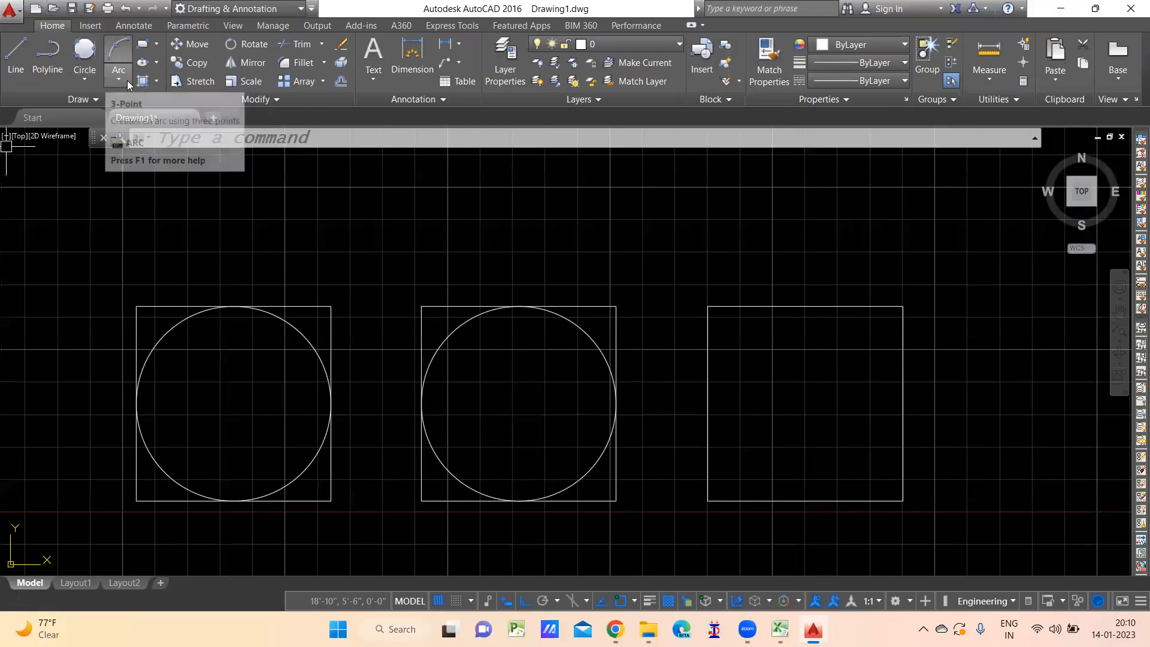
{"action": "left_click", "coordinate": [119, 80]}
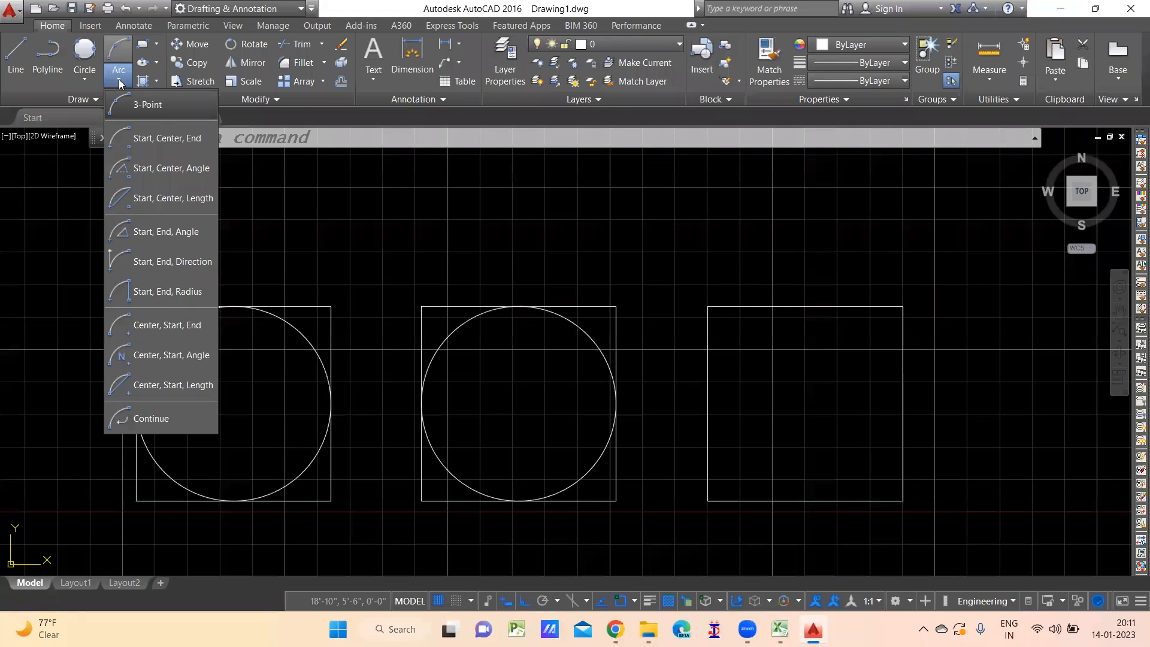
{"action": "key", "text": "Escape"}
{"action": "key", "text": "Escape"}
{"action": "key", "text": "Escape"}
- Erase both circles and the top and right edges of all three squares, leaving only L-shaped line pairs
{"action": "type", "text": "e"}
{"action": "key", "text": "Return"}
{"action": "scroll", "coordinate": [553, 302], "scroll_direction": "down", "scroll_amount": 2}
{"action": "left_click", "coordinate": [863, 227]}
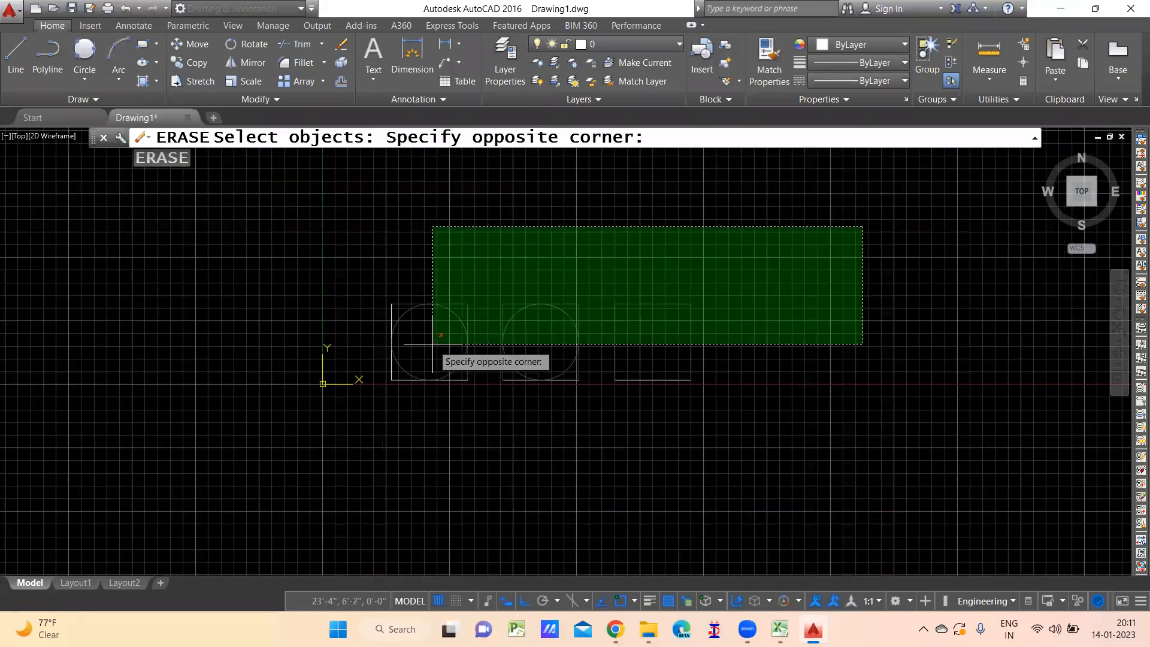
{"action": "left_click", "coordinate": [648, 339]}
{"action": "key", "text": "Return"}
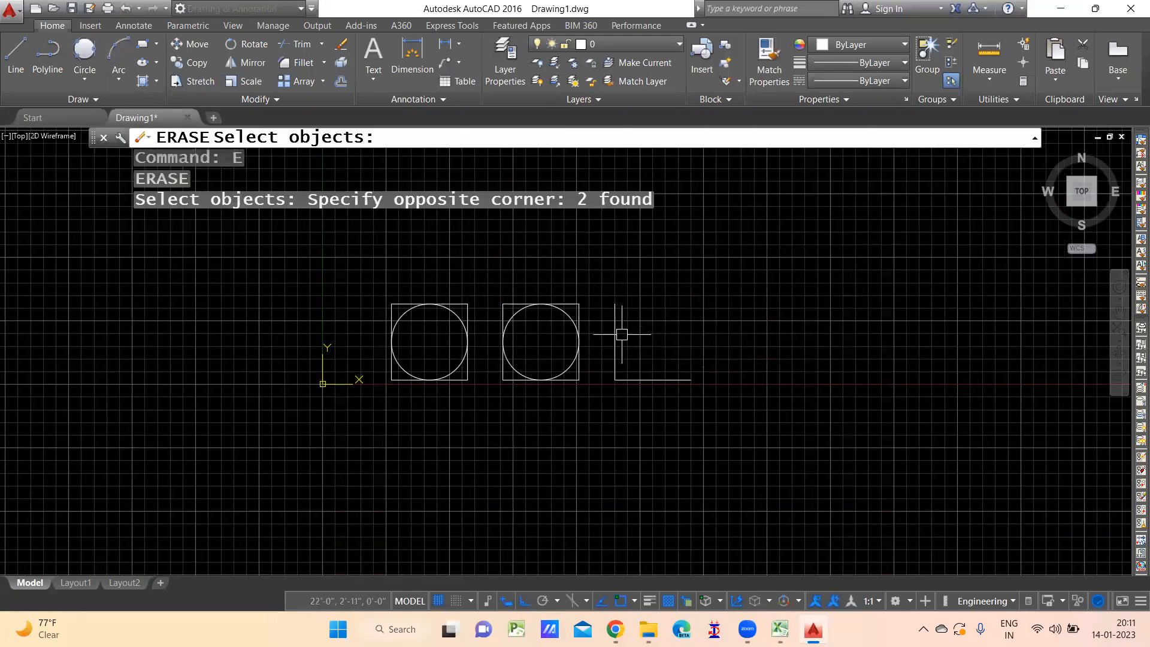
{"action": "left_click", "coordinate": [590, 301]}
{"action": "left_click", "coordinate": [551, 326]}
{"action": "key", "text": "Return"}
{"action": "scroll", "coordinate": [470, 290], "scroll_direction": "up", "scroll_amount": 4}
{"action": "scroll", "coordinate": [449, 354], "scroll_direction": "down", "scroll_amount": 4}
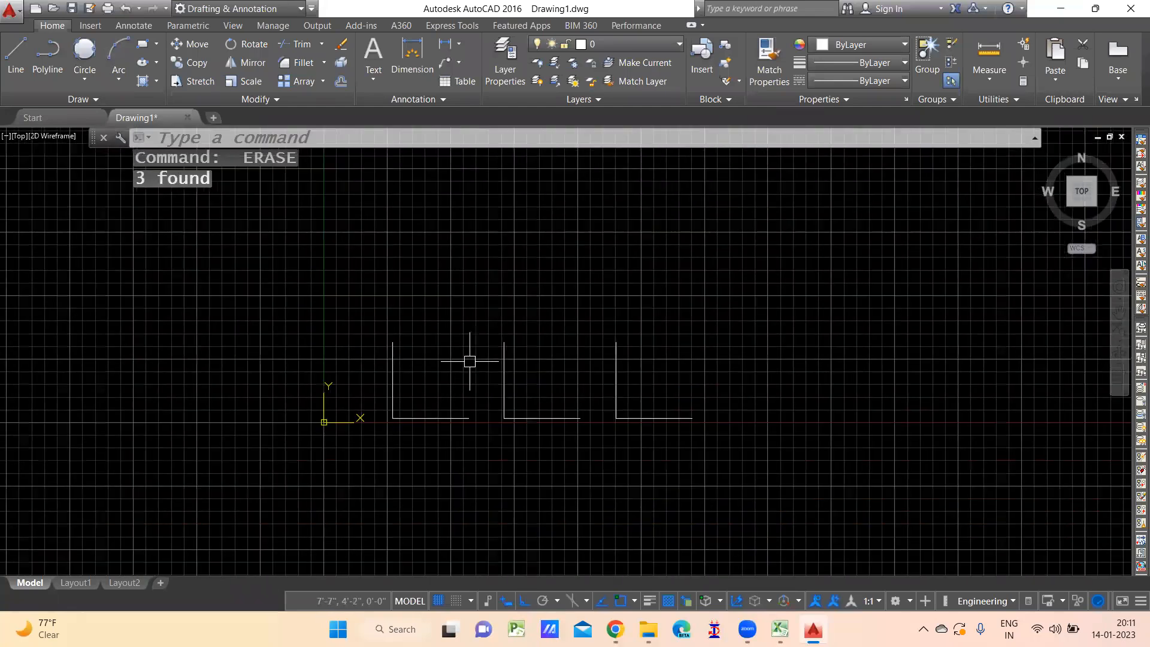
- Copy the row of three L-shaped line pairs upward twice to make three rows
{"action": "scroll", "coordinate": [470, 361], "scroll_direction": "down", "scroll_amount": 1}
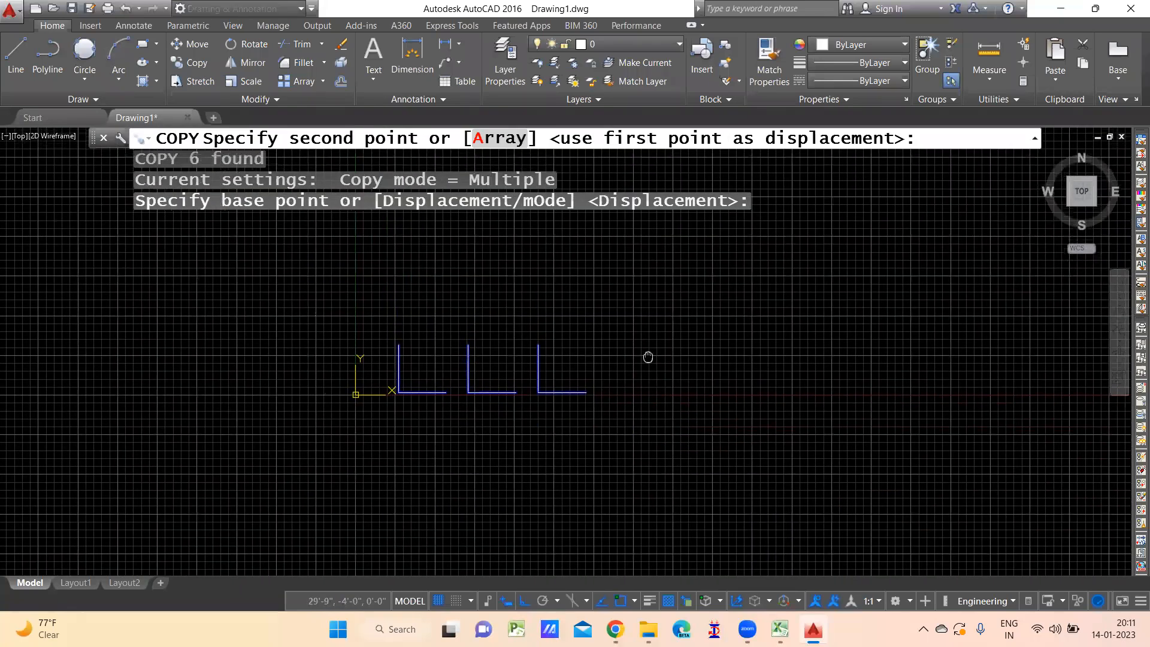
{"action": "middle_click_drag", "start_coordinate": [648, 357], "coordinate": [642, 421]}
{"action": "left_click", "coordinate": [633, 415]}
{"action": "middle_click_drag", "start_coordinate": [628, 366], "coordinate": [611, 452]}
{"action": "left_click", "coordinate": [640, 398]}
{"action": "key", "text": "Escape"}
{"action": "mouse_move", "coordinate": [509, 479]}
{"action": "middle_mouse_down"}
{"action": "mouse_move", "coordinate": [542, 462]}
{"action": "mouse_move", "coordinate": [612, 364]}
{"action": "mouse_move", "coordinate": [623, 387]}
{"action": "mouse_move", "coordinate": [601, 442]}
{"action": "middle_mouse_up"}
{"action": "scroll", "coordinate": [613, 365], "scroll_direction": "up", "scroll_amount": 2}
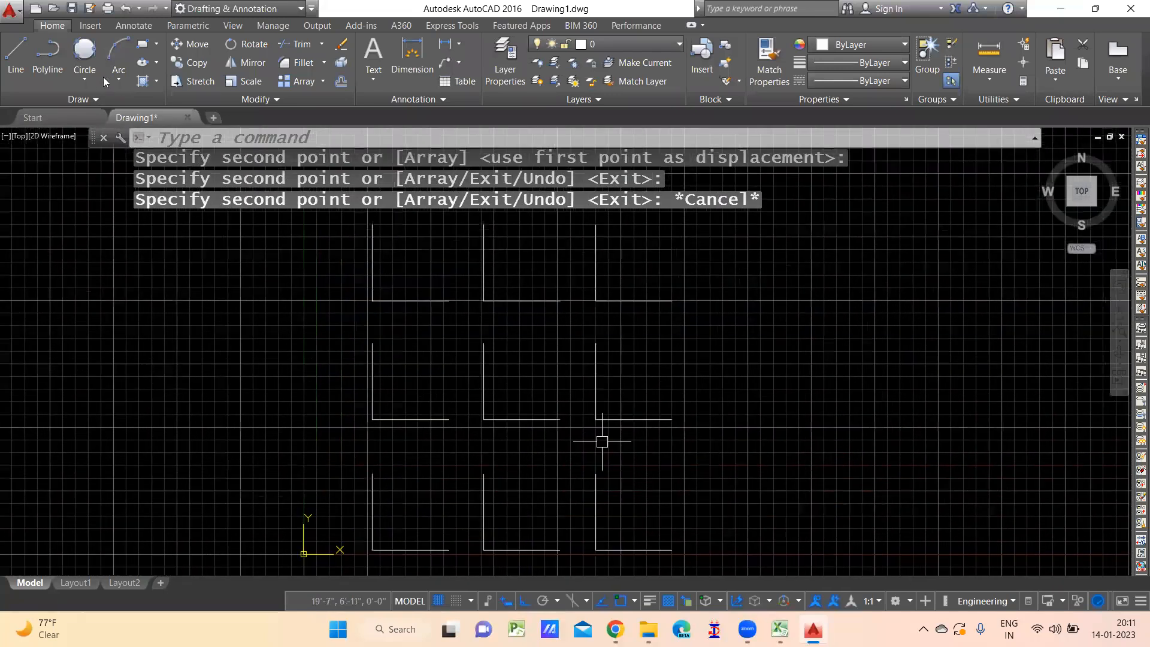
- Draw a Start, Center, End arc on the bottom row's first L from its base line's right endpoint about the midpoint, with Ortho off, ending below left
{"action": "left_click", "coordinate": [120, 78]}
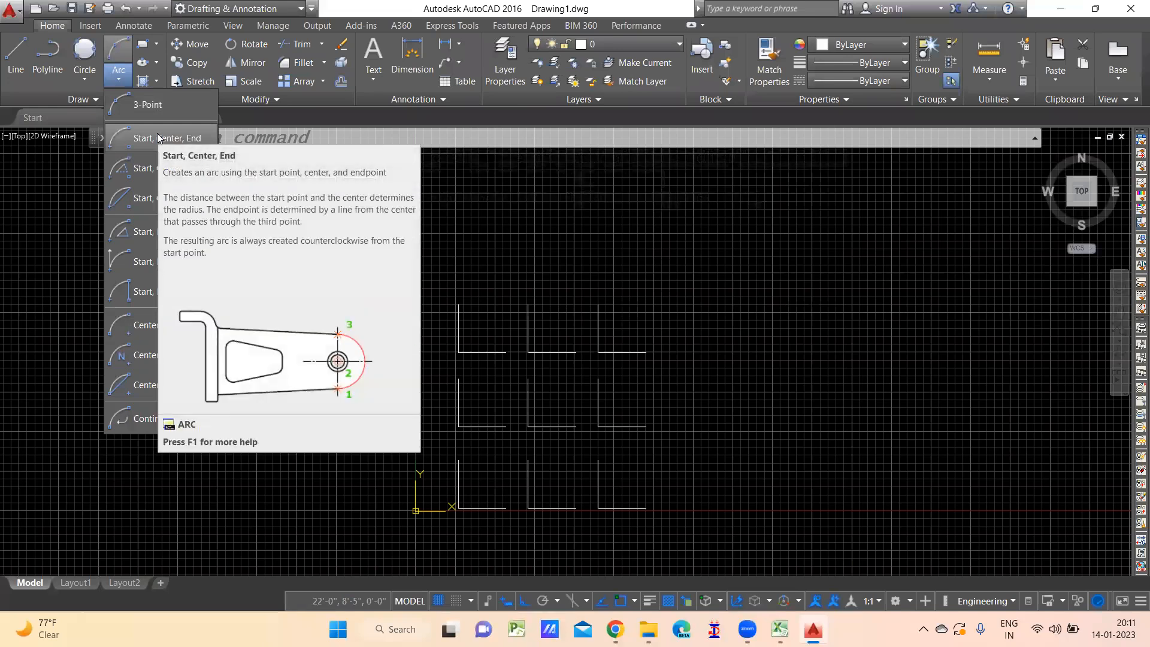
{"action": "left_click", "coordinate": [158, 136]}
{"action": "scroll", "coordinate": [489, 533], "scroll_direction": "up", "scroll_amount": 2}
{"action": "scroll", "coordinate": [489, 533], "scroll_direction": "up", "scroll_amount": 5}
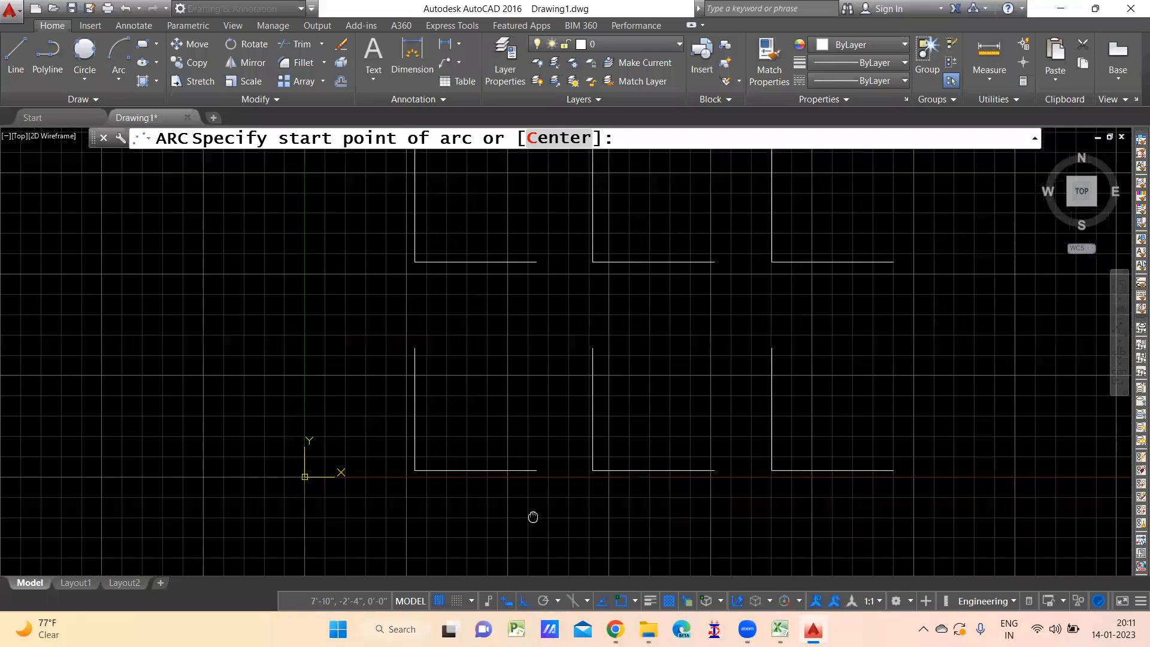
{"action": "left_click", "coordinate": [581, 469]}
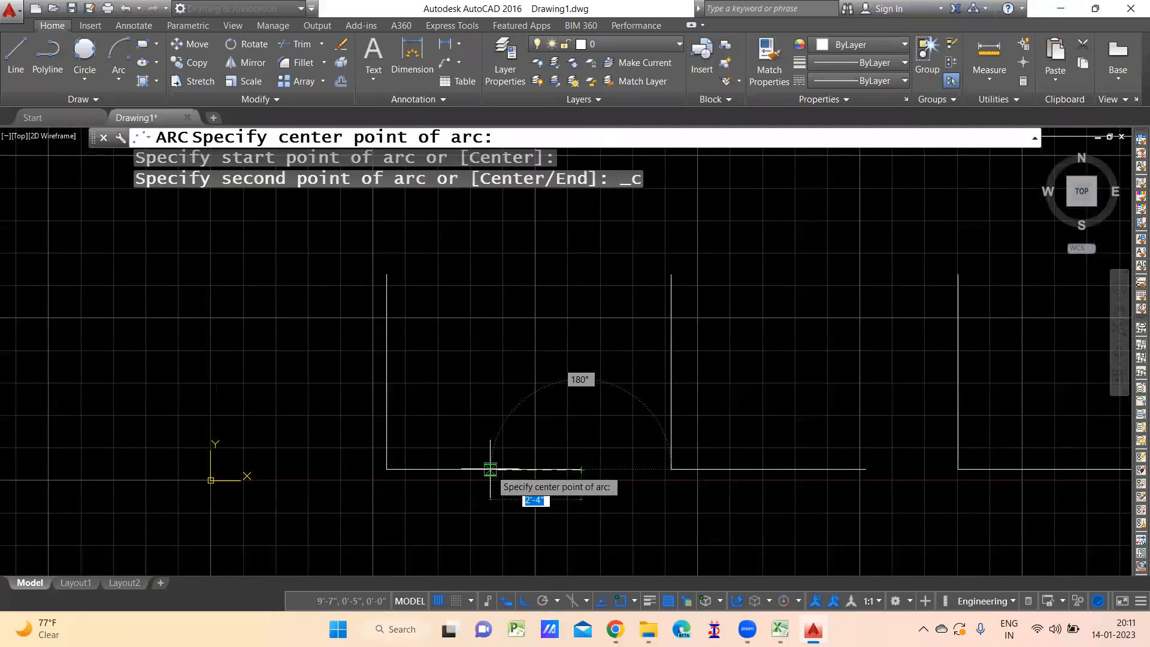
{"action": "left_click", "coordinate": [483, 470]}
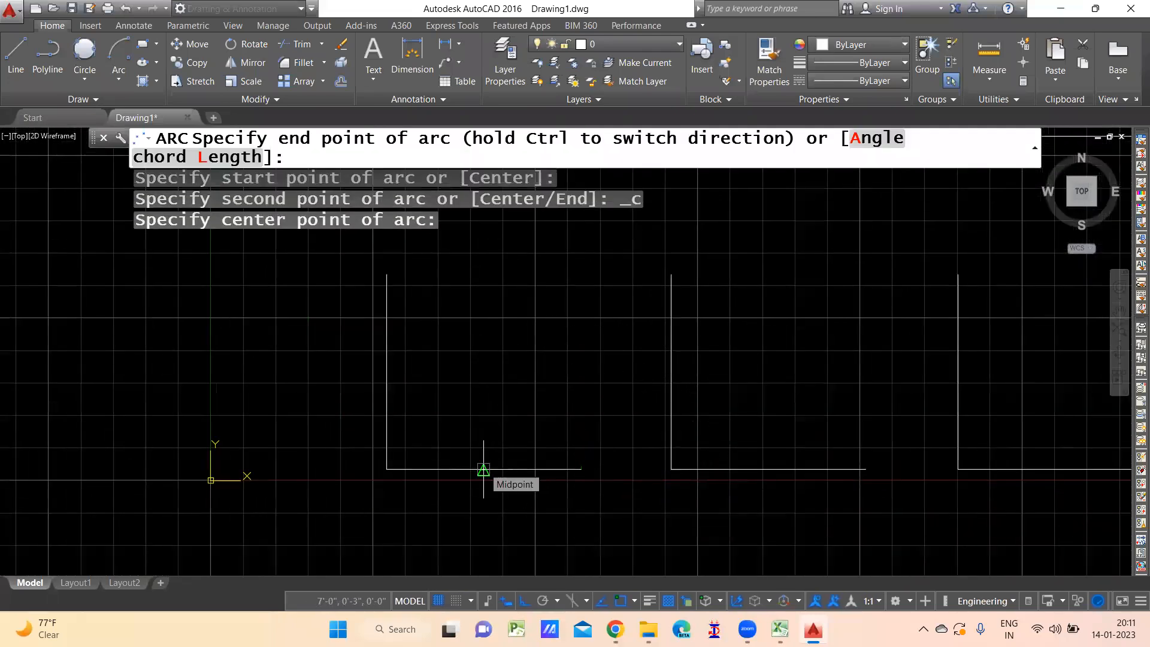
{"action": "scroll", "coordinate": [551, 419], "scroll_direction": "up", "scroll_amount": 2}
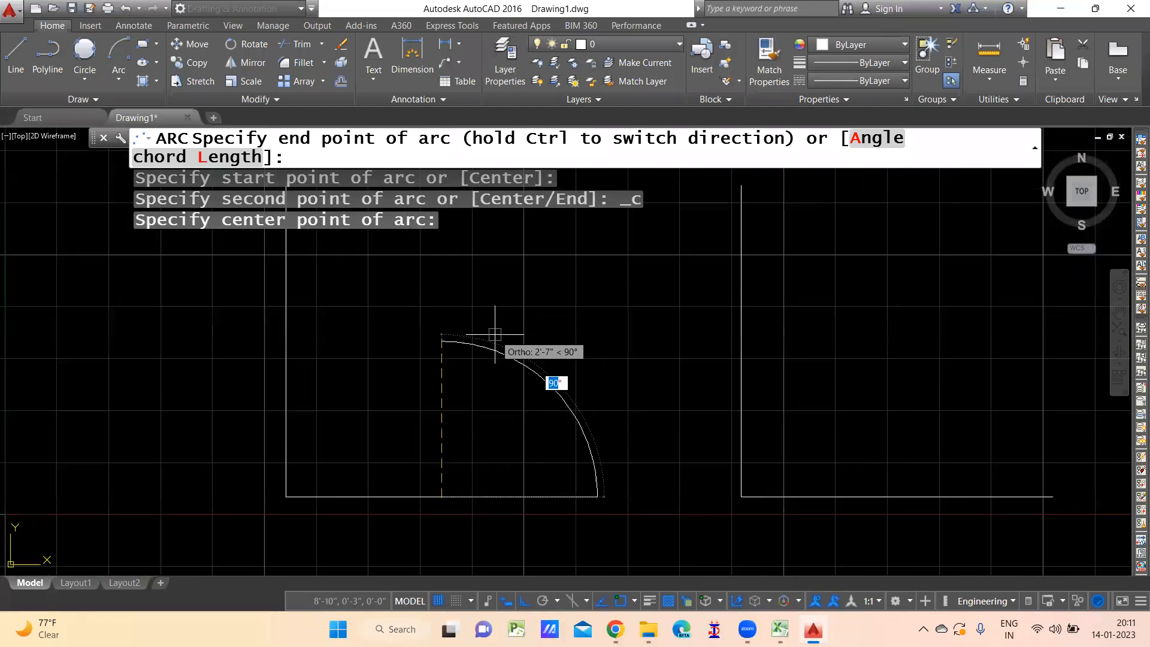
{"action": "key", "text": "F8"}
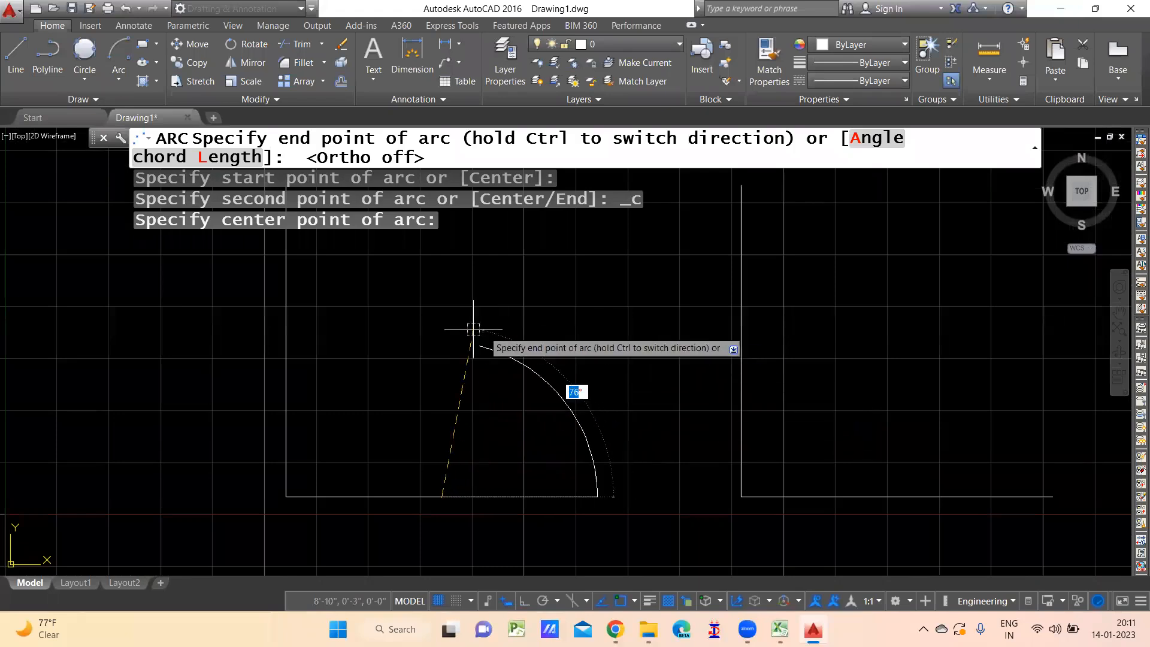
{"action": "middle_click_drag", "start_coordinate": [297, 495], "coordinate": [268, 352]}
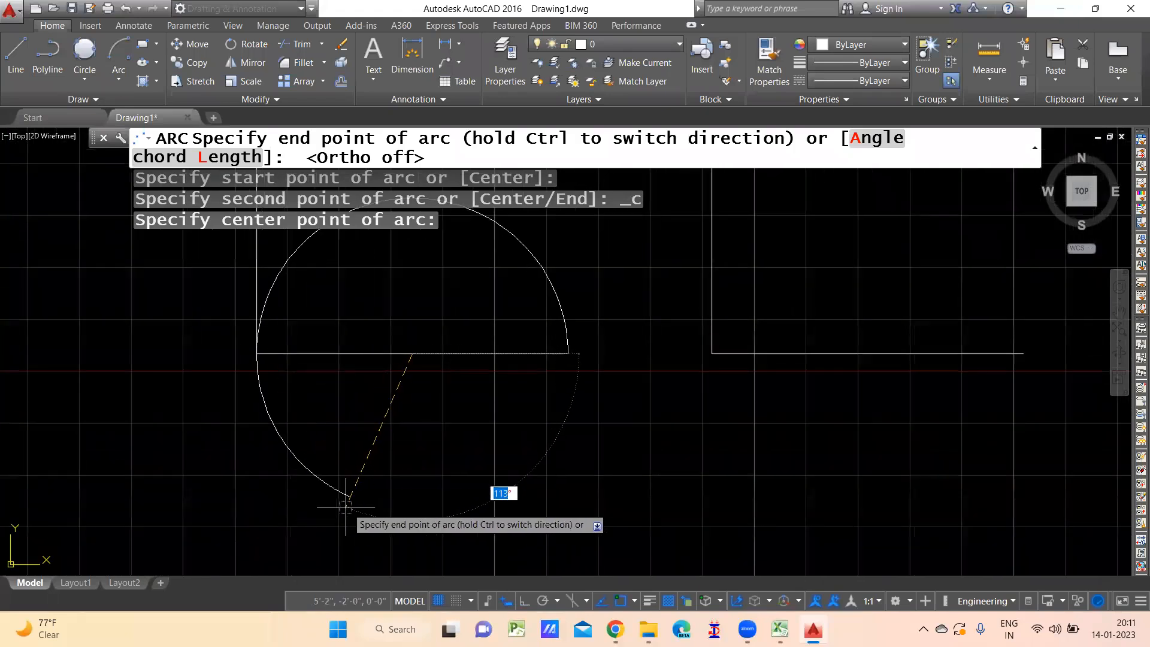
{"action": "left_click", "coordinate": [304, 476]}
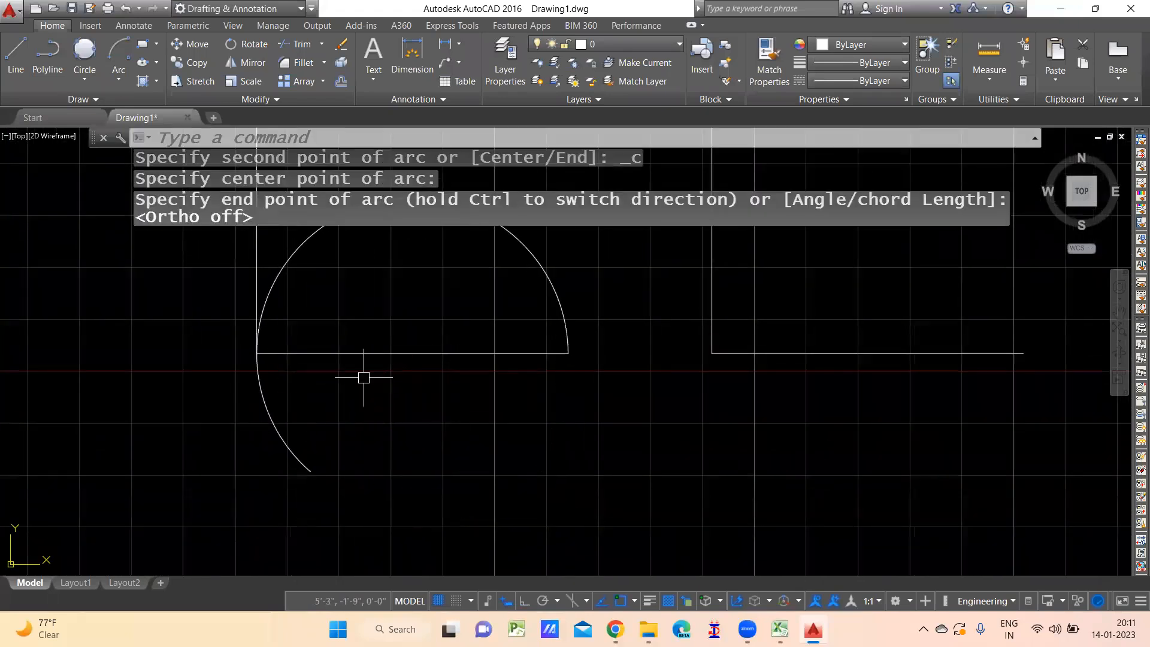
{"action": "left_click", "coordinate": [287, 249]}
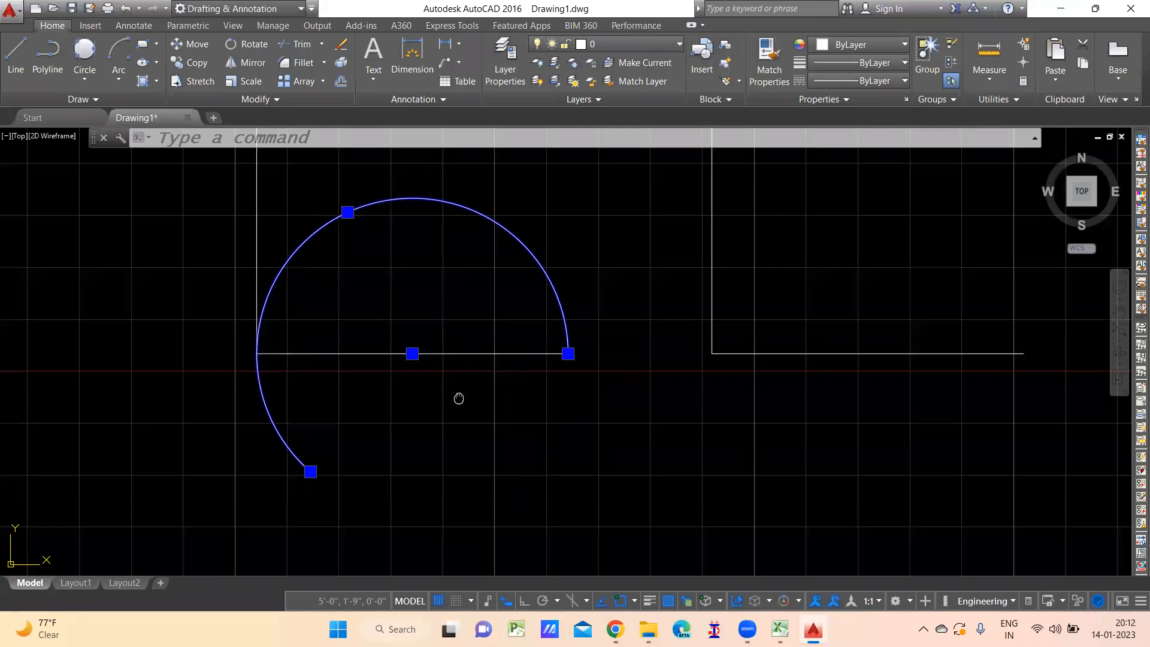
{"action": "middle_click_drag", "start_coordinate": [456, 398], "coordinate": [464, 429]}
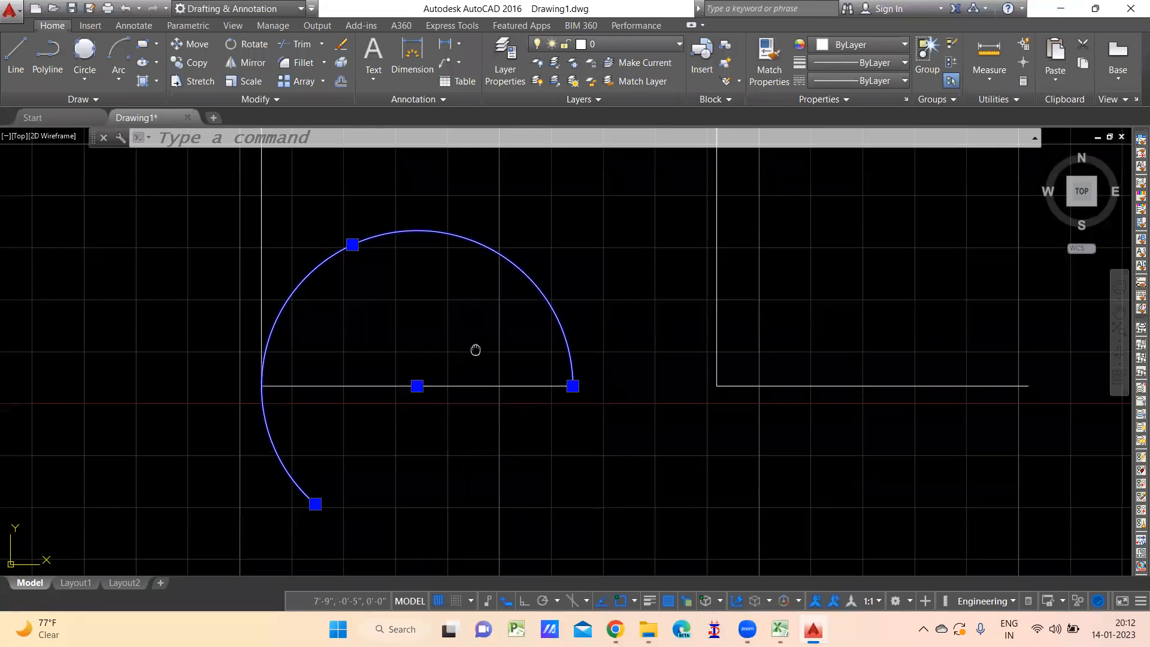
{"action": "middle_click_drag", "start_coordinate": [477, 349], "coordinate": [452, 341]}
- Draw a Start, Center, Angle arc on the bottom row's middle L from its base line's right endpoint, centred on the midpoint, with a 120° included angle
{"action": "middle_click_drag", "start_coordinate": [629, 359], "coordinate": [441, 380]}
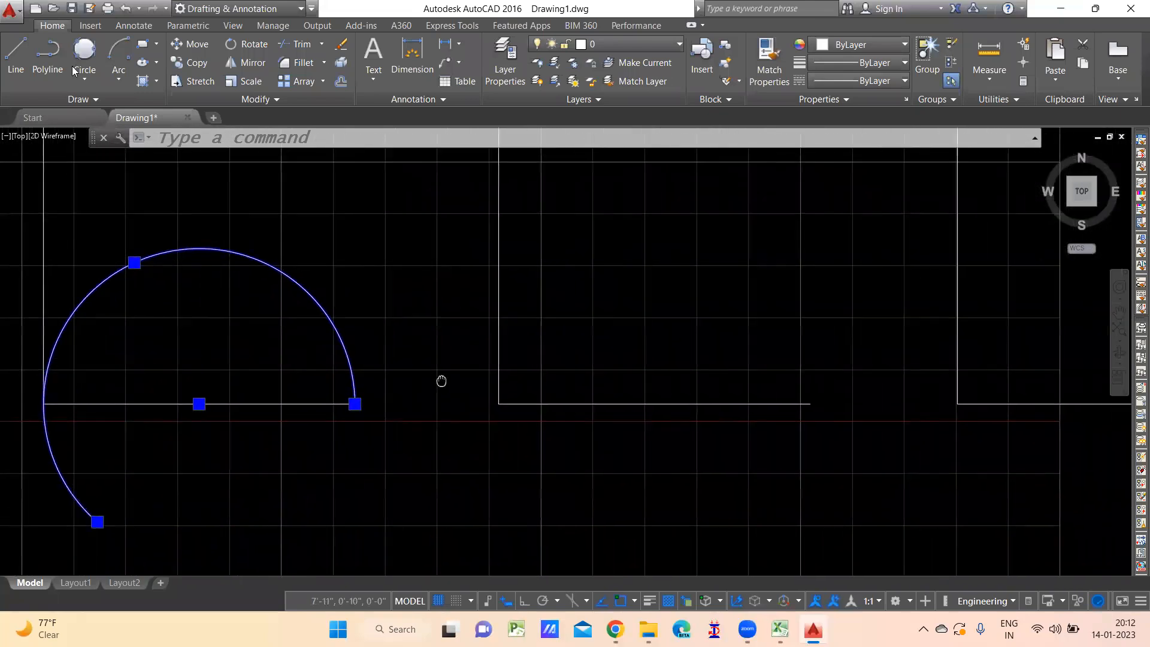
{"action": "left_click", "coordinate": [119, 77]}
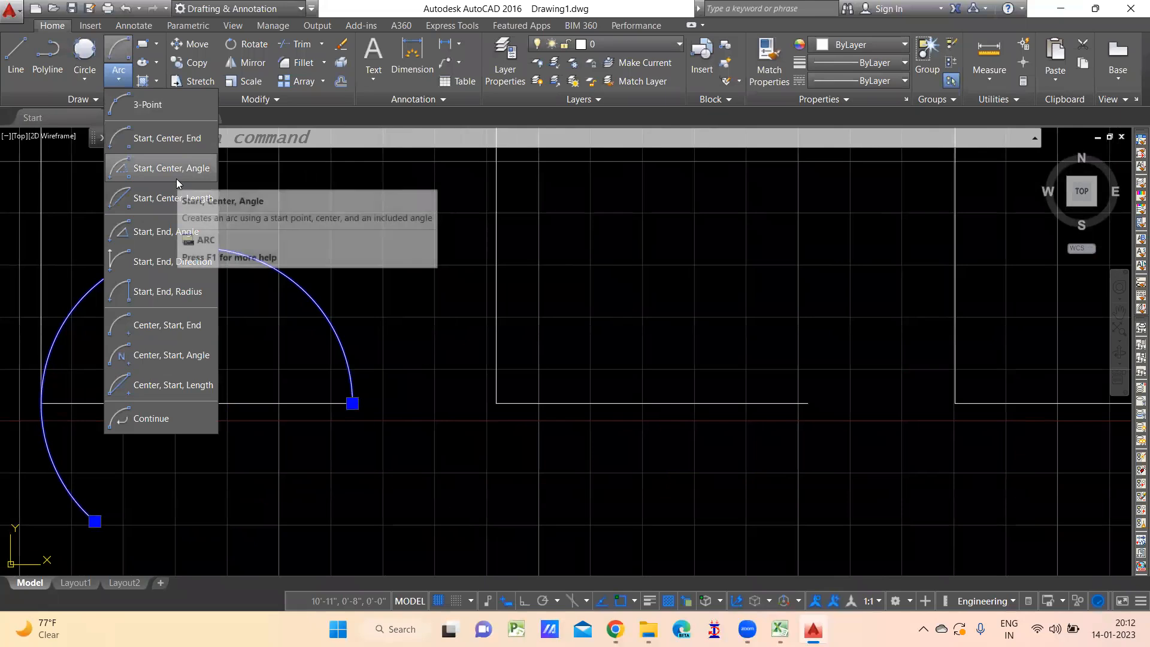
{"action": "left_click", "coordinate": [176, 178]}
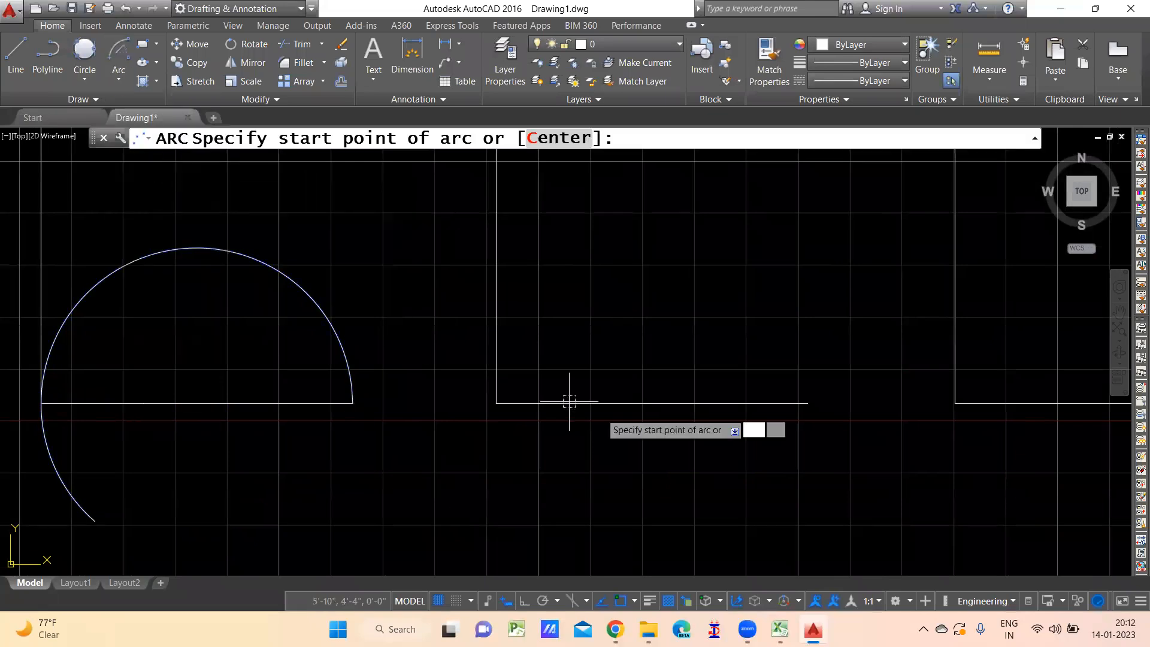
{"action": "middle_click_drag", "start_coordinate": [568, 385], "coordinate": [461, 367]}
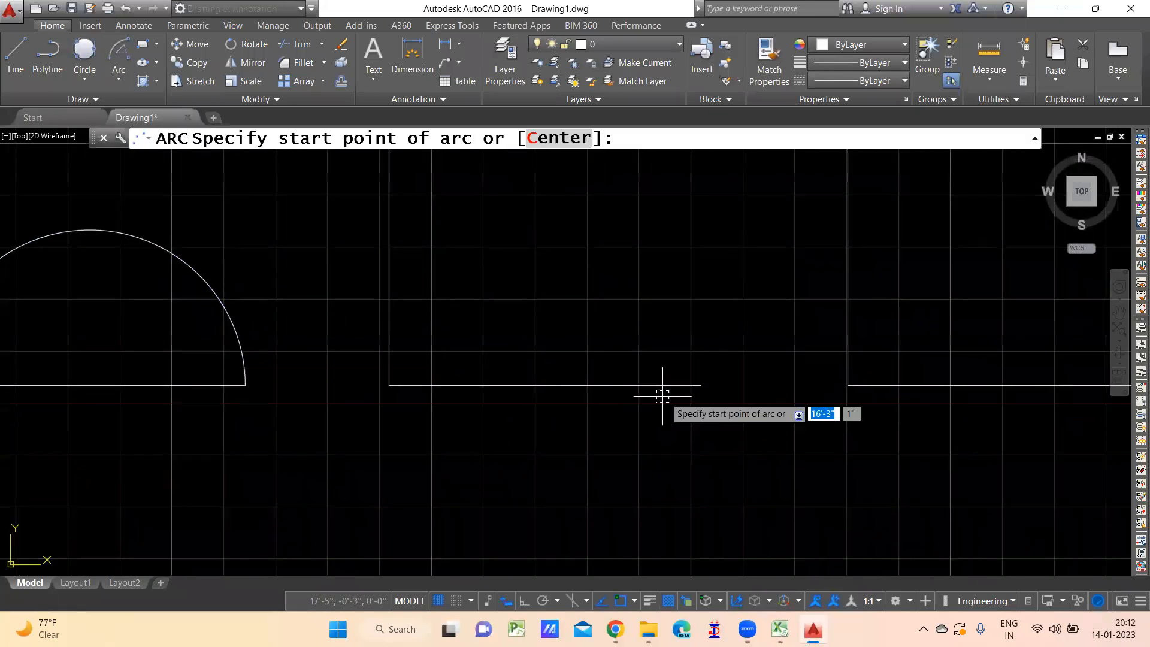
{"action": "left_click", "coordinate": [701, 385]}
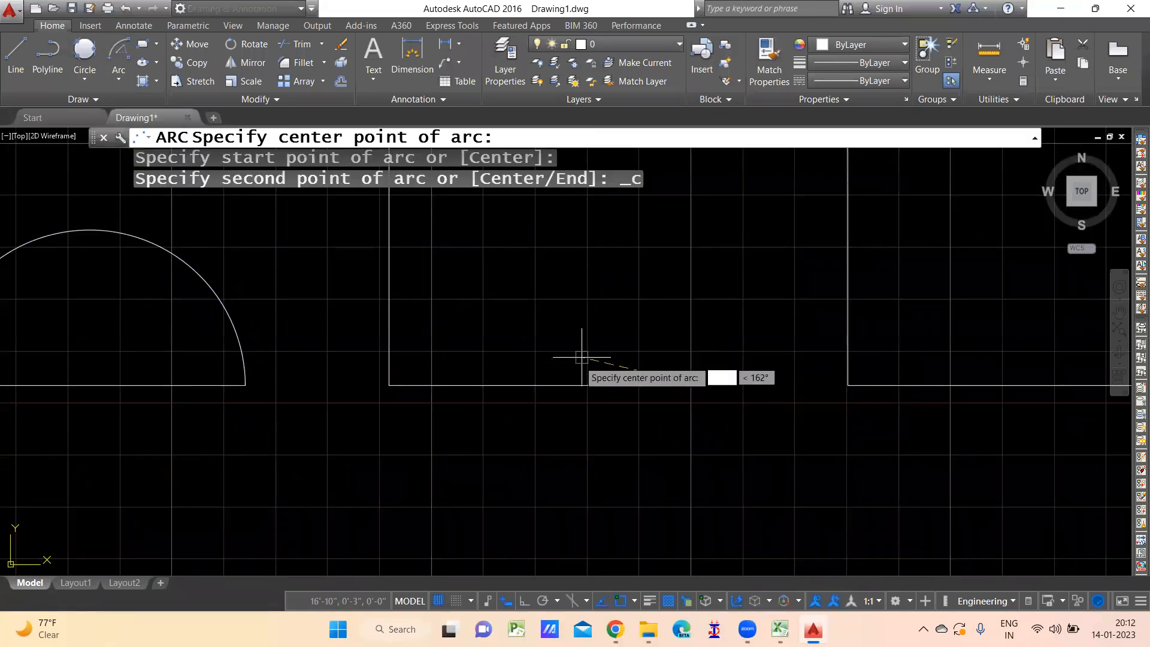
{"action": "left_click", "coordinate": [544, 385]}
{"action": "middle_click_drag", "start_coordinate": [637, 315], "coordinate": [534, 393]}
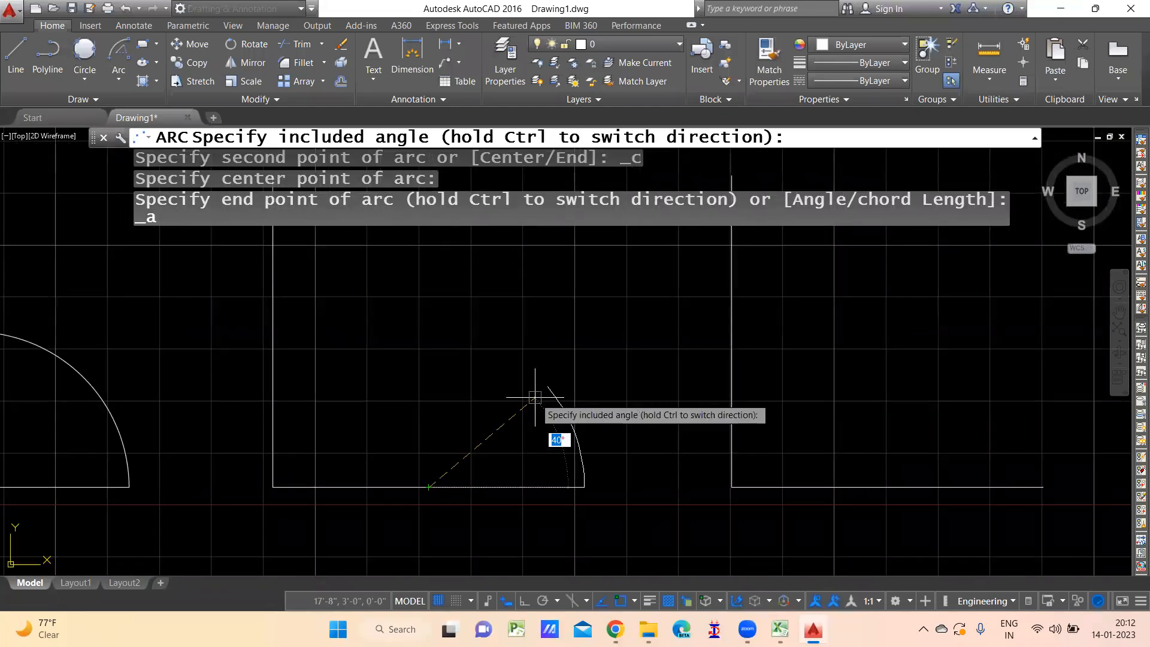
{"action": "type", "text": "120"}
{"action": "key", "text": "Return"}
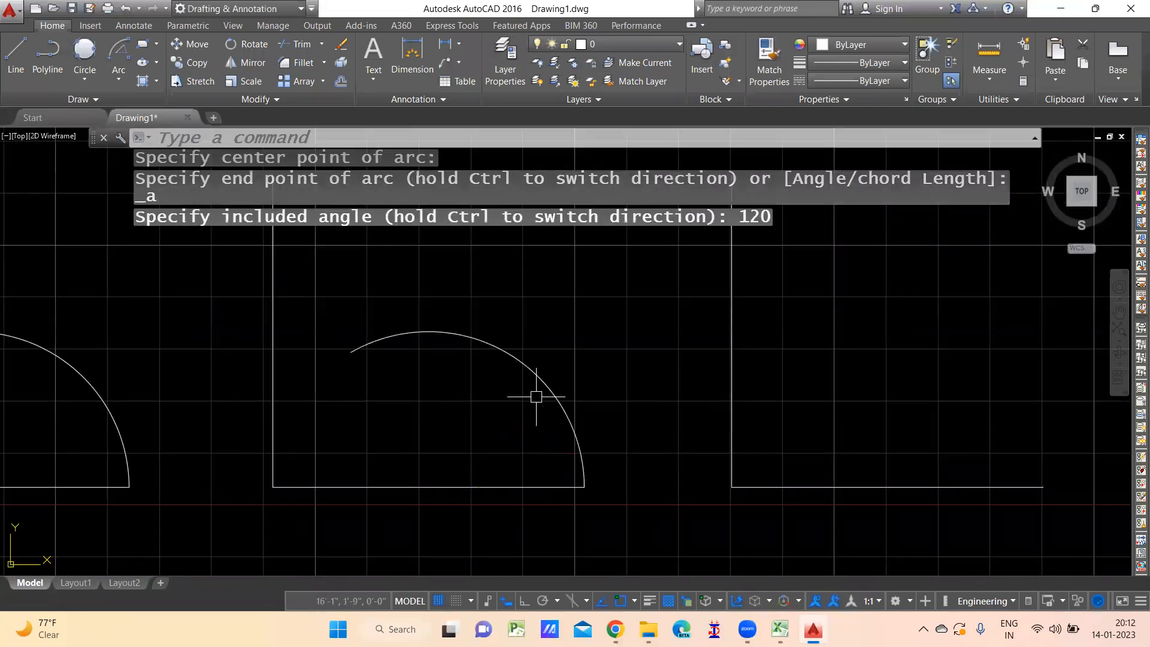
{"action": "left_click", "coordinate": [490, 342]}
{"action": "right_click", "coordinate": [490, 342]}
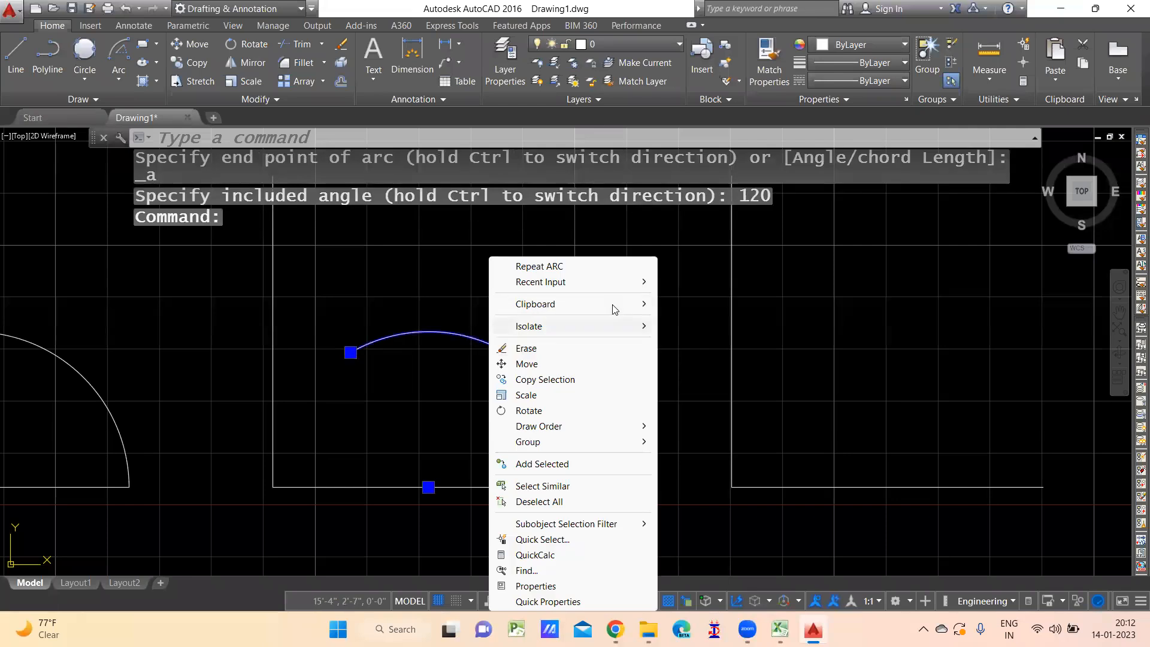
{"action": "key", "text": "Escape"}
{"action": "key", "text": "Escape"}
- Draw a Start, Center, Length arc on the bottom row's third L from its base line's right endpoint, centred on the midpoint, with a 3' chord
{"action": "middle_click_drag", "start_coordinate": [490, 342], "coordinate": [692, 351]}
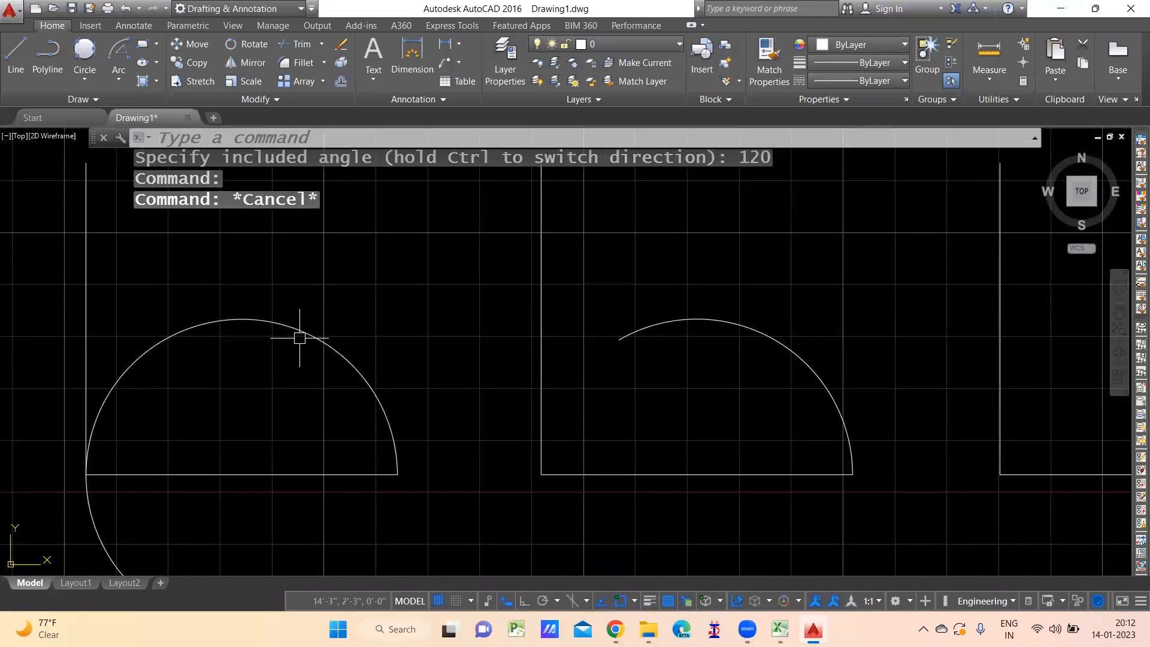
{"action": "left_click", "coordinate": [85, 78]}
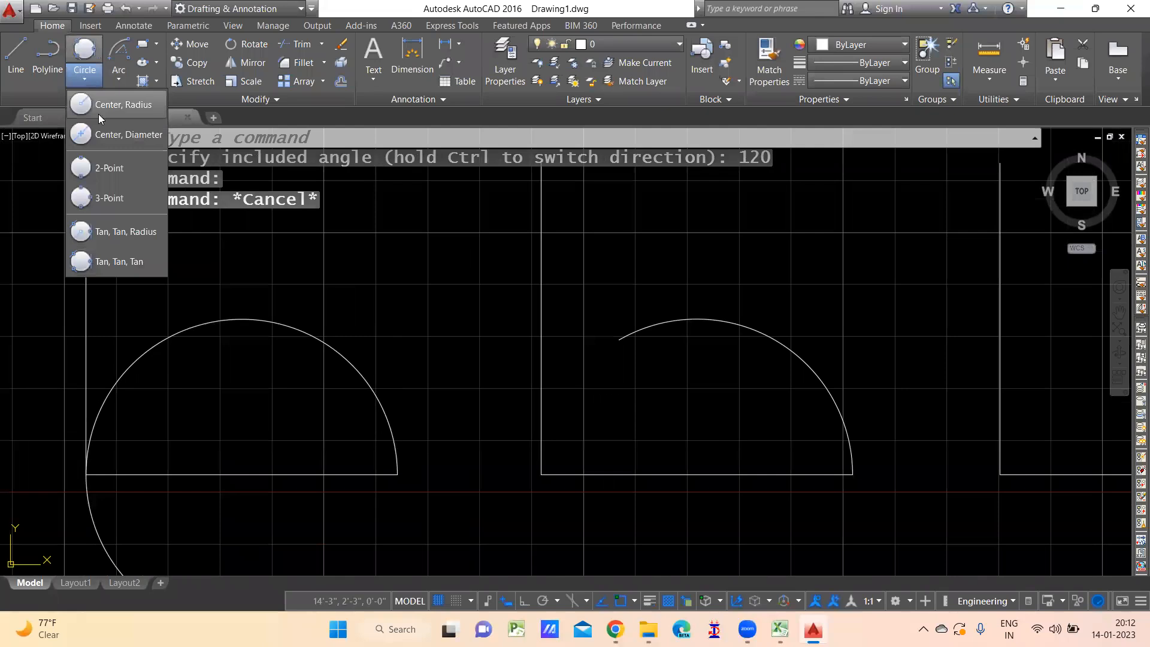
{"action": "left_click", "coordinate": [122, 79]}
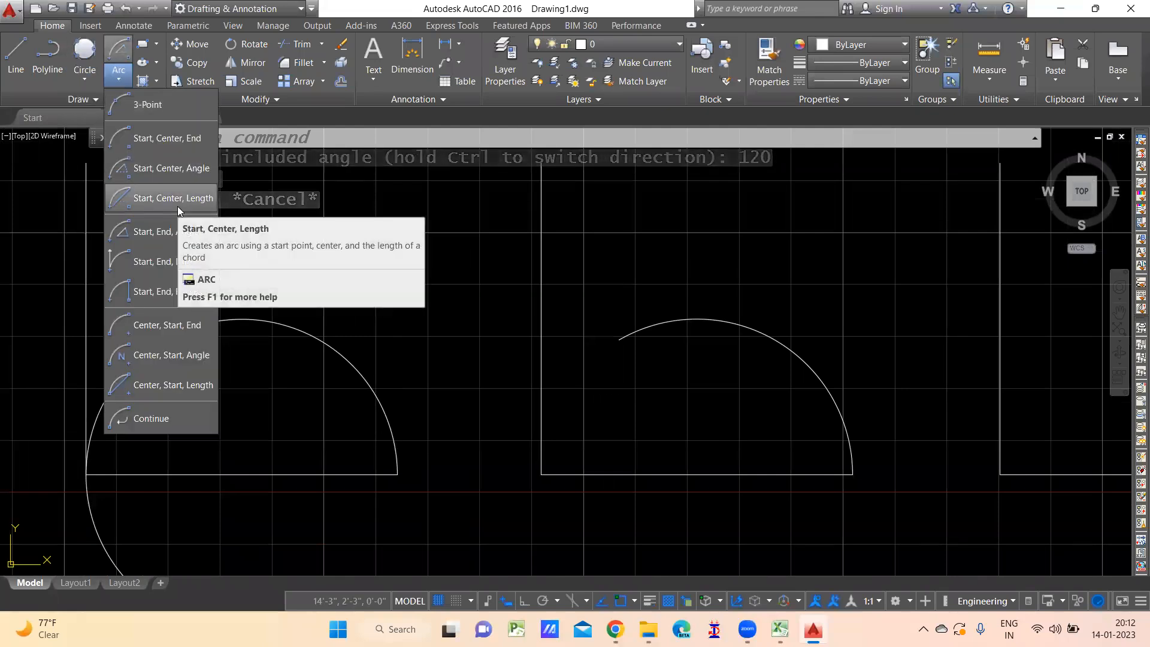
{"action": "left_click", "coordinate": [177, 206]}
{"action": "mouse_move", "coordinate": [775, 392]}
{"action": "middle_mouse_down"}
{"action": "mouse_move", "coordinate": [661, 382]}
{"action": "mouse_move", "coordinate": [576, 328]}
{"action": "middle_mouse_up"}
{"action": "left_click", "coordinate": [653, 409]}
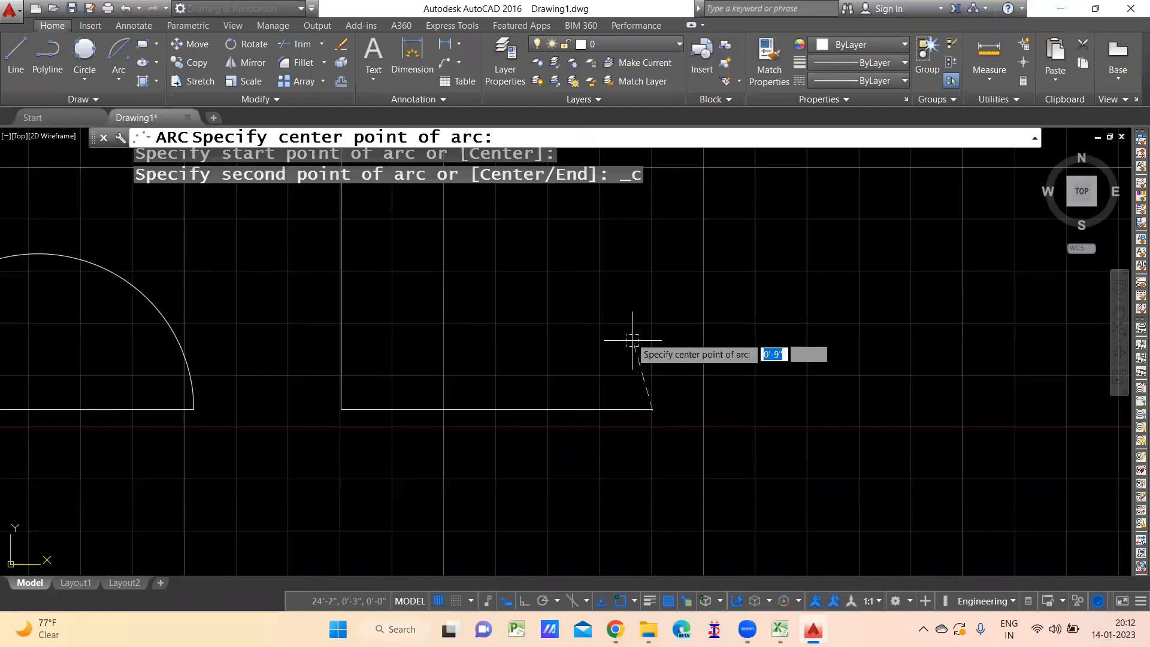
{"action": "left_click", "coordinate": [510, 409]}
{"action": "middle_click_drag", "start_coordinate": [634, 336], "coordinate": [638, 385]}
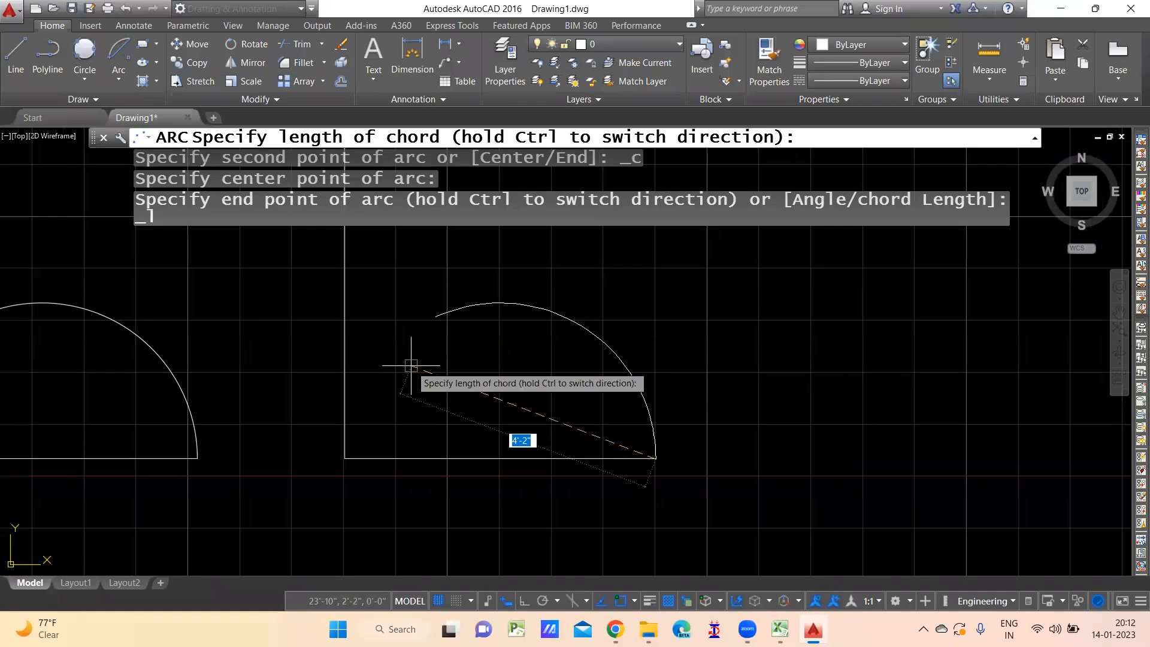
{"action": "key", "text": "Return"}
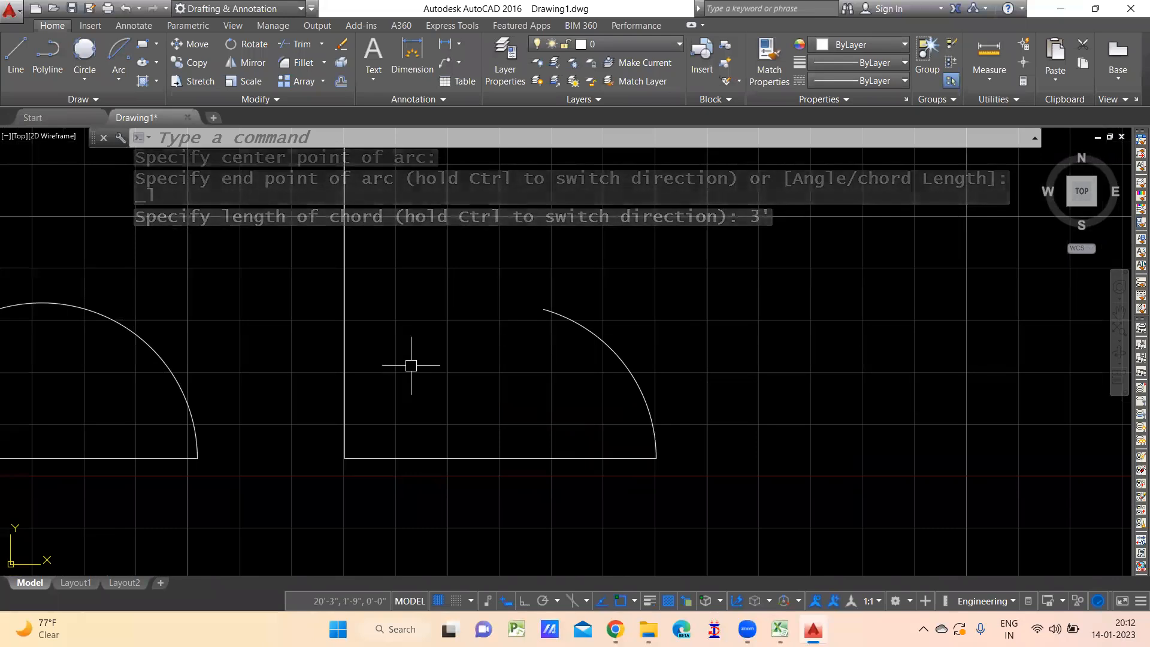
- Draw a Start, End, Angle arc on the middle row's first L from its base line's right endpoint to its left endpoint, with a 180° included angle
{"action": "scroll", "coordinate": [472, 385], "scroll_direction": "down", "scroll_amount": 2}
{"action": "scroll", "coordinate": [472, 385], "scroll_direction": "down", "scroll_amount": 4}
{"action": "mouse_move", "coordinate": [502, 392]}
{"action": "middle_mouse_down"}
{"action": "mouse_move", "coordinate": [534, 395]}
{"action": "mouse_move", "coordinate": [483, 355]}
{"action": "mouse_move", "coordinate": [443, 450]}
{"action": "middle_mouse_up"}
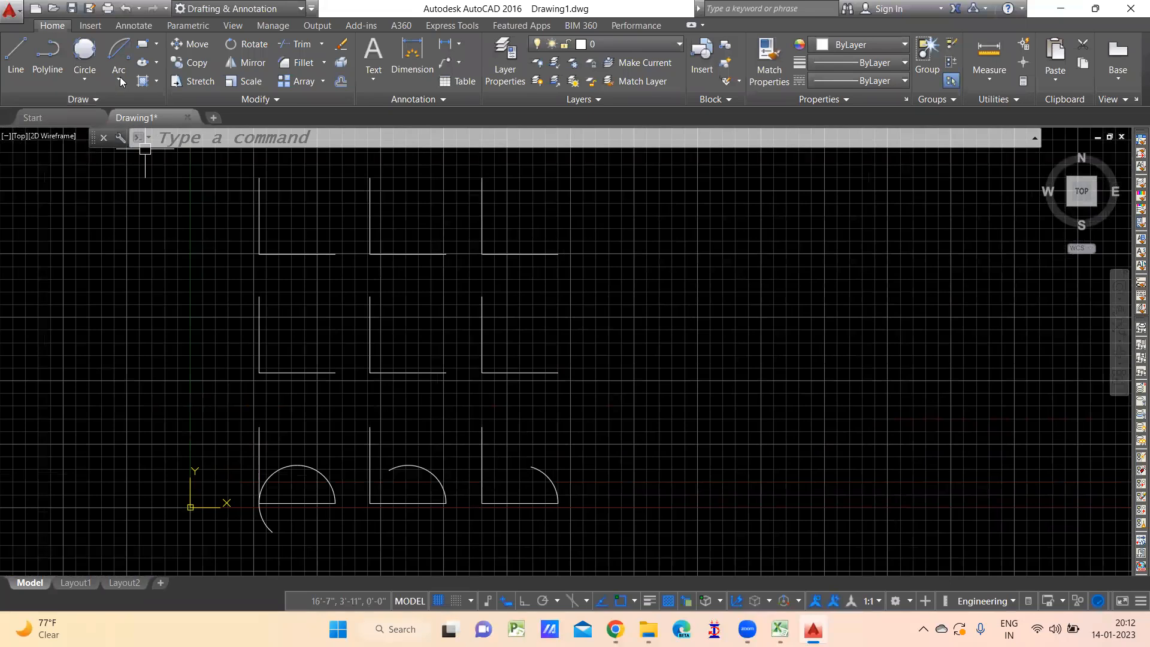
{"action": "left_click", "coordinate": [119, 80]}
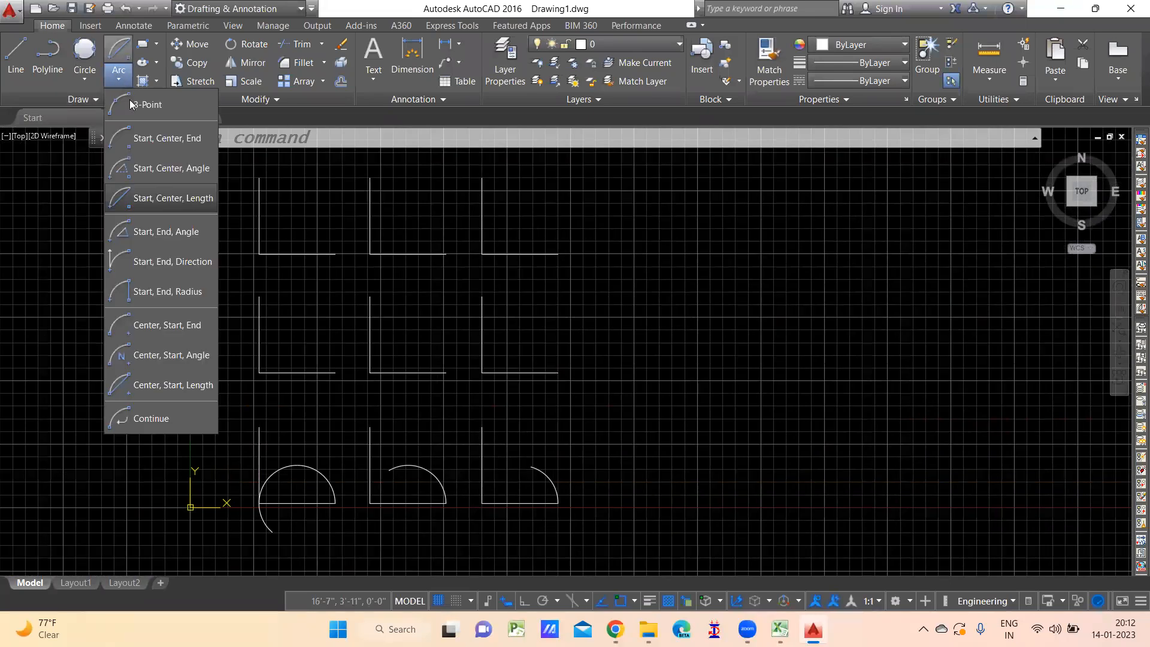
{"action": "left_click", "coordinate": [173, 235]}
{"action": "middle_click_drag", "start_coordinate": [364, 426], "coordinate": [384, 431]}
{"action": "scroll", "coordinate": [449, 404], "scroll_direction": "up", "scroll_amount": 4}
{"action": "left_click", "coordinate": [487, 384]}
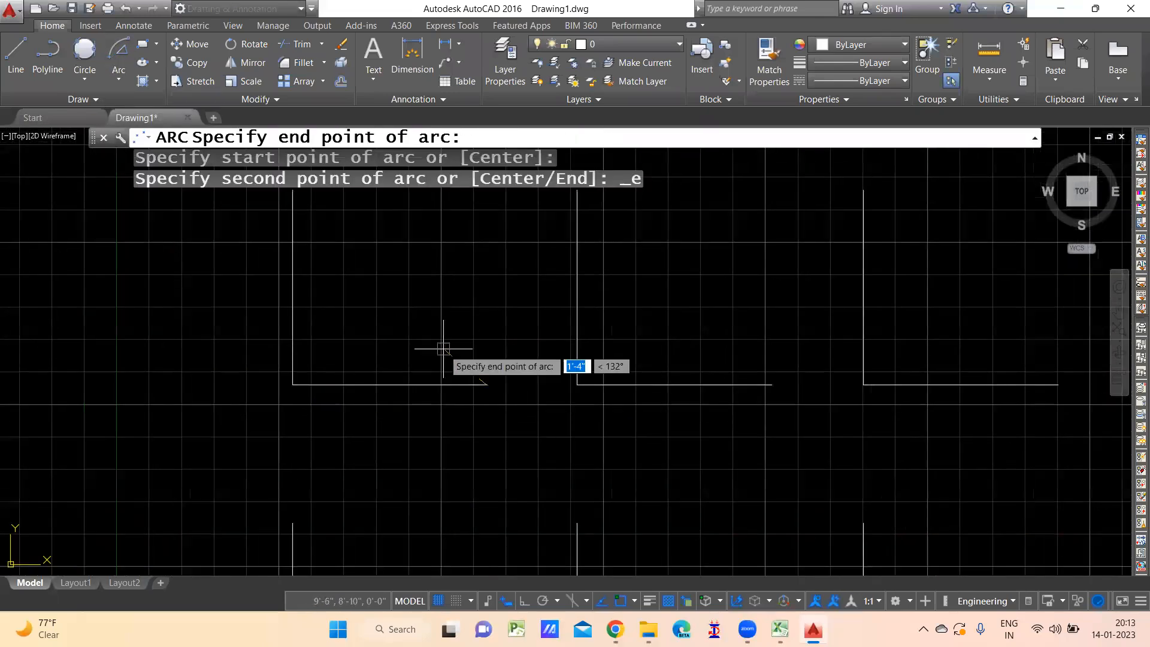
{"action": "left_click", "coordinate": [292, 385]}
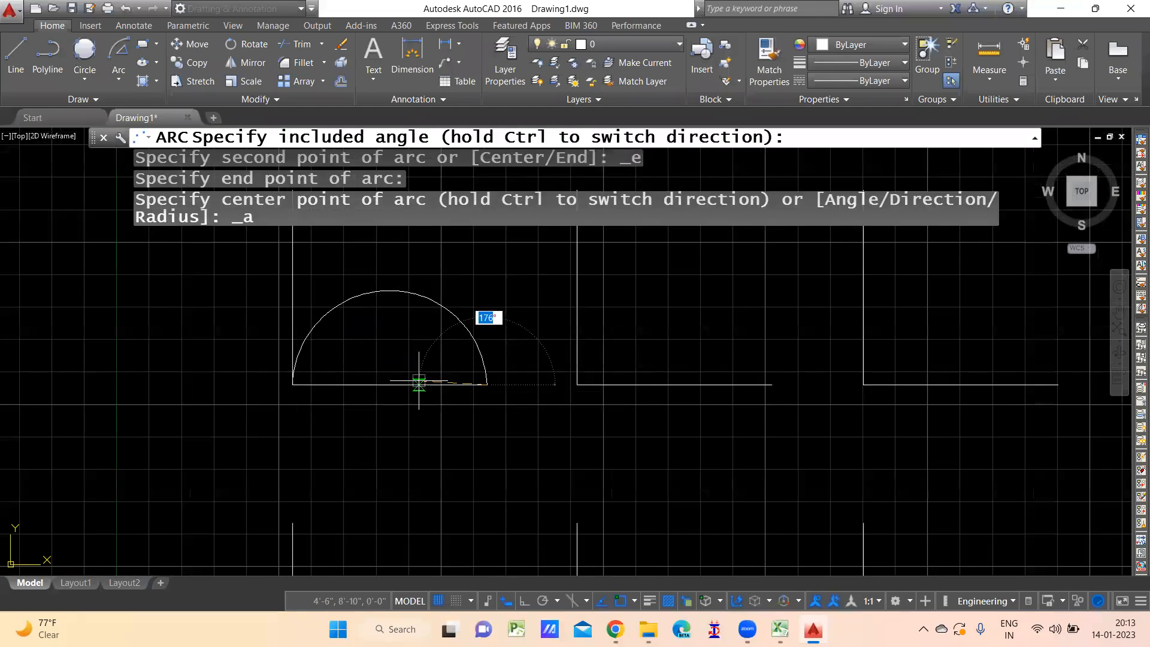
{"action": "type", "text": "180"}
{"action": "key", "text": "Return"}
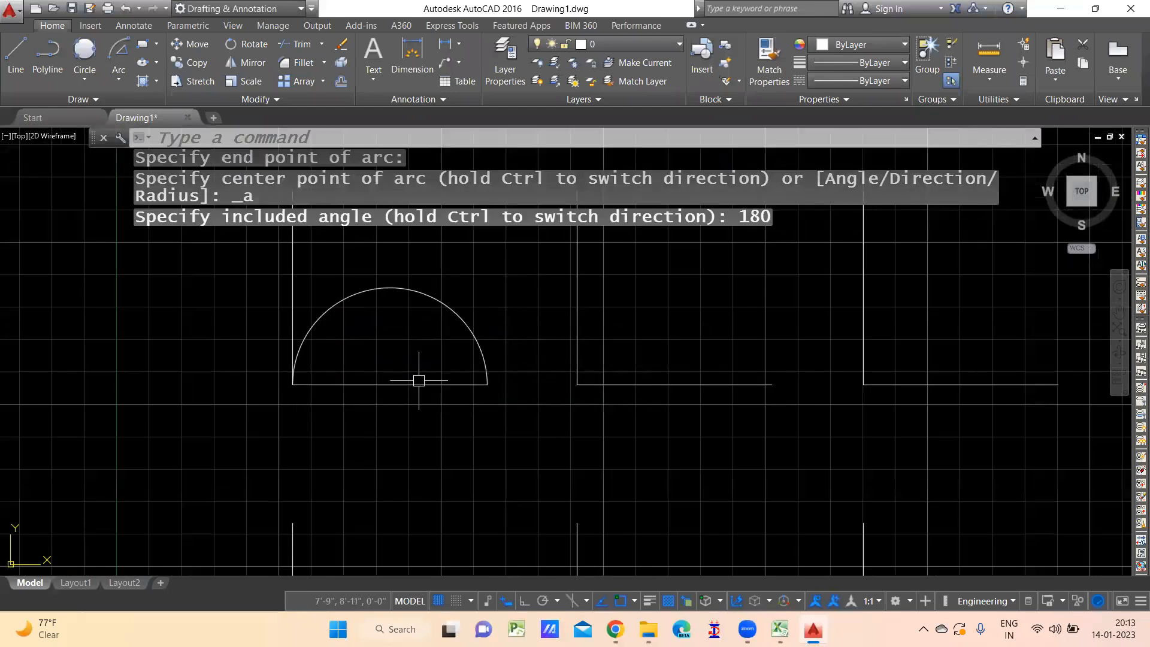
- Draw a Start, End, Direction arc on the middle row's second L from the base's right endpoint to the vertical's top, tangent straight up with Ortho on
{"action": "left_click", "coordinate": [119, 79]}
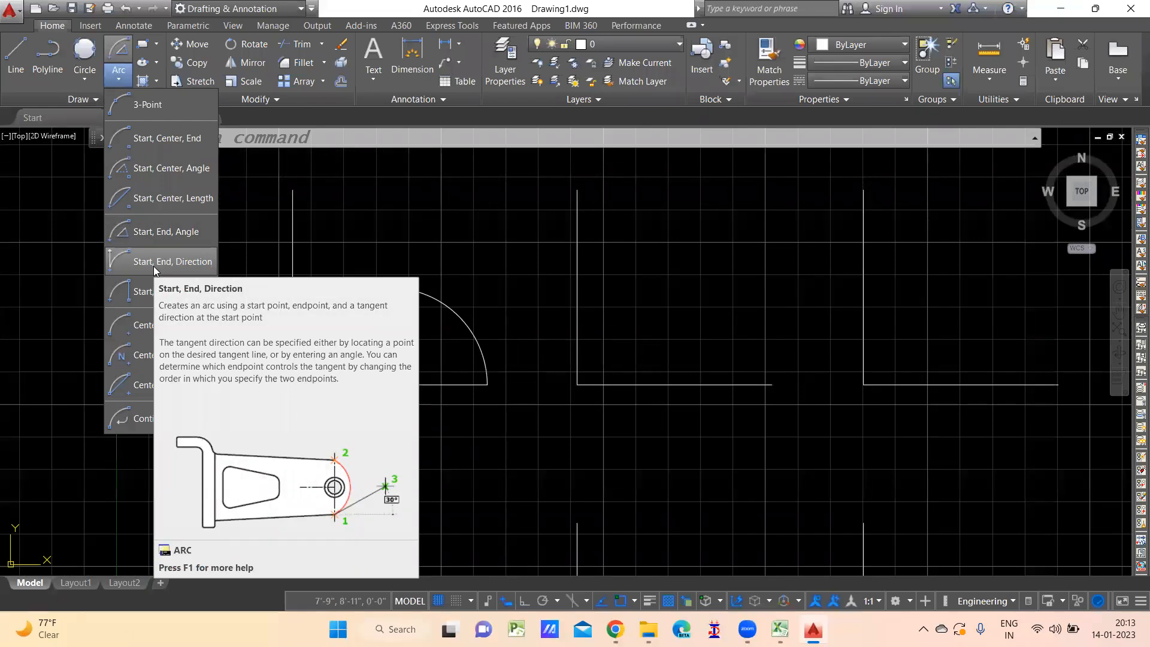
{"action": "left_click", "coordinate": [153, 263]}
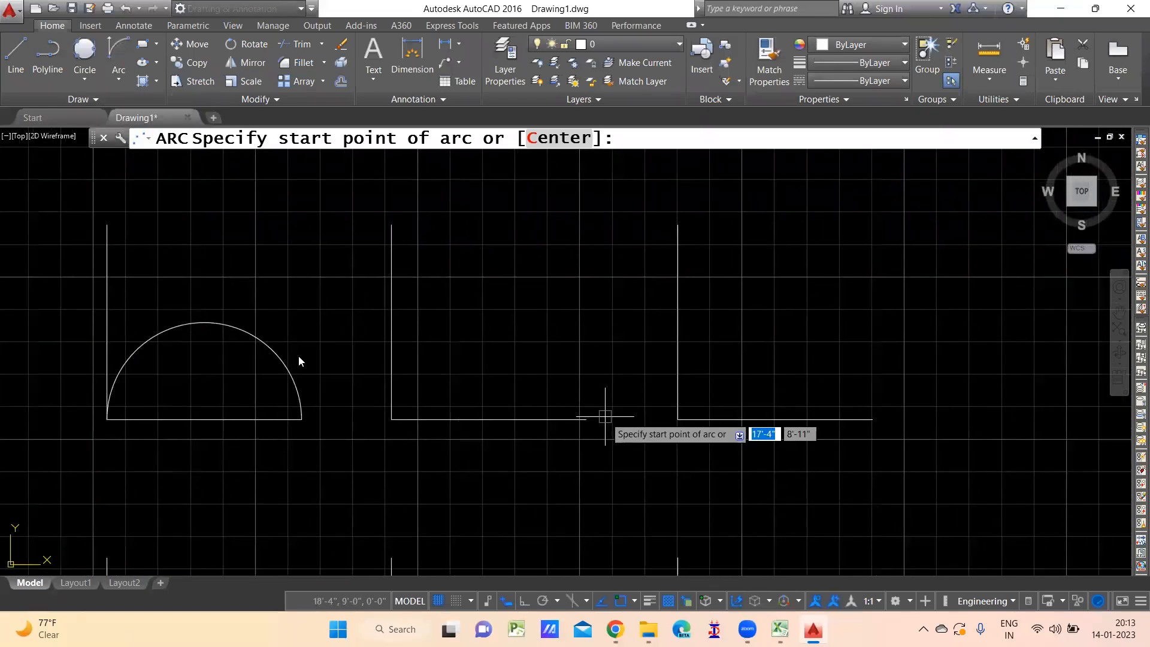
{"action": "left_click", "coordinate": [586, 419]}
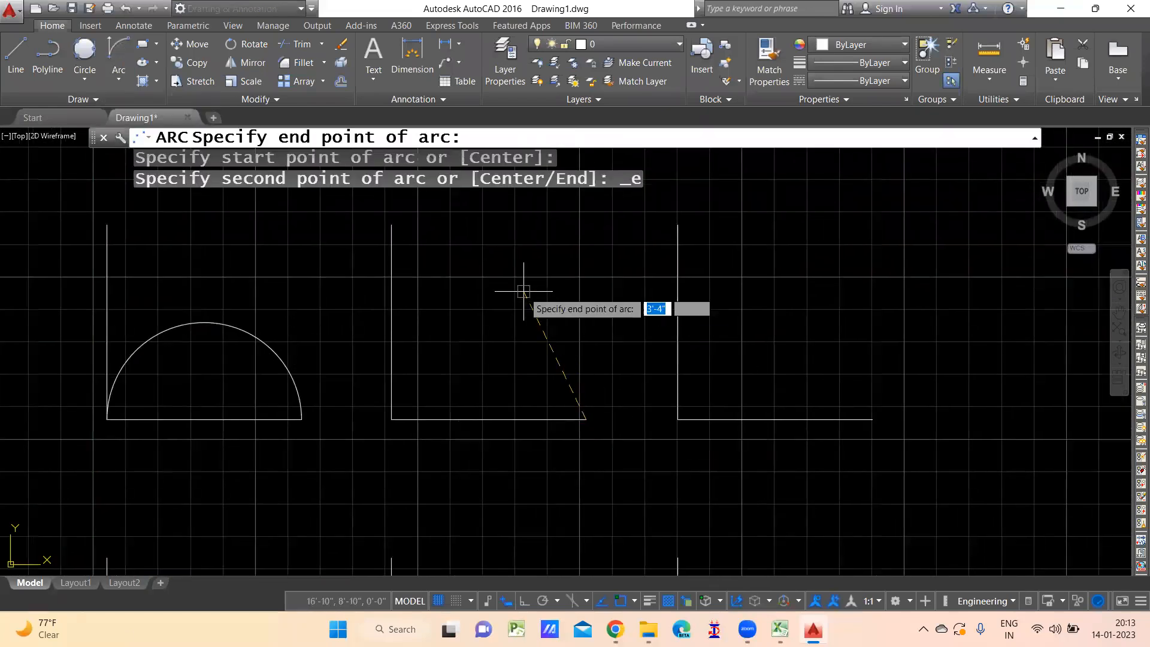
{"action": "left_click", "coordinate": [391, 225]}
{"action": "key", "text": "F8"}
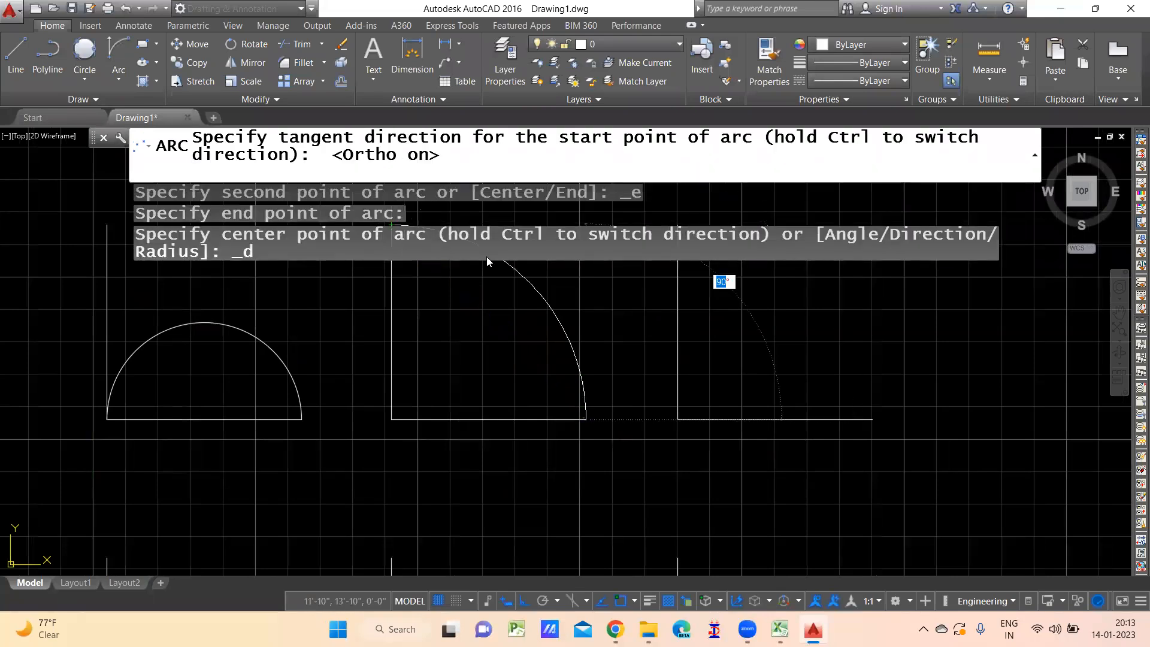
{"action": "mouse_move", "coordinate": [491, 466]}
{"action": "middle_mouse_down"}
{"action": "mouse_move", "coordinate": [380, 547]}
{"action": "mouse_move", "coordinate": [344, 590]}
{"action": "middle_mouse_up"}
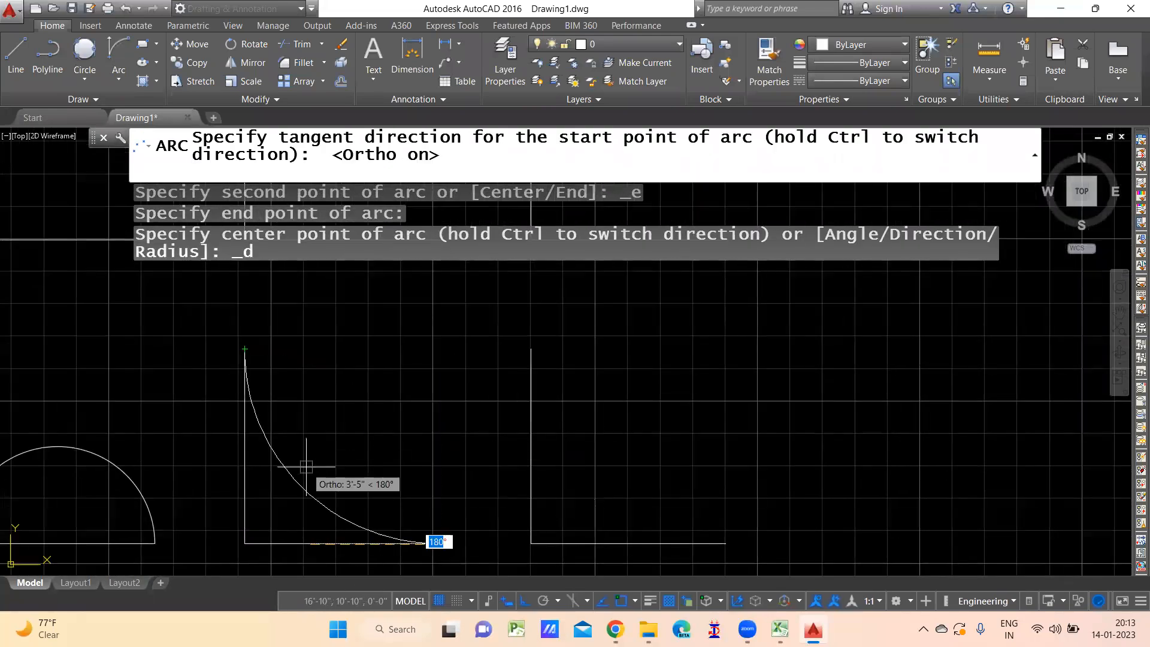
{"action": "left_click", "coordinate": [443, 351]}
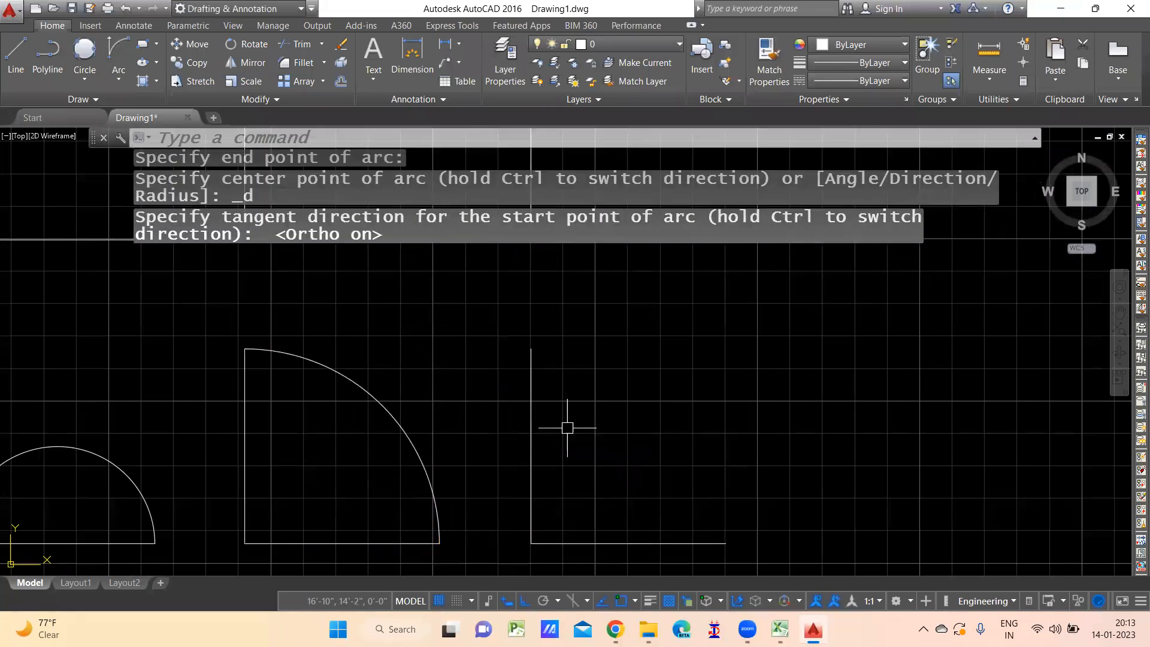
- Draw a Start, End, Radius arc on the middle row's third L from the base's right endpoint to the vertical's top, with a 5' radius
{"action": "scroll", "coordinate": [564, 488], "scroll_direction": "down", "scroll_amount": 2}
{"action": "left_click", "coordinate": [124, 84]}
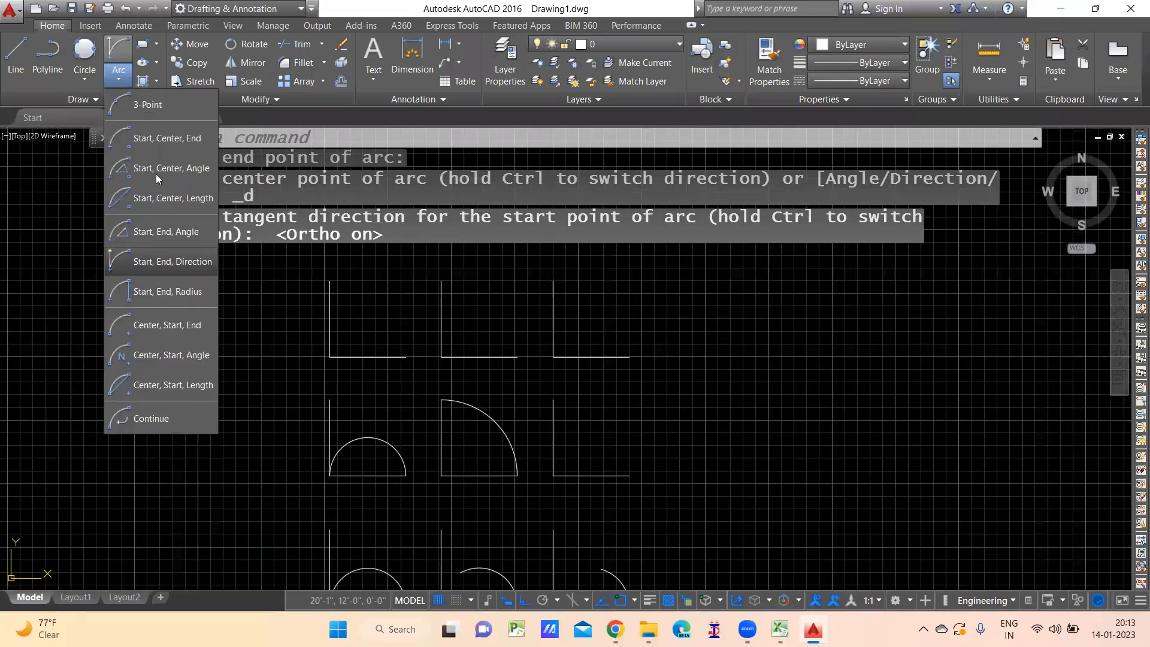
{"action": "left_click", "coordinate": [162, 292]}
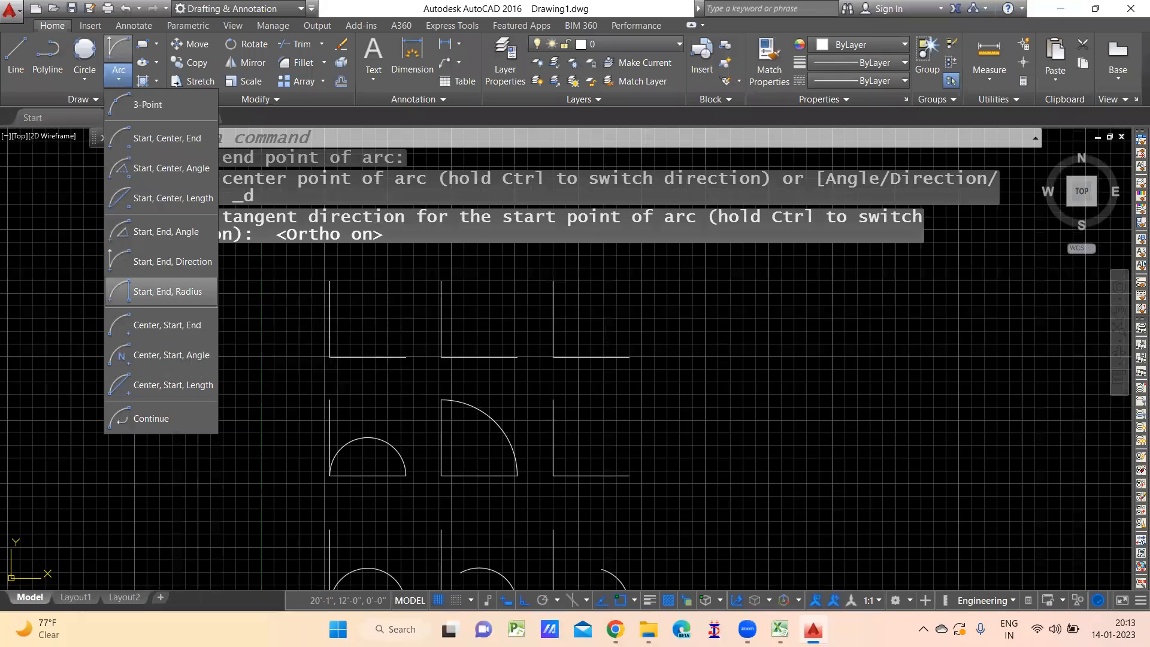
{"action": "middle_click_drag", "start_coordinate": [627, 387], "coordinate": [626, 414]}
{"action": "scroll", "coordinate": [616, 475], "scroll_direction": "up", "scroll_amount": 2}
{"action": "left_click", "coordinate": [621, 519]}
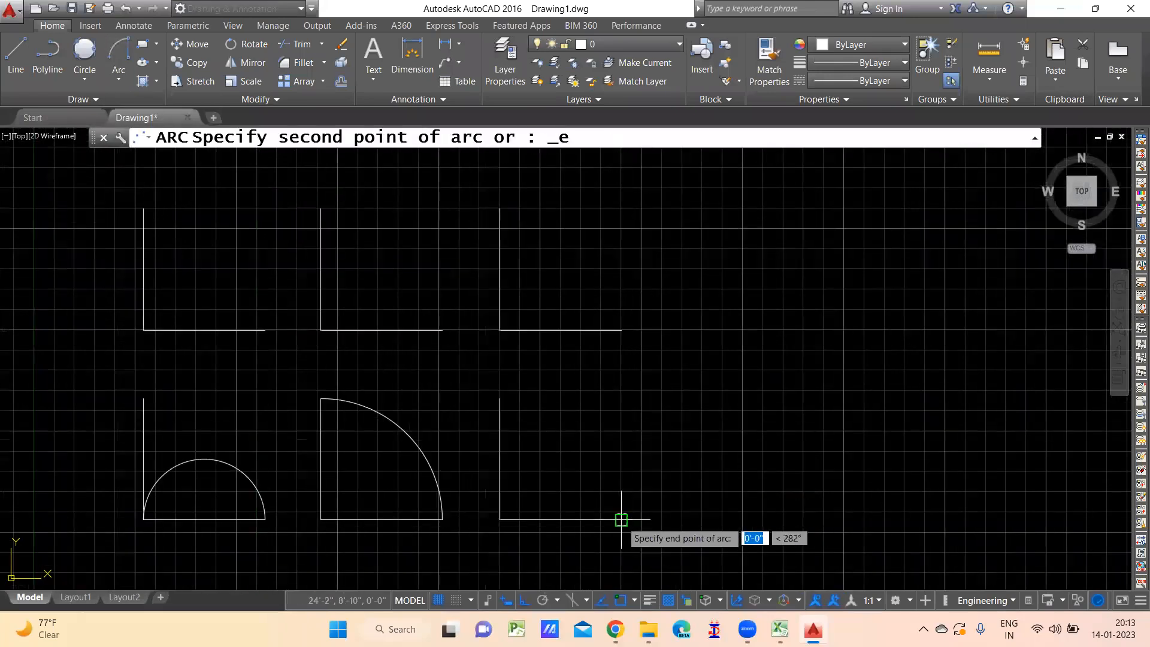
{"action": "left_click", "coordinate": [498, 398]}
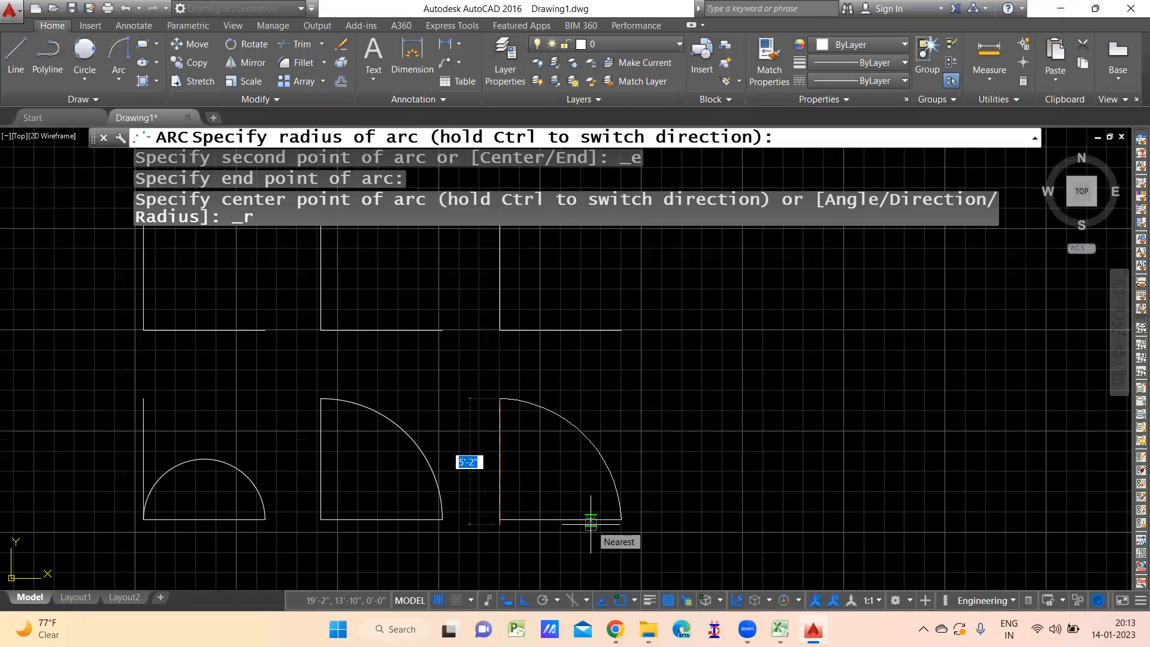
{"action": "type", "text": "5'"}
{"action": "key", "text": "Return"}
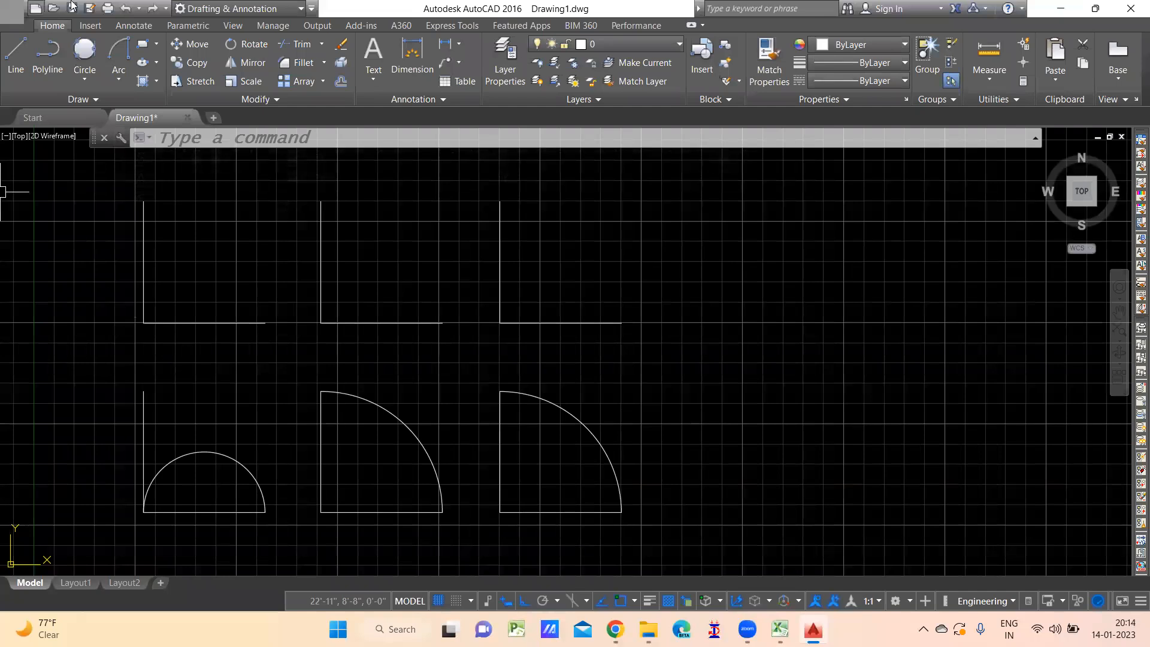
- Draw a clockwise Center, Start, End arc on the top row's first L, centred on the base's midpoint, from its right endpoint to about 25°, Ortho off
{"action": "left_click", "coordinate": [127, 66]}
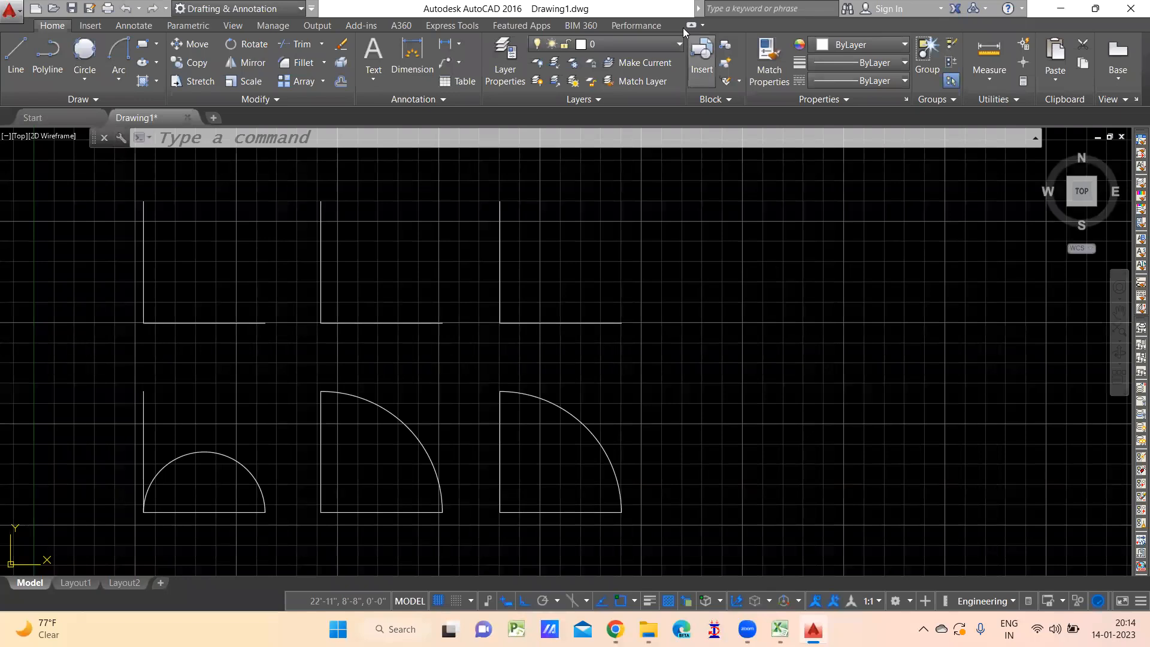
{"action": "mouse_move", "coordinate": [559, 295]}
{"action": "middle_mouse_down"}
{"action": "mouse_move", "coordinate": [587, 357]}
{"action": "mouse_move", "coordinate": [675, 387]}
{"action": "middle_mouse_up"}
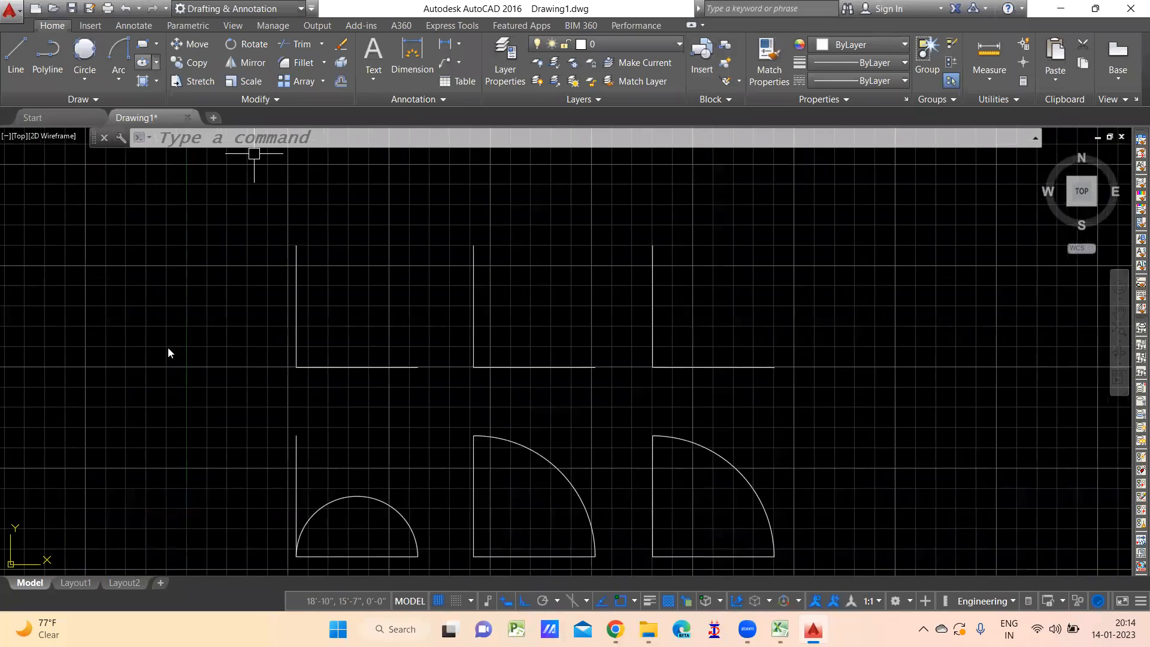
{"action": "left_click", "coordinate": [123, 76]}
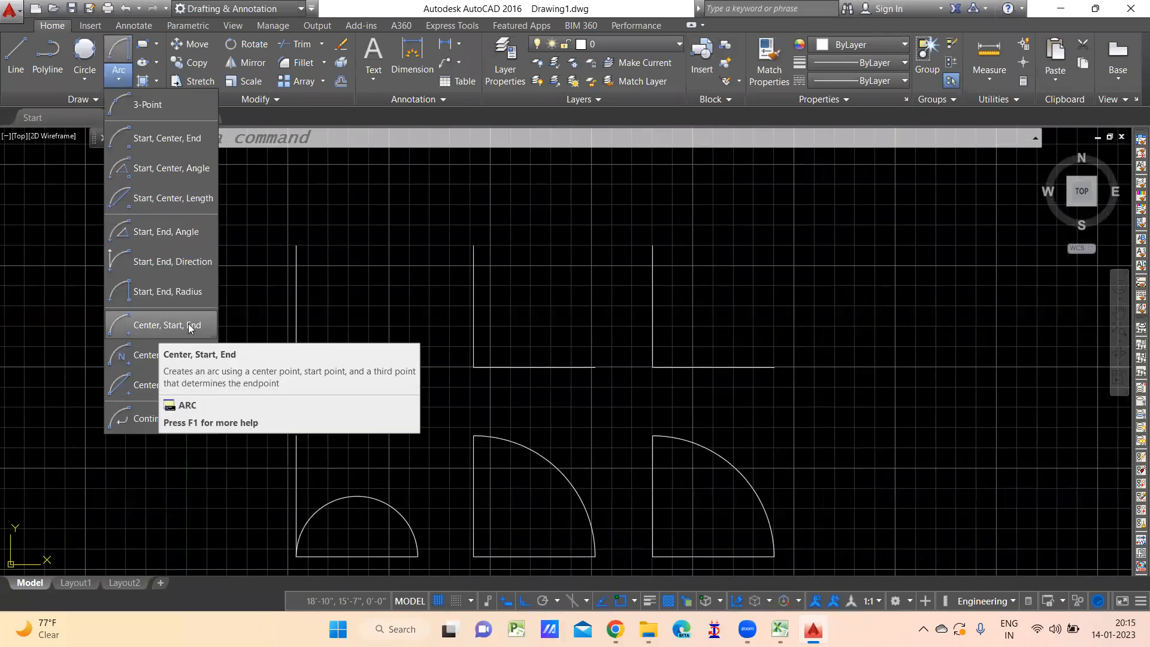
{"action": "left_click", "coordinate": [157, 331]}
{"action": "middle_click_drag", "start_coordinate": [506, 433], "coordinate": [568, 468]}
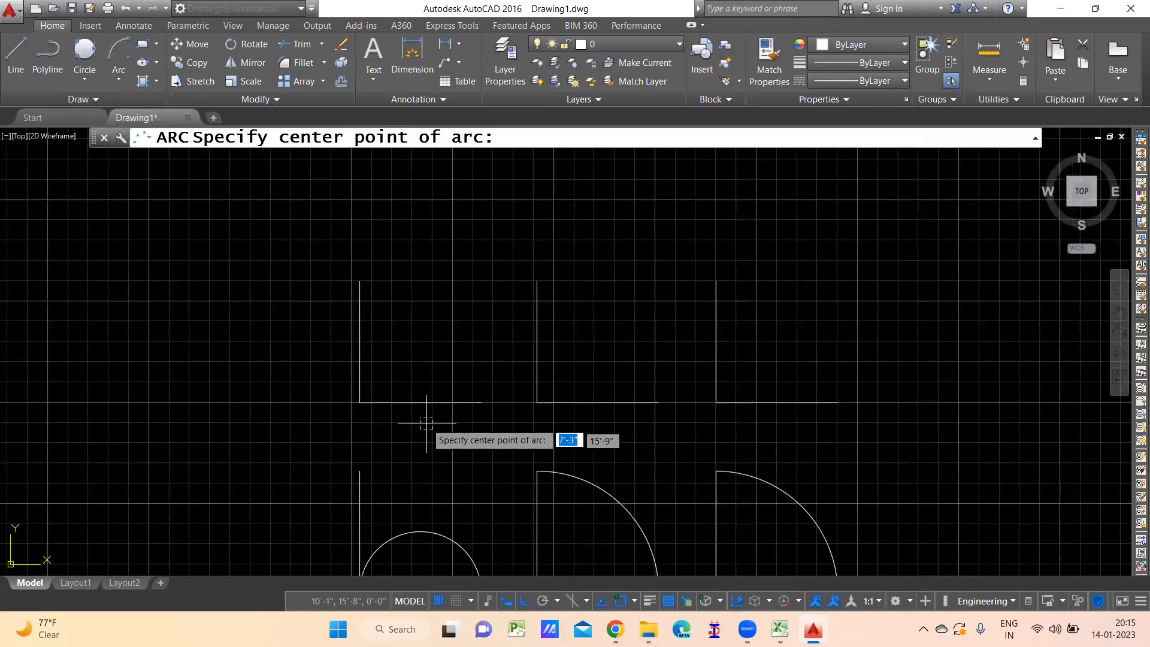
{"action": "left_click", "coordinate": [420, 402]}
{"action": "left_click", "coordinate": [481, 403]}
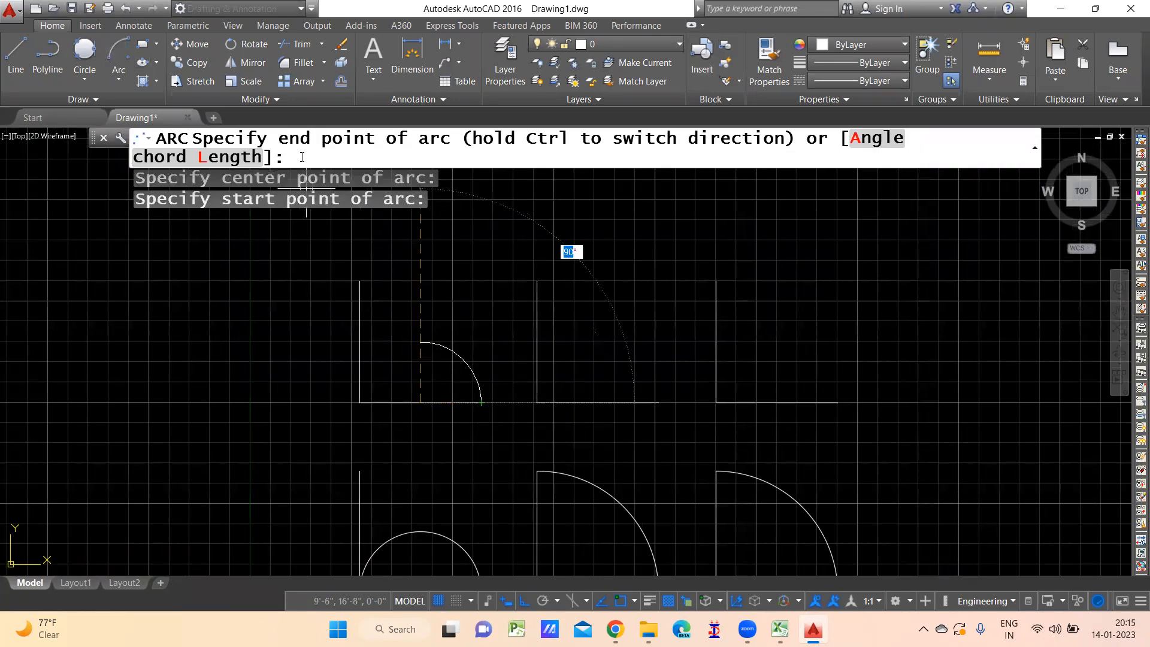
{"action": "scroll", "coordinate": [478, 385], "scroll_direction": "up", "scroll_amount": 2}
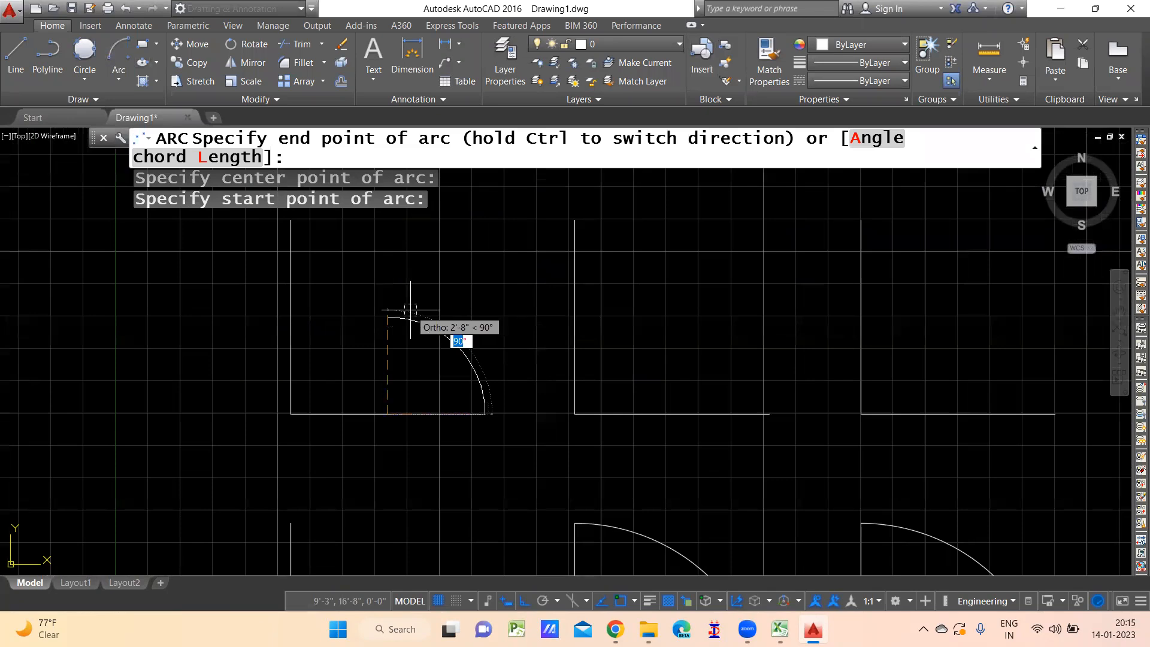
{"action": "key", "text": "F8"}
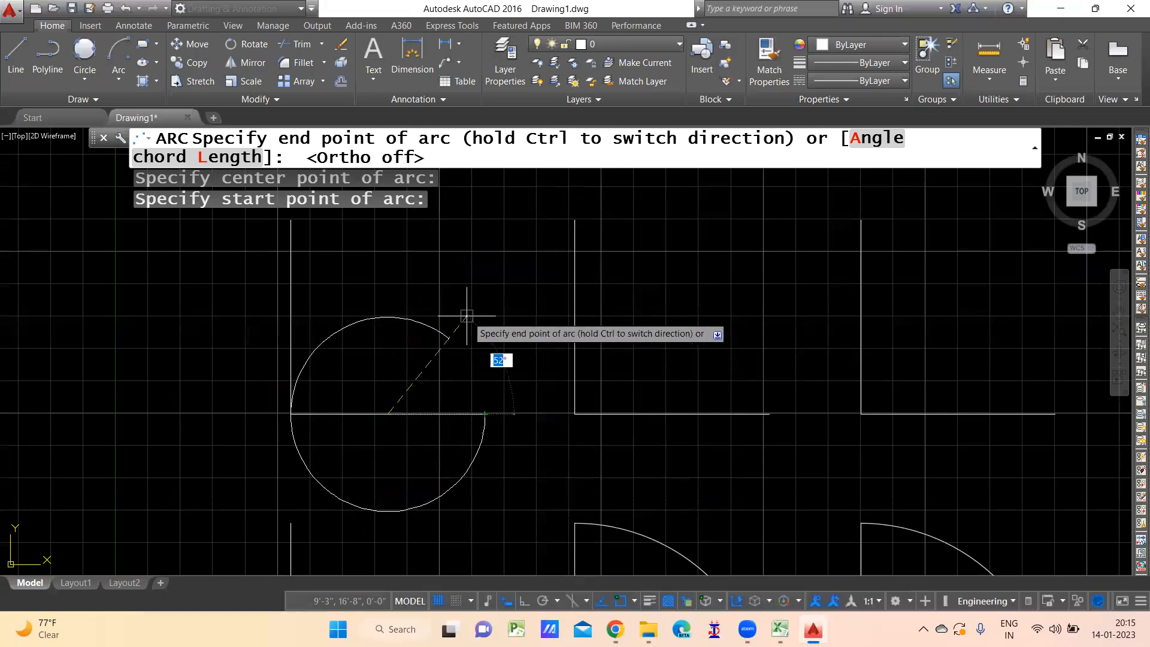
{"action": "scroll", "coordinate": [513, 366], "scroll_direction": "up", "scroll_amount": 2}
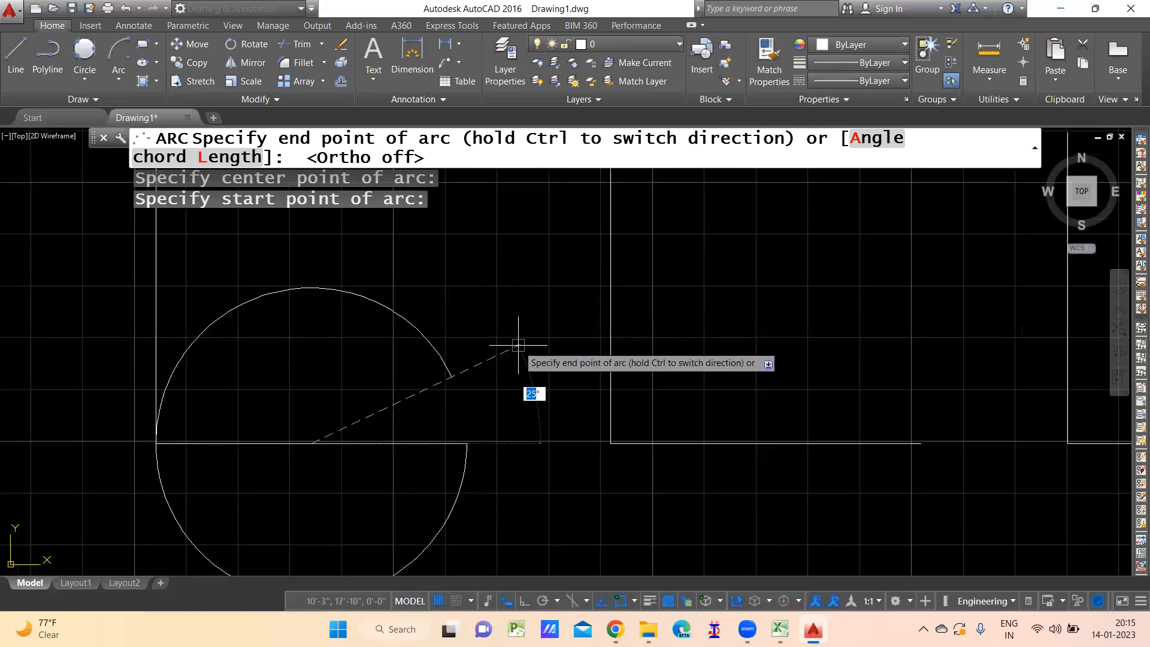
{"action": "left_click", "coordinate": [520, 344]}
{"action": "scroll", "coordinate": [576, 390], "scroll_direction": "down", "scroll_amount": 2}
{"action": "middle_click_drag", "start_coordinate": [692, 401], "coordinate": [631, 379]}
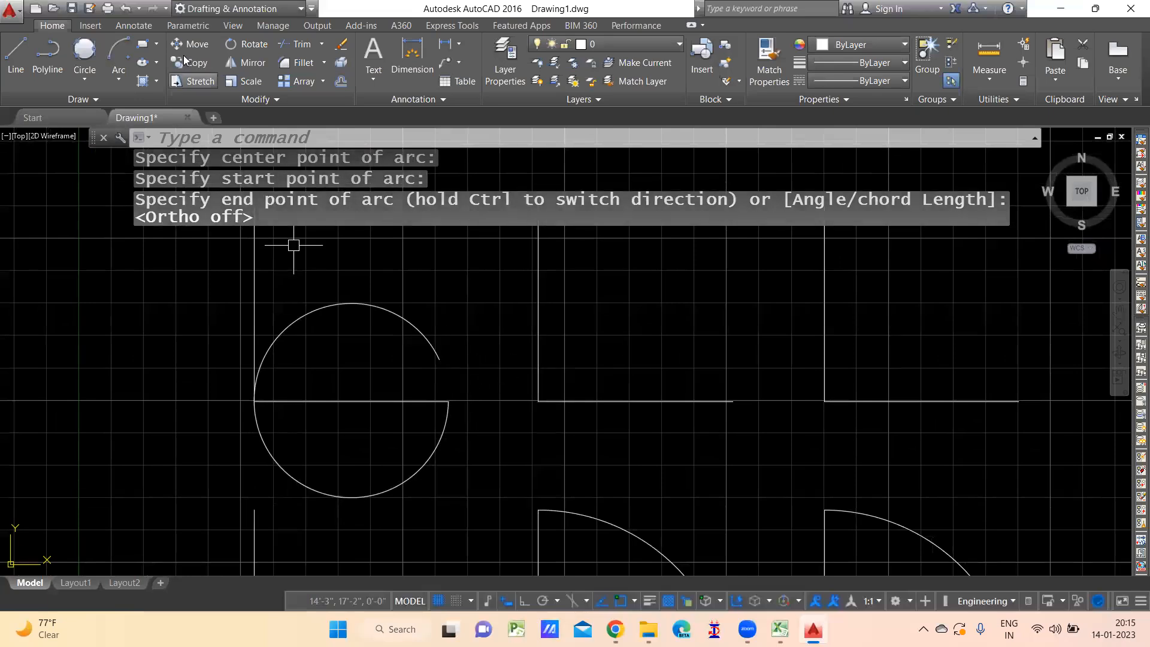
- Draw a Center, Start, Angle arc on the top row's second L, centred on the base's midpoint, from its right endpoint, with a 60° included angle
{"action": "left_click", "coordinate": [118, 78]}
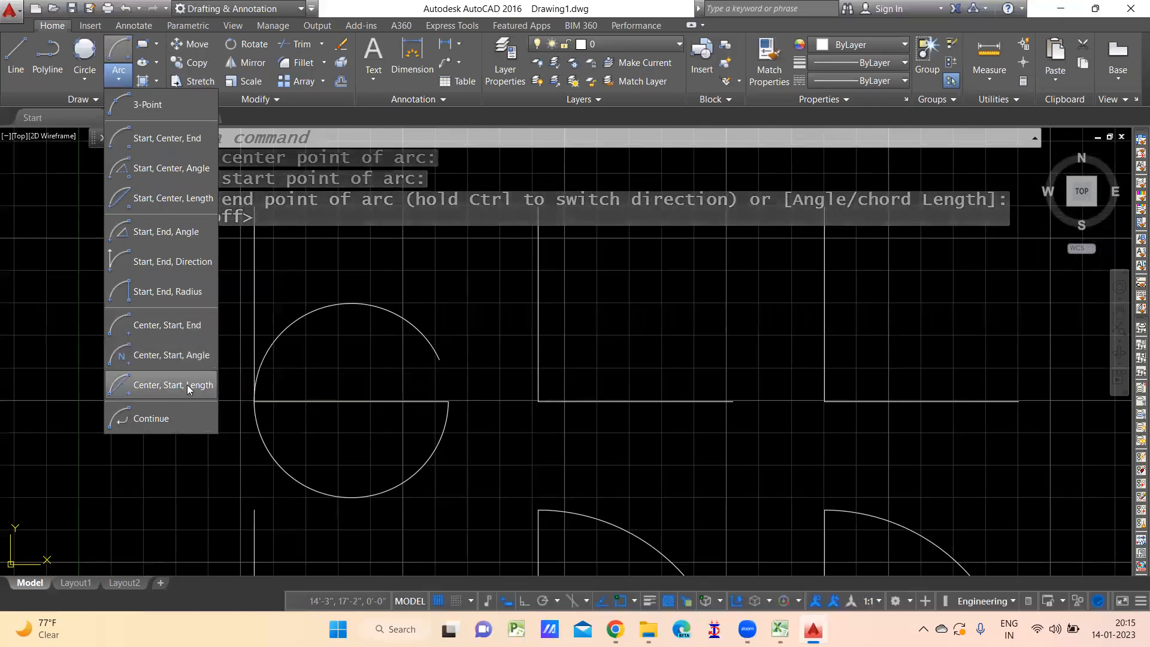
{"action": "left_click", "coordinate": [160, 356]}
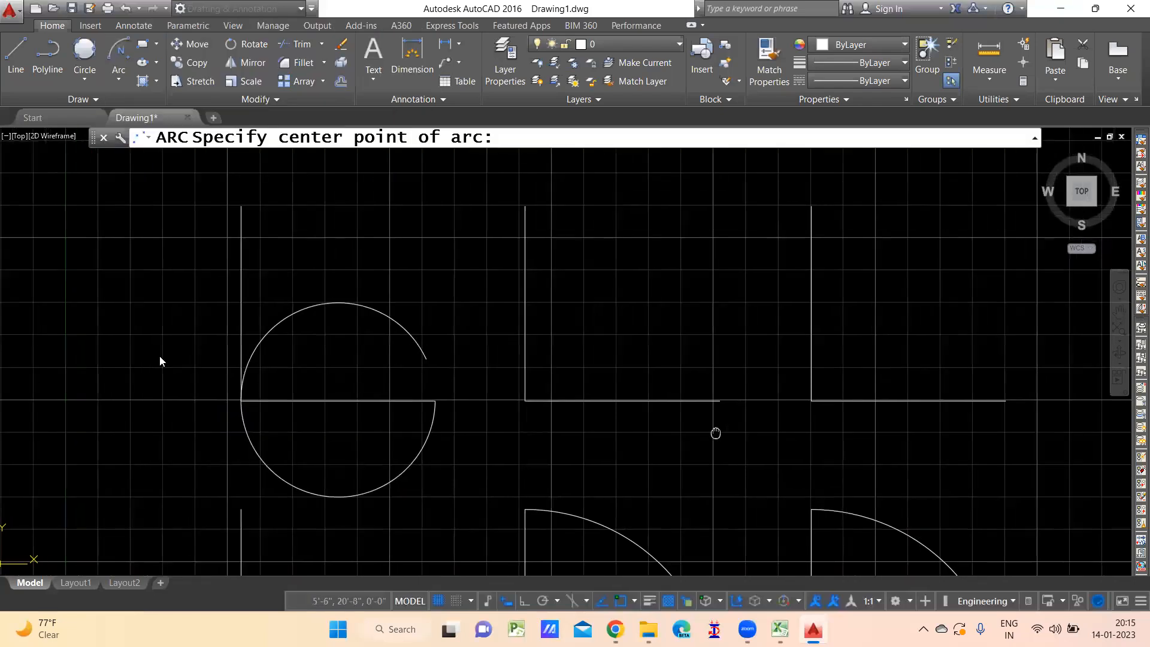
{"action": "middle_click_drag", "start_coordinate": [646, 400], "coordinate": [377, 388]}
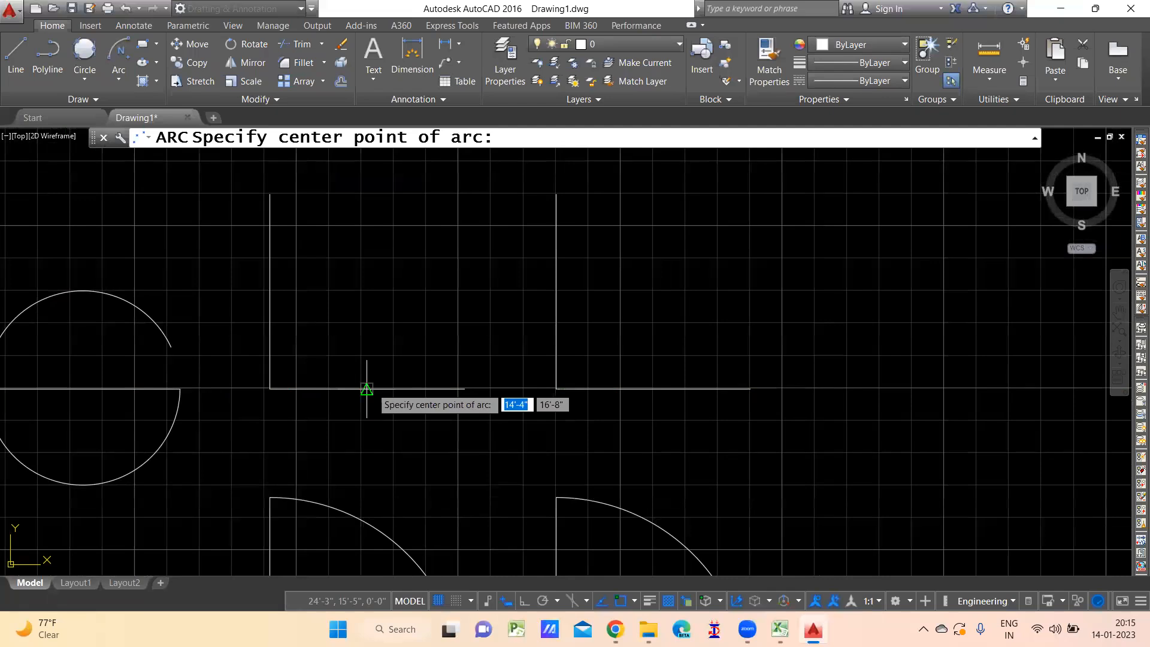
{"action": "left_click", "coordinate": [368, 388]}
{"action": "left_click", "coordinate": [465, 388]}
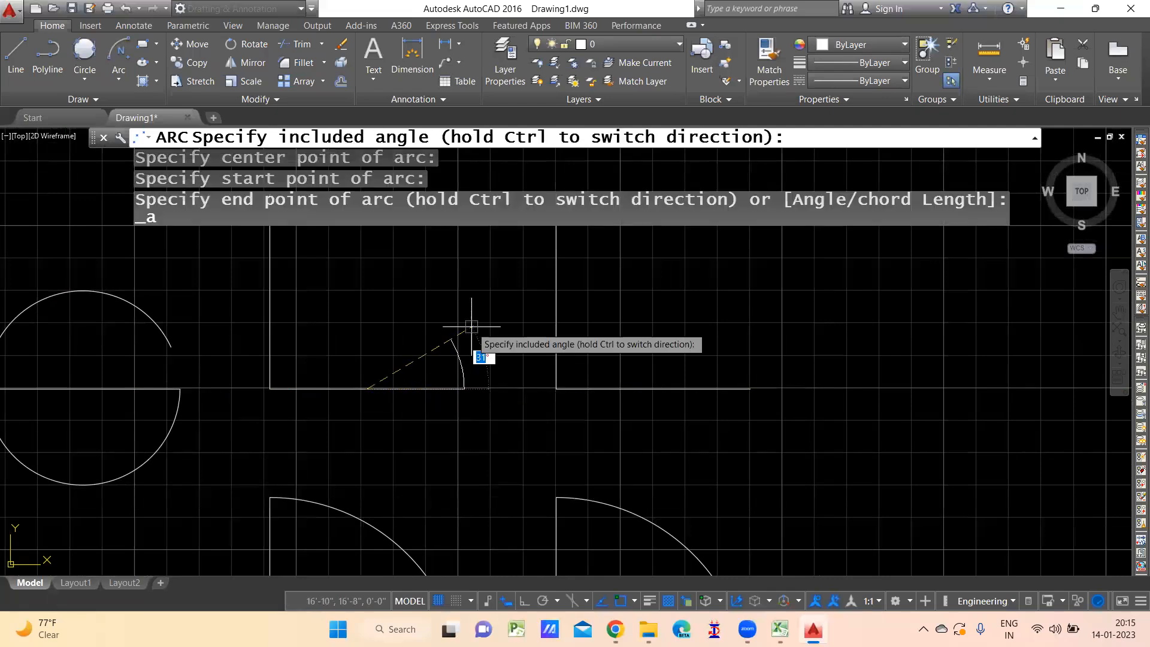
{"action": "type", "text": "60"}
{"action": "key", "text": "Return"}
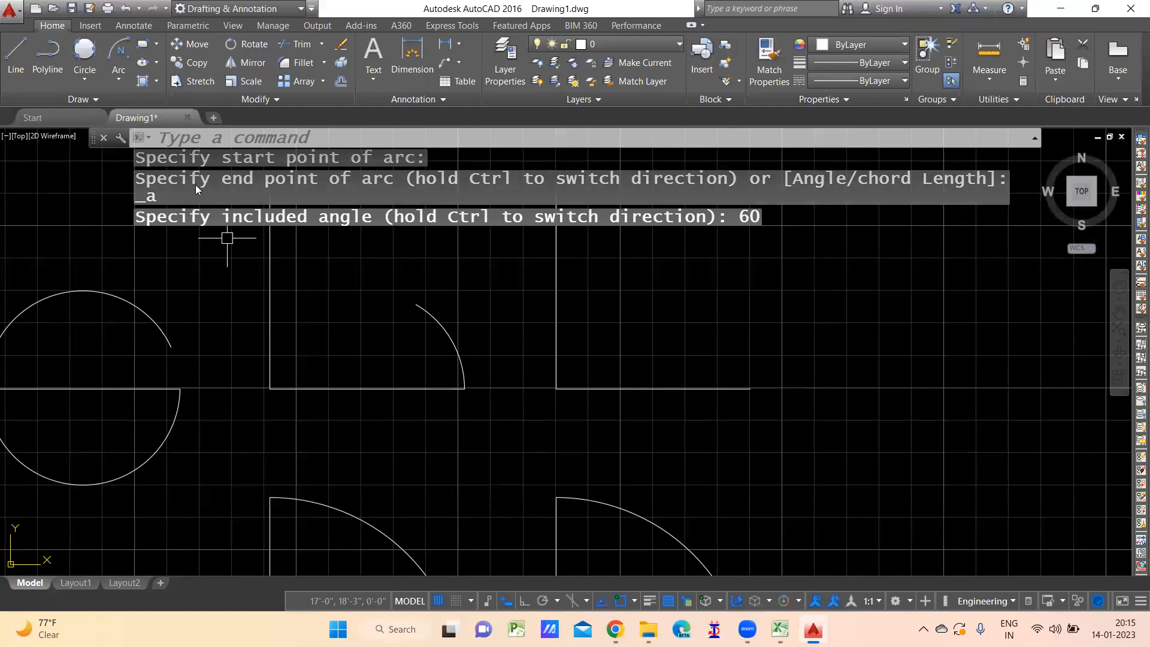
- Draw a Center, Start, Length arc on the top row's third L, centred on the base's midpoint, from its right endpoint, with a freehand chord length
{"action": "left_click", "coordinate": [118, 83]}
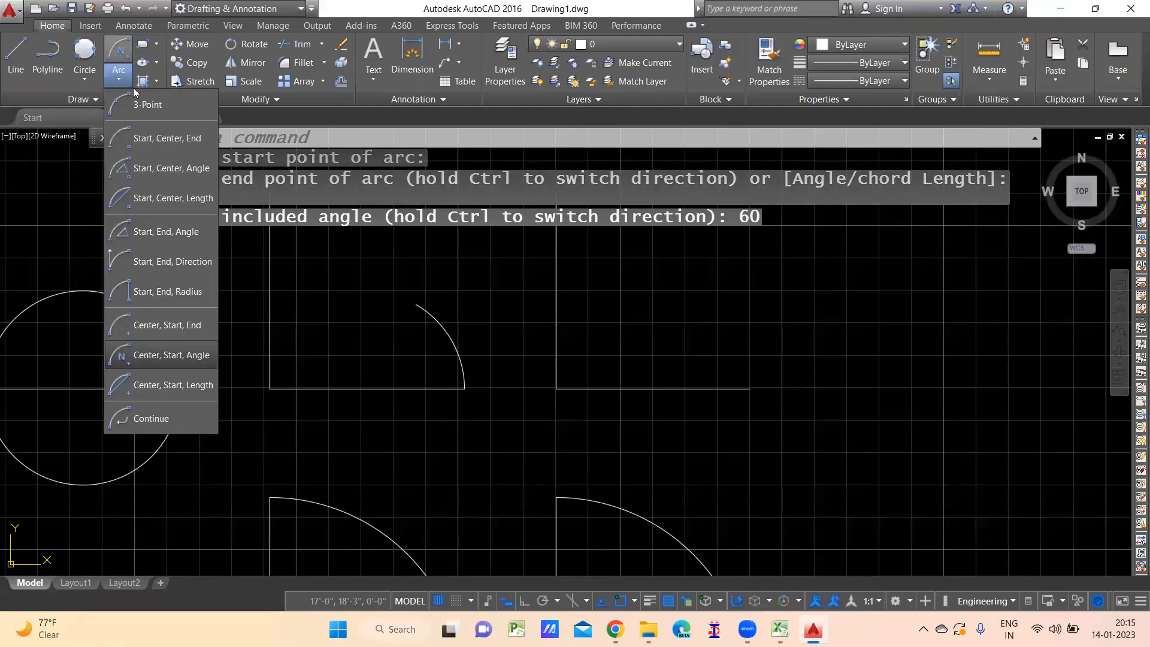
{"action": "left_click", "coordinate": [161, 388]}
{"action": "middle_click_drag", "start_coordinate": [722, 413], "coordinate": [593, 436]}
{"action": "left_click", "coordinate": [522, 410]}
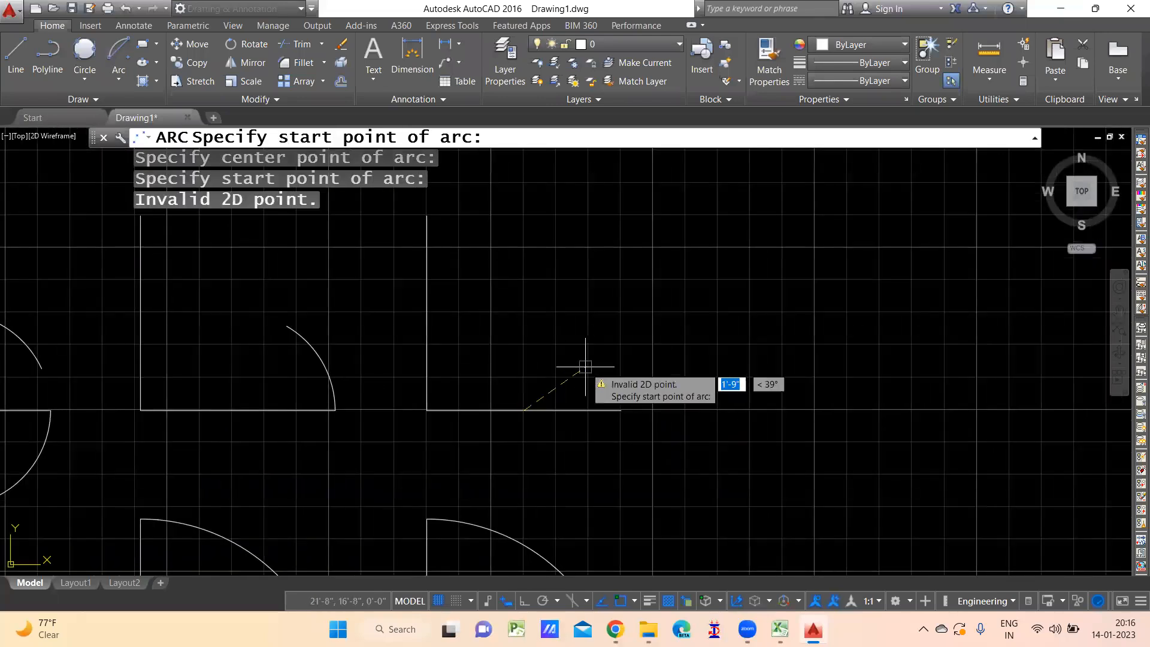
{"action": "left_click", "coordinate": [621, 411]}
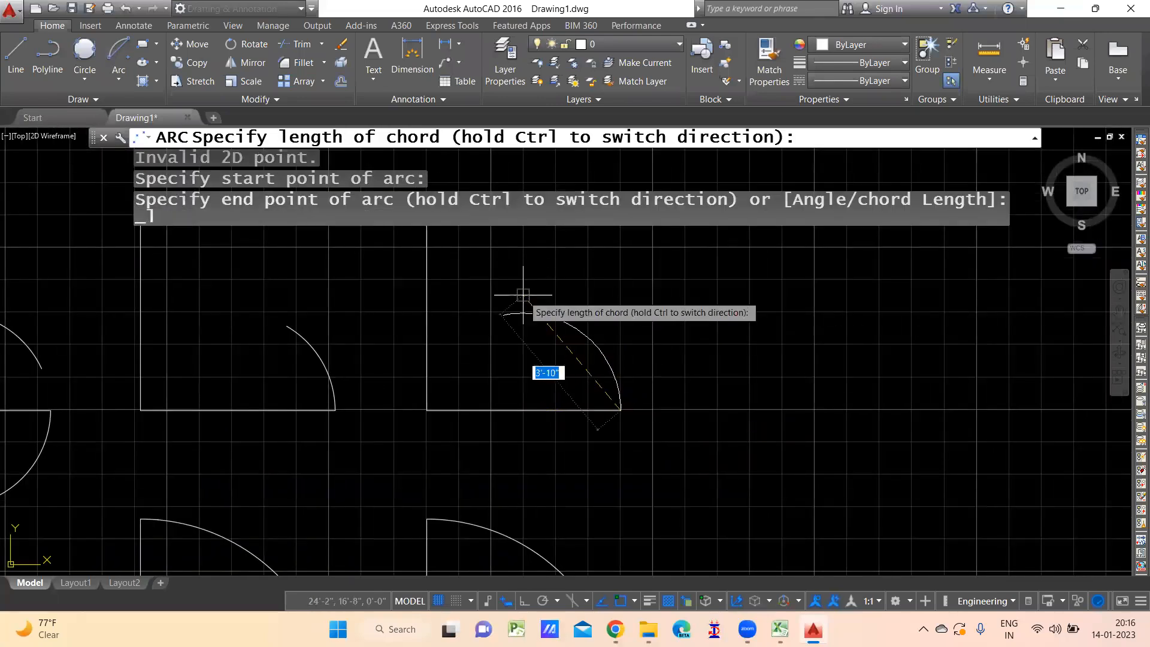
{"action": "left_click", "coordinate": [452, 362]}
- Draw a wide, upward-bulging 3-Point arc in the empty space to the right of the L-shape grid
{"action": "scroll", "coordinate": [700, 383], "scroll_direction": "down", "scroll_amount": 5}
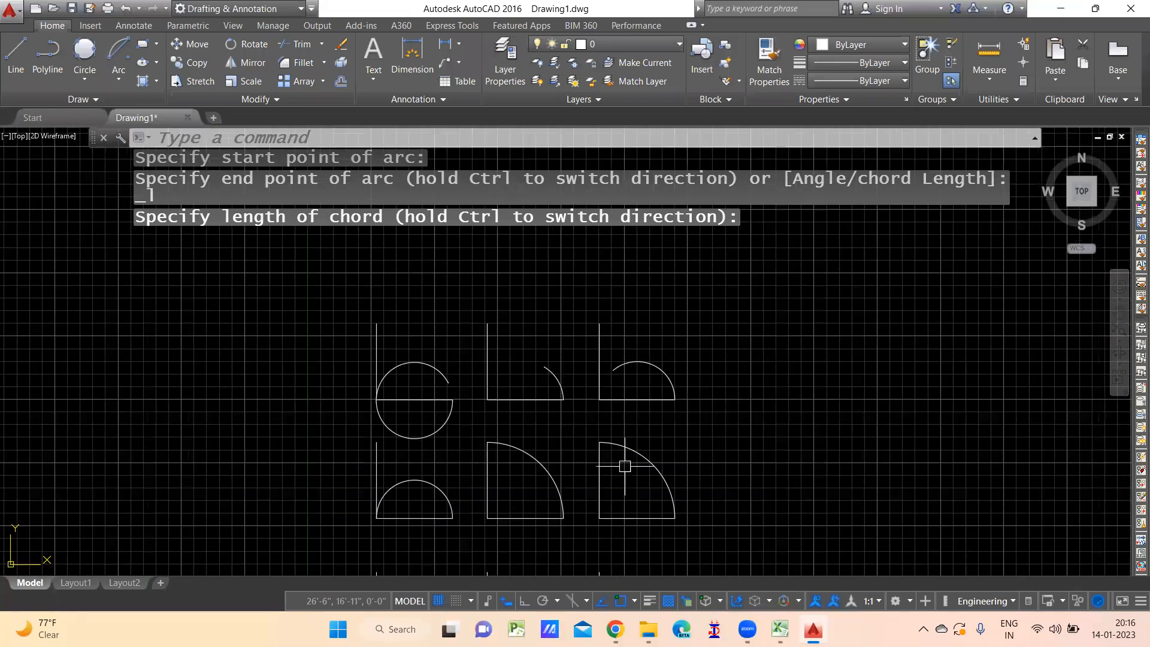
{"action": "mouse_move", "coordinate": [611, 463]}
{"action": "middle_mouse_down"}
{"action": "mouse_move", "coordinate": [595, 407]}
{"action": "mouse_move", "coordinate": [613, 393]}
{"action": "middle_mouse_up"}
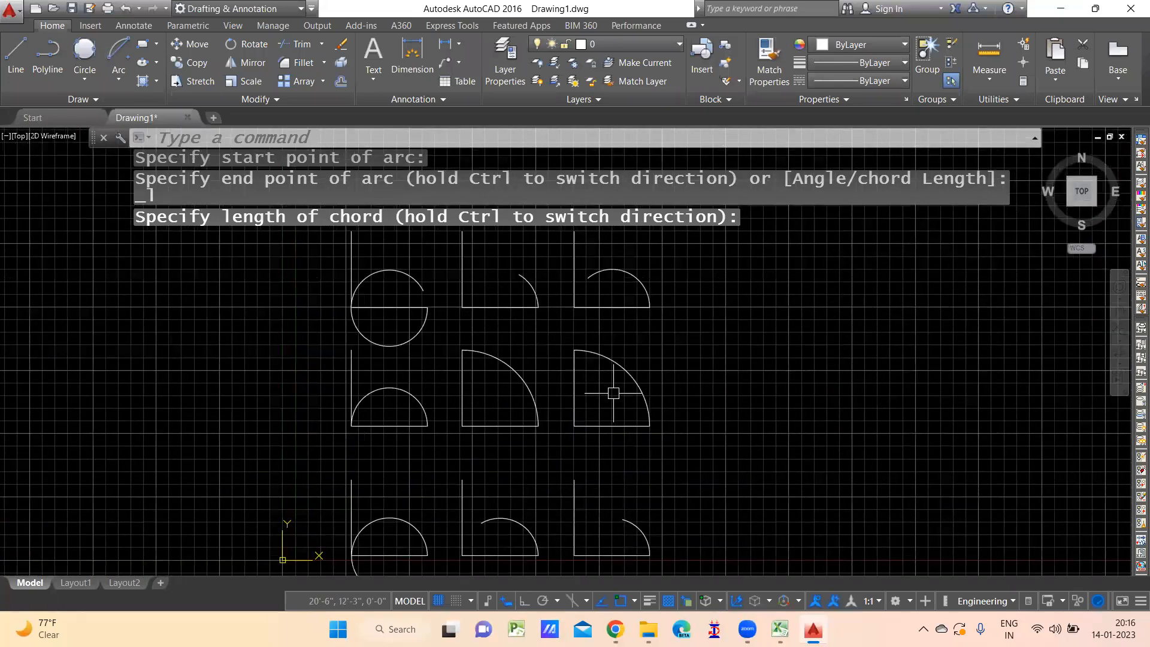
{"action": "scroll", "coordinate": [614, 395], "scroll_direction": "down", "scroll_amount": 2}
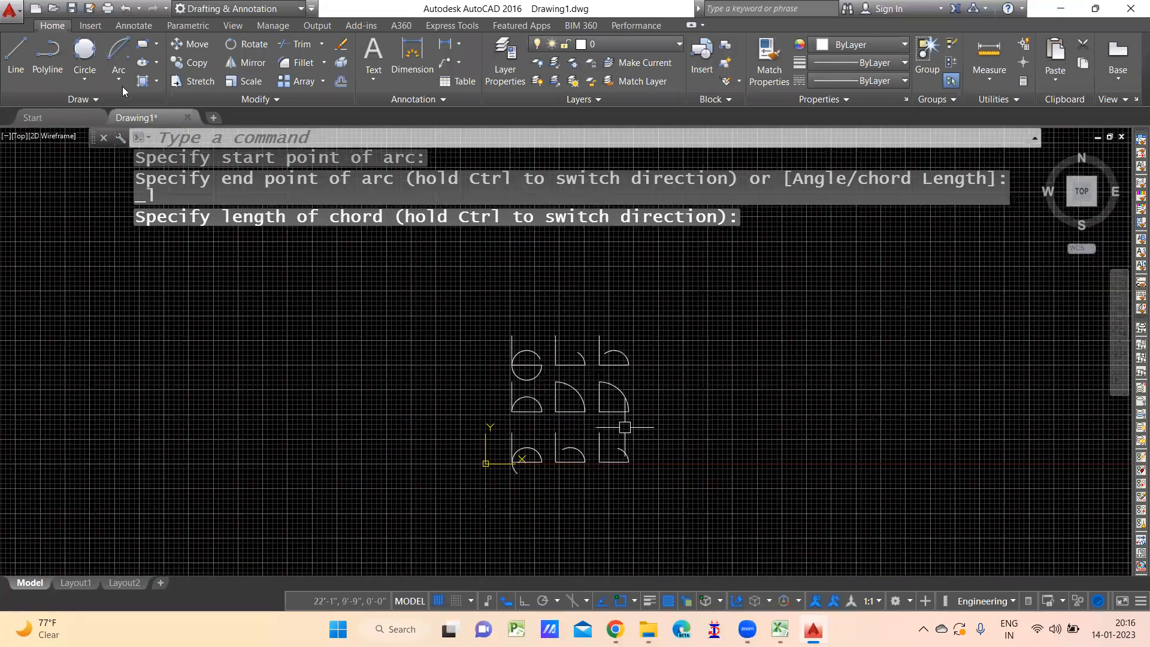
{"action": "left_click", "coordinate": [122, 86]}
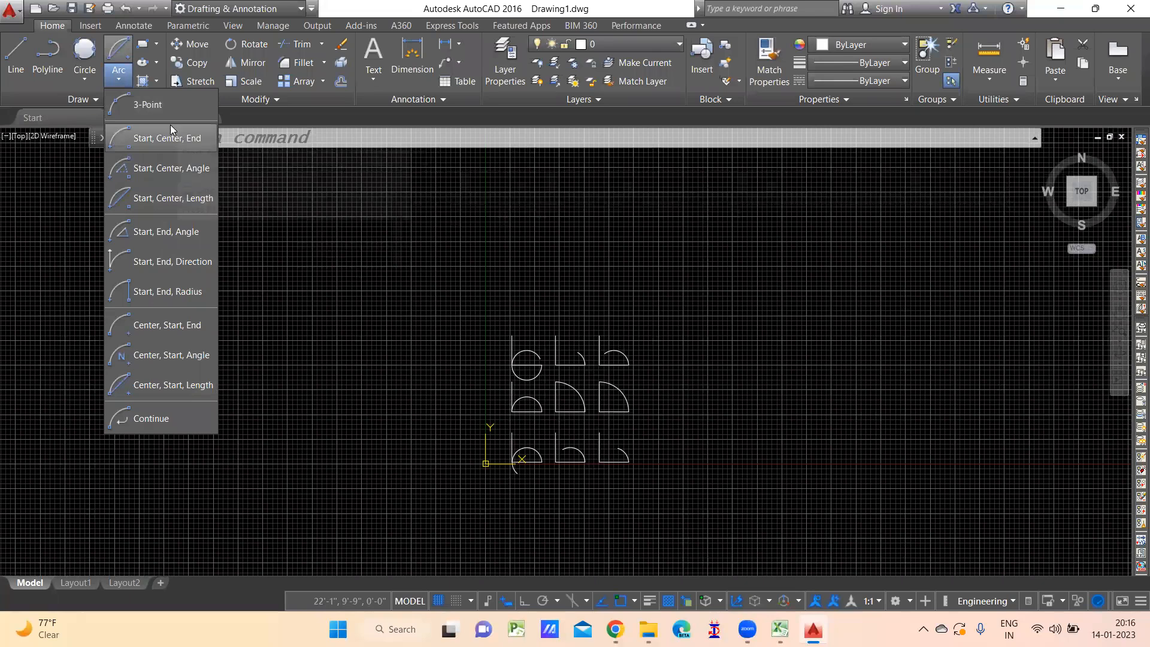
{"action": "left_click", "coordinate": [153, 107]}
{"action": "middle_click_drag", "start_coordinate": [688, 395], "coordinate": [683, 397]}
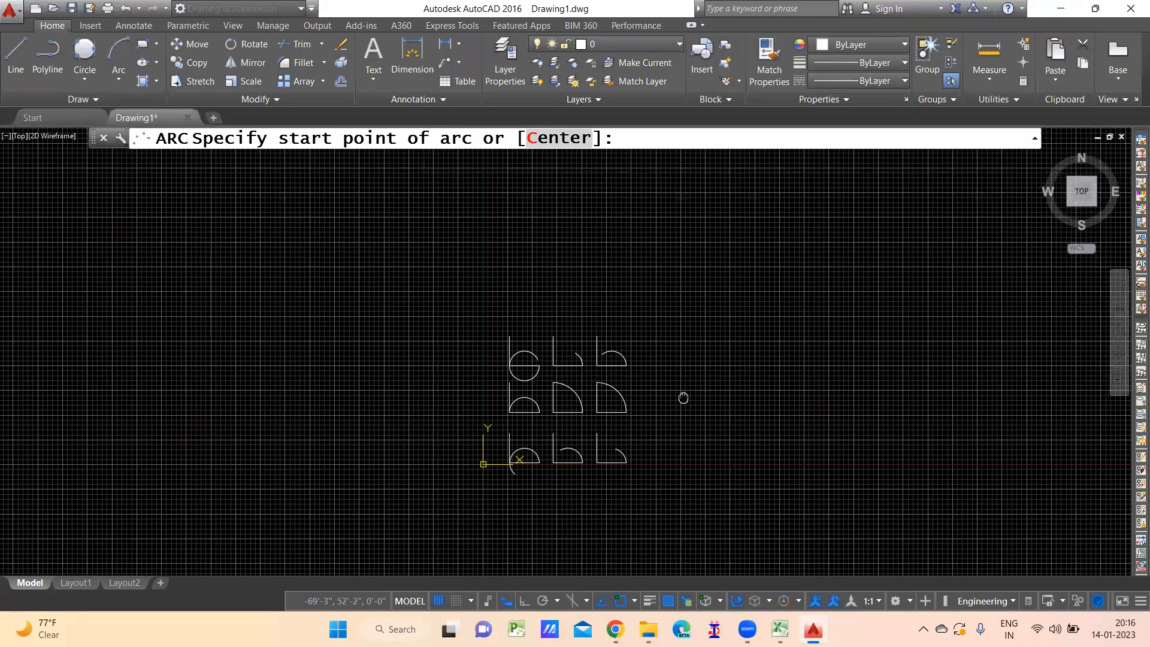
{"action": "scroll", "coordinate": [683, 397], "scroll_direction": "up", "scroll_amount": 5}
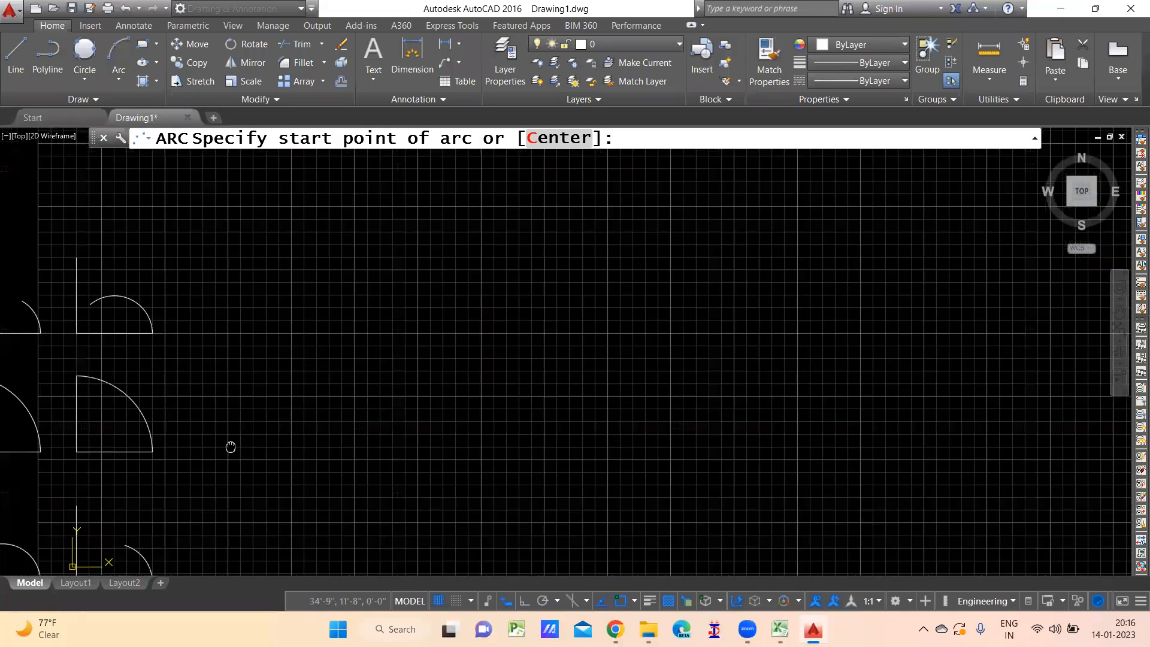
{"action": "left_click", "coordinate": [367, 428]}
{"action": "left_click", "coordinate": [491, 288]}
{"action": "left_click", "coordinate": [766, 279]}
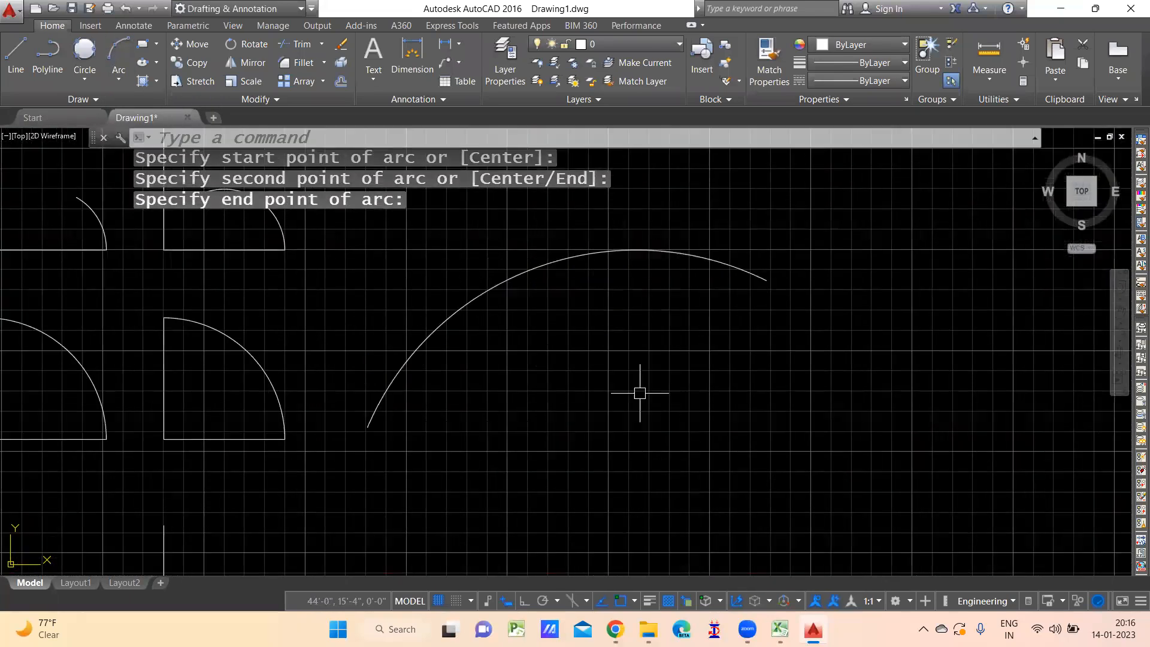
{"action": "left_click", "coordinate": [556, 257]}
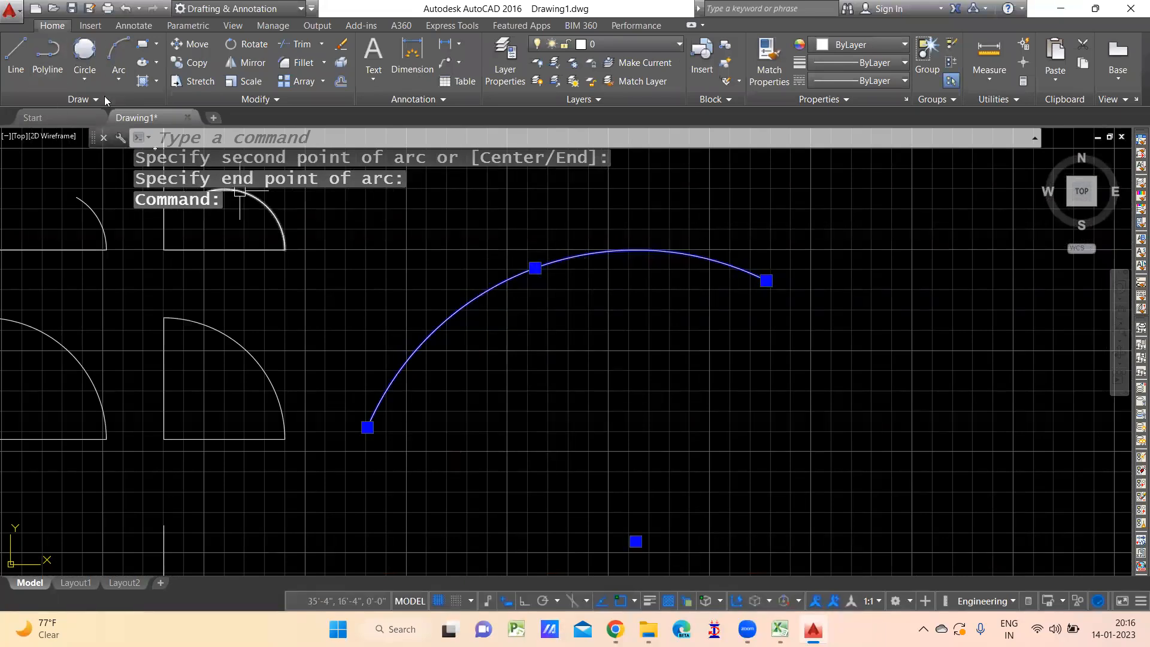
{"action": "key", "text": "Escape"}
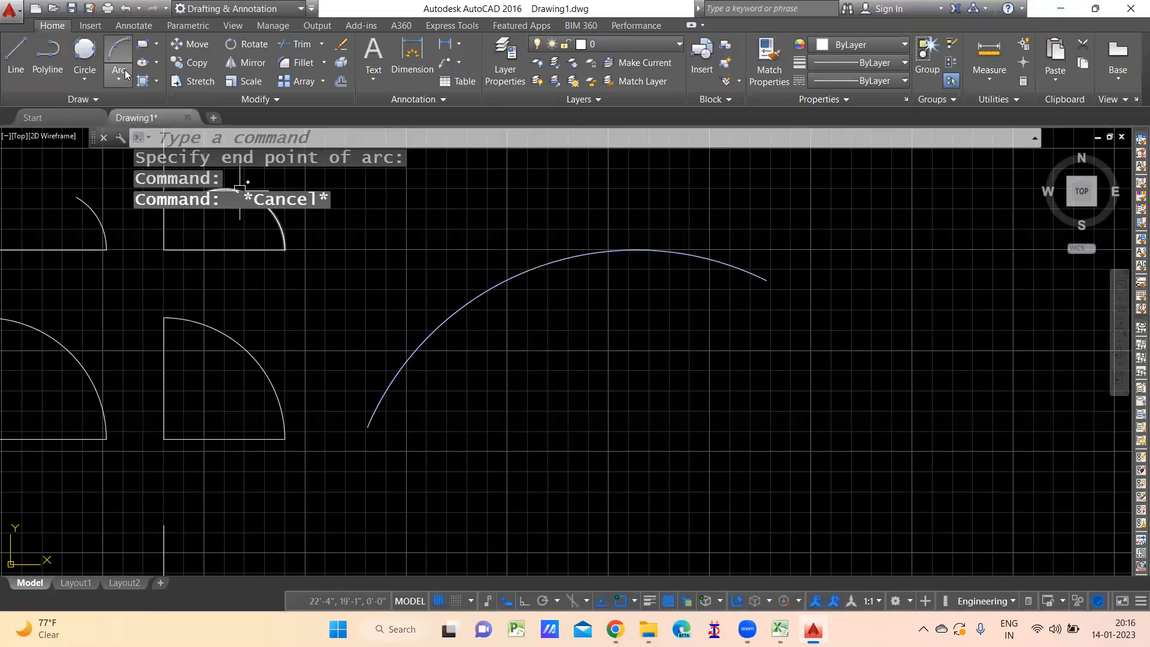
- Use the Continue option to add a tangent arc from the 3-Point arc's right end, curving downward
{"action": "left_click", "coordinate": [118, 80]}
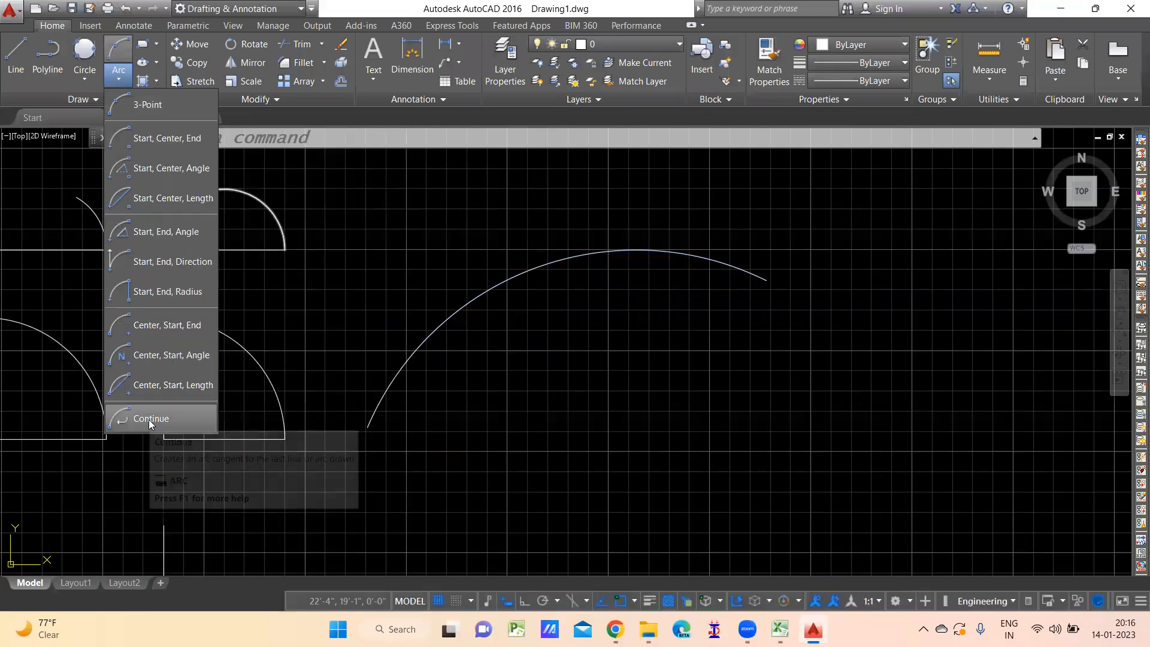
{"action": "left_click", "coordinate": [149, 419]}
{"action": "middle_click_drag", "start_coordinate": [792, 360], "coordinate": [644, 358]}
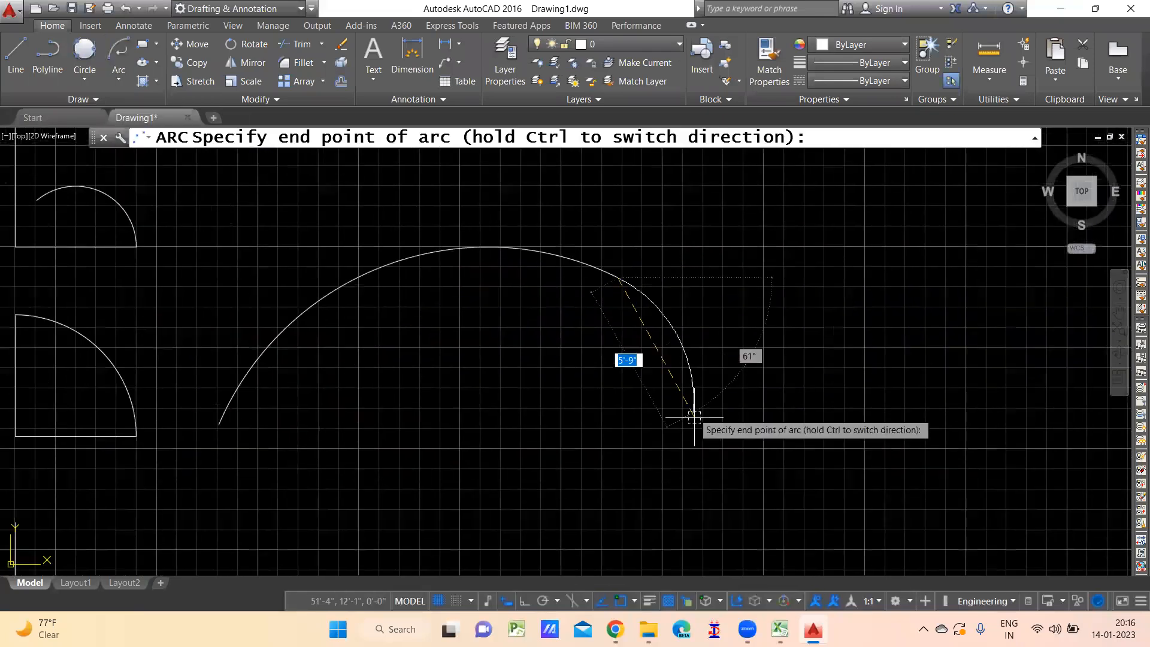
{"action": "left_click", "coordinate": [682, 483]}
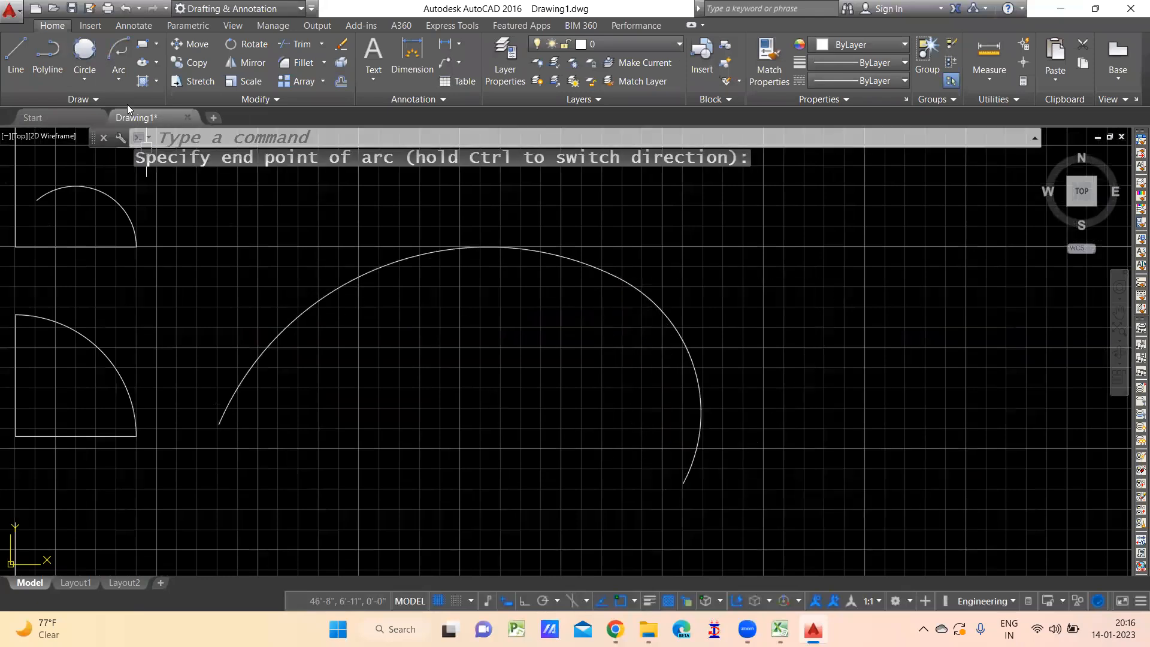
- Extend the chain with two more Continue arcs, one bulging left and ending at the lower right, one looping back up
{"action": "left_click", "coordinate": [119, 74]}
{"action": "left_click", "coordinate": [128, 419]}
{"action": "middle_click_drag", "start_coordinate": [641, 482], "coordinate": [453, 312]}
{"action": "left_click", "coordinate": [727, 502]}
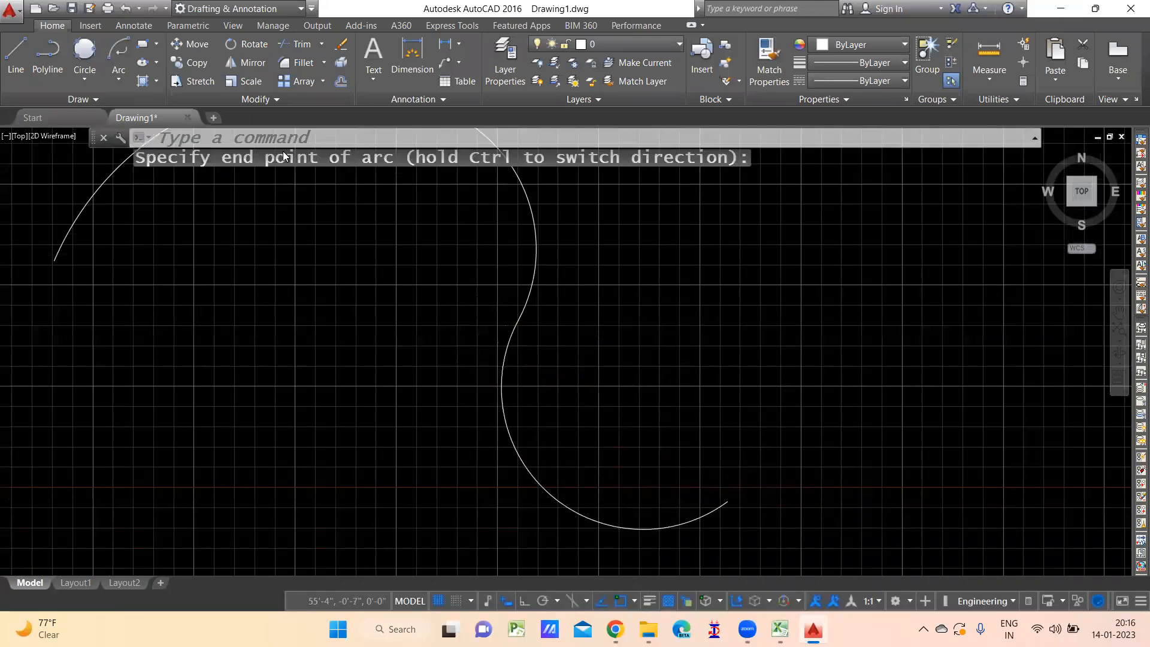
{"action": "left_click", "coordinate": [127, 78]}
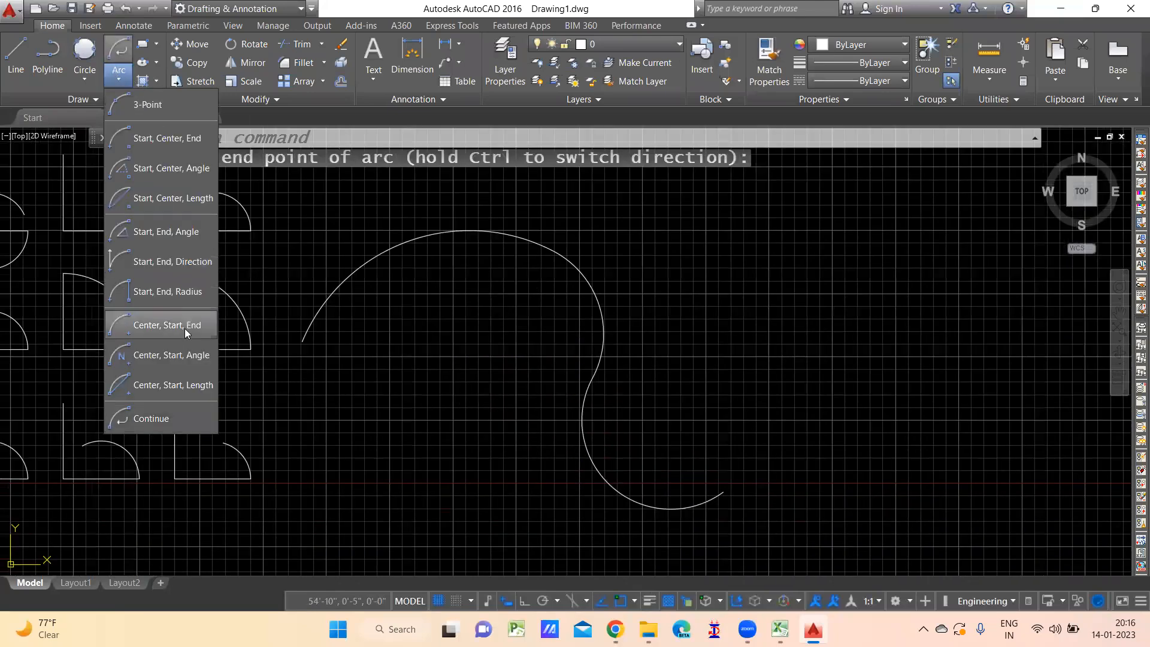
{"action": "left_click", "coordinate": [145, 421]}
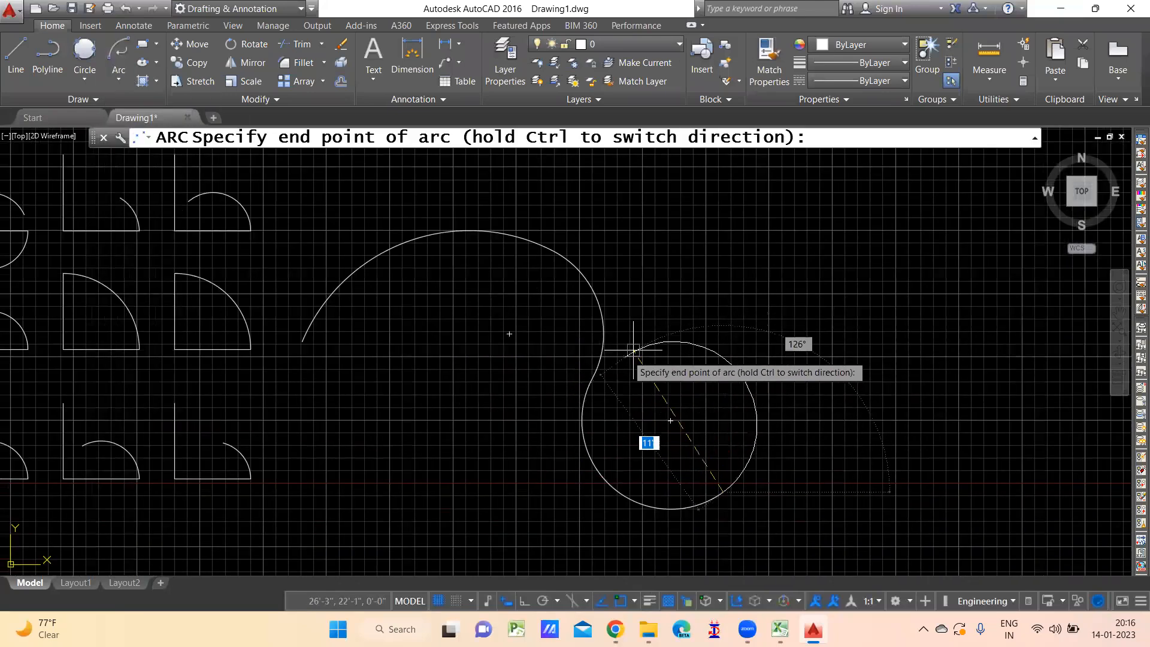
{"action": "left_click", "coordinate": [672, 306]}
- Draw a single line rising to the right beyond the arc chain and add a Continue arc from its upper end, curving downward
{"action": "middle_click_drag", "start_coordinate": [647, 255], "coordinate": [663, 282]}
{"action": "left_click", "coordinate": [12, 72]}
{"action": "middle_click_drag", "start_coordinate": [762, 390], "coordinate": [119, 556]}
{"action": "left_click", "coordinate": [272, 402]}
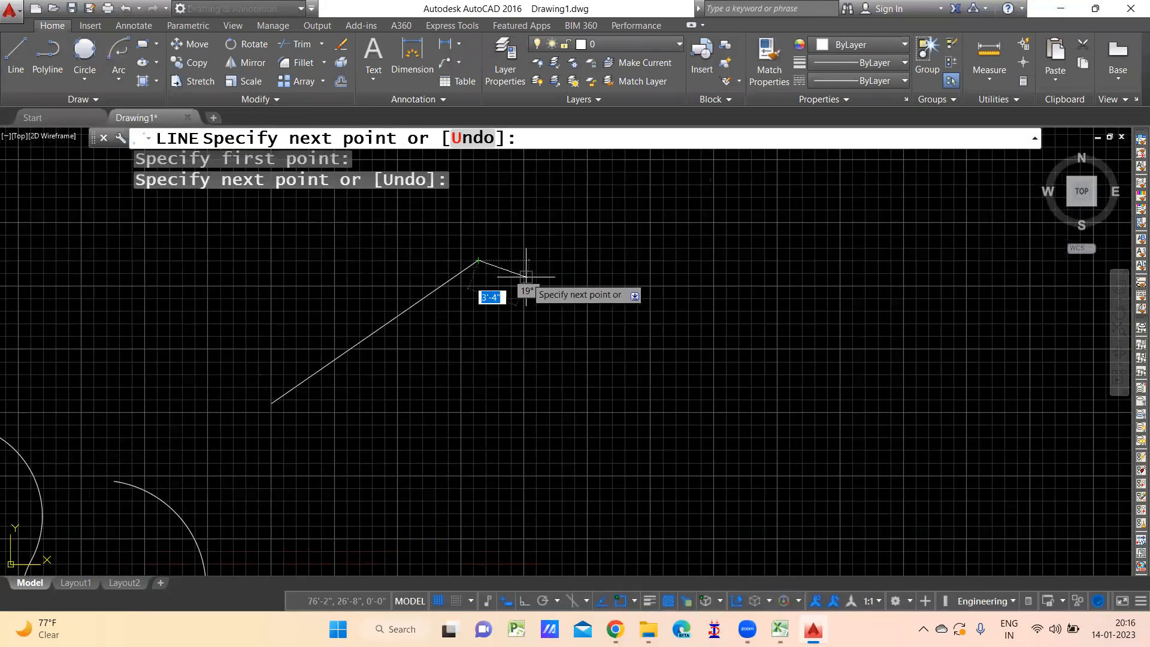
{"action": "left_click", "coordinate": [478, 260]}
{"action": "key", "text": "Return"}
{"action": "left_click", "coordinate": [115, 81]}
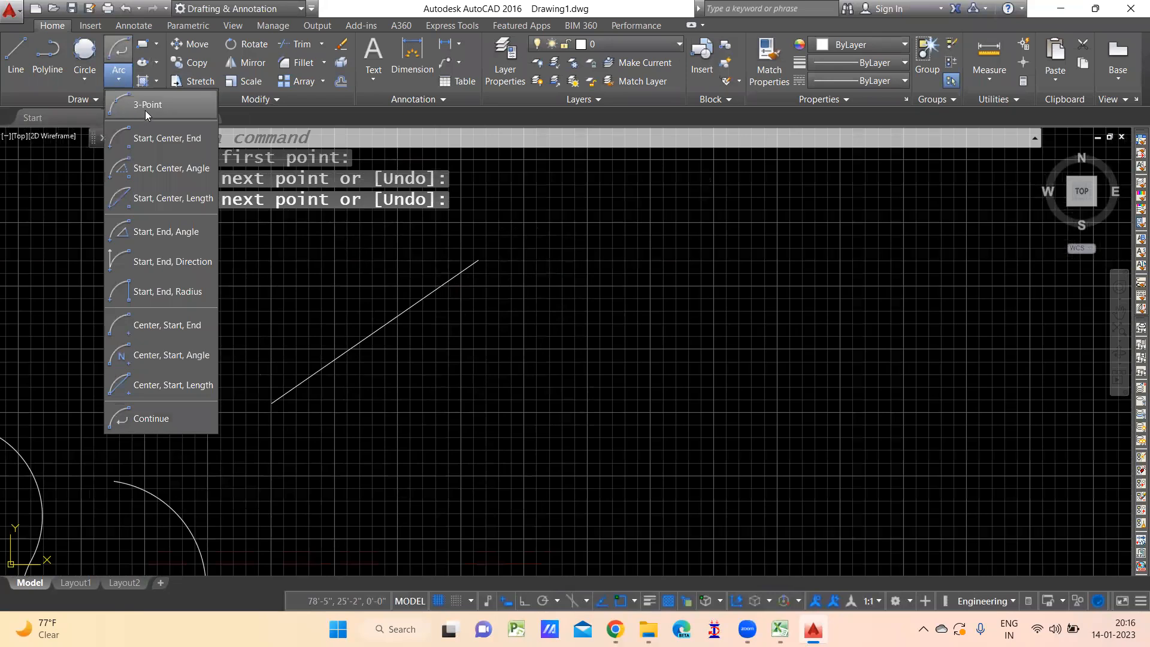
{"action": "left_click", "coordinate": [151, 418]}
{"action": "left_click", "coordinate": [637, 400]}
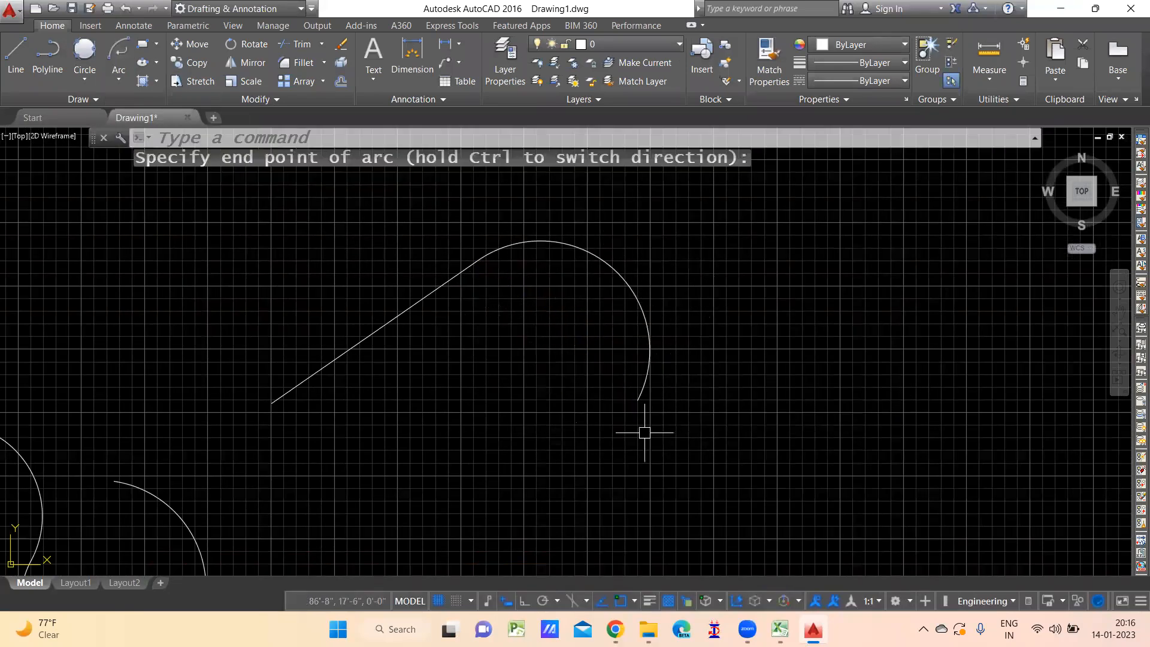
- Draw an open three-segment zigzag polyline to the right of the line-and-arc shape, going up, down and up
{"action": "left_click", "coordinate": [47, 57]}
{"action": "middle_click_drag", "start_coordinate": [797, 419], "coordinate": [324, 415]}
{"action": "left_click", "coordinate": [287, 430]}
{"action": "left_click", "coordinate": [432, 261]}
{"action": "left_click", "coordinate": [536, 439]}
{"action": "left_click", "coordinate": [582, 296]}
{"action": "key", "text": "Return"}
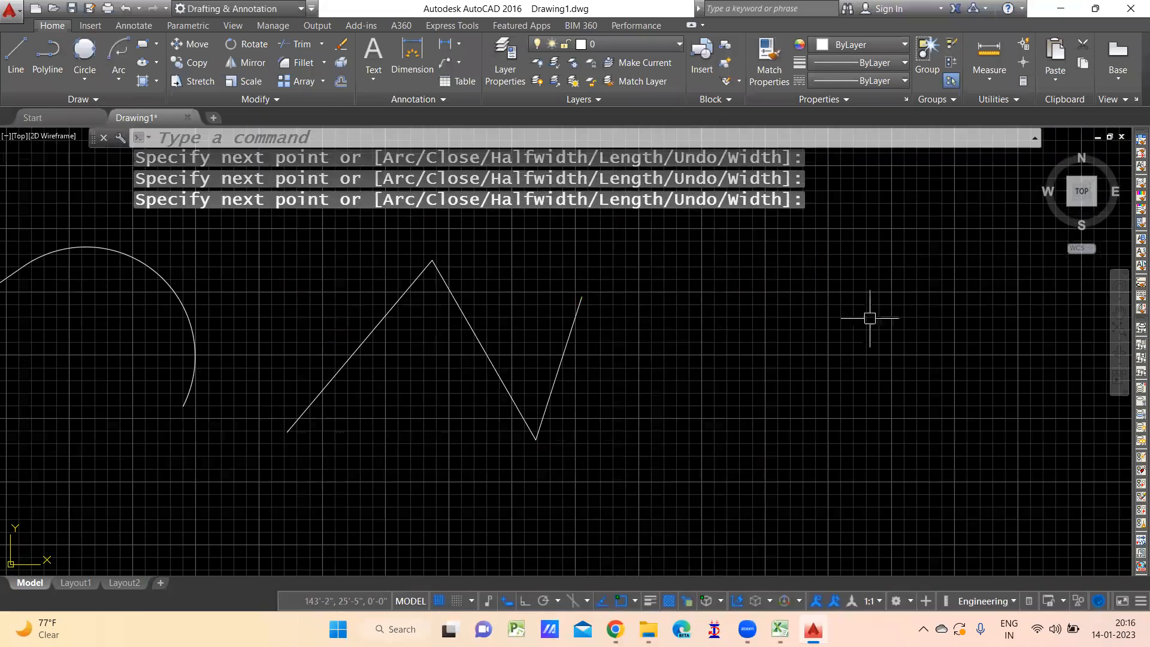
- Add a Continue arc from the polyline's last endpoint, curving over and down to the right
{"action": "left_click", "coordinate": [126, 76]}
{"action": "left_click", "coordinate": [151, 417]}
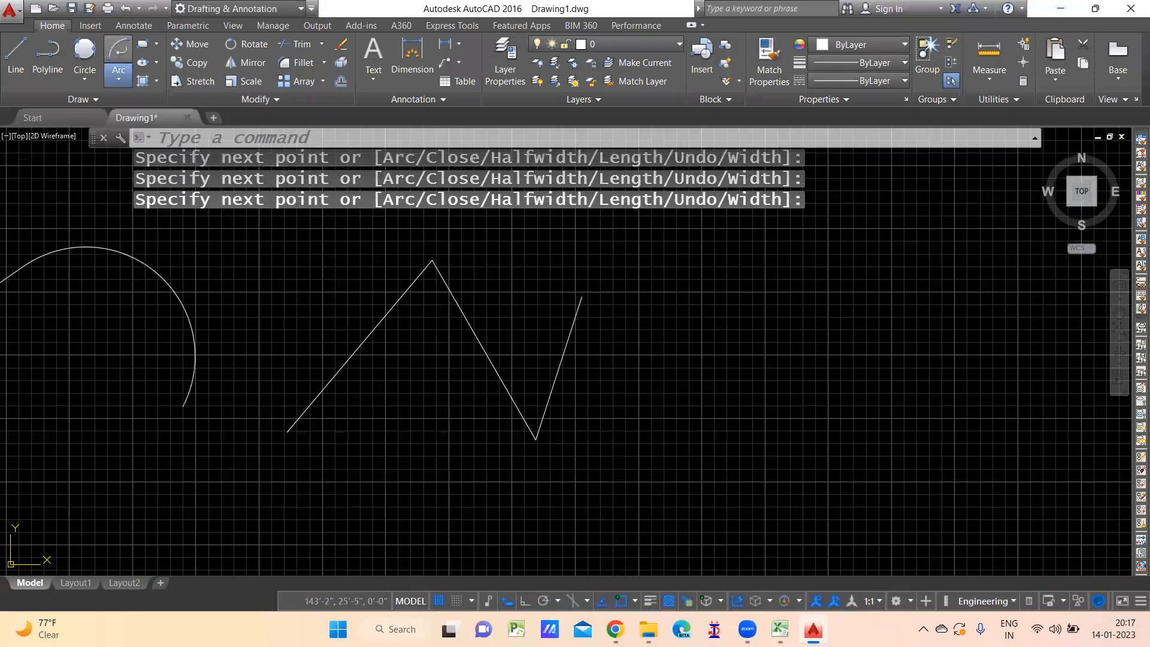
{"action": "left_click", "coordinate": [792, 364]}
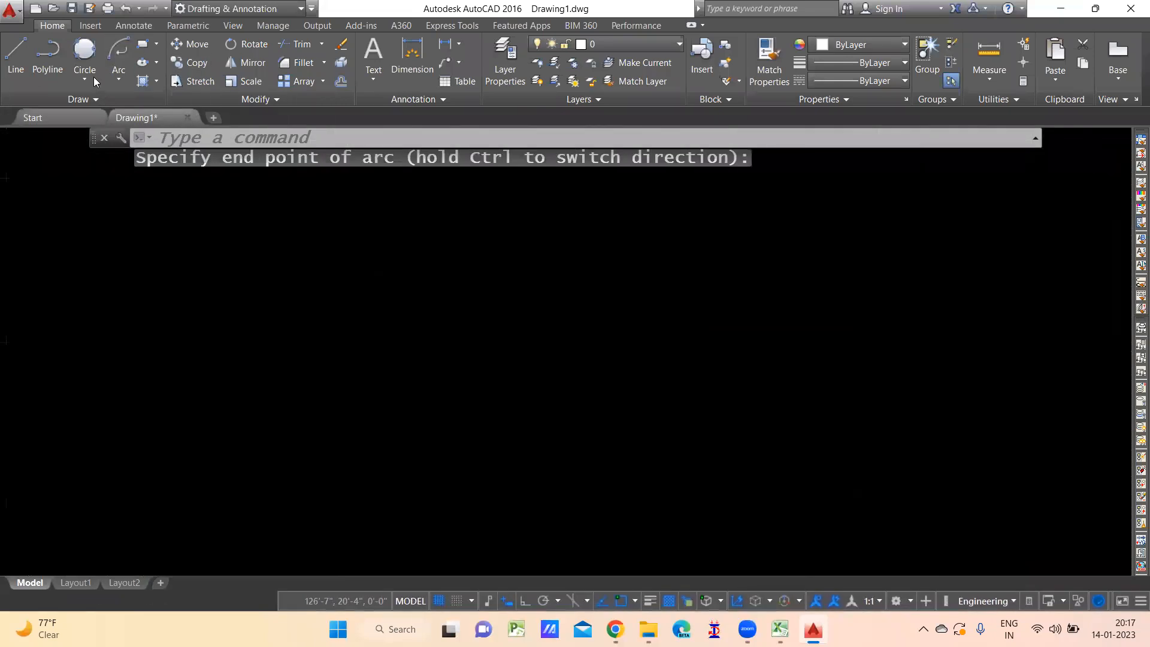
- Draw a freehand circle in the empty space to the right of the polyline and its tangent arc
{"action": "left_click", "coordinate": [84, 78]}
{"action": "left_click", "coordinate": [118, 127]}
{"action": "middle_click_drag", "start_coordinate": [946, 348], "coordinate": [223, 307]}
{"action": "left_click", "coordinate": [454, 327]}
{"action": "left_click", "coordinate": [653, 327]}
- With the circle drawn, use Continue to add a downward-bulging tangent arc from the end of the polyline's arc
{"action": "left_click", "coordinate": [119, 79]}
{"action": "left_click", "coordinate": [150, 417]}
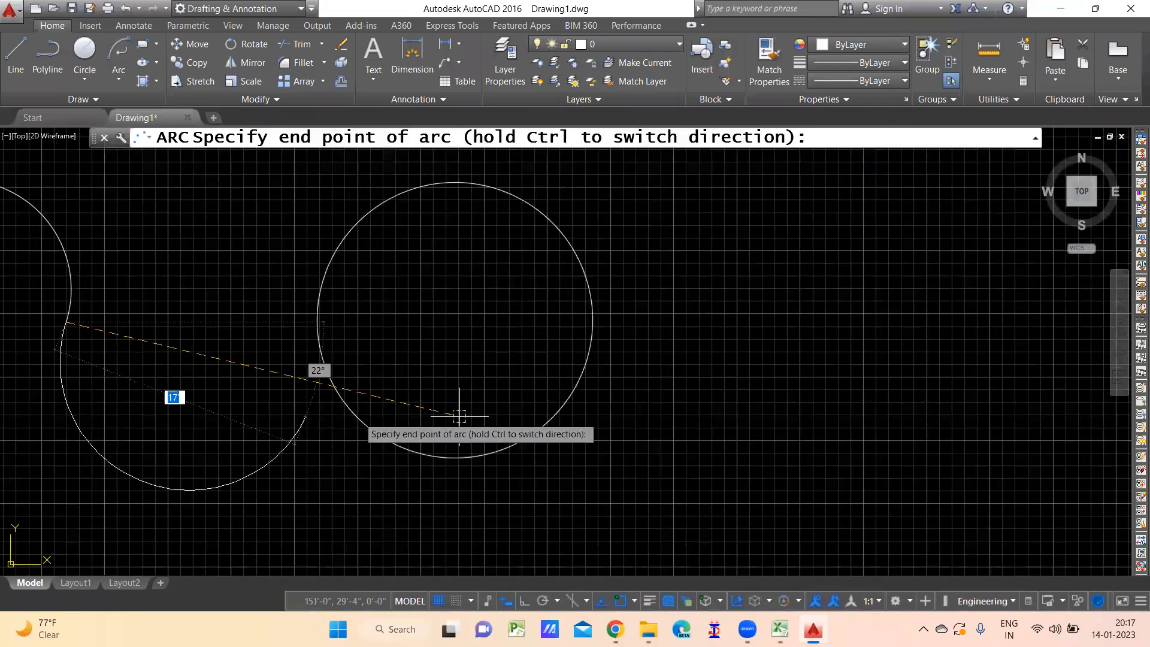
{"action": "left_click", "coordinate": [236, 340]}
- Examine the continued arc shapes beside the circle, select the circle and review the available Arc methods
{"action": "scroll", "coordinate": [433, 346], "scroll_direction": "down", "scroll_amount": 2}
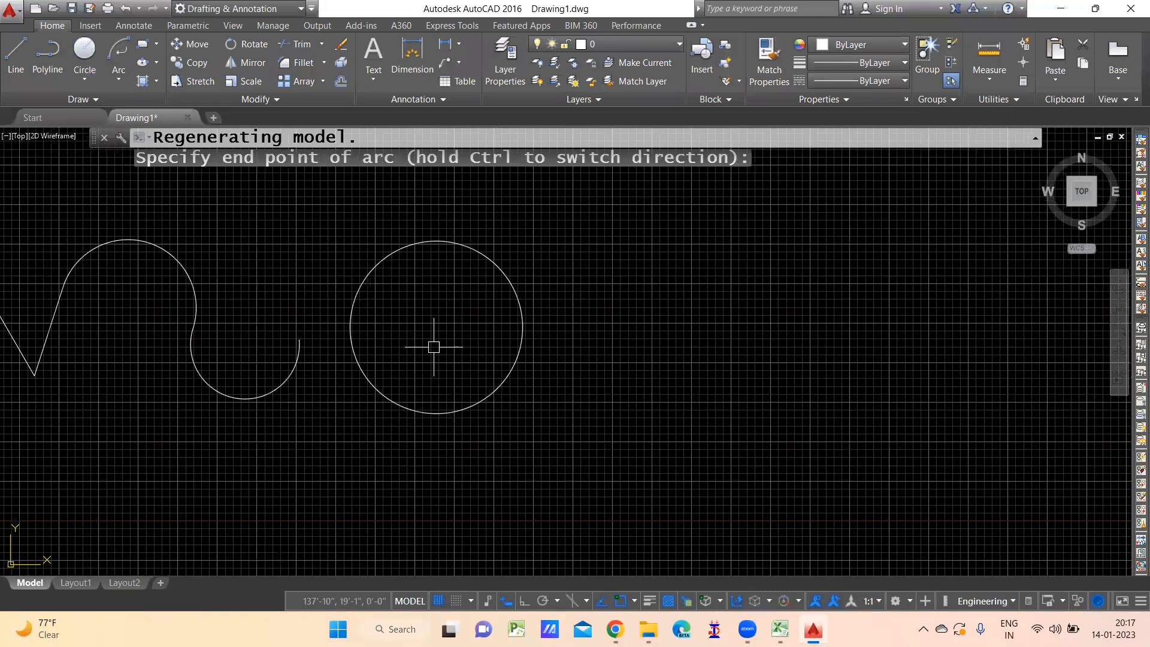
{"action": "scroll", "coordinate": [434, 347], "scroll_direction": "down", "scroll_amount": 1}
{"action": "middle_click_drag", "start_coordinate": [464, 347], "coordinate": [676, 350]}
{"action": "middle_click_drag", "start_coordinate": [390, 358], "coordinate": [544, 359]}
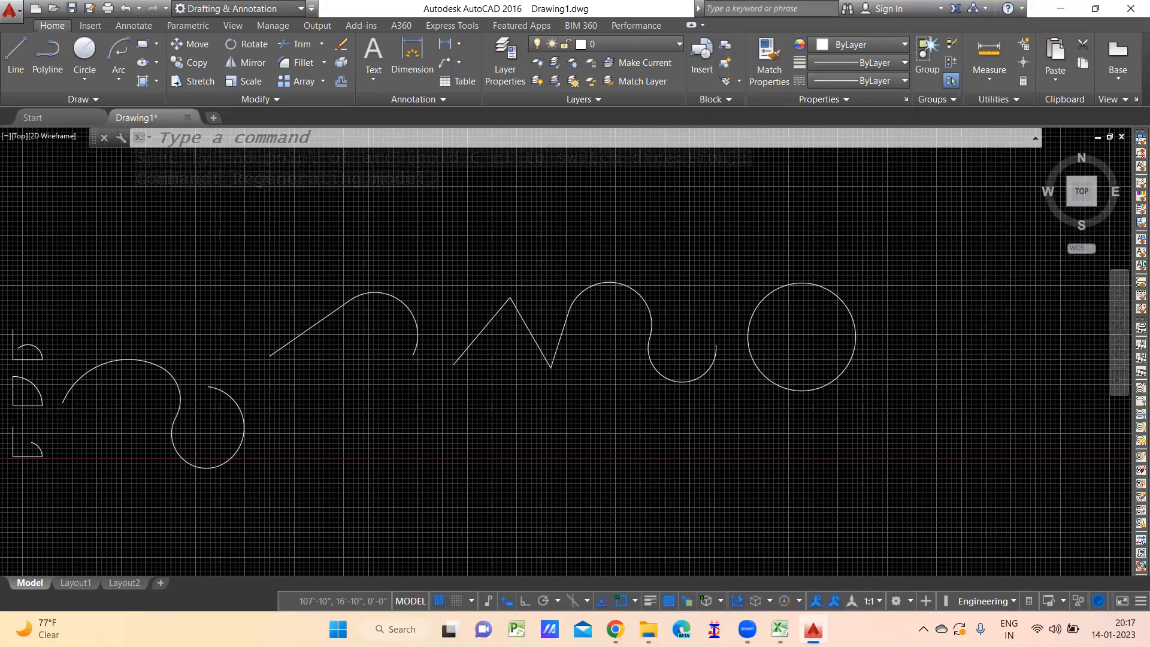
{"action": "scroll", "coordinate": [803, 303], "scroll_direction": "up", "scroll_amount": 4}
{"action": "left_click", "coordinate": [803, 303]}
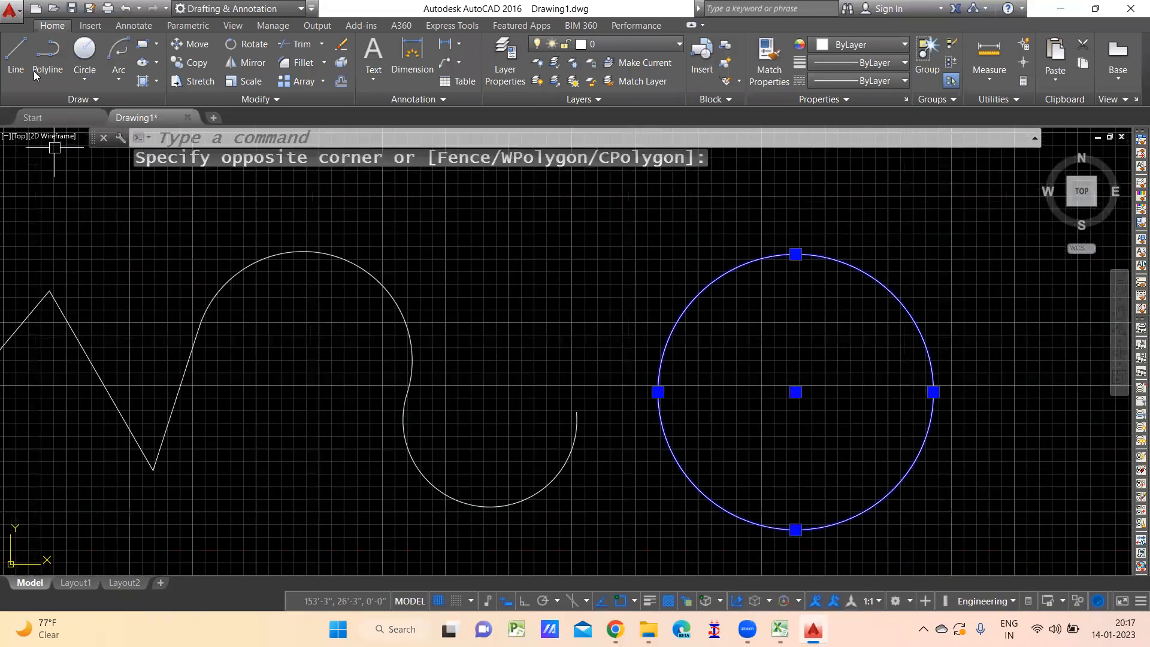
{"action": "left_click", "coordinate": [114, 79]}
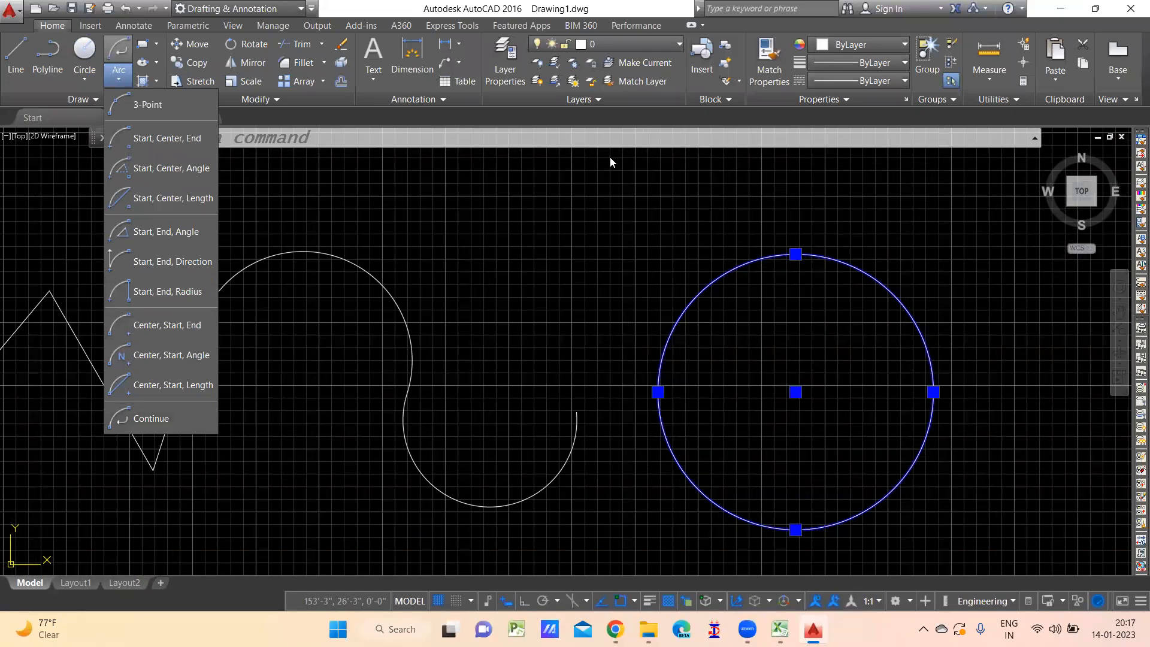
{"action": "left_click", "coordinate": [662, 108]}
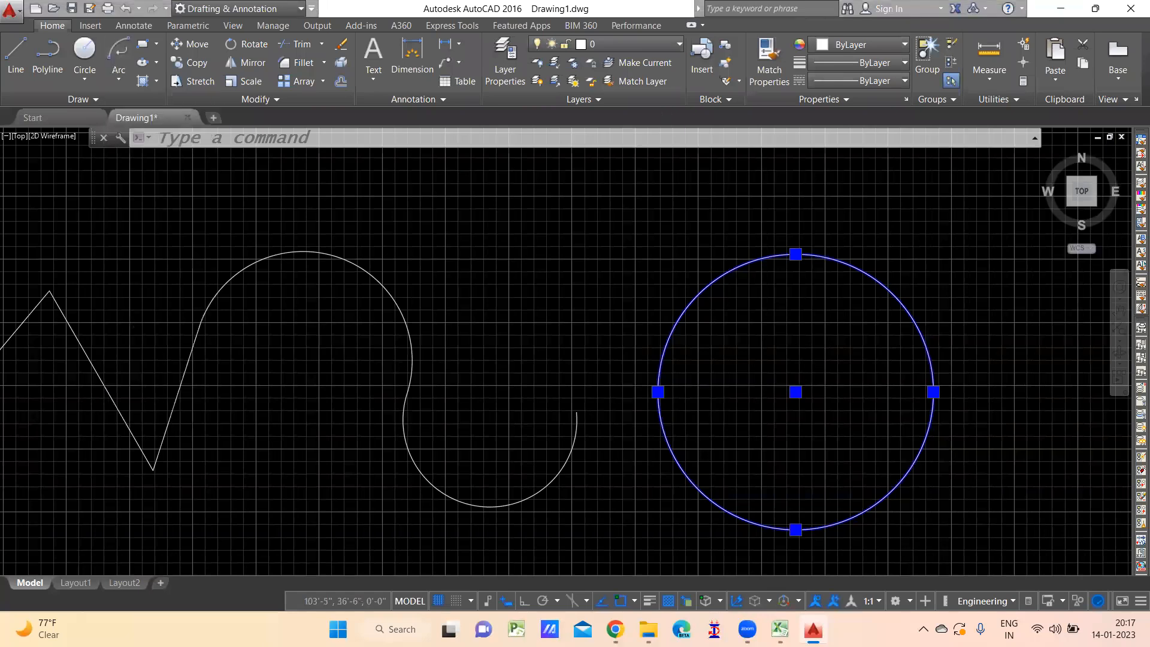
- Erase all the drawn polyline, arc and circle objects, leaving the drawing area empty
{"action": "scroll", "coordinate": [809, 329], "scroll_direction": "down", "scroll_amount": 6}
{"action": "left_click", "coordinate": [905, 289]}
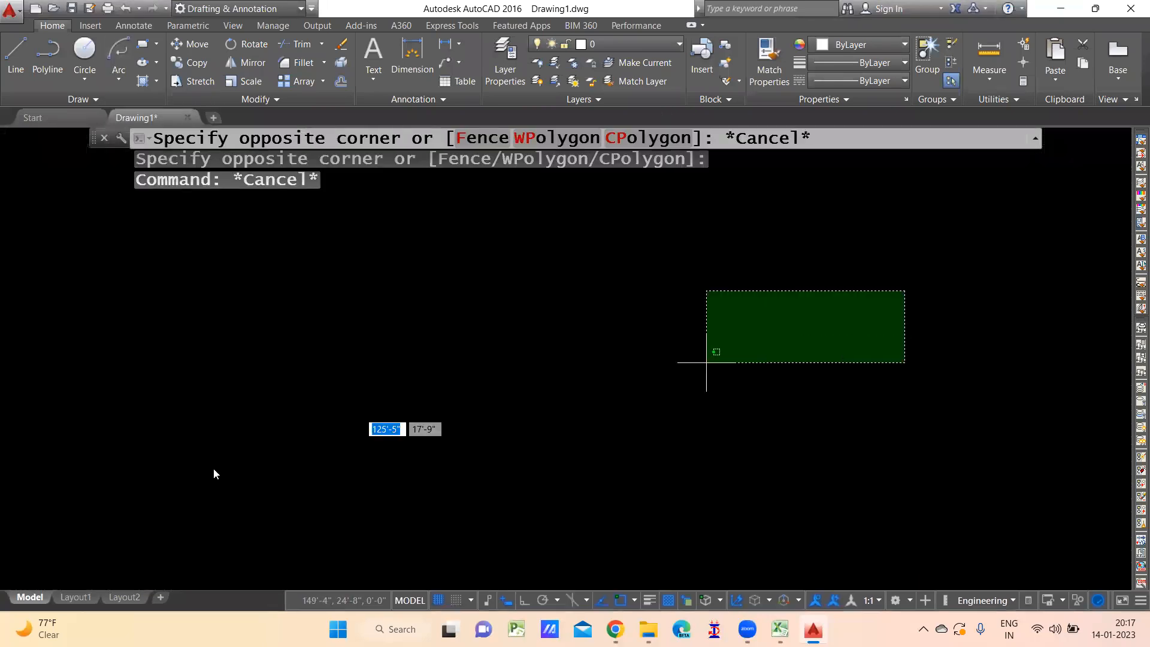
{"action": "left_click", "coordinate": [192, 478]}
{"action": "type", "text": "E"}
{"action": "key", "text": "Return"}
{"action": "left_click", "coordinate": [156, 44]}
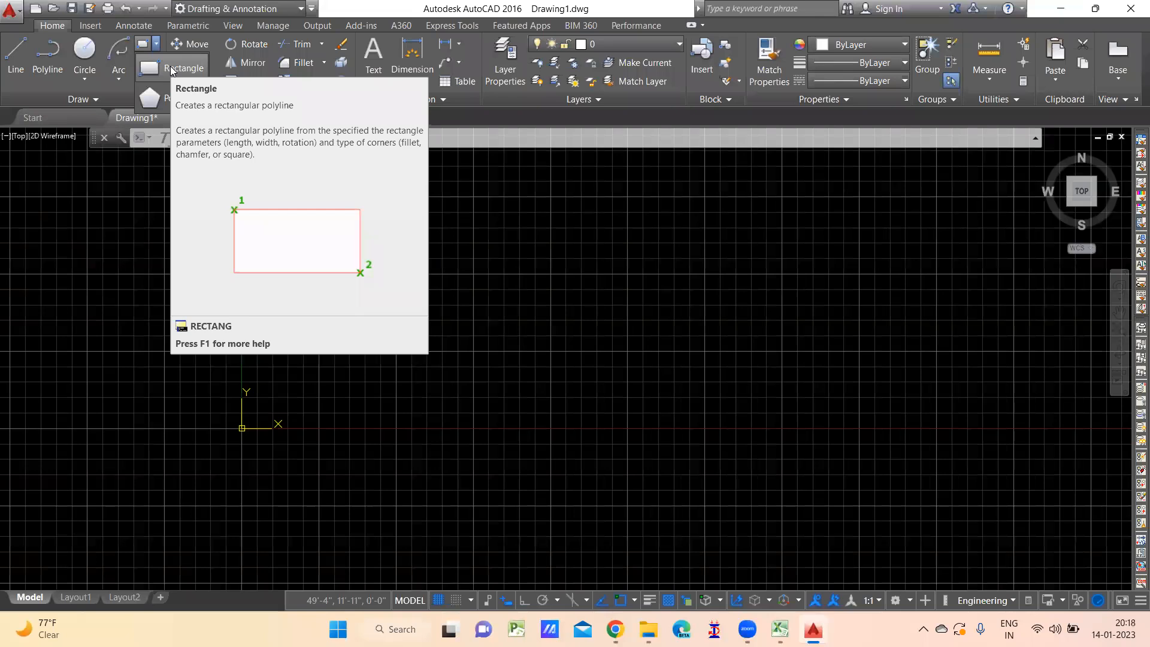
{"action": "left_click", "coordinate": [172, 69]}
{"action": "mouse_move", "coordinate": [393, 362]}
{"action": "middle_mouse_down"}
{"action": "mouse_move", "coordinate": [513, 377]}
{"action": "mouse_move", "coordinate": [462, 373]}
{"action": "middle_mouse_up"}
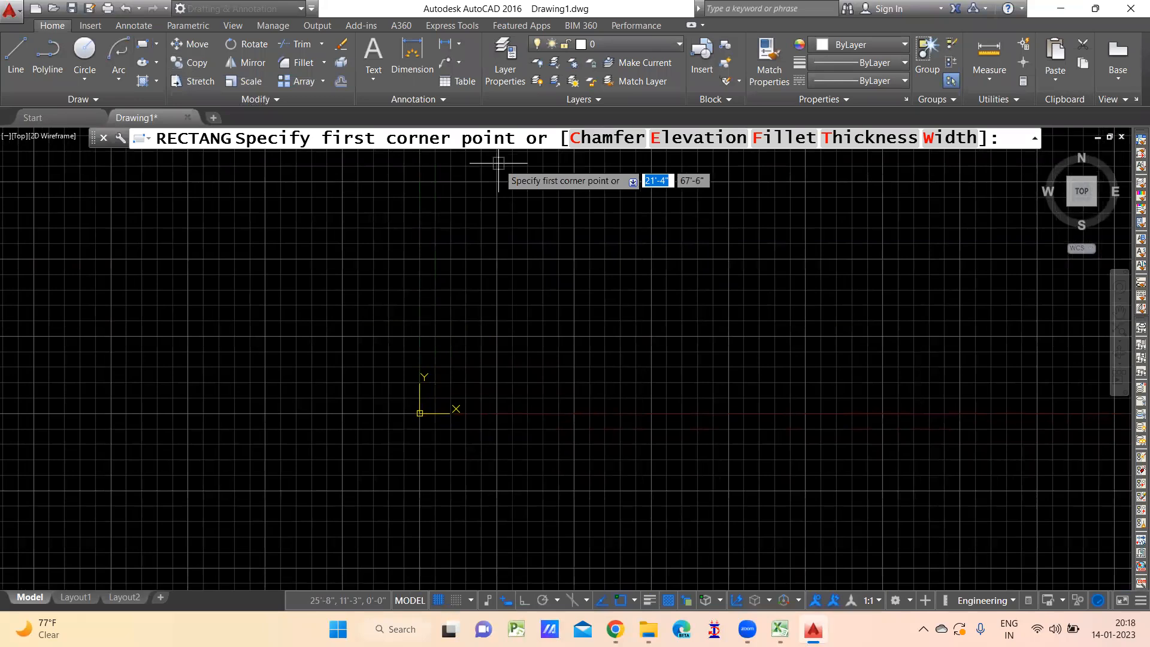
{"action": "left_click", "coordinate": [617, 137]}
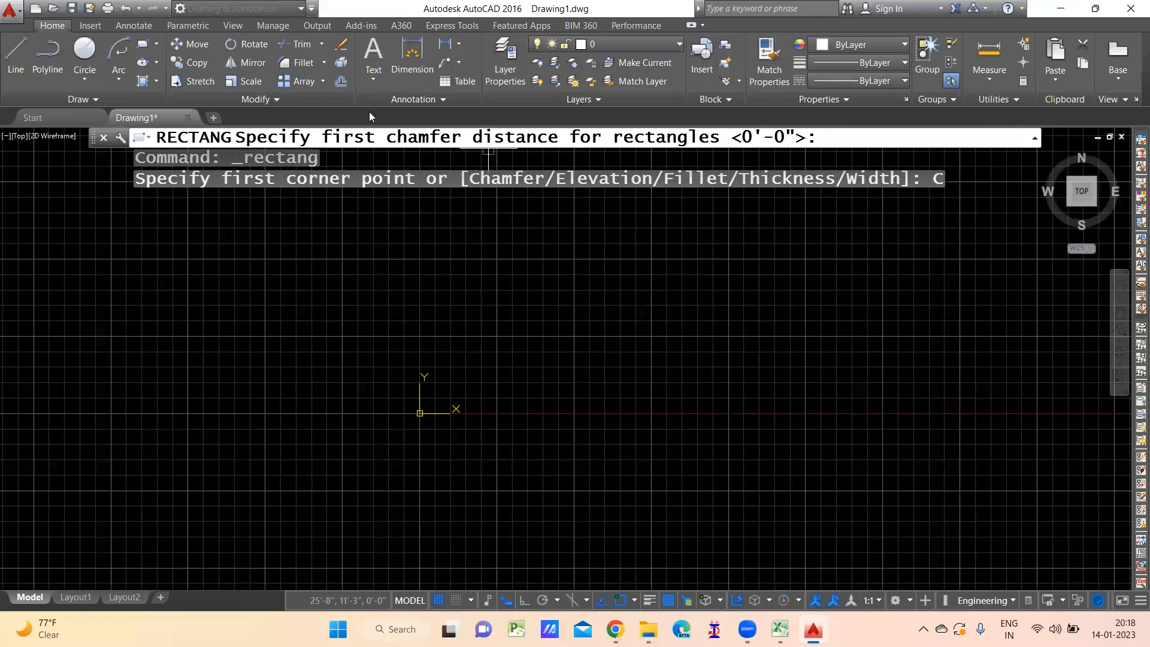
- Draw a rectangle near the origin using the Area option, with an area of 1200 square inches and a length of 4'
{"action": "left_click", "coordinate": [145, 43]}
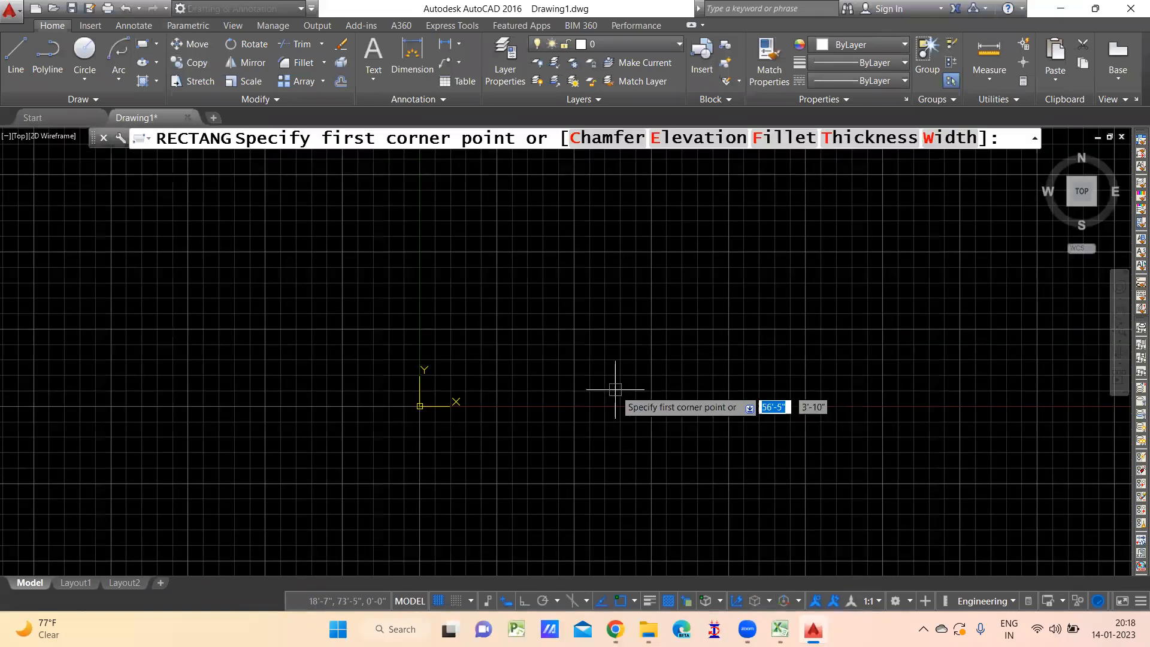
{"action": "left_click", "coordinate": [450, 378]}
{"action": "middle_click_drag", "start_coordinate": [590, 306], "coordinate": [515, 333]}
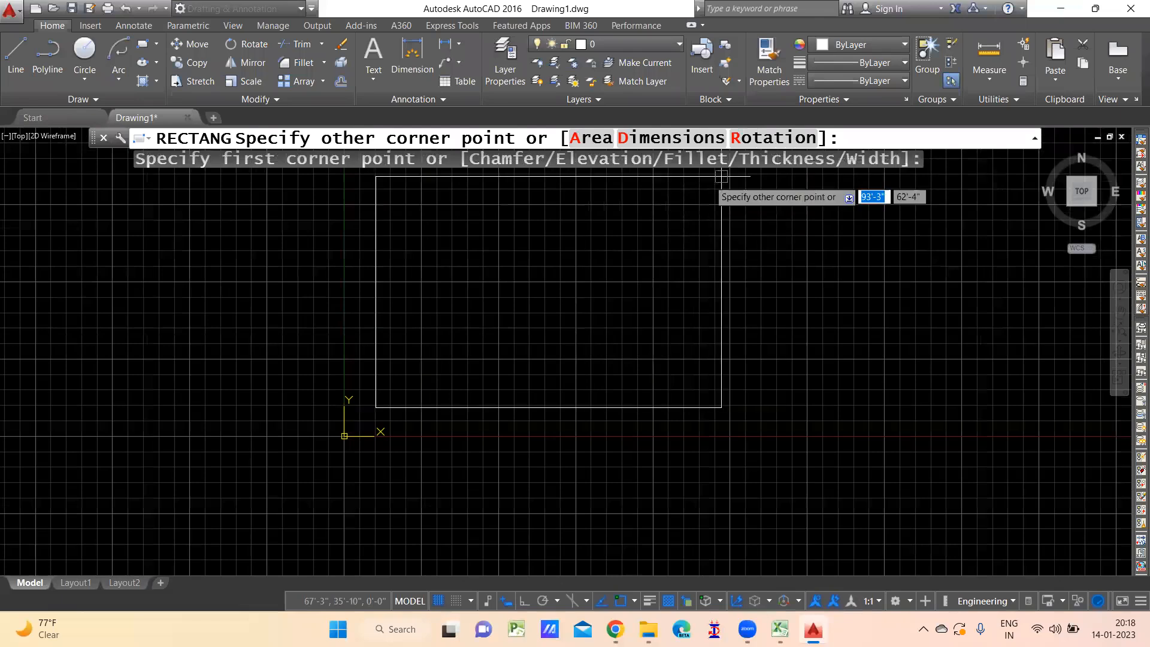
{"action": "left_click", "coordinate": [586, 138]}
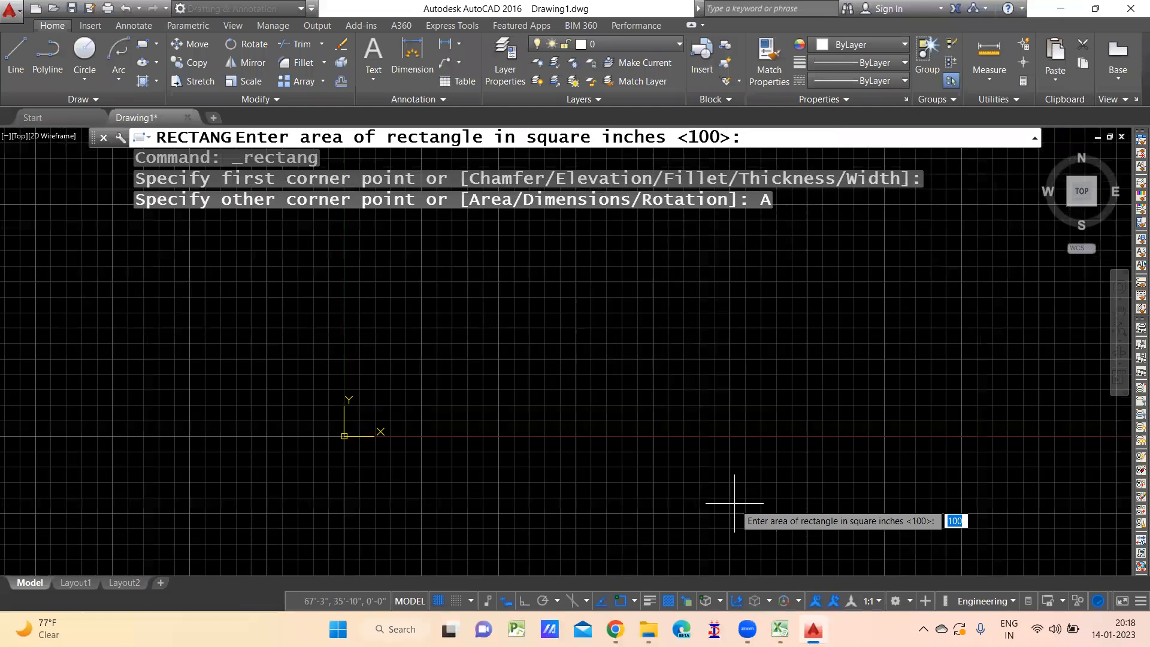
{"action": "type", "text": "1200"}
{"action": "key", "text": "Return"}
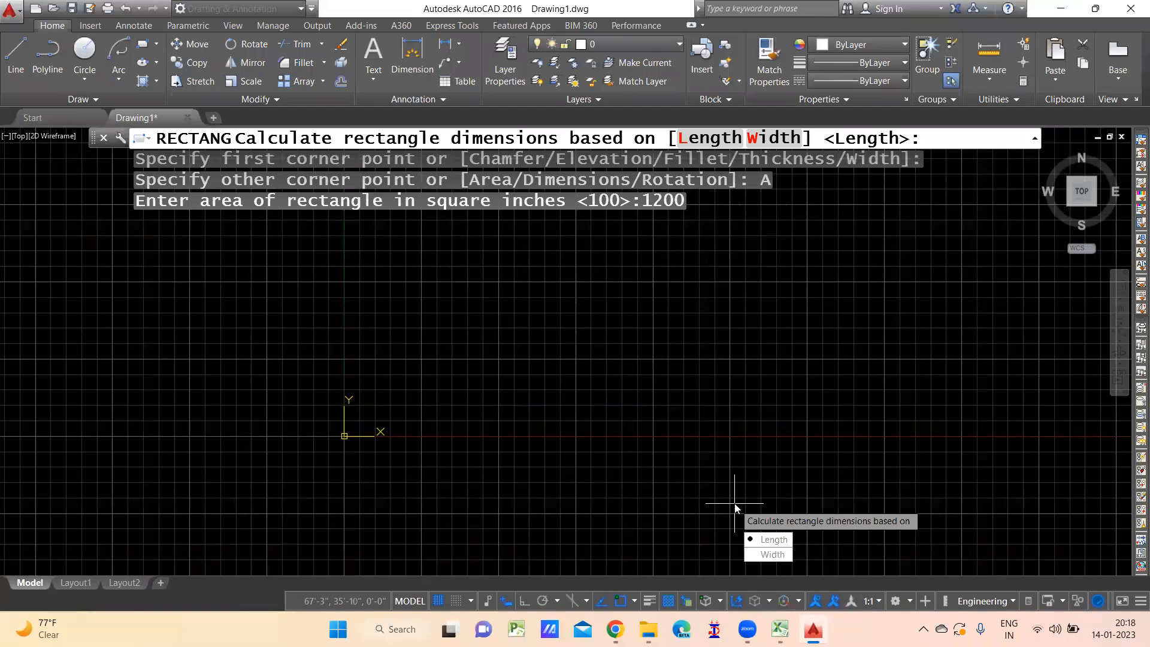
{"action": "left_click", "coordinate": [711, 139]}
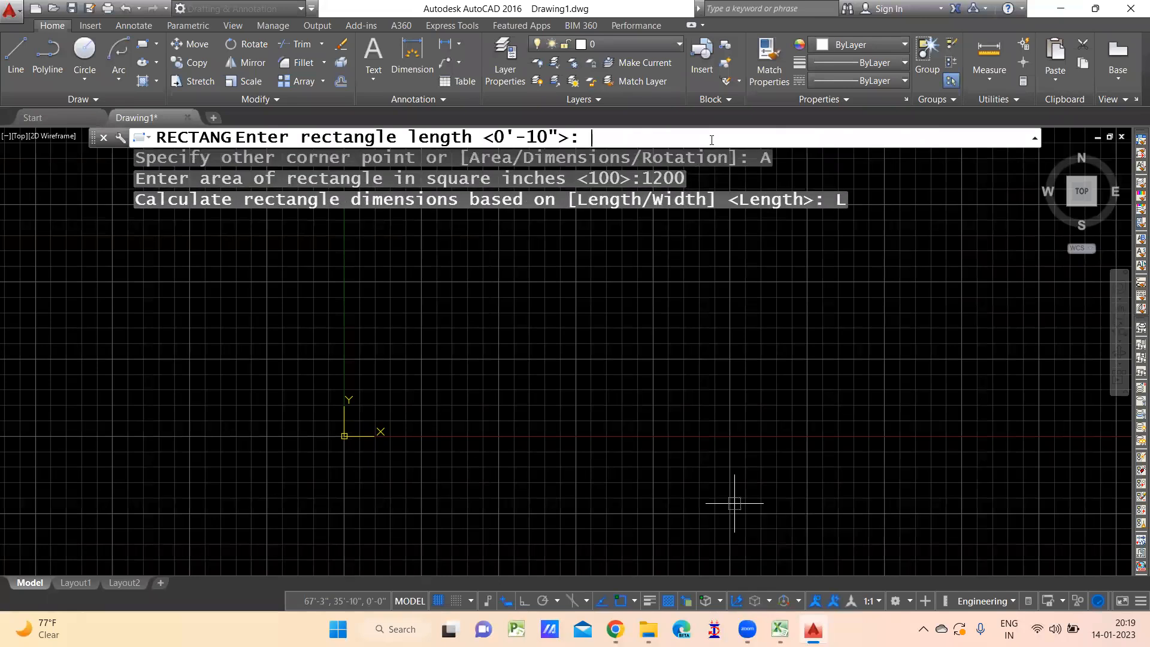
{"action": "type", "text": "5"}
{"action": "key", "text": "BackSpace"}
{"action": "type", "text": "4'"}
{"action": "key", "text": "Return"}
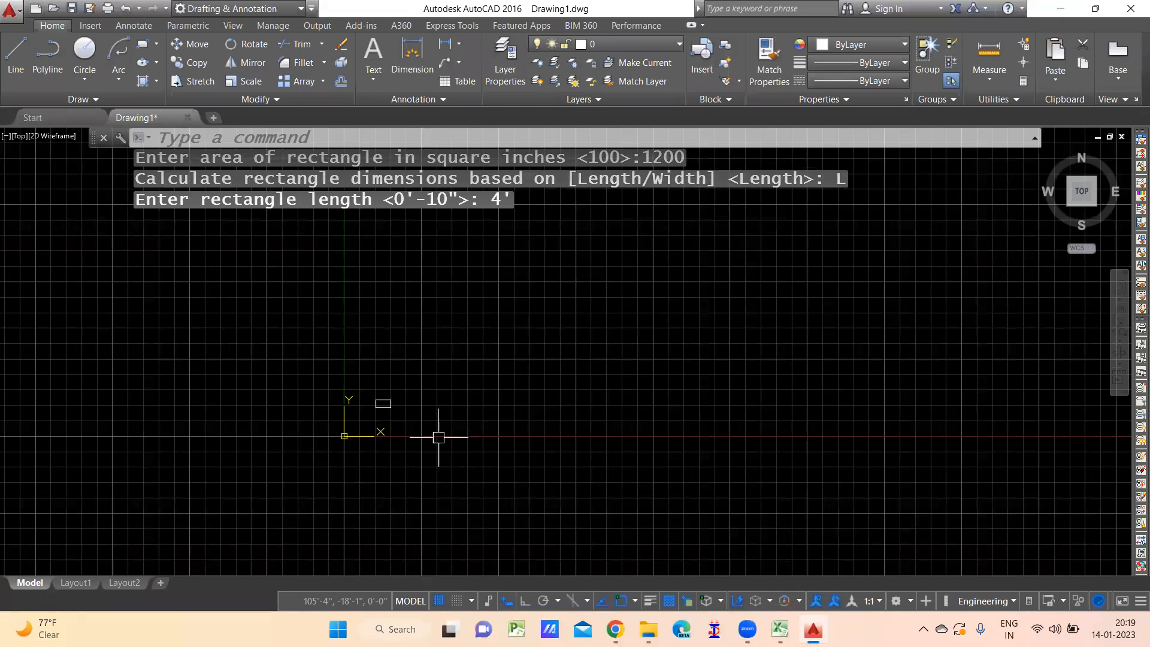
- Add a linear dimension to the small rectangle's top edge, placed just above it
{"action": "scroll", "coordinate": [438, 437], "scroll_direction": "up", "scroll_amount": 6}
{"action": "mouse_move", "coordinate": [264, 365]}
{"action": "middle_mouse_down"}
{"action": "mouse_move", "coordinate": [508, 419]}
{"action": "mouse_move", "coordinate": [481, 397]}
{"action": "mouse_move", "coordinate": [508, 419]}
{"action": "middle_mouse_up"}
{"action": "scroll", "coordinate": [480, 397], "scroll_direction": "up", "scroll_amount": 2}
{"action": "type", "text": "dli"}
{"action": "key", "text": "Return"}
{"action": "scroll", "coordinate": [439, 383], "scroll_direction": "up", "scroll_amount": 6}
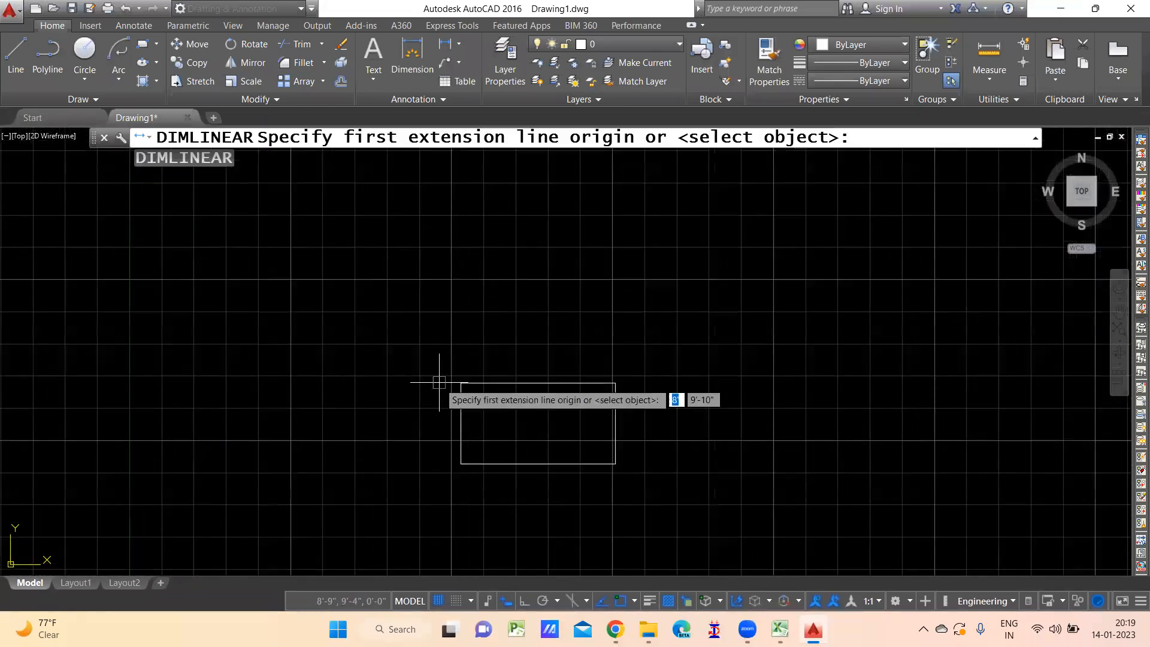
{"action": "left_click", "coordinate": [491, 386]}
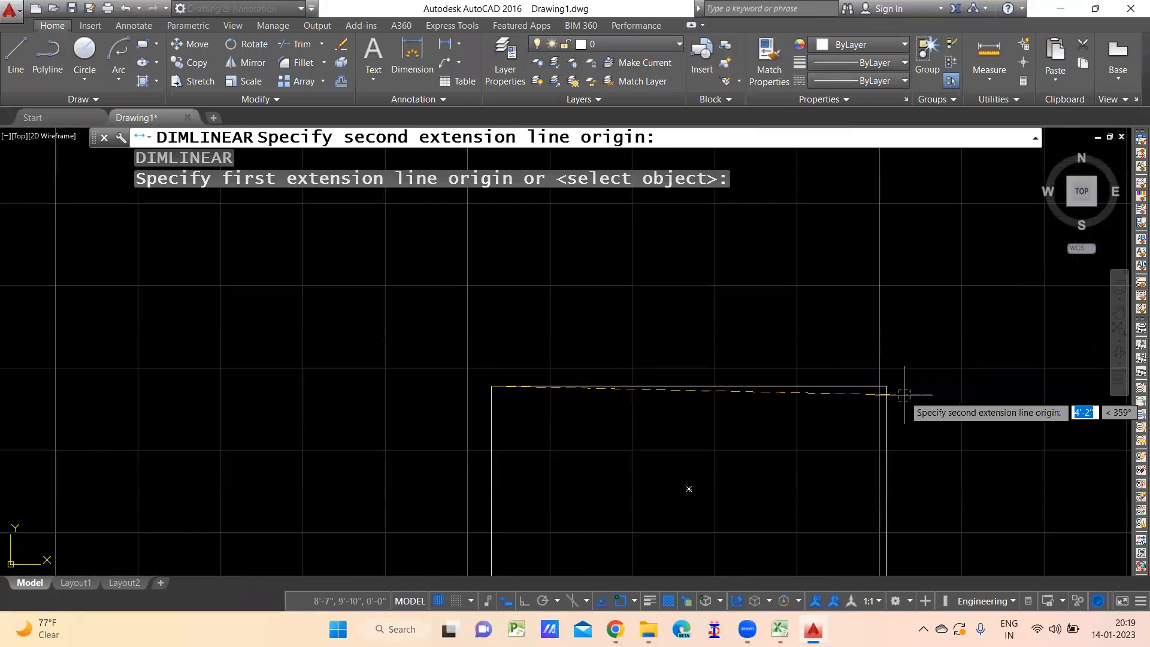
{"action": "left_click", "coordinate": [886, 386]}
{"action": "scroll", "coordinate": [800, 336], "scroll_direction": "up", "scroll_amount": 4}
{"action": "left_click", "coordinate": [796, 359]}
{"action": "scroll", "coordinate": [934, 389], "scroll_direction": "down", "scroll_amount": 2}
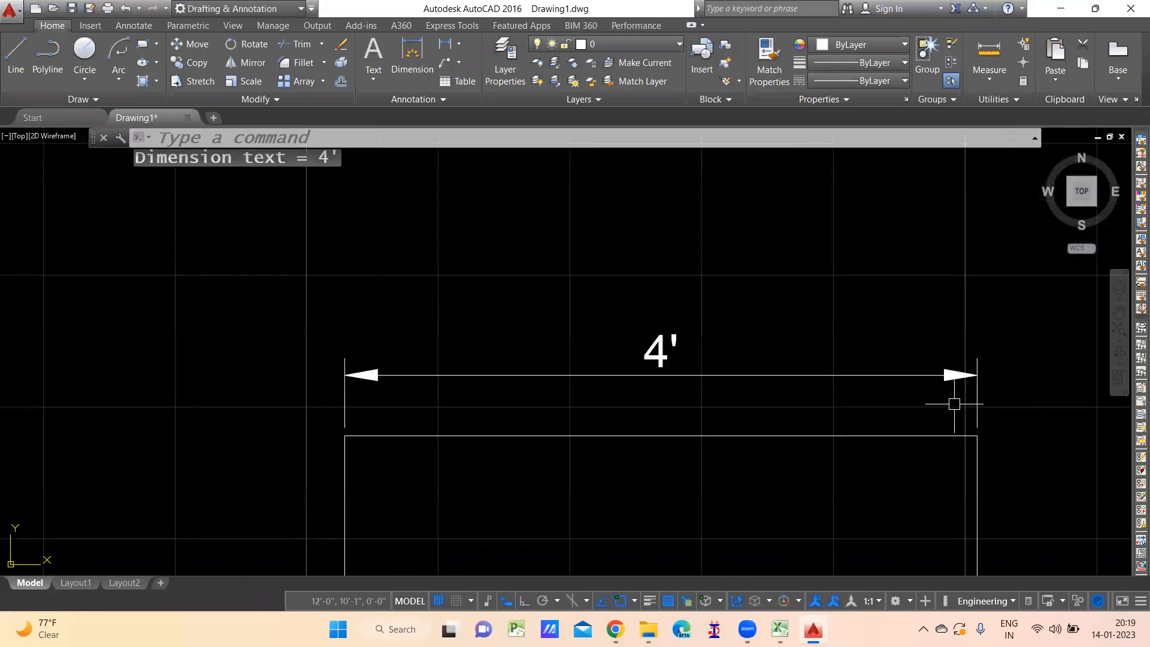
- Add a vertical linear dimension to the small rectangle's right edge, placed just outside it
{"action": "middle_click_drag", "start_coordinate": [956, 399], "coordinate": [699, 334]}
{"action": "key", "text": "Return"}
{"action": "left_click", "coordinate": [718, 381]}
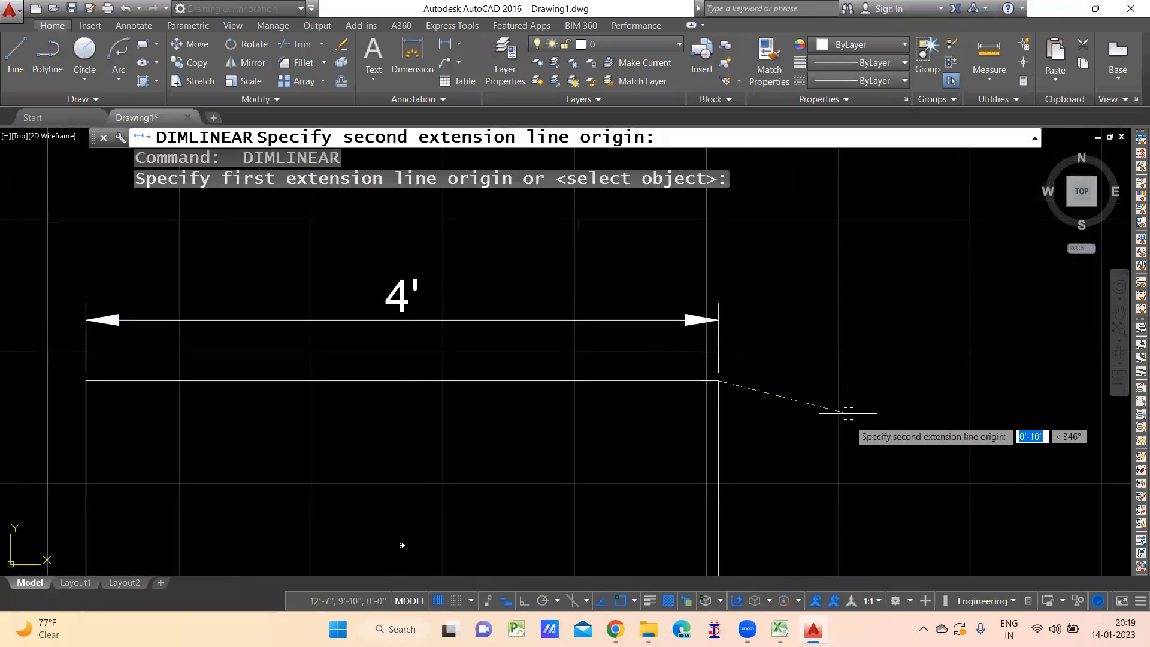
{"action": "scroll", "coordinate": [845, 403], "scroll_direction": "down", "scroll_amount": 5}
{"action": "scroll", "coordinate": [838, 467], "scroll_direction": "up", "scroll_amount": 4}
{"action": "left_click", "coordinate": [757, 475]}
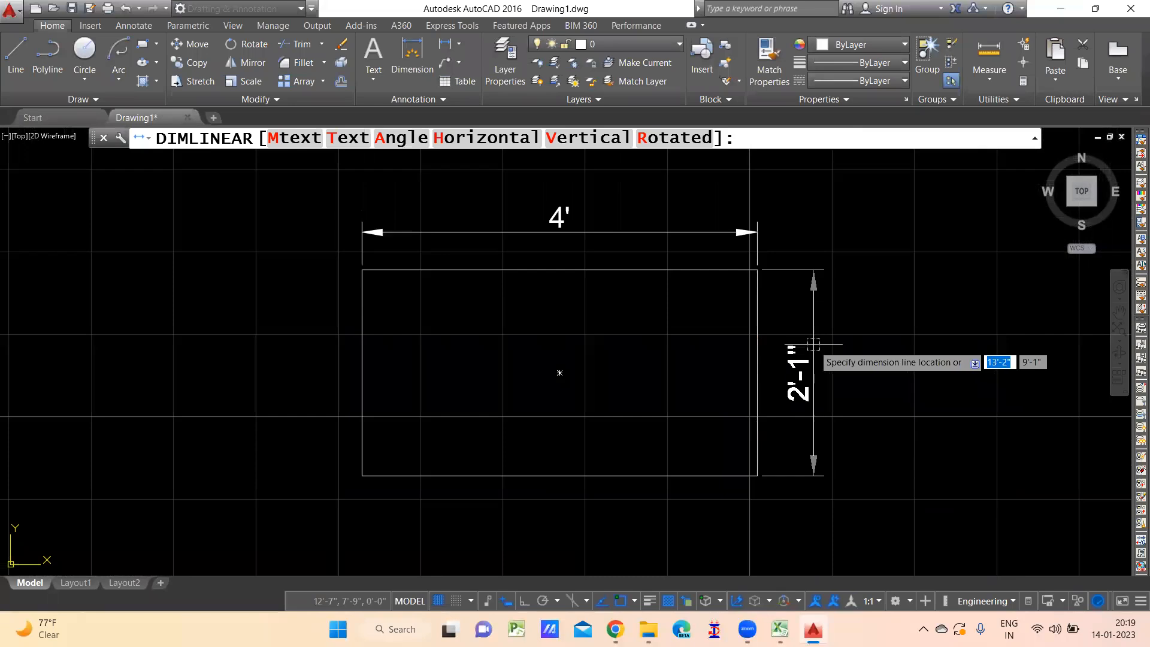
{"action": "scroll", "coordinate": [811, 360], "scroll_direction": "up", "scroll_amount": 4}
{"action": "left_click", "coordinate": [786, 377]}
{"action": "scroll", "coordinate": [823, 399], "scroll_direction": "down", "scroll_amount": 3}
{"action": "middle_click_drag", "start_coordinate": [883, 424], "coordinate": [811, 437]}
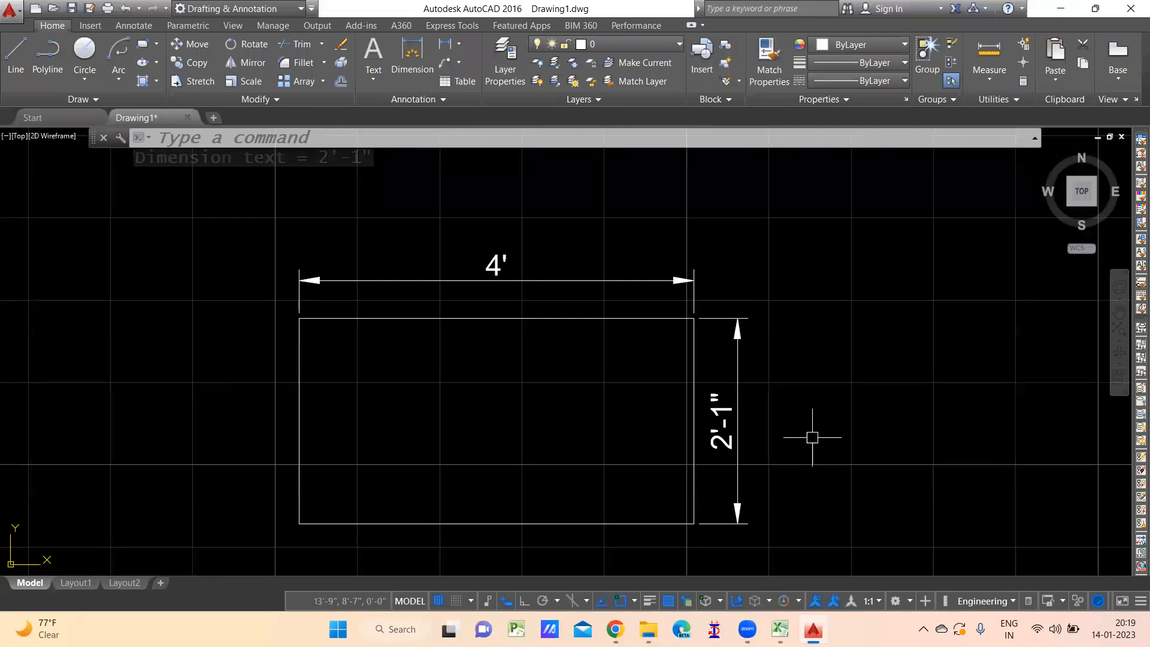
- Draw a rectangle to the right of the dimensioned one using the Dimensions option, with length 10' and width 5'
{"action": "left_click", "coordinate": [144, 46]}
{"action": "middle_click_drag", "start_coordinate": [849, 367], "coordinate": [464, 359]}
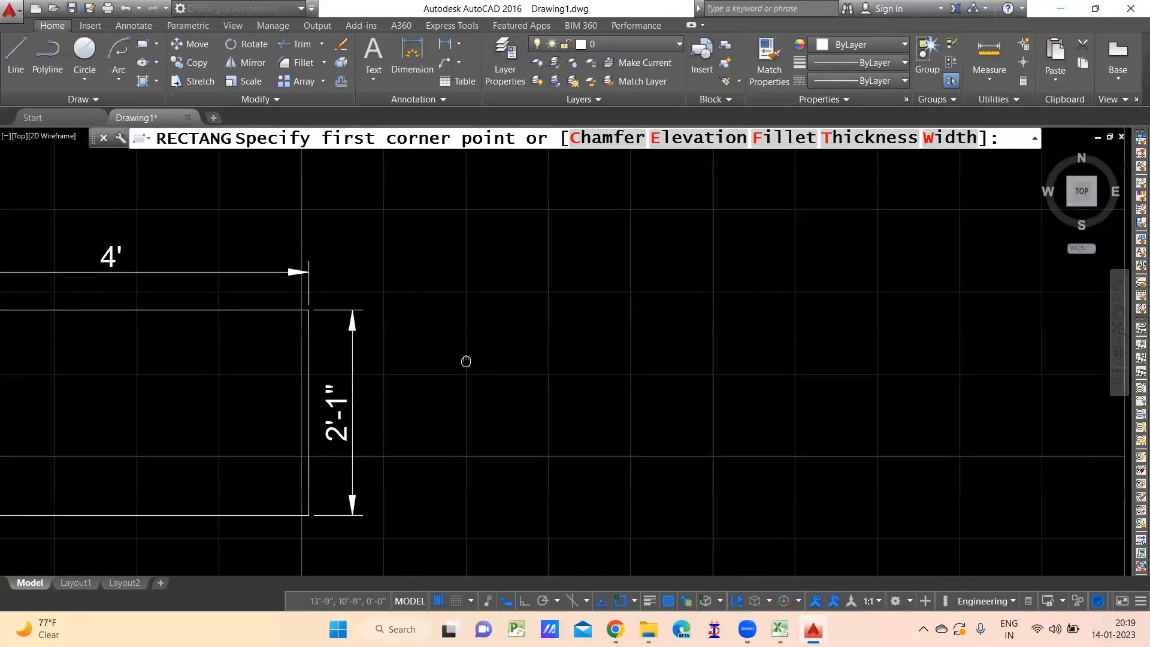
{"action": "left_click", "coordinate": [468, 513]}
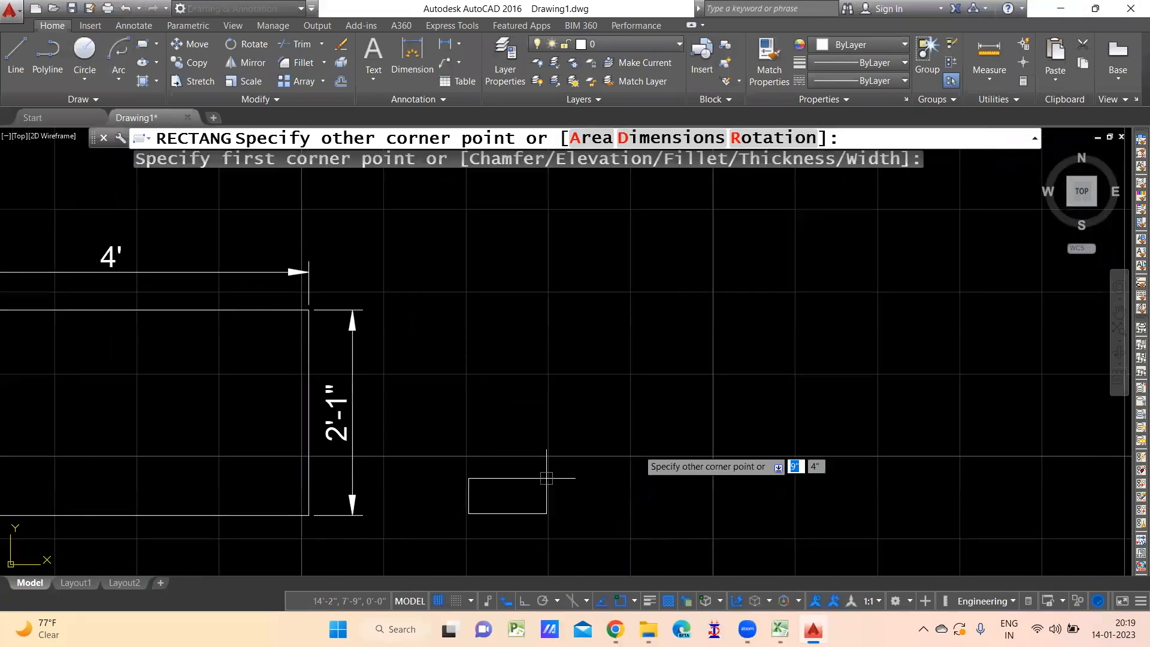
{"action": "left_click", "coordinate": [664, 138]}
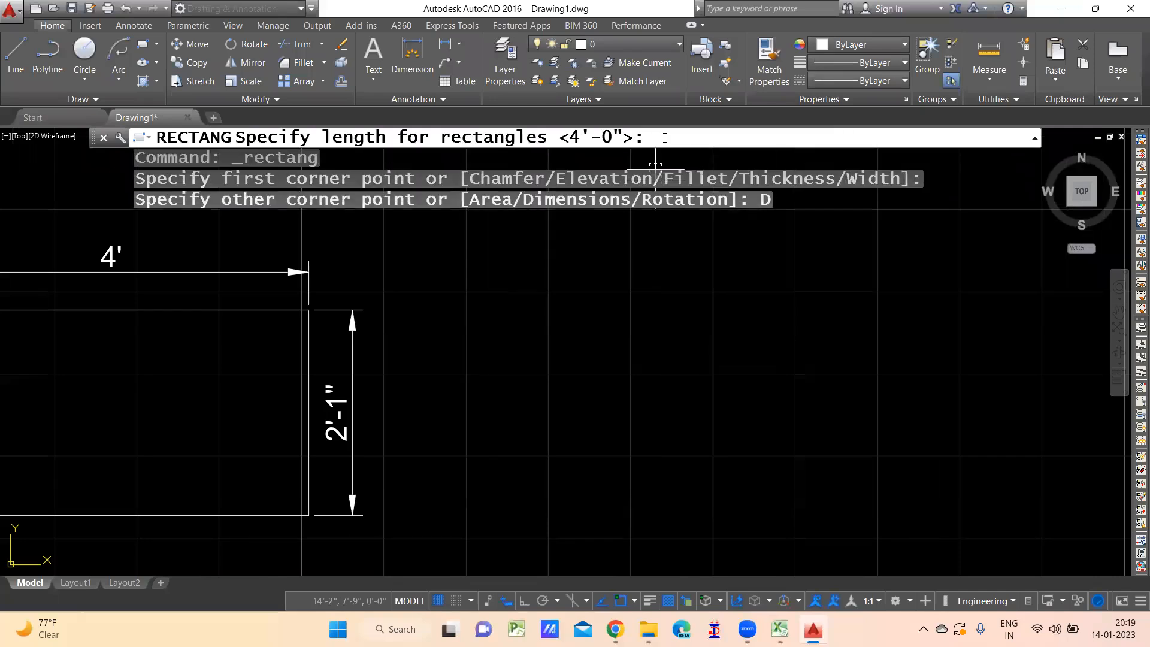
{"action": "type", "text": "10'"}
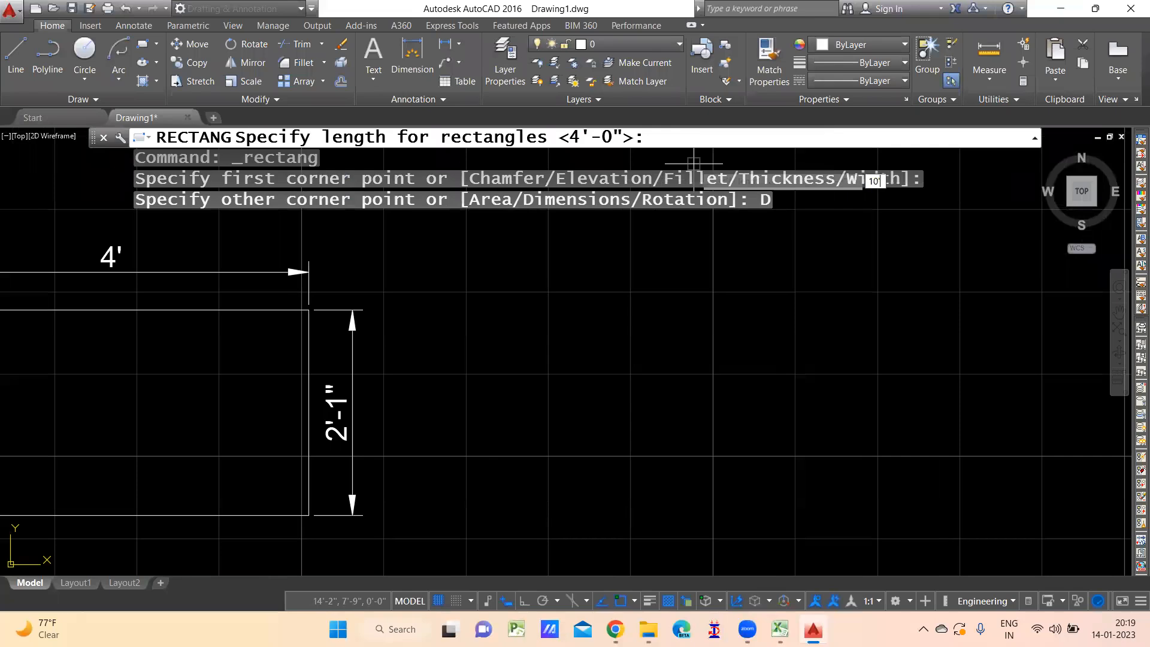
{"action": "key", "text": "Return"}
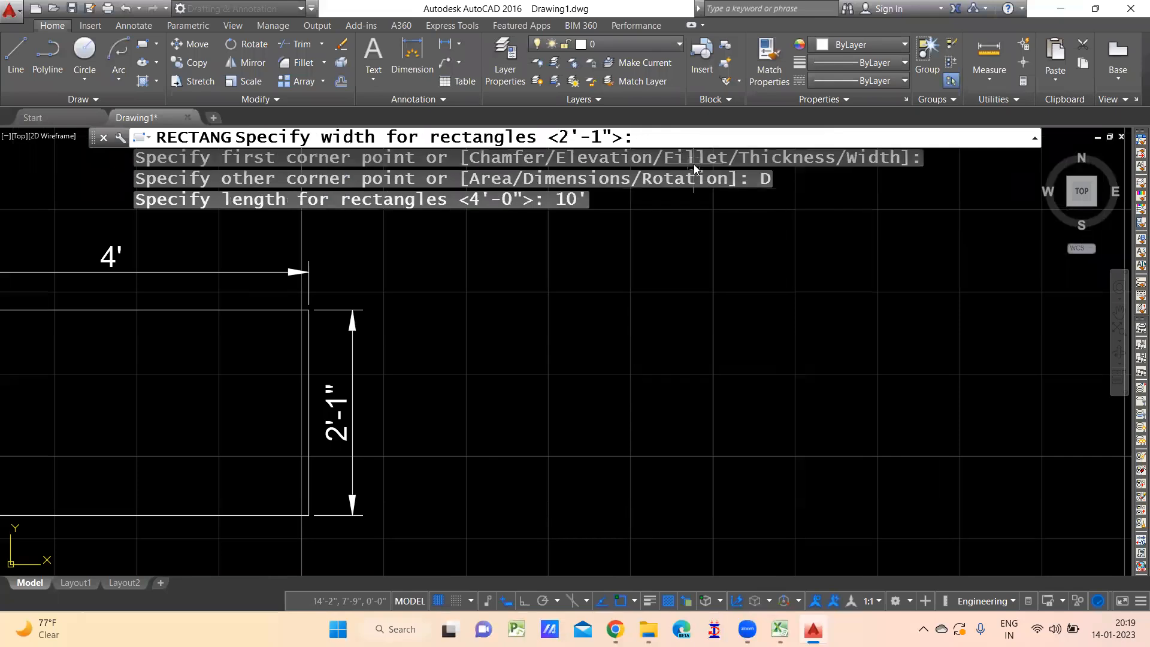
{"action": "type", "text": "5'"}
{"action": "key", "text": "Return"}
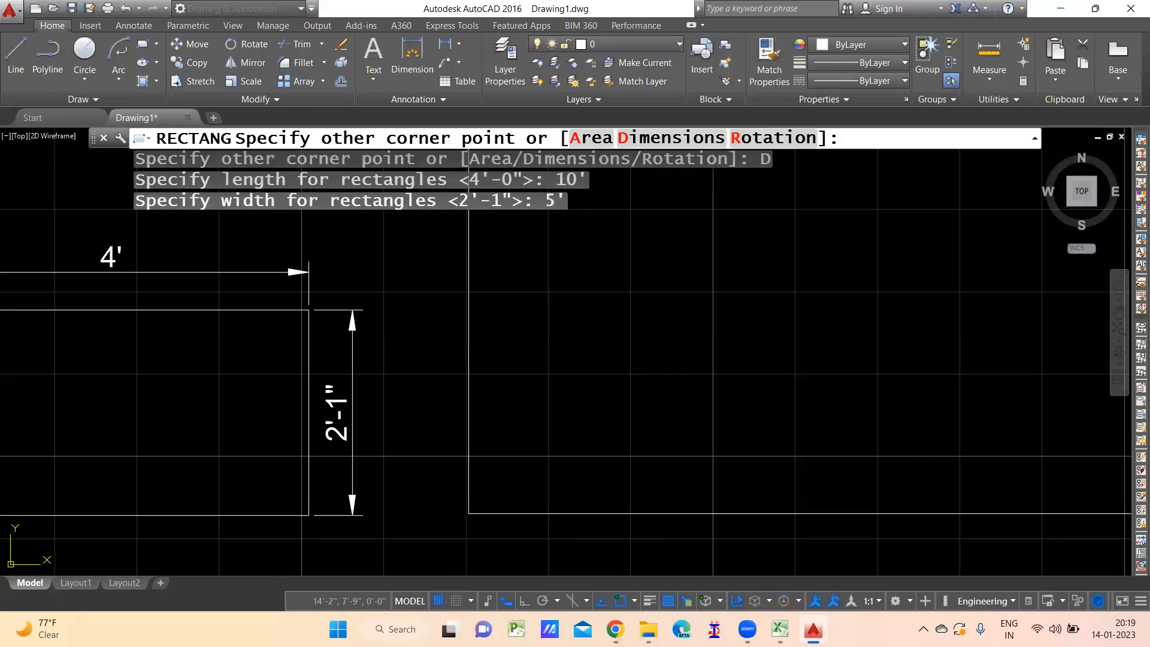
{"action": "scroll", "coordinate": [957, 259], "scroll_direction": "down", "scroll_amount": 2}
{"action": "scroll", "coordinate": [966, 273], "scroll_direction": "down", "scroll_amount": 6}
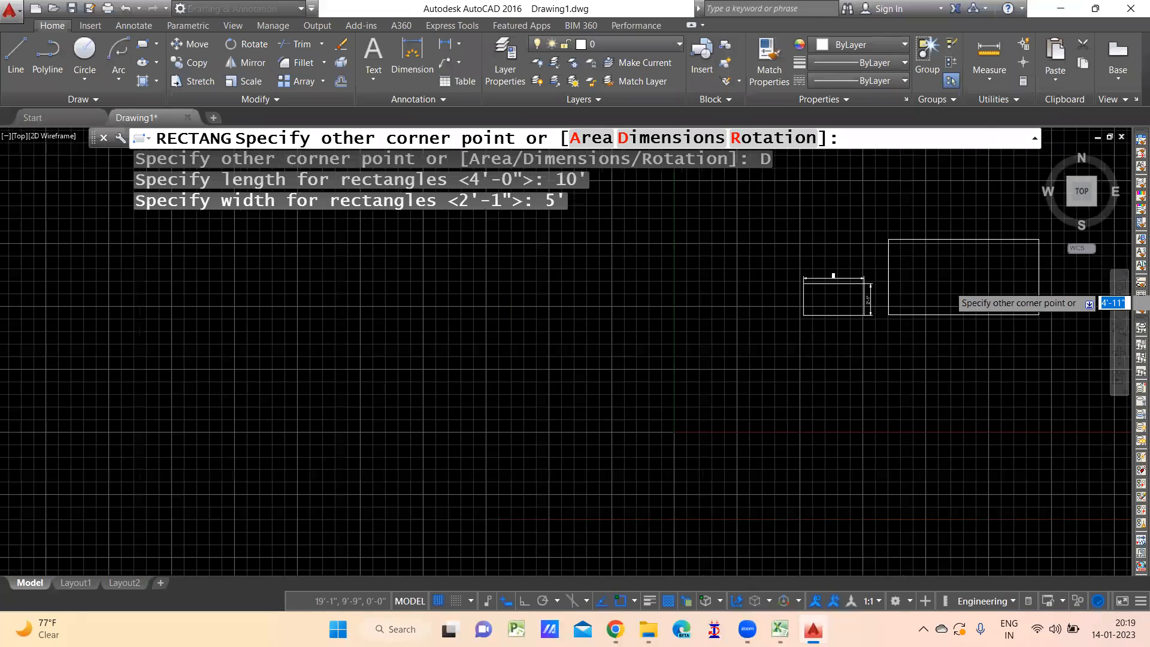
{"action": "scroll", "coordinate": [962, 282], "scroll_direction": "down", "scroll_amount": 2}
{"action": "middle_click_drag", "start_coordinate": [962, 282], "coordinate": [804, 300]}
{"action": "left_click", "coordinate": [778, 315]}
{"action": "scroll", "coordinate": [777, 317], "scroll_direction": "up", "scroll_amount": 4}
{"action": "middle_click_drag", "start_coordinate": [903, 273], "coordinate": [730, 386]}
{"action": "scroll", "coordinate": [629, 334], "scroll_direction": "up", "scroll_amount": 3}
{"action": "key", "text": "Escape"}
{"action": "key", "text": "Escape"}
{"action": "type", "text": "dli"}
{"action": "key", "text": "Return"}
{"action": "left_click", "coordinate": [445, 282]}
{"action": "middle_click_drag", "start_coordinate": [652, 284], "coordinate": [263, 301]}
{"action": "left_click", "coordinate": [677, 298]}
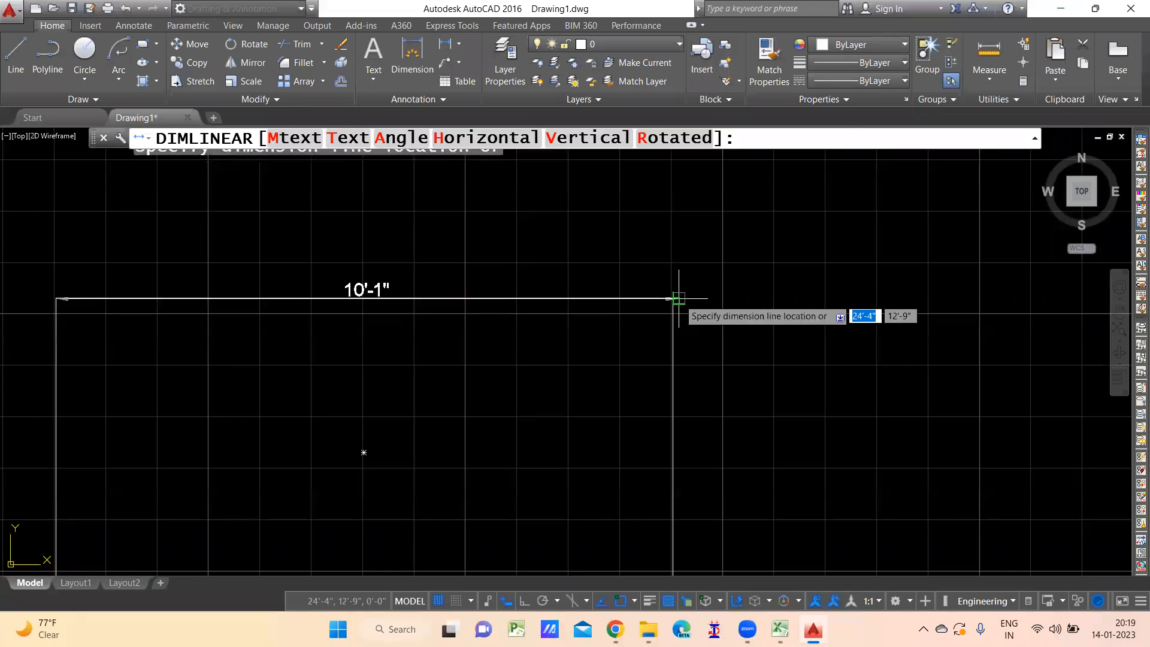
{"action": "key", "text": "Escape"}
- Add a linear dimension between the larger rectangle's two top corners, placed above the edge
{"action": "key", "text": "Return"}
{"action": "left_click", "coordinate": [55, 298]}
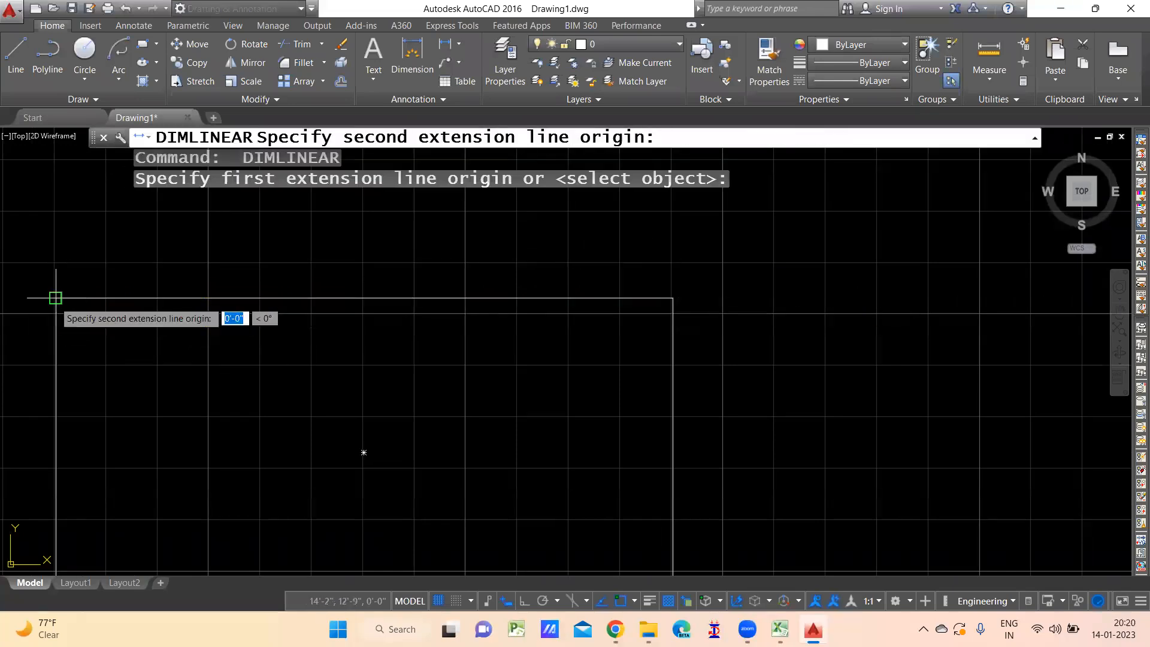
{"action": "left_click", "coordinate": [672, 297]}
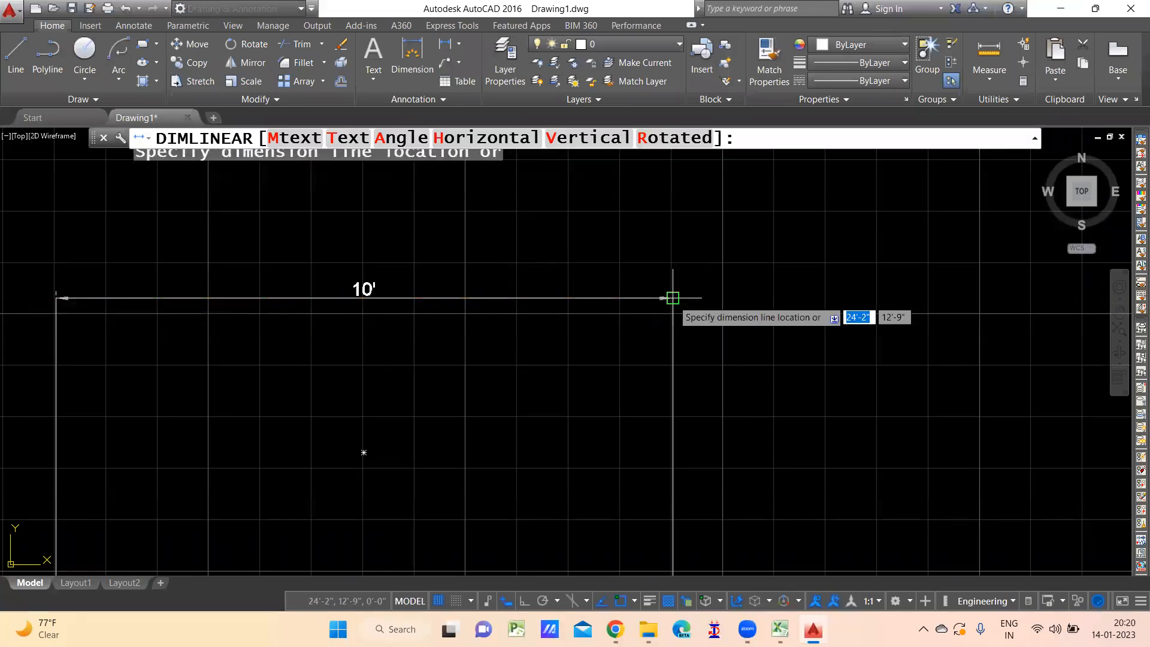
{"action": "left_click", "coordinate": [539, 268]}
- Add a vertical linear dimension along the larger rectangle's right edge, placed just outside it
{"action": "key", "text": "Return"}
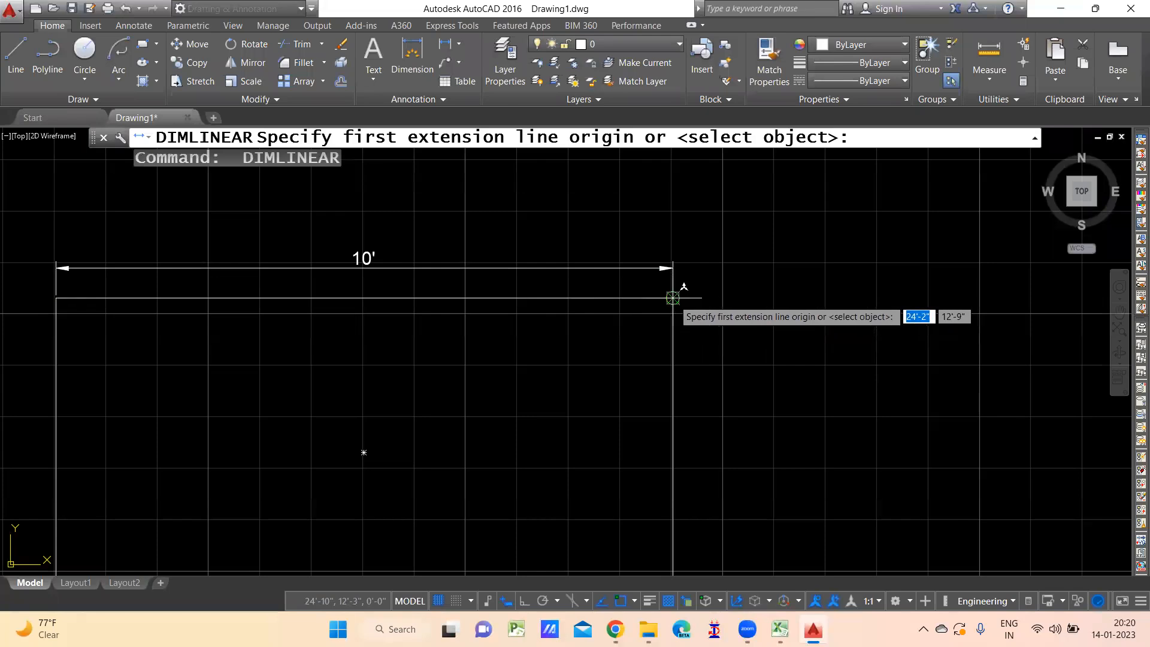
{"action": "left_click", "coordinate": [672, 298]}
{"action": "scroll", "coordinate": [712, 359], "scroll_direction": "down", "scroll_amount": 2}
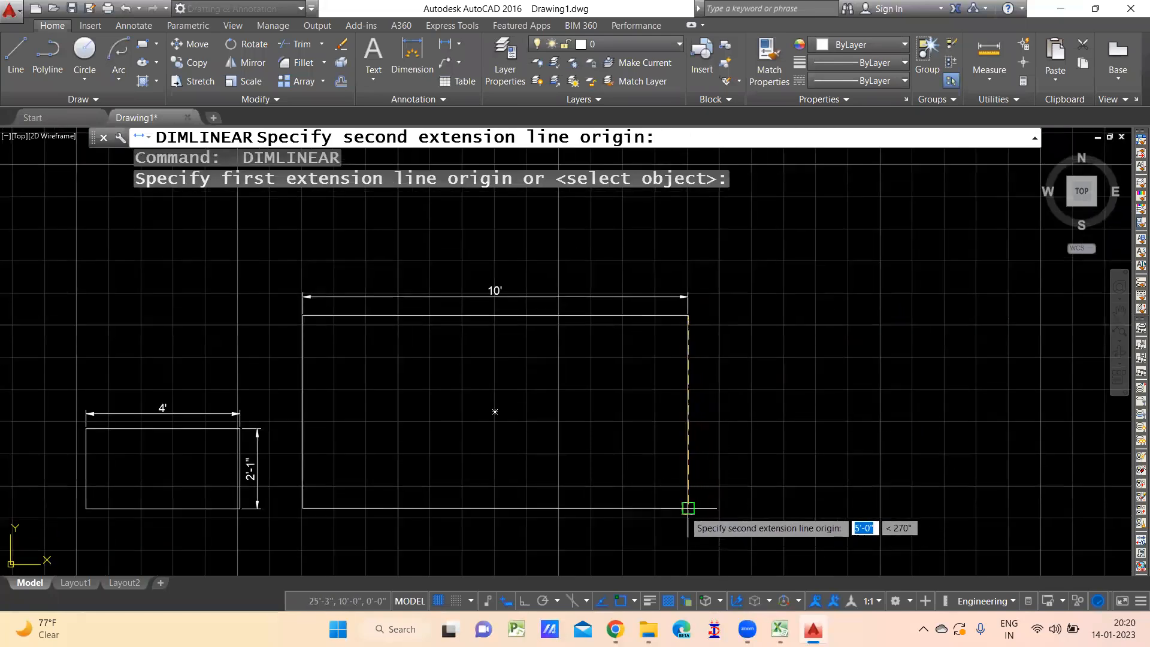
{"action": "left_click", "coordinate": [688, 508]}
{"action": "scroll", "coordinate": [710, 380], "scroll_direction": "up", "scroll_amount": 2}
{"action": "left_click", "coordinate": [707, 382]}
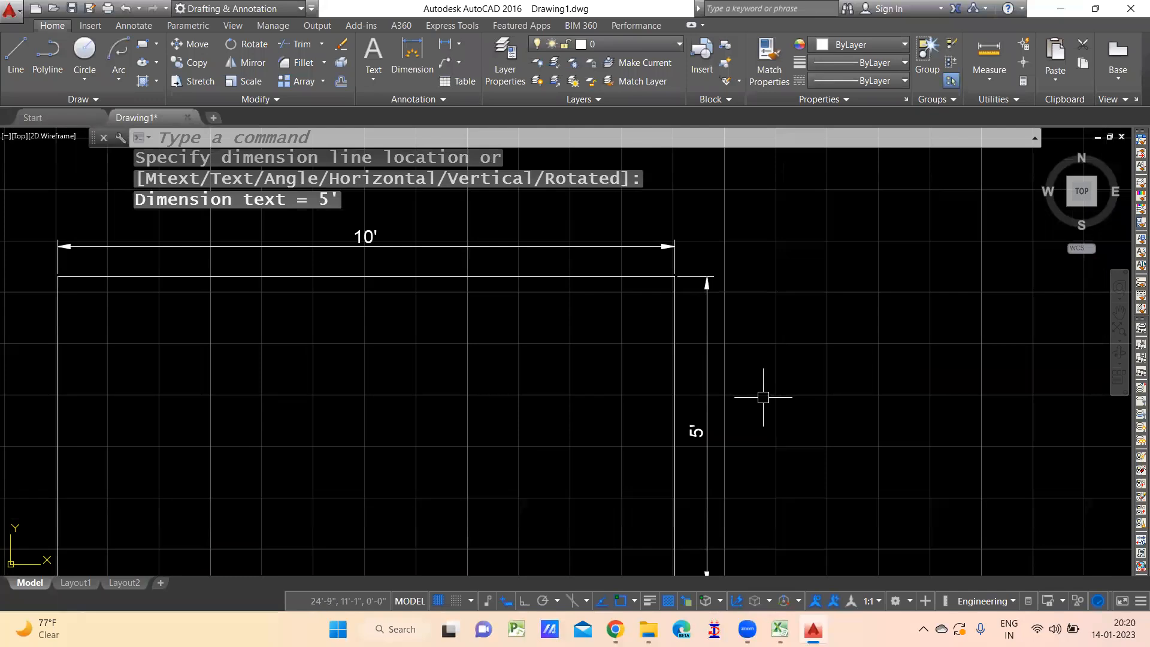
- Start a rectangle to the right of the larger one and set its rotation angle to 45 degrees
{"action": "left_click", "coordinate": [144, 45]}
{"action": "scroll", "coordinate": [739, 303], "scroll_direction": "down", "scroll_amount": 2}
{"action": "middle_click_drag", "start_coordinate": [839, 341], "coordinate": [554, 359]}
{"action": "left_click", "coordinate": [496, 471]}
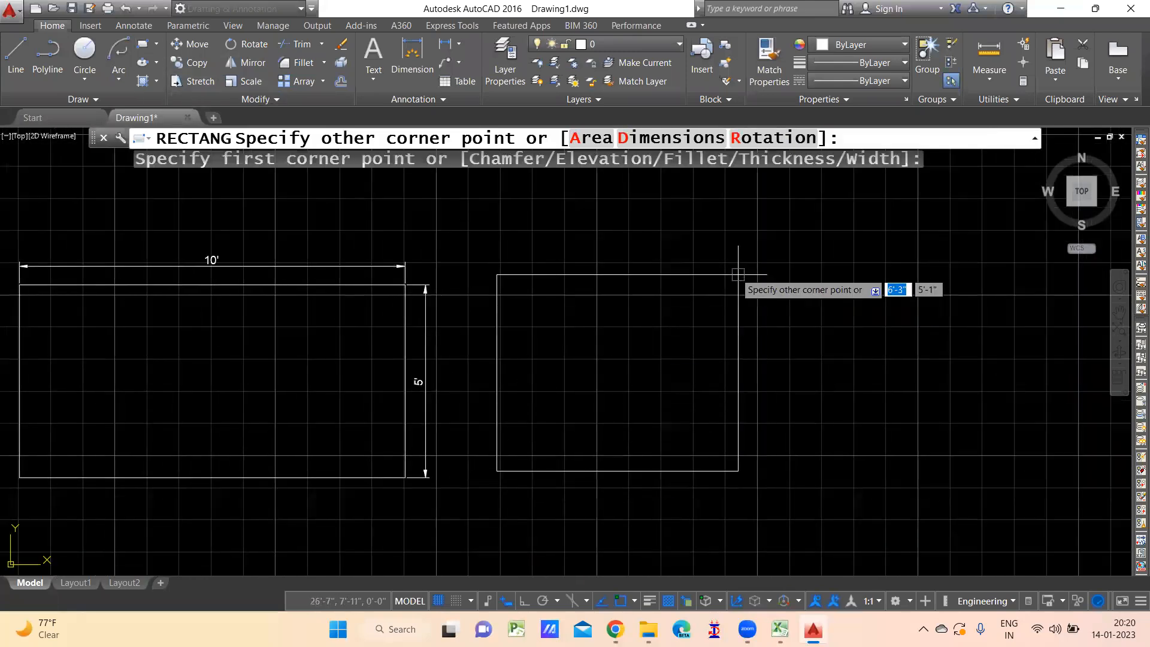
{"action": "left_click", "coordinate": [762, 139]}
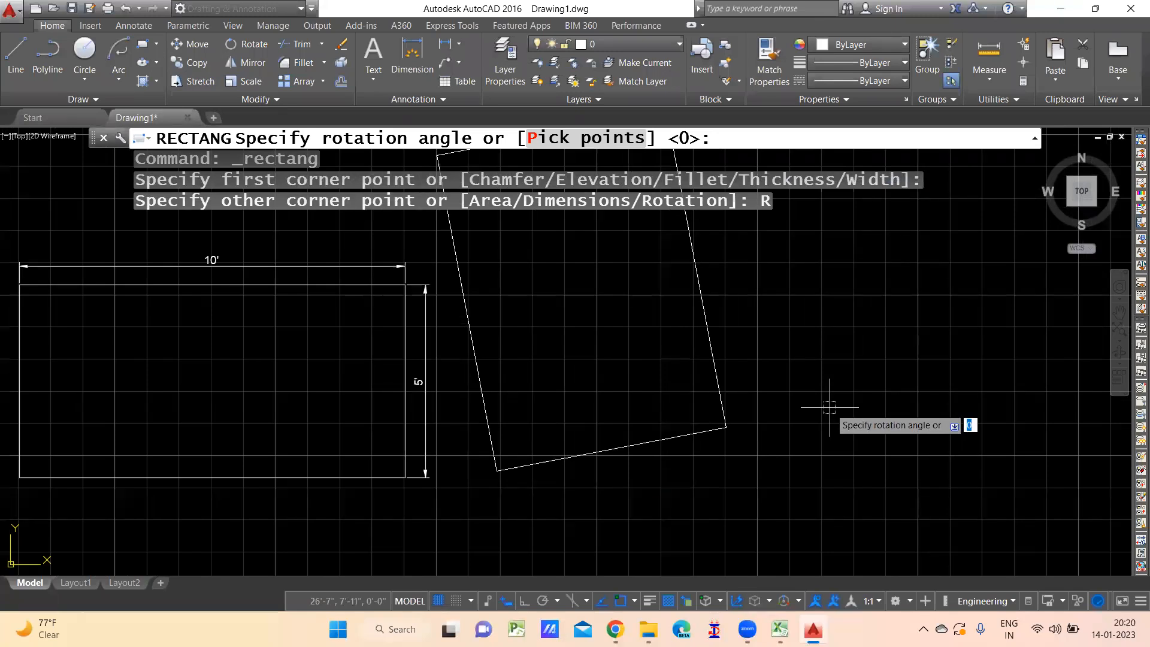
{"action": "type", "text": "45"}
{"action": "key", "text": "Return"}
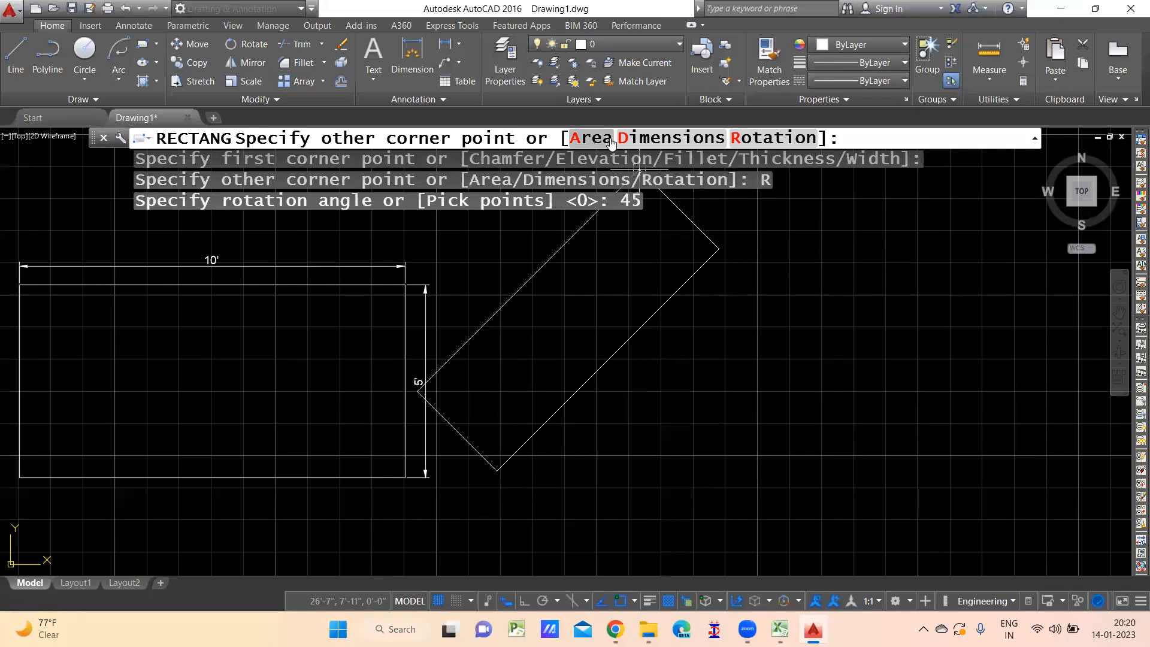
- Finish the 45-degree rectangle with length 10' and width 5', placed to the right of the larger dimensioned rectangle
{"action": "left_click", "coordinate": [650, 139]}
{"action": "key", "text": "Return"}
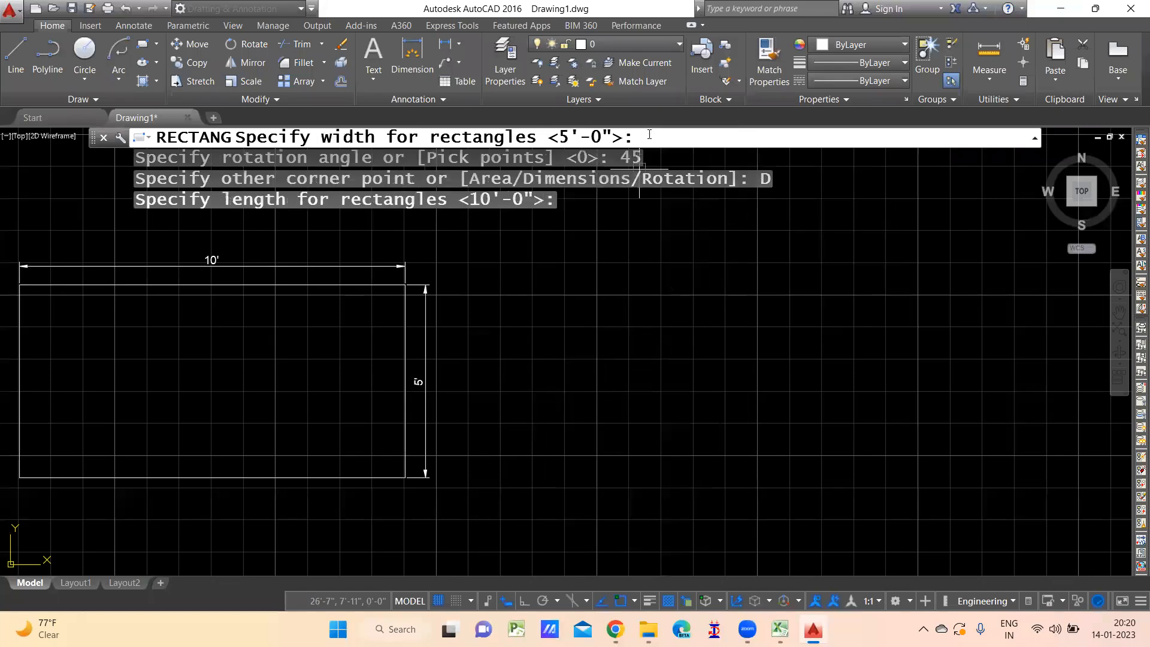
{"action": "key", "text": "Return"}
{"action": "scroll", "coordinate": [613, 218], "scroll_direction": "down", "scroll_amount": 2}
{"action": "middle_click_drag", "start_coordinate": [613, 218], "coordinate": [574, 278]}
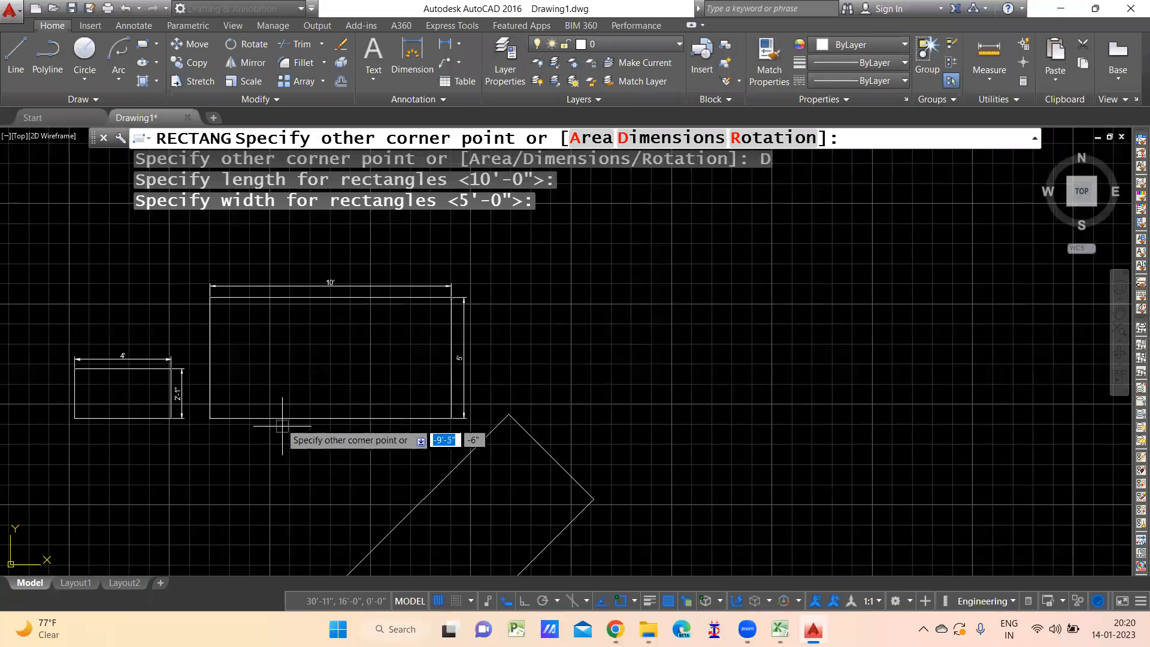
{"action": "middle_click_drag", "start_coordinate": [262, 393], "coordinate": [244, 311]}
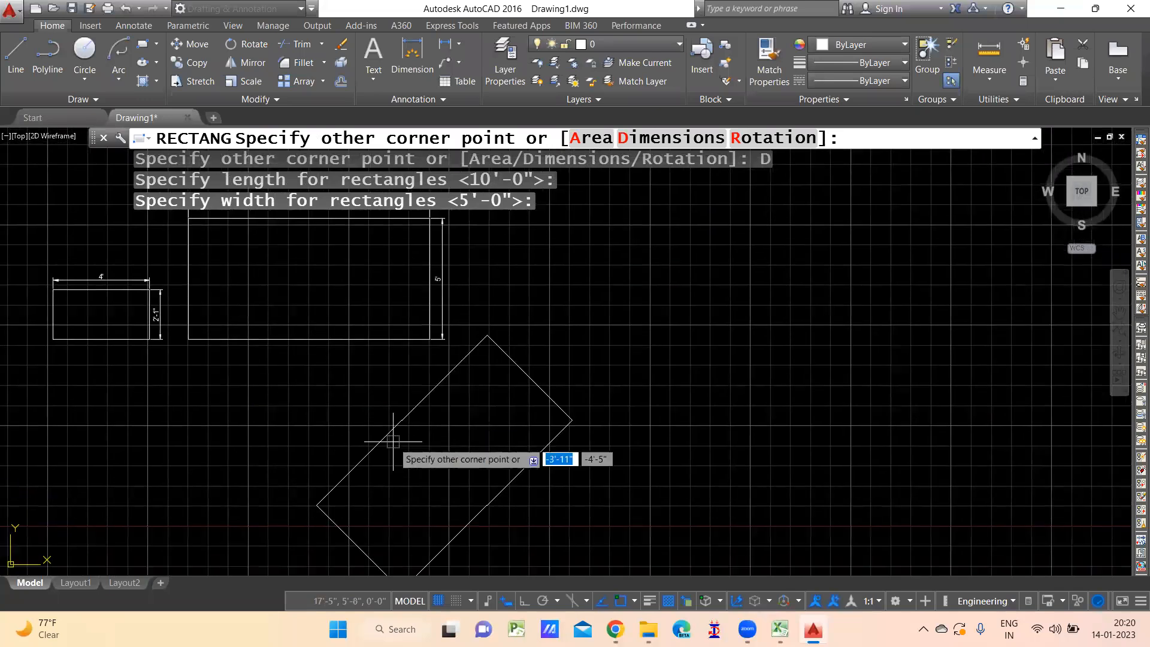
{"action": "left_click", "coordinate": [827, 361]}
- Add an aligned dimension along the rotated rectangle's upper-left long edge, placed just outside it
{"action": "middle_click_drag", "start_coordinate": [781, 306], "coordinate": [794, 391]}
{"action": "type", "text": "DAL"}
{"action": "key", "text": "Return"}
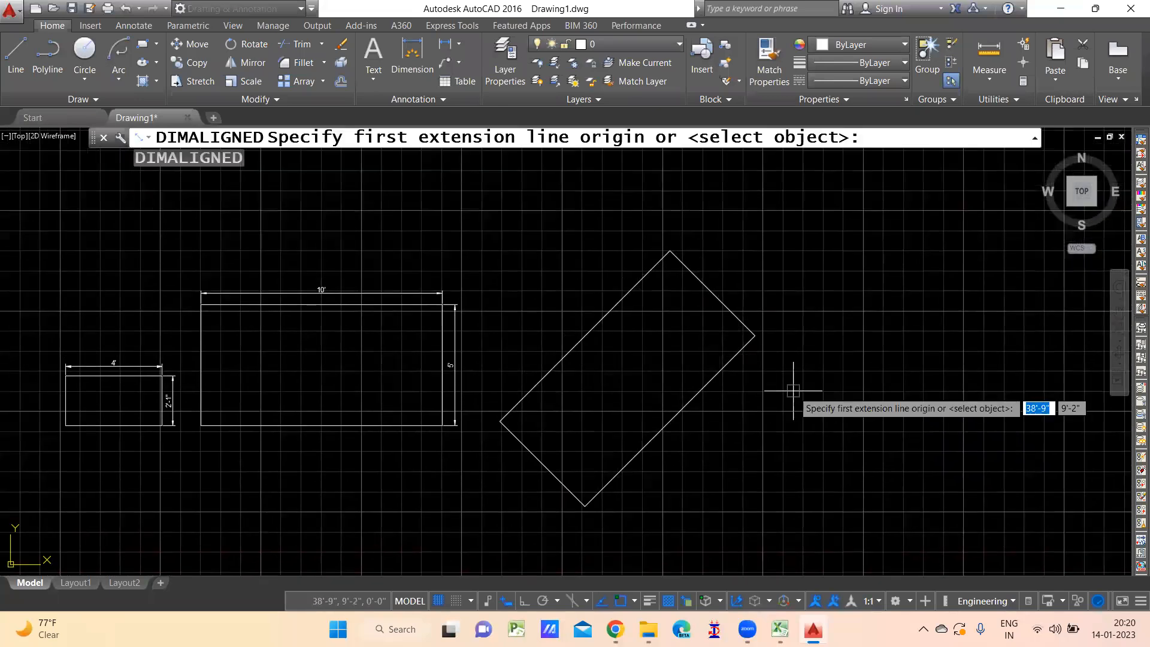
{"action": "left_click", "coordinate": [500, 421]}
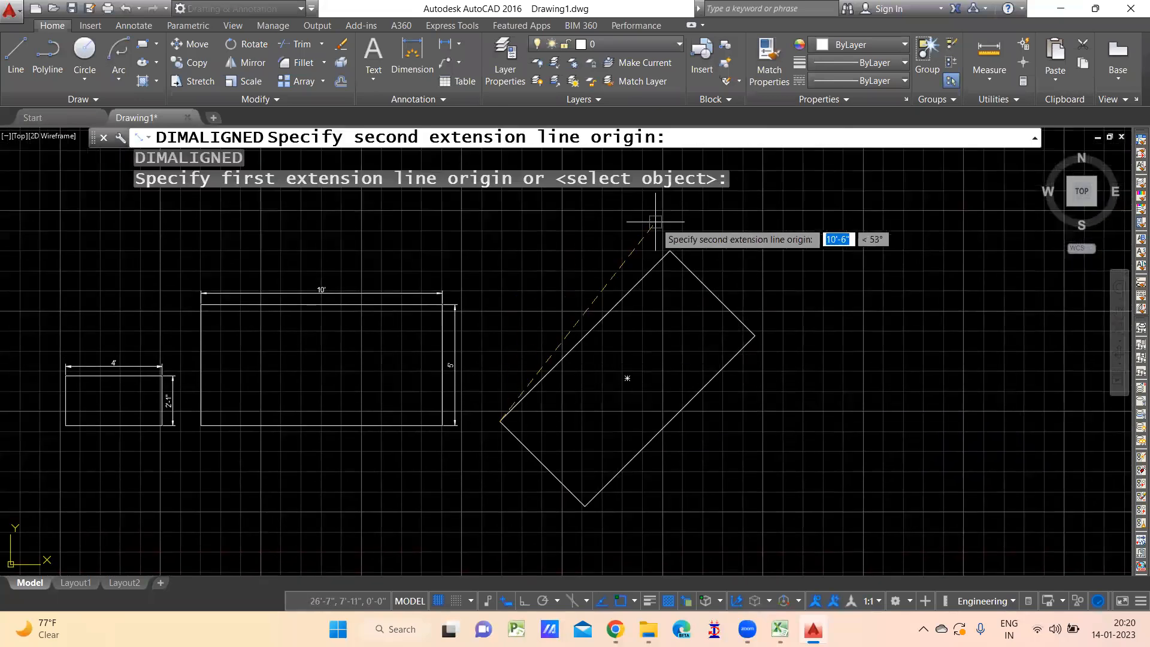
{"action": "left_click", "coordinate": [669, 251]}
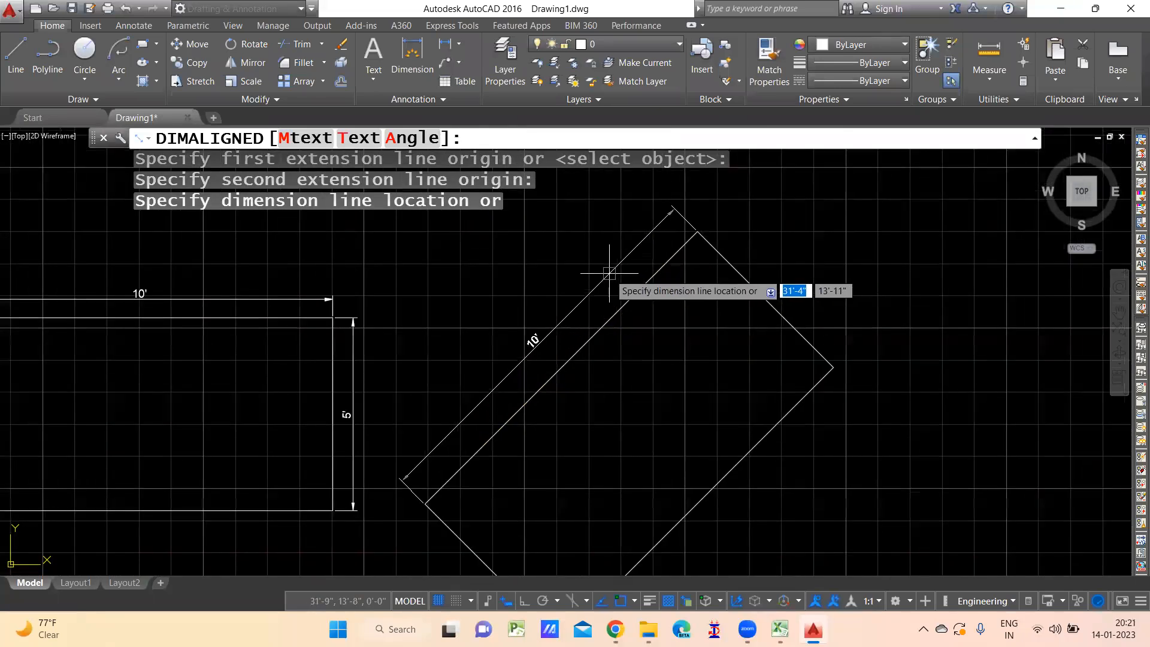
{"action": "left_click", "coordinate": [608, 264]}
{"action": "scroll", "coordinate": [671, 267], "scroll_direction": "up", "scroll_amount": 5}
- Add an aligned dimension along the rotated rectangle's upper-right short edge, placed just outside it
{"action": "key", "text": "Return"}
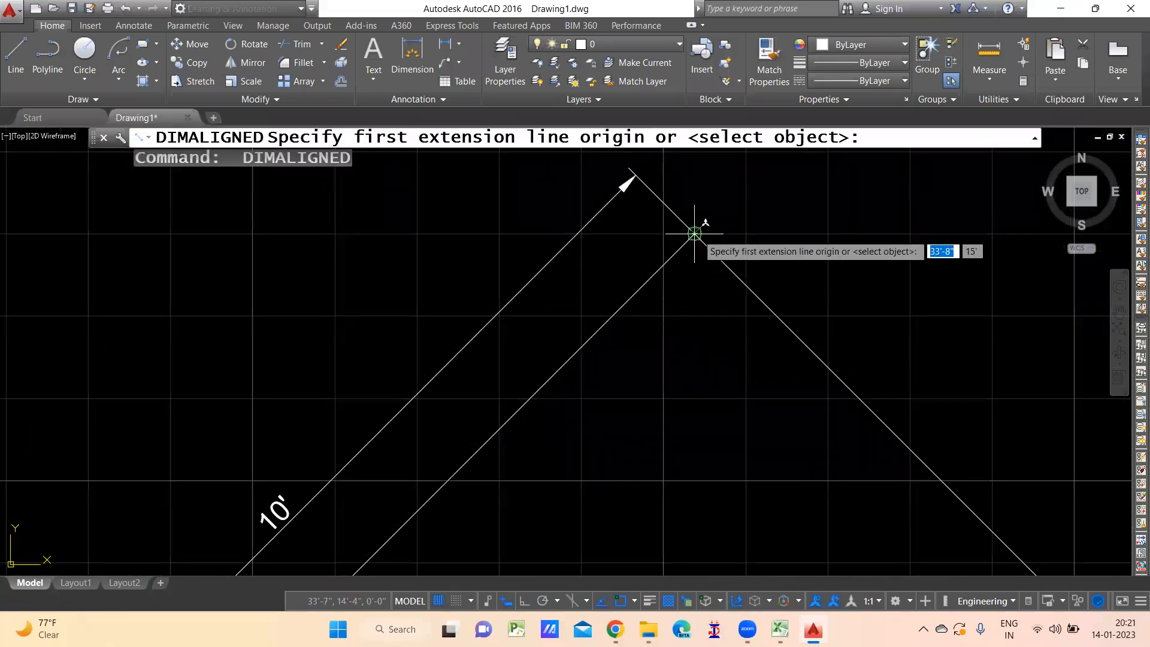
{"action": "left_click", "coordinate": [695, 245]}
{"action": "scroll", "coordinate": [695, 245], "scroll_direction": "down", "scroll_amount": 4}
{"action": "left_click", "coordinate": [876, 430]}
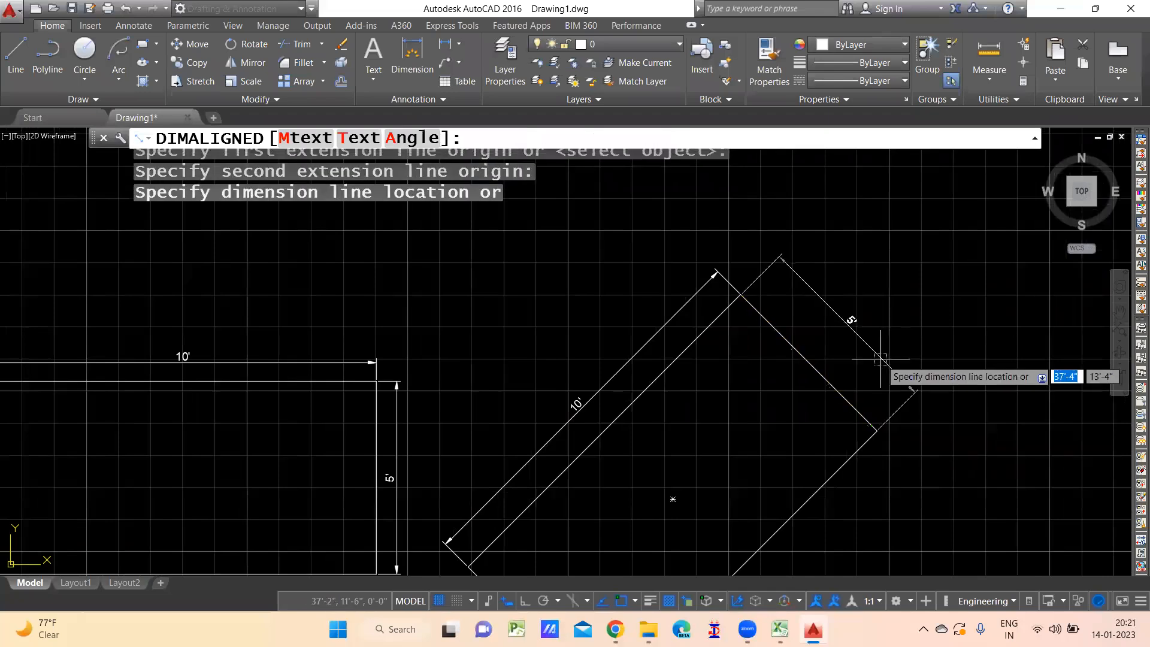
{"action": "scroll", "coordinate": [886, 354], "scroll_direction": "up", "scroll_amount": 4}
{"action": "left_click", "coordinate": [851, 385]}
{"action": "scroll", "coordinate": [895, 368], "scroll_direction": "down", "scroll_amount": 2}
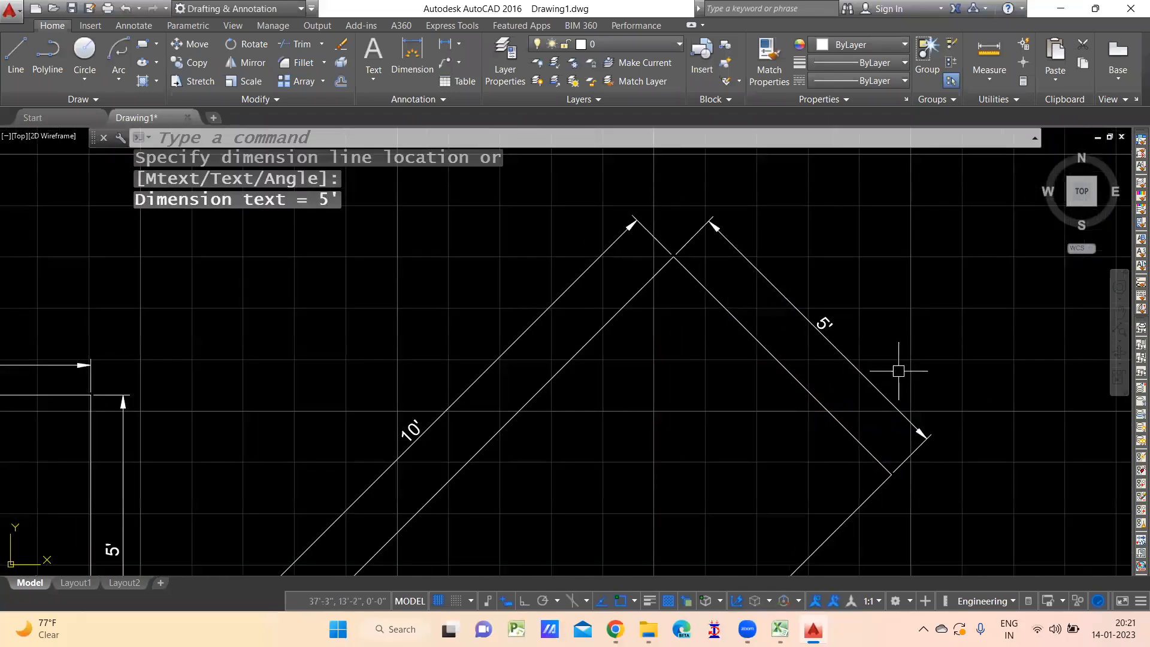
- Erase all three rectangles together with their dimensions to clear the drawing
{"action": "scroll", "coordinate": [898, 370], "scroll_direction": "down", "scroll_amount": 2}
{"action": "scroll", "coordinate": [771, 363], "scroll_direction": "down", "scroll_amount": 4}
{"action": "mouse_move", "coordinate": [690, 379]}
{"action": "middle_mouse_down"}
{"action": "mouse_move", "coordinate": [737, 381]}
{"action": "mouse_move", "coordinate": [750, 359]}
{"action": "mouse_move", "coordinate": [801, 348]}
{"action": "middle_mouse_up"}
{"action": "left_click", "coordinate": [943, 285]}
{"action": "left_click", "coordinate": [323, 472]}
{"action": "type", "text": "e"}
{"action": "key", "text": "Return"}
{"action": "left_click", "coordinate": [1078, 193]}
{"action": "middle_click_drag", "start_coordinate": [623, 351], "coordinate": [541, 425]}
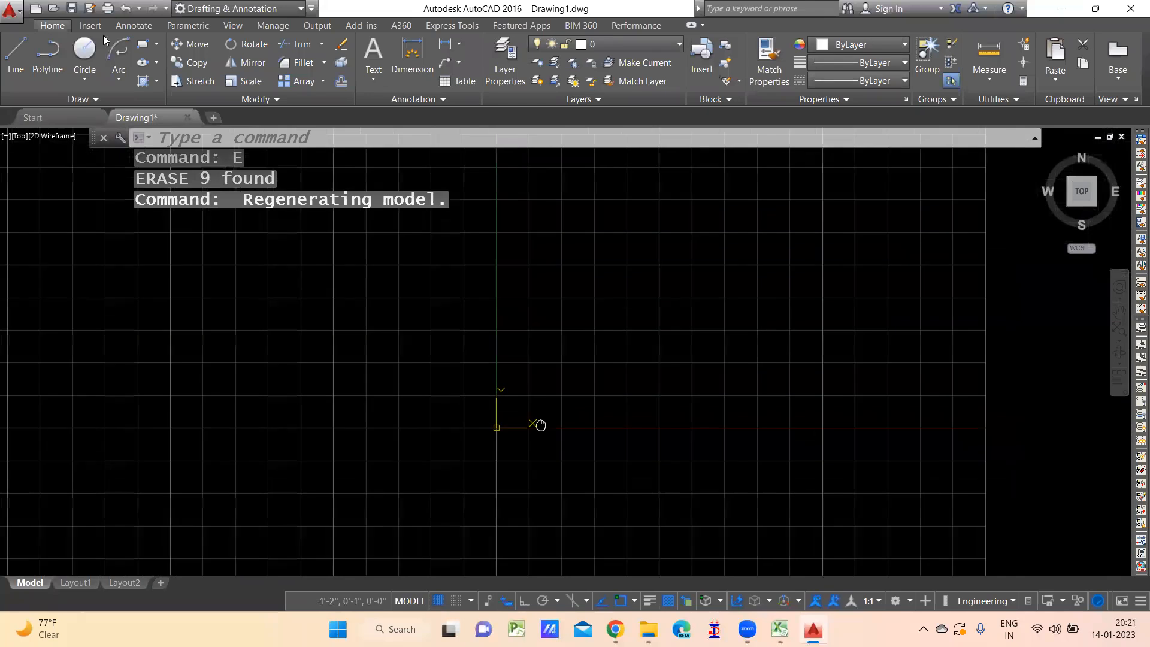
- Start a rectangle and set its first and second chamfer distances to 6" each
{"action": "left_click", "coordinate": [143, 45]}
{"action": "mouse_move", "coordinate": [760, 362]}
{"action": "middle_mouse_down"}
{"action": "mouse_move", "coordinate": [700, 375]}
{"action": "mouse_move", "coordinate": [642, 438]}
{"action": "middle_mouse_up"}
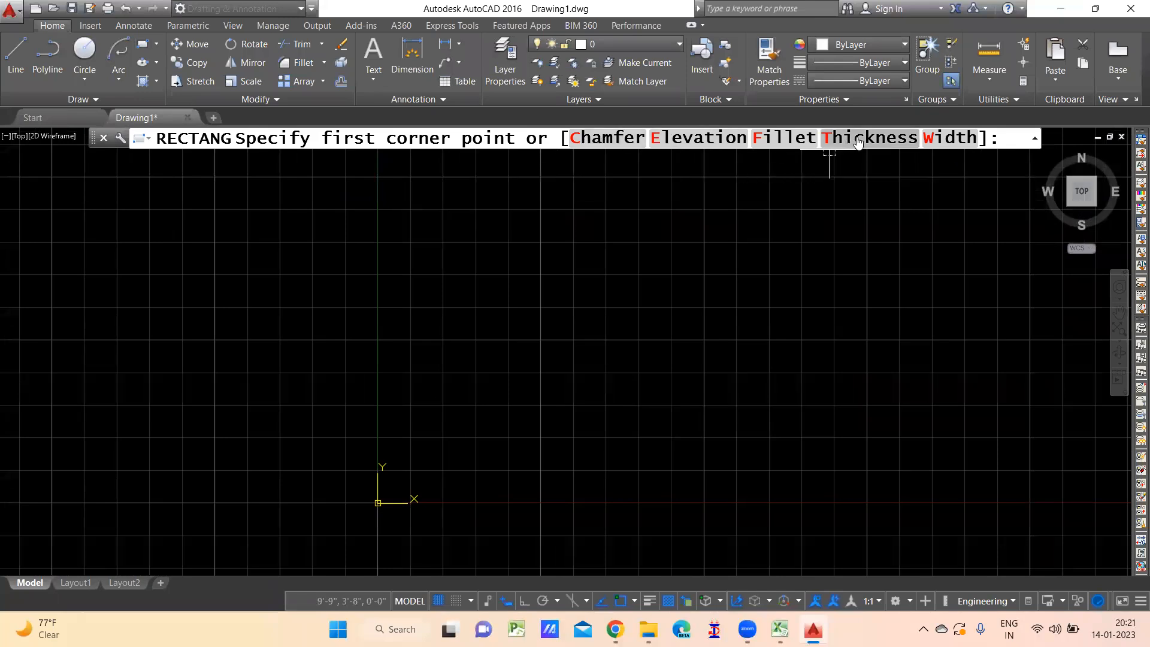
{"action": "left_click", "coordinate": [603, 137]}
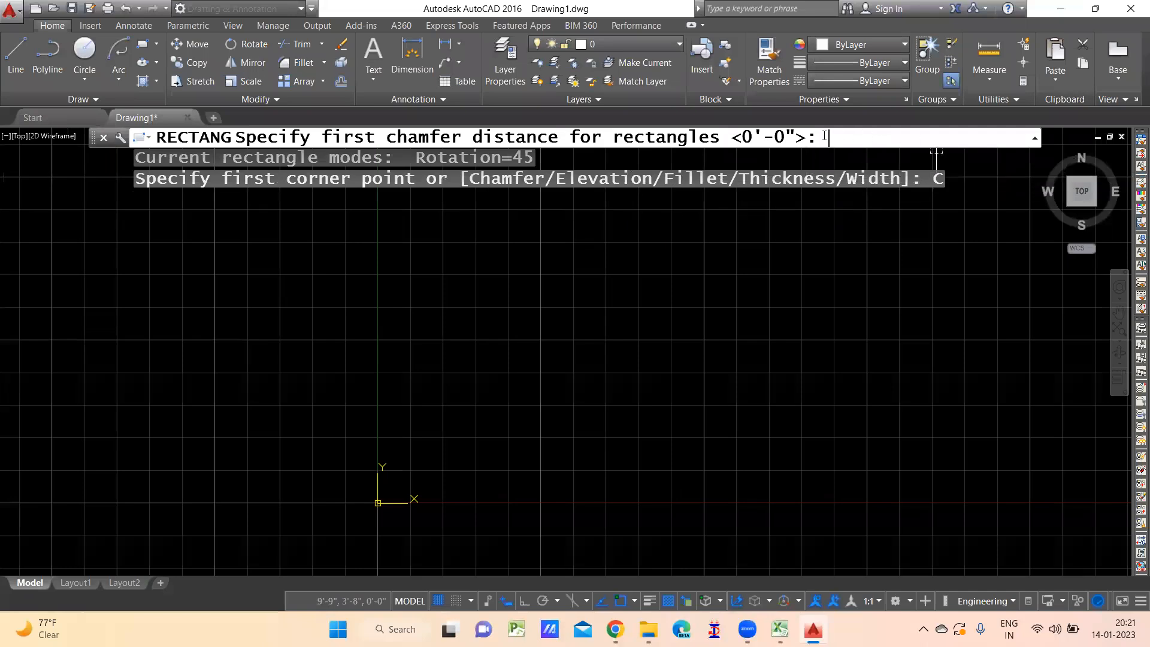
{"action": "type", "text": "6\""}
{"action": "key", "text": "Return"}
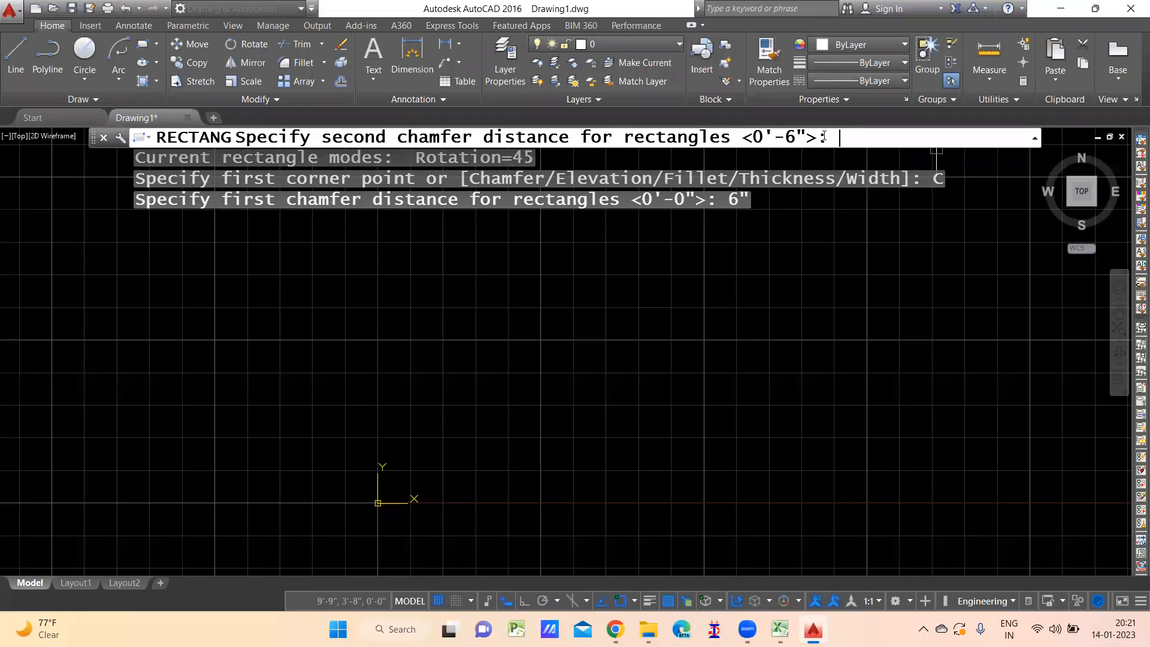
{"action": "type", "text": "6\""}
{"action": "key", "text": "Return"}
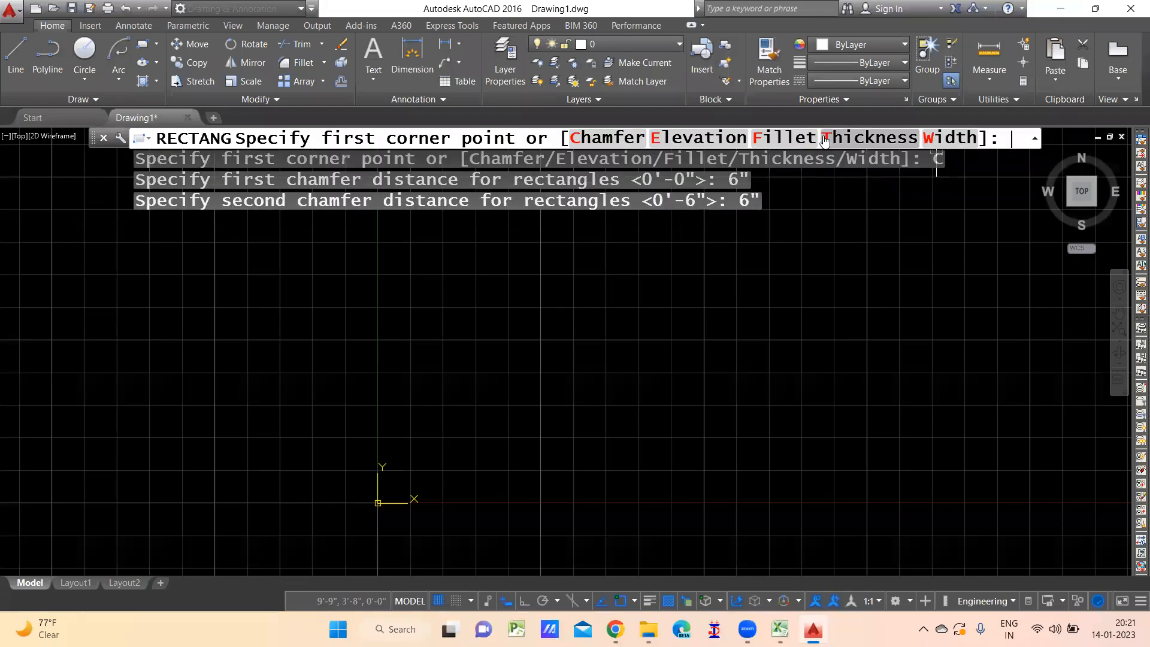
- Place the chamfered rectangle's first corner just above and right of the origin and set its rotation angle to 0
{"action": "left_click", "coordinate": [414, 468]}
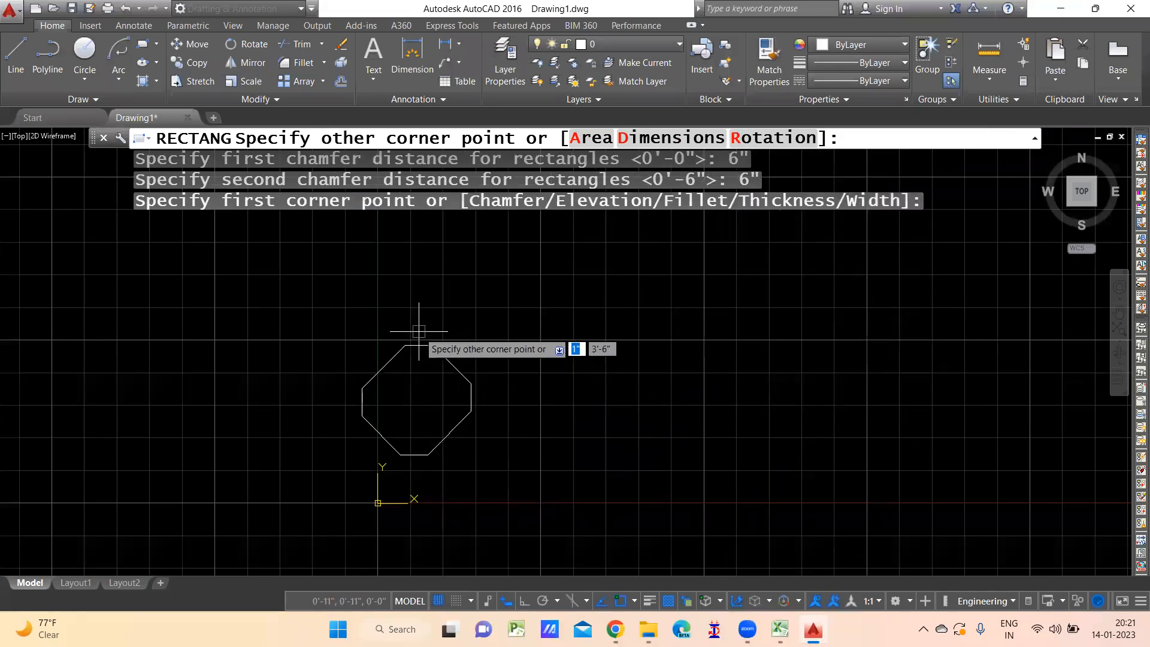
{"action": "type", "text": "R"}
{"action": "key", "text": "Return"}
{"action": "type", "text": "0"}
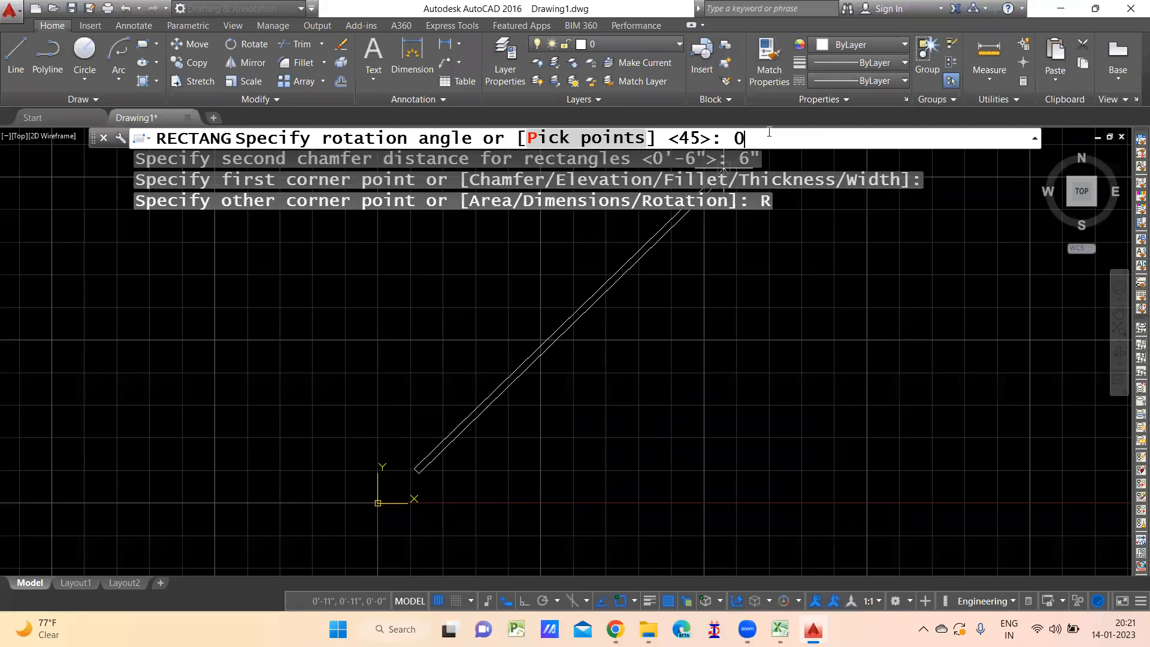
{"action": "key", "text": "Return"}
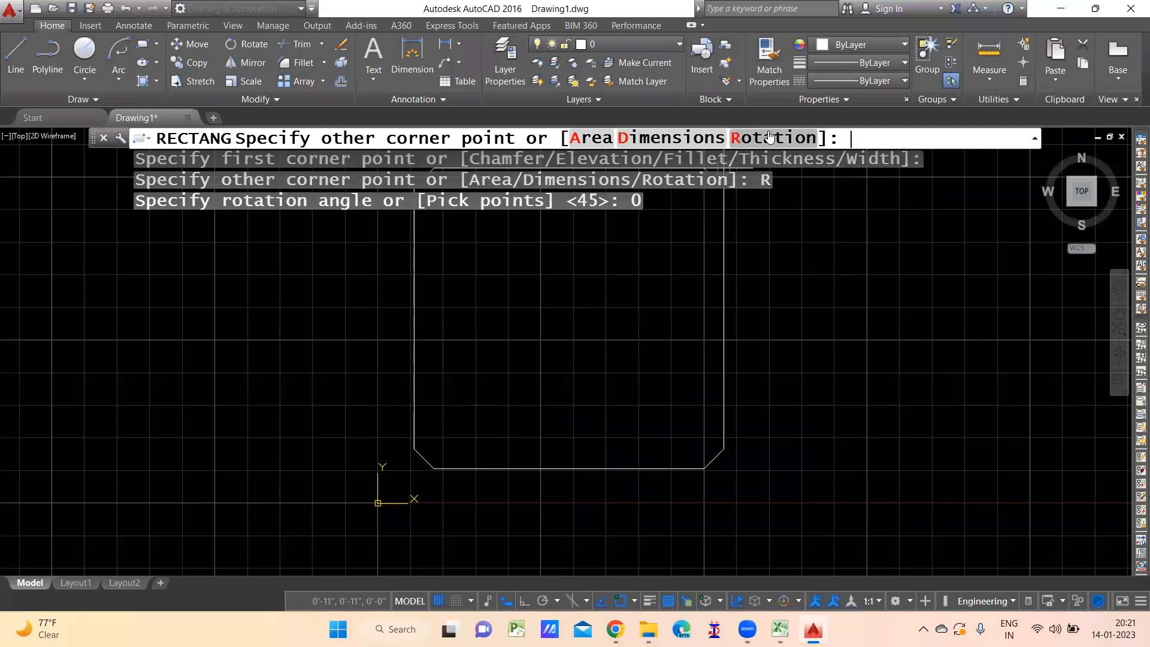
- Finish the chamfered rectangle with length 10' and width 5', extending up and right from its first corner
{"action": "left_click", "coordinate": [654, 138]}
{"action": "key", "text": "Return"}
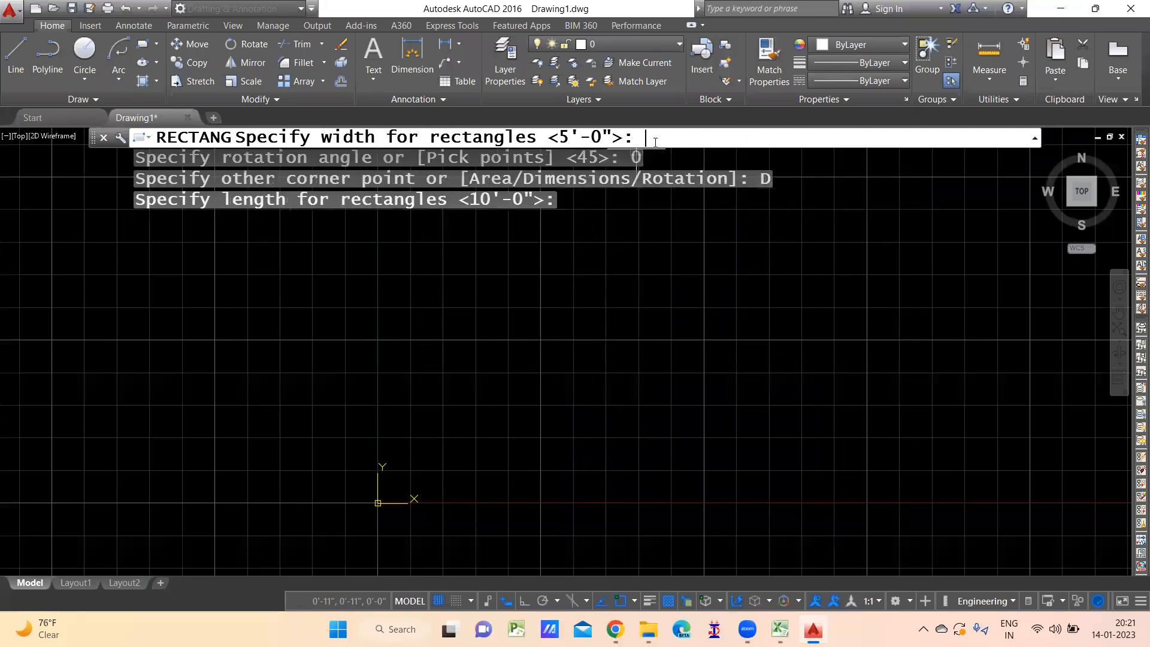
{"action": "key", "text": "Return"}
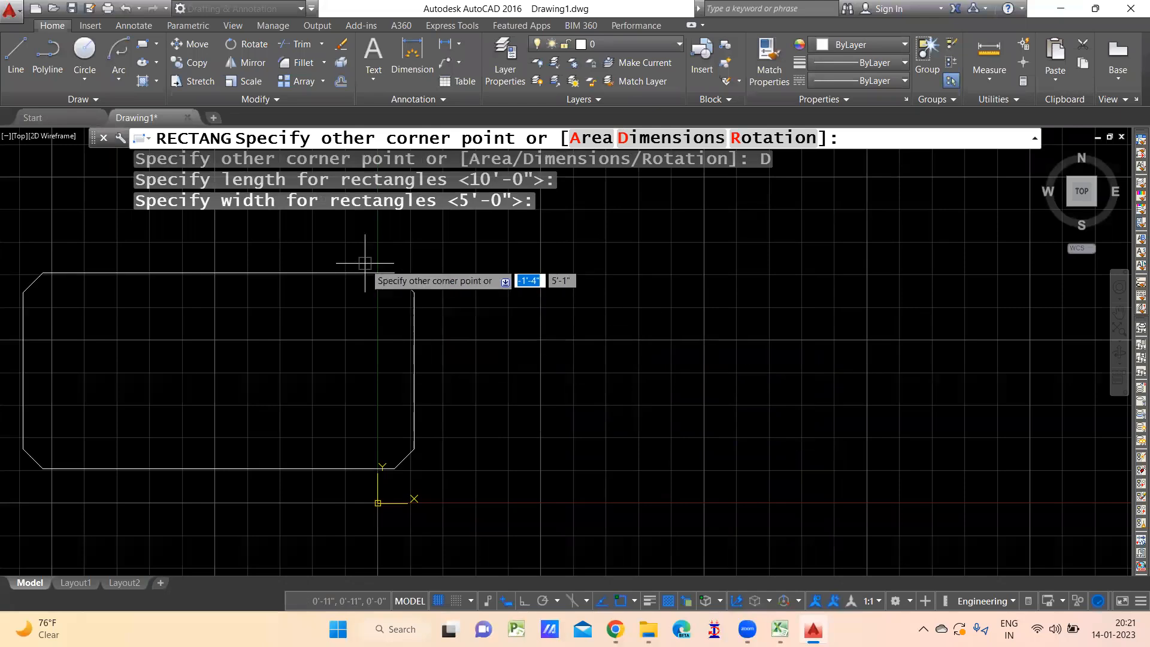
{"action": "scroll", "coordinate": [367, 263], "scroll_direction": "up", "scroll_amount": 2}
{"action": "scroll", "coordinate": [726, 279], "scroll_direction": "down", "scroll_amount": 4}
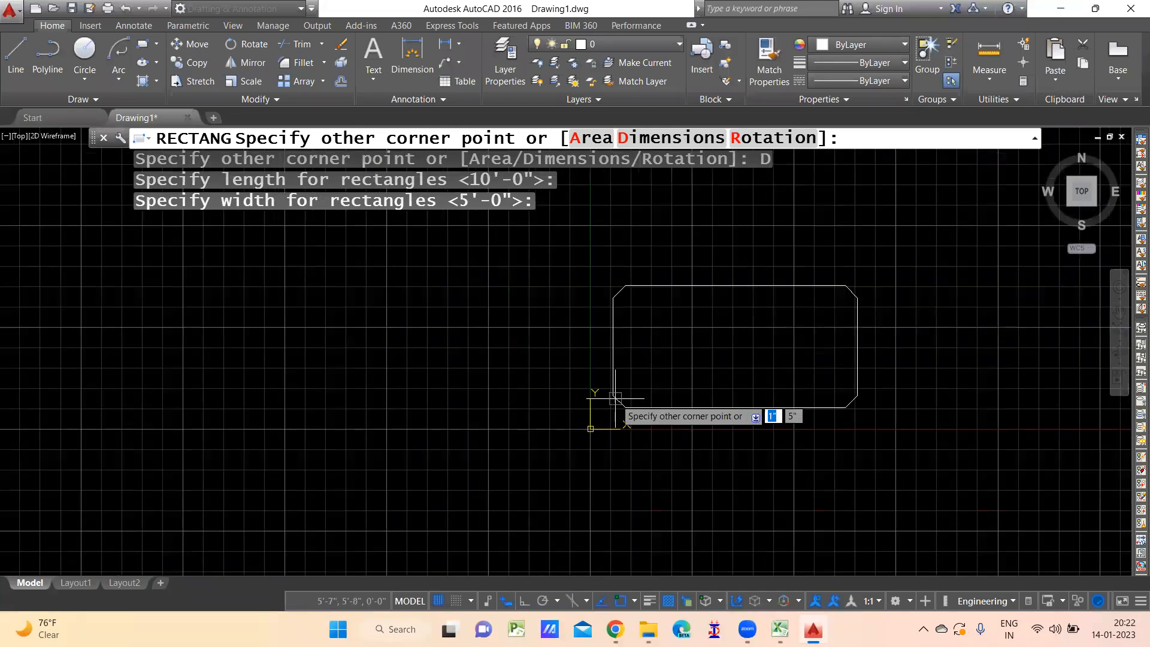
{"action": "left_click", "coordinate": [898, 272]}
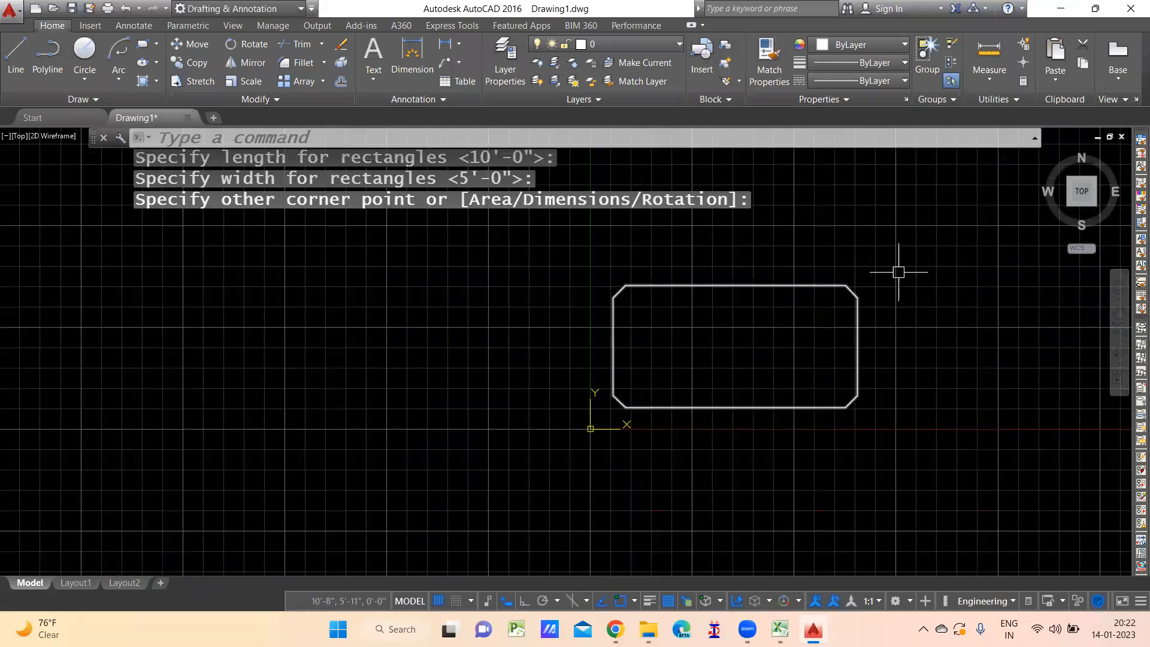
{"action": "middle_click_drag", "start_coordinate": [916, 352], "coordinate": [870, 355]}
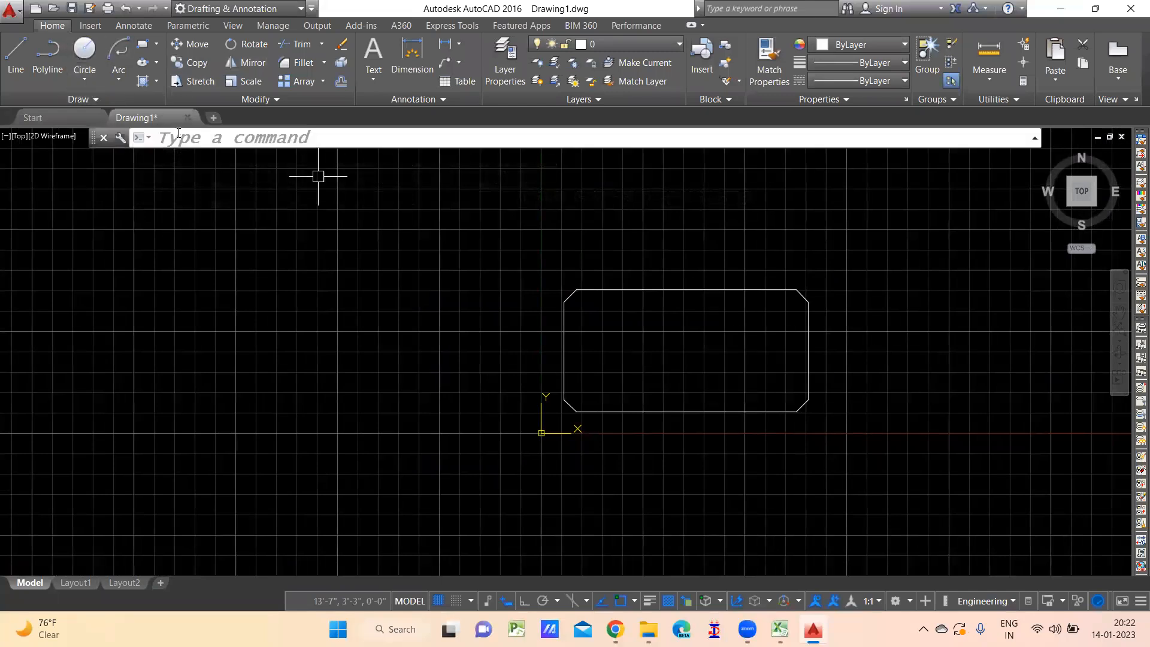
- Start another rectangle and reset both chamfer distances to 0
{"action": "left_click", "coordinate": [149, 45]}
{"action": "middle_click_drag", "start_coordinate": [847, 233], "coordinate": [772, 252]}
{"action": "middle_click_drag", "start_coordinate": [879, 363], "coordinate": [668, 372]}
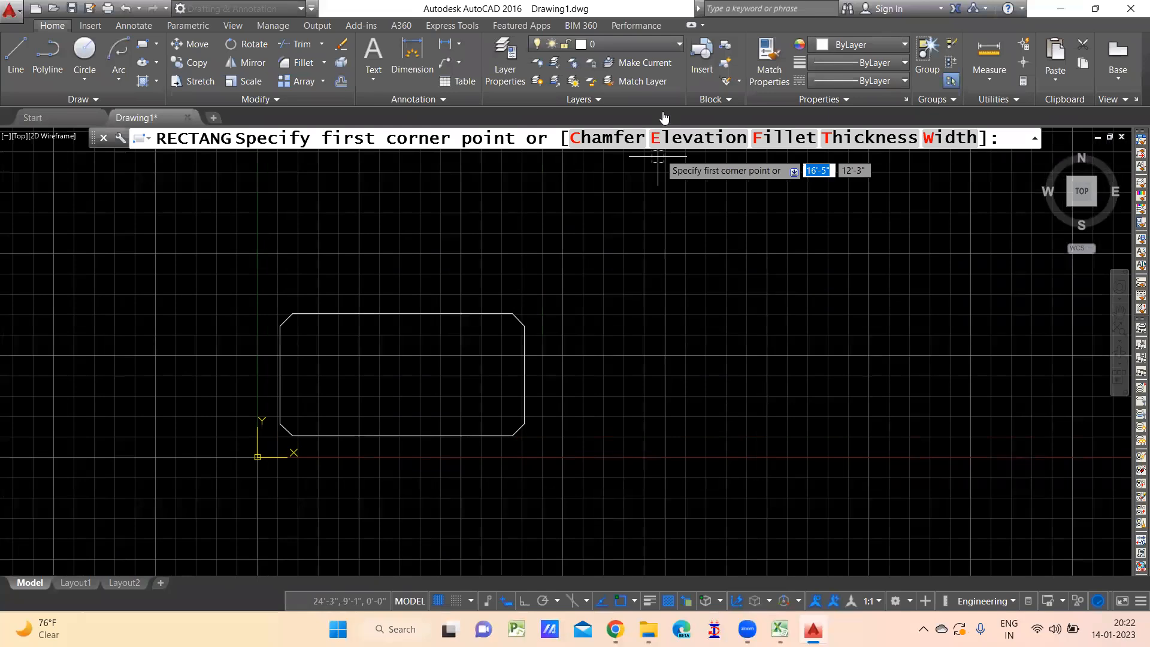
{"action": "left_click", "coordinate": [613, 137]}
{"action": "type", "text": "0"}
{"action": "key", "text": "Return"}
{"action": "type", "text": "0"}
{"action": "key", "text": "Return"}
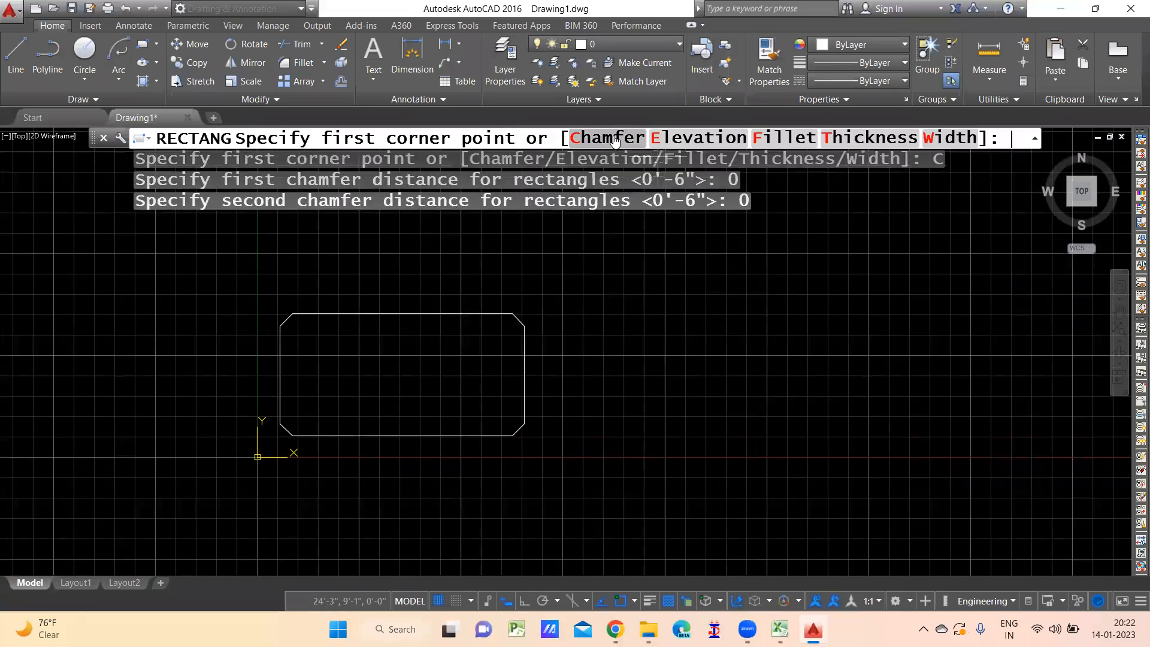
- Draw a rectangle with a 6" fillet radius, 10' long and 5' wide, to the right of the chamfered one
{"action": "left_click", "coordinate": [781, 140]}
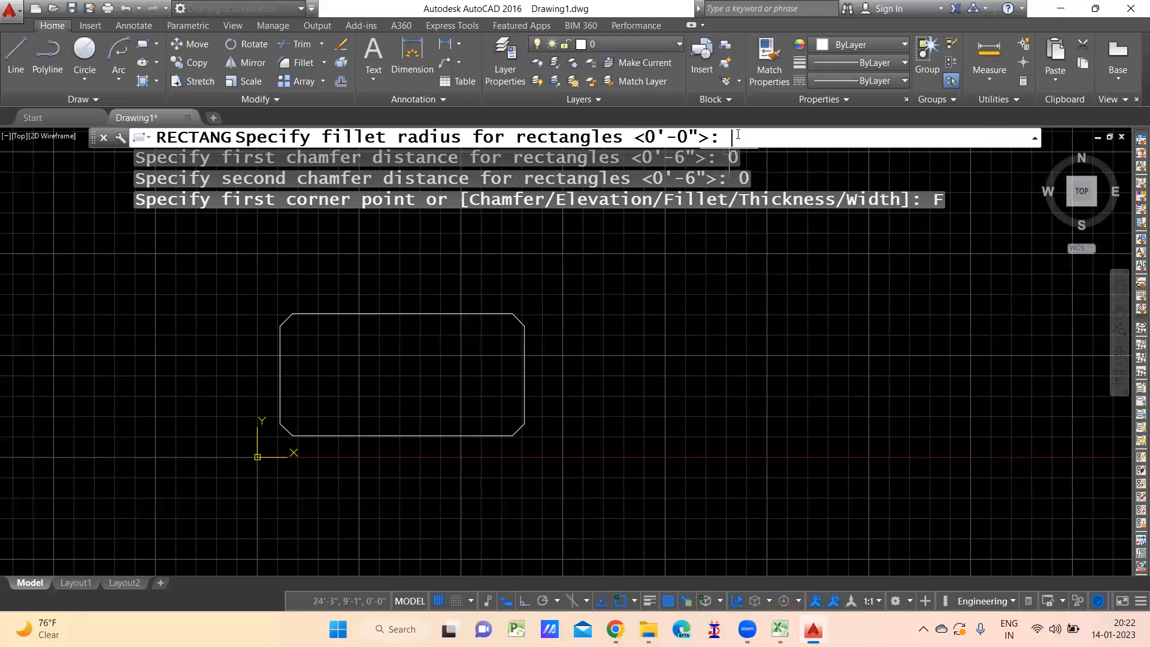
{"action": "type", "text": "6\""}
{"action": "key", "text": "Return"}
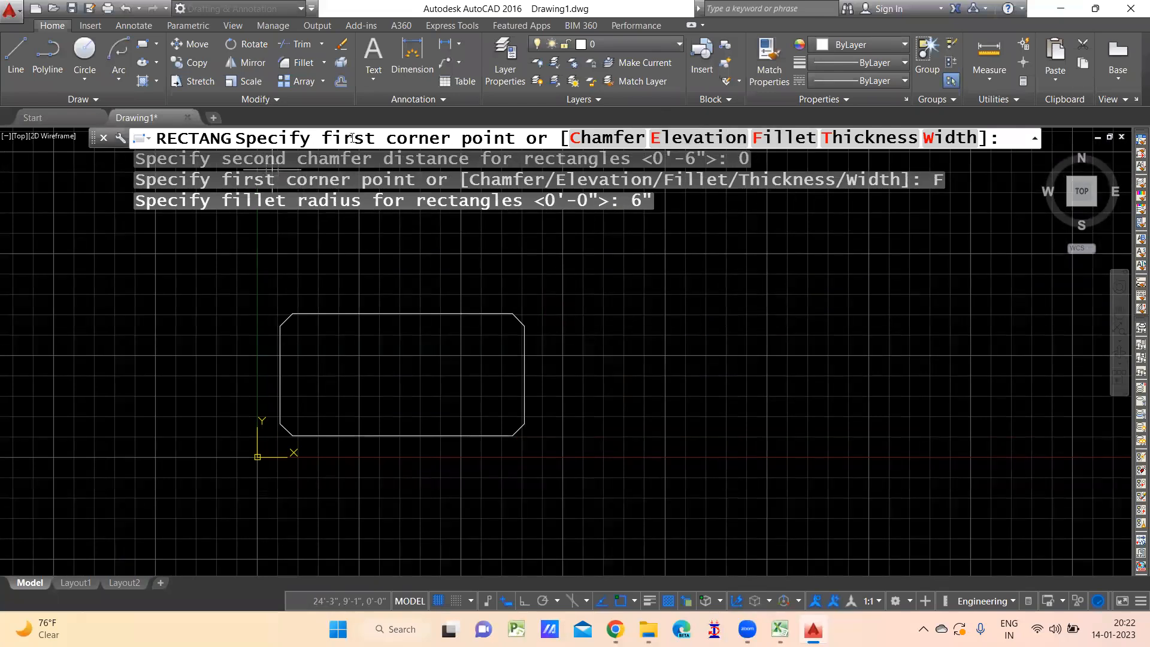
{"action": "mouse_move", "coordinate": [611, 477]}
{"action": "middle_mouse_down"}
{"action": "mouse_move", "coordinate": [670, 501]}
{"action": "mouse_move", "coordinate": [429, 377]}
{"action": "middle_mouse_up"}
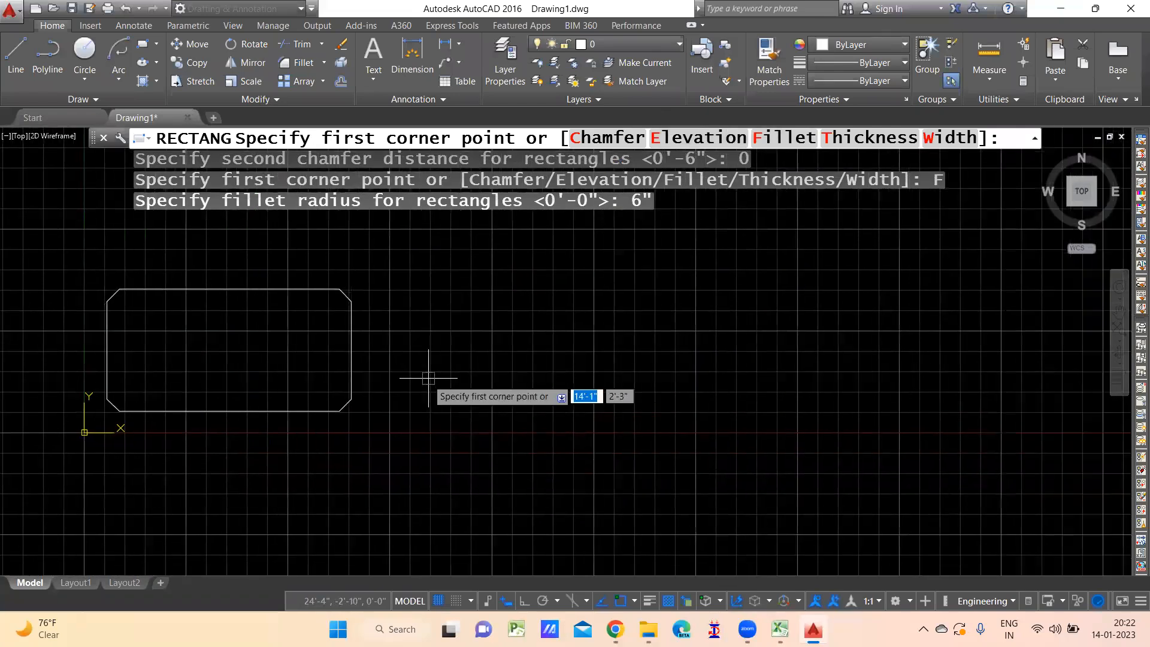
{"action": "left_click", "coordinate": [428, 378]}
{"action": "left_click", "coordinate": [681, 135]}
{"action": "key", "text": "Return"}
{"action": "key", "text": "Return"}
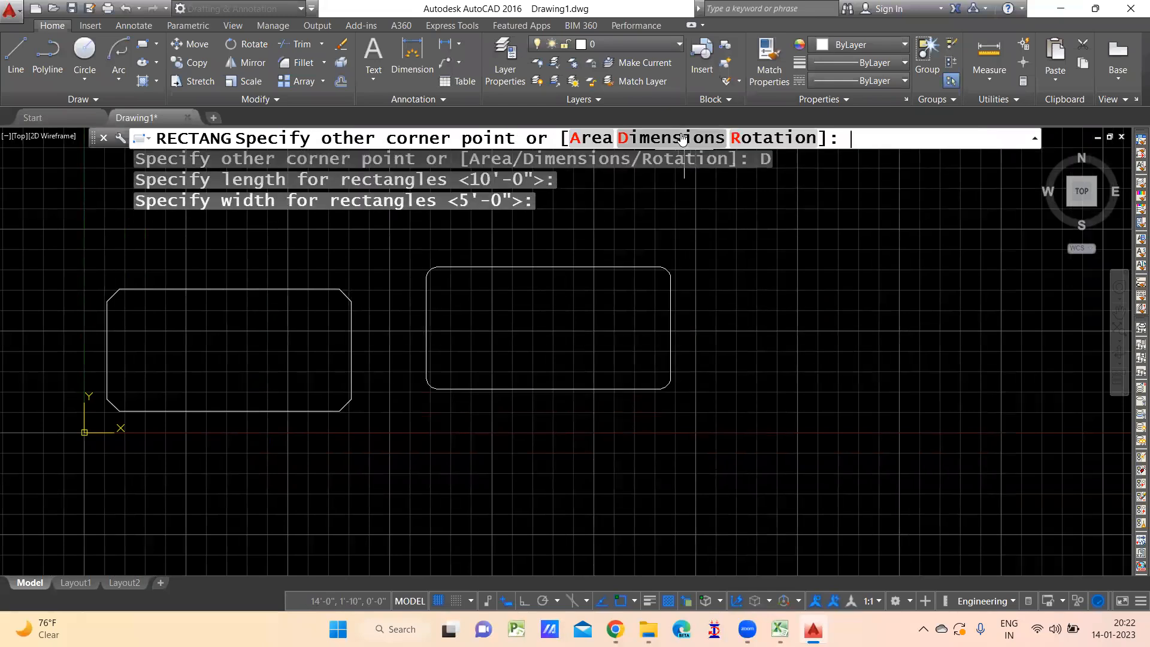
{"action": "left_click", "coordinate": [733, 285]}
{"action": "scroll", "coordinate": [495, 287], "scroll_direction": "up", "scroll_amount": 3}
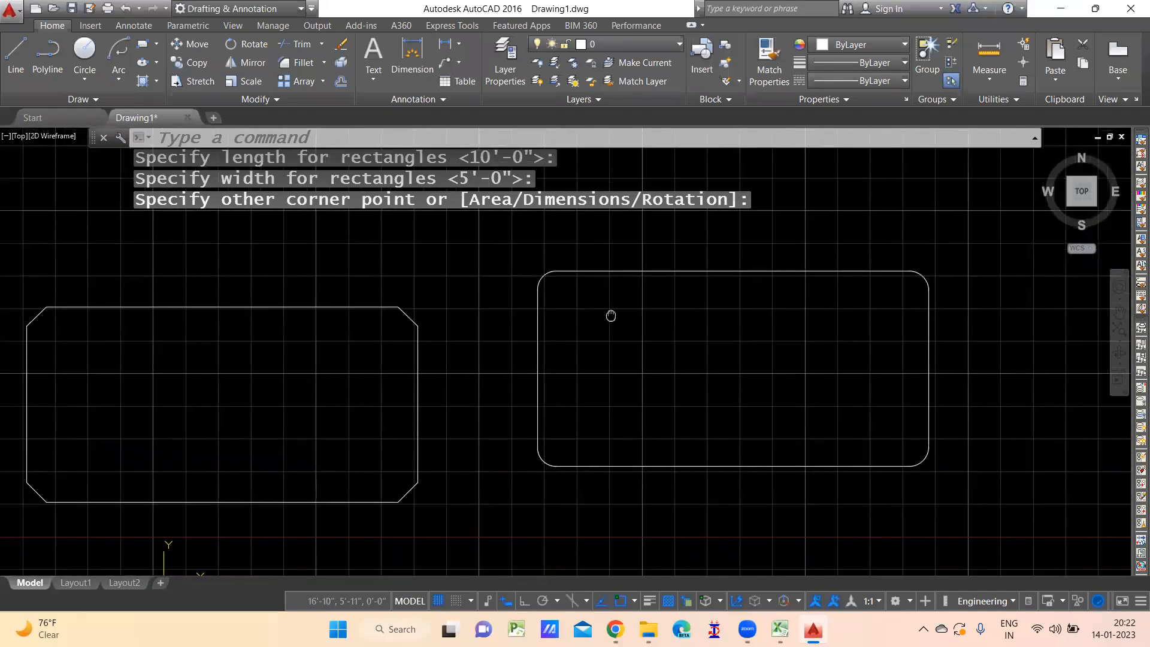
{"action": "left_click", "coordinate": [244, 276]}
{"action": "middle_click_drag", "start_coordinate": [598, 349], "coordinate": [207, 418]}
{"action": "scroll", "coordinate": [416, 333], "scroll_direction": "up", "scroll_amount": 2}
{"action": "left_click", "coordinate": [416, 332]}
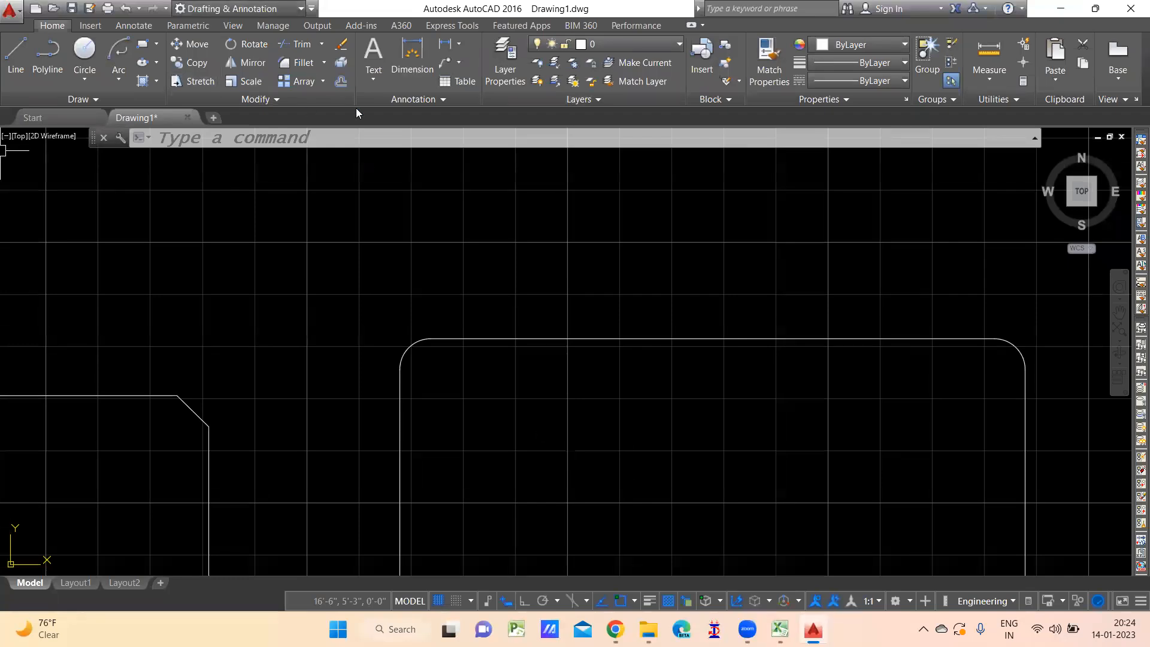
- Start a new rectangle and reset the fillet radius to 0
{"action": "left_click", "coordinate": [143, 43]}
{"action": "scroll", "coordinate": [419, 266], "scroll_direction": "down", "scroll_amount": 5}
{"action": "middle_click_drag", "start_coordinate": [619, 298], "coordinate": [519, 288]}
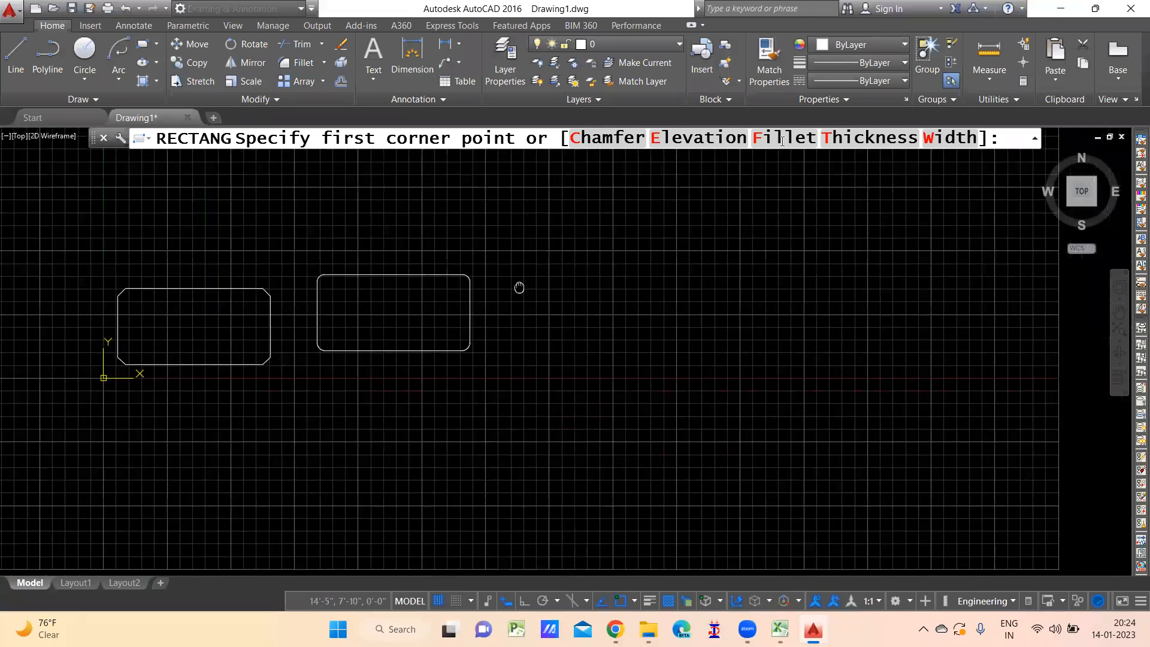
{"action": "left_click", "coordinate": [782, 138]}
{"action": "type", "text": "0"}
{"action": "key", "text": "Return"}
- Draw a rectangle at elevation 5', with length 10' and width 5', to the right of the filleted one
{"action": "left_click", "coordinate": [686, 139]}
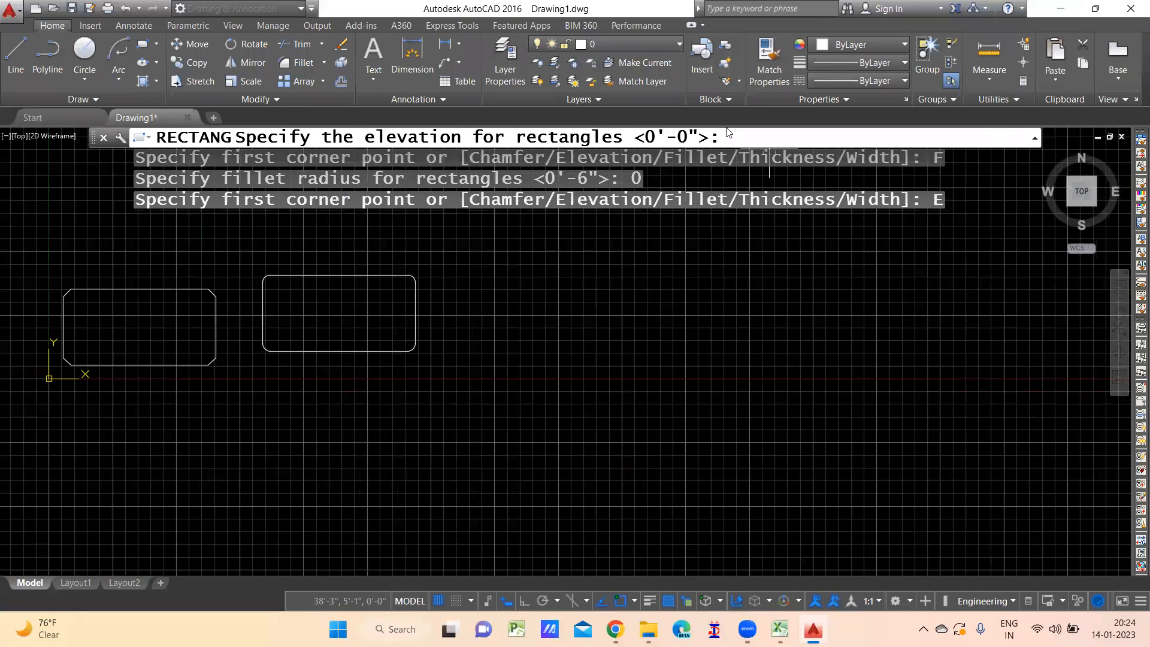
{"action": "type", "text": "5'"}
{"action": "key", "text": "Return"}
{"action": "left_click", "coordinate": [450, 276]}
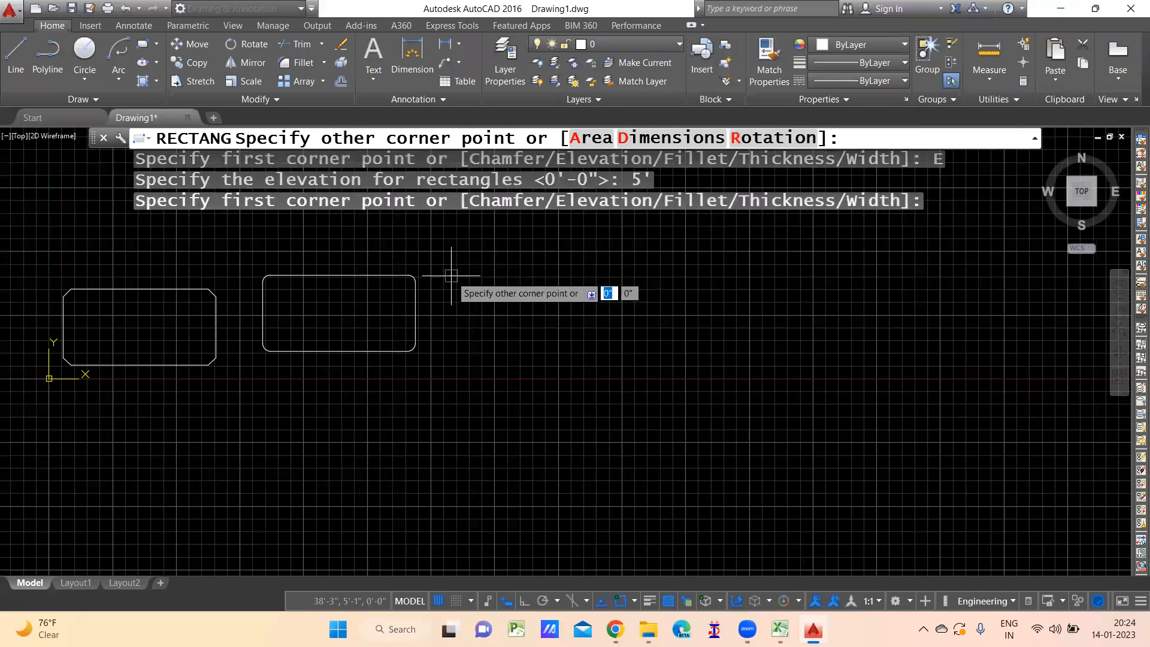
{"action": "scroll", "coordinate": [578, 328], "scroll_direction": "up", "scroll_amount": 5}
{"action": "type", "text": "D"}
{"action": "key", "text": "Return"}
{"action": "scroll", "coordinate": [531, 397], "scroll_direction": "down", "scroll_amount": 4}
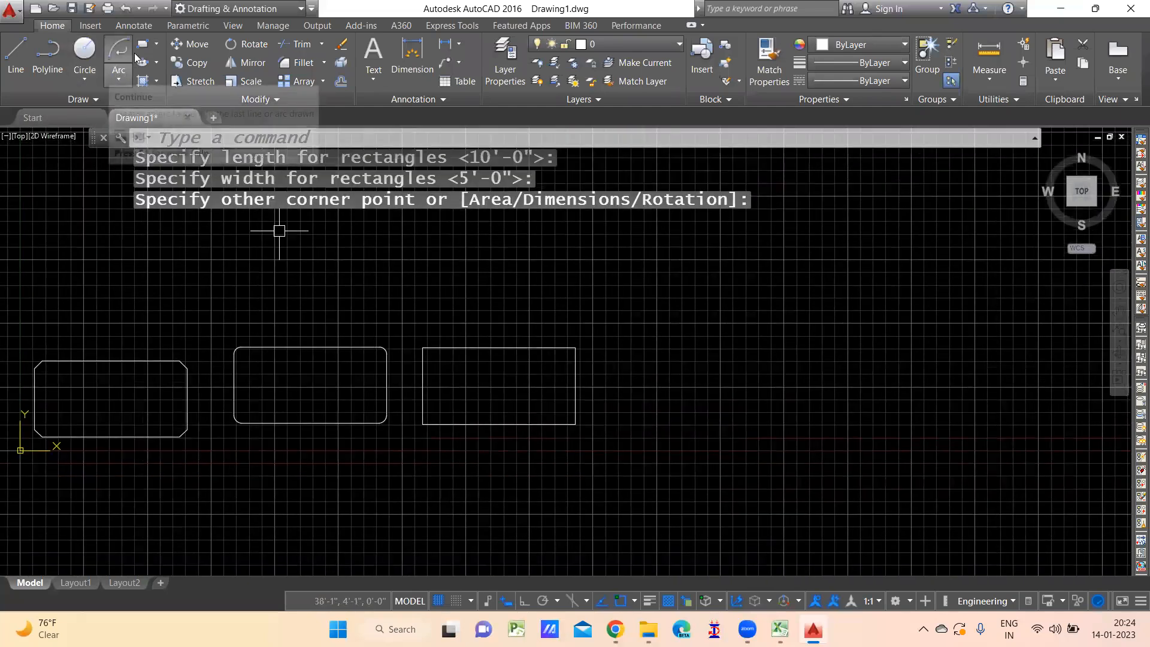
- Start another rectangle and reset its elevation to 0
{"action": "key", "text": "Return"}
{"action": "middle_click_drag", "start_coordinate": [754, 275], "coordinate": [631, 303]}
{"action": "left_click", "coordinate": [688, 139]}
{"action": "type", "text": "0"}
{"action": "key", "text": "Return"}
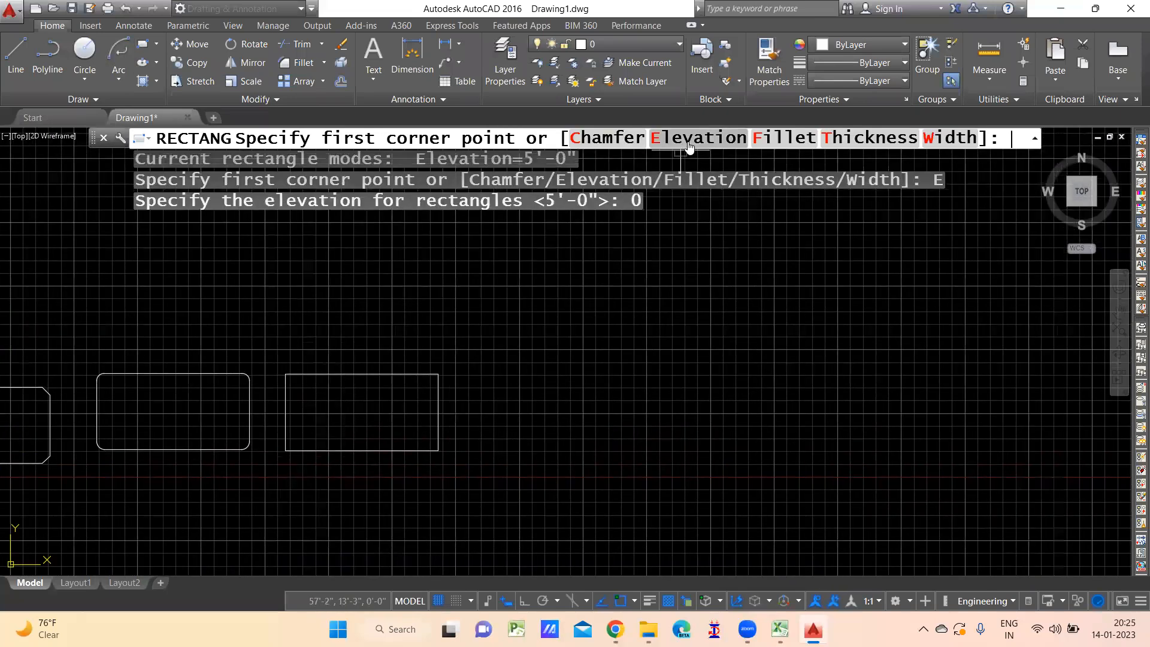
- Draw a rectangle with a thickness of 5', 10' long and 5' wide, to the right of the elevated one
{"action": "left_click", "coordinate": [841, 142]}
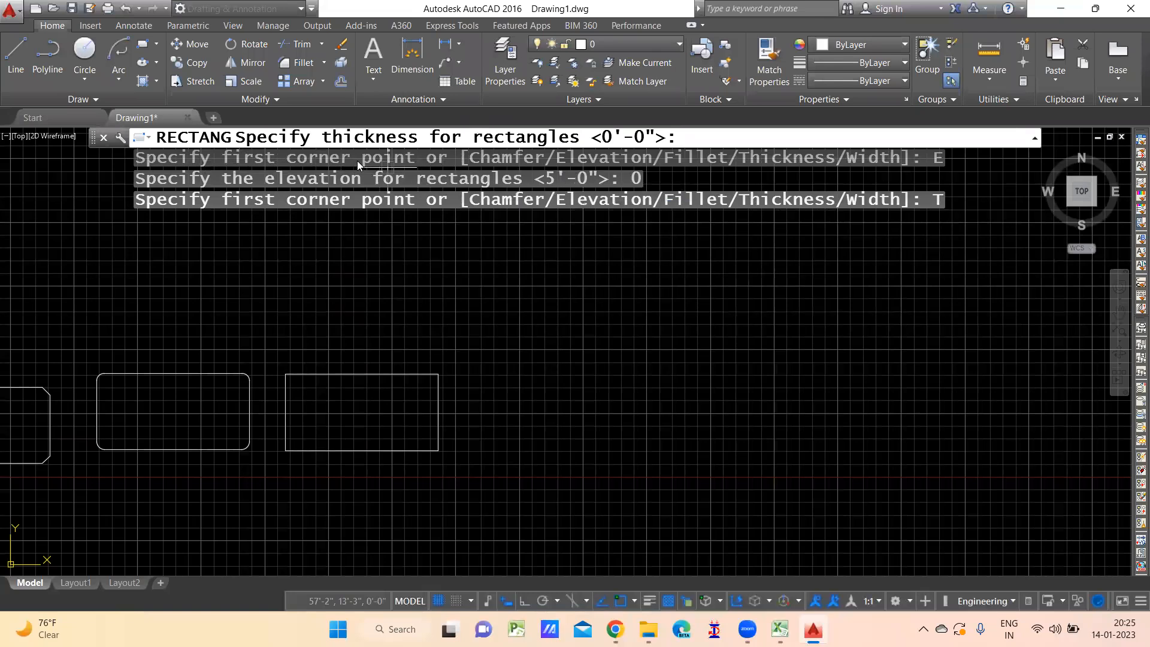
{"action": "type", "text": "5'"}
{"action": "key", "text": "Return"}
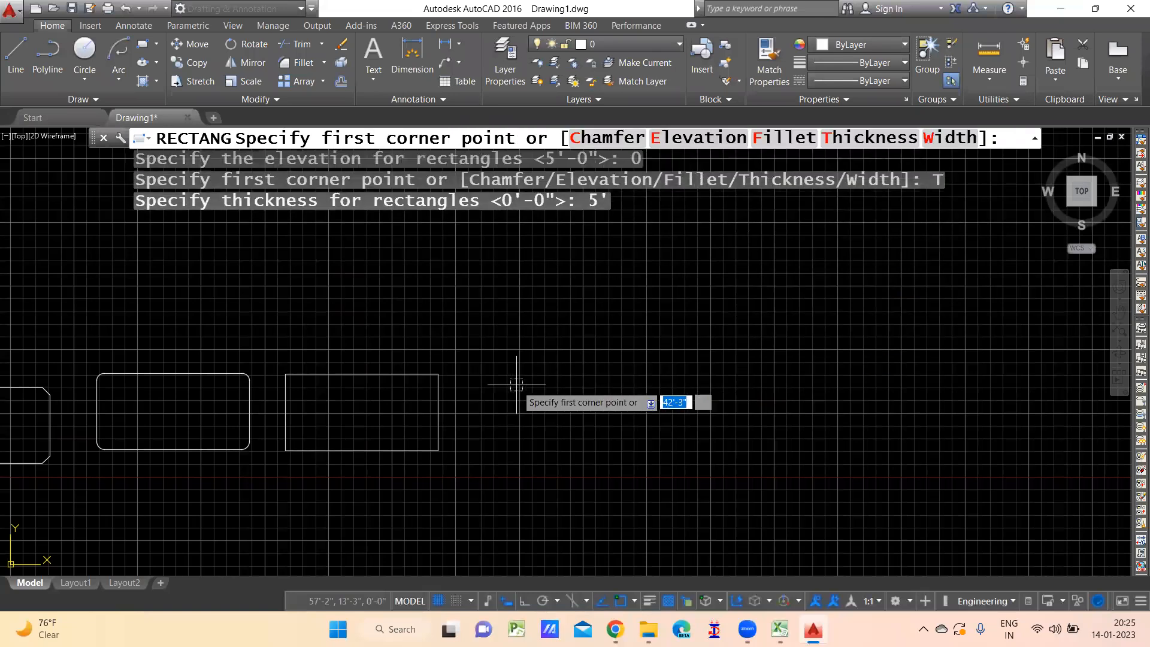
{"action": "left_click", "coordinate": [480, 377]}
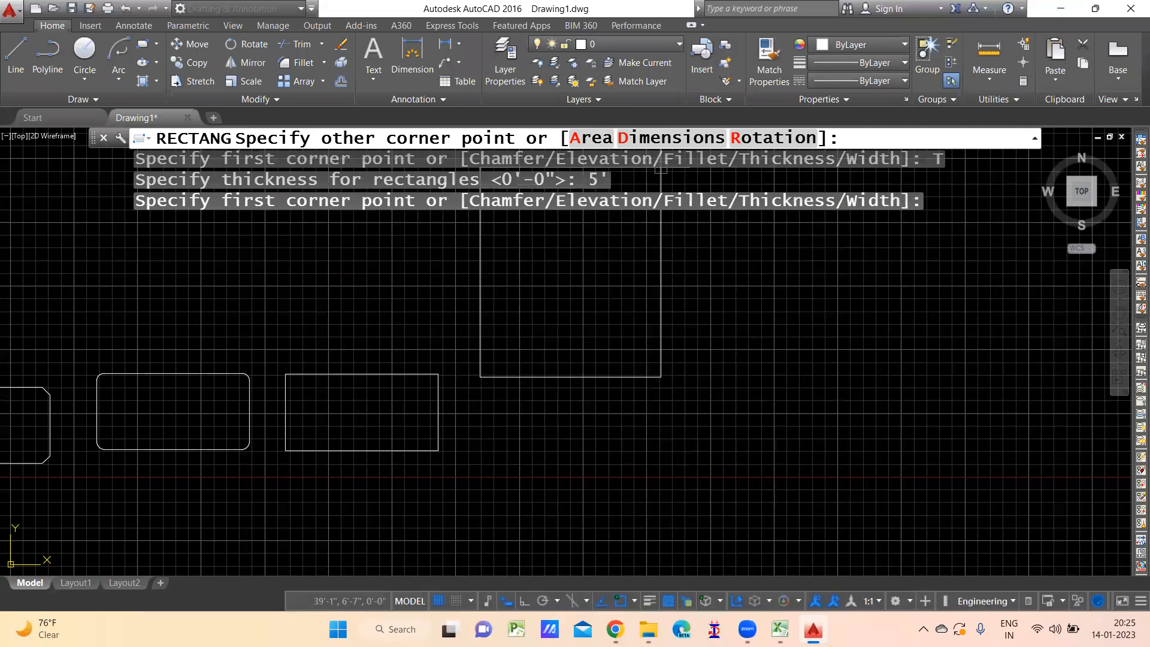
{"action": "type", "text": "d"}
{"action": "key", "text": "Return"}
{"action": "key", "text": "Return"}
{"action": "key", "text": "Return"}
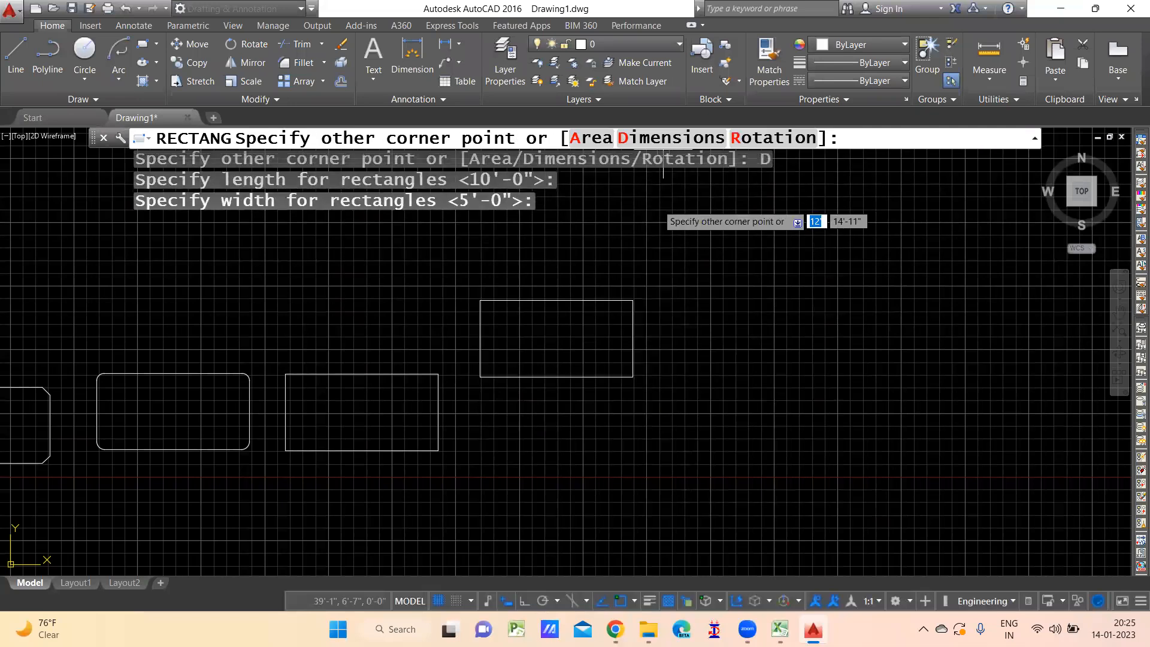
{"action": "left_click", "coordinate": [661, 510]}
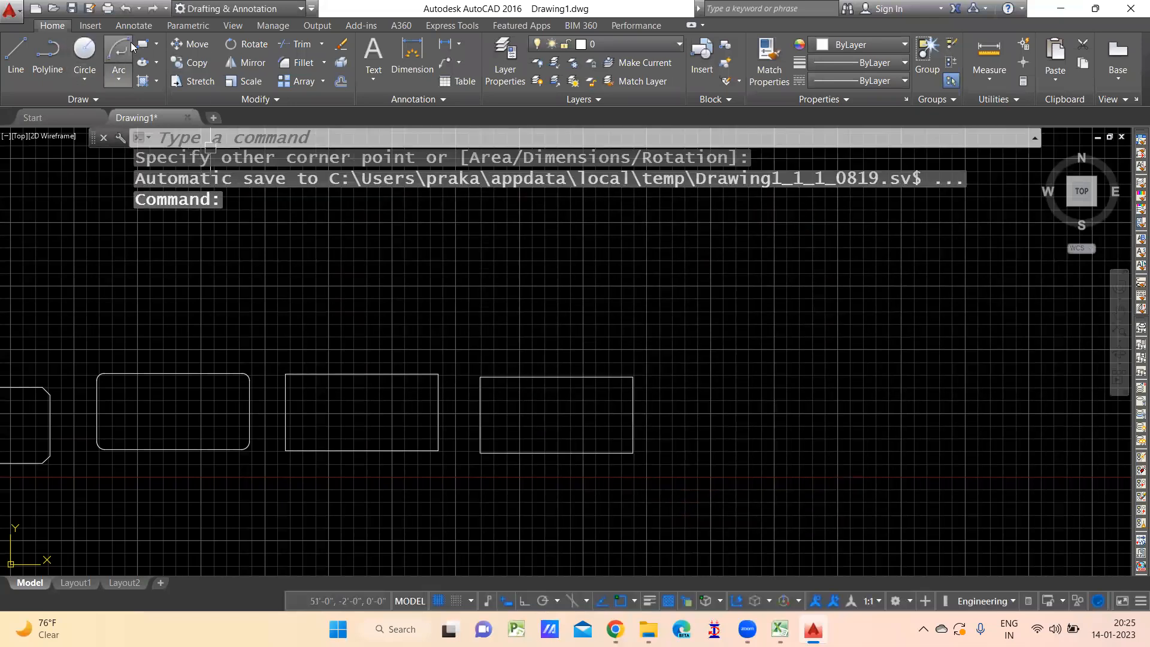
- Start a new rectangle and reset the thickness to 0
{"action": "left_click", "coordinate": [142, 48]}
{"action": "type", "text": "T"}
{"action": "key", "text": "Return"}
{"action": "type", "text": "0"}
{"action": "key", "text": "Return"}
- Draw a rectangle with a 6" line width, 10' long and 5' wide, to the right of the thickened one
{"action": "type", "text": "W"}
{"action": "key", "text": "Return"}
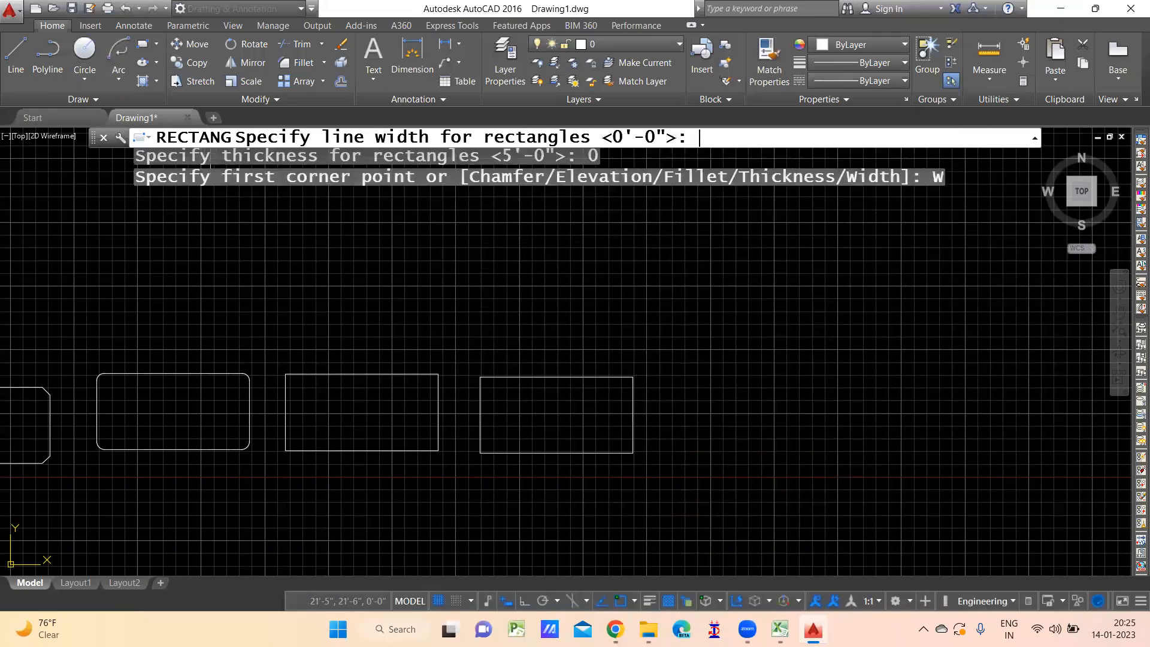
{"action": "type", "text": "6"}
{"action": "key", "text": "Return"}
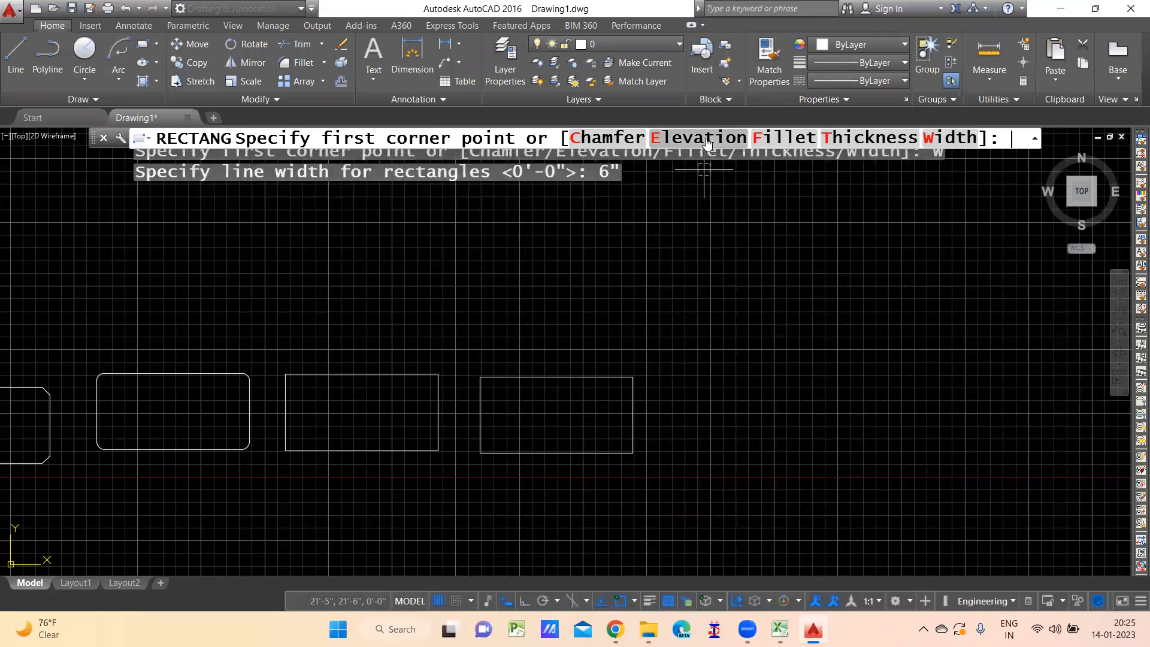
{"action": "left_click", "coordinate": [685, 373]}
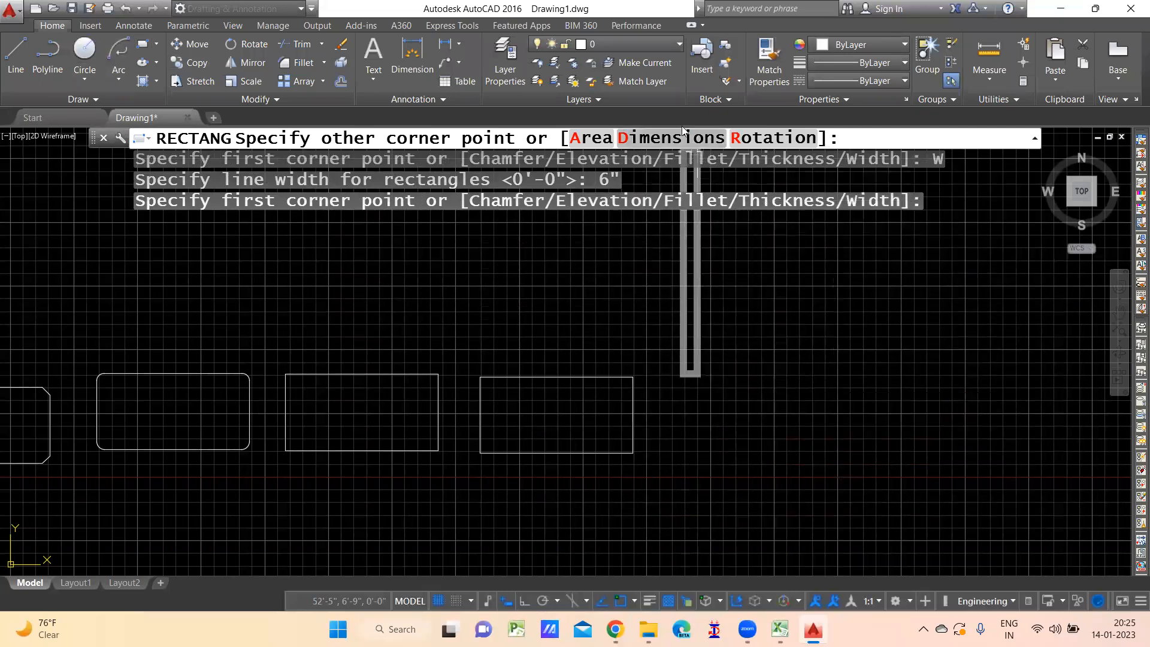
{"action": "left_click", "coordinate": [658, 138]}
{"action": "key", "text": "Return"}
{"action": "key", "text": "Return"}
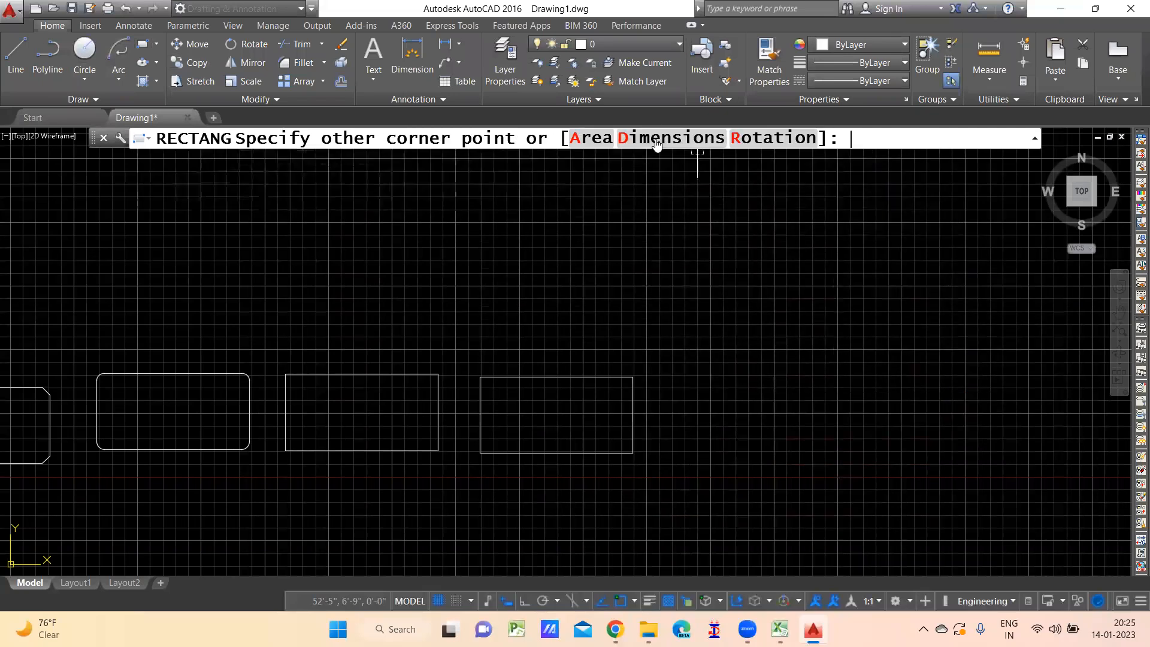
{"action": "left_click", "coordinate": [755, 434]}
- Examine the row of chamfered, filleted, elevated, thickened and wide-line rectangles in the top view
{"action": "mouse_move", "coordinate": [609, 398]}
{"action": "middle_mouse_down"}
{"action": "mouse_move", "coordinate": [647, 406]}
{"action": "mouse_move", "coordinate": [800, 388]}
{"action": "middle_mouse_up"}
{"action": "scroll", "coordinate": [110, 380], "scroll_direction": "up", "scroll_amount": 2}
{"action": "middle_click_drag", "start_coordinate": [635, 351], "coordinate": [403, 303]}
{"action": "middle_click_drag", "start_coordinate": [670, 340], "coordinate": [407, 351]}
{"action": "scroll", "coordinate": [908, 348], "scroll_direction": "down", "scroll_amount": 2}
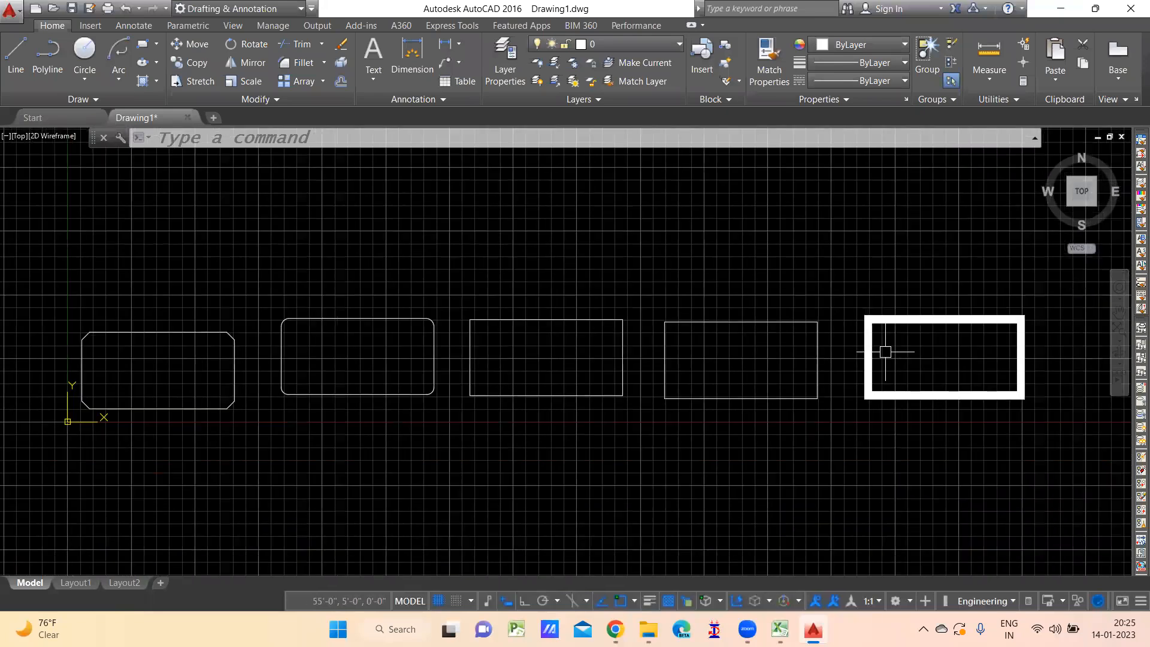
{"action": "scroll", "coordinate": [160, 365], "scroll_direction": "up", "scroll_amount": 2}
{"action": "middle_click_drag", "start_coordinate": [161, 365], "coordinate": [505, 353]}
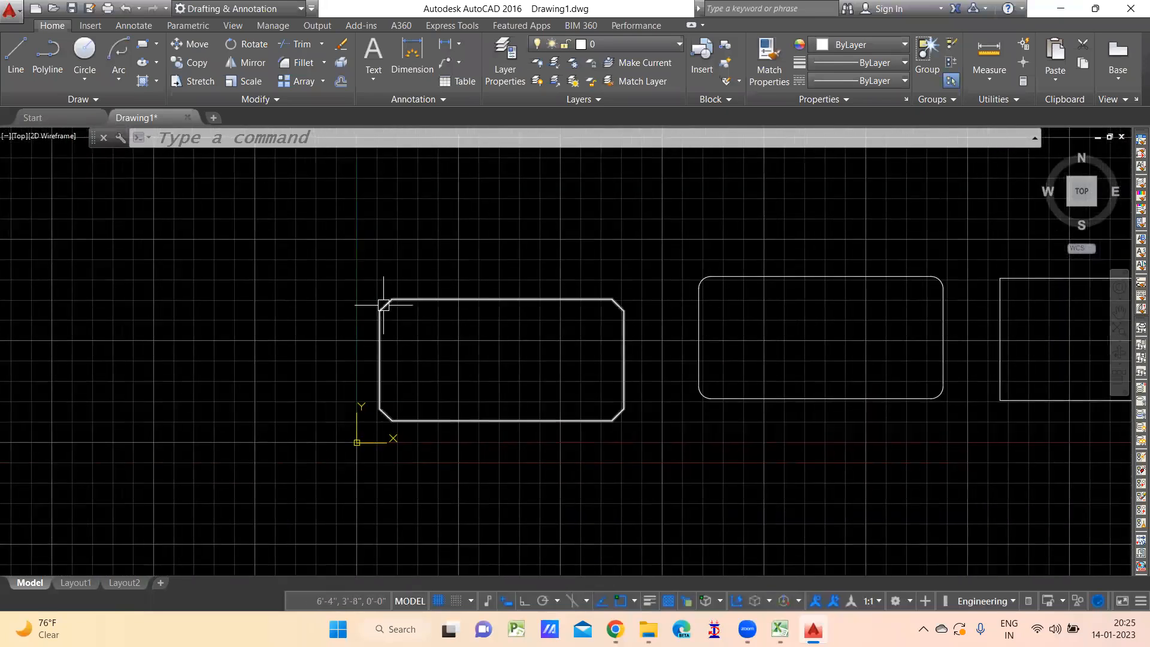
{"action": "middle_click_drag", "start_coordinate": [818, 302], "coordinate": [345, 309]}
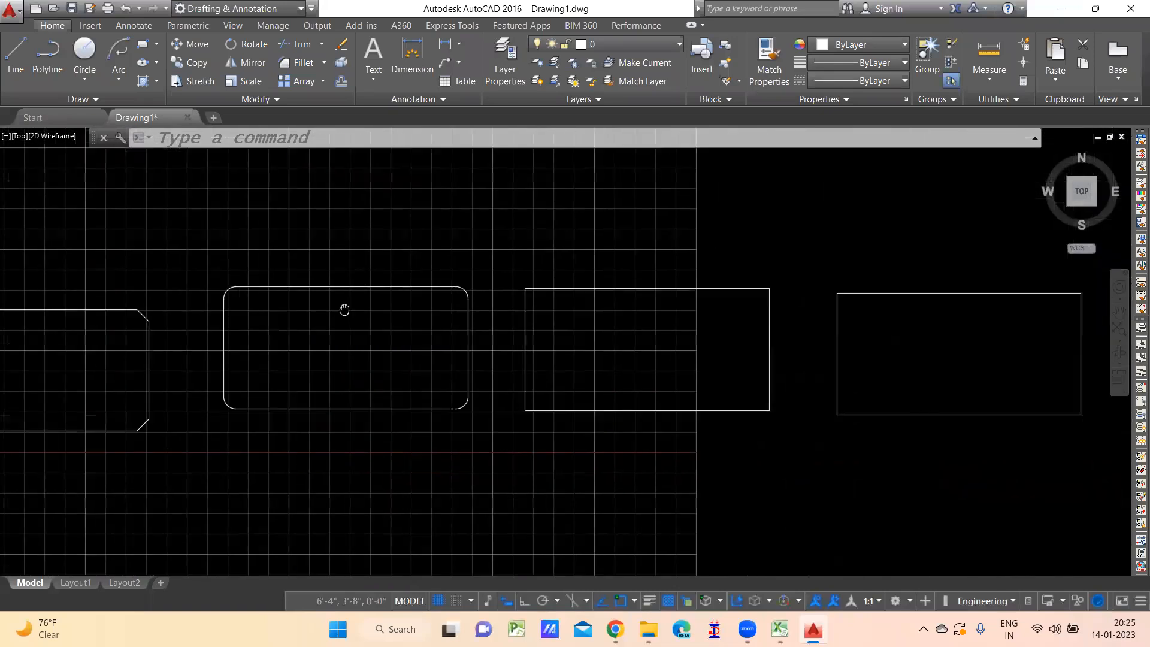
{"action": "scroll", "coordinate": [634, 321], "scroll_direction": "down", "scroll_amount": 2}
{"action": "middle_click_drag", "start_coordinate": [634, 321], "coordinate": [526, 327]}
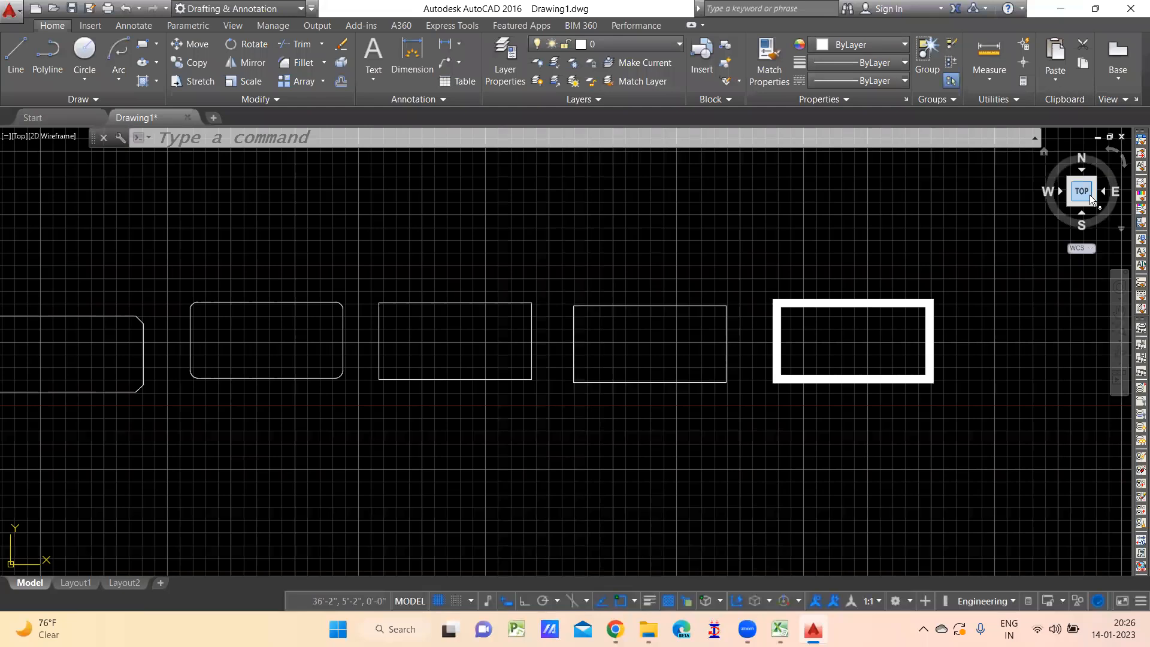
- Inspect the rectangles' elevation and thickness in a 3D view using the Shaded visual style
{"action": "left_click", "coordinate": [1044, 152]}
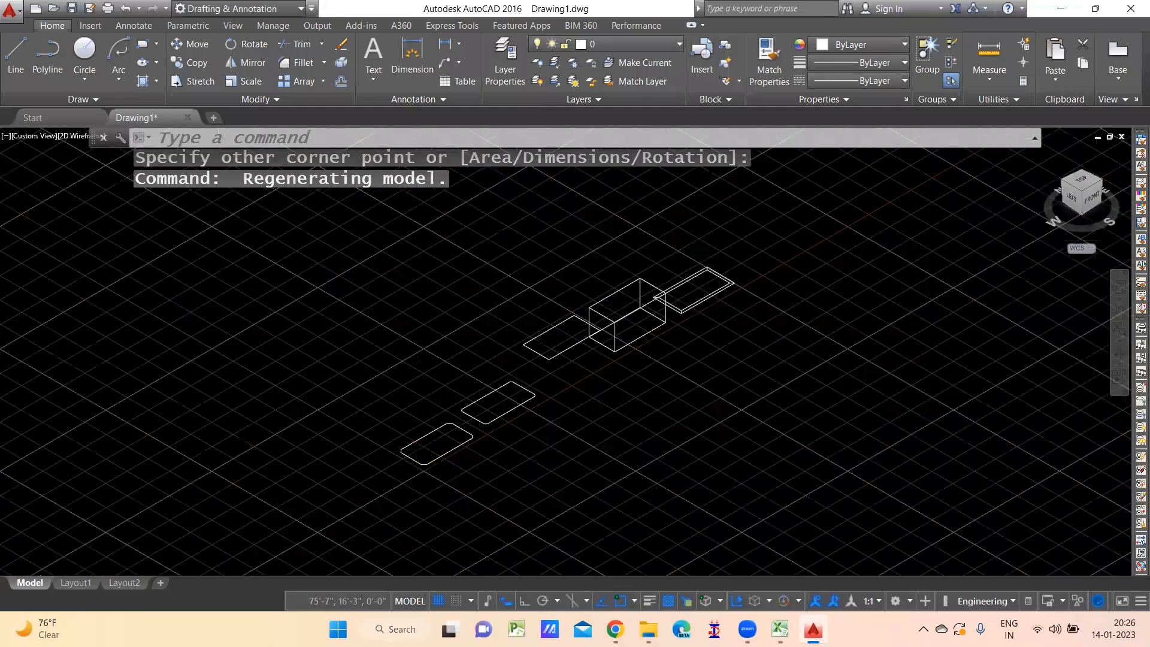
{"action": "middle_click_drag", "start_coordinate": [643, 375], "coordinate": [643, 347], "text": "shift"}
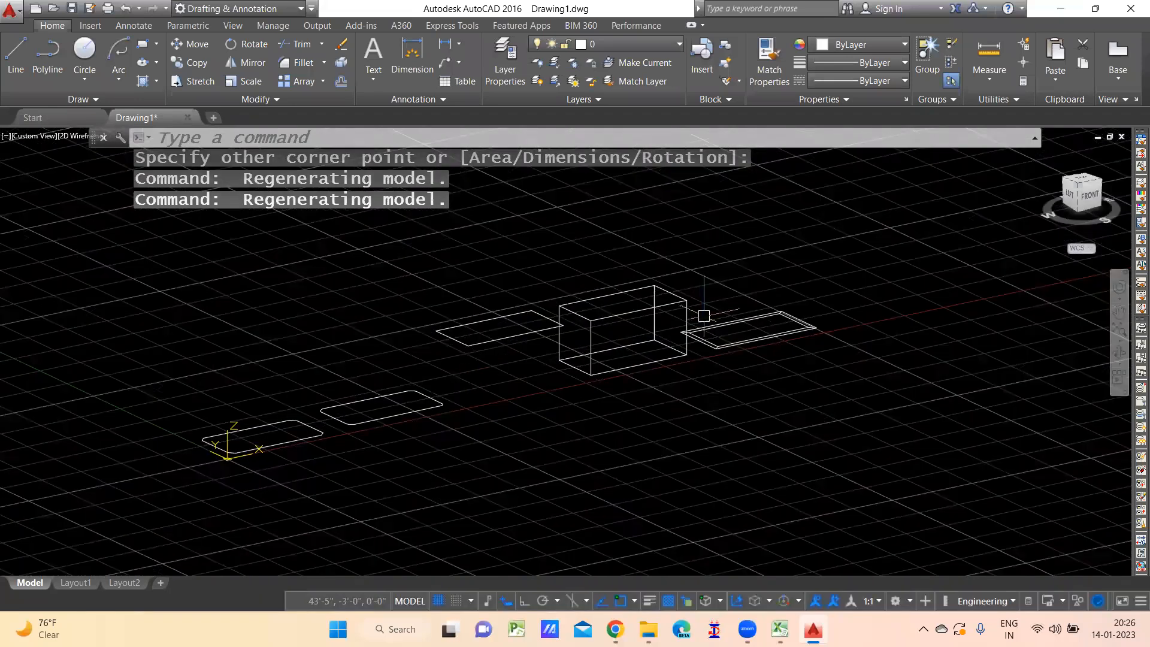
{"action": "scroll", "coordinate": [656, 327], "scroll_direction": "up", "scroll_amount": 2}
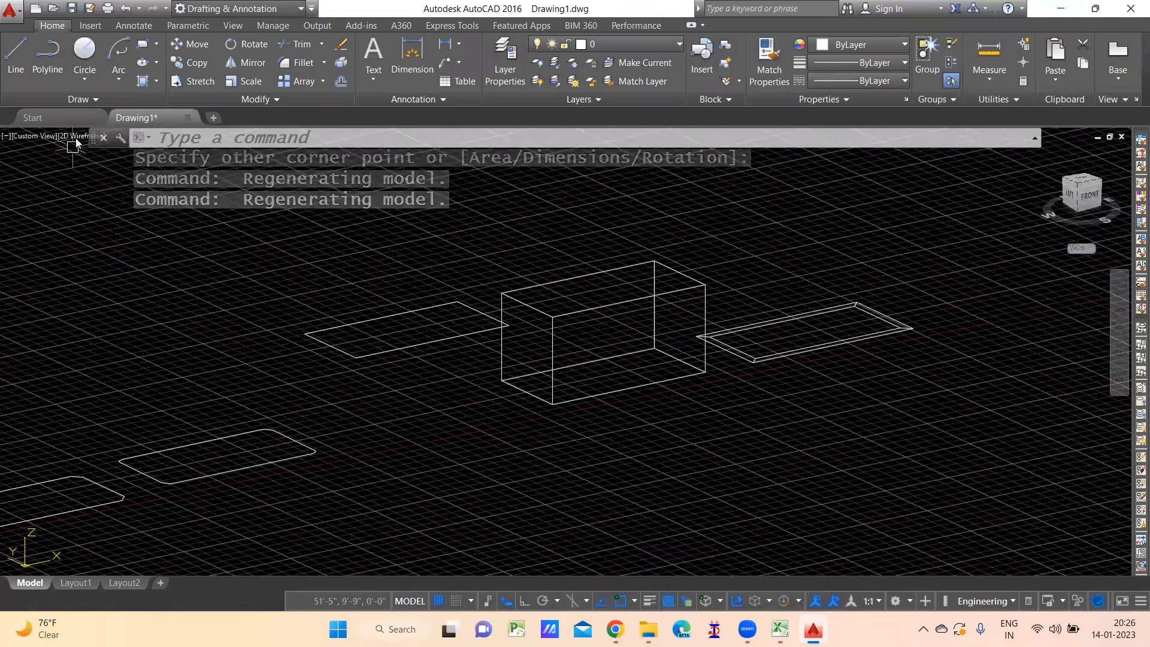
{"action": "left_click", "coordinate": [78, 136]}
{"action": "left_click", "coordinate": [111, 235]}
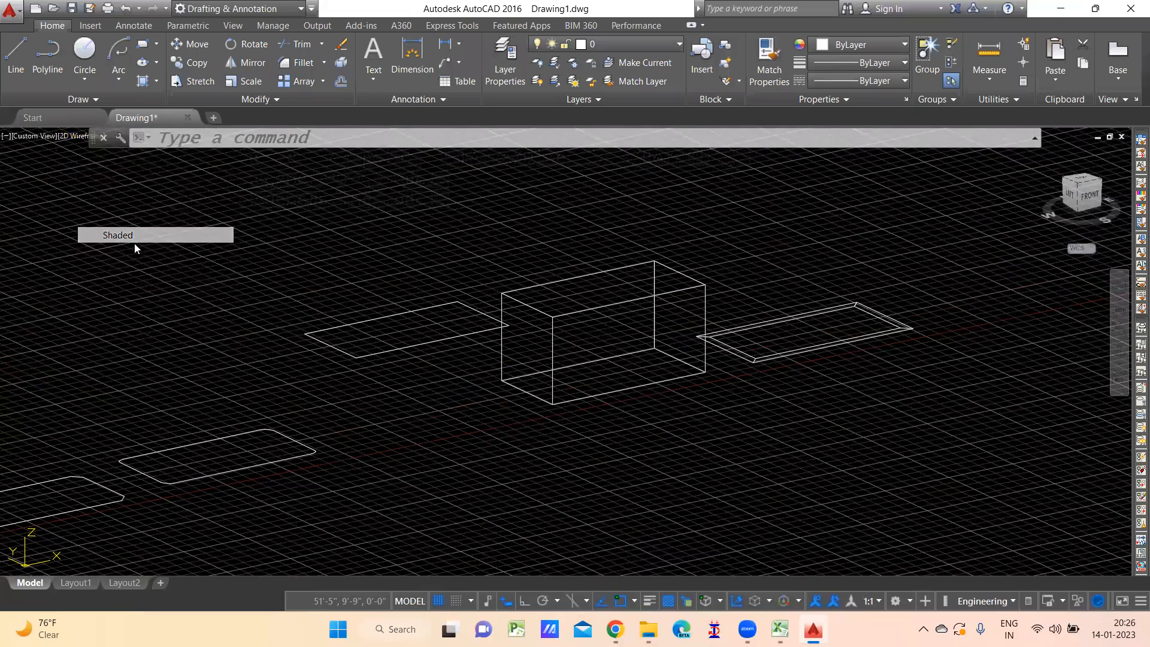
{"action": "middle_click_drag", "start_coordinate": [685, 428], "coordinate": [679, 517], "text": "shift"}
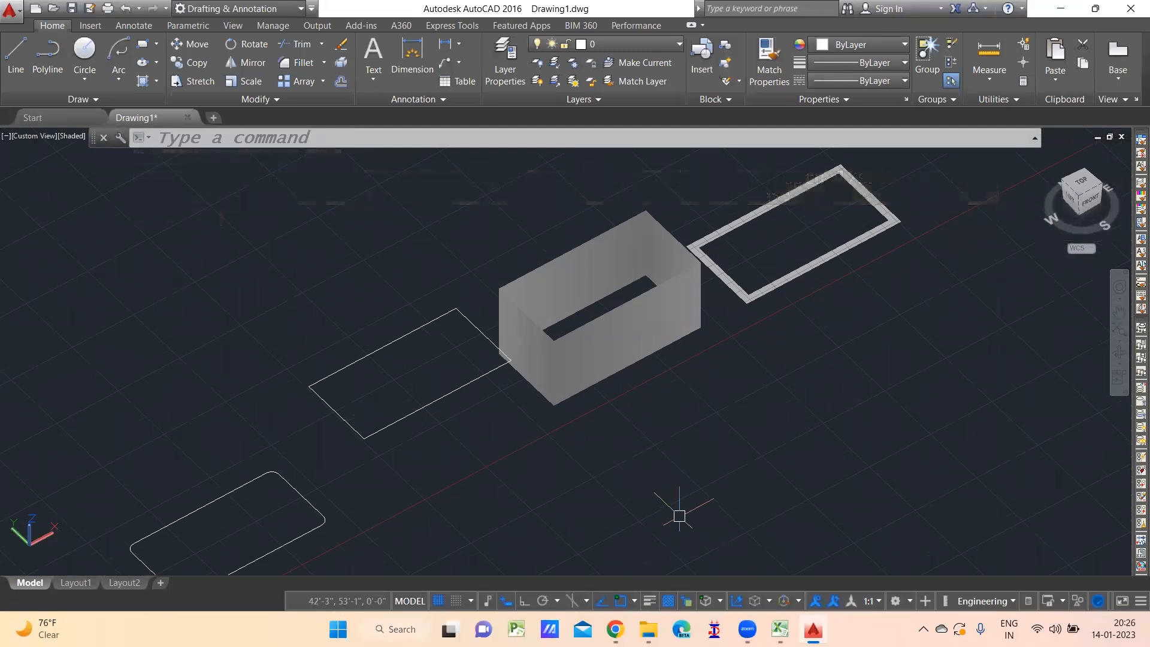
- Return to the top view and the 2D Wireframe visual style
{"action": "left_click", "coordinate": [1082, 181]}
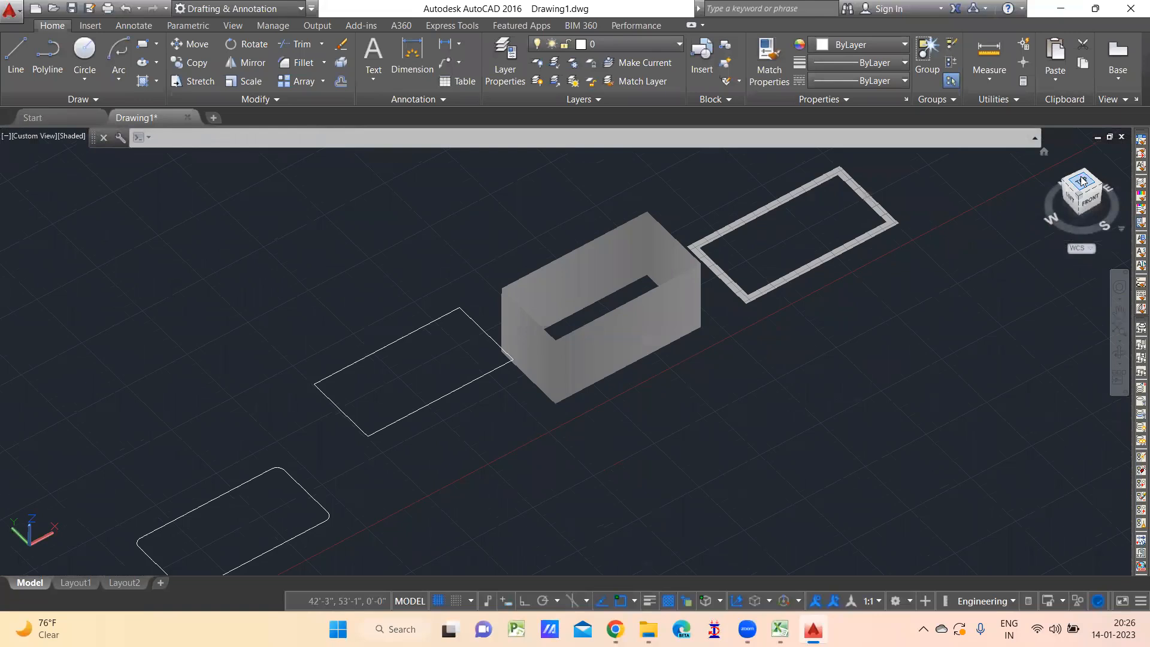
{"action": "left_click", "coordinate": [48, 137]}
{"action": "left_click", "coordinate": [84, 172]}
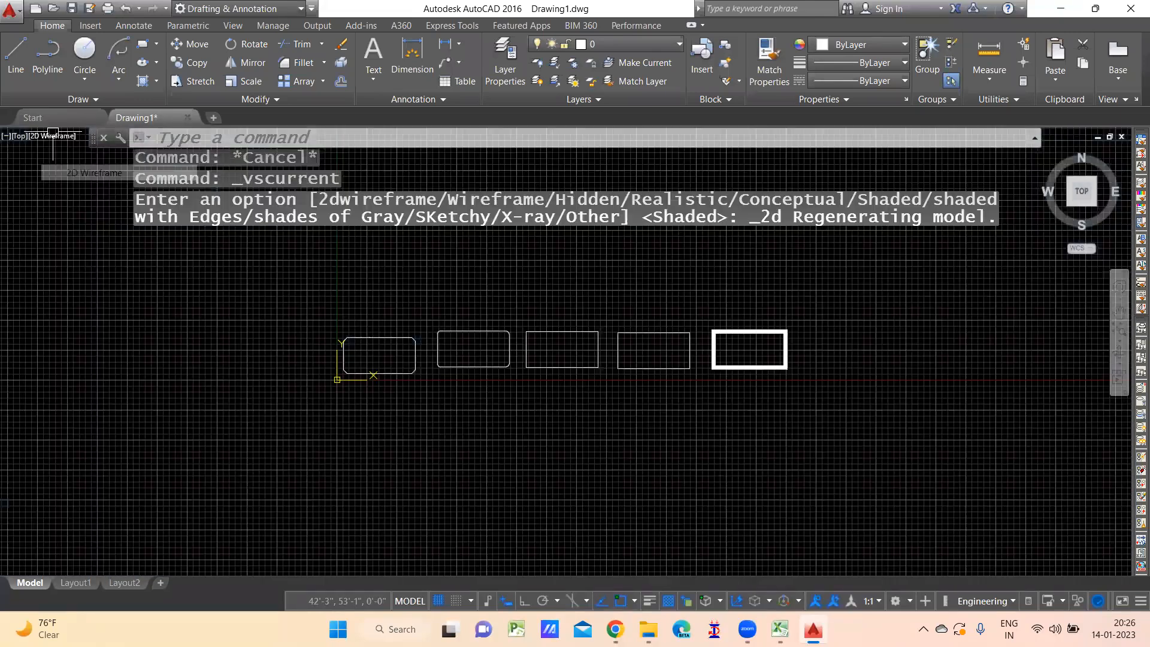
- Erase all five rectangles from the drawing
{"action": "type", "text": "e"}
{"action": "key", "text": "Return"}
{"action": "left_click", "coordinate": [927, 305]}
{"action": "left_click", "coordinate": [258, 410]}
{"action": "key", "text": "Return"}
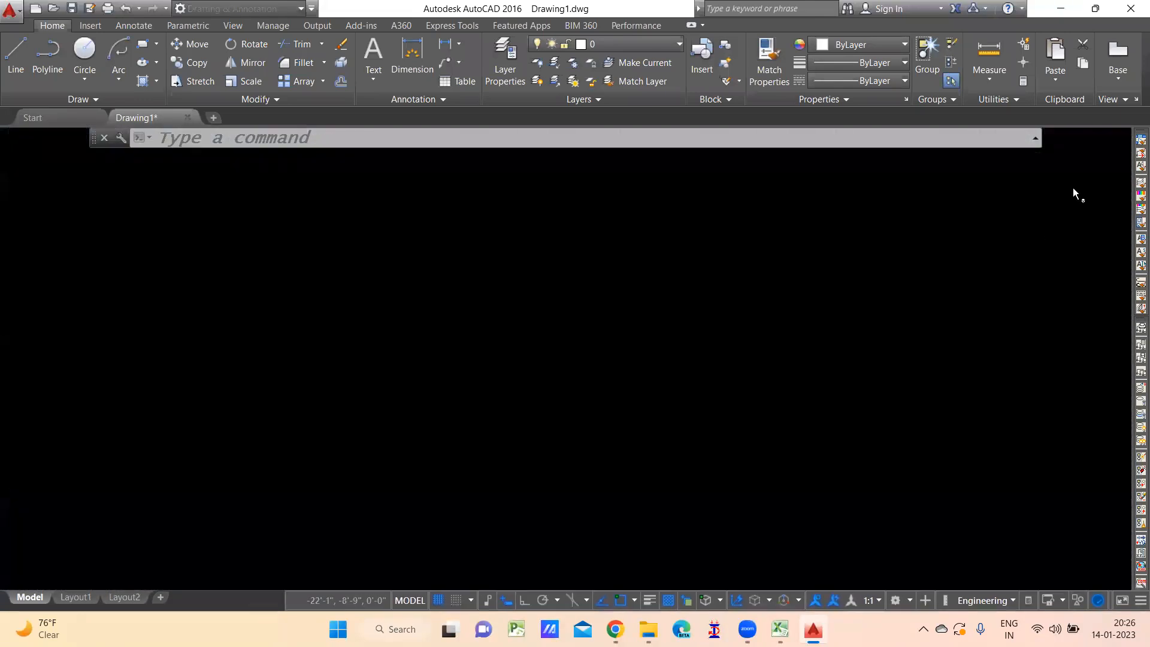
{"action": "scroll", "coordinate": [623, 374], "scroll_direction": "down", "scroll_amount": 10}
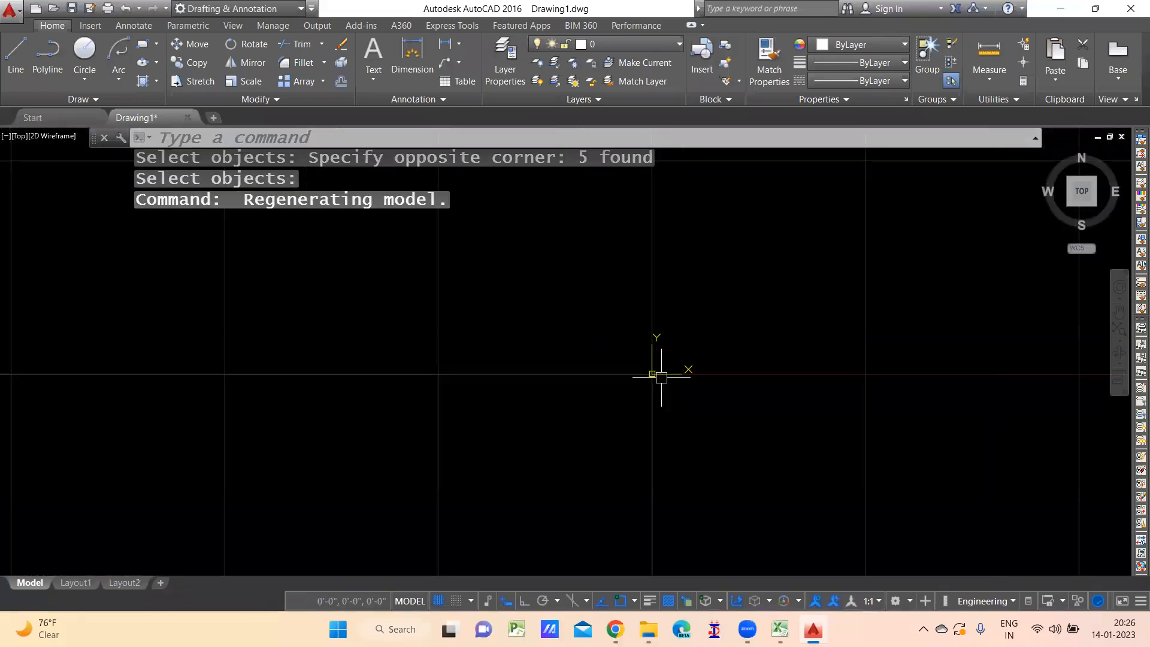
{"action": "middle_click_drag", "start_coordinate": [778, 366], "coordinate": [277, 416]}
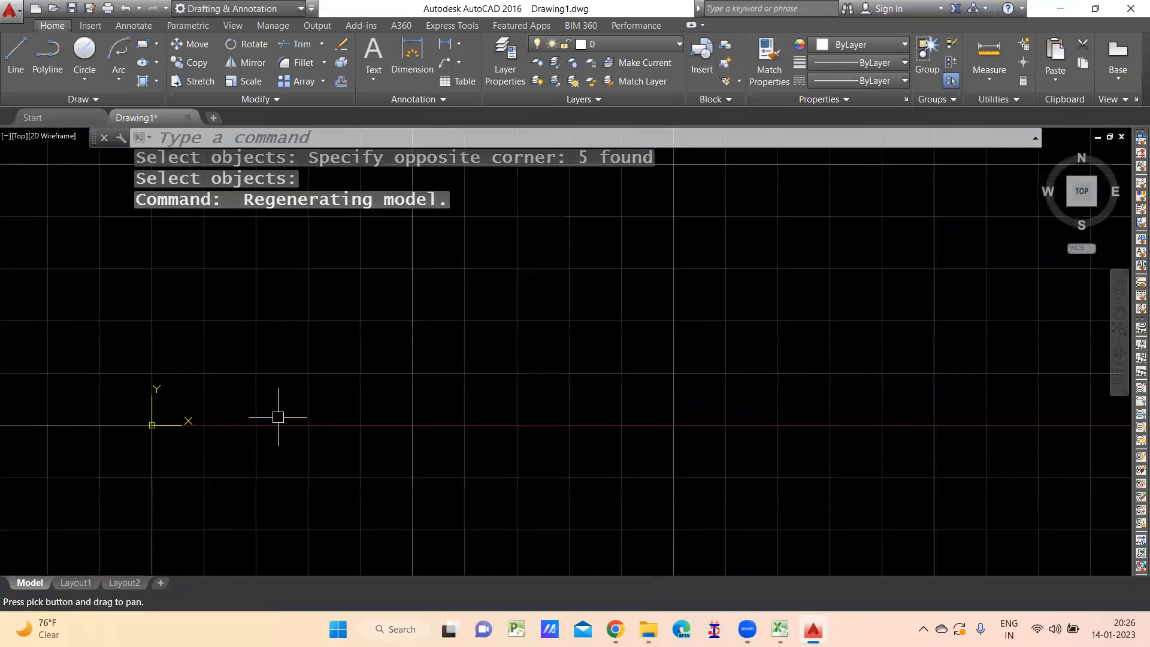
{"action": "scroll", "coordinate": [285, 417], "scroll_direction": "down", "scroll_amount": 8}
{"action": "middle_click_drag", "start_coordinate": [485, 413], "coordinate": [506, 446]}
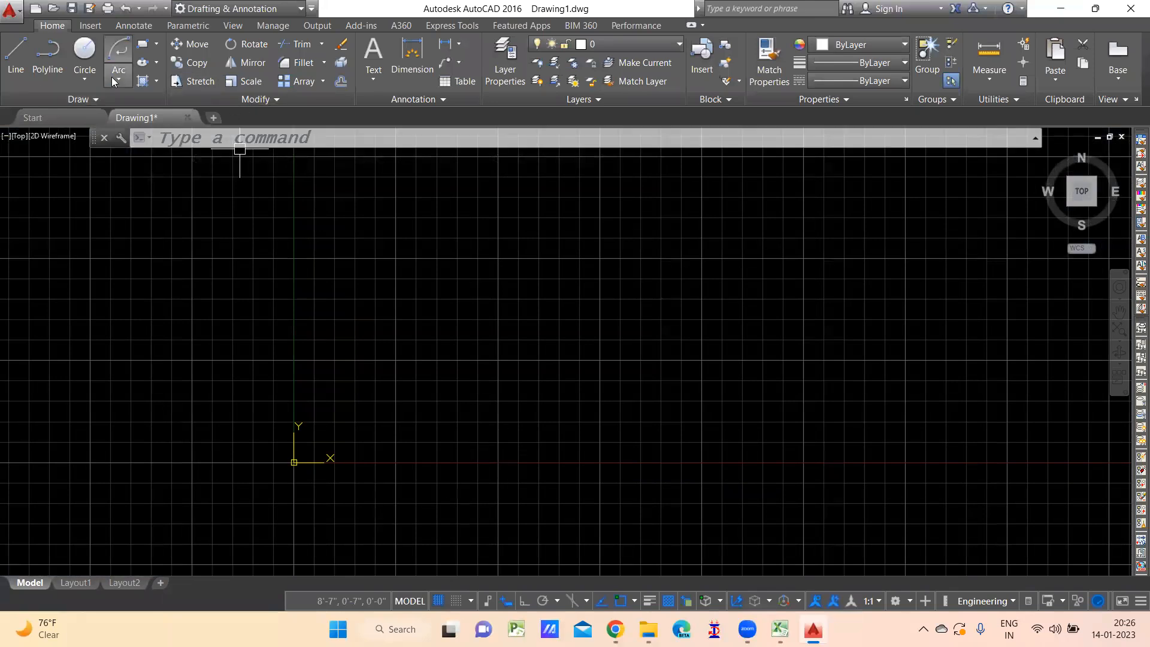
{"action": "left_click", "coordinate": [158, 46]}
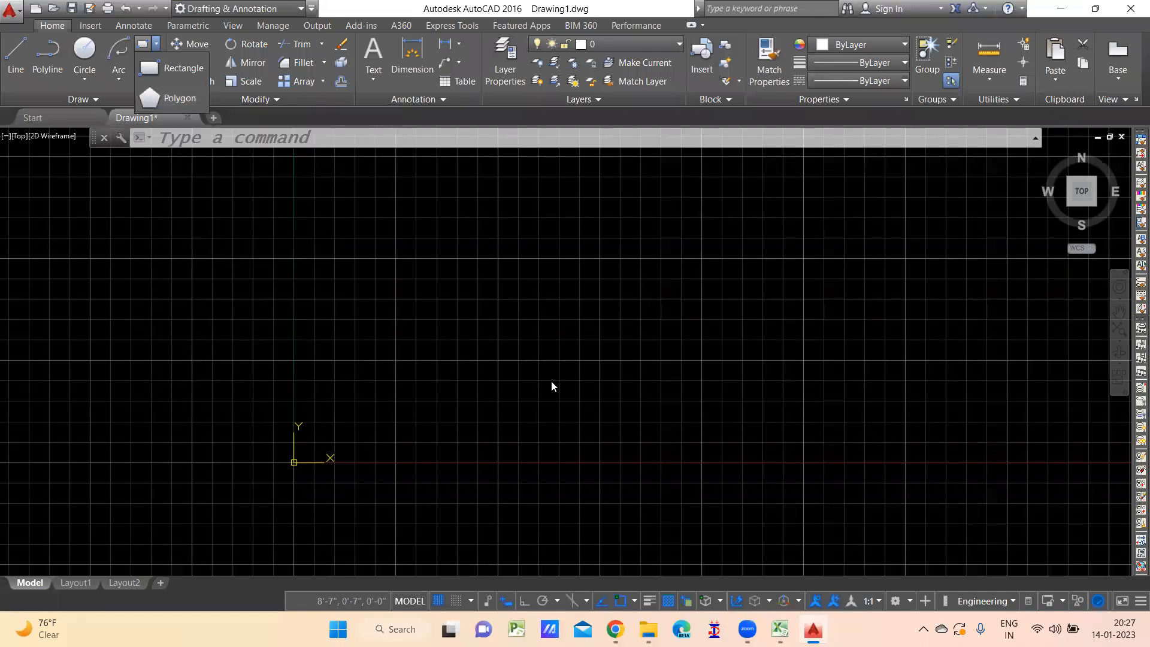
{"action": "key", "text": "Escape"}
{"action": "key", "text": "Escape"}
- Draw a circle with a 5' radius just above and to the right of the origin
{"action": "scroll", "coordinate": [313, 463], "scroll_direction": "up", "scroll_amount": 3}
{"action": "middle_click_drag", "start_coordinate": [314, 463], "coordinate": [379, 480]}
{"action": "scroll", "coordinate": [370, 482], "scroll_direction": "up", "scroll_amount": 5}
{"action": "key", "text": "Escape"}
{"action": "type", "text": "c"}
{"action": "key", "text": "Return"}
{"action": "middle_click_drag", "start_coordinate": [449, 441], "coordinate": [372, 480]}
{"action": "left_click", "coordinate": [409, 418]}
{"action": "type", "text": "5'"}
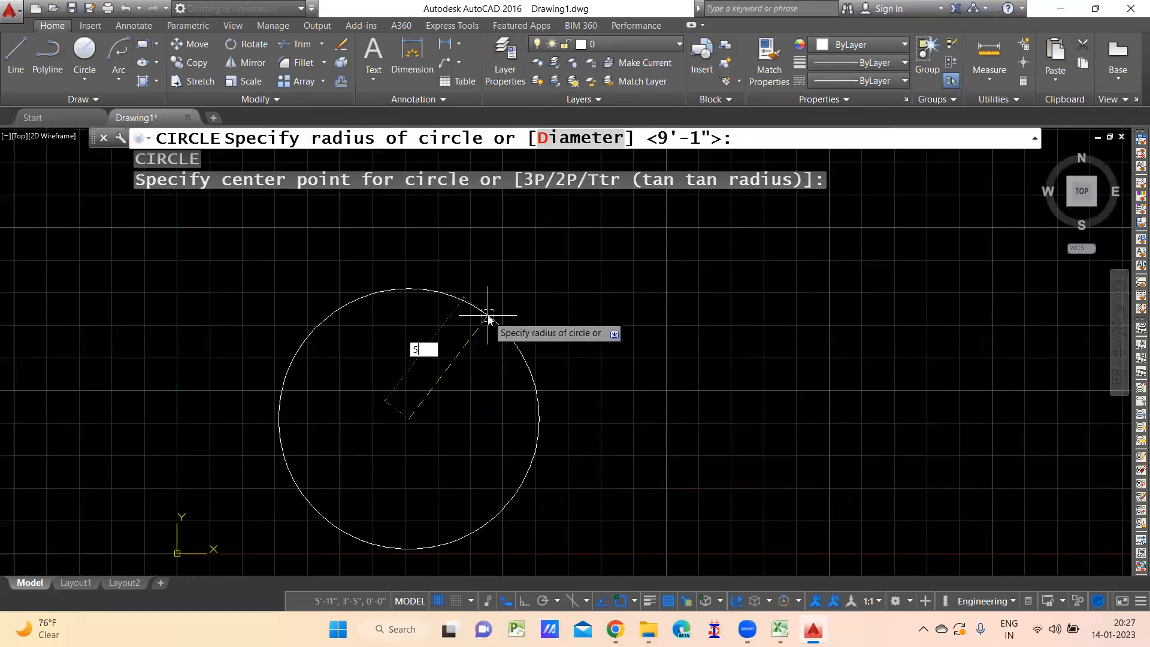
{"action": "key", "text": "Return"}
{"action": "scroll", "coordinate": [487, 314], "scroll_direction": "down", "scroll_amount": 1}
{"action": "scroll", "coordinate": [488, 314], "scroll_direction": "down", "scroll_amount": 2}
{"action": "key", "text": "Escape"}
- Copy the circle horizontally to the right with Ortho on, leaving a gap between the two circles
{"action": "left_click", "coordinate": [516, 303]}
{"action": "key", "text": "Escape"}
{"action": "left_click", "coordinate": [526, 260]}
{"action": "left_click", "coordinate": [479, 335]}
{"action": "type", "text": "co"}
{"action": "key", "text": "Return"}
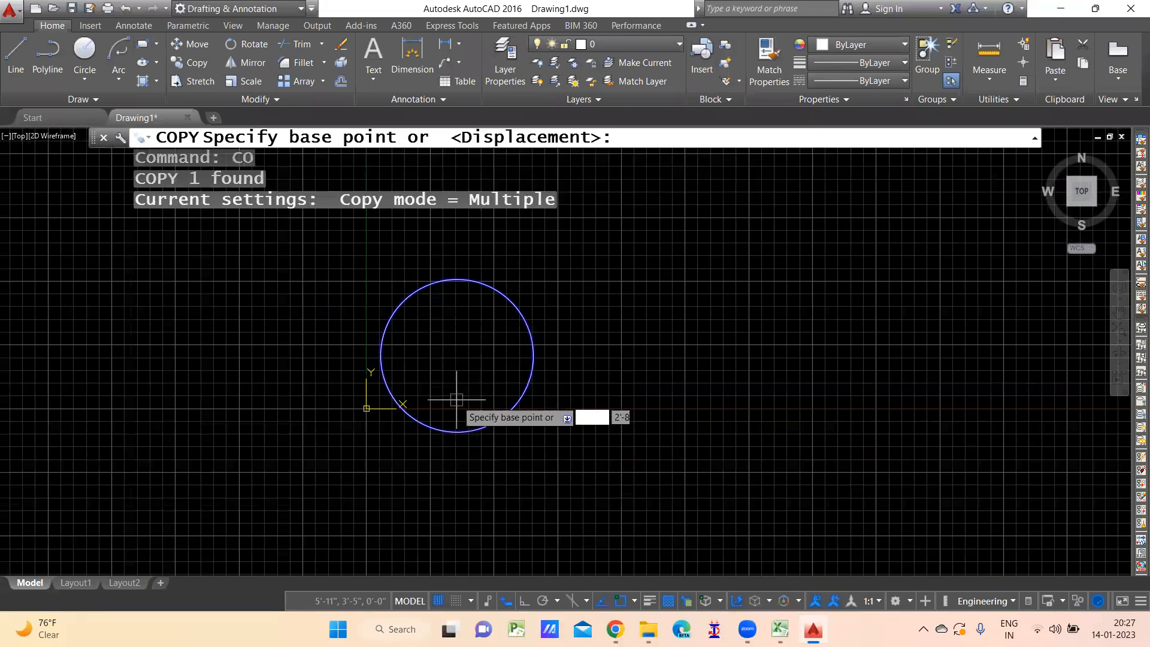
{"action": "left_click", "coordinate": [454, 357]}
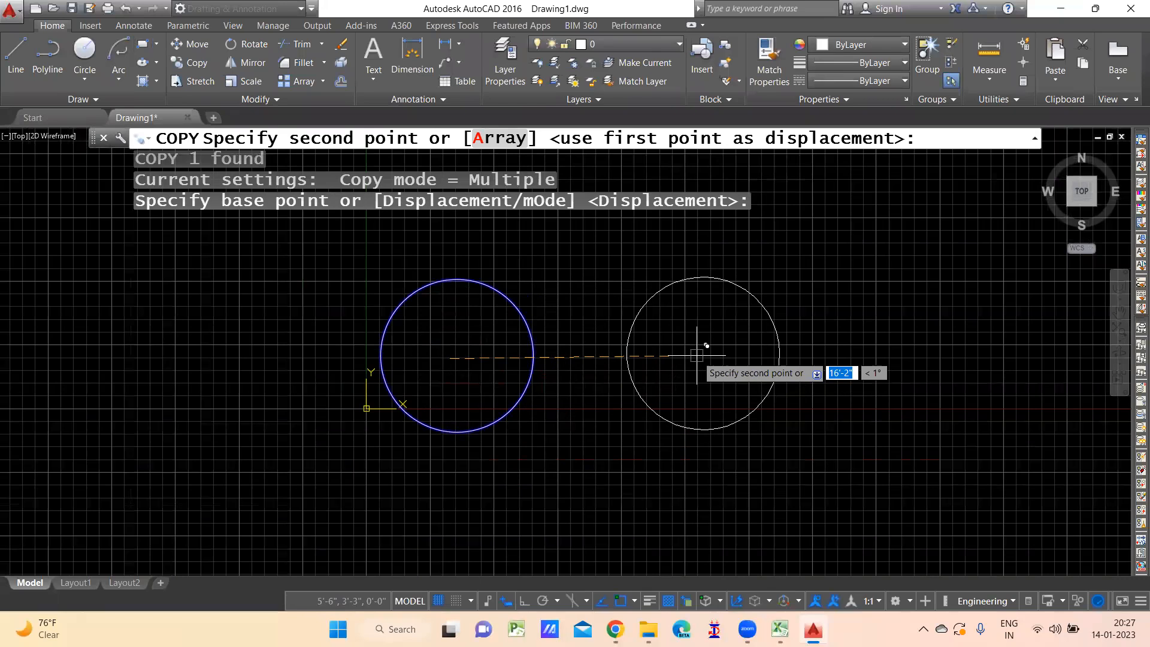
{"action": "key", "text": "F8"}
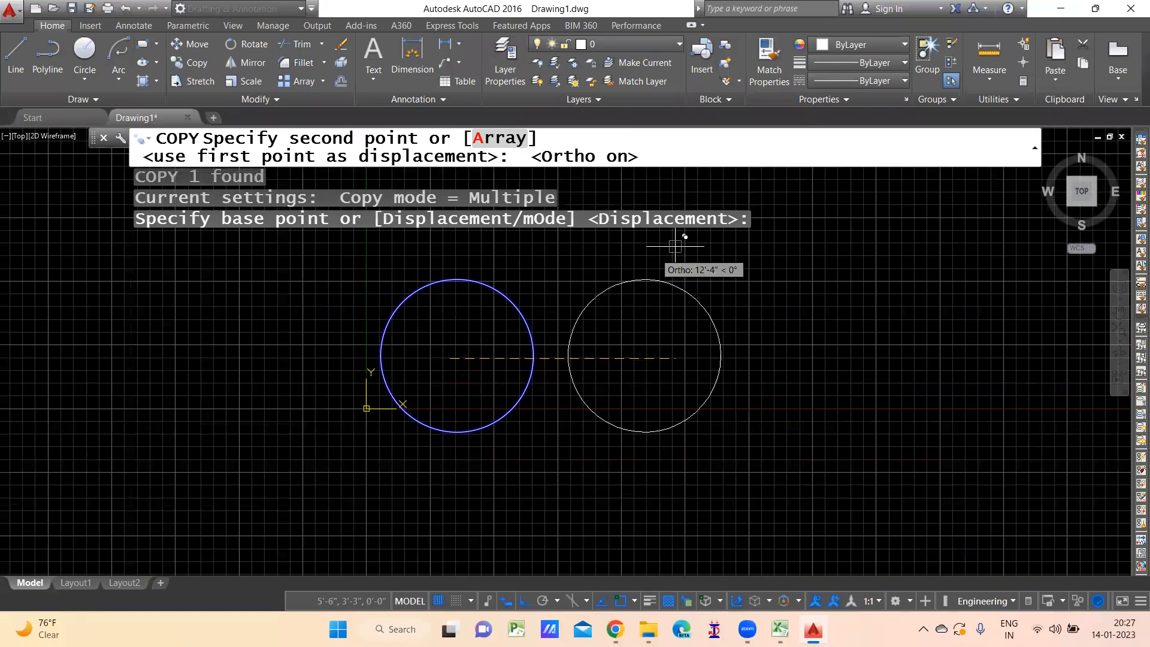
{"action": "key", "text": "ctrl+shift+Escape"}
{"action": "left_click", "coordinate": [596, 187]}
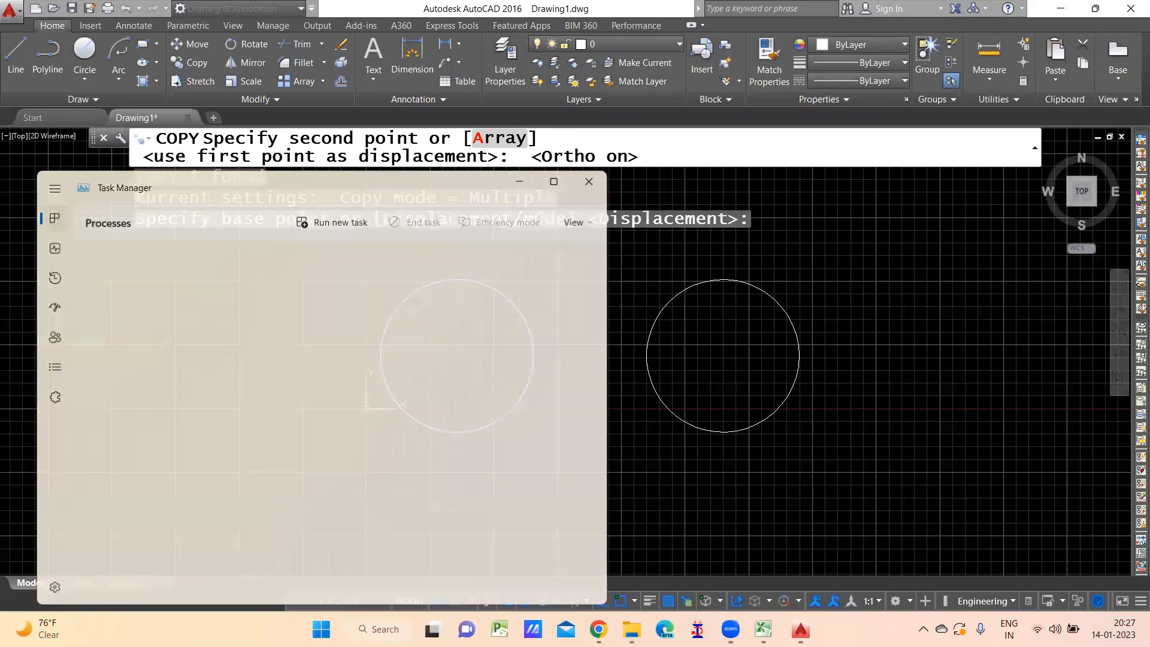
{"action": "left_click", "coordinate": [605, 181]}
{"action": "left_click", "coordinate": [723, 349]}
{"action": "key", "text": "Escape"}
{"action": "key", "text": "Escape"}
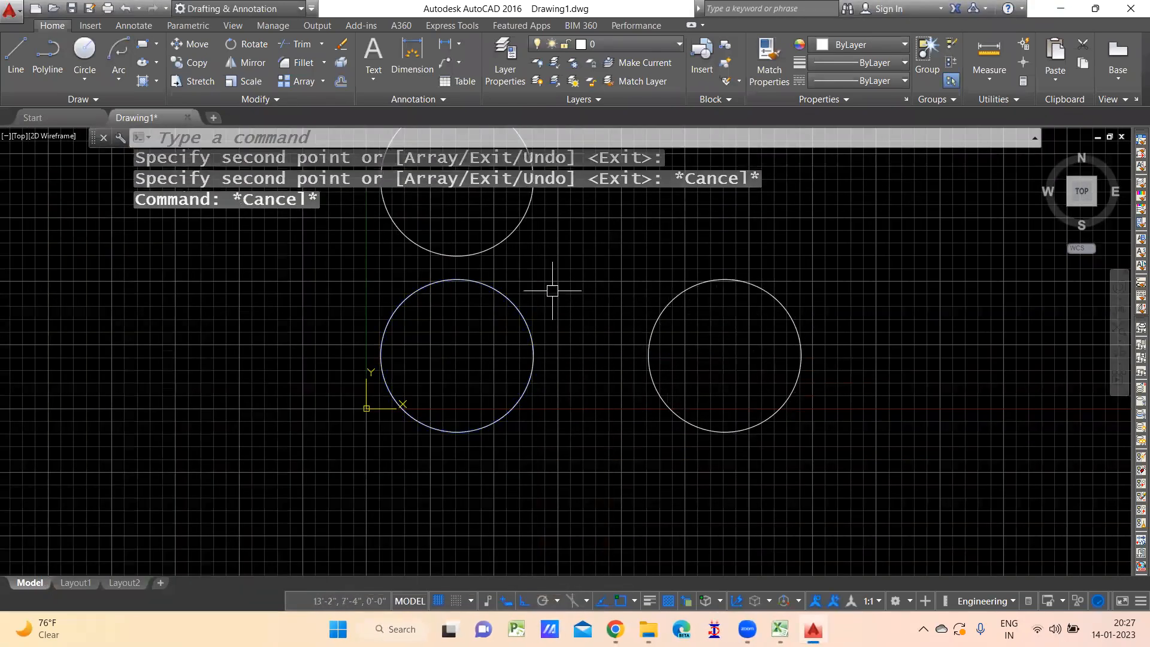
- Erase the stray circle above the original and move the right circle closer to the left one
{"action": "middle_click_drag", "start_coordinate": [552, 291], "coordinate": [547, 308]}
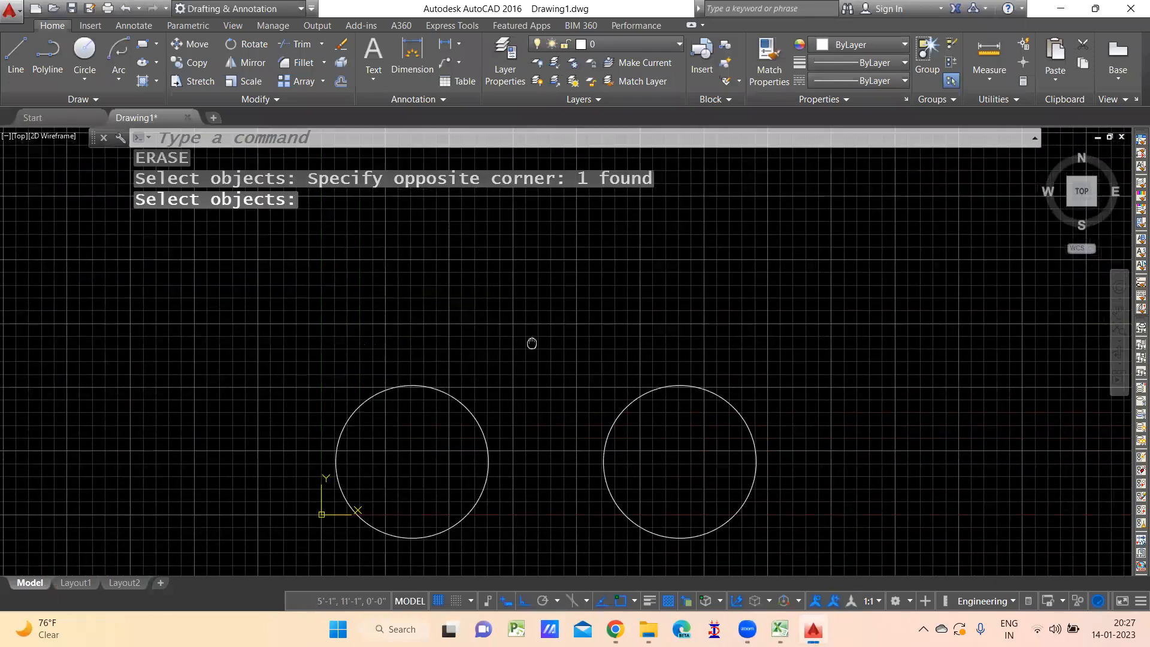
{"action": "middle_click_drag", "start_coordinate": [531, 341], "coordinate": [501, 331]}
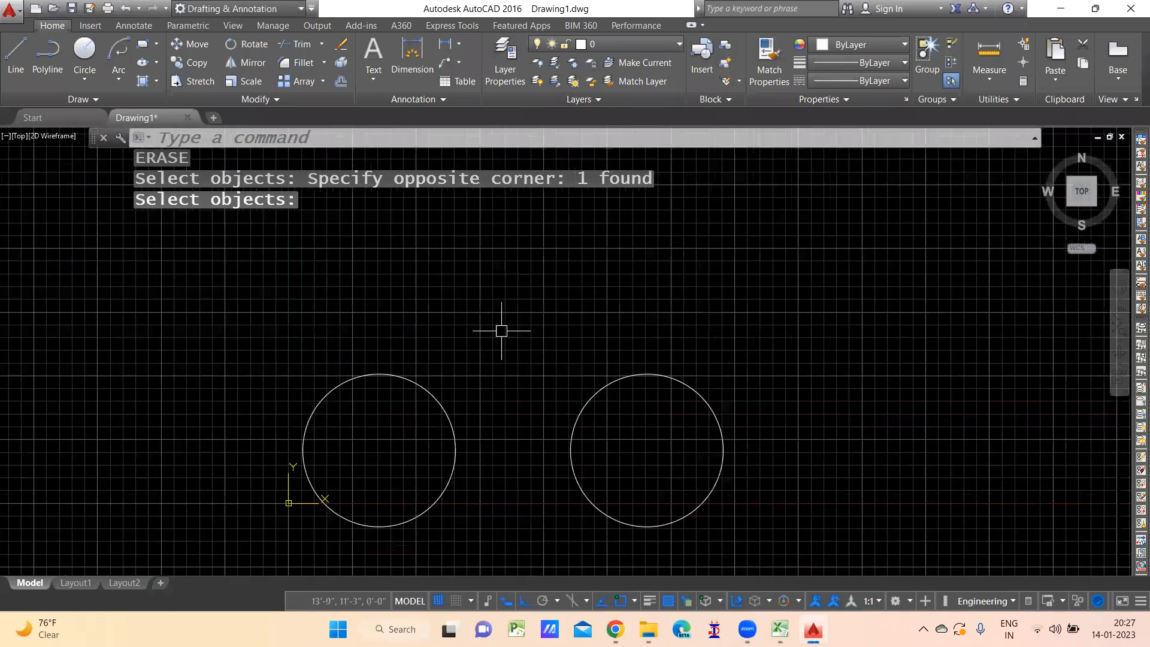
{"action": "type", "text": "m"}
{"action": "key", "text": "Return"}
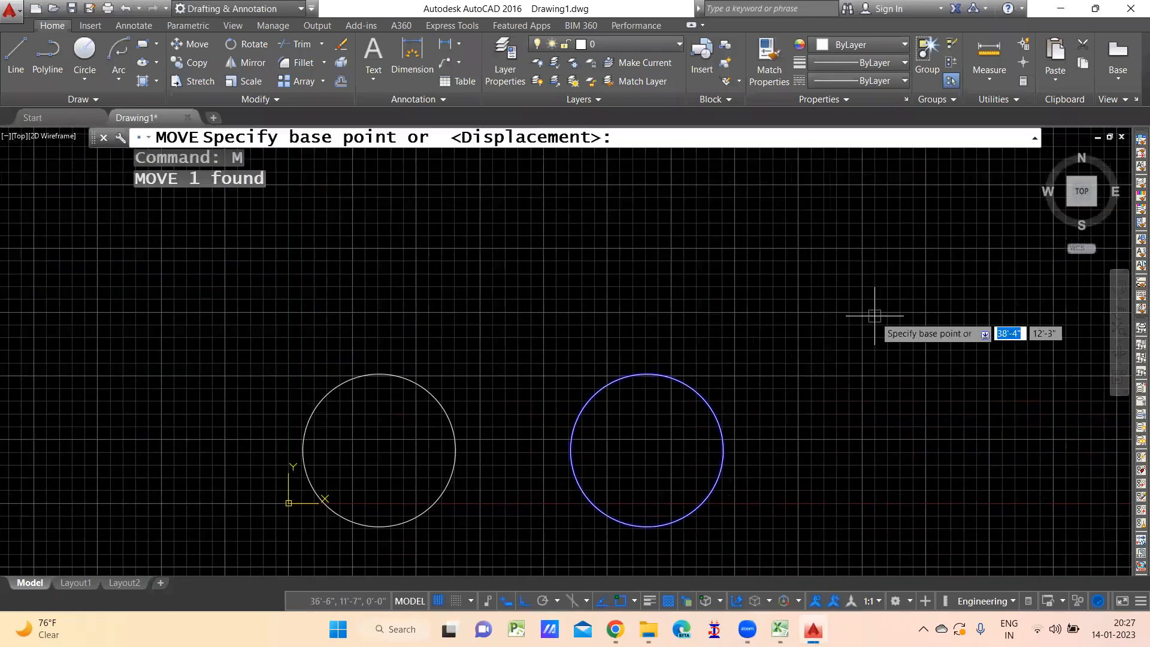
{"action": "left_click", "coordinate": [872, 317]}
{"action": "left_click", "coordinate": [807, 338]}
{"action": "key", "text": "Escape"}
{"action": "middle_click_drag", "start_coordinate": [635, 394], "coordinate": [686, 349]}
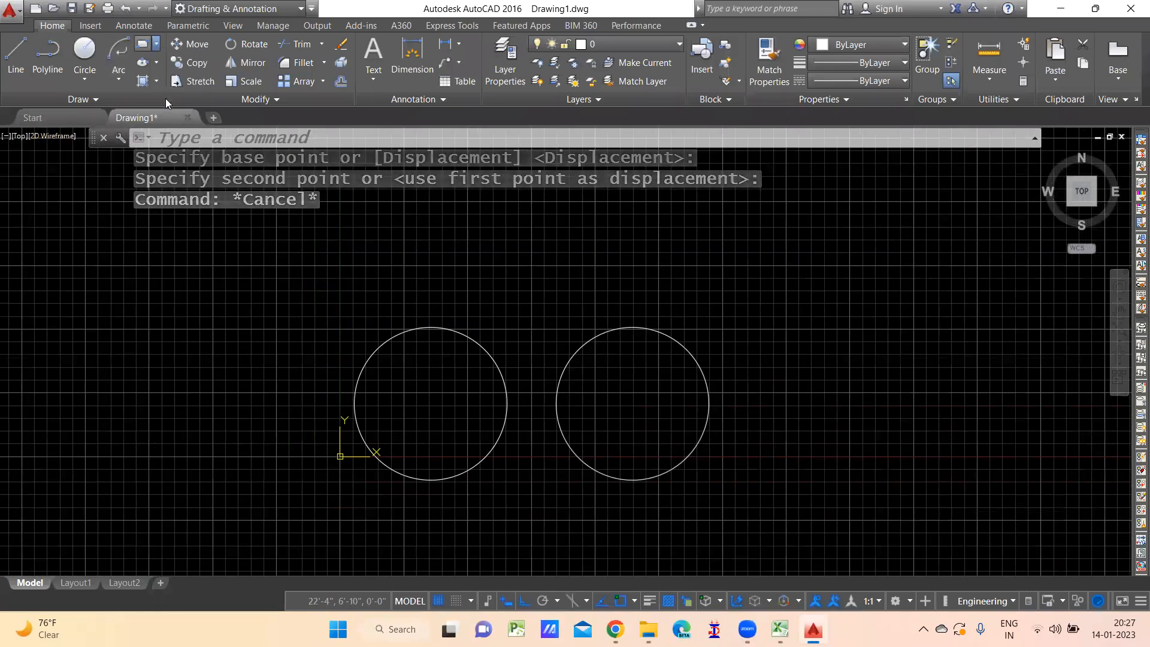
- Try to inscribe a three-sided polygon in the left circle, centred on it with its radius snapped at the top quadrant
{"action": "left_click", "coordinate": [156, 44]}
{"action": "left_click", "coordinate": [161, 73]}
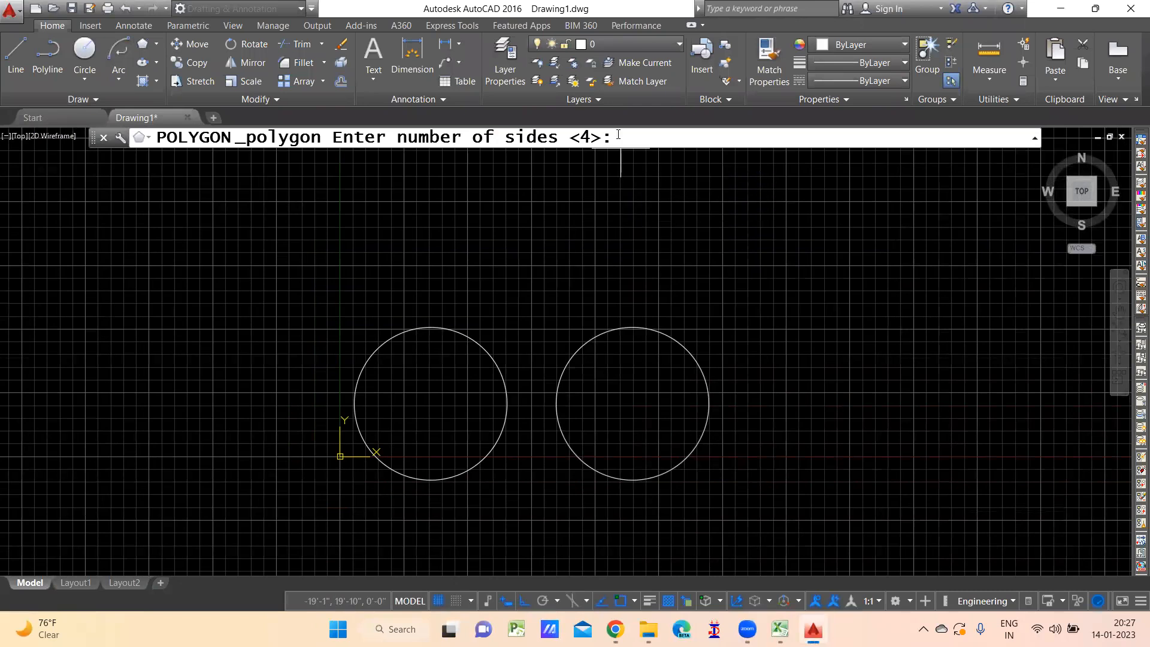
{"action": "type", "text": "3"}
{"action": "key", "text": "Return"}
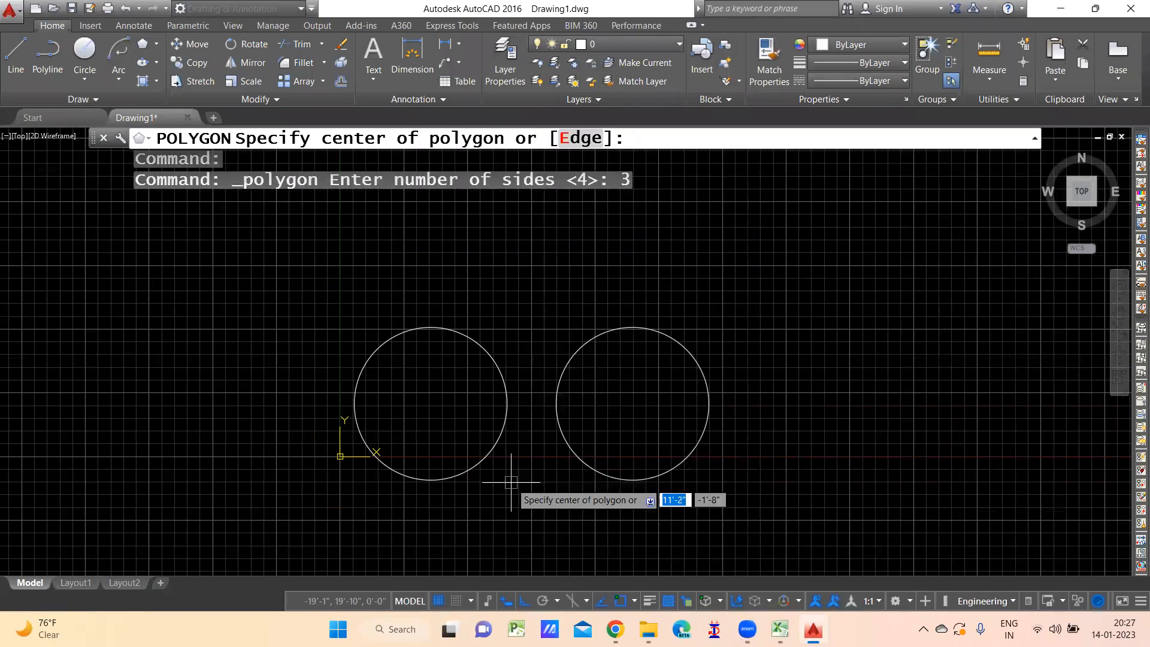
{"action": "mouse_move", "coordinate": [524, 514]}
{"action": "middle_mouse_down"}
{"action": "mouse_move", "coordinate": [587, 514]}
{"action": "mouse_move", "coordinate": [574, 467]}
{"action": "mouse_move", "coordinate": [611, 482]}
{"action": "middle_mouse_up"}
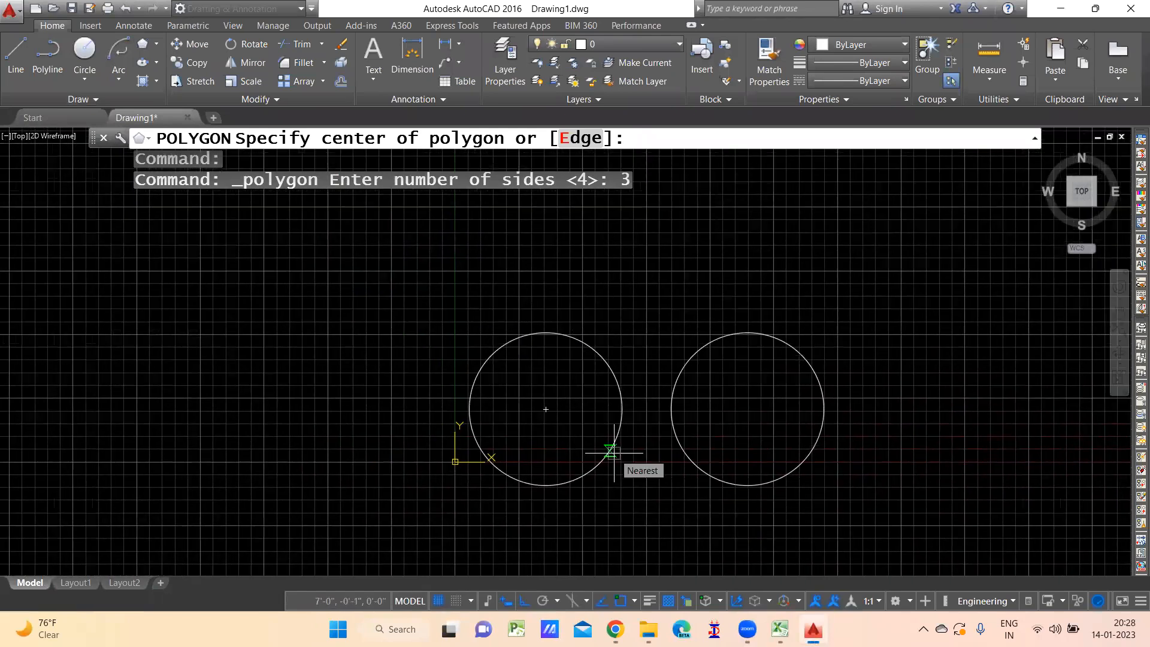
{"action": "left_click", "coordinate": [548, 405]}
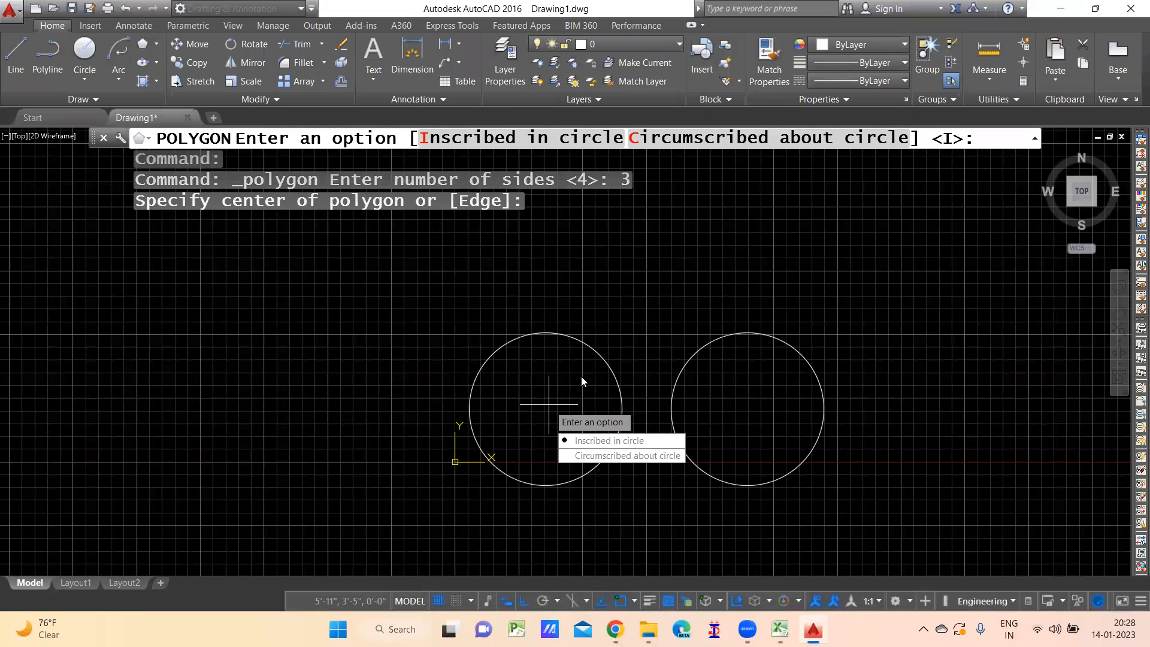
{"action": "key", "text": "Return"}
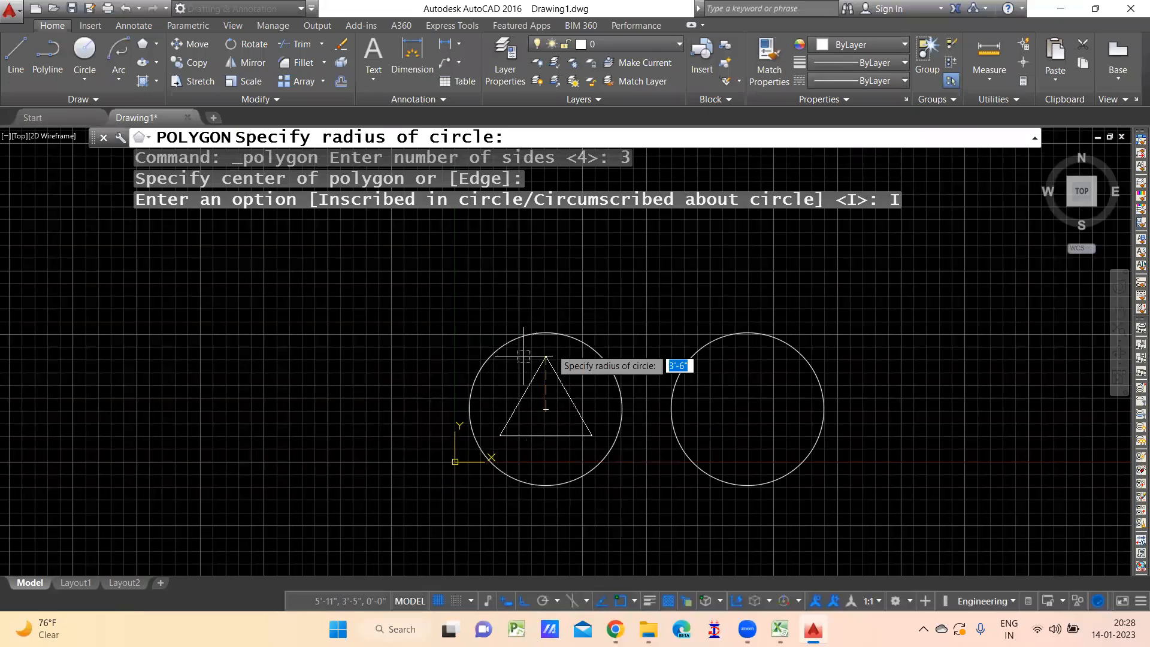
{"action": "scroll", "coordinate": [566, 371], "scroll_direction": "up", "scroll_amount": 2}
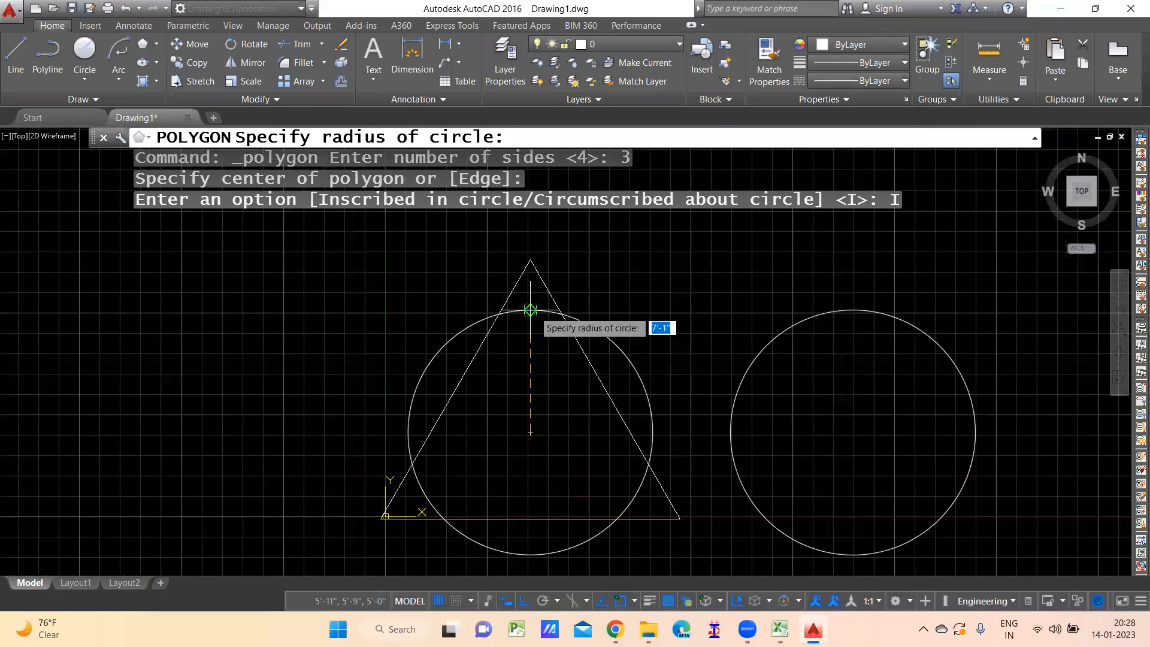
{"action": "left_click", "coordinate": [531, 309]}
- Stretch the triangle's apex down to the left circle's top quadrant, then undo the stretch and the triangle
{"action": "left_click", "coordinate": [543, 284]}
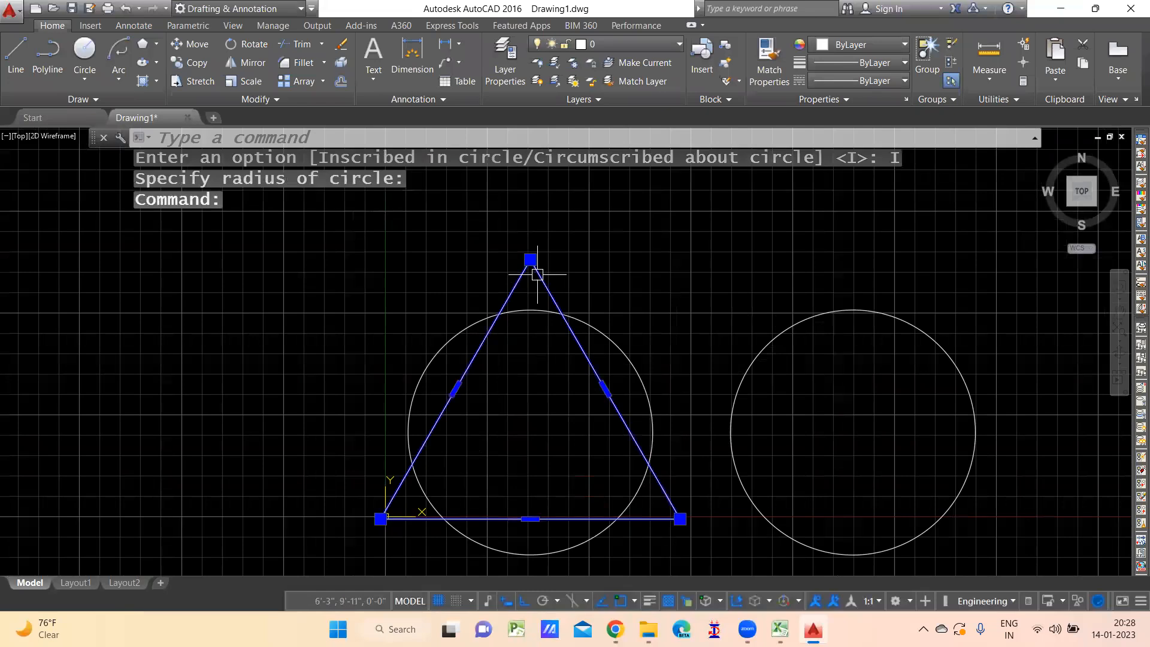
{"action": "left_click", "coordinate": [530, 260]}
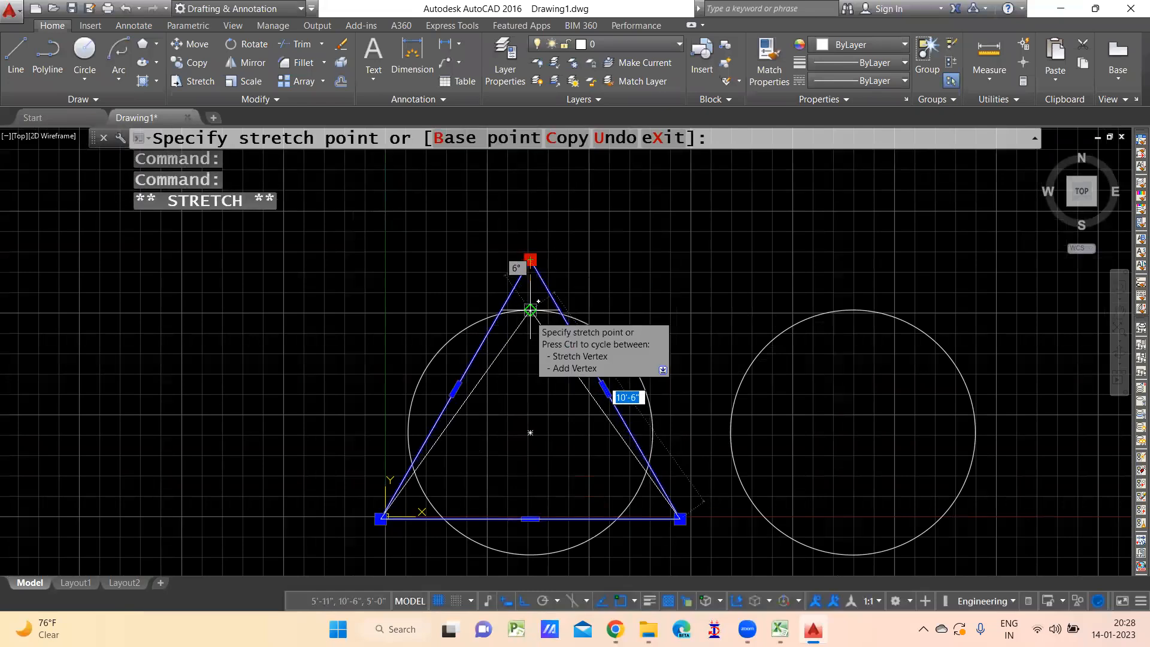
{"action": "left_click", "coordinate": [530, 310]}
{"action": "key", "text": "ctrl+z"}
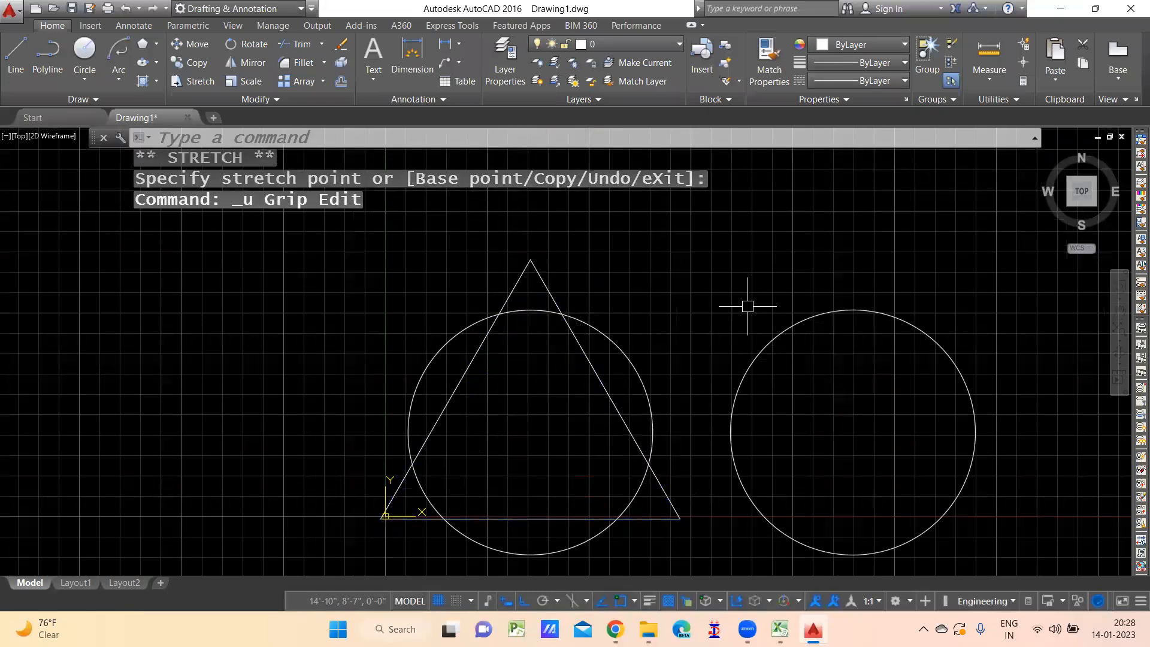
{"action": "key", "text": "ctrl+z"}
{"action": "key", "text": "ctrl+z"}
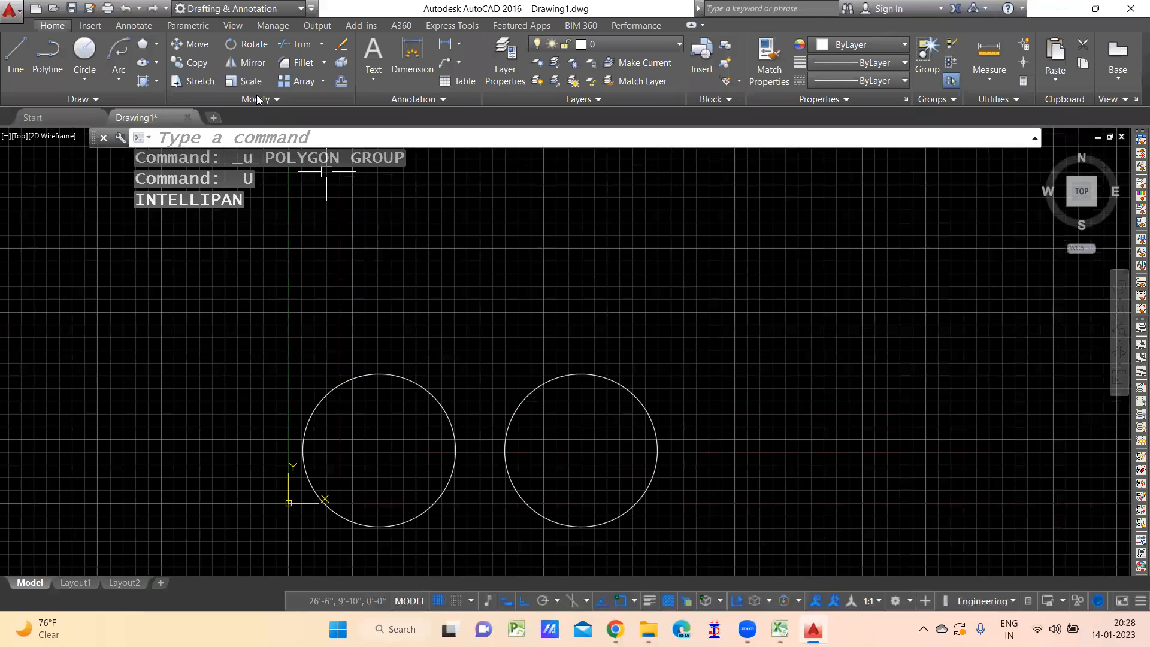
- Try the three-sided polygon on the left circle again, using Inscribed in circle and the radius at the circle's top
{"action": "left_click", "coordinate": [151, 47]}
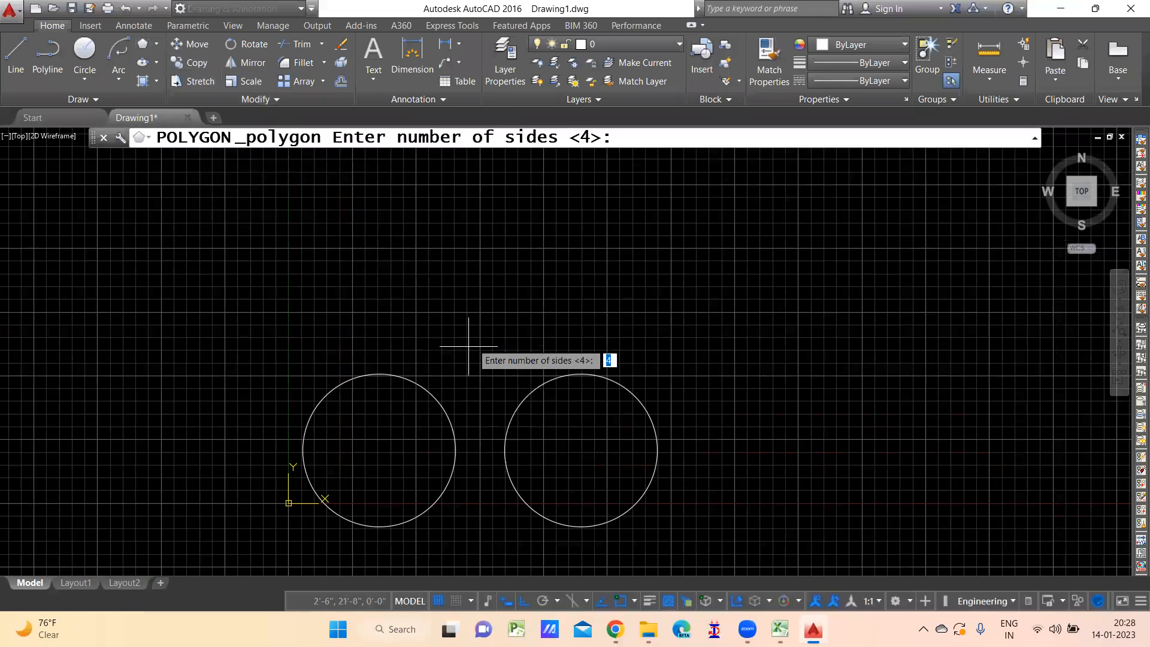
{"action": "type", "text": "3"}
{"action": "key", "text": "Return"}
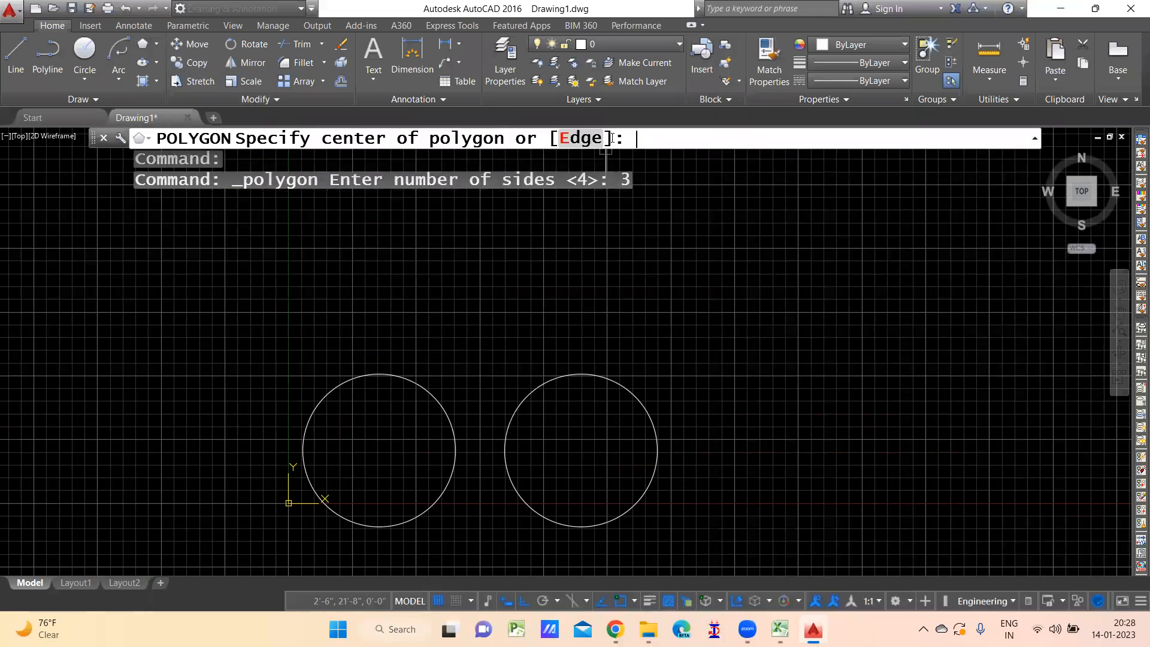
{"action": "left_click", "coordinate": [380, 450]}
{"action": "key", "text": "Down"}
{"action": "key", "text": "Return"}
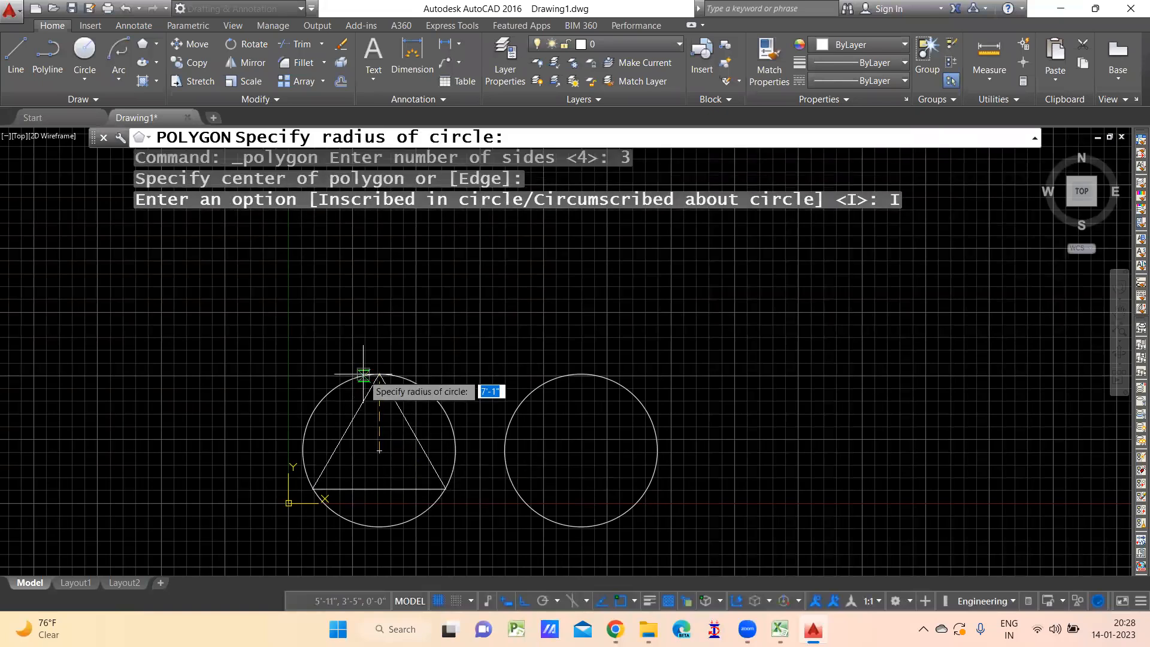
{"action": "scroll", "coordinate": [378, 374], "scroll_direction": "up", "scroll_amount": 8}
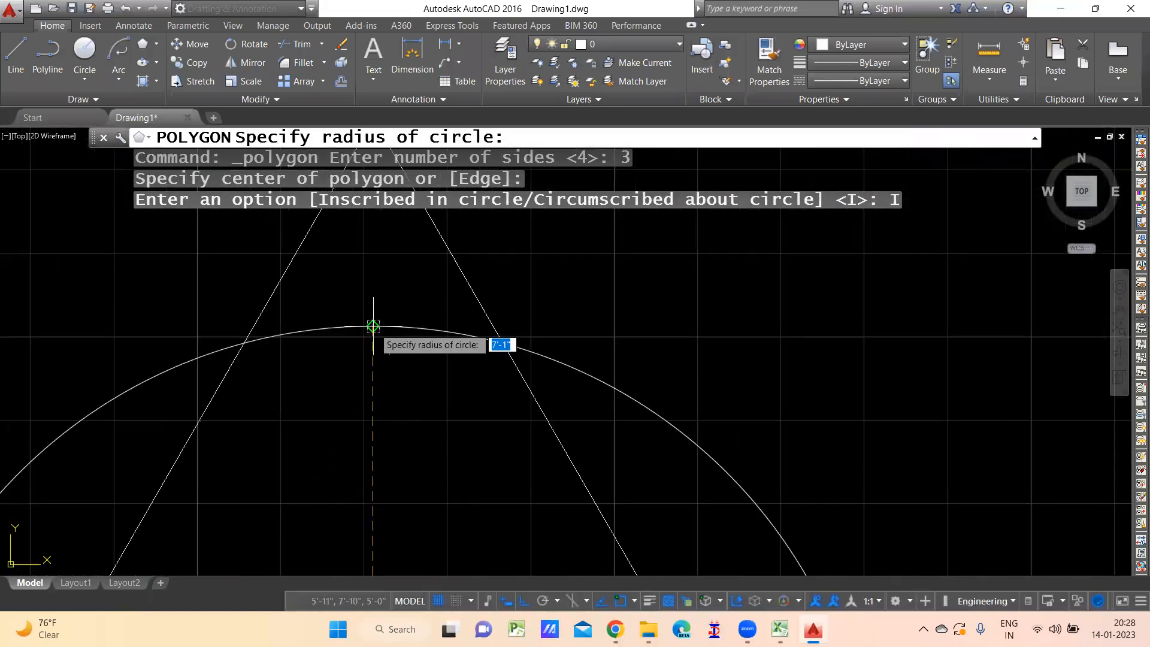
{"action": "left_click", "coordinate": [374, 327]}
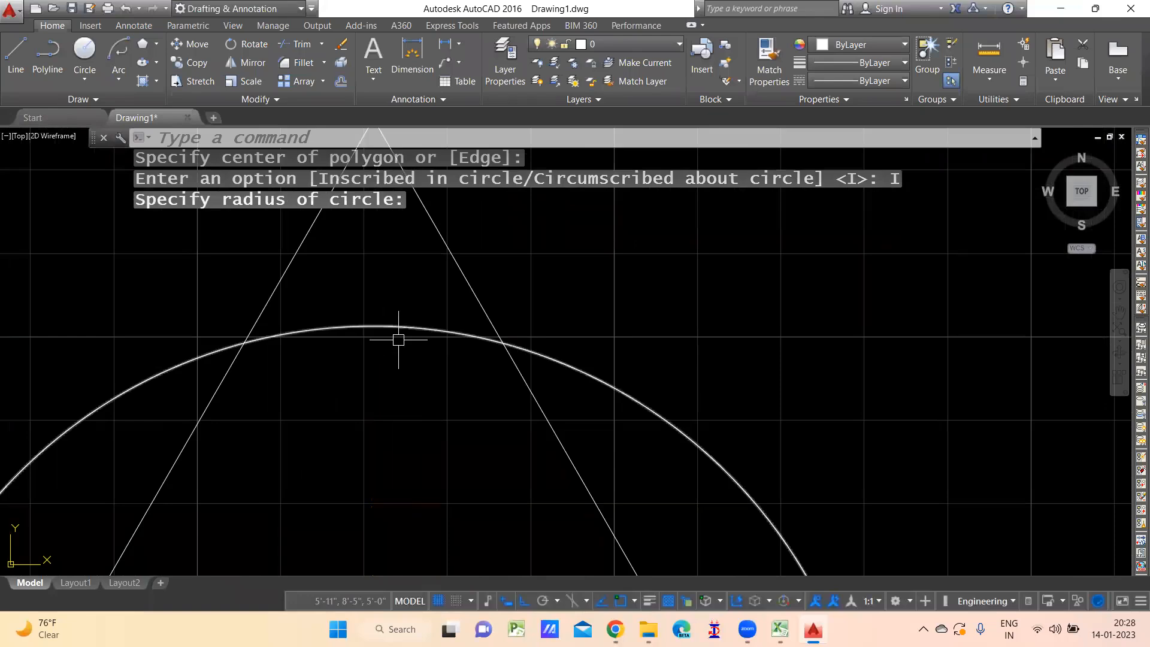
- Erase the triangle drawn over the left circle
{"action": "scroll", "coordinate": [383, 331], "scroll_direction": "down", "scroll_amount": 8}
{"action": "left_click", "coordinate": [420, 318]}
{"action": "key", "text": "Return"}
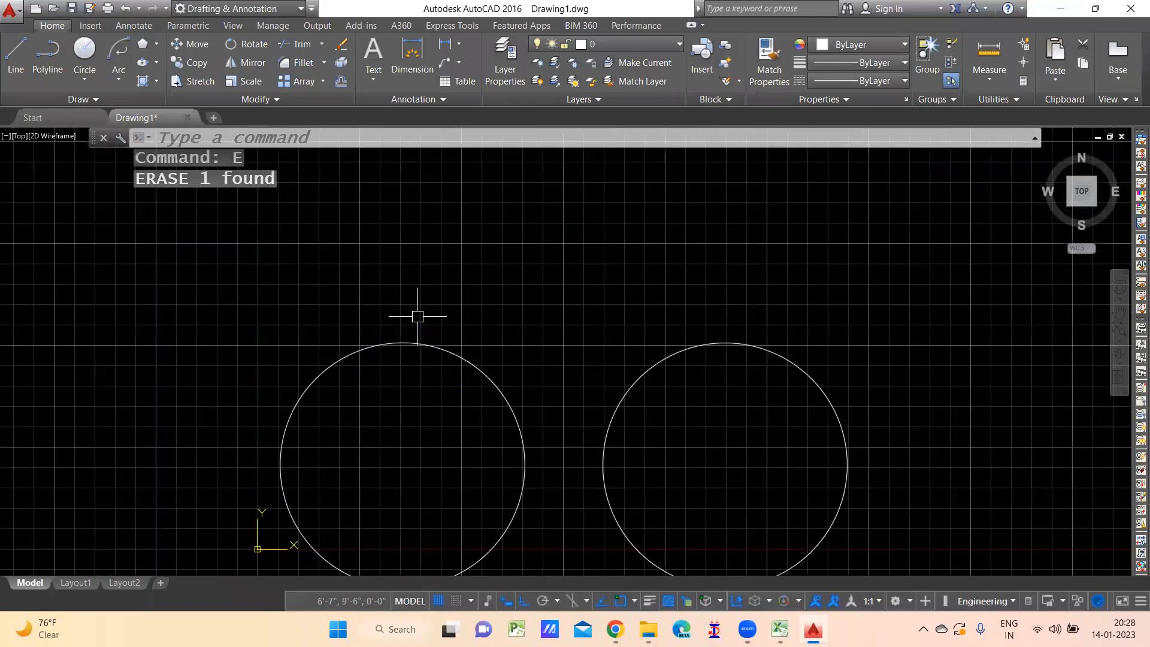
- Switch snap and polar tracking on and back off, and turn off object snap tracking
{"action": "key", "text": "F9"}
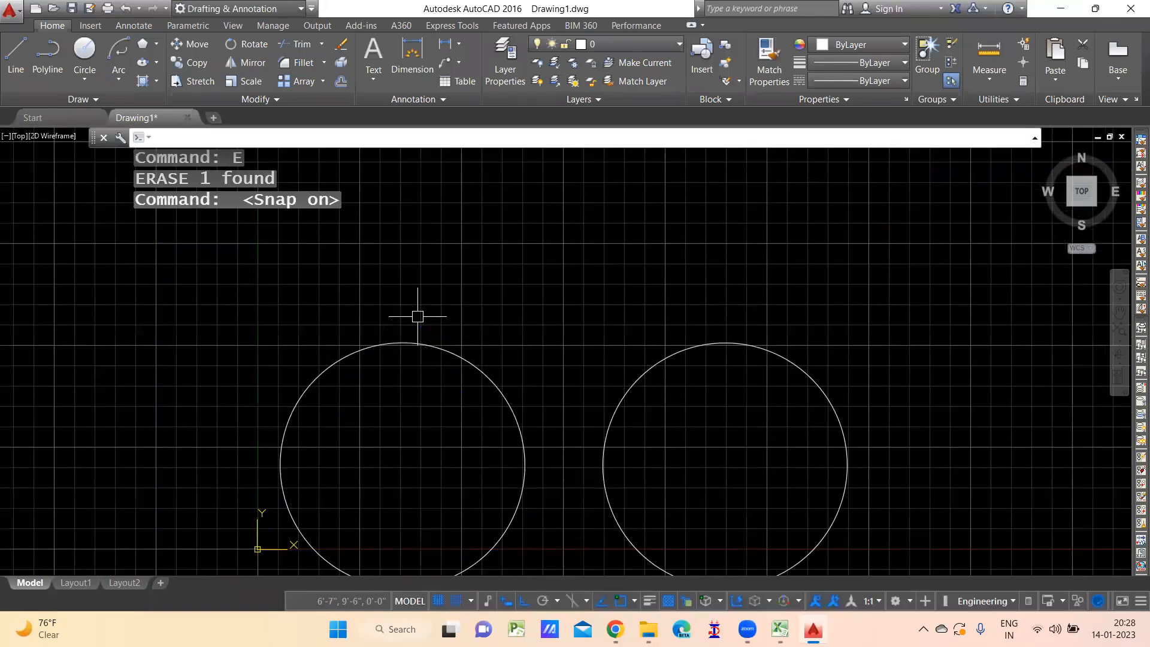
{"action": "key", "text": "F9"}
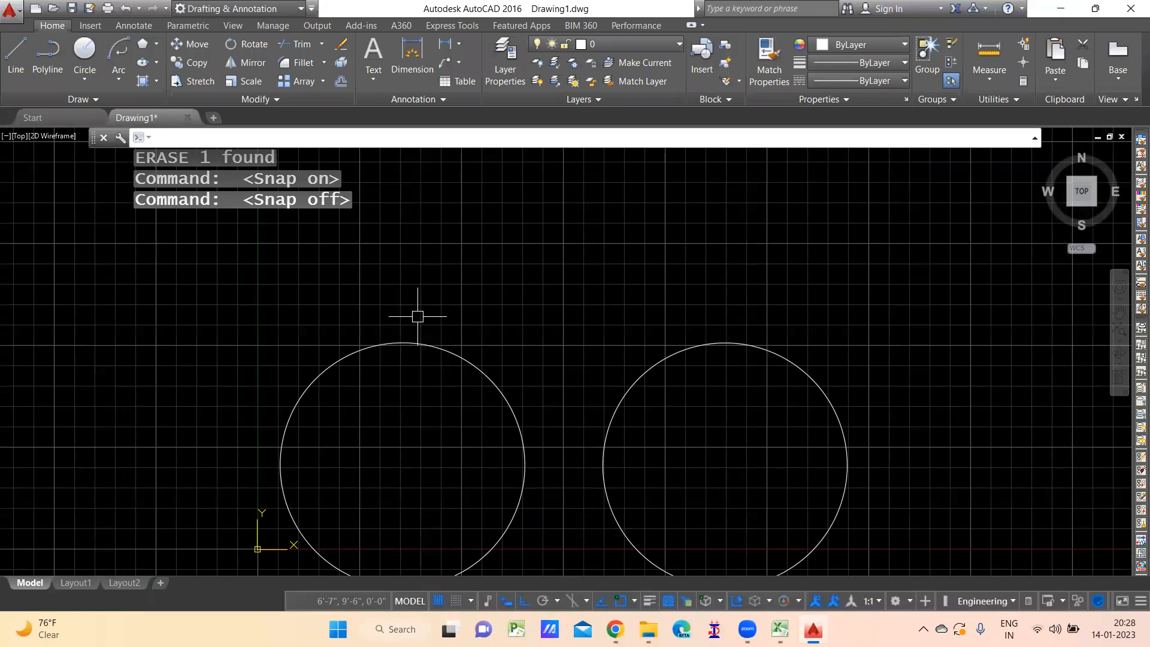
{"action": "key", "text": "F10"}
{"action": "key", "text": "F10"}
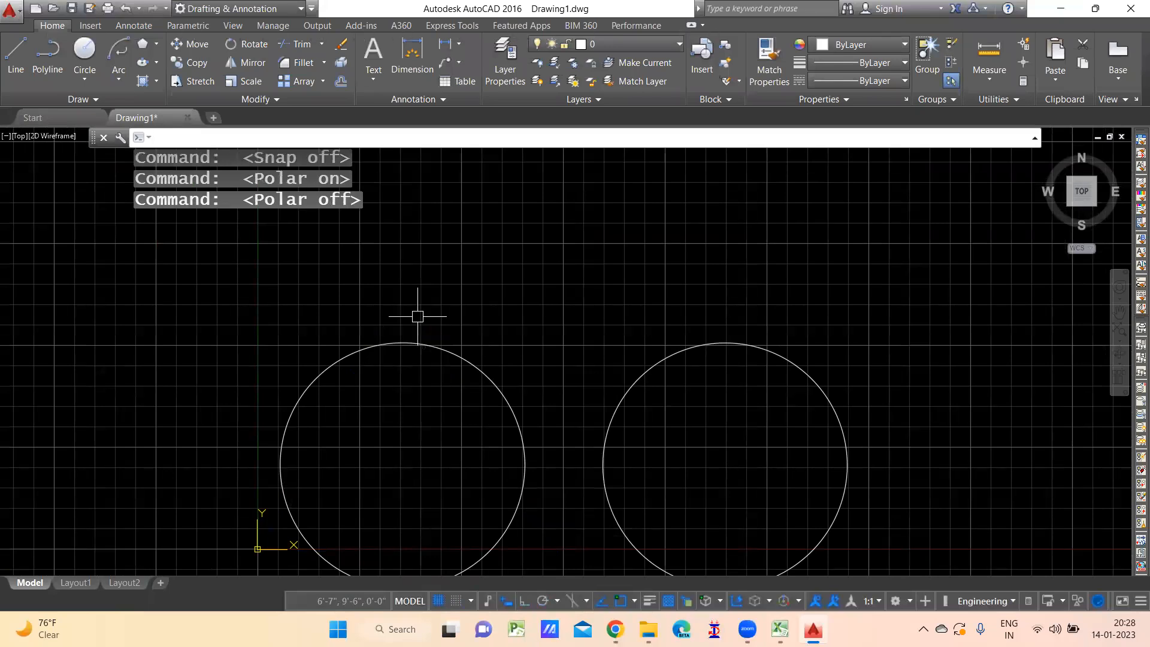
{"action": "key", "text": "F11"}
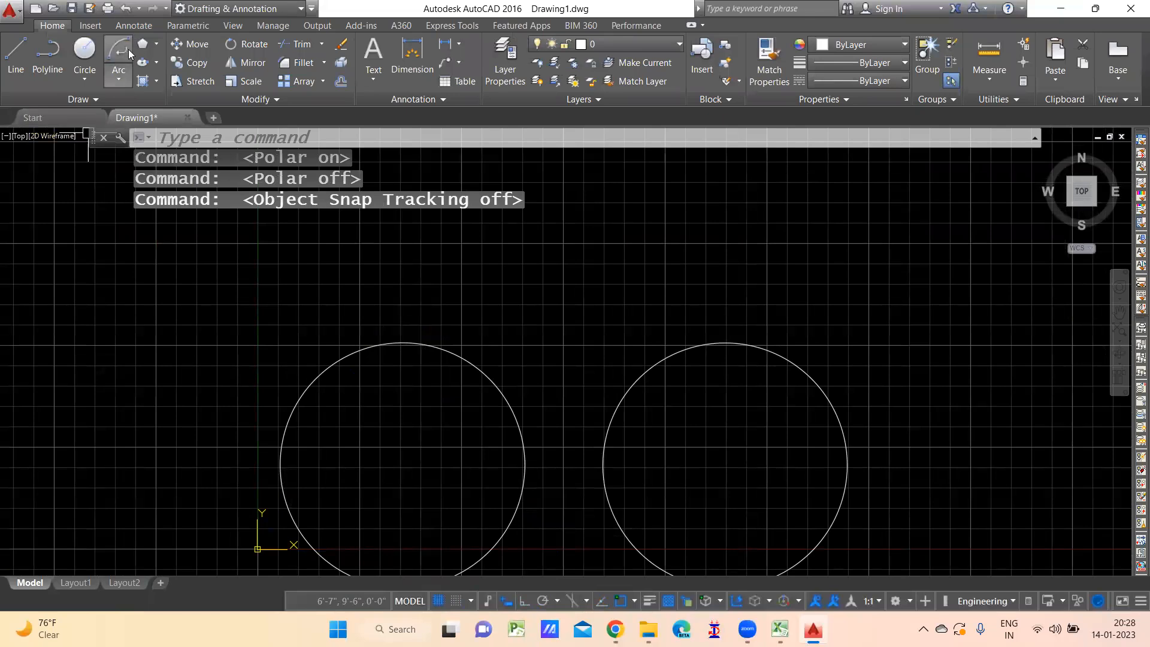
- Try to draw an inscribed triangle from the left circle's centre to its top point with object snap tracking off
{"action": "left_click", "coordinate": [142, 44]}
{"action": "middle_click_drag", "start_coordinate": [458, 416], "coordinate": [543, 351]}
{"action": "key", "text": "Return"}
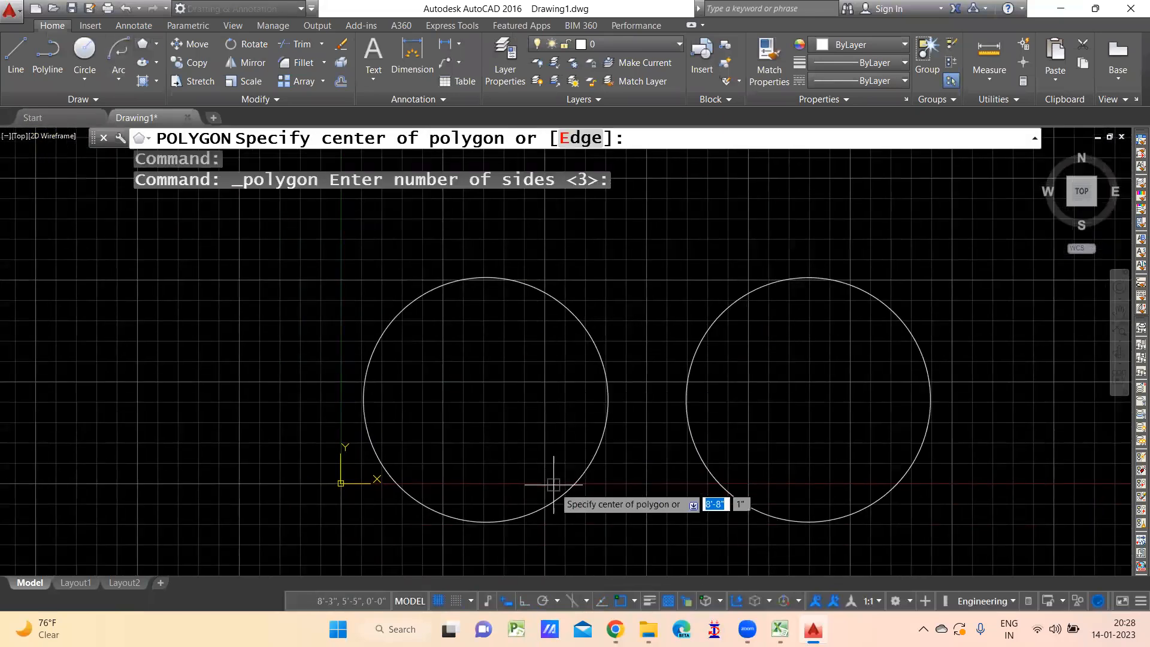
{"action": "left_click", "coordinate": [485, 397]}
{"action": "left_click", "coordinate": [543, 431]}
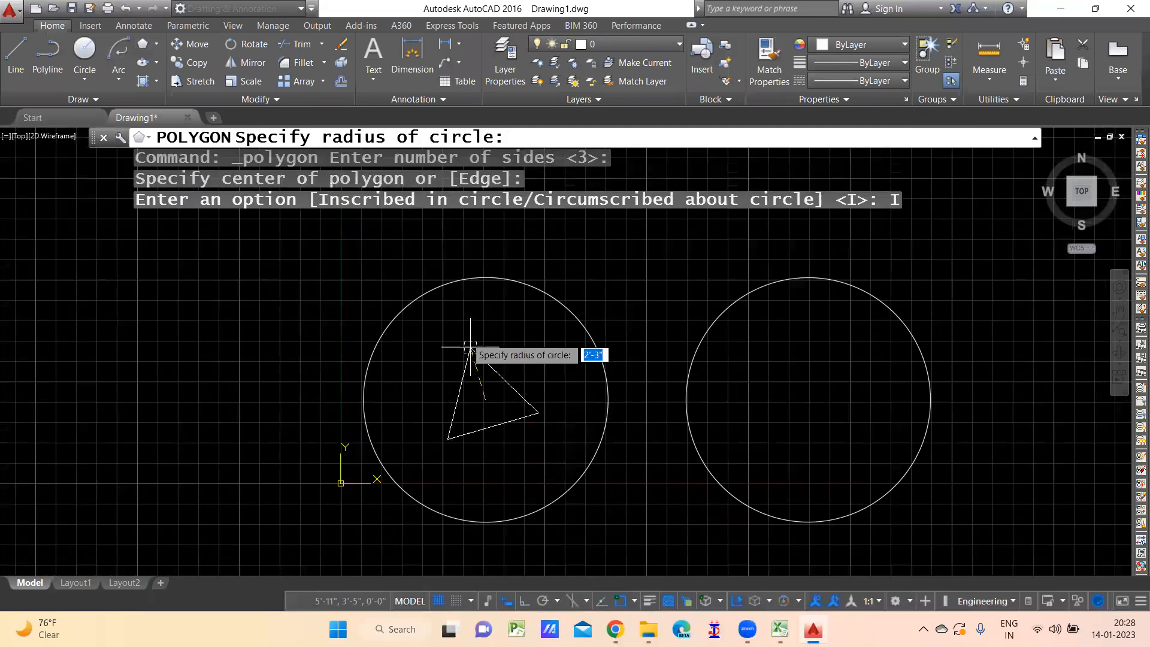
{"action": "left_click", "coordinate": [485, 277]}
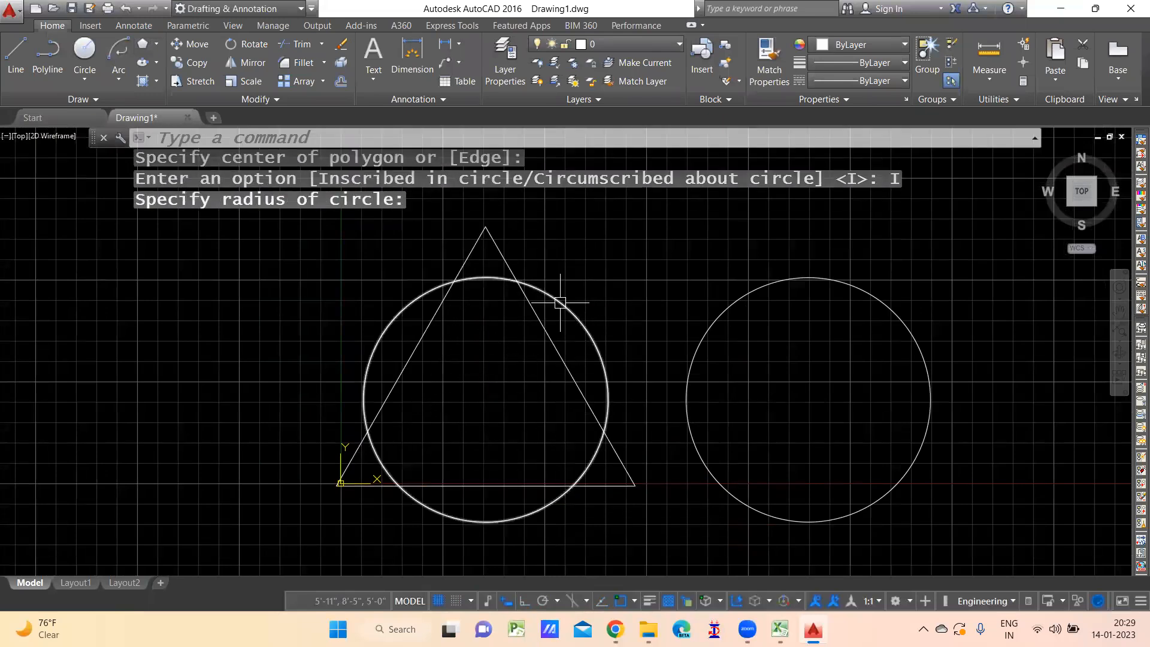
- Erase the oversized triangle from the left circle and clear any active command
{"action": "left_click", "coordinate": [486, 242]}
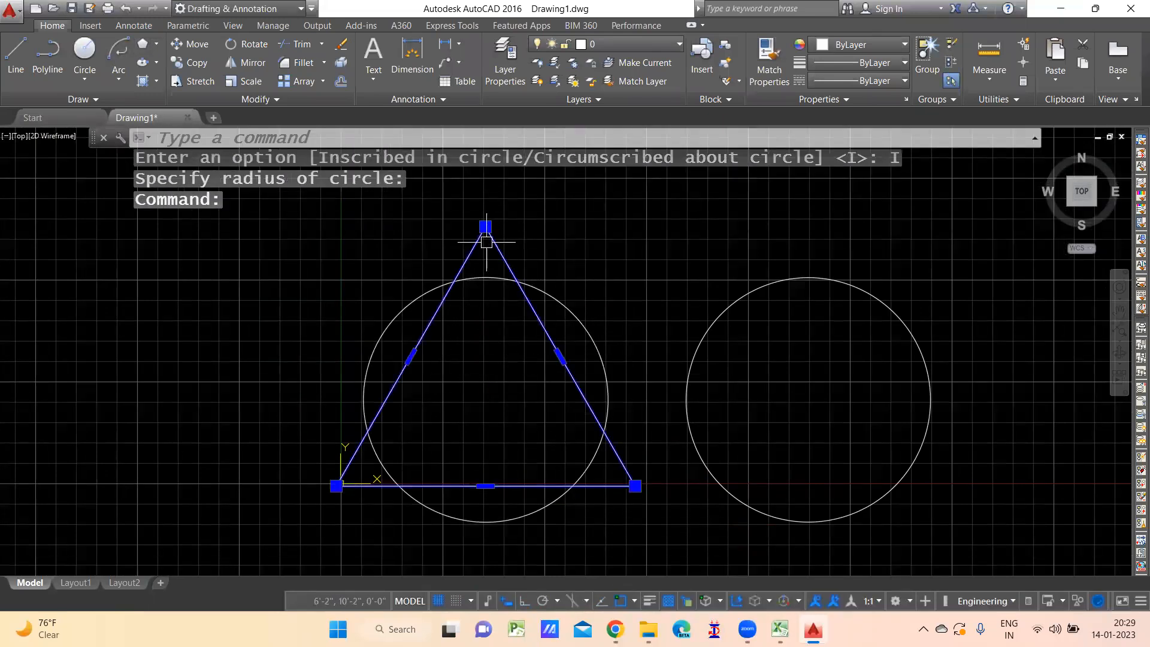
{"action": "type", "text": "E"}
{"action": "key", "text": "Return"}
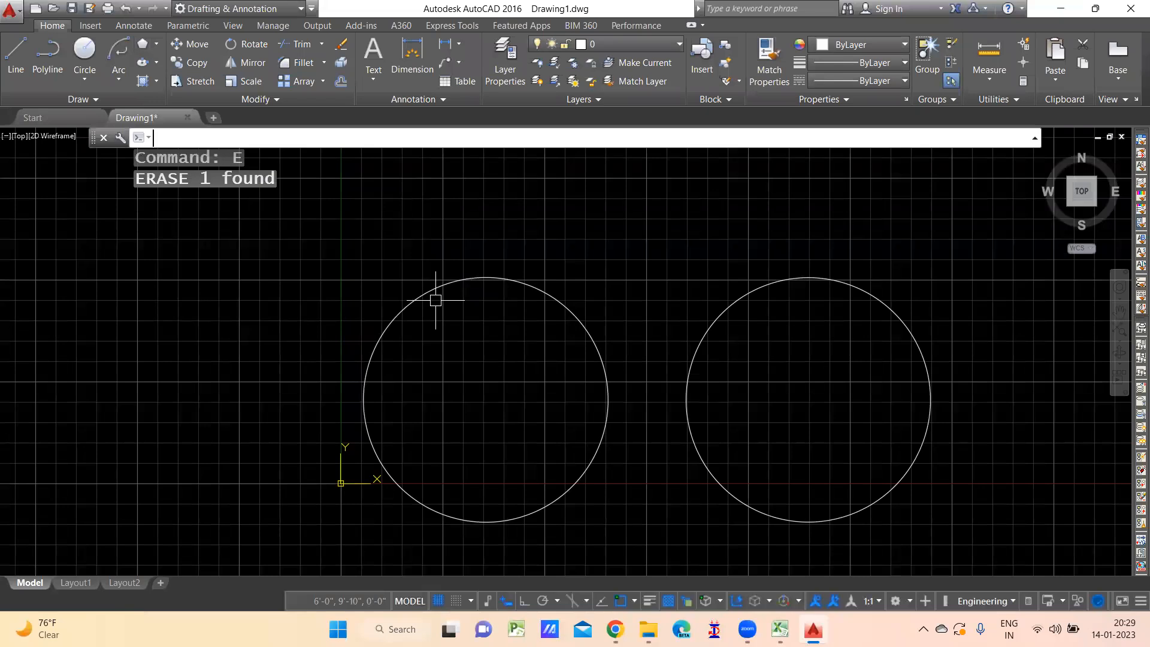
{"action": "key", "text": "Escape"}
{"action": "key", "text": "Escape"}
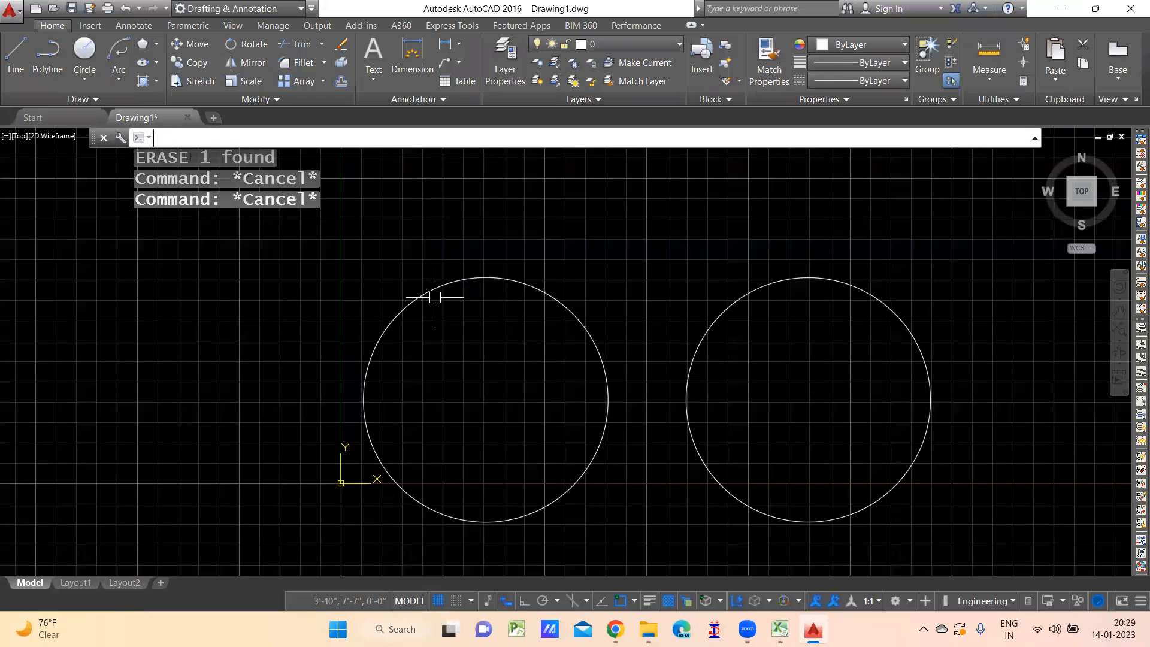
- Draw a three-sided polygon circumscribed about the left circle, from its centre to its bottom quadrant
{"action": "left_click", "coordinate": [142, 44]}
{"action": "middle_click_drag", "start_coordinate": [590, 236], "coordinate": [482, 207]}
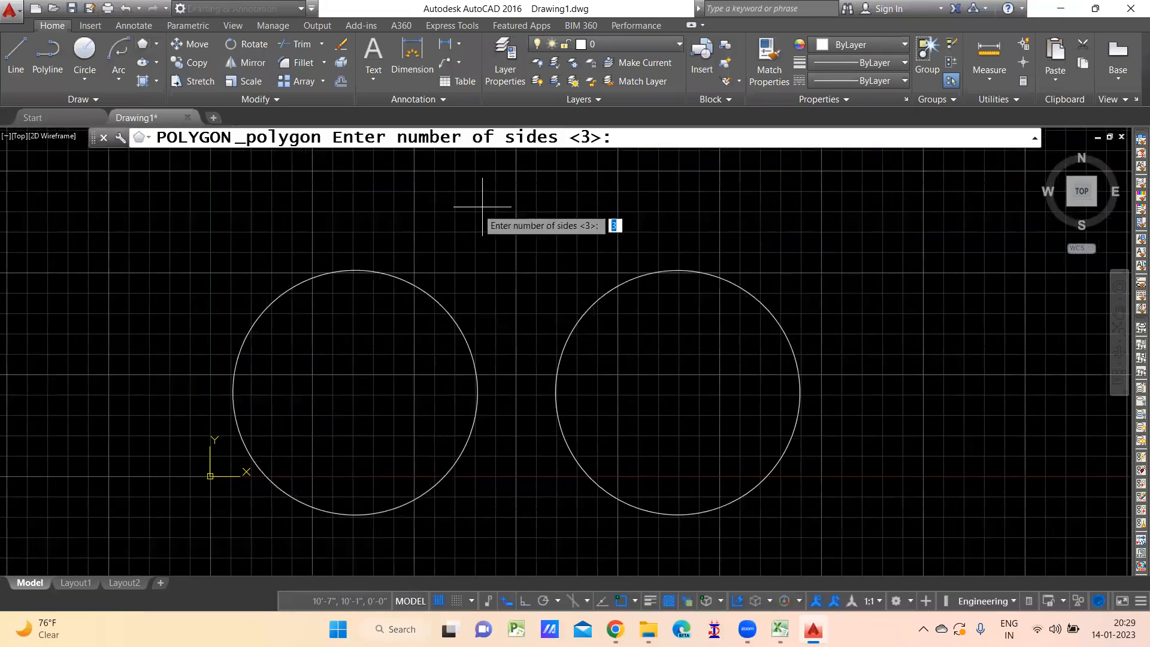
{"action": "key", "text": "Return"}
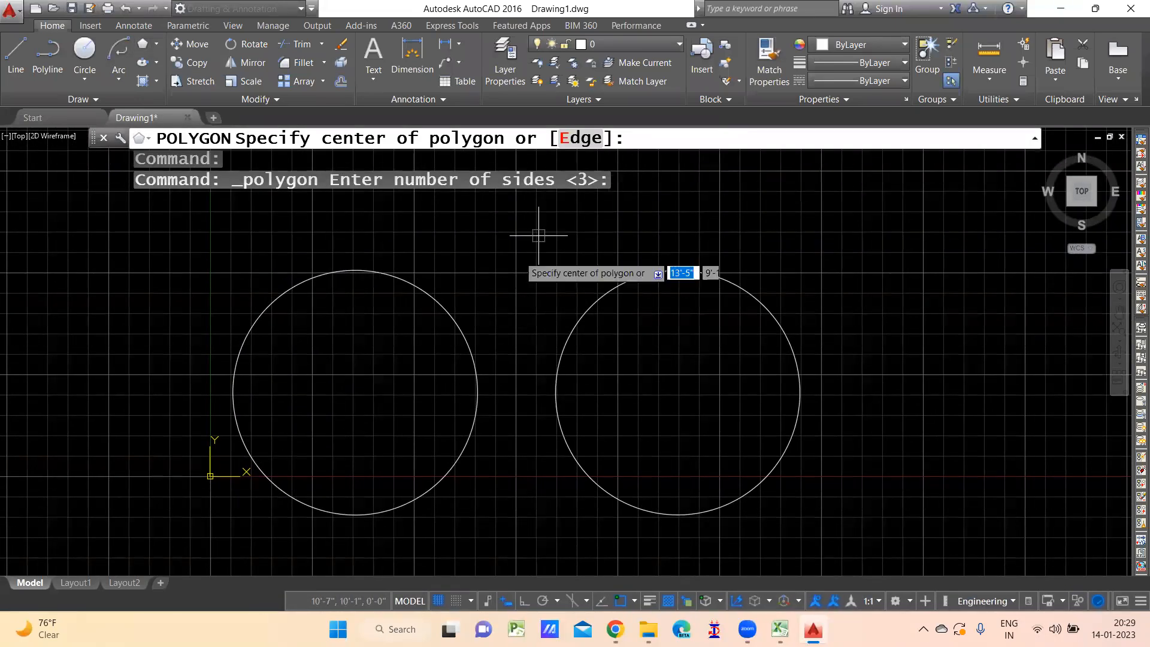
{"action": "left_click", "coordinate": [352, 390]}
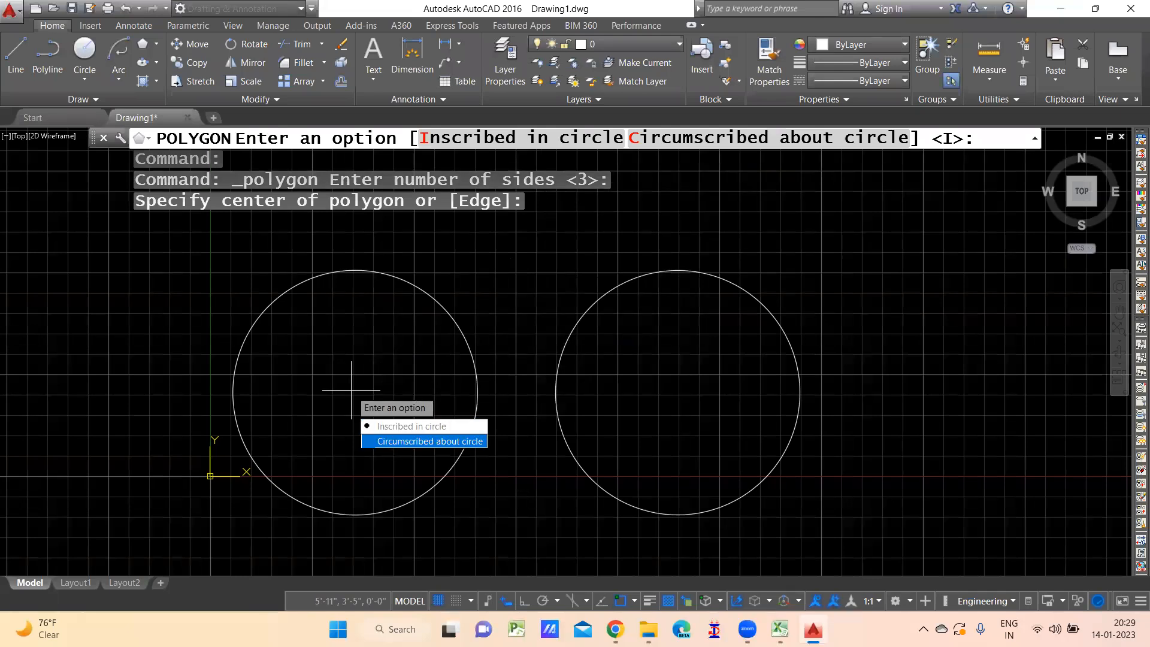
{"action": "left_click", "coordinate": [387, 447]}
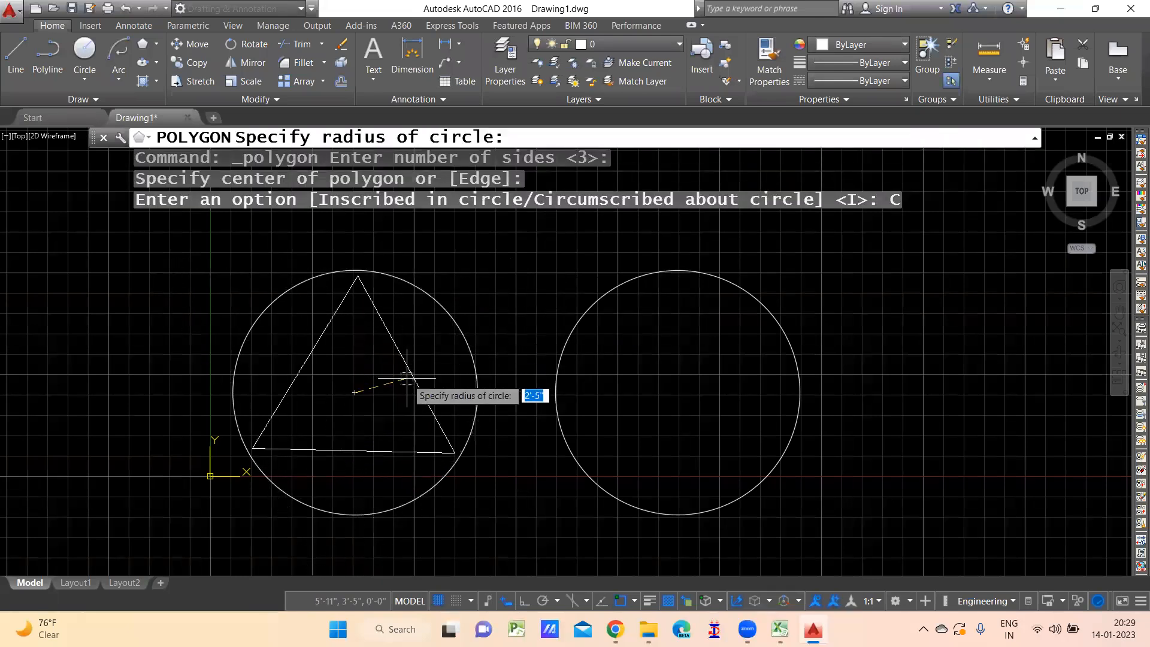
{"action": "left_click", "coordinate": [354, 514]}
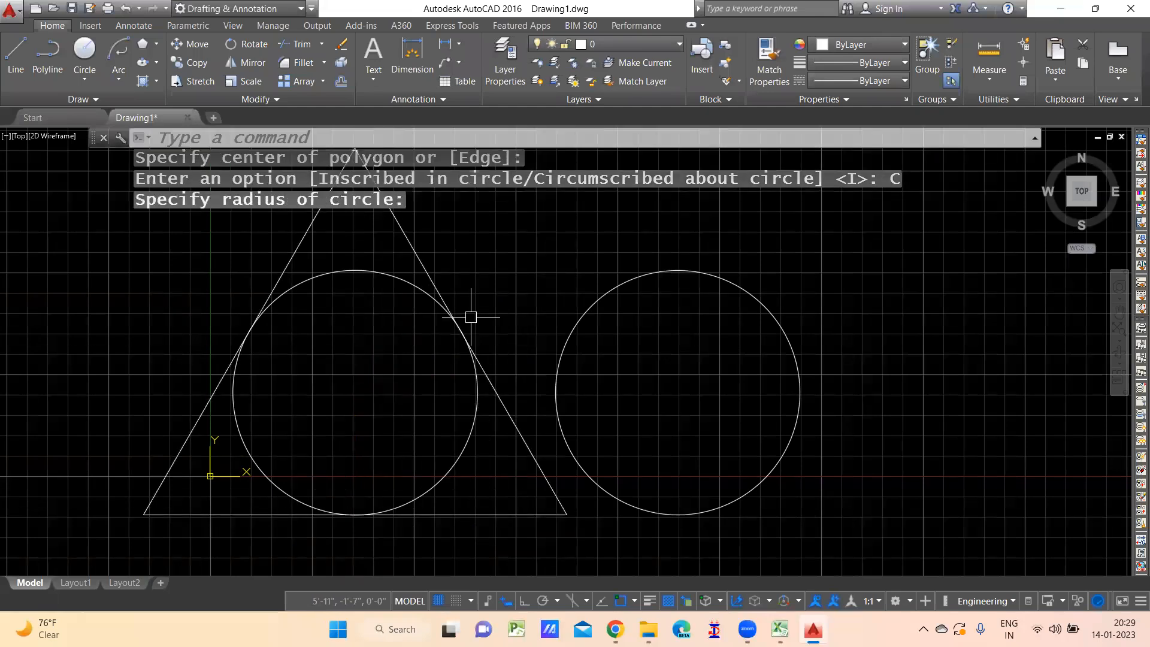
- Draw a six-sided polygon inscribed in the right circle, from its centre to its top quadrant with a 5' radius
{"action": "scroll", "coordinate": [346, 282], "scroll_direction": "down", "scroll_amount": 2}
{"action": "middle_click_drag", "start_coordinate": [432, 293], "coordinate": [450, 367]}
{"action": "key", "text": "Return"}
{"action": "middle_click_drag", "start_coordinate": [711, 239], "coordinate": [644, 164]}
{"action": "key", "text": "Return"}
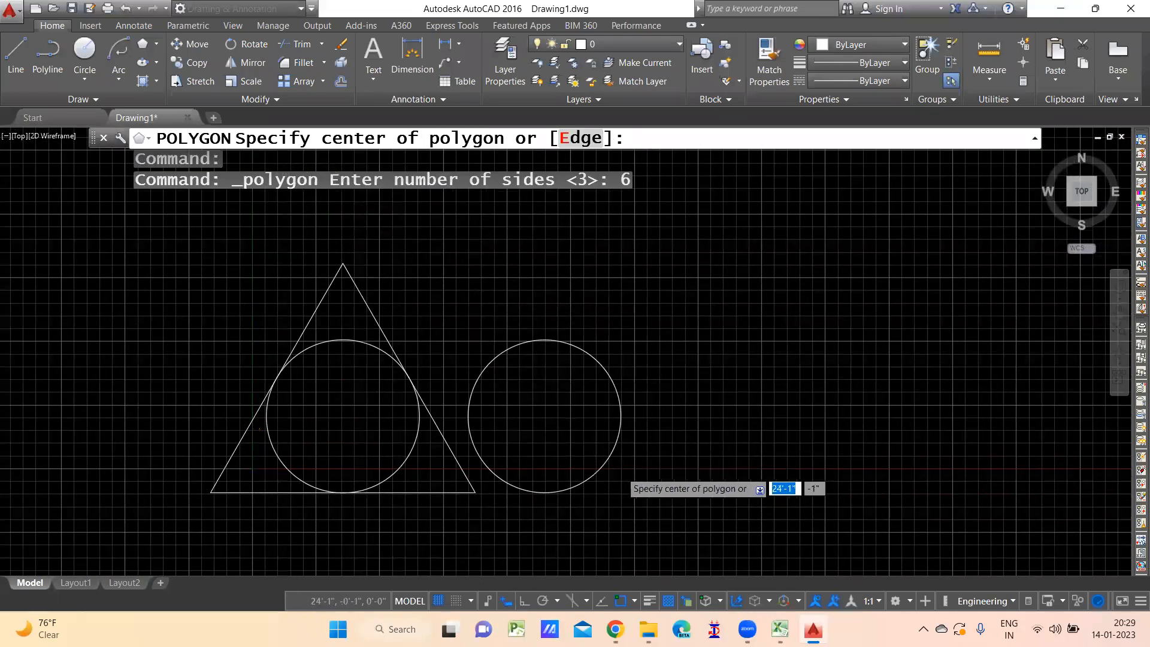
{"action": "scroll", "coordinate": [620, 471], "scroll_direction": "up", "scroll_amount": 2}
{"action": "left_click", "coordinate": [499, 383]}
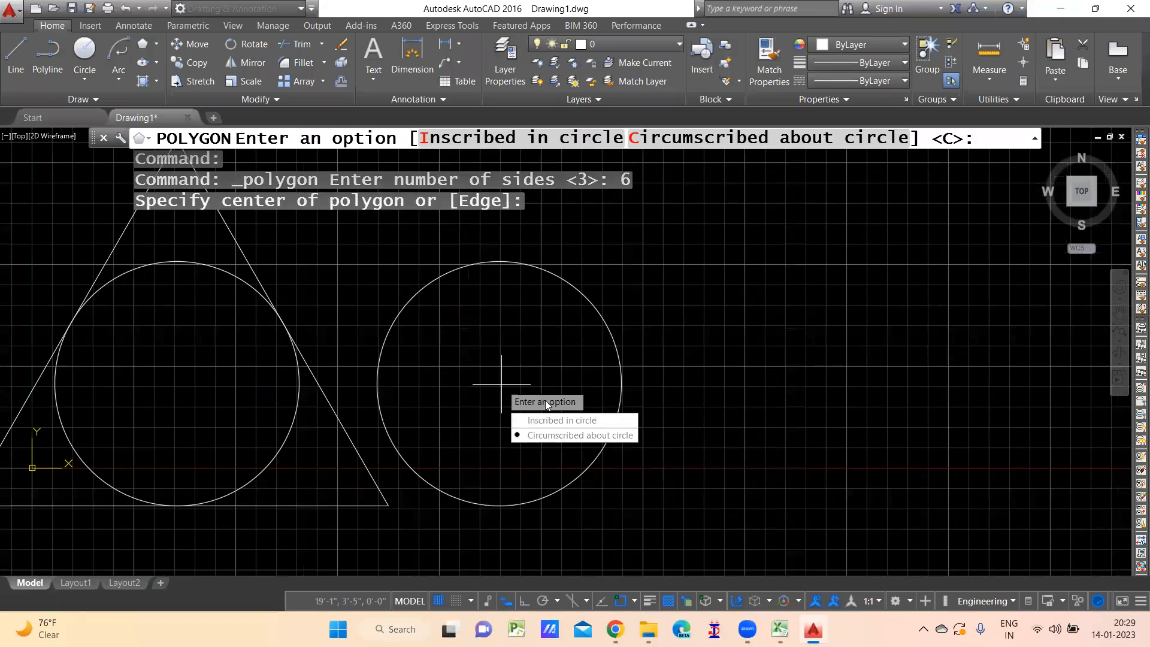
{"action": "left_click", "coordinate": [546, 421]}
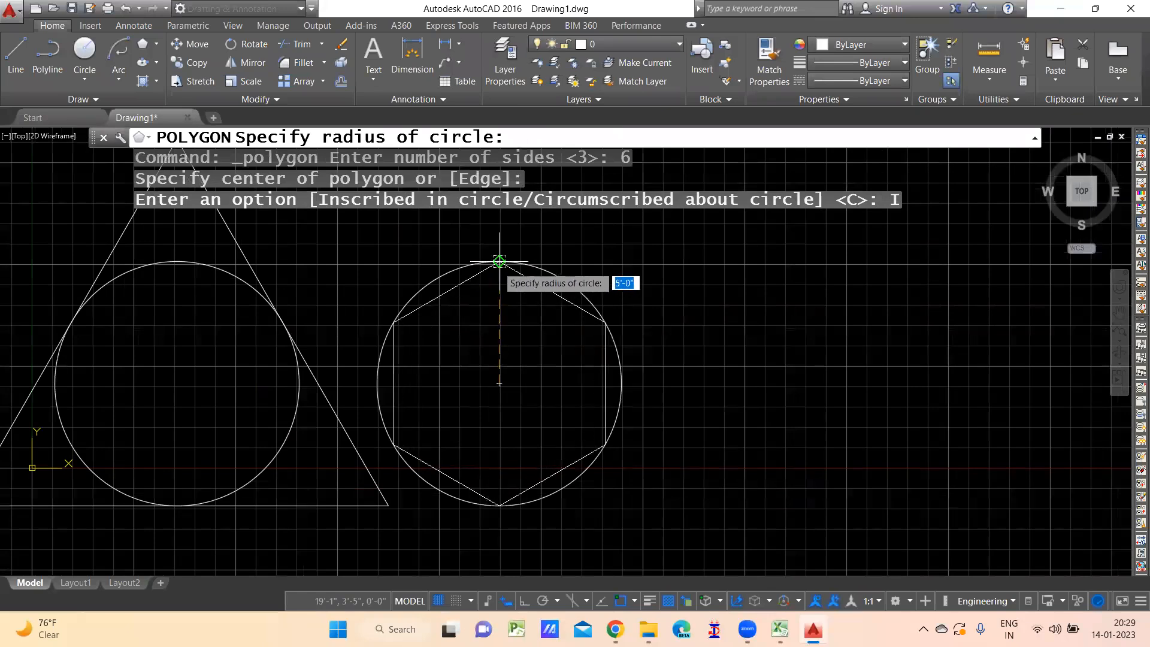
{"action": "left_click", "coordinate": [499, 261]}
{"action": "middle_click_drag", "start_coordinate": [233, 418], "coordinate": [402, 444]}
{"action": "scroll", "coordinate": [405, 386], "scroll_direction": "down", "scroll_amount": 3}
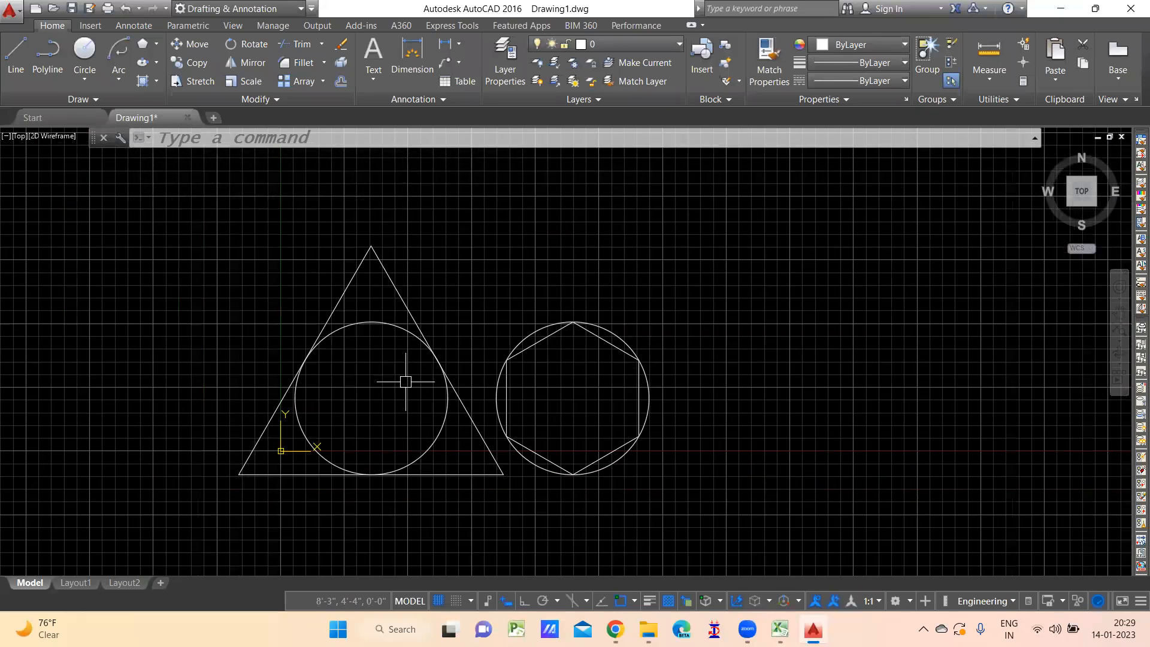
- Copy the circle around the hexagon once into the empty space to its right and end the Copy command
{"action": "scroll", "coordinate": [636, 362], "scroll_direction": "up", "scroll_amount": 4}
{"action": "scroll", "coordinate": [635, 363], "scroll_direction": "down", "scroll_amount": 2}
{"action": "scroll", "coordinate": [636, 363], "scroll_direction": "down", "scroll_amount": 4}
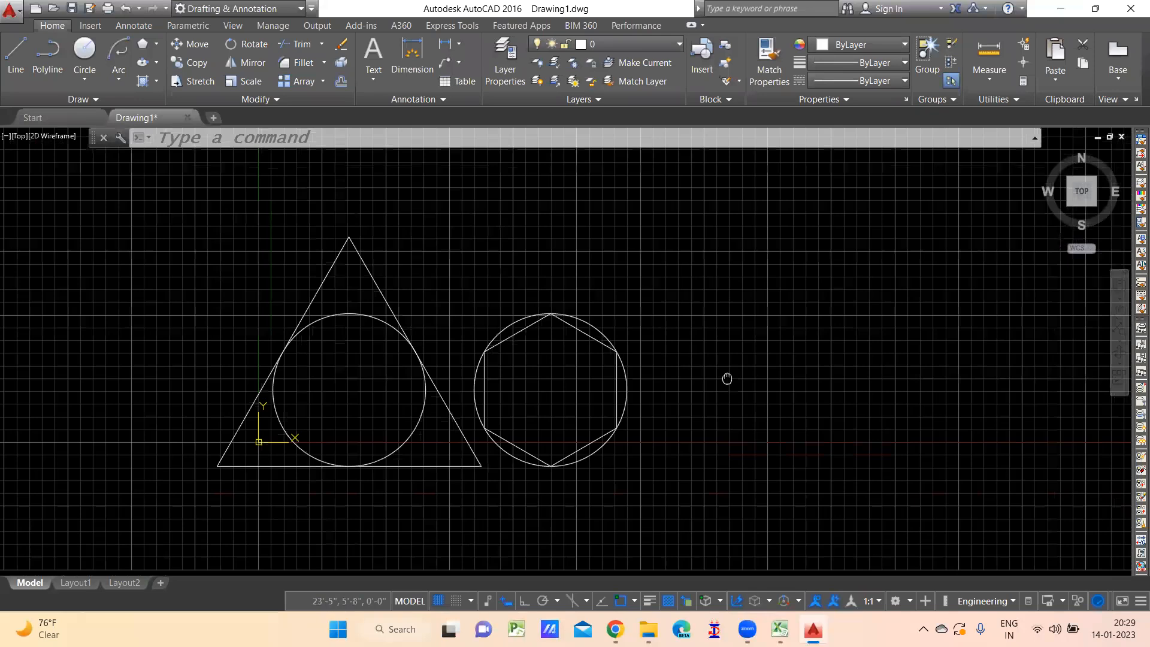
{"action": "scroll", "coordinate": [726, 380], "scroll_direction": "up", "scroll_amount": 1}
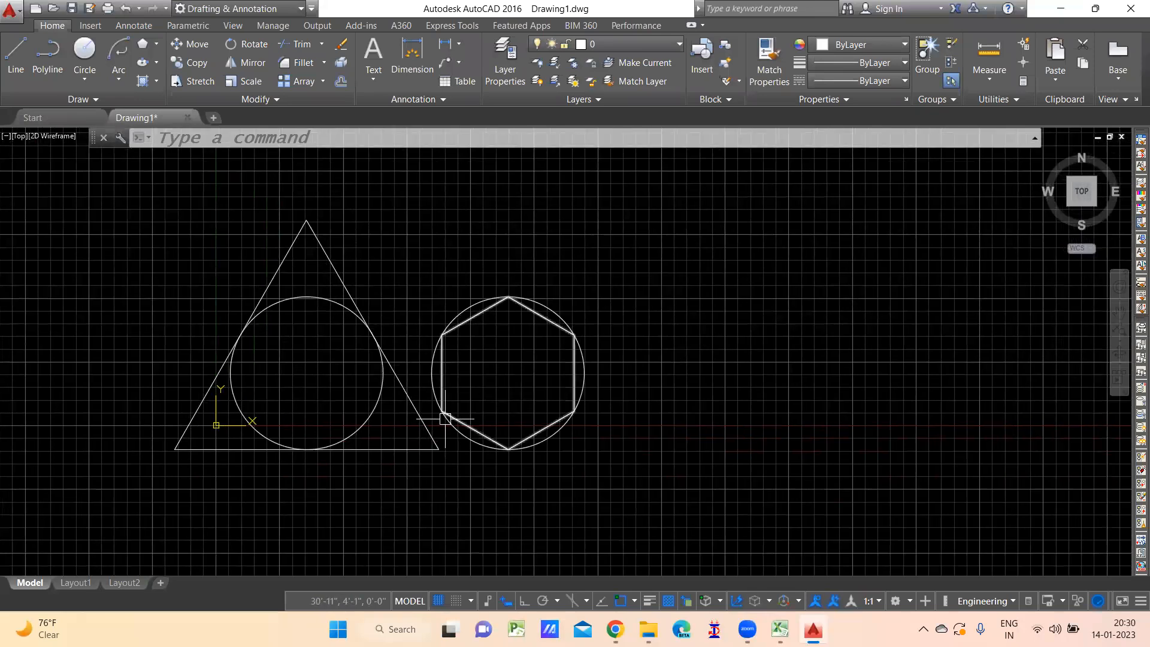
{"action": "middle_click_drag", "start_coordinate": [697, 389], "coordinate": [521, 399]}
{"action": "left_click", "coordinate": [421, 396]}
{"action": "type", "text": "co"}
{"action": "key", "text": "Return"}
{"action": "left_click", "coordinate": [457, 411]}
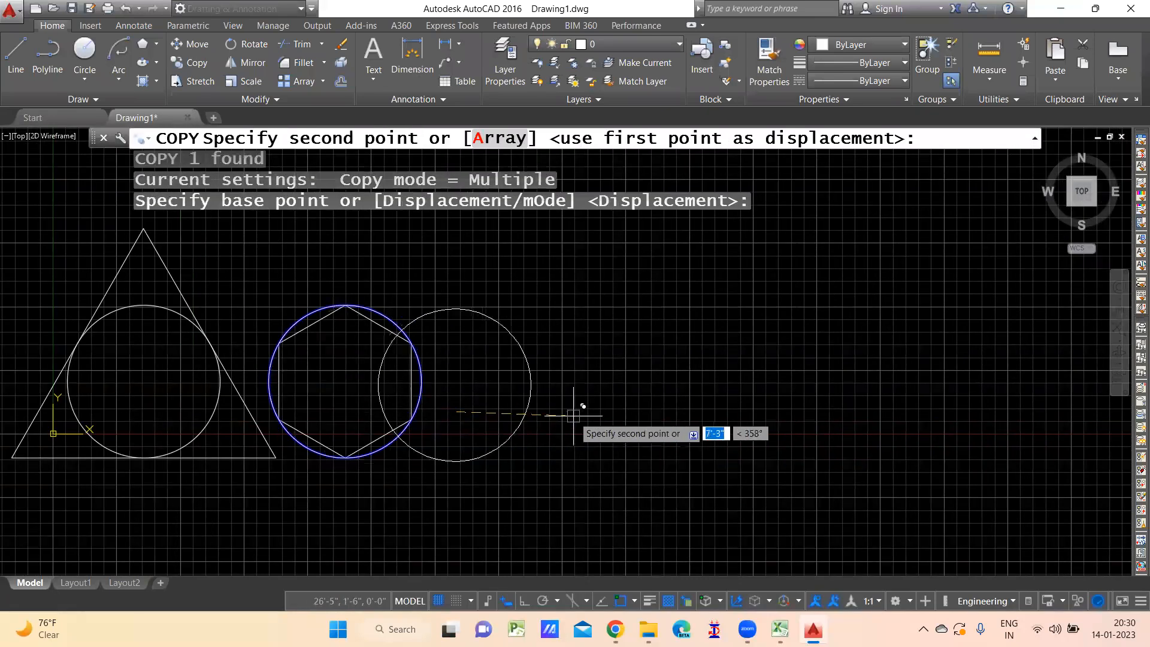
{"action": "key", "text": "Escape"}
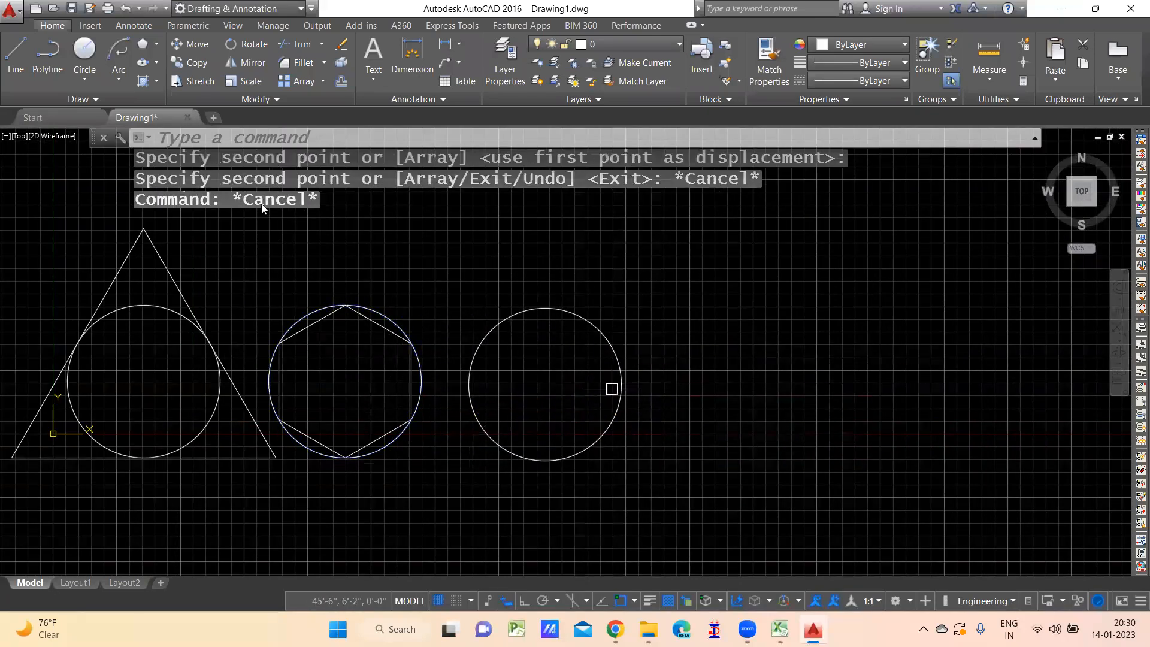
- Draw an inscribed polygon with 1024 sides in the empty space right of the copied circle, trying 1025 sides first
{"action": "left_click", "coordinate": [142, 45]}
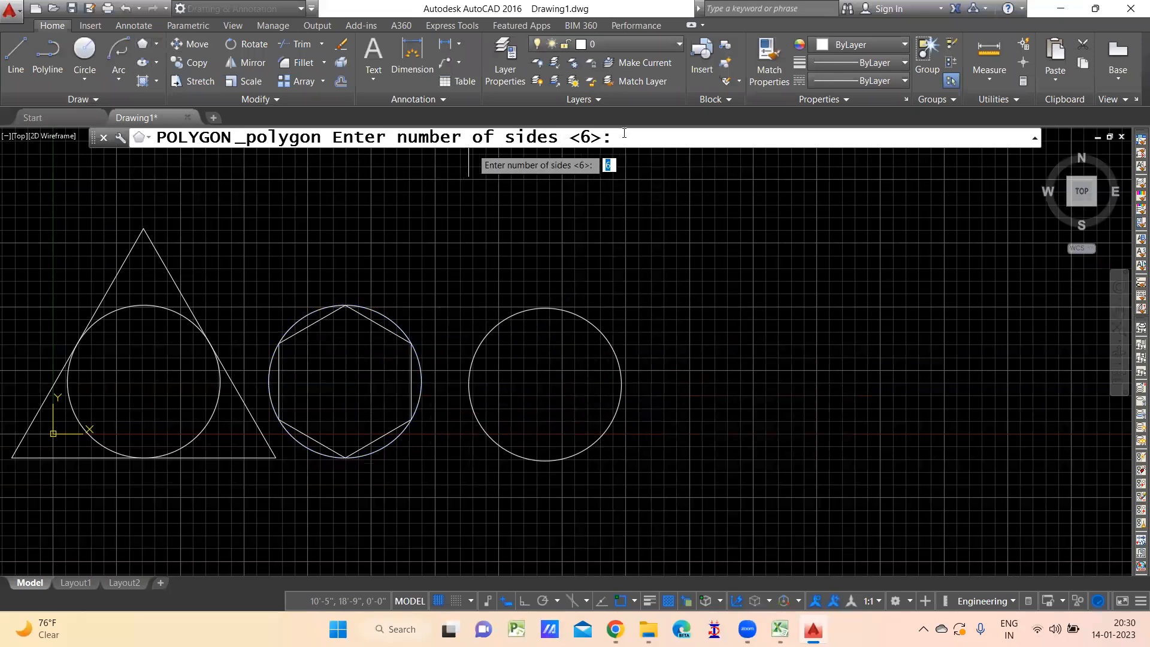
{"action": "type", "text": "1025"}
{"action": "key", "text": "Return"}
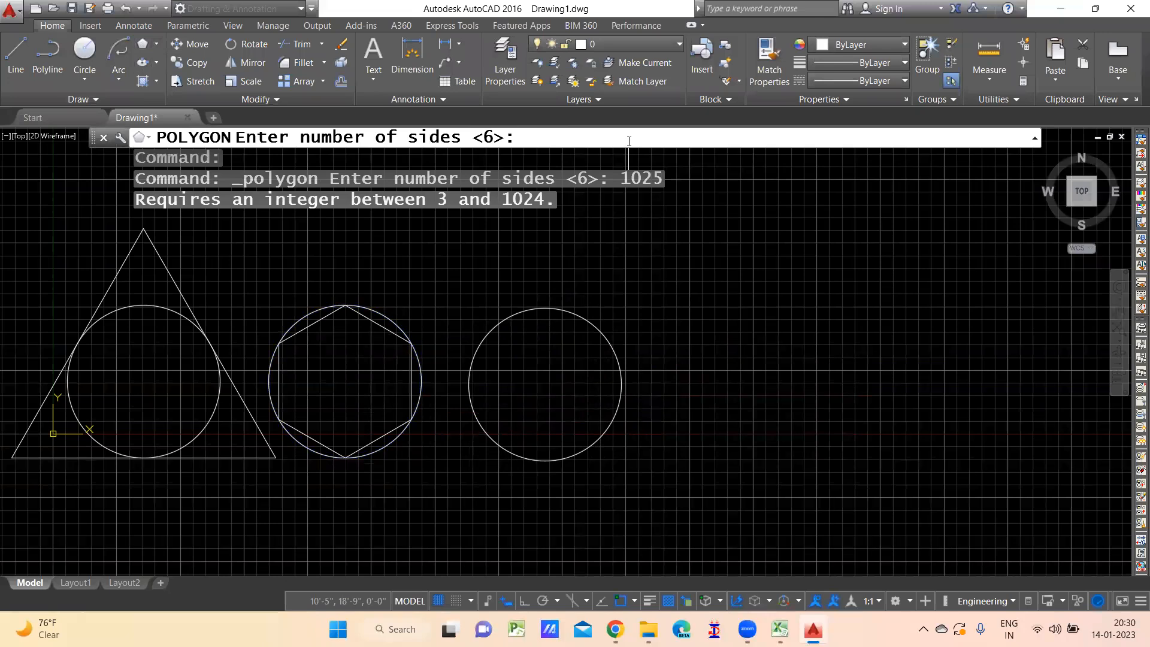
{"action": "type", "text": "1024"}
{"action": "key", "text": "Return"}
{"action": "middle_click_drag", "start_coordinate": [729, 385], "coordinate": [493, 385]}
{"action": "left_click", "coordinate": [591, 379]}
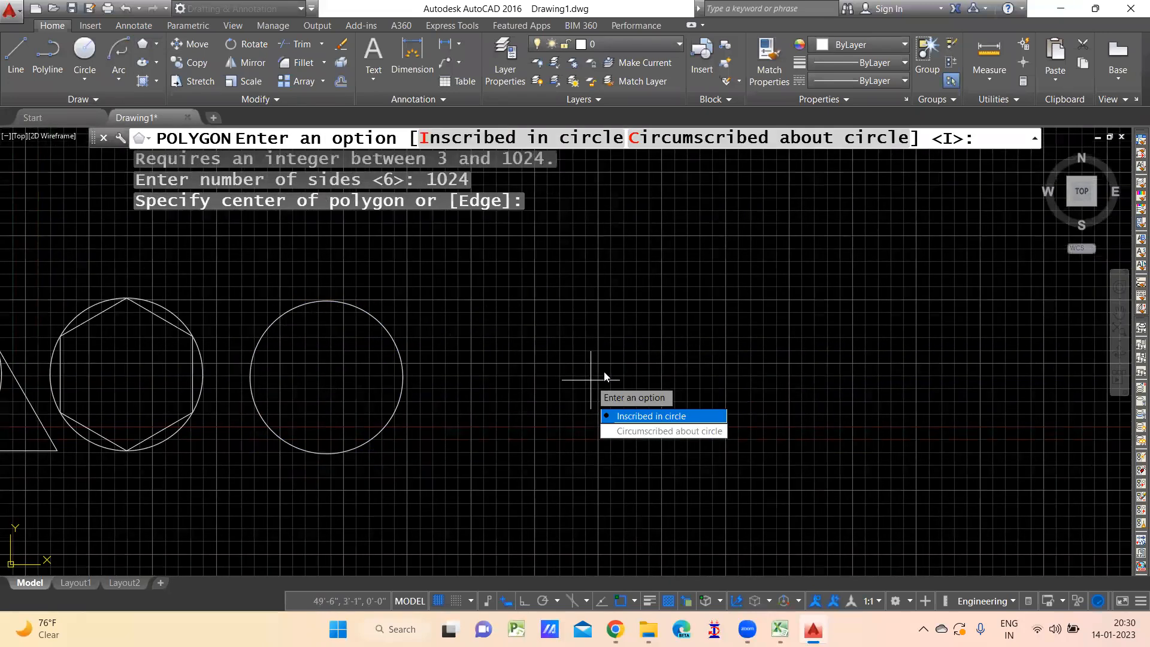
{"action": "left_click", "coordinate": [654, 417]}
{"action": "left_click", "coordinate": [579, 306]}
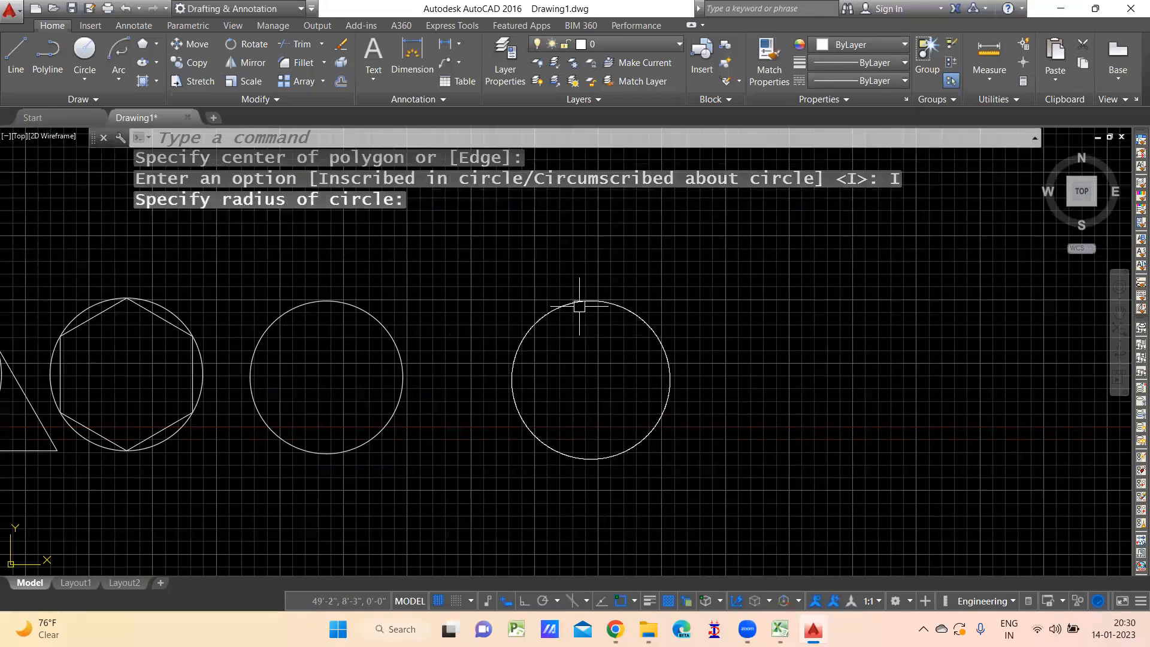
- Select the copied circle and the 1024-sided polygon to compare their grips
{"action": "middle_click_drag", "start_coordinate": [398, 385], "coordinate": [442, 399]}
{"action": "scroll", "coordinate": [448, 400], "scroll_direction": "up", "scroll_amount": 3}
{"action": "middle_click_drag", "start_coordinate": [580, 411], "coordinate": [697, 404]}
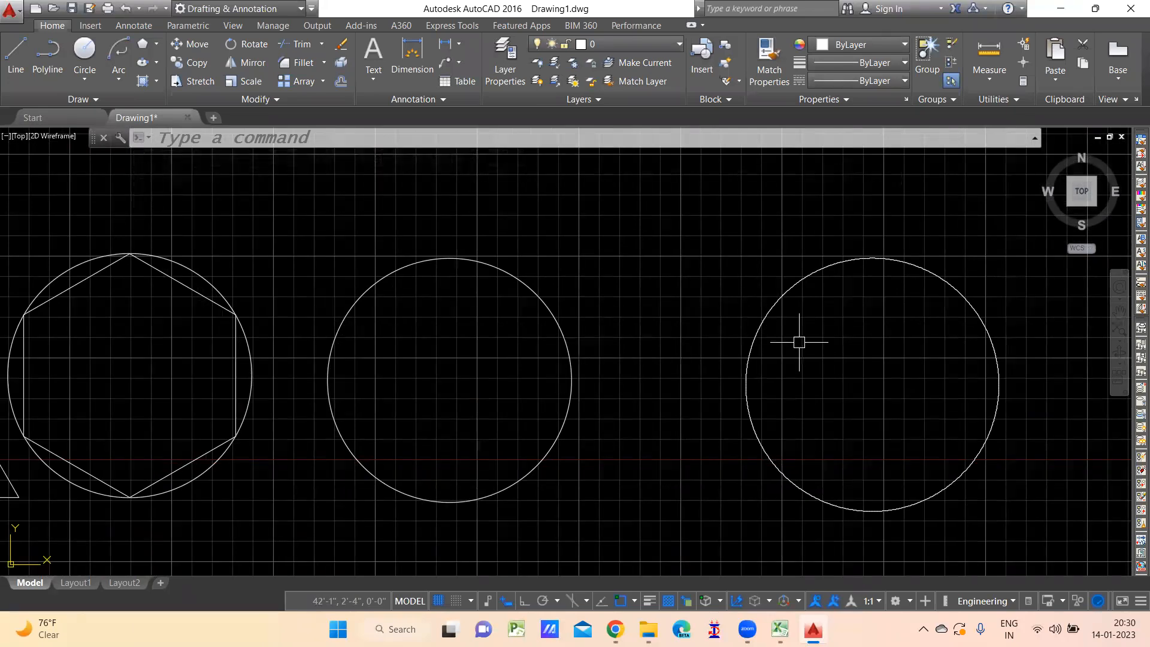
{"action": "left_click", "coordinate": [559, 268]}
{"action": "left_click", "coordinate": [467, 338]}
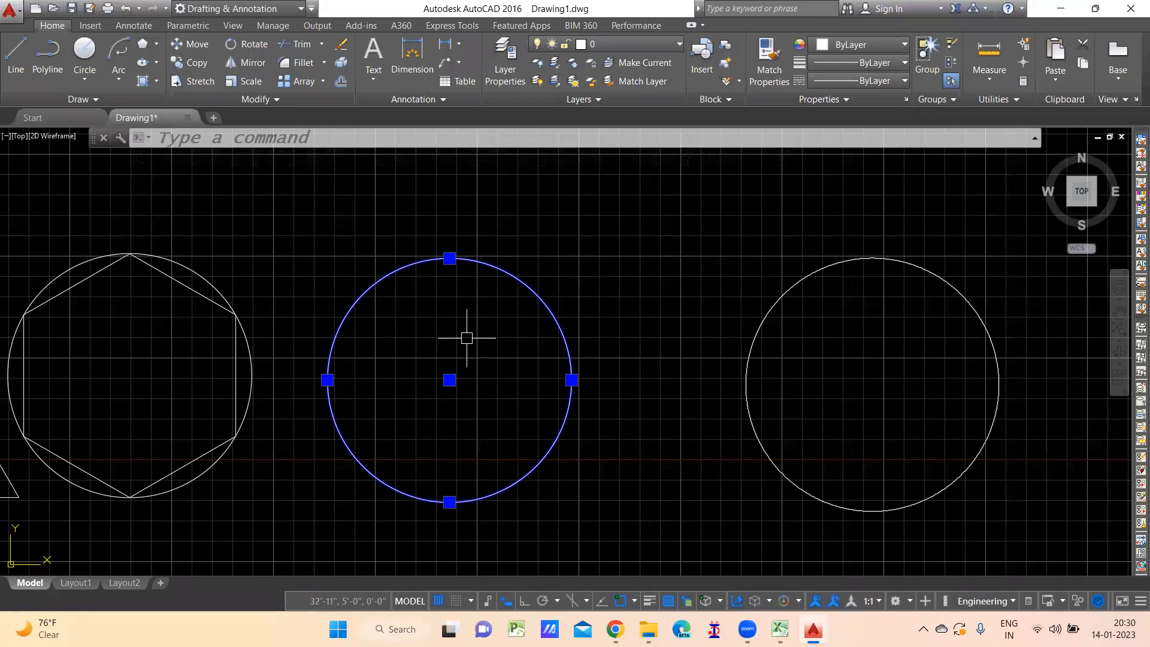
{"action": "middle_click_drag", "start_coordinate": [875, 419], "coordinate": [846, 416]}
{"action": "middle_click_drag", "start_coordinate": [655, 453], "coordinate": [651, 452]}
{"action": "left_click", "coordinate": [831, 320]}
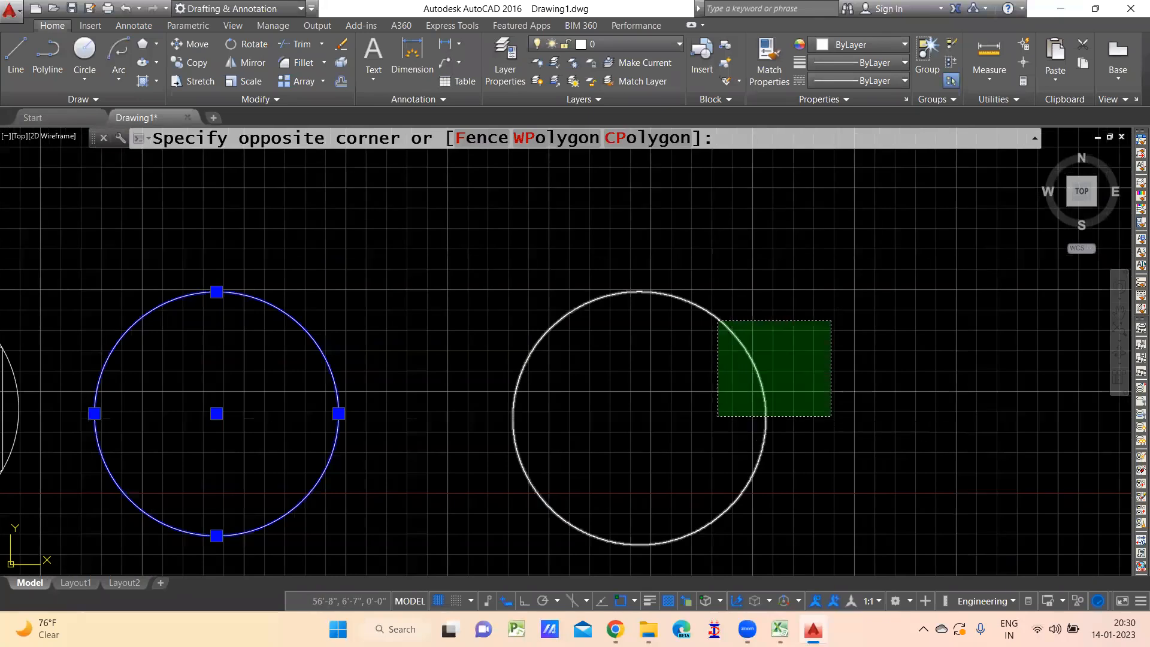
{"action": "left_click", "coordinate": [717, 415]}
- Examine the 1024-sided polygon's individual edges and vertices at close range, and clear the selection
{"action": "scroll", "coordinate": [457, 282], "scroll_direction": "up", "scroll_amount": 8}
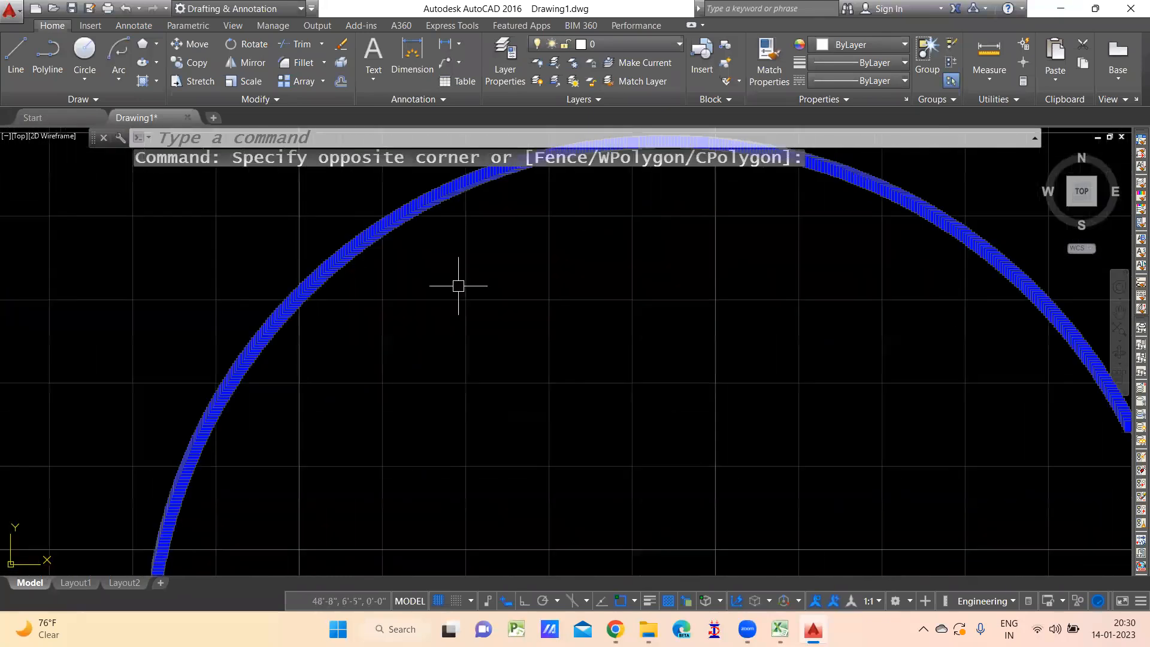
{"action": "scroll", "coordinate": [408, 337], "scroll_direction": "up", "scroll_amount": 5}
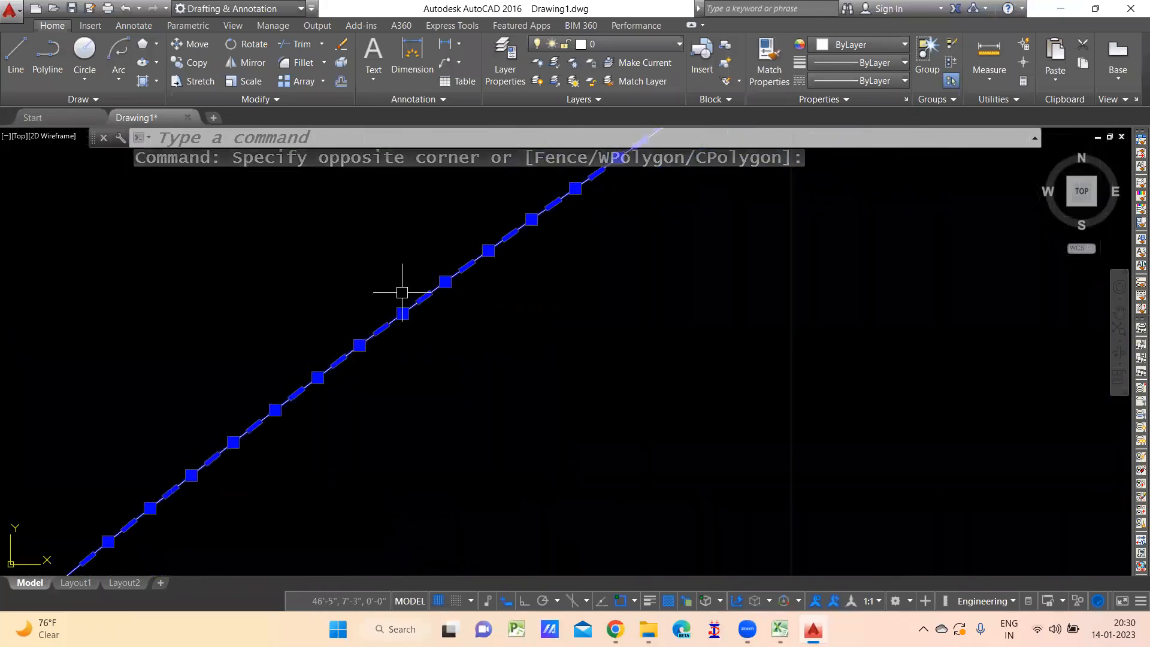
{"action": "middle_click_drag", "start_coordinate": [572, 246], "coordinate": [501, 300]}
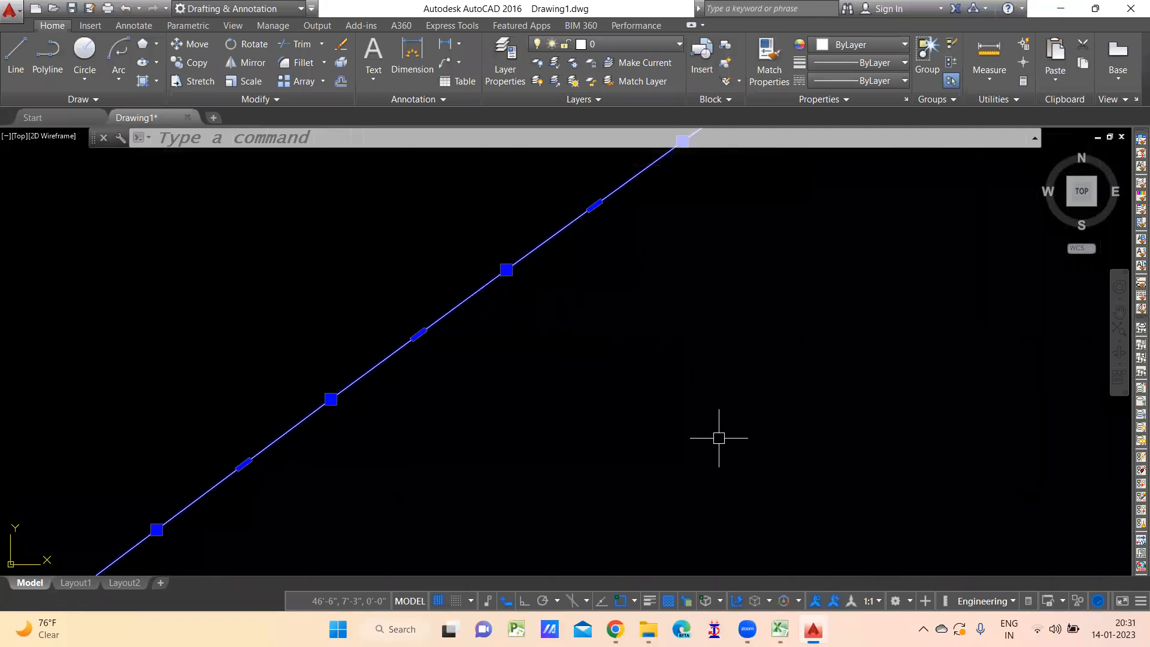
{"action": "scroll", "coordinate": [724, 437], "scroll_direction": "down", "scroll_amount": 4}
{"action": "scroll", "coordinate": [737, 440], "scroll_direction": "down", "scroll_amount": 6}
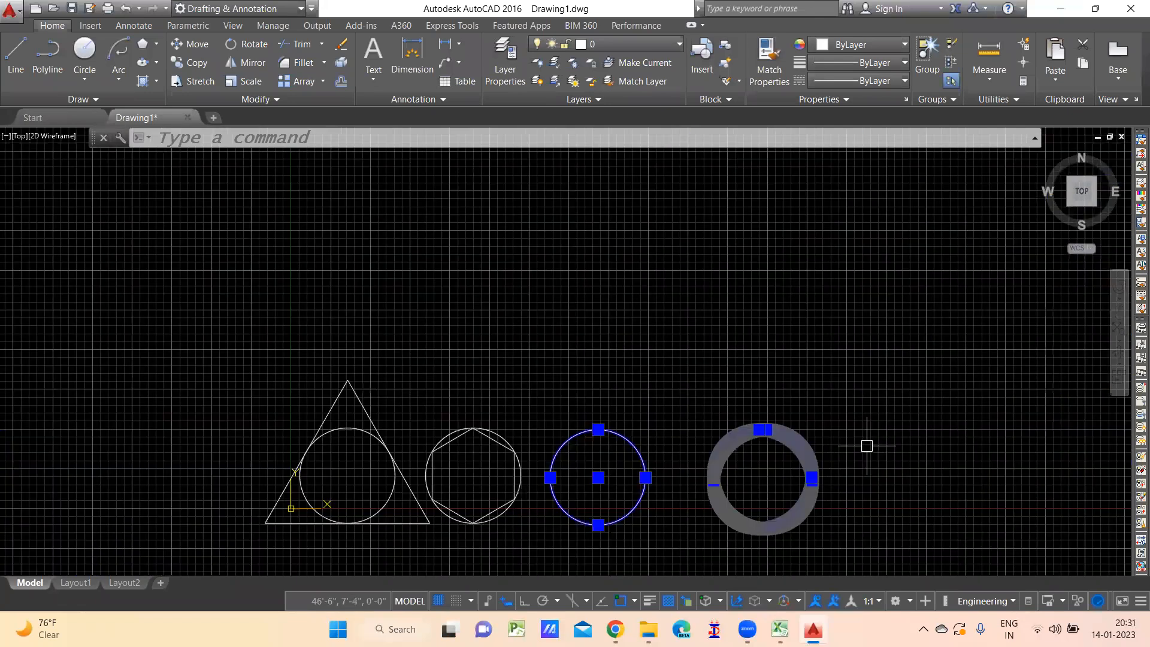
{"action": "middle_click_drag", "start_coordinate": [970, 425], "coordinate": [913, 347]}
{"action": "key", "text": "Escape"}
{"action": "key", "text": "Escape"}
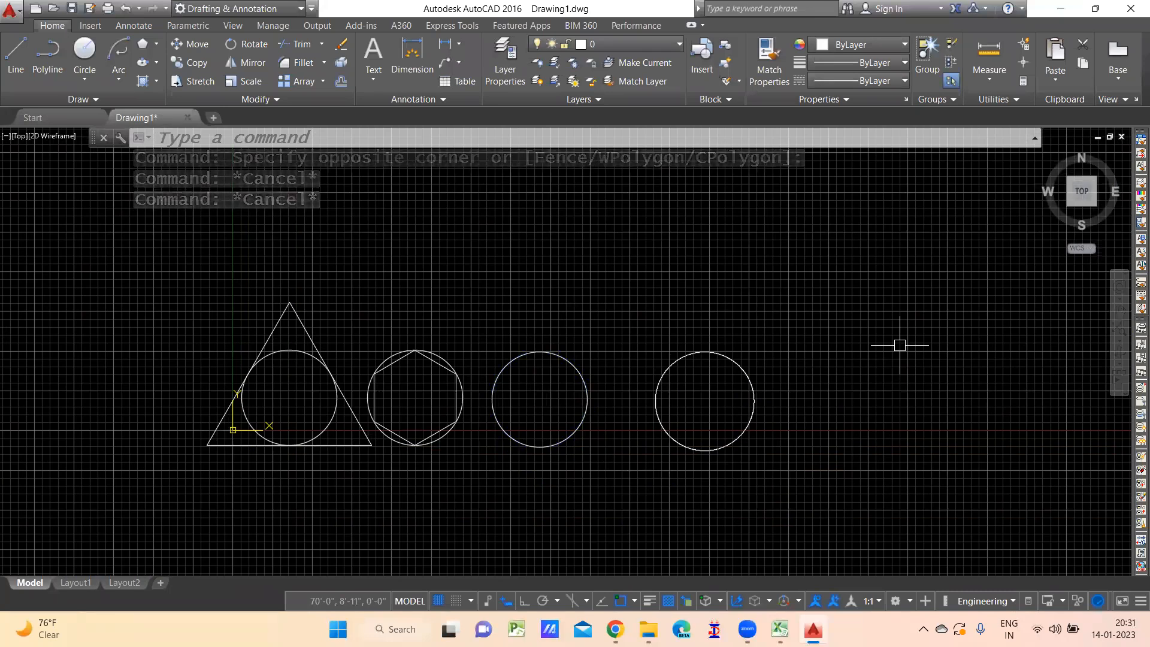
- Draw a wide horizontal ellipse from its centre, right of the 1024-sided polygon, turning ortho on for the second axis
{"action": "left_click", "coordinate": [156, 62]}
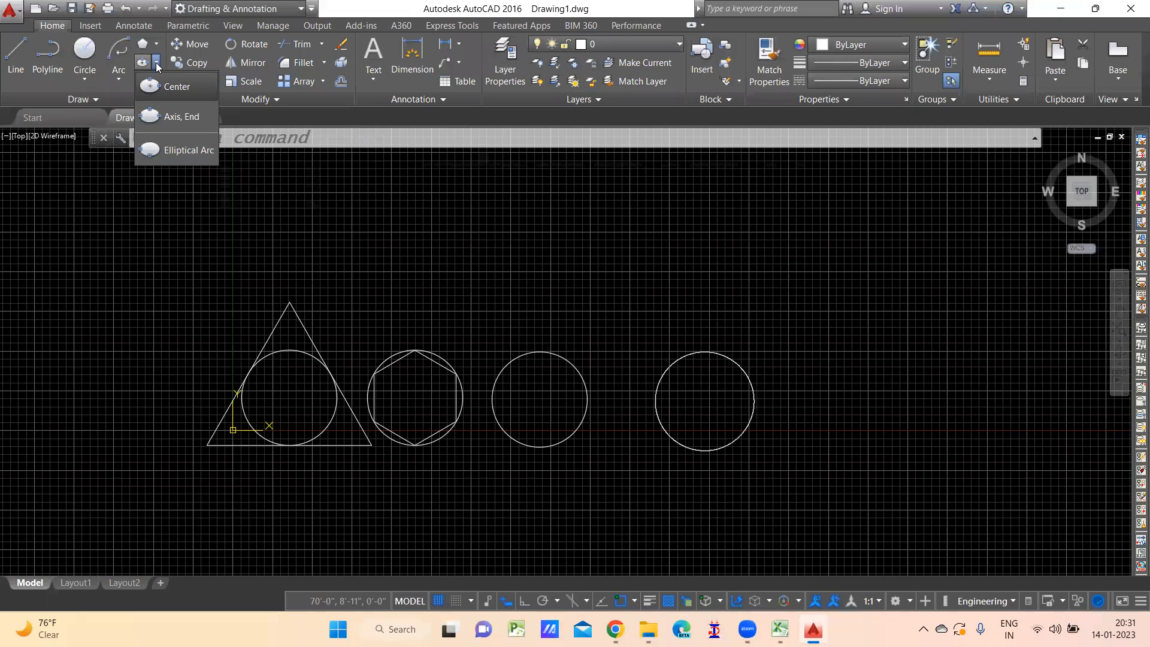
{"action": "left_click", "coordinate": [180, 89]}
{"action": "mouse_move", "coordinate": [631, 261]}
{"action": "middle_mouse_down"}
{"action": "mouse_move", "coordinate": [529, 256]}
{"action": "mouse_move", "coordinate": [677, 298]}
{"action": "mouse_move", "coordinate": [349, 373]}
{"action": "middle_mouse_up"}
{"action": "left_click", "coordinate": [349, 372]}
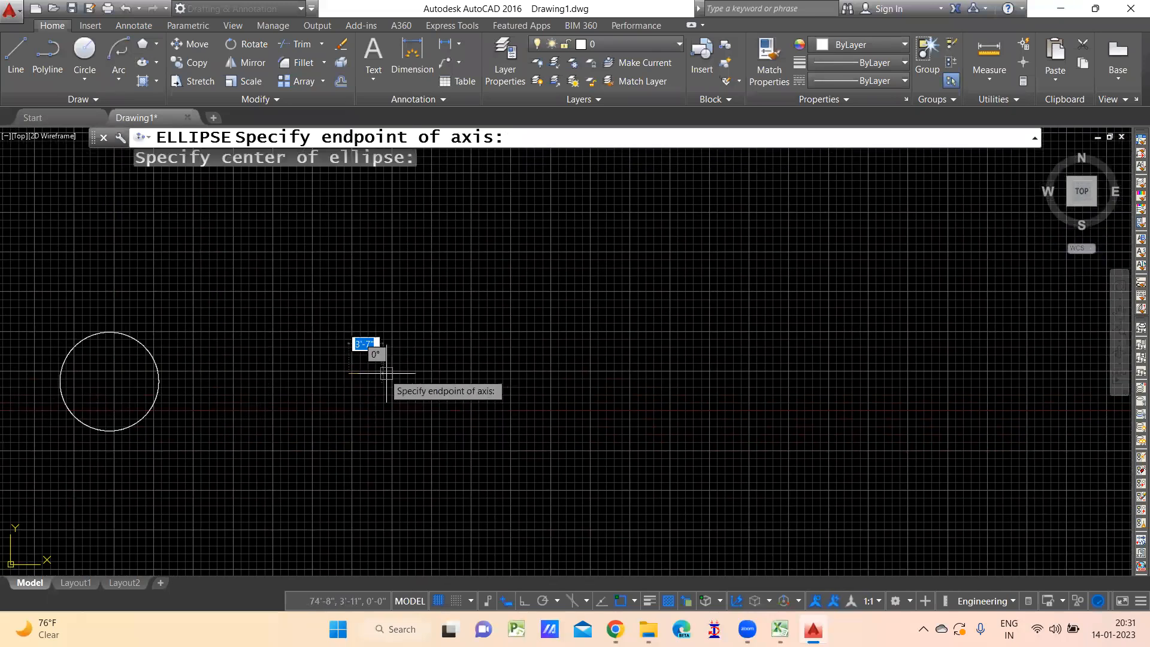
{"action": "left_click", "coordinate": [536, 372]}
{"action": "key", "text": "F8"}
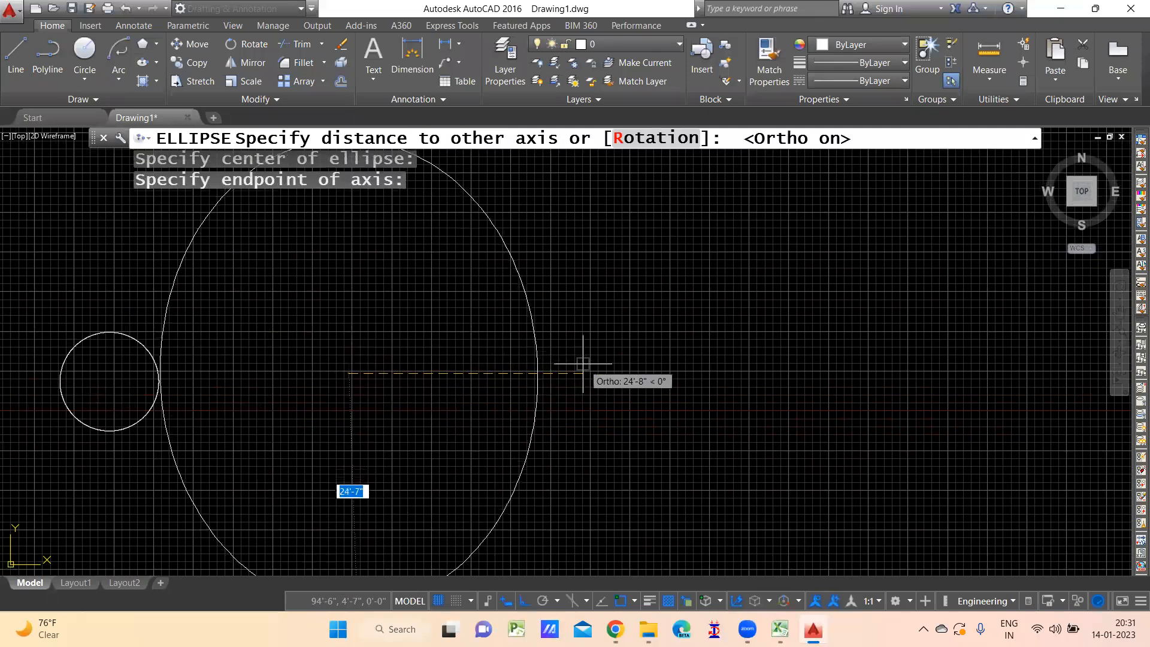
{"action": "left_click", "coordinate": [456, 390]}
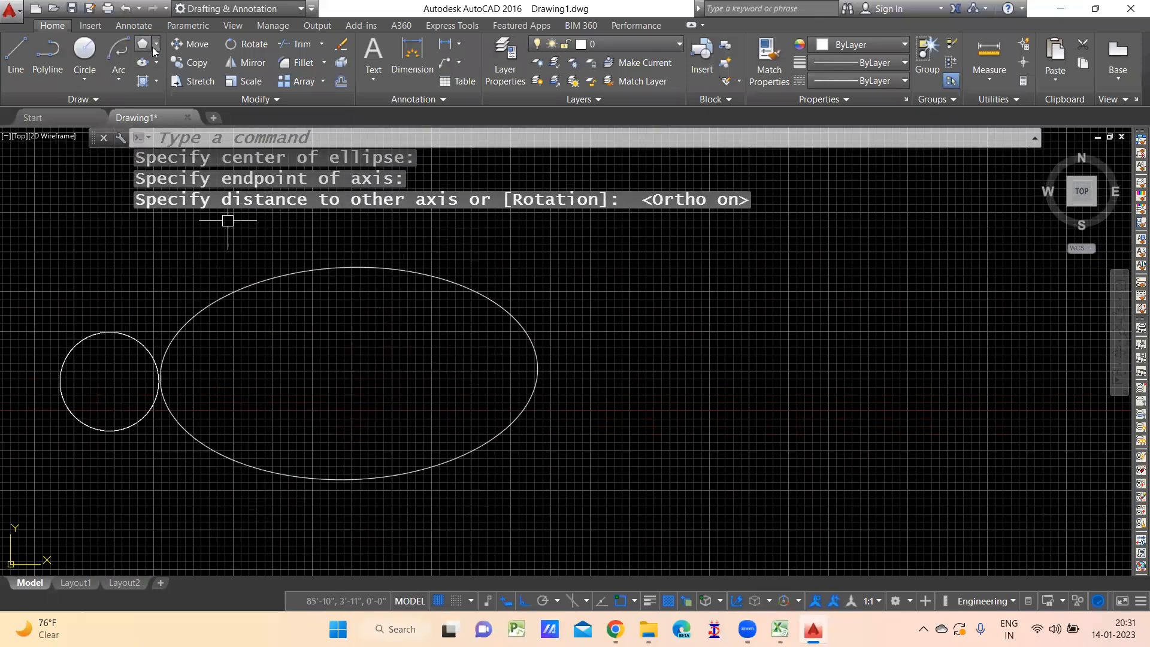
- Draw a large, nearly round ellipse with the Axis, End method to the right of the first ellipse
{"action": "left_click", "coordinate": [155, 63]}
{"action": "left_click", "coordinate": [182, 117]}
{"action": "middle_click_drag", "start_coordinate": [765, 367], "coordinate": [526, 393]}
{"action": "double_click", "coordinate": [494, 373]}
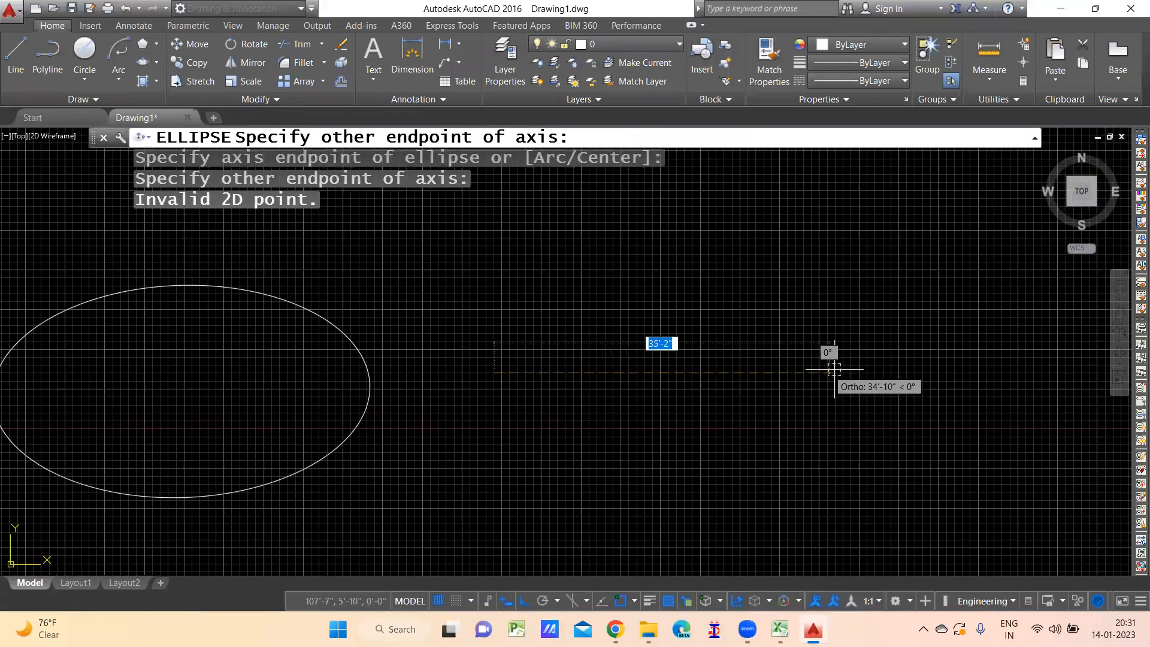
{"action": "left_click", "coordinate": [900, 373]}
{"action": "right_click", "coordinate": [900, 372]}
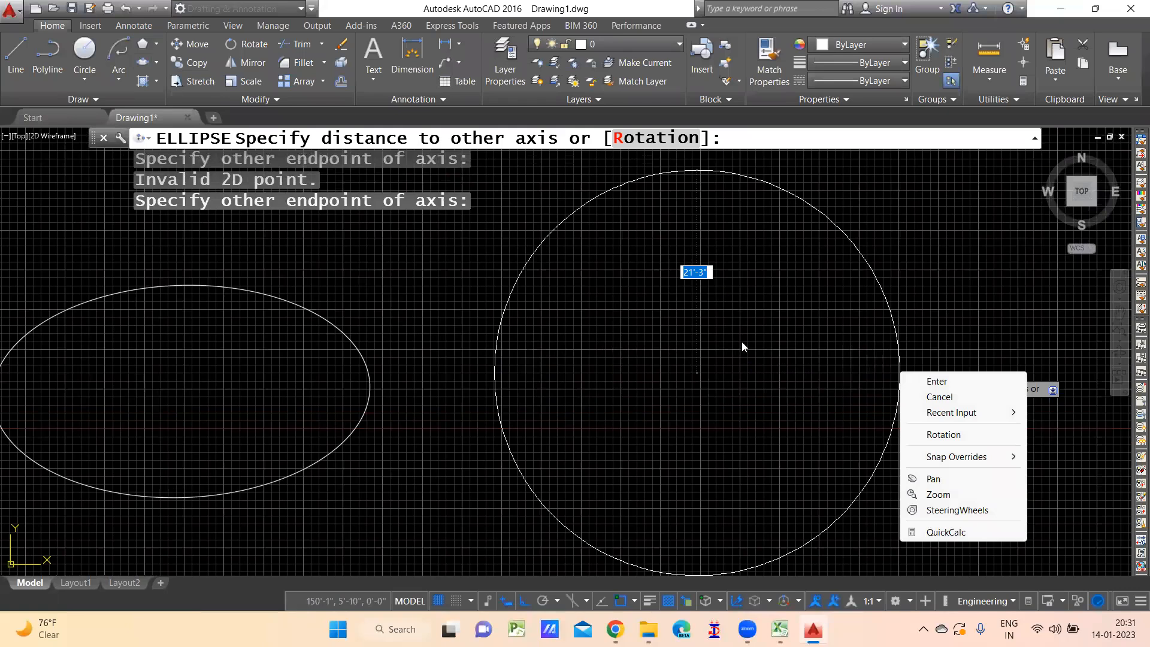
{"action": "left_click", "coordinate": [848, 347]}
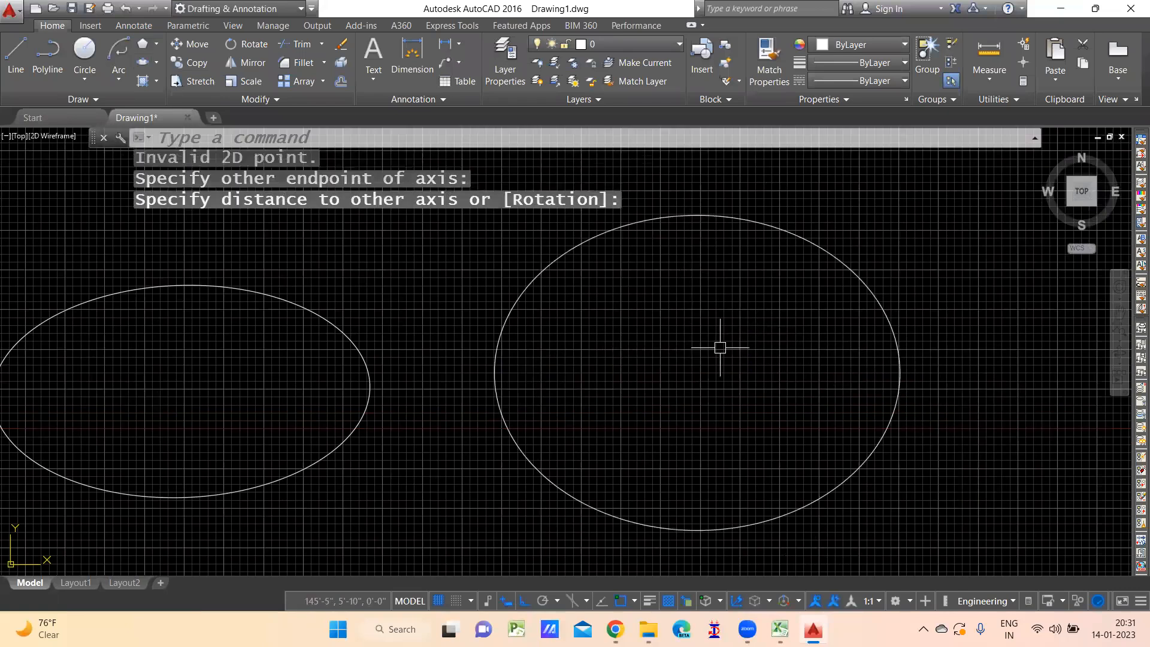
- Erase the large, nearly round ellipse
{"action": "left_click", "coordinate": [857, 277]}
{"action": "left_click", "coordinate": [730, 302]}
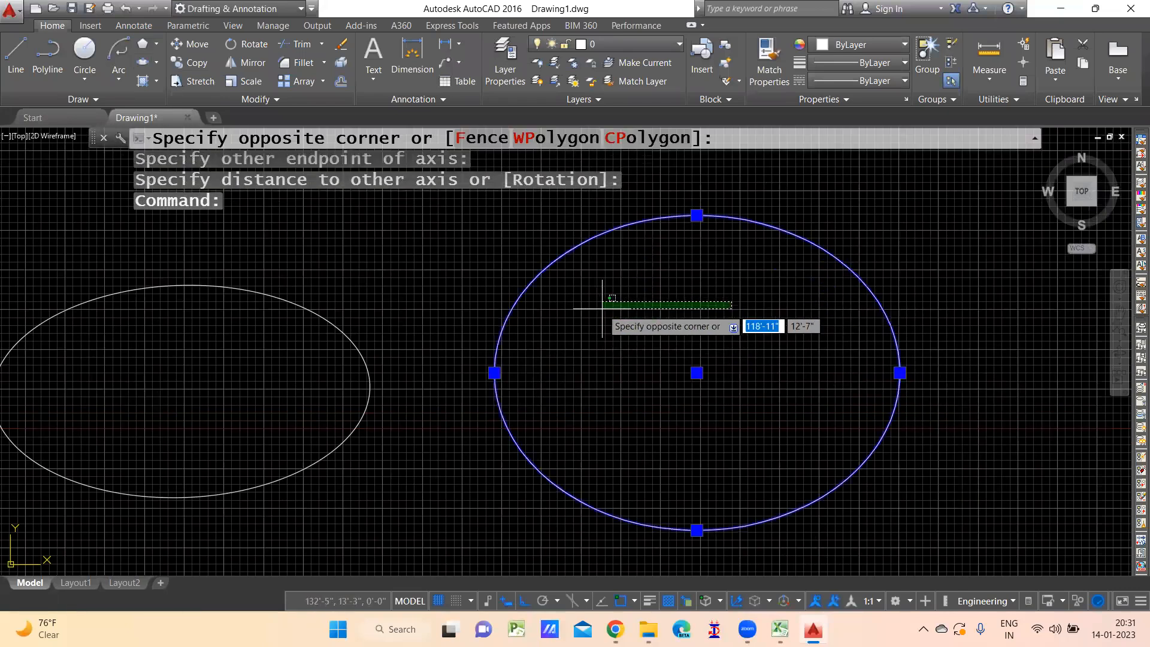
{"action": "type", "text": "E"}
{"action": "key", "text": "Return"}
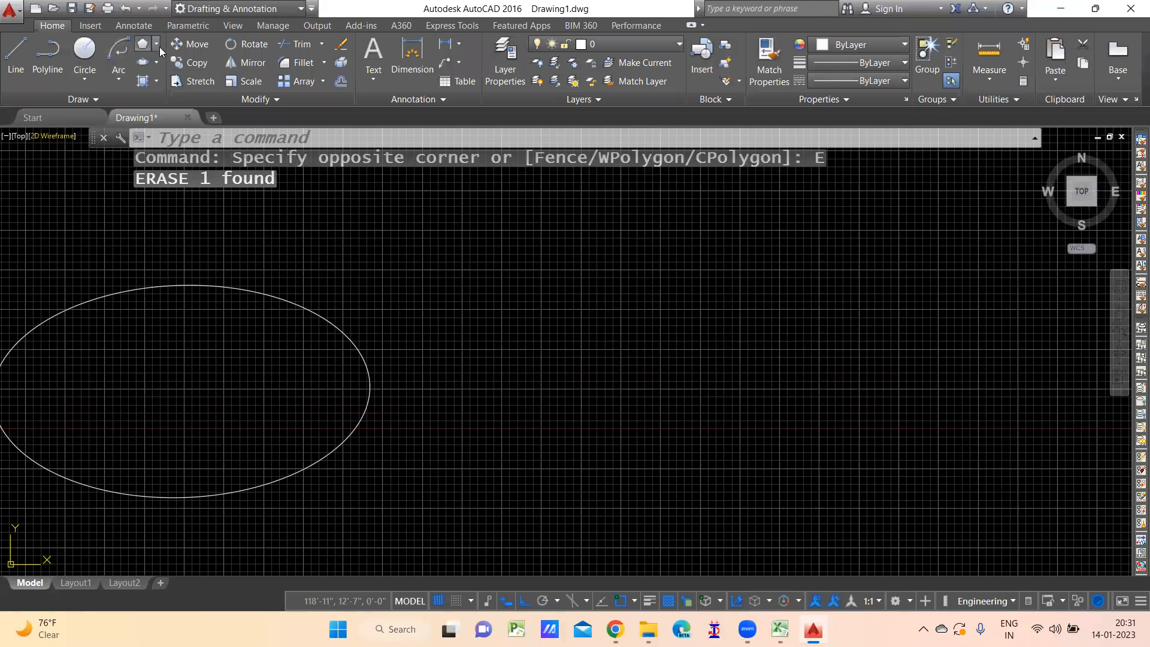
- Draw a flat horizontal ellipse with the Axis, End method to the right of the first ellipse
{"action": "left_click", "coordinate": [158, 63]}
{"action": "left_click", "coordinate": [192, 116]}
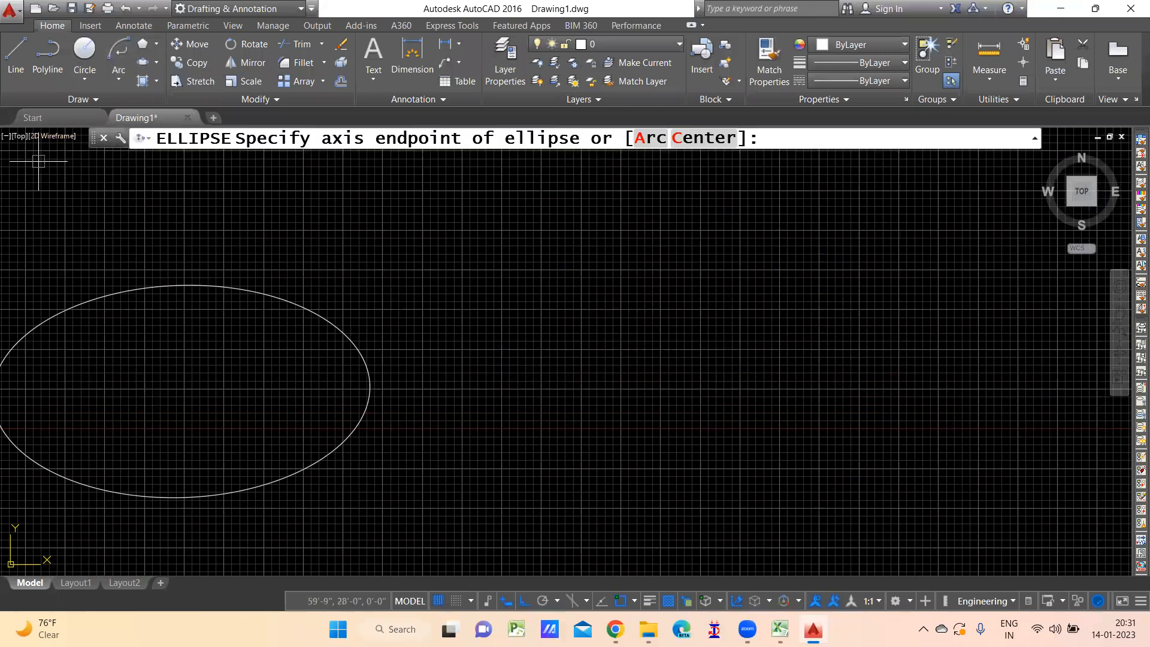
{"action": "middle_click_drag", "start_coordinate": [469, 359], "coordinate": [469, 329]}
{"action": "left_click", "coordinate": [491, 369]}
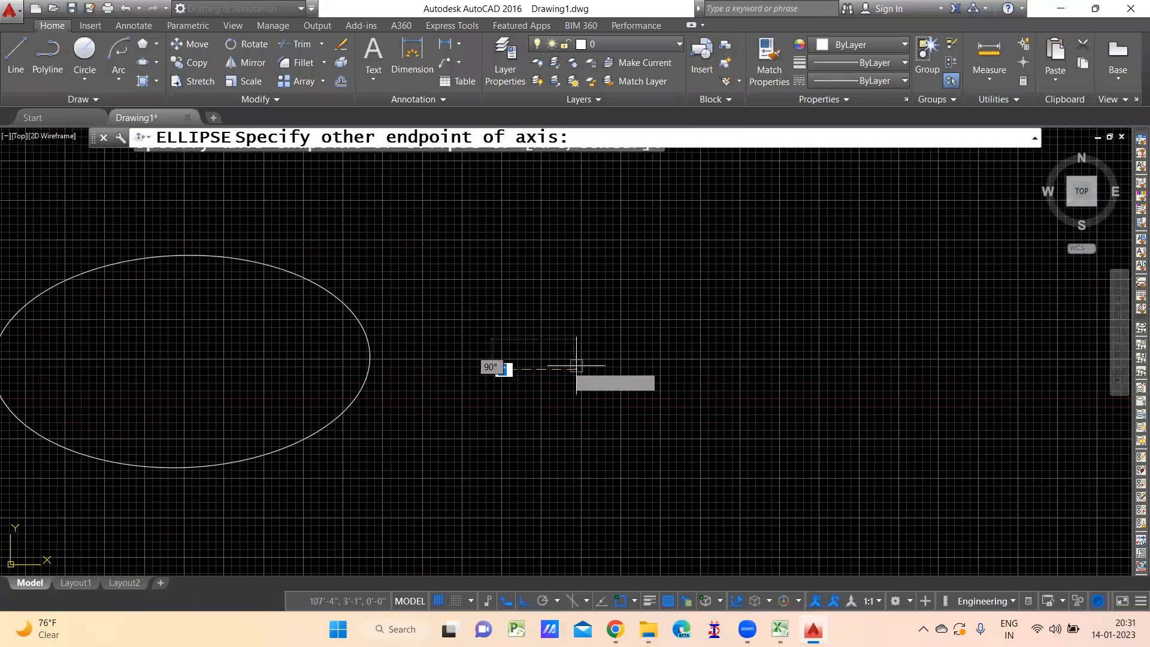
{"action": "left_click", "coordinate": [834, 368]}
{"action": "left_click", "coordinate": [688, 312]}
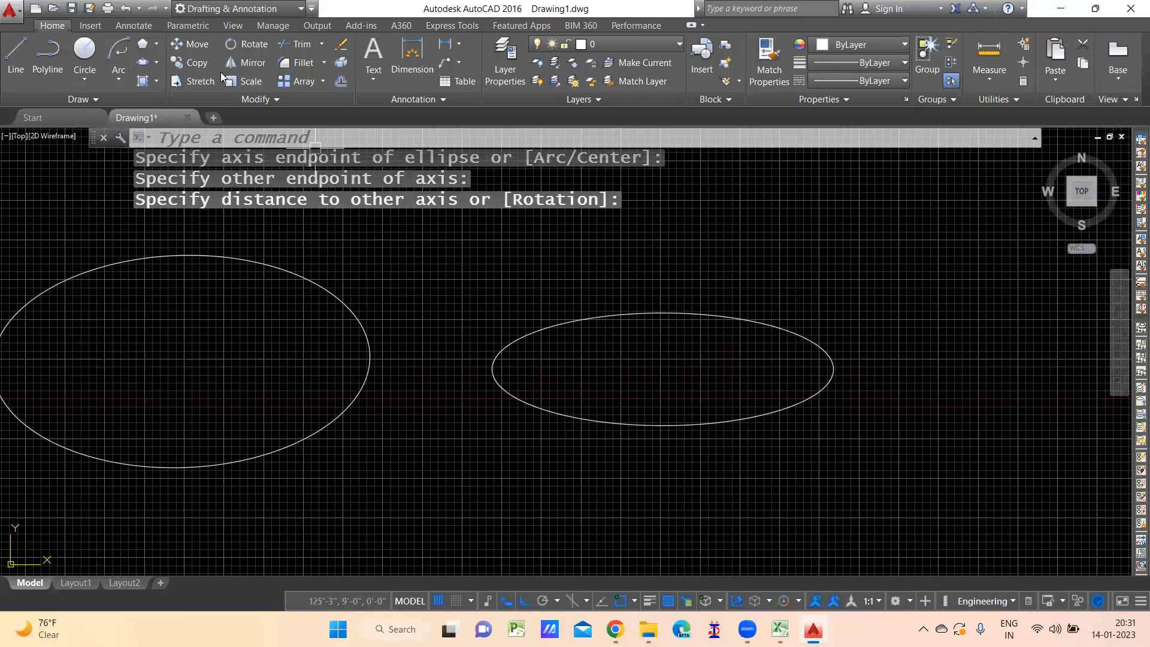
- Draw an elliptical arc covering the upper half of a flat horizontal ellipse, right of the second ellipse
{"action": "left_click", "coordinate": [156, 62]}
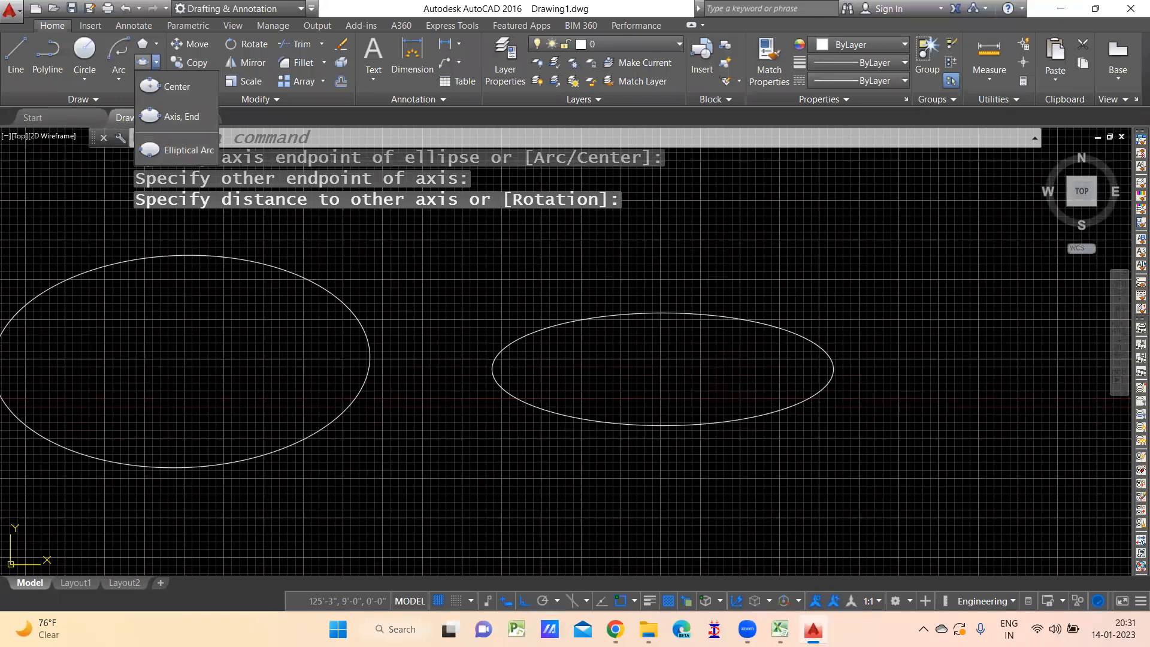
{"action": "scroll", "coordinate": [934, 392], "scroll_direction": "down", "scroll_amount": 4}
{"action": "key", "text": "Escape"}
{"action": "scroll", "coordinate": [698, 416], "scroll_direction": "down", "scroll_amount": 2}
{"action": "scroll", "coordinate": [154, 264], "scroll_direction": "up", "scroll_amount": 6}
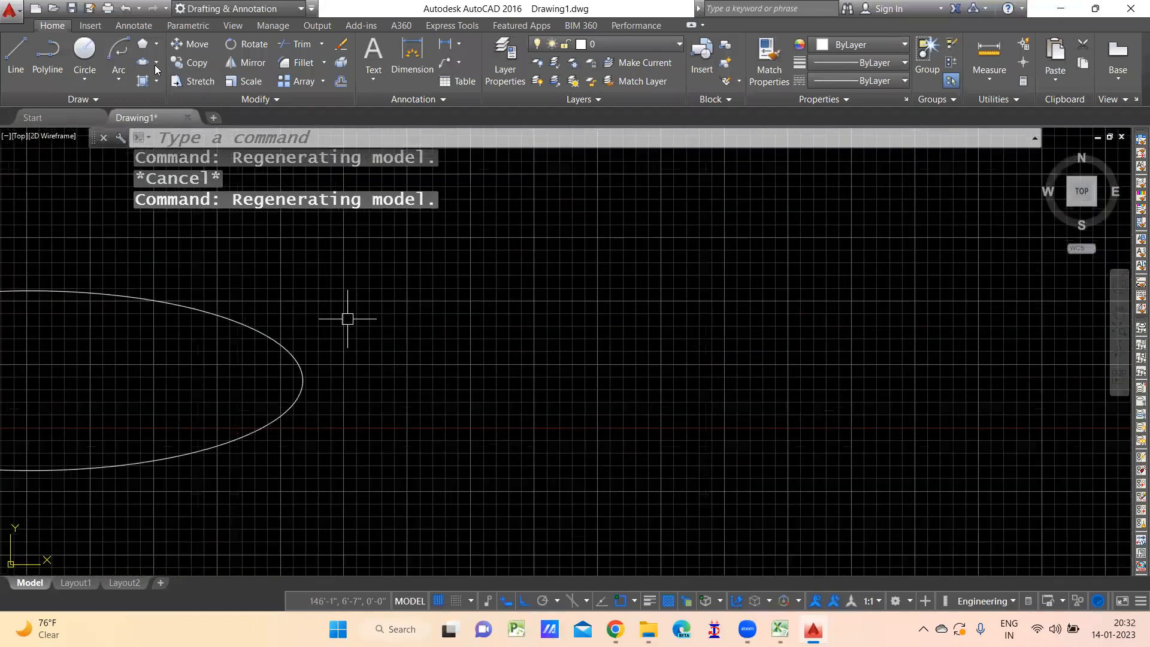
{"action": "left_click", "coordinate": [156, 63]}
{"action": "left_click", "coordinate": [166, 149]}
{"action": "middle_click_drag", "start_coordinate": [762, 409], "coordinate": [703, 390]}
{"action": "left_click", "coordinate": [395, 345]}
{"action": "left_click", "coordinate": [916, 326]}
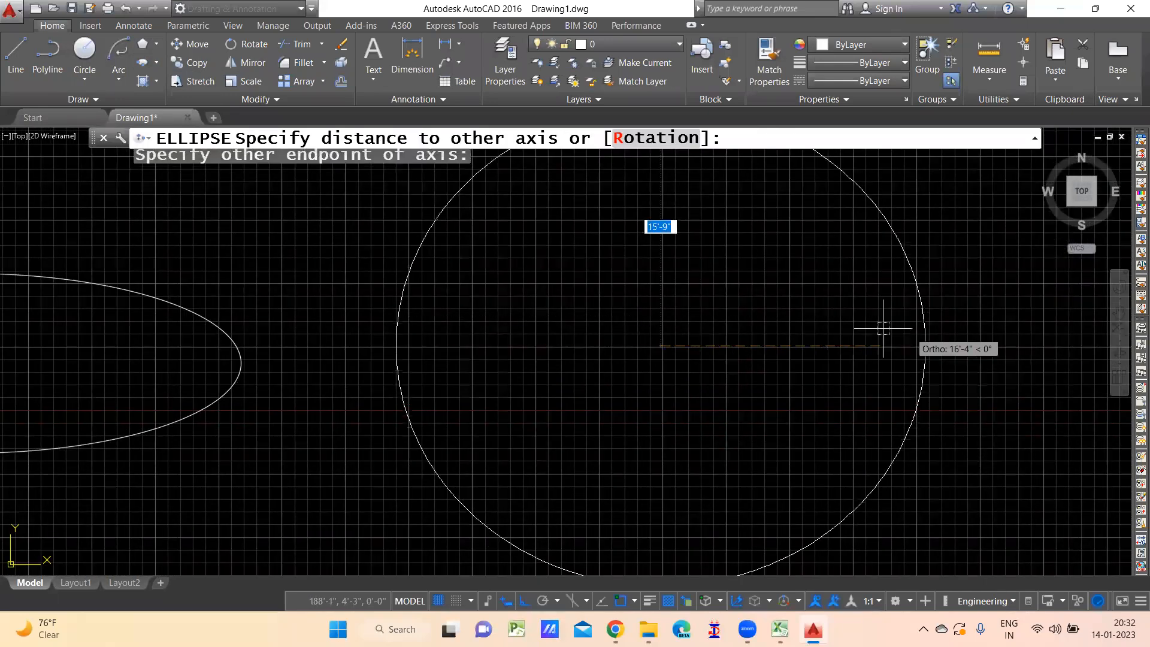
{"action": "left_click", "coordinate": [680, 264]}
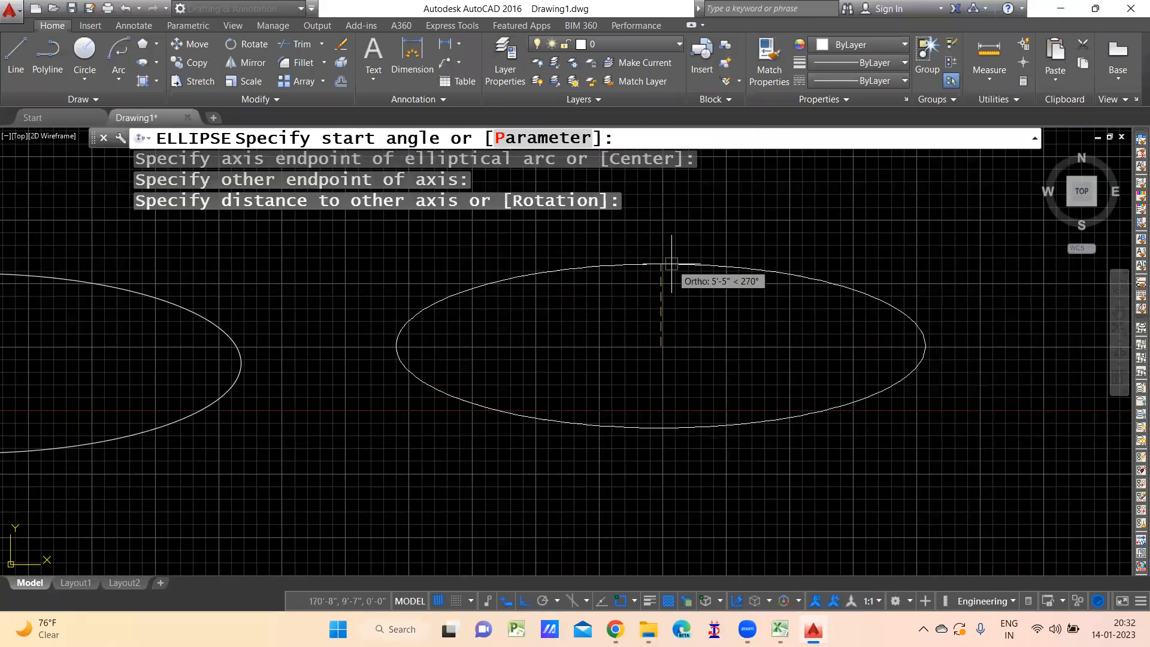
{"action": "left_click", "coordinate": [903, 328]}
{"action": "left_click", "coordinate": [393, 387]}
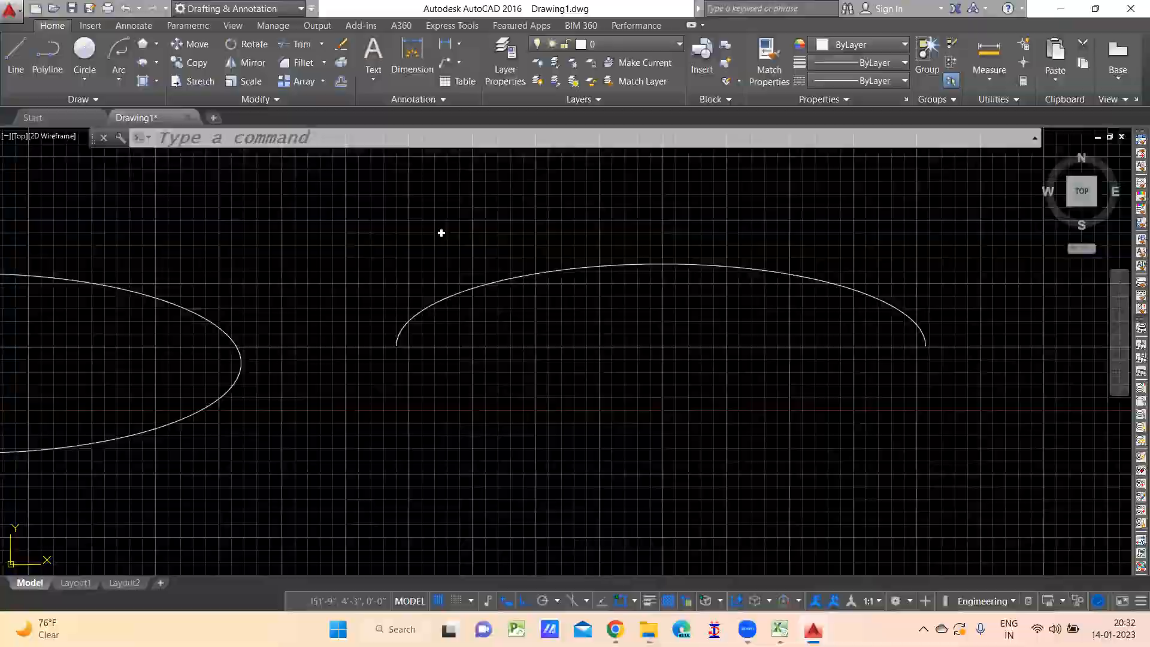
- Switch to the Excel construction planning agenda and mark sessions 1 and 2 as COMPLETED in cells K4 and K8
{"action": "key", "text": "alt+Tab"}
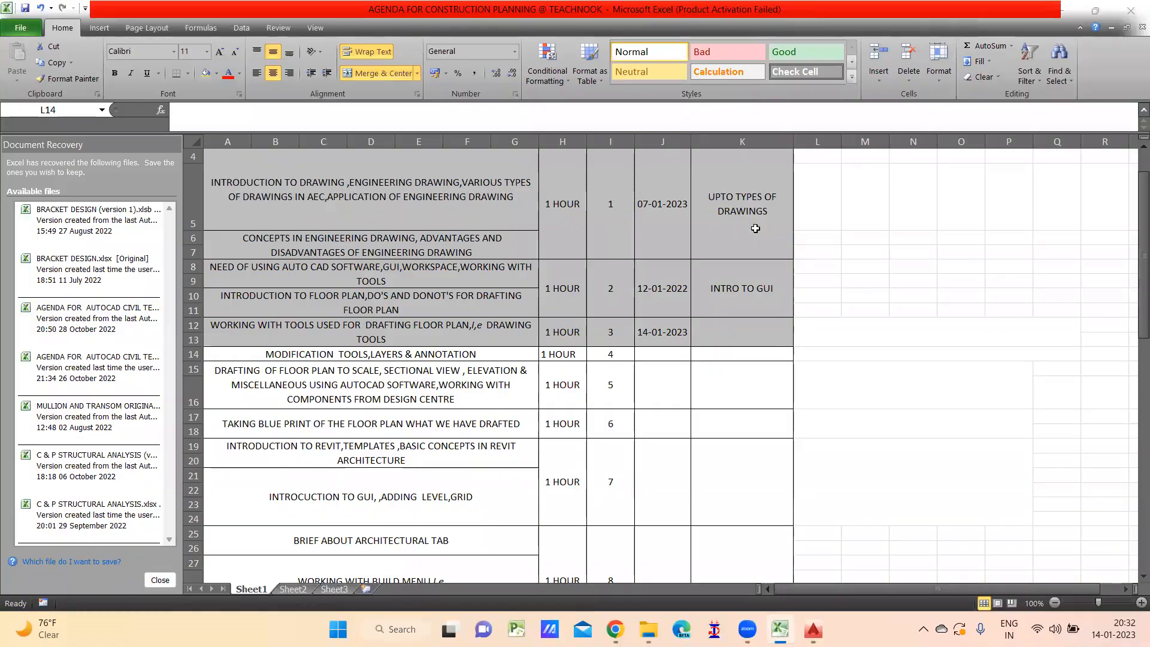
{"action": "left_click", "coordinate": [727, 244]}
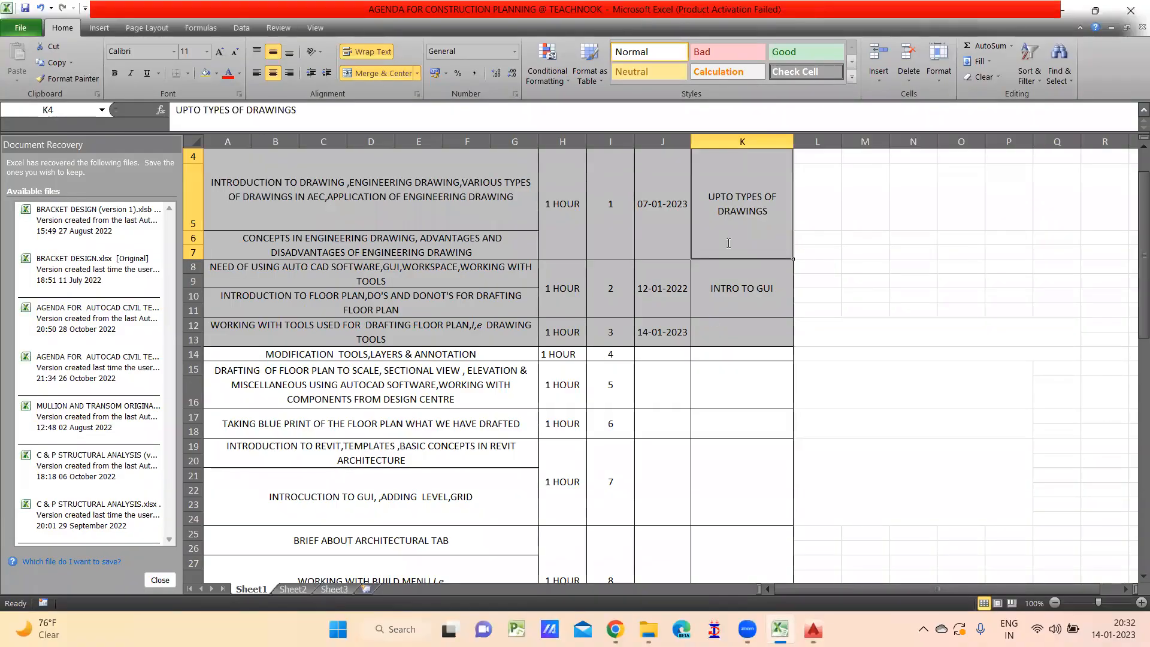
{"action": "type", "text": "COMPLETED"}
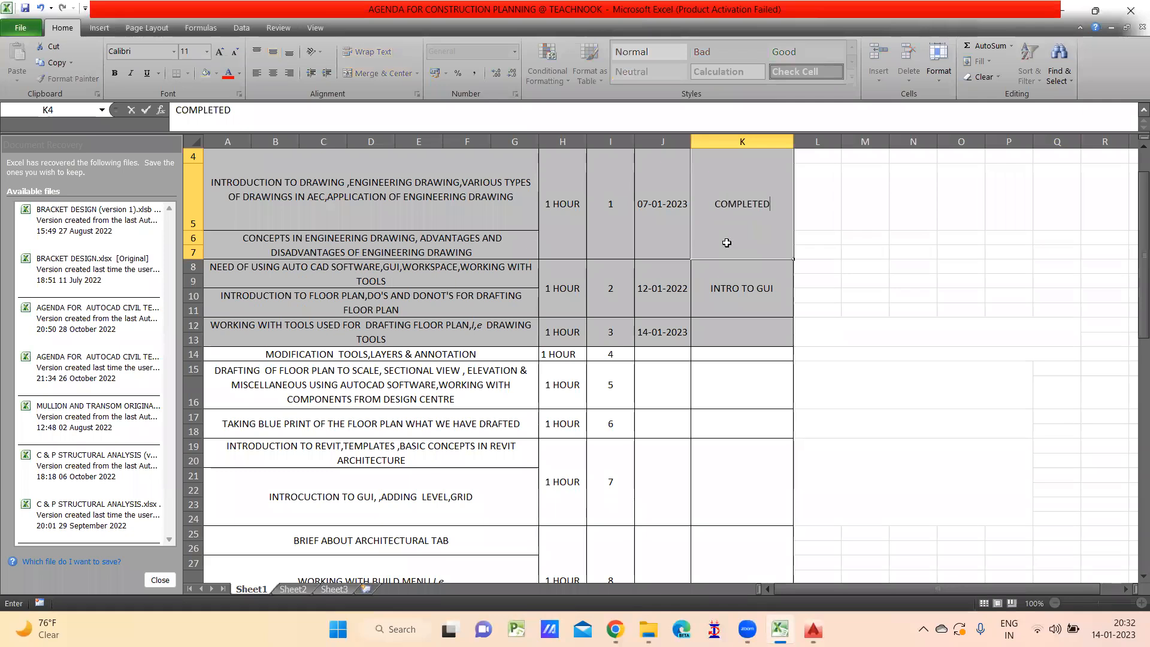
{"action": "key", "text": "Return"}
{"action": "type", "text": "C"}
{"action": "key", "text": "Return"}
{"action": "key", "text": "Return"}
- Enter UPTO ELLIPSE for session 3 in cell K12 and minimise the workbook to return to AutoCAD
{"action": "key", "text": "Up"}
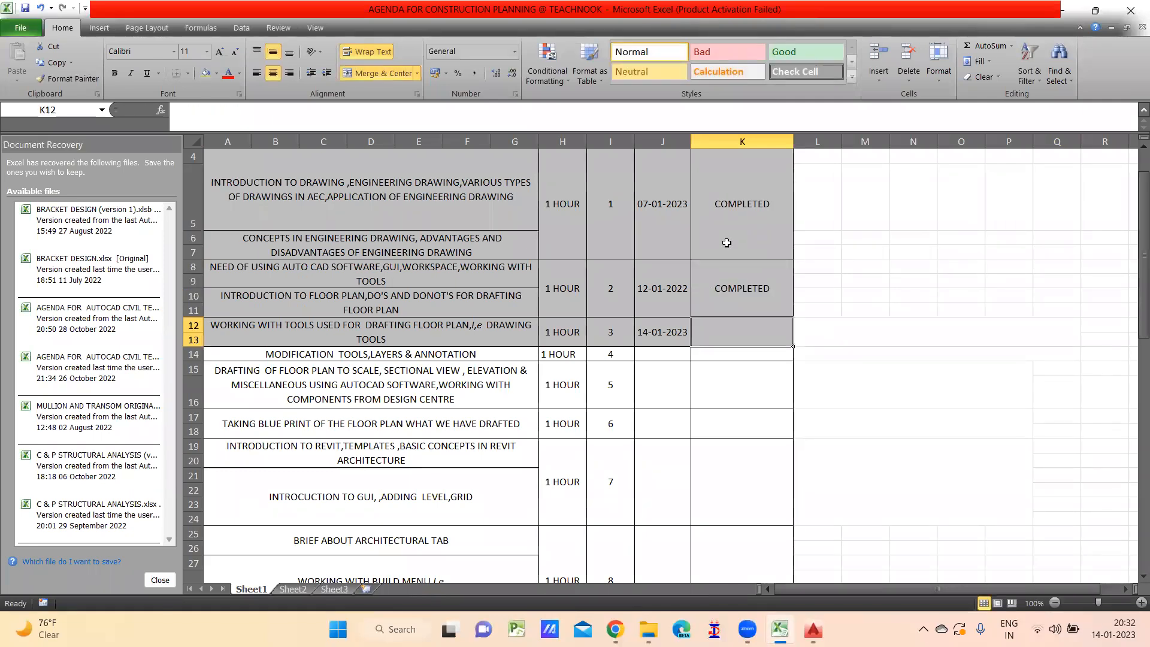
{"action": "type", "text": "UPTO ELLIPSE"}
{"action": "key", "text": "Return"}
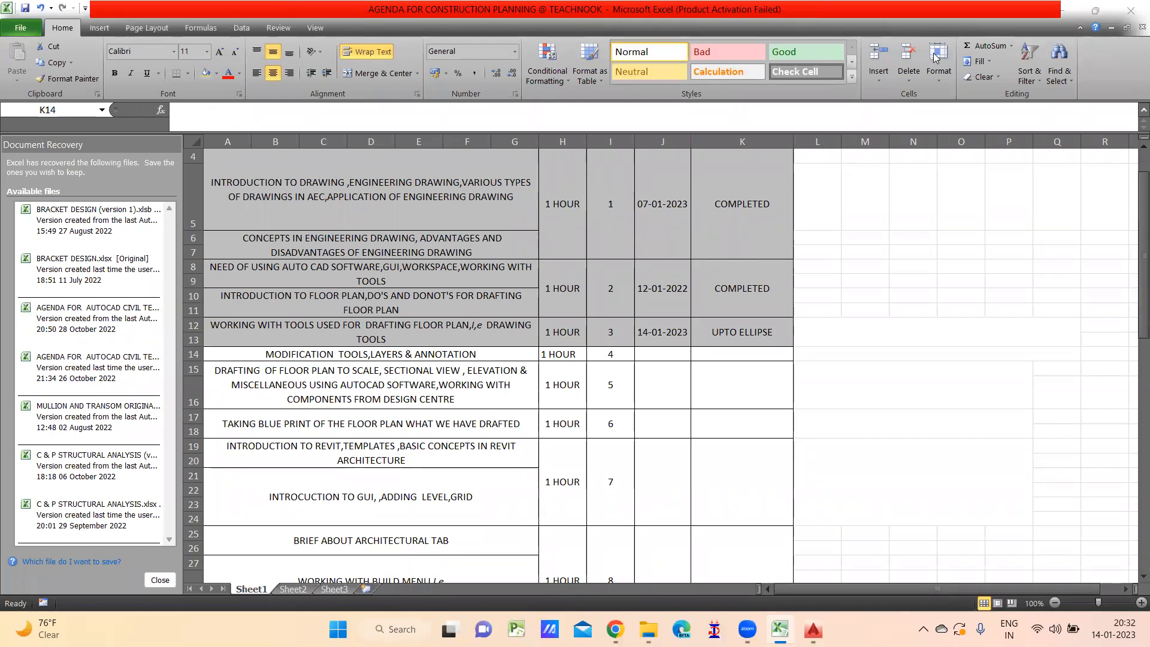
{"action": "left_click", "coordinate": [1066, 9]}
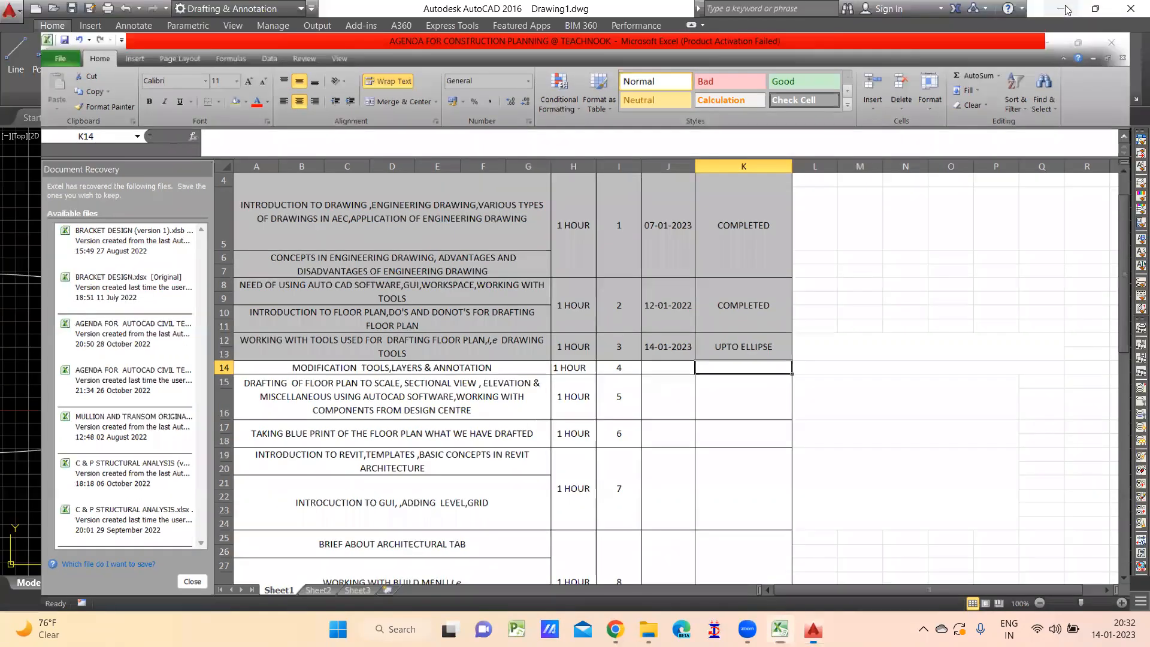